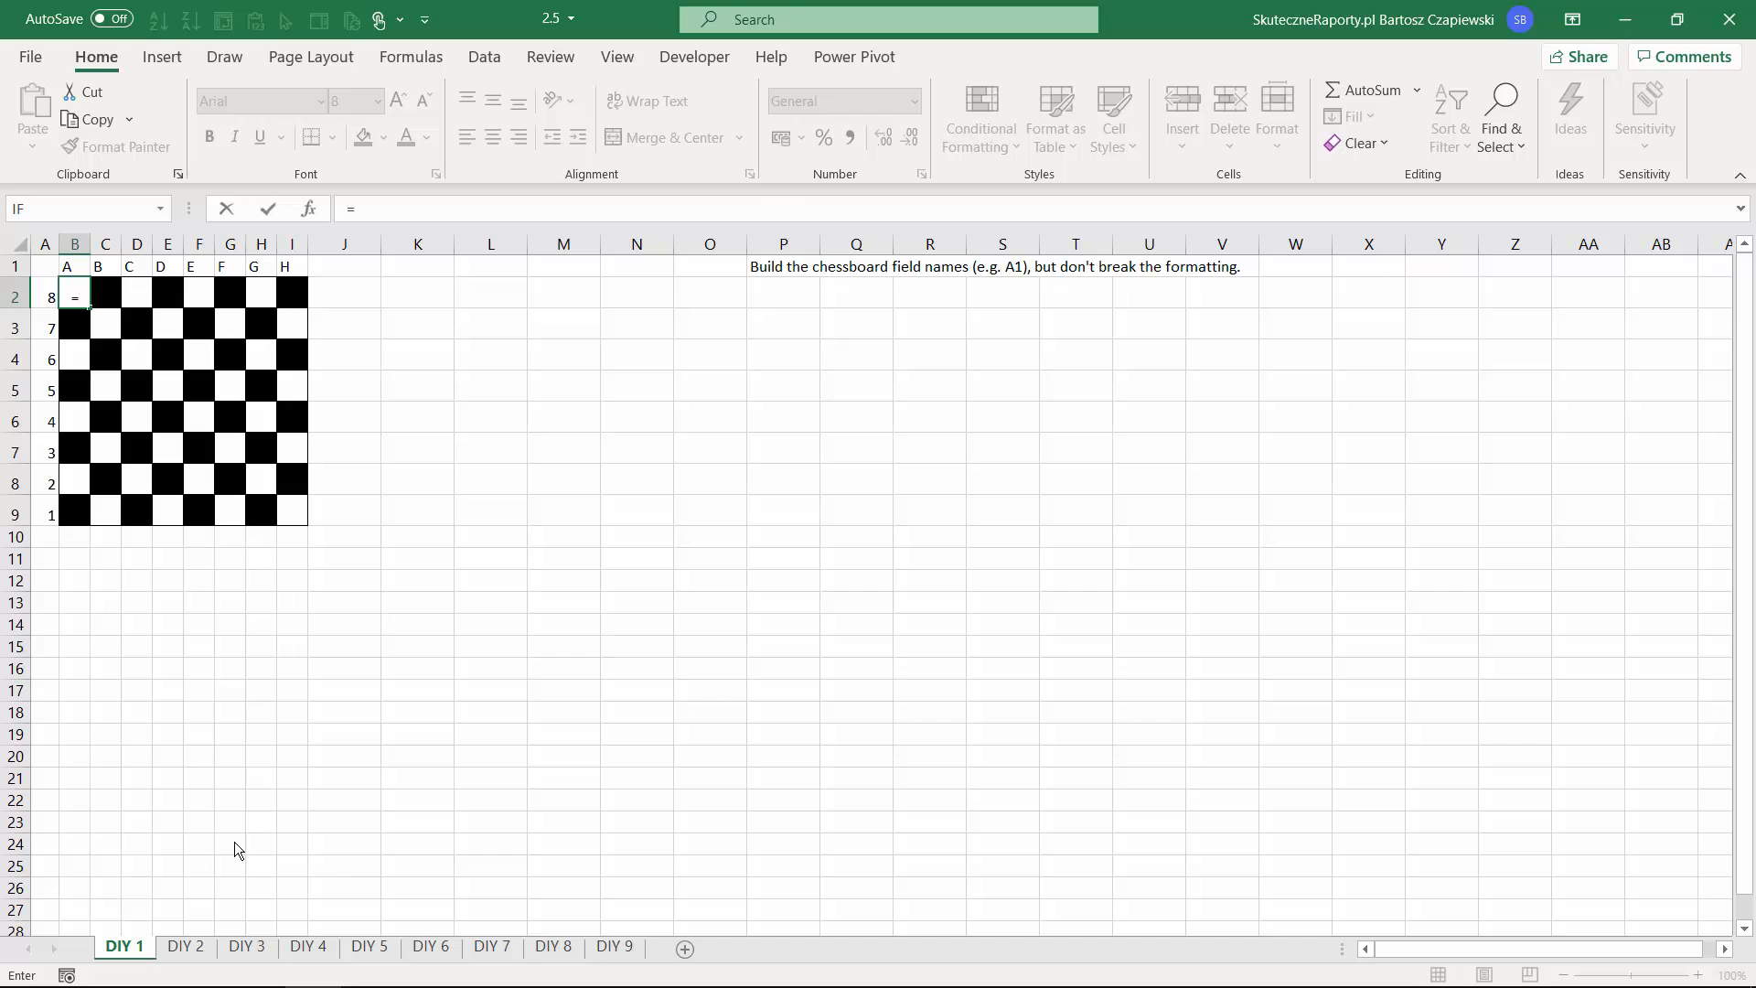
# Build the formula =B1&A2 in cell B2 to join the column letter with the row number.
pyautogui.press('Up')
pyautogui.write('&')
pyautogui.press('Left')
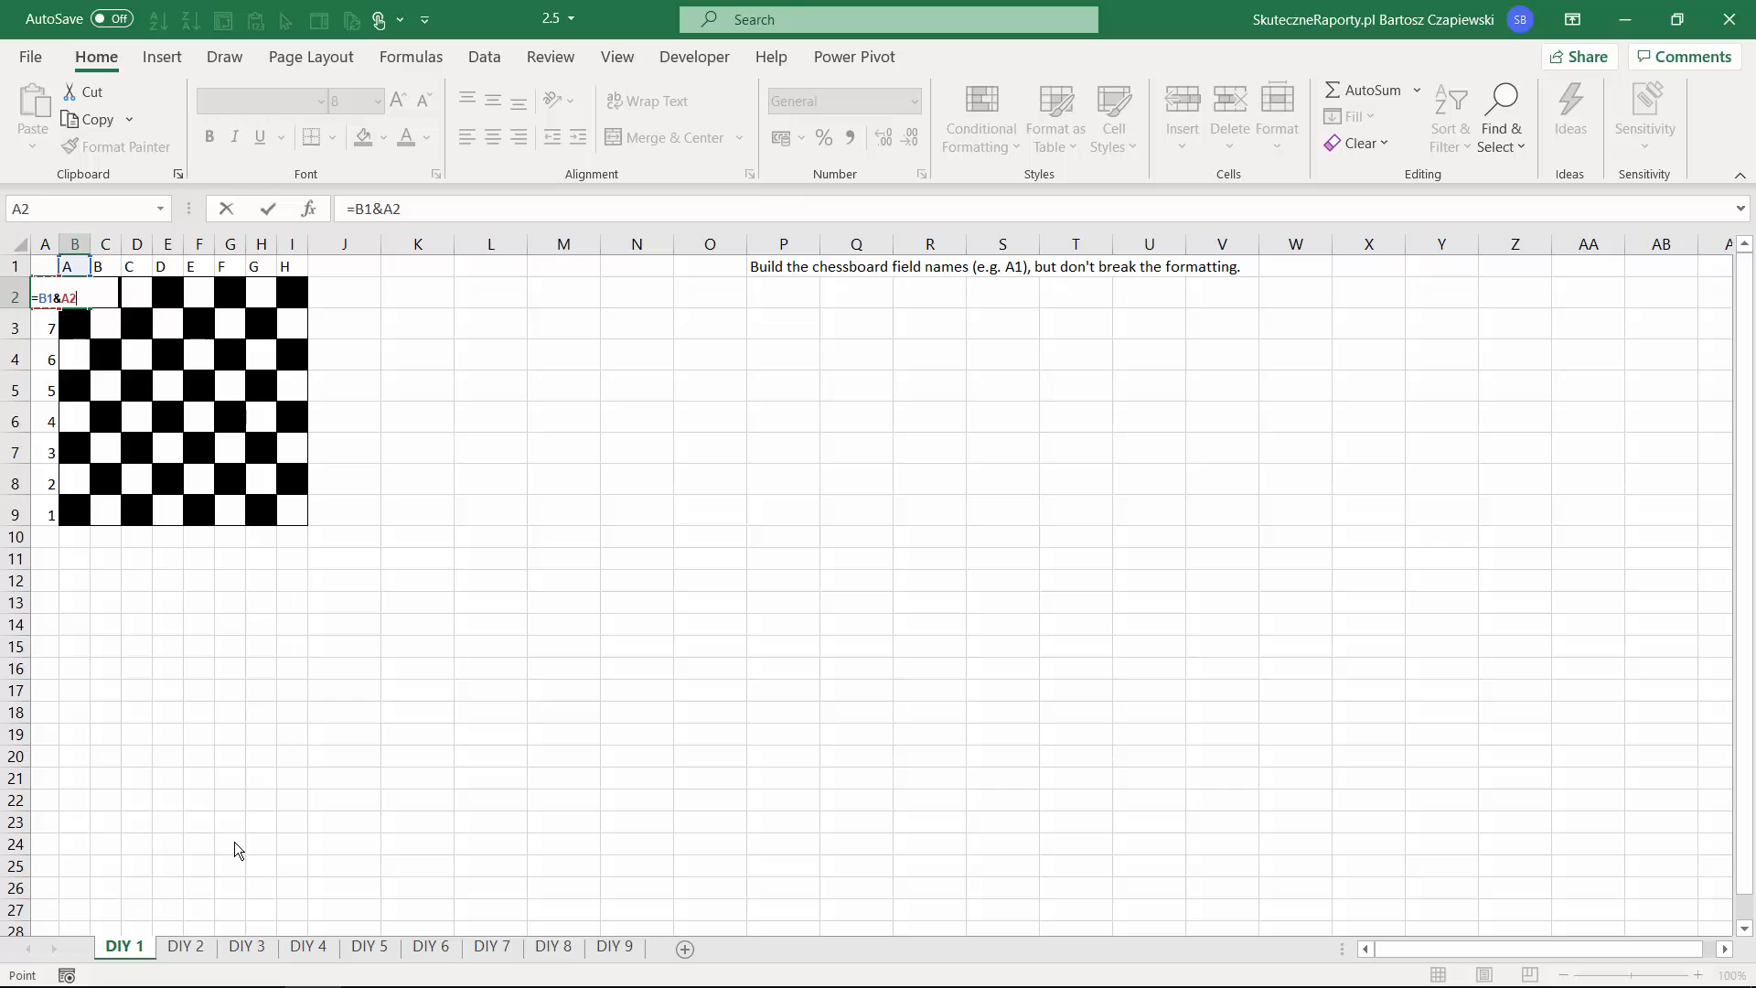
# Lock only the row of the B1 reference in the B2 formula, making it B$1.
pyautogui.click(361, 208)
pyautogui.press('F4')
pyautogui.press('F4')
pyautogui.press('F4')
pyautogui.press('F4')
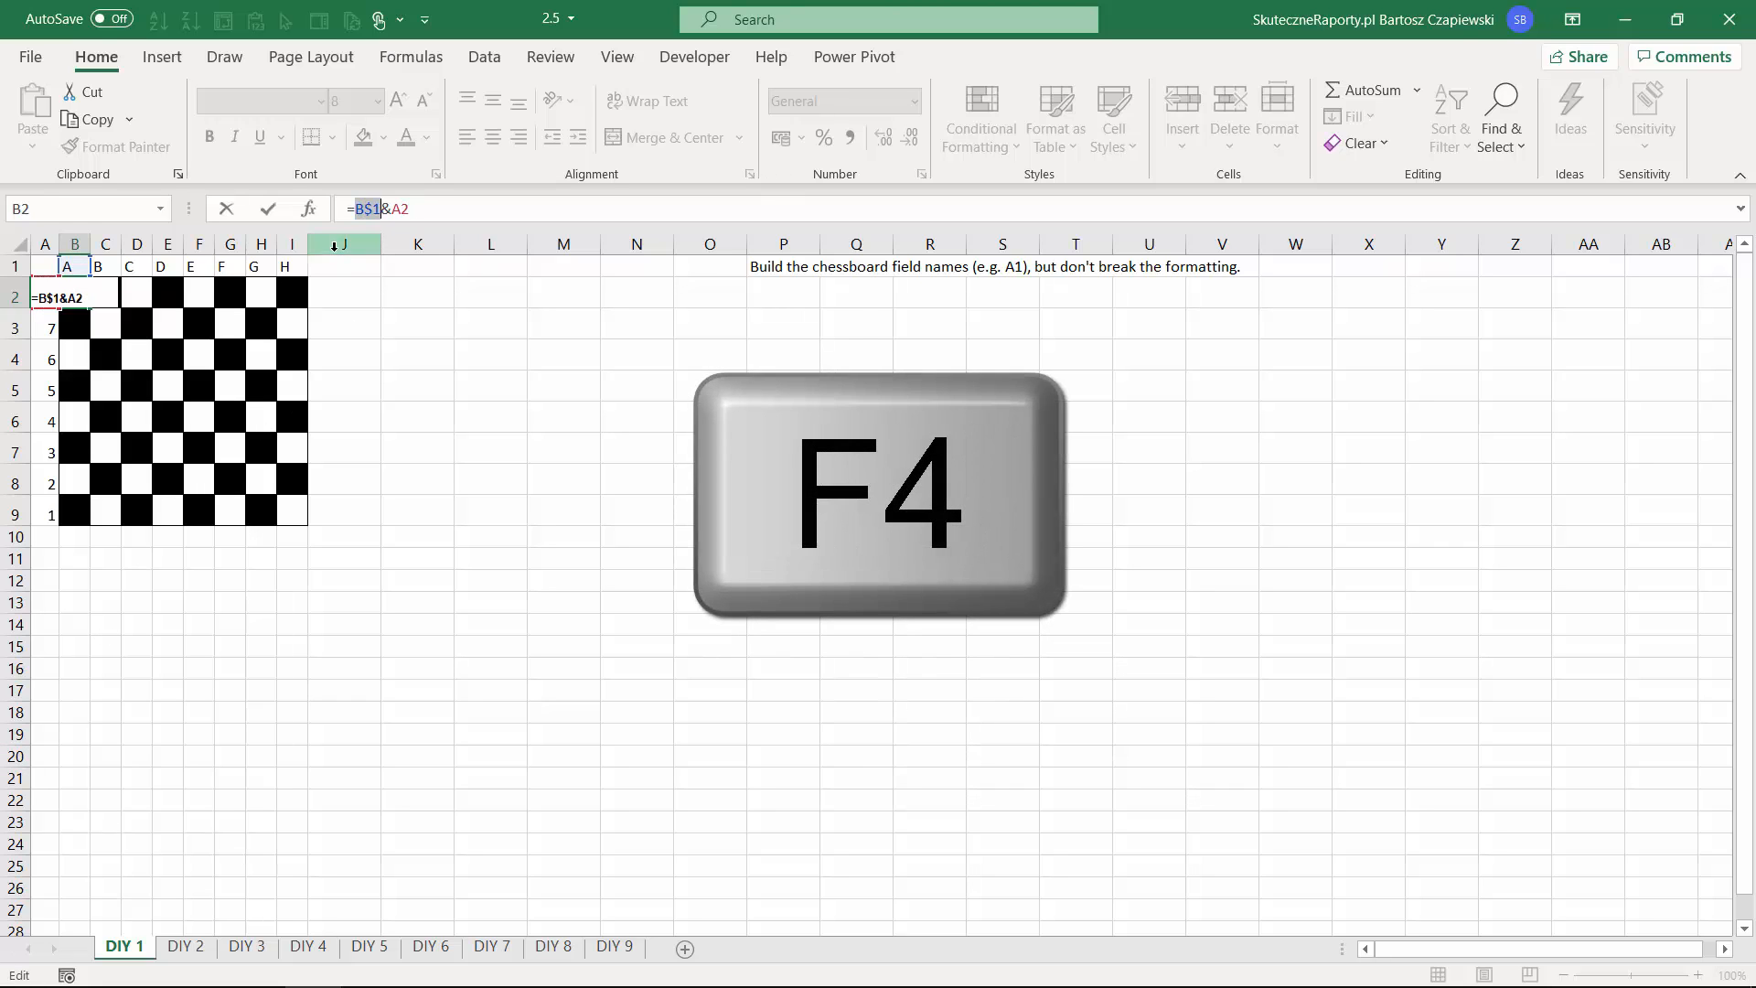
pyautogui.press('F4')
pyautogui.press('F4')
pyautogui.press('F4')
# Lock only the column of the A2 reference as $A2 and enter the formula =B$1&$A2 in B2.
pyautogui.click(406, 209)
pyautogui.press('F4')
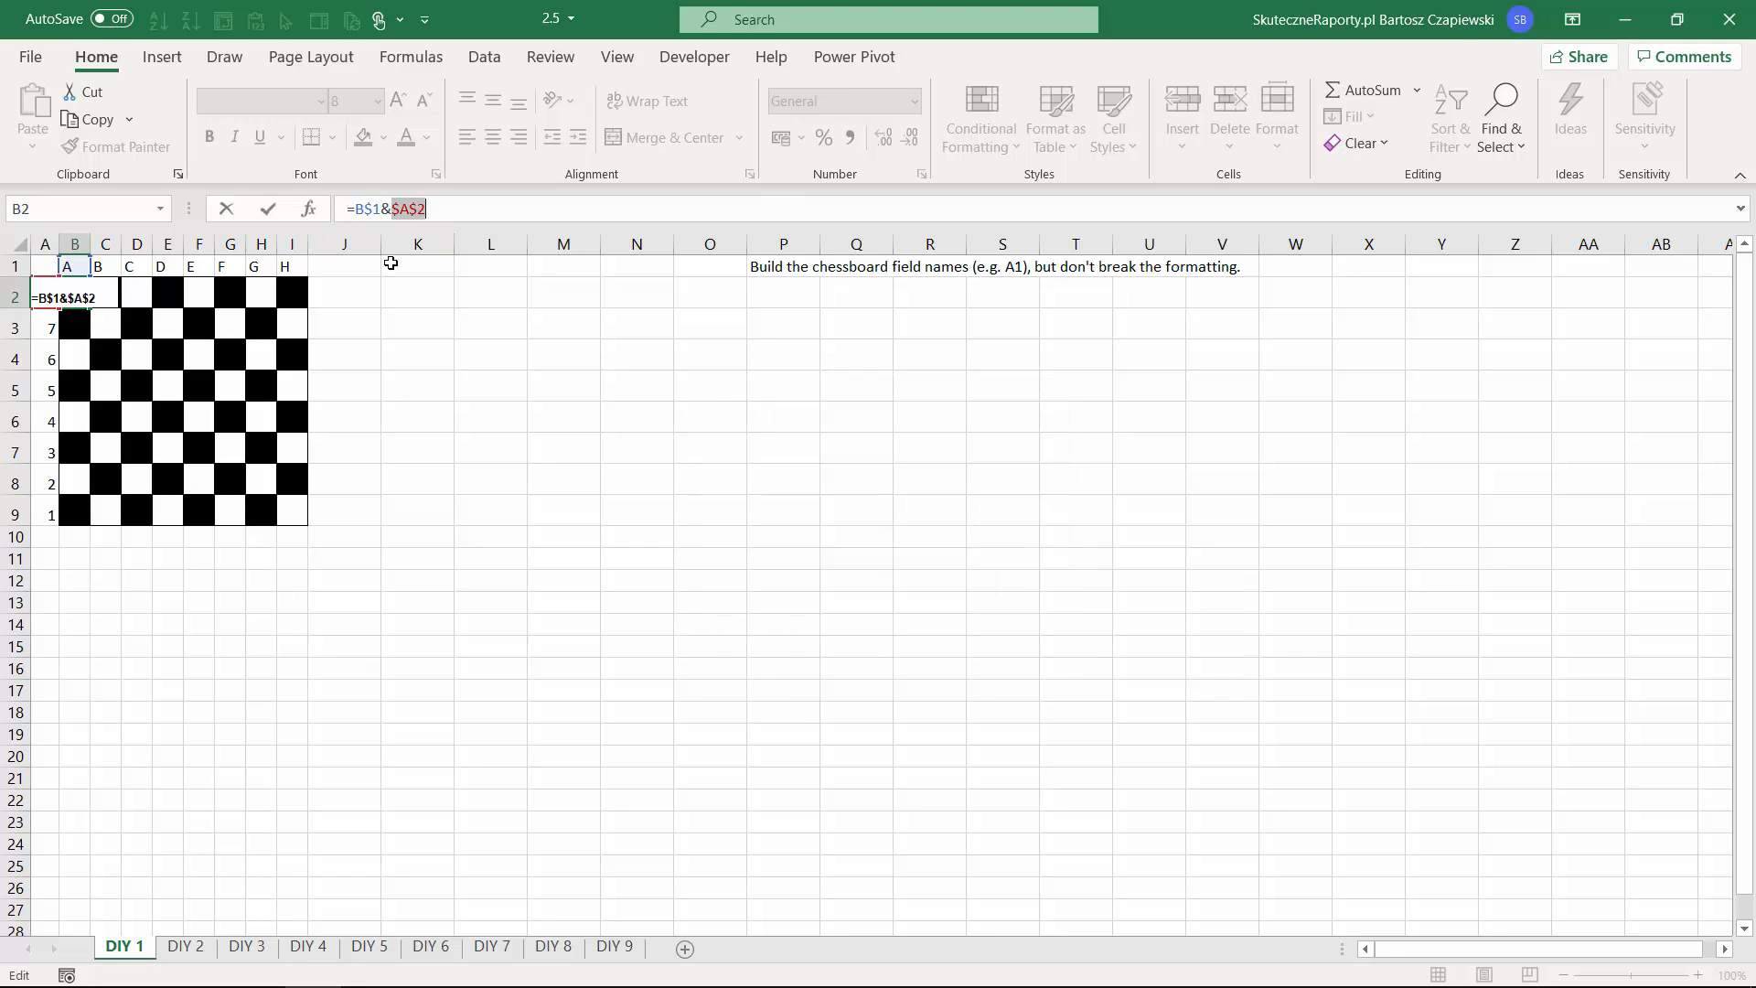
pyautogui.press('F4')
pyautogui.press('F4')
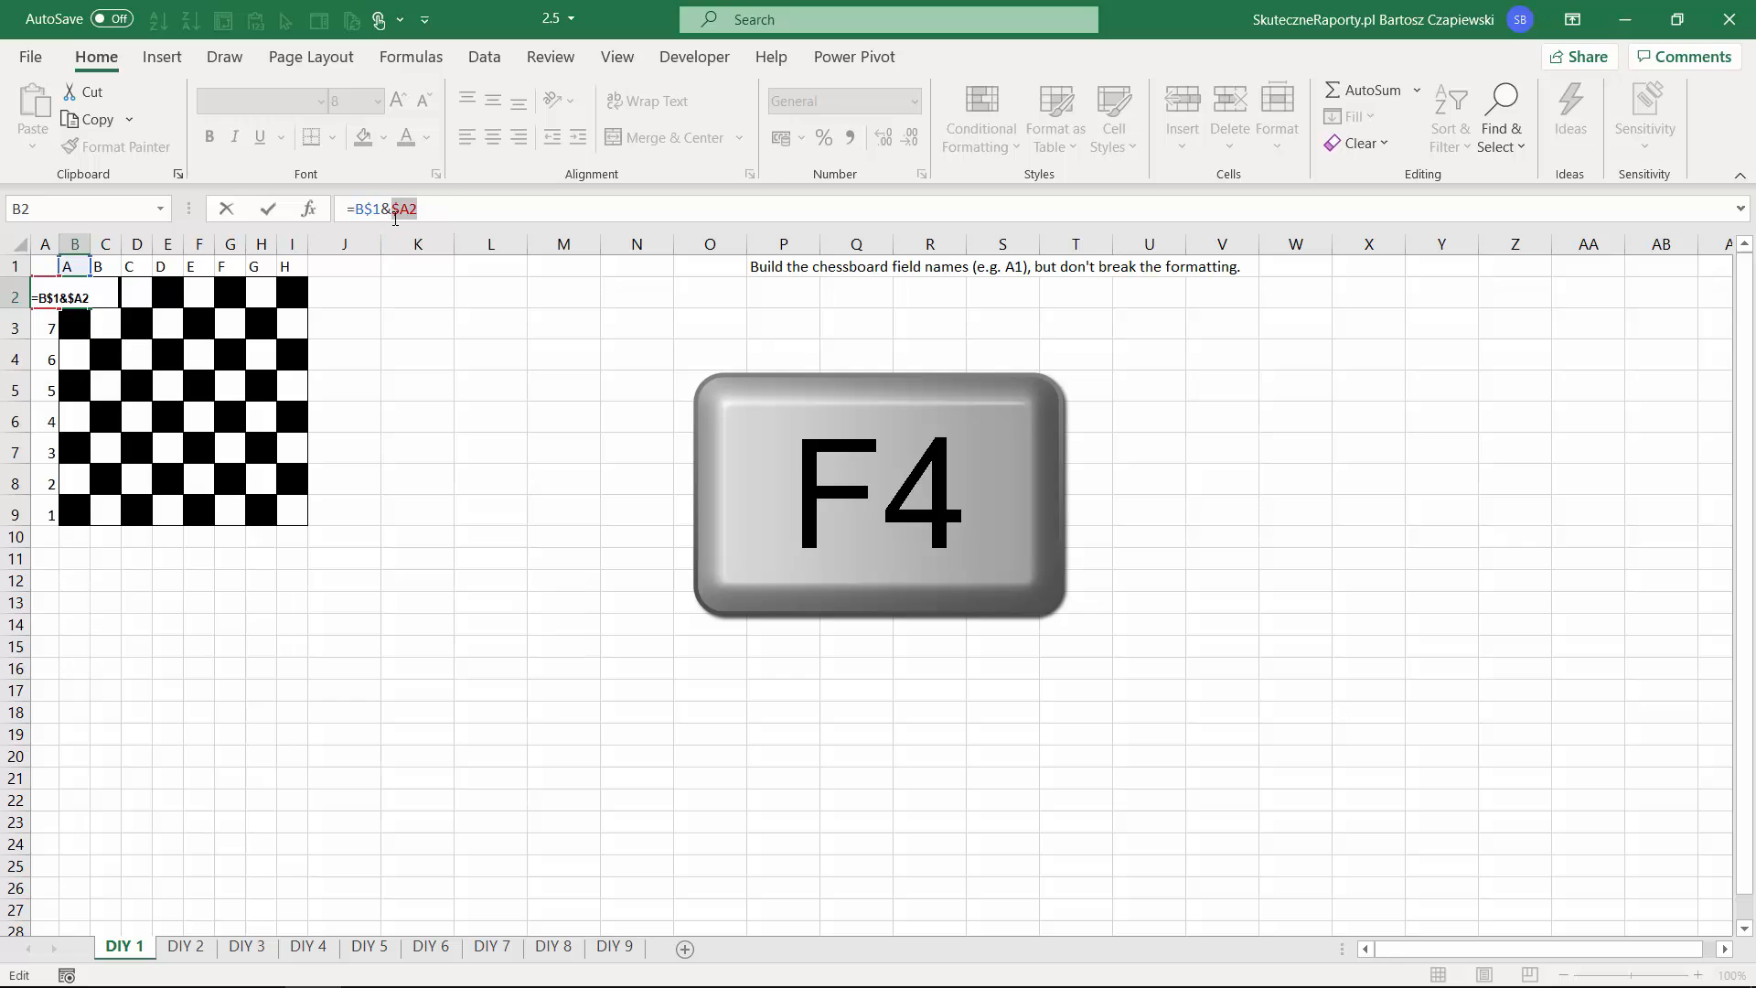
pyautogui.click(426, 215)
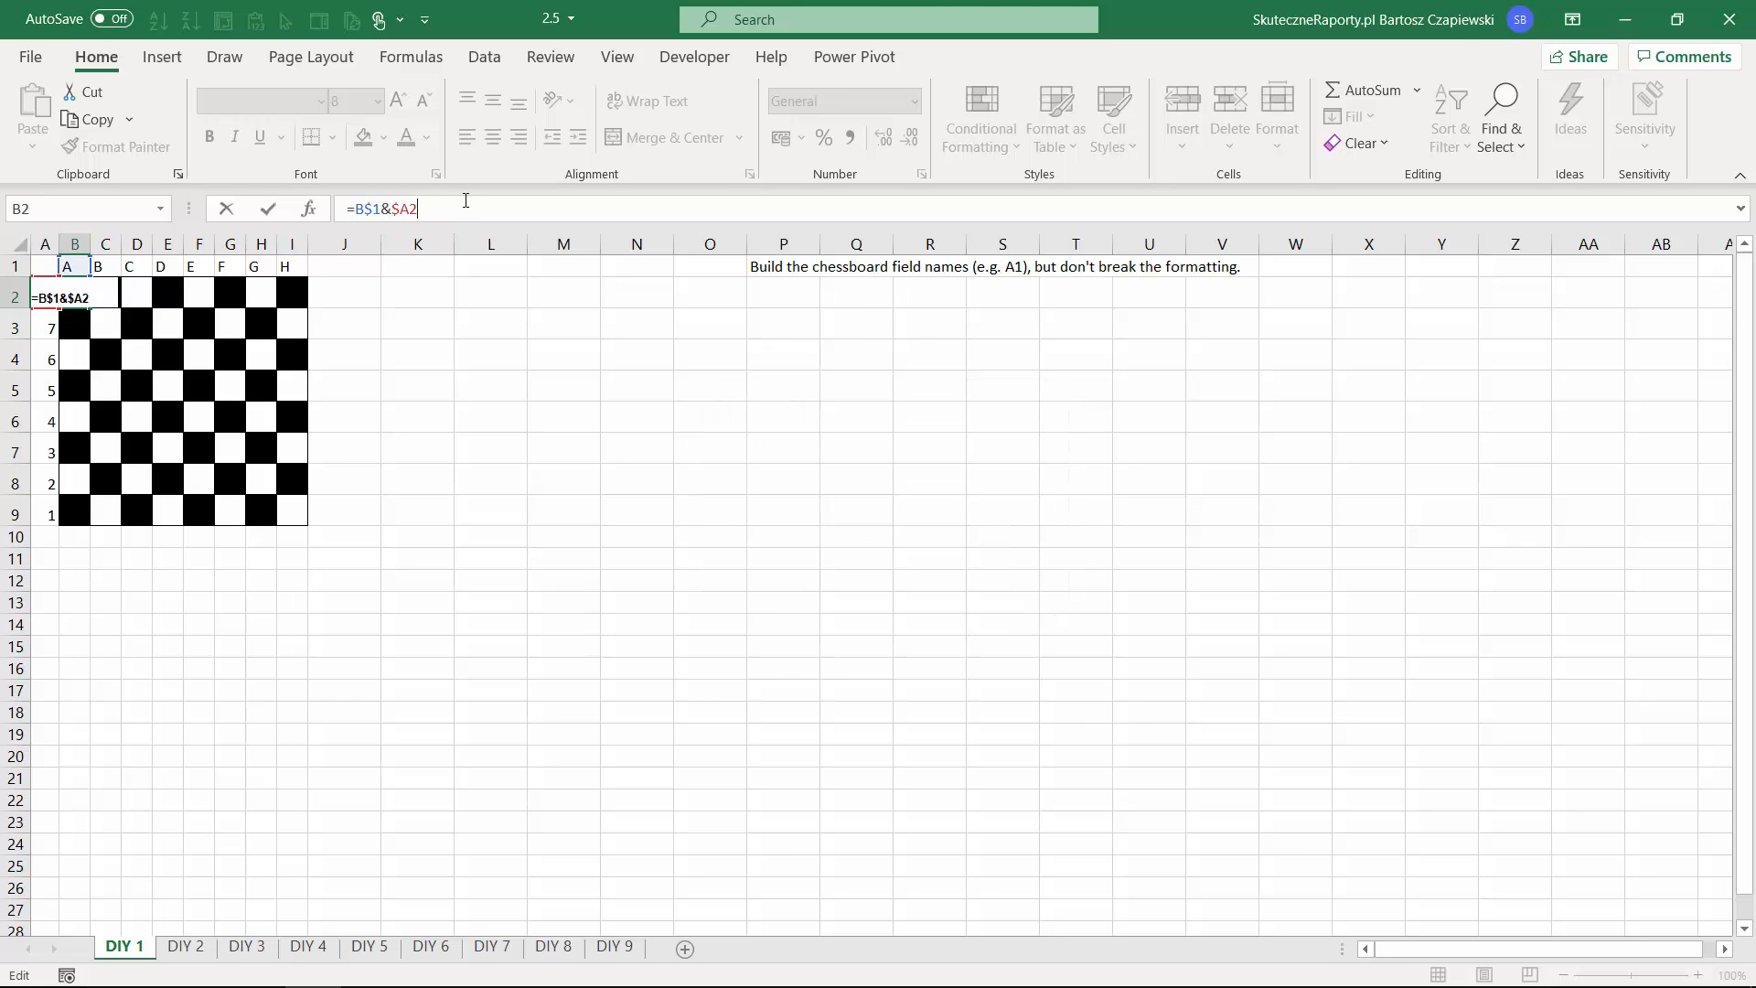
pyautogui.hotkey('ctrl', 'Return')
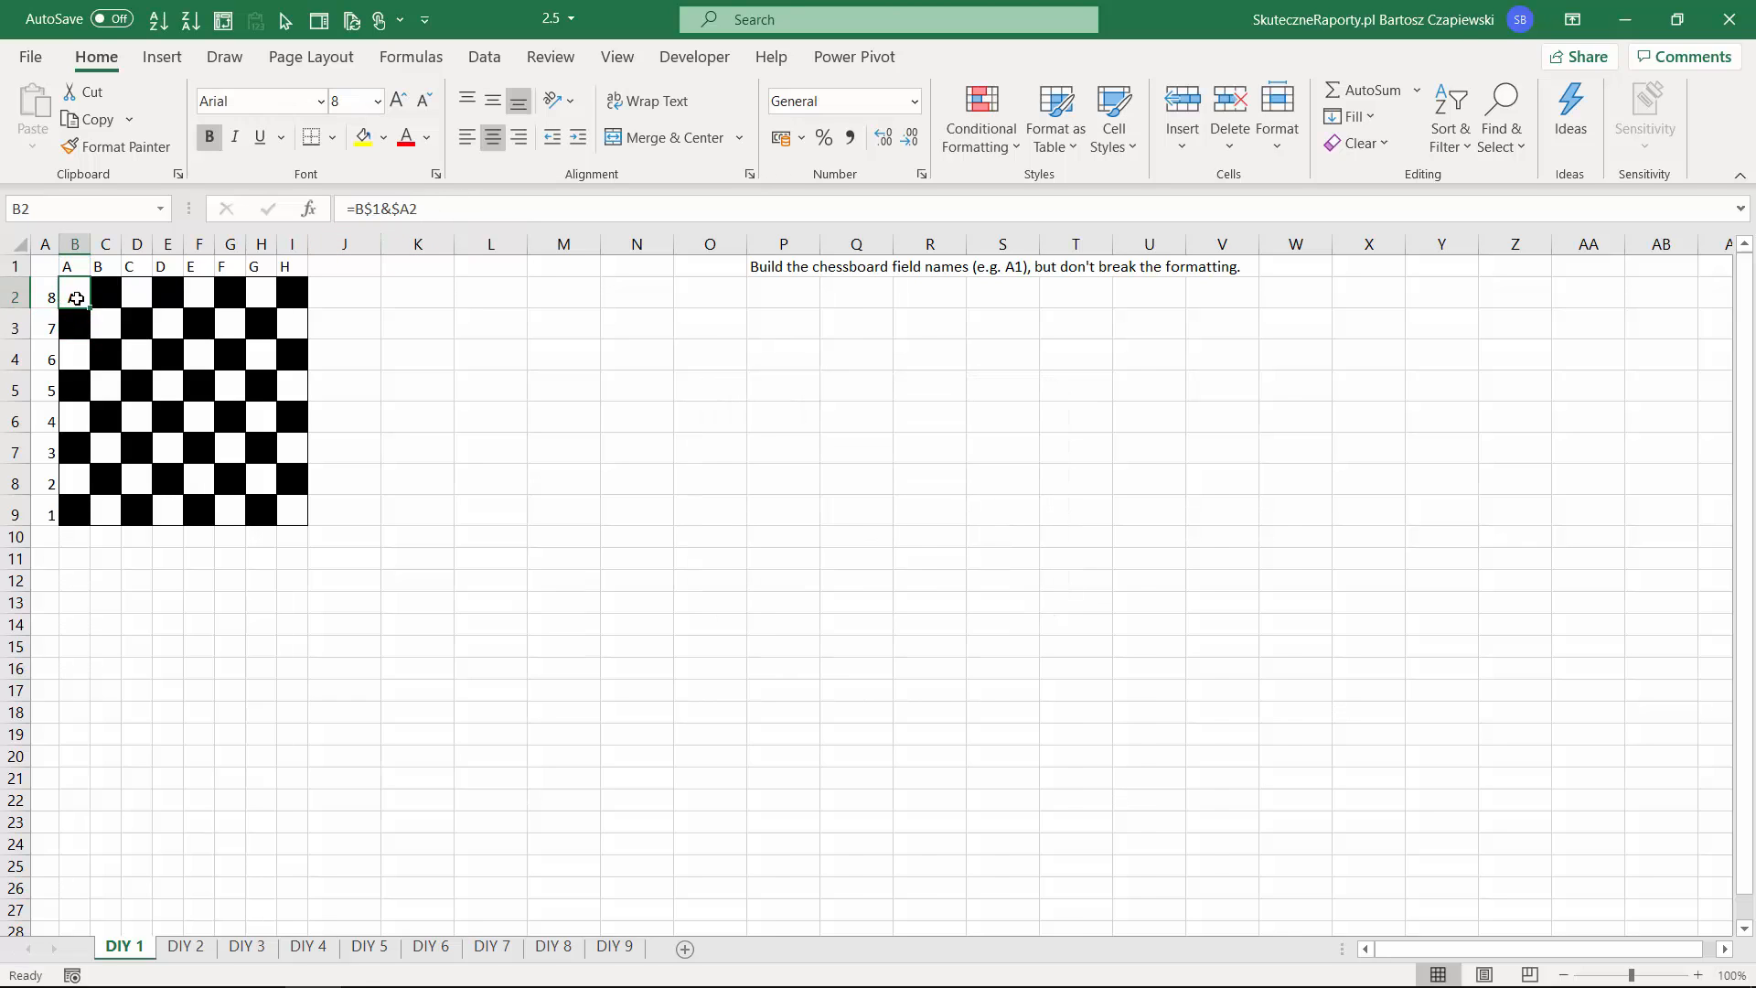
# Fill the B2 formula across row 2 to column I using Fill Without Formatting.
pyautogui.moveTo(89, 309); pyautogui.dragTo(294, 297)
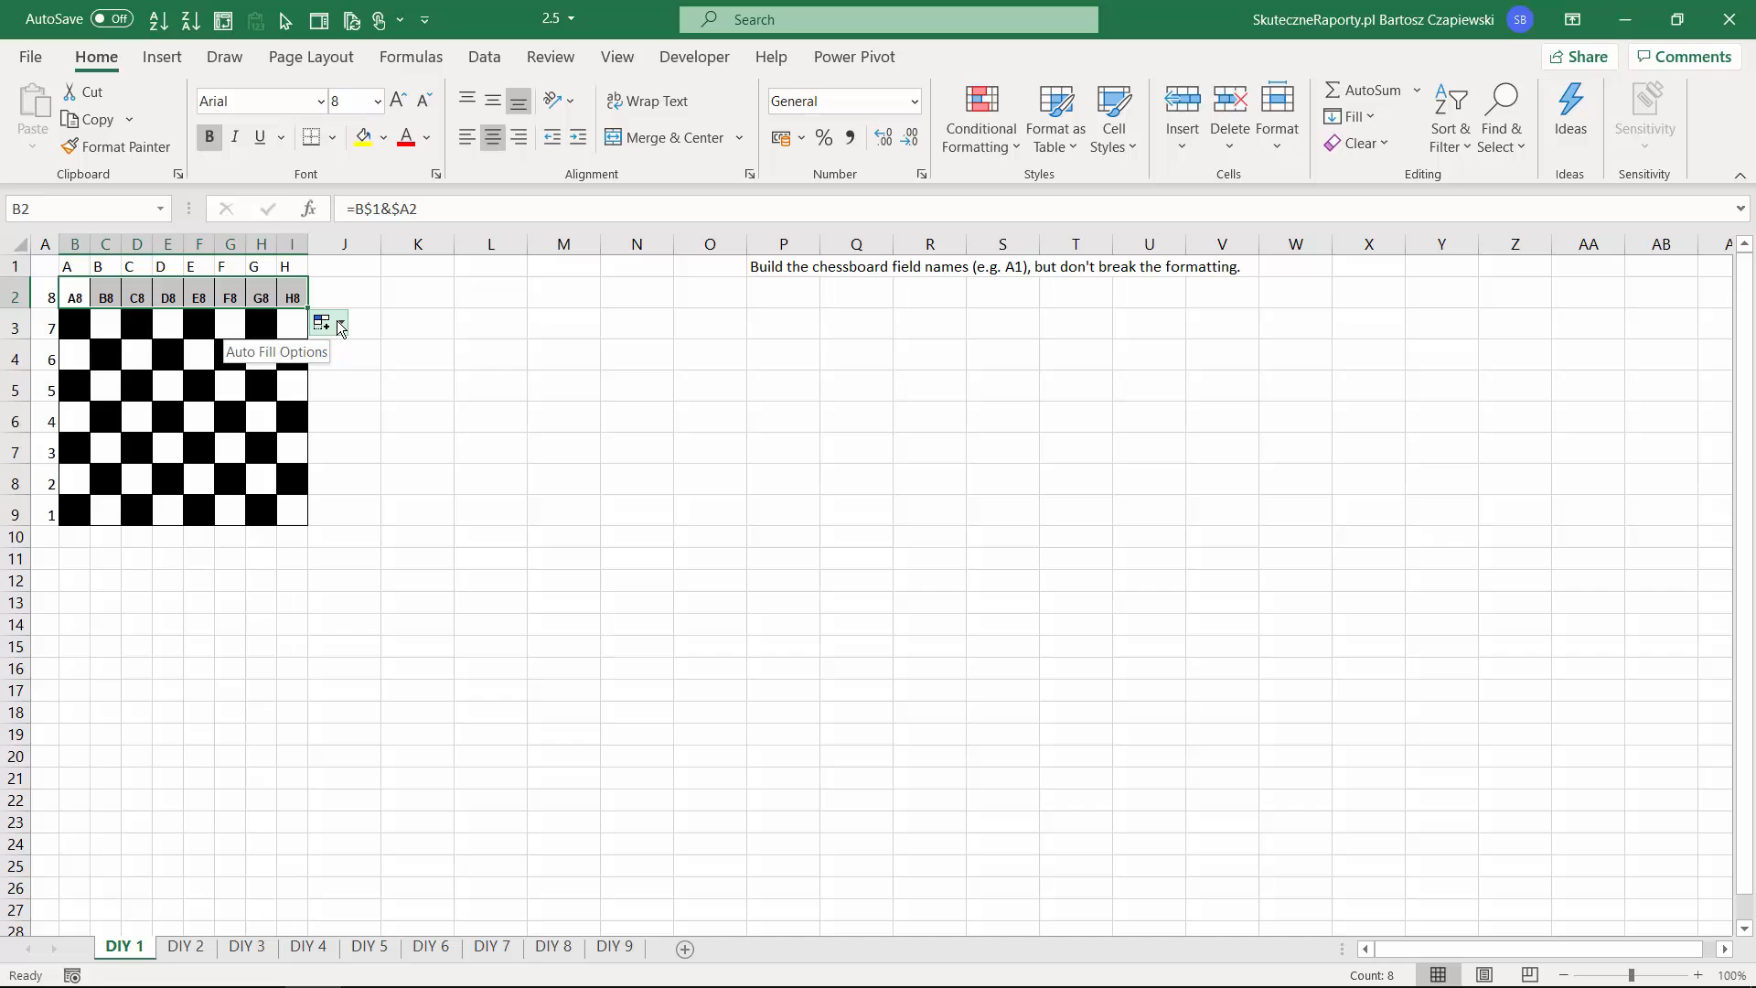
pyautogui.click(340, 328)
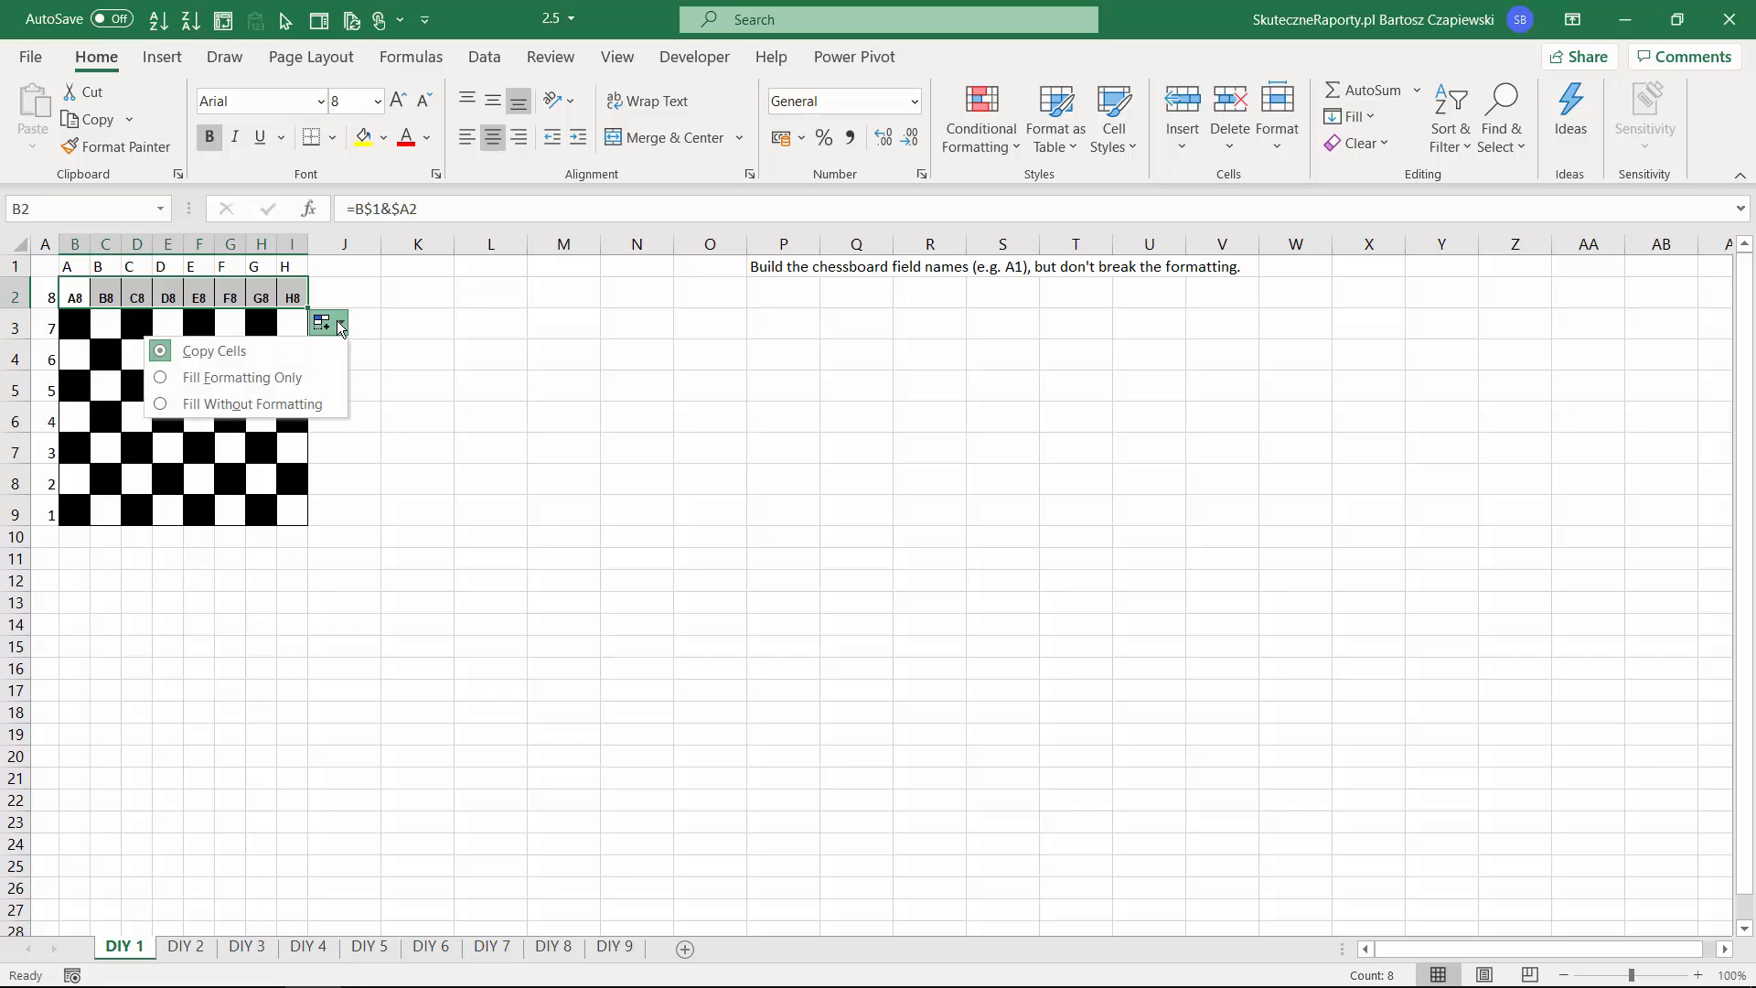
pyautogui.click(315, 406)
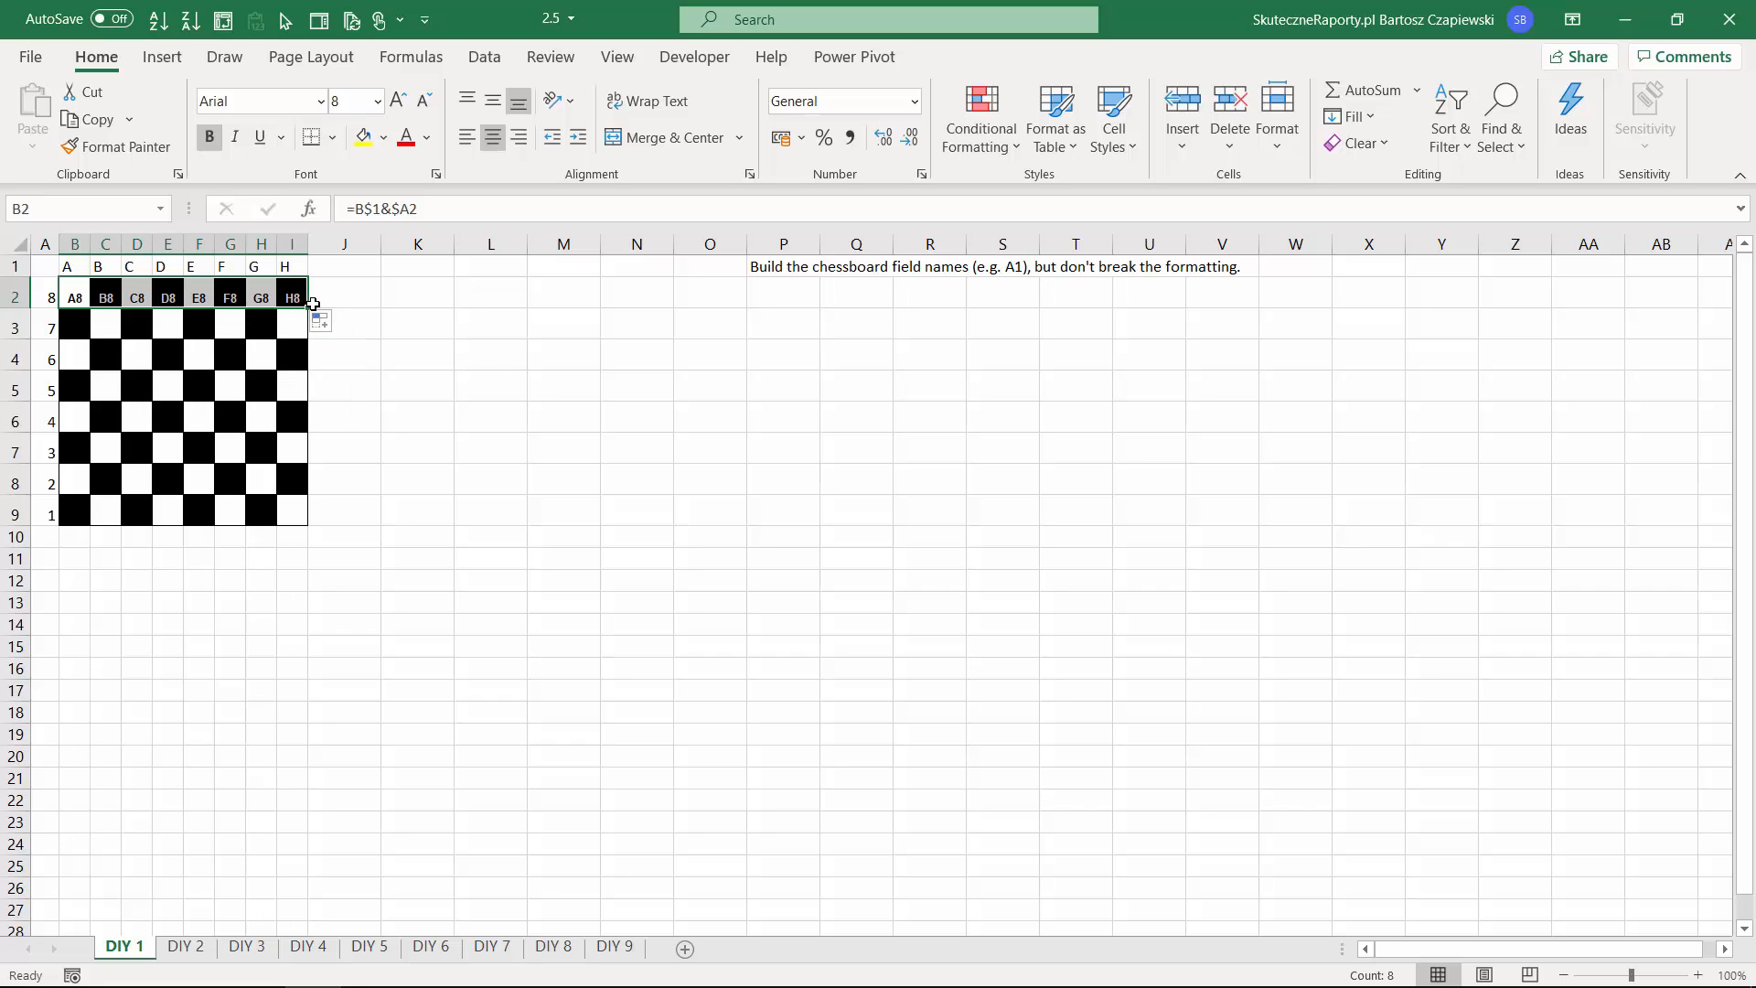
# Fill the row 2 formulas down through row 9 using Fill Without Formatting.
pyautogui.moveTo(308, 307); pyautogui.dragTo(304, 523)
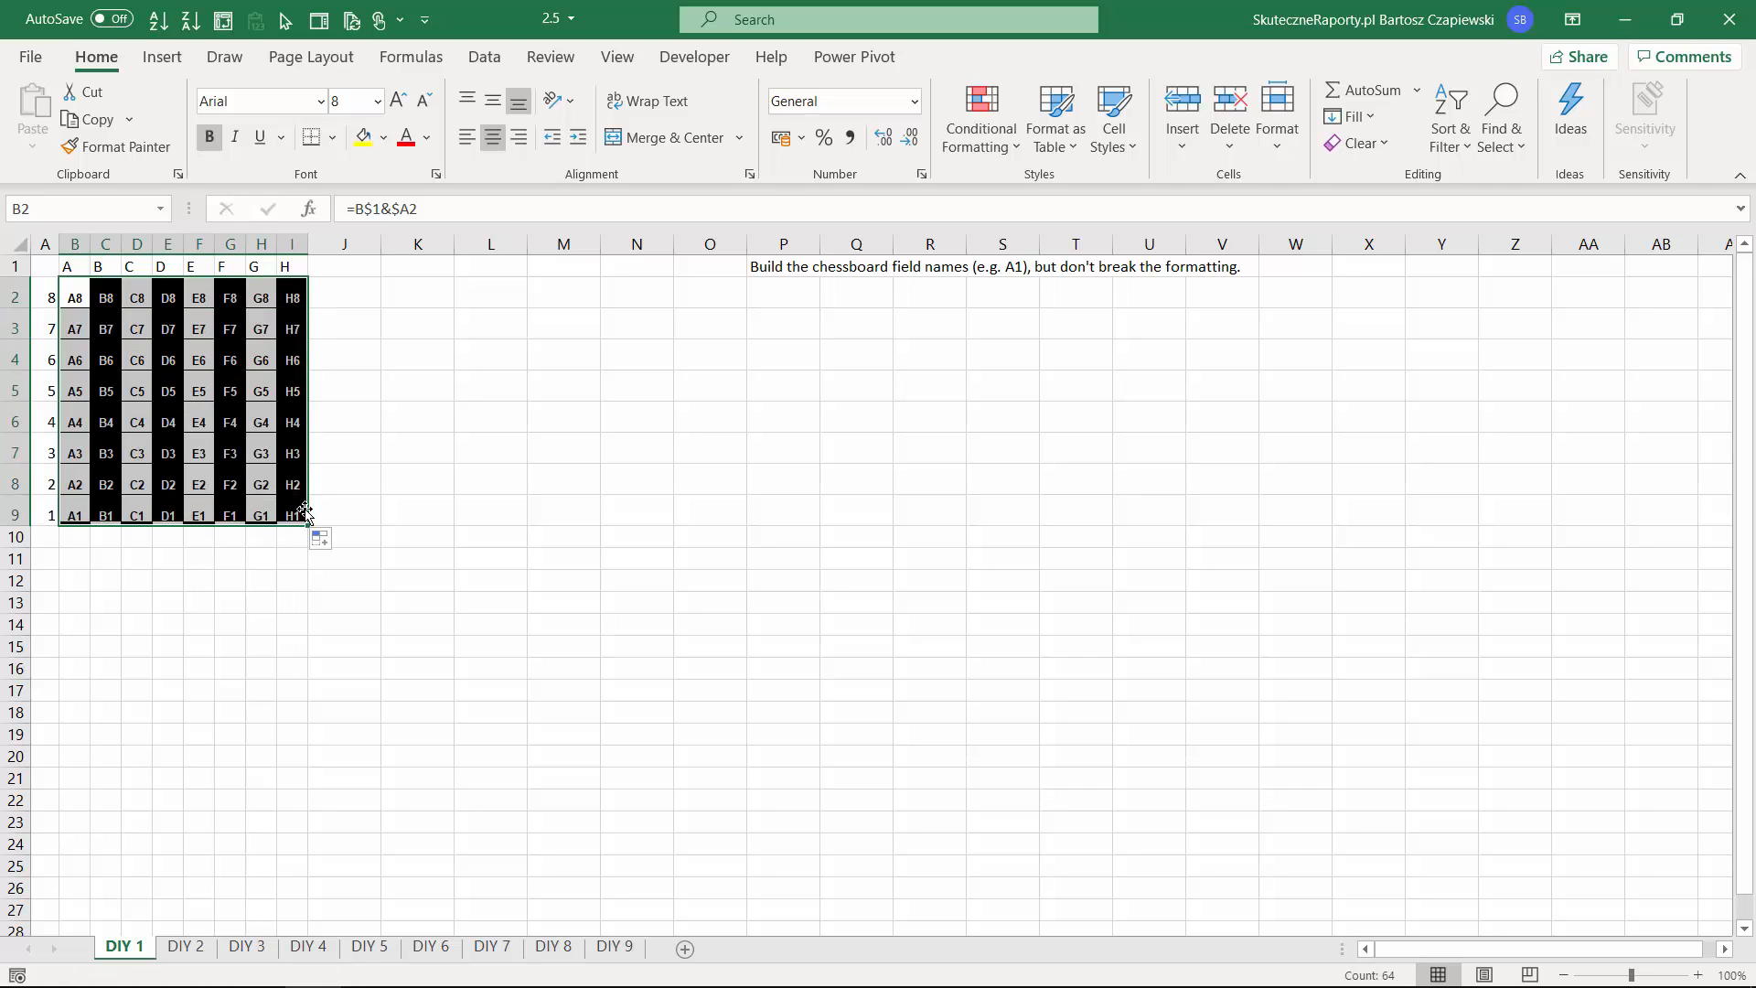
pyautogui.click(326, 541)
pyautogui.click(298, 623)
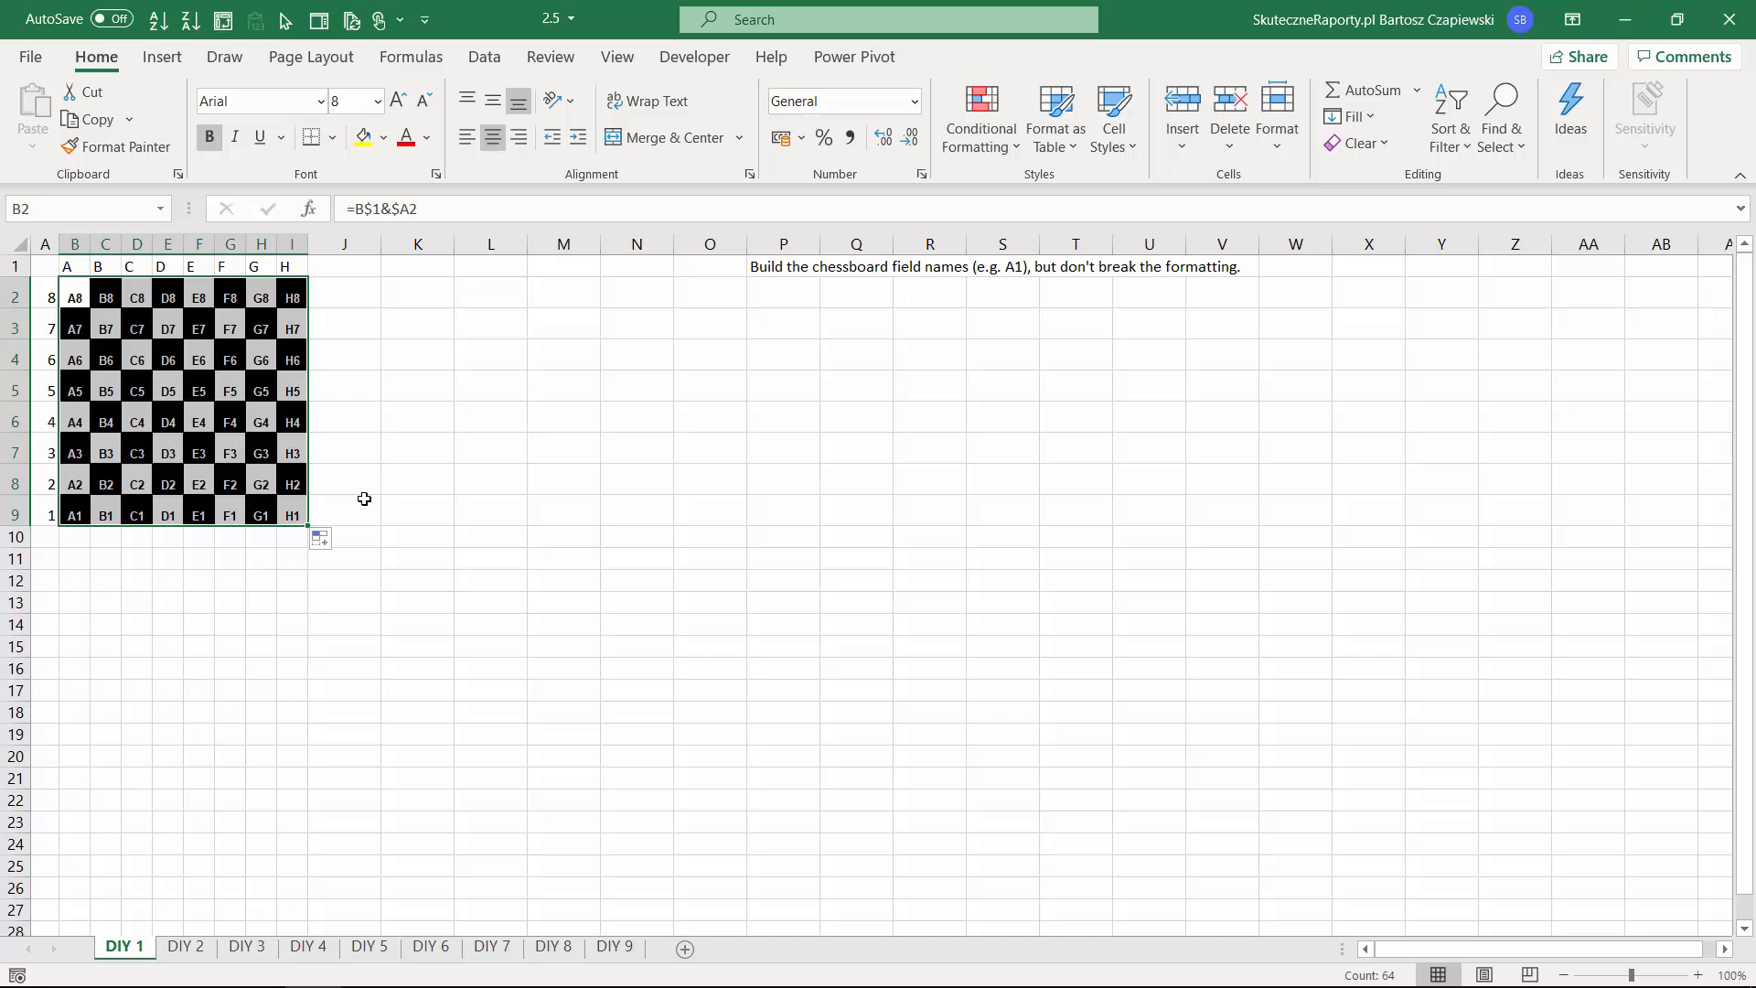
# Undo the fills across and down the chessboard, keeping only the formula in B2.
pyautogui.hotkey('ctrl', 'z')
pyautogui.hotkey('ctrl', 'z')
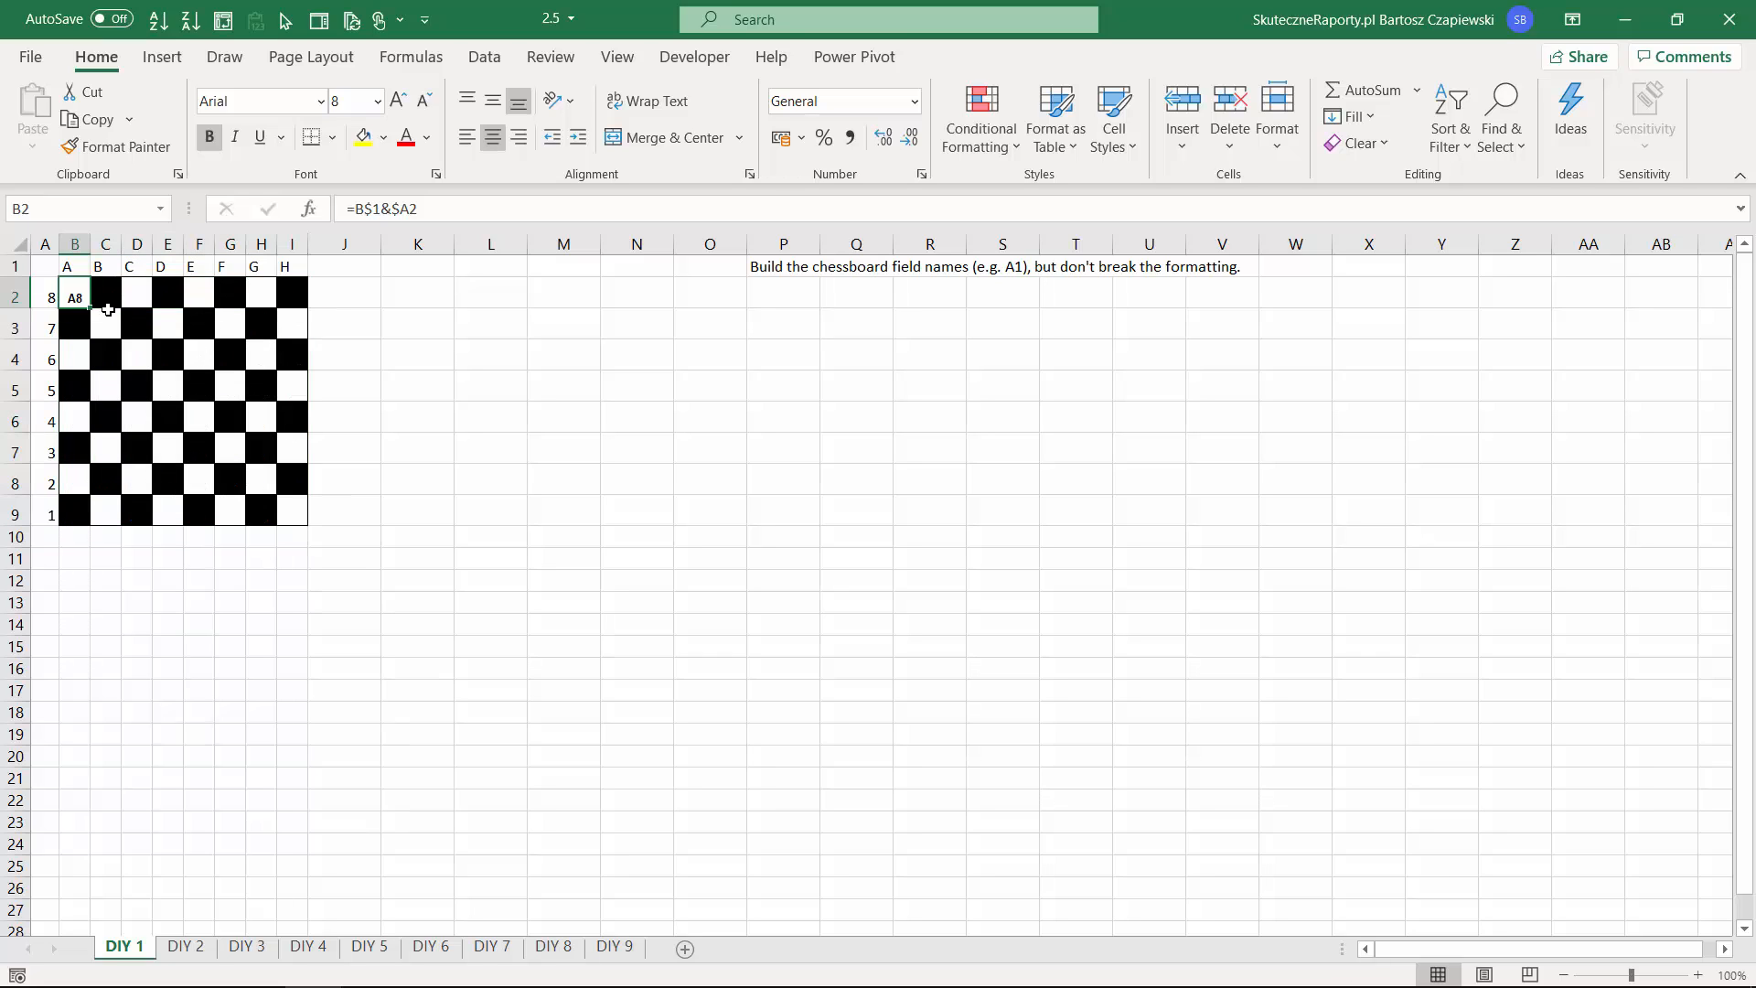
# Enter the formula =B$1&$A2 into the whole range B2:I9 at once, preserving the chessboard formatting.
pyautogui.moveTo(79, 296); pyautogui.dragTo(298, 509)
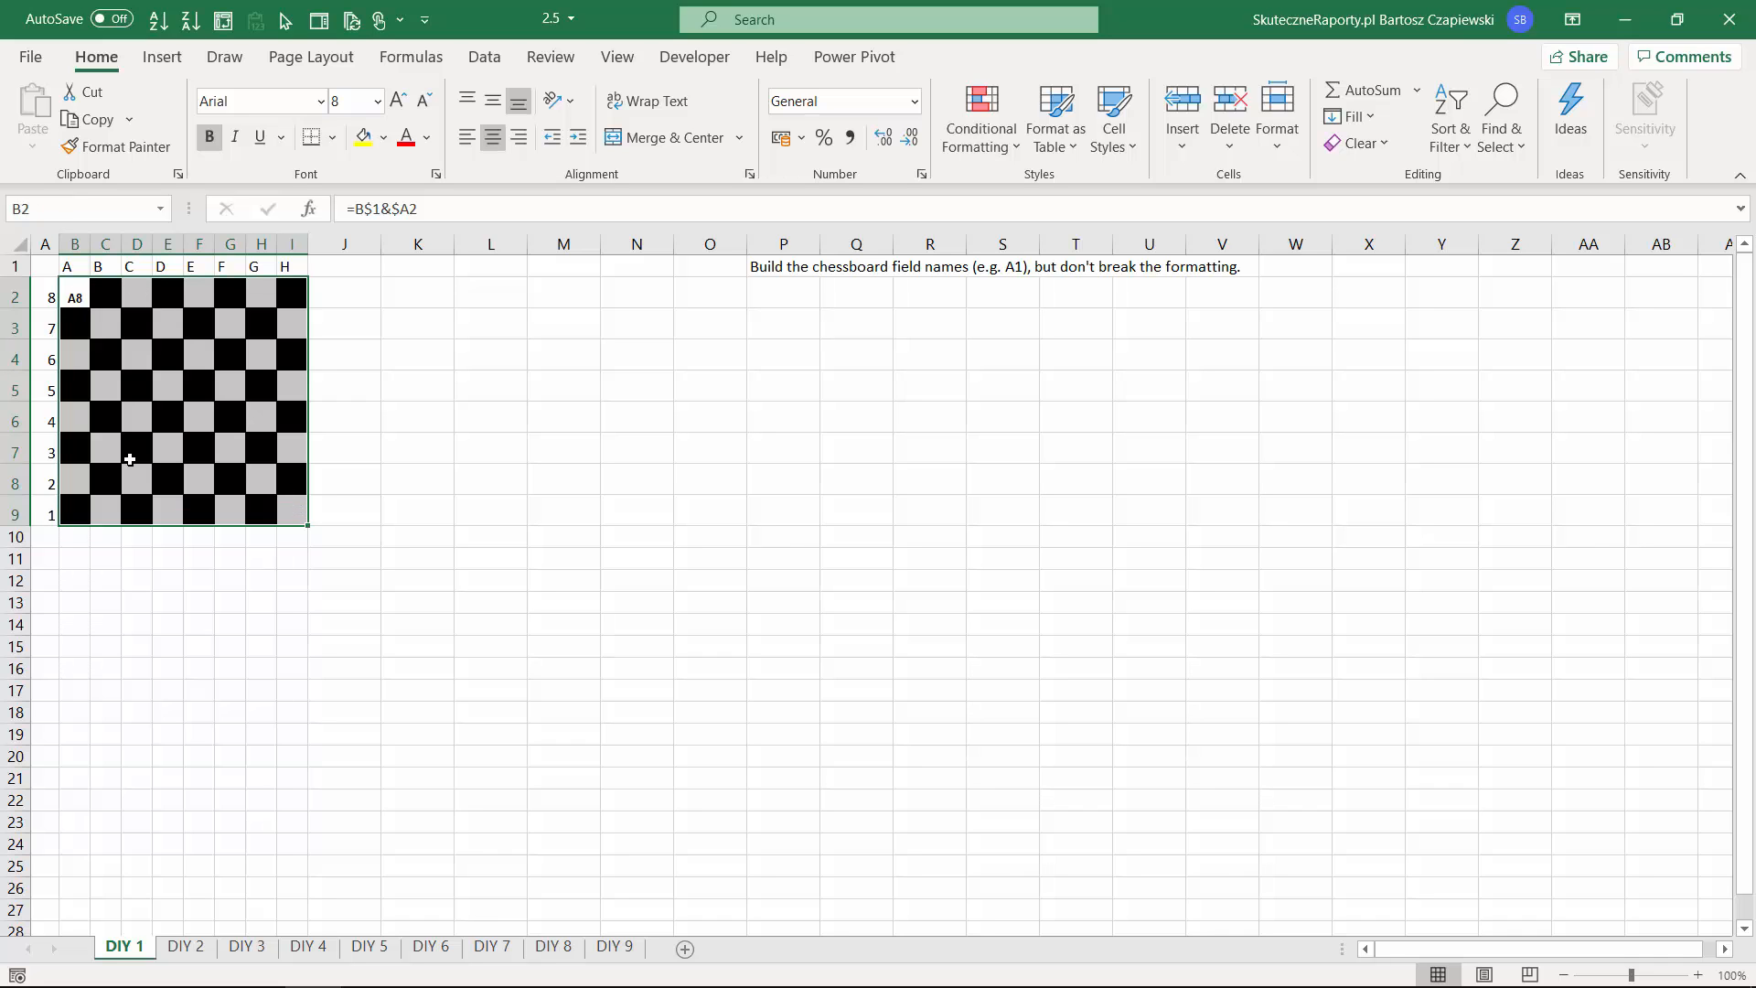
pyautogui.click(444, 219)
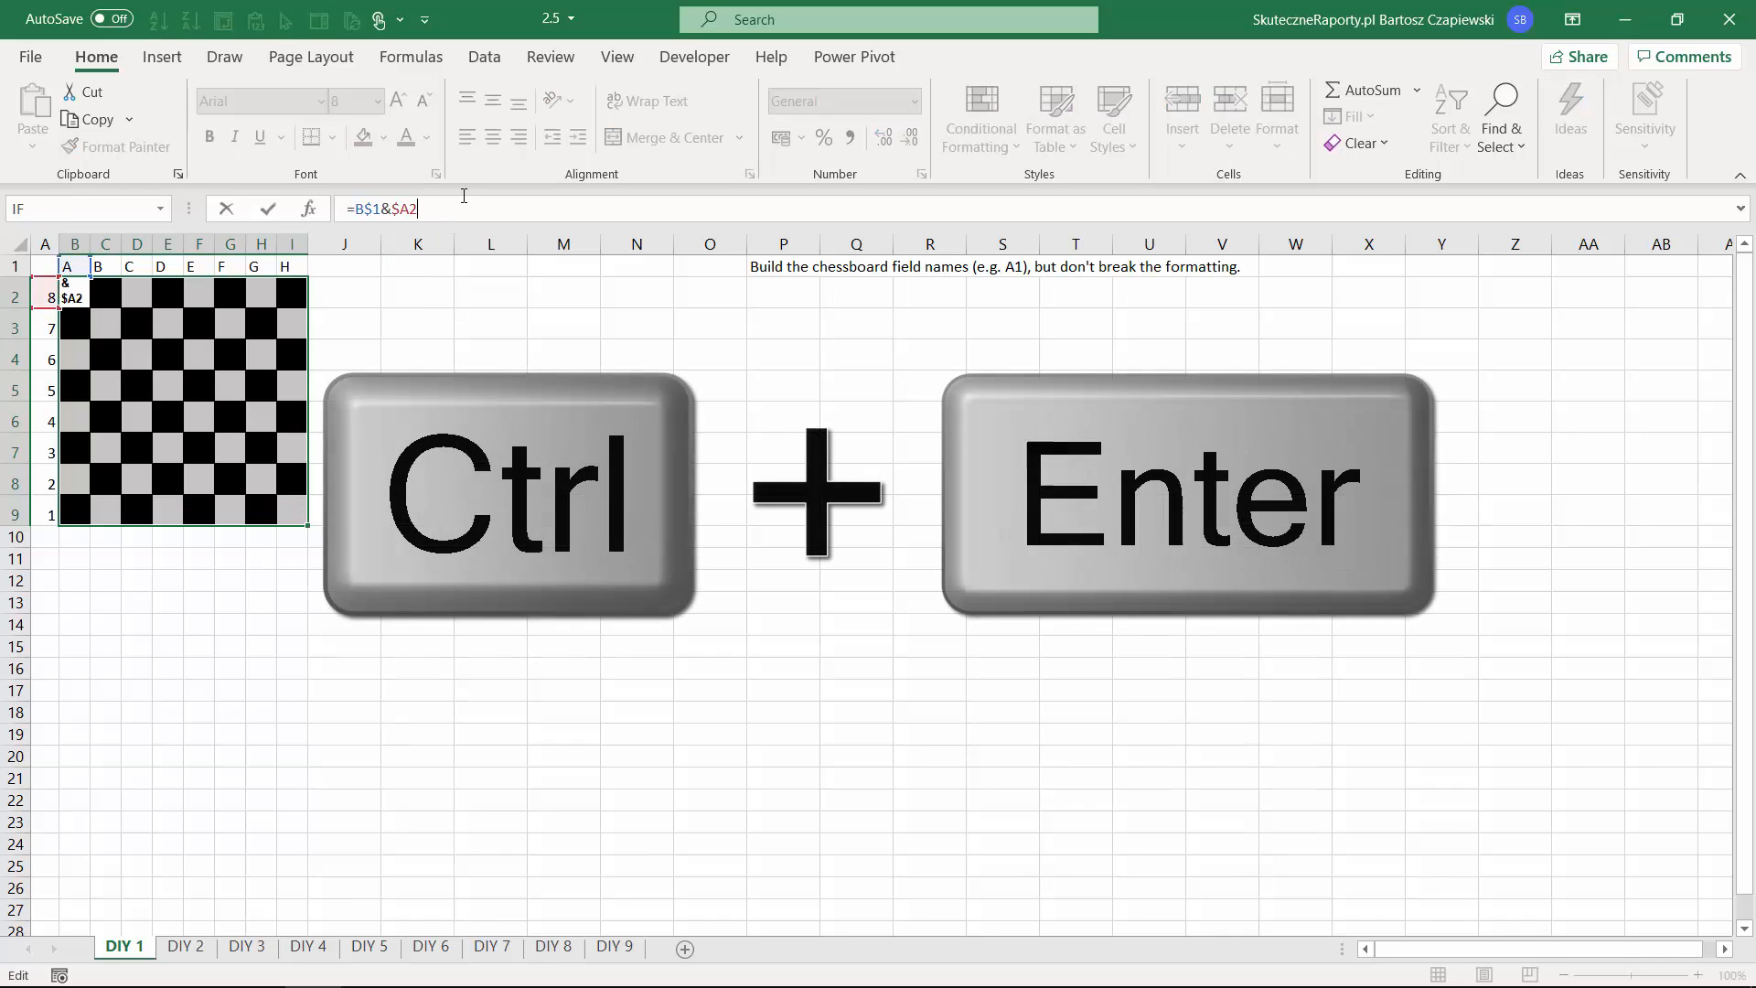
pyautogui.hotkey('ctrl', 'Return')
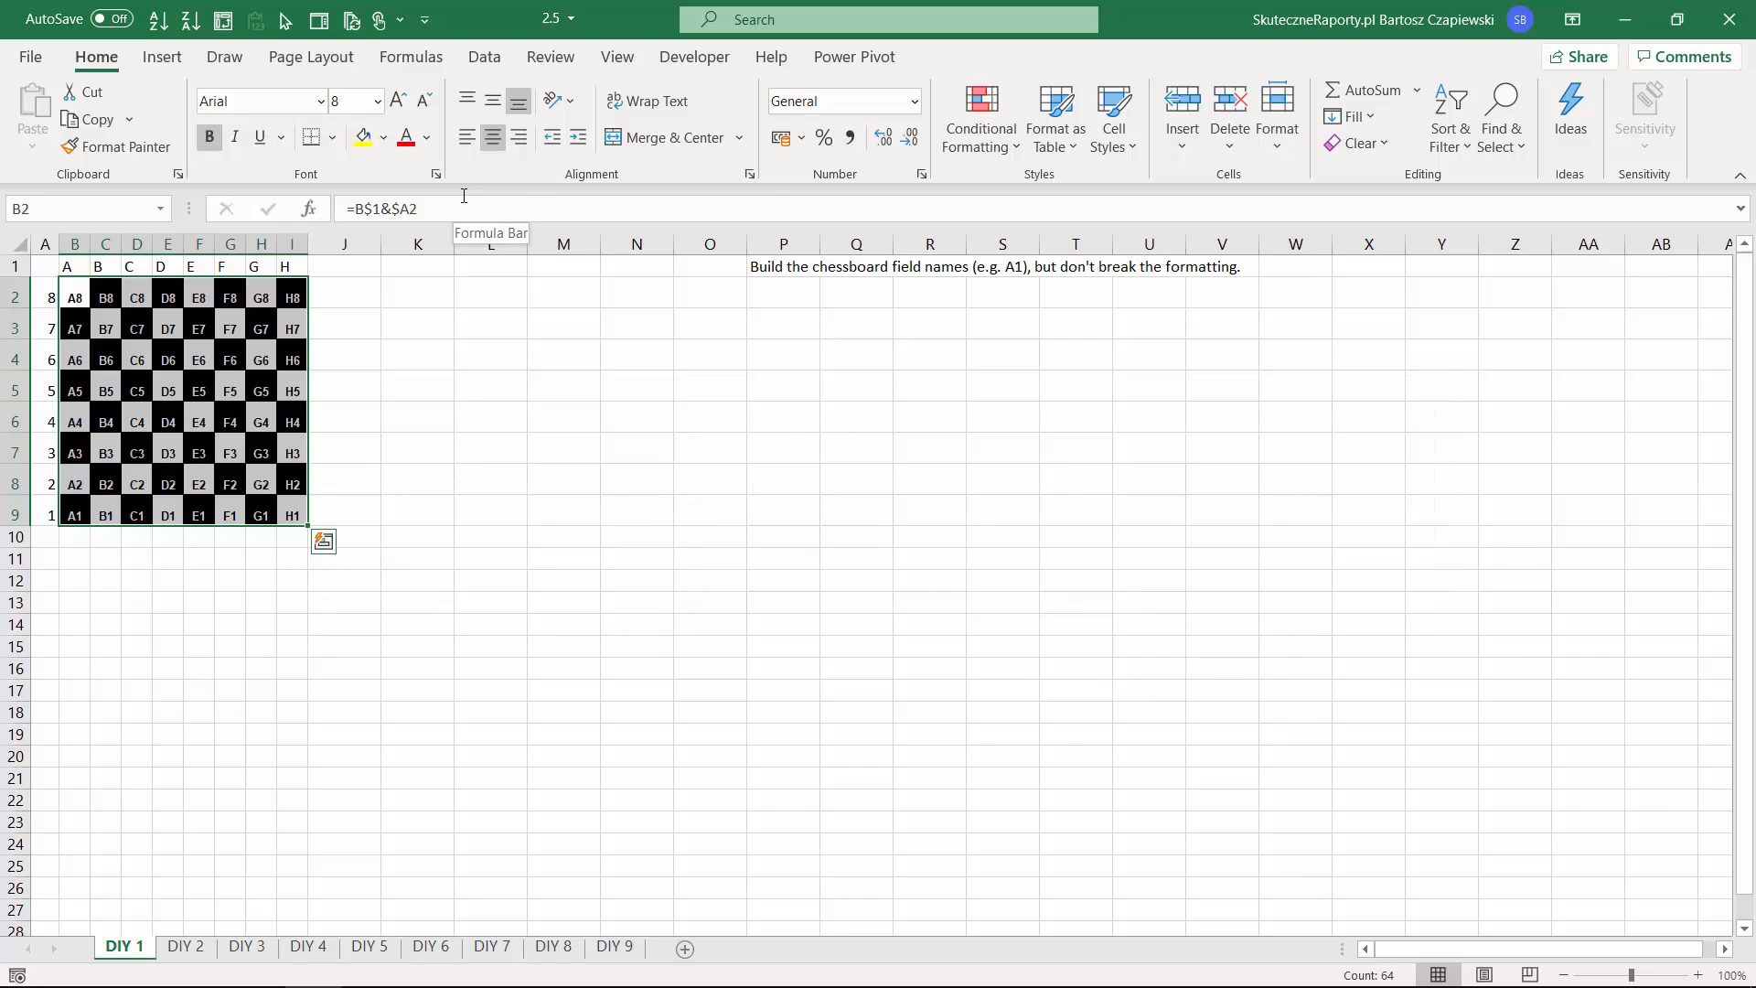
# On the DIY 2 sheet, enter an ISNUMBER formula in F1 that checks whether C1 is a number.
pyautogui.hotkey('ctrl', 'pagedown')
pyautogui.click(420, 265)
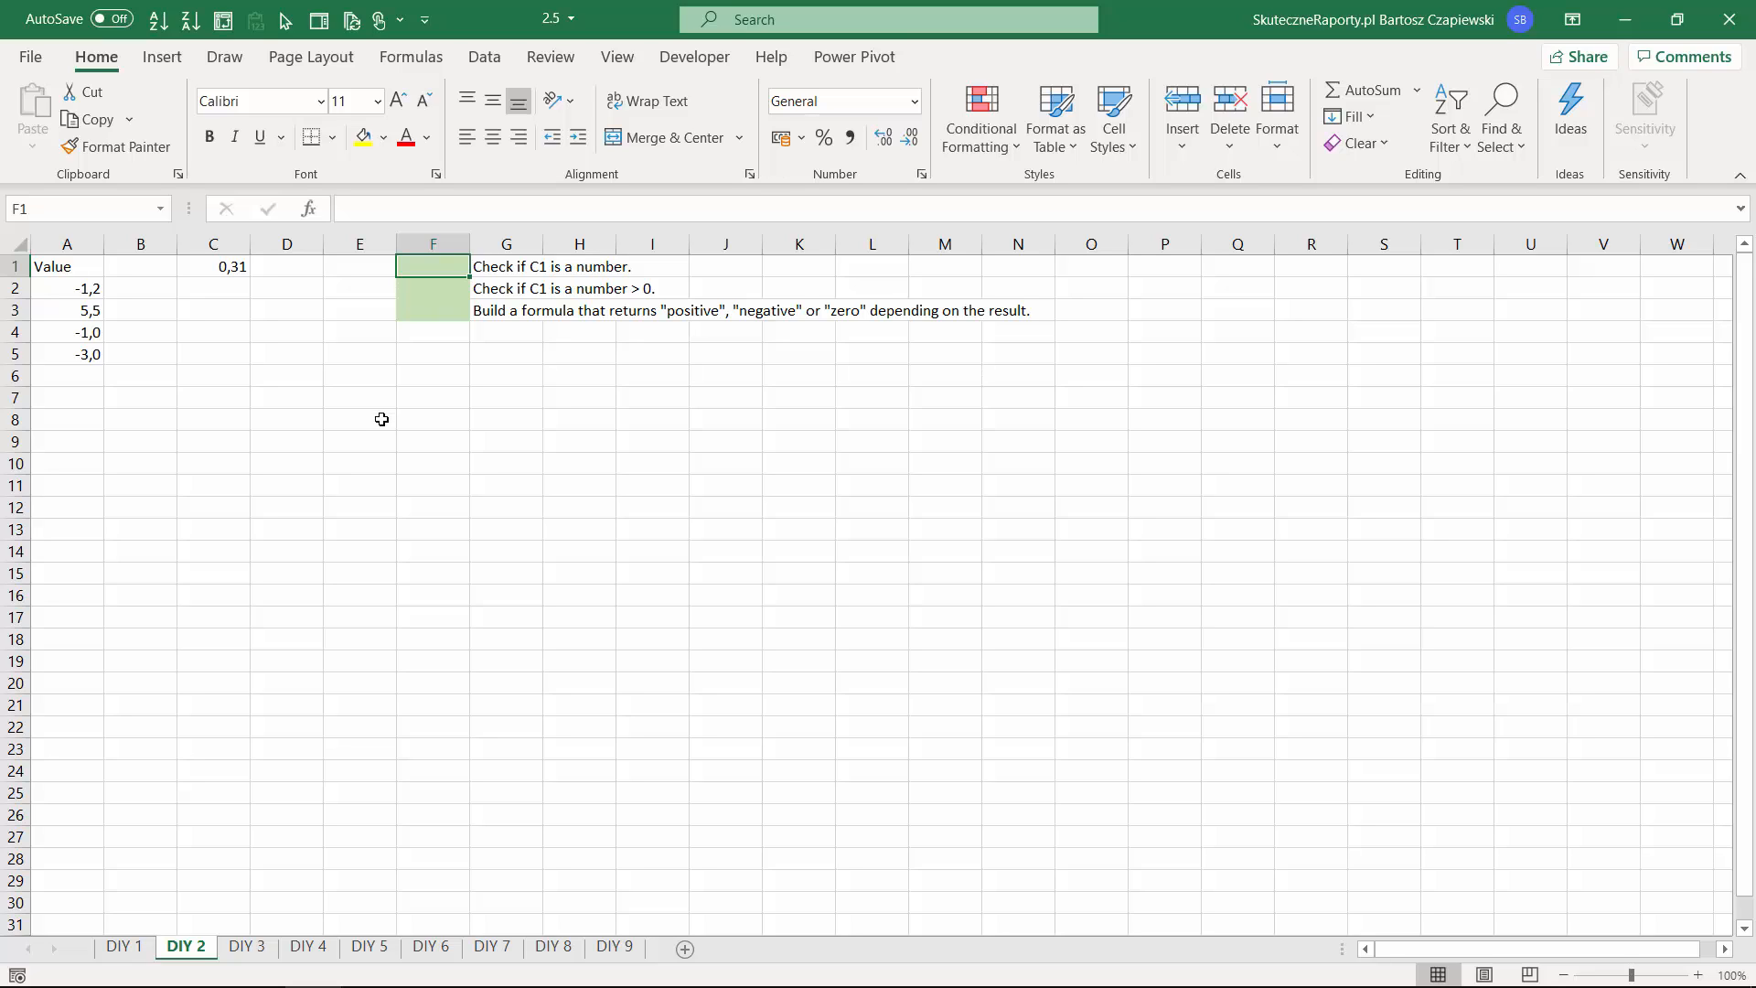
pyautogui.write('=')
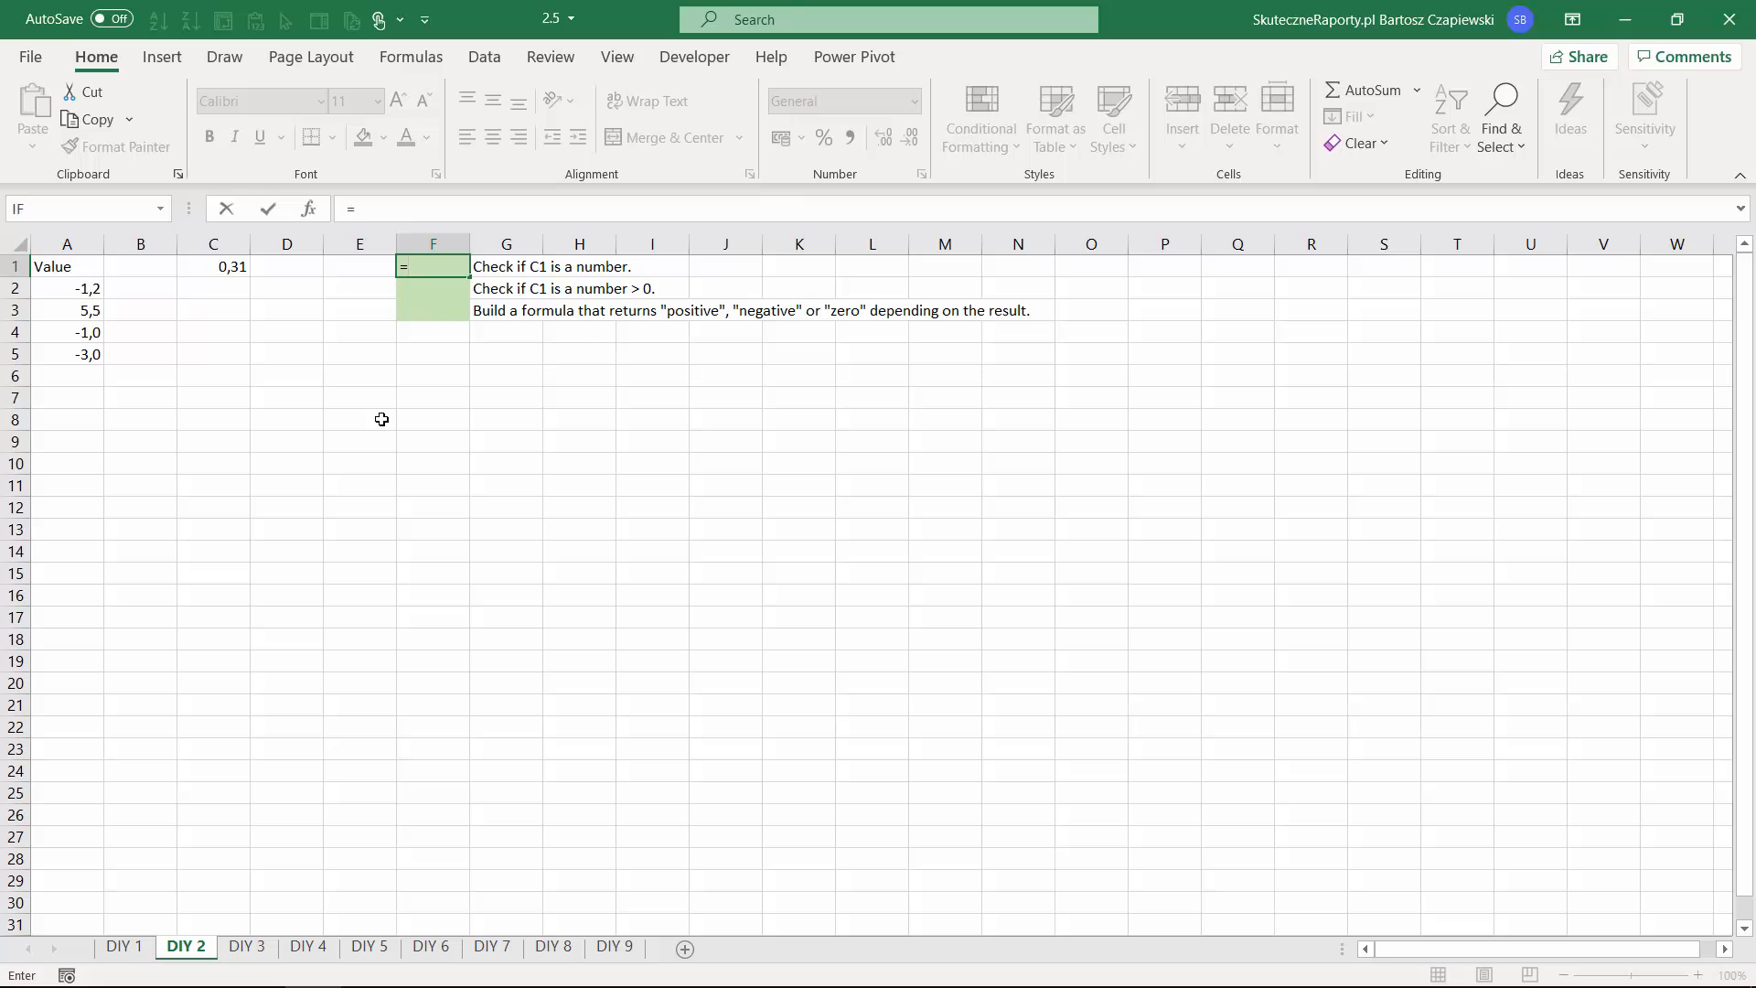
pyautogui.write('is')
pyautogui.press('Down')
pyautogui.press('Down')
pyautogui.press('Down')
pyautogui.press('Down')
pyautogui.press('Down')
pyautogui.press('Down')
pyautogui.press('Down')
pyautogui.press('Down')
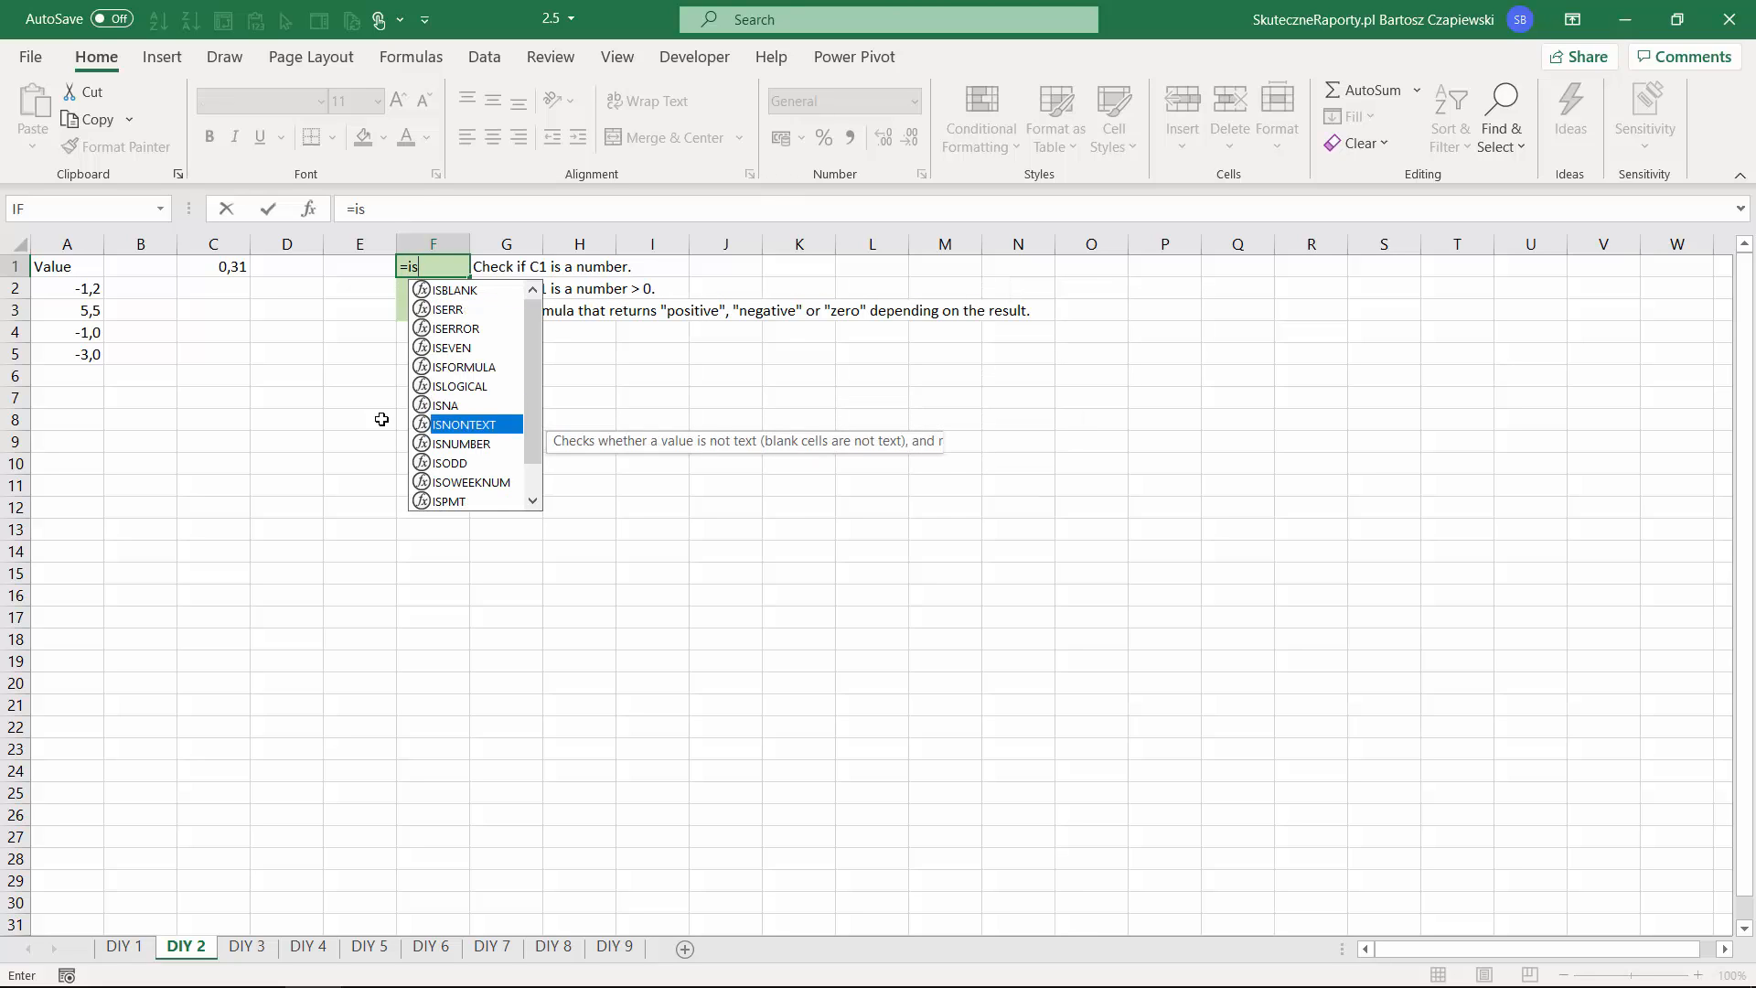
pyautogui.press('Tab')
pyautogui.click(236, 267)
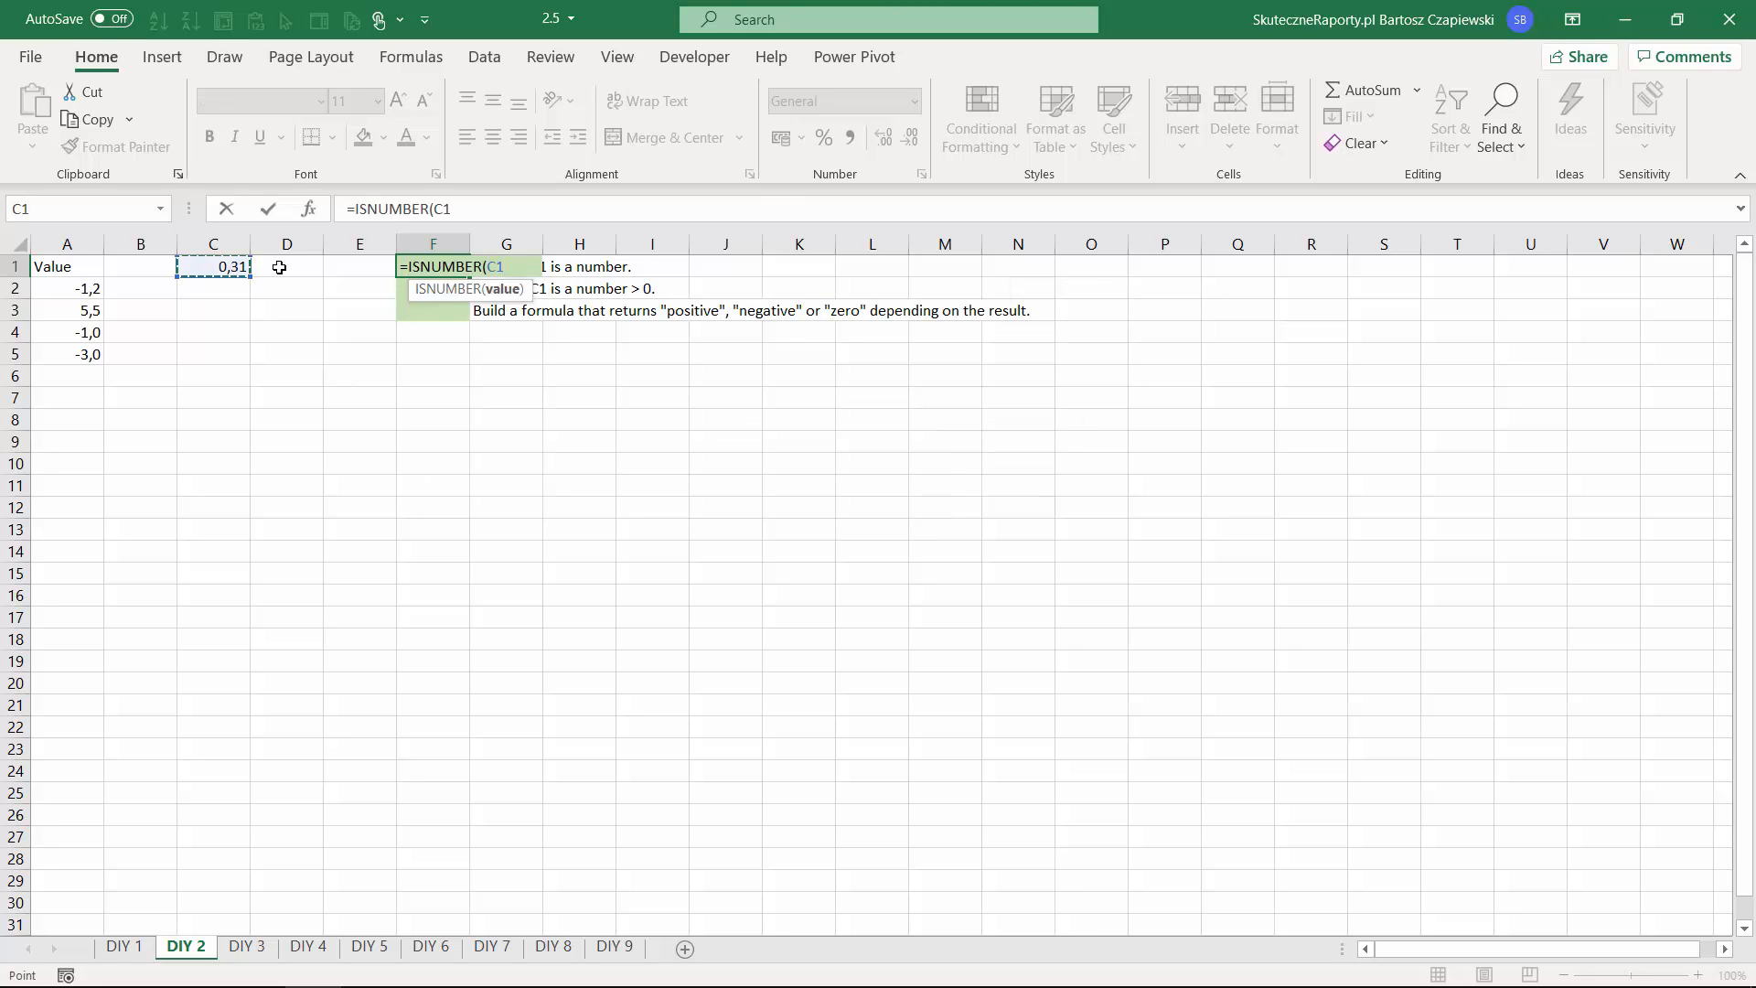
pyautogui.press('Return')
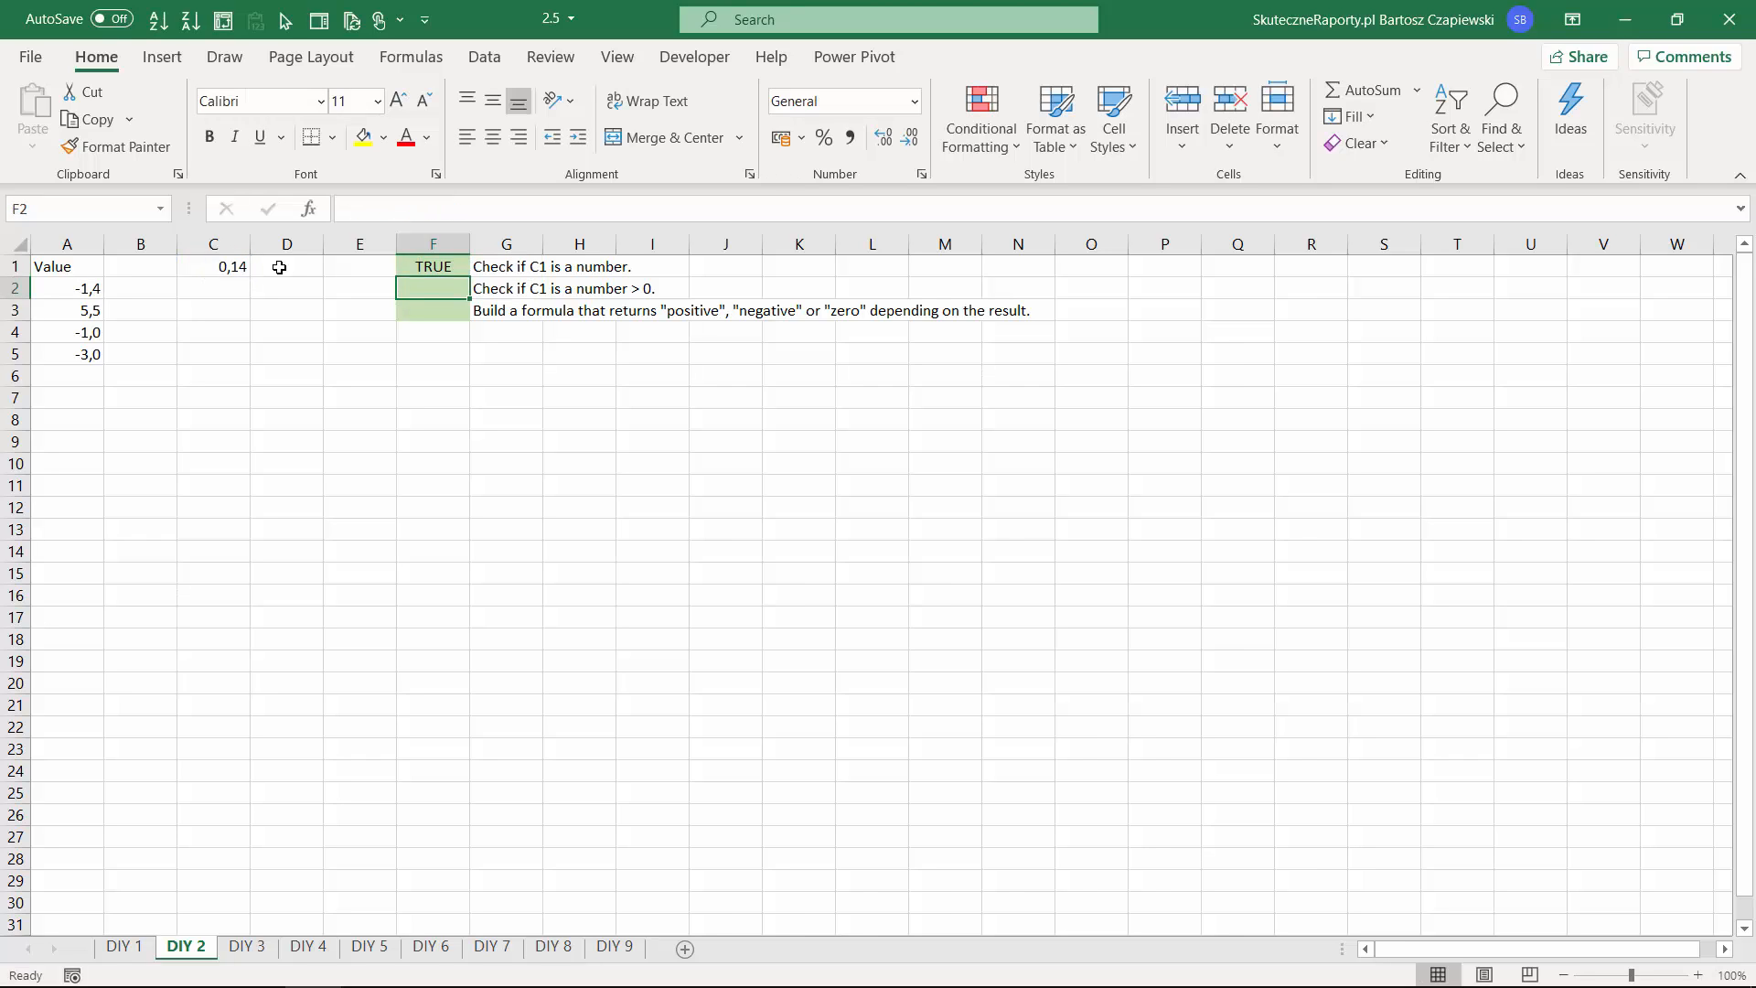
# Enter the formula =C1>0 in F2 to check whether C1 is greater than zero.
pyautogui.write('=')
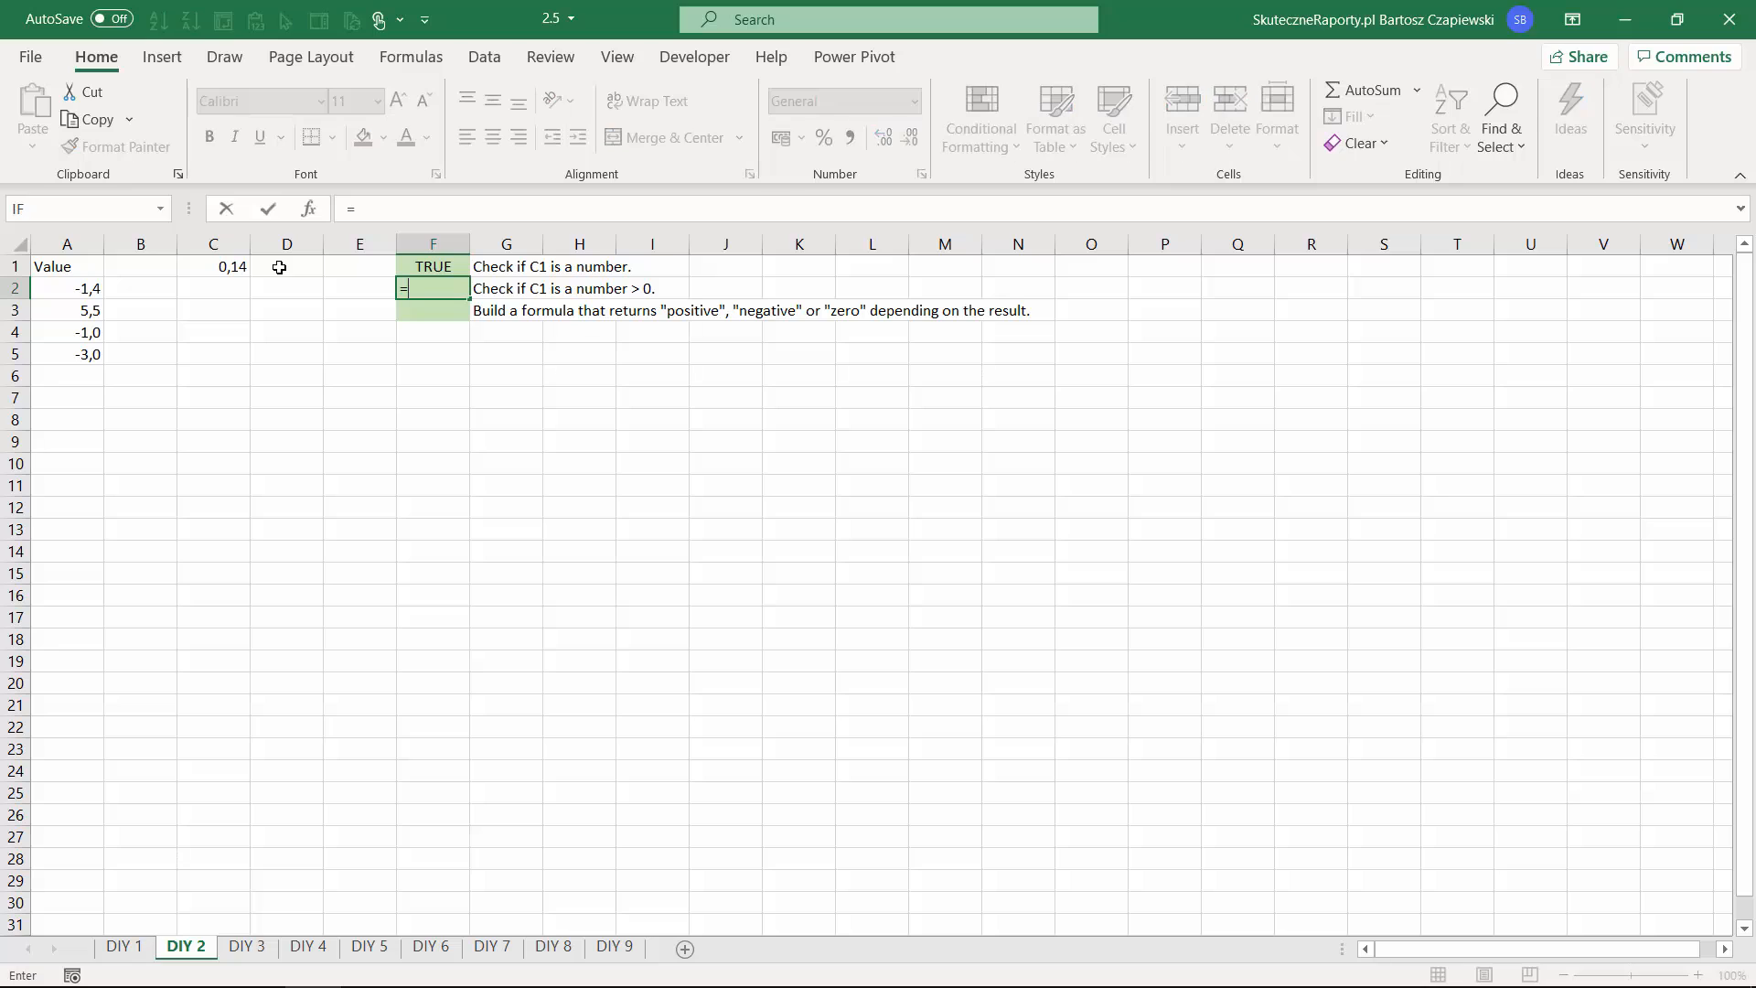
pyautogui.click(226, 268)
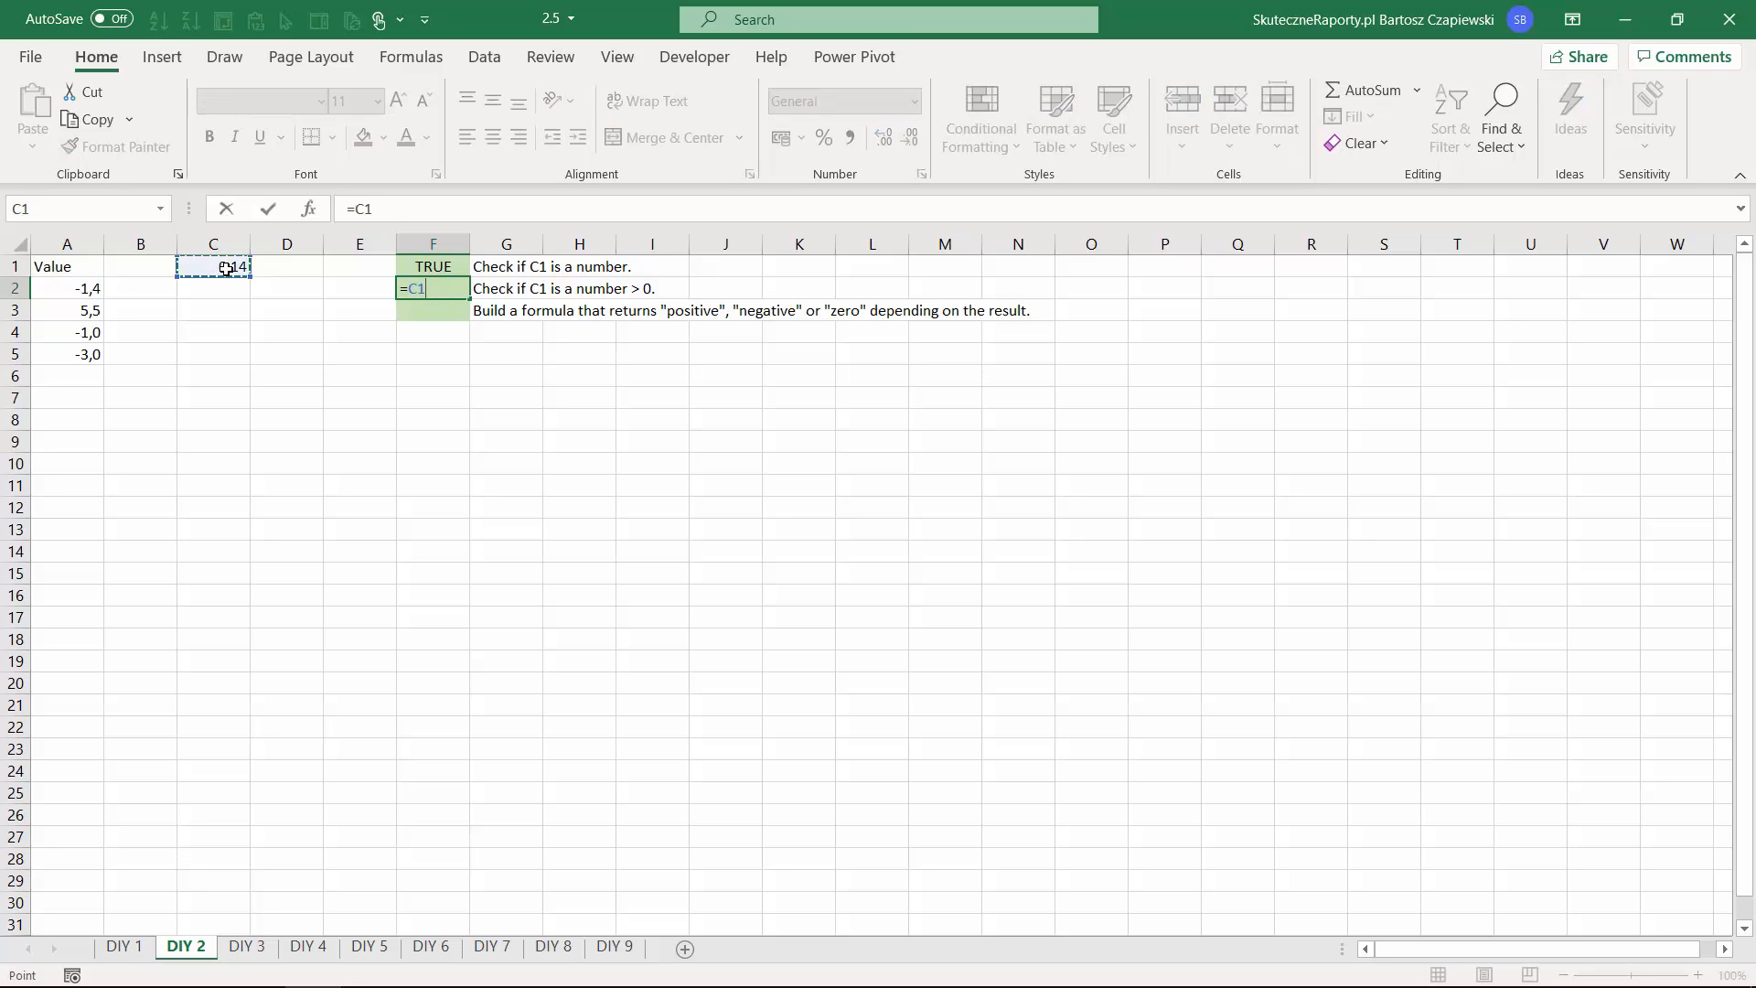
pyautogui.write('>0')
pyautogui.press('Return')
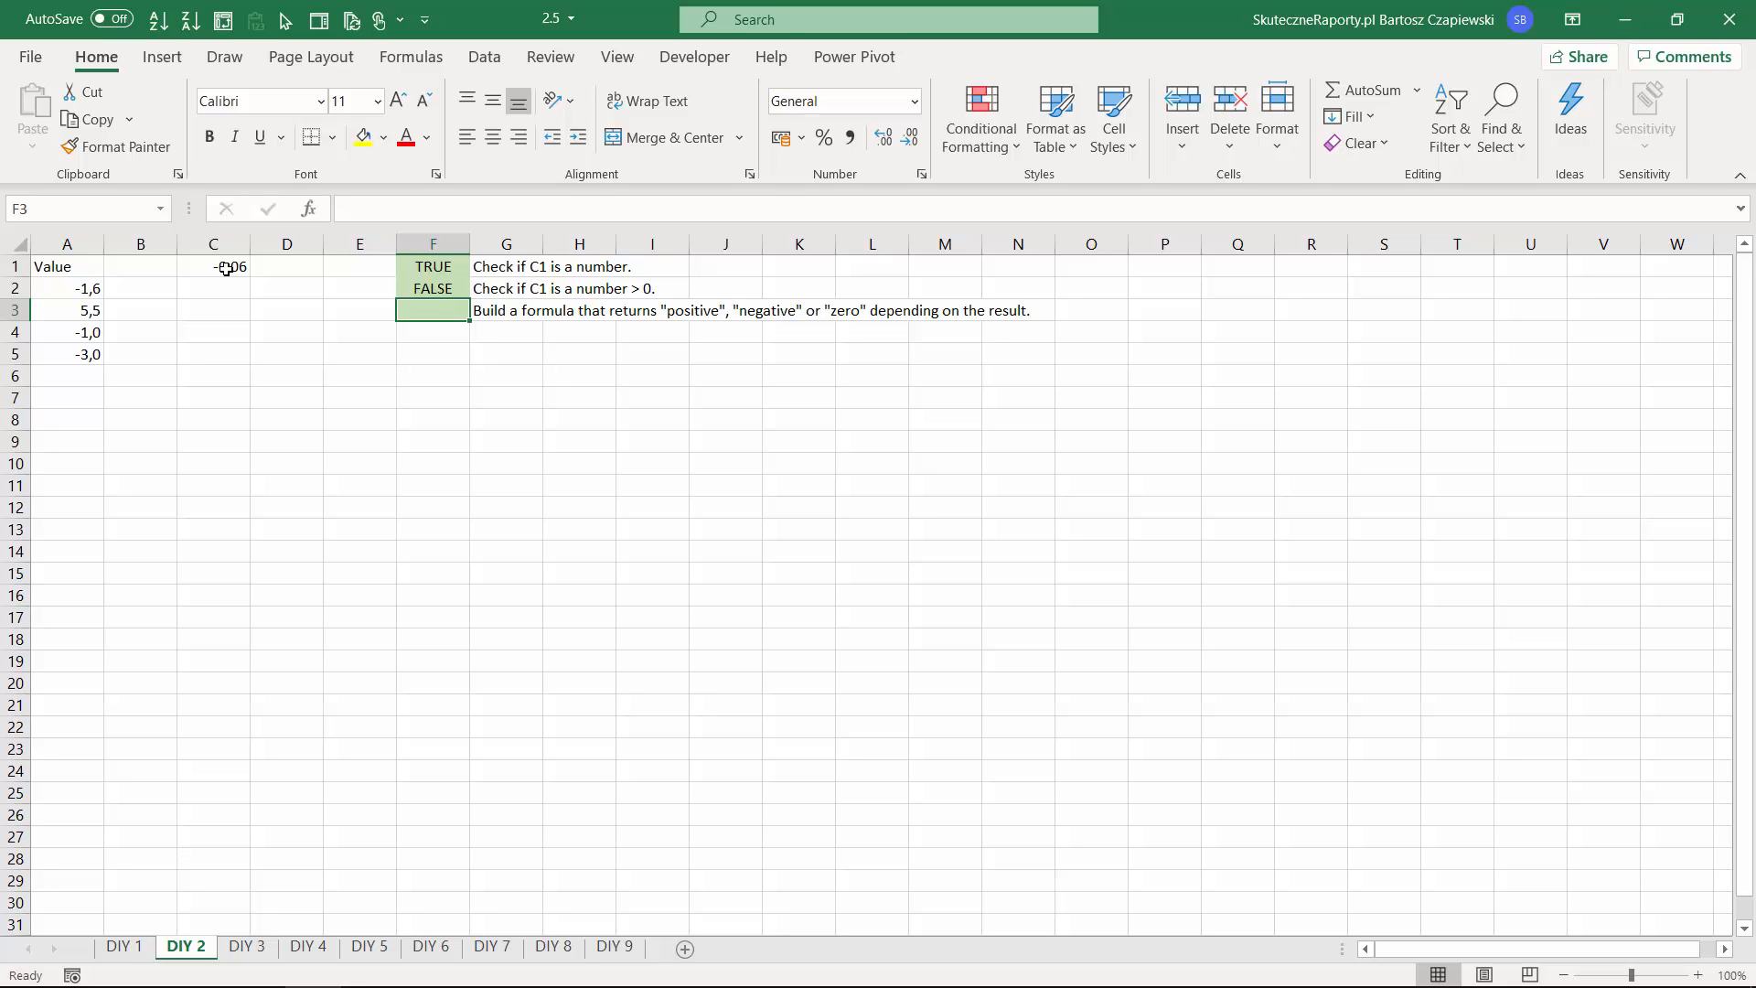
# Start an IF formula in F3 that returns "postive" when C1>0.
pyautogui.write('=if')
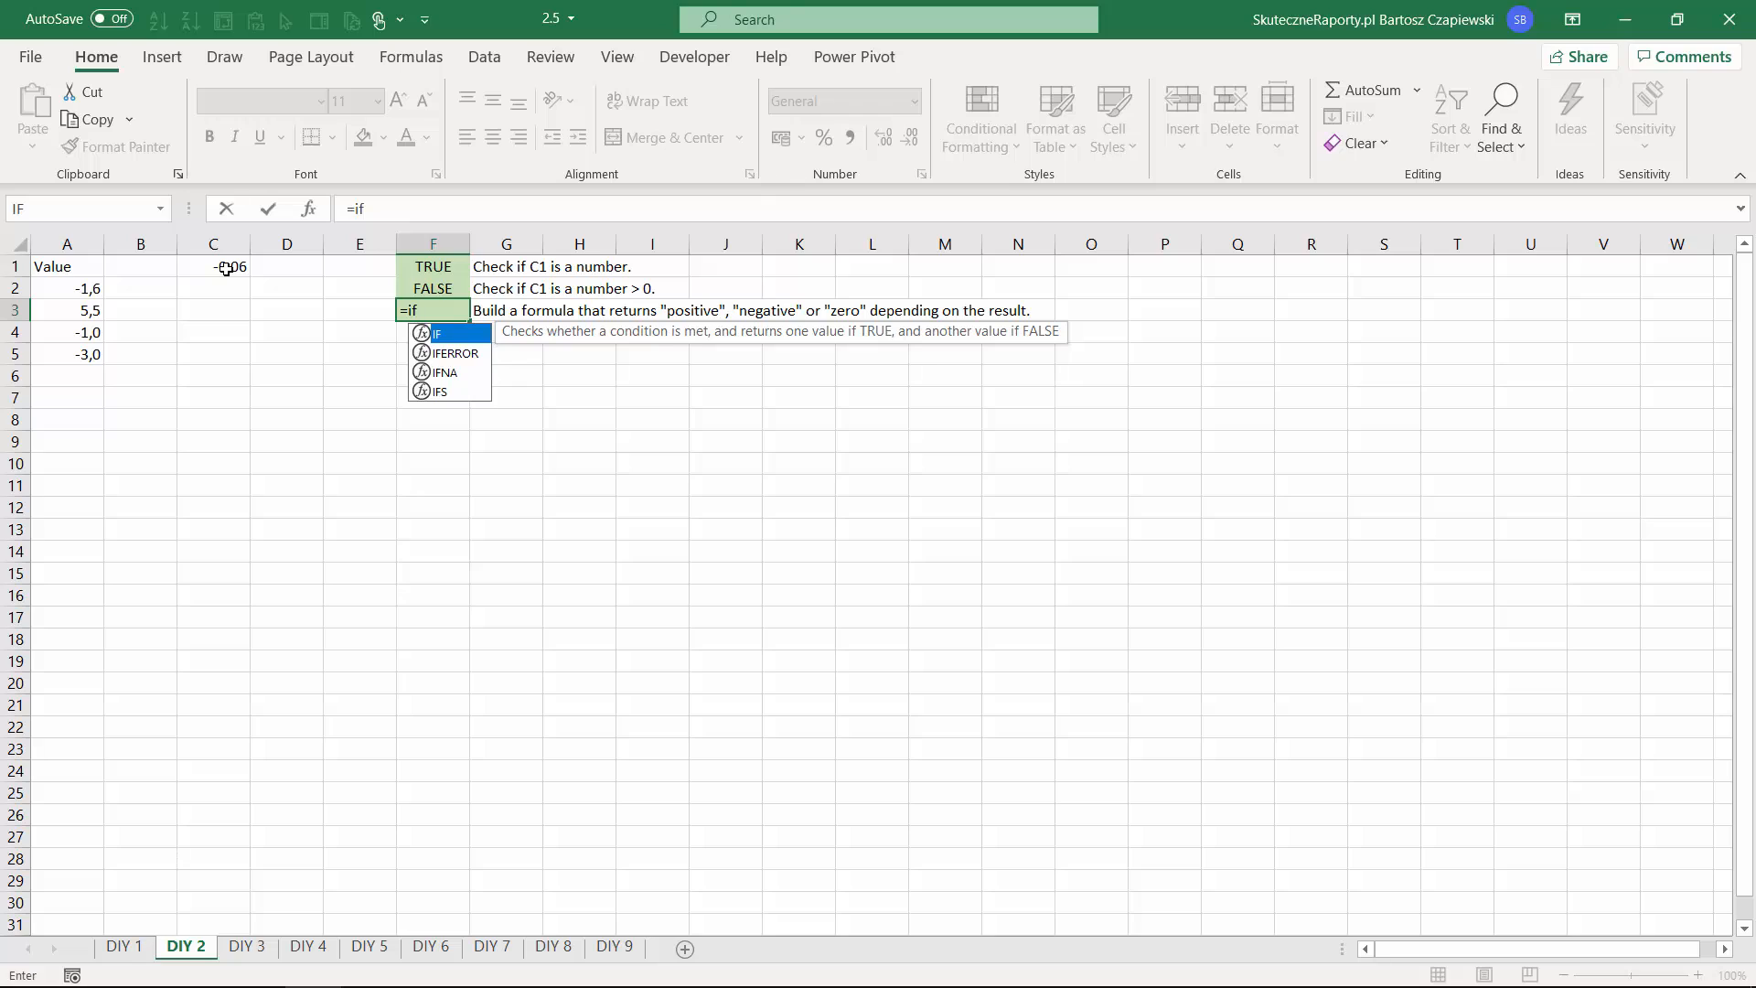
pyautogui.press('Tab')
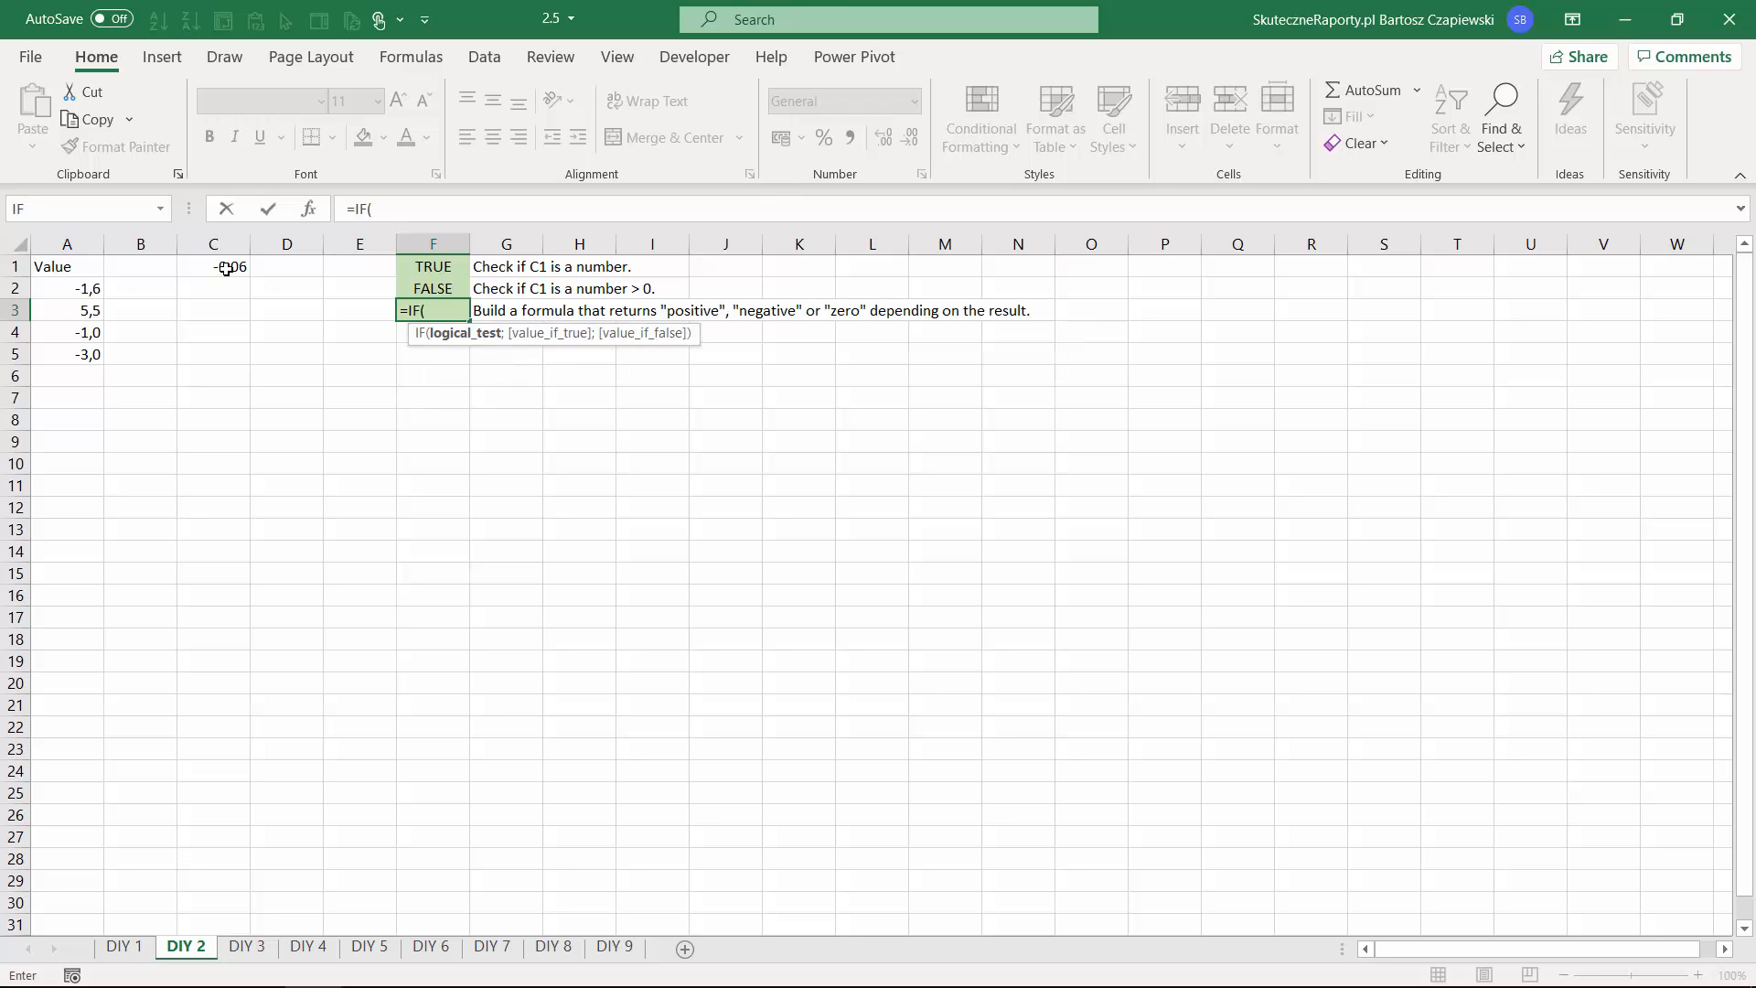
pyautogui.click(226, 268)
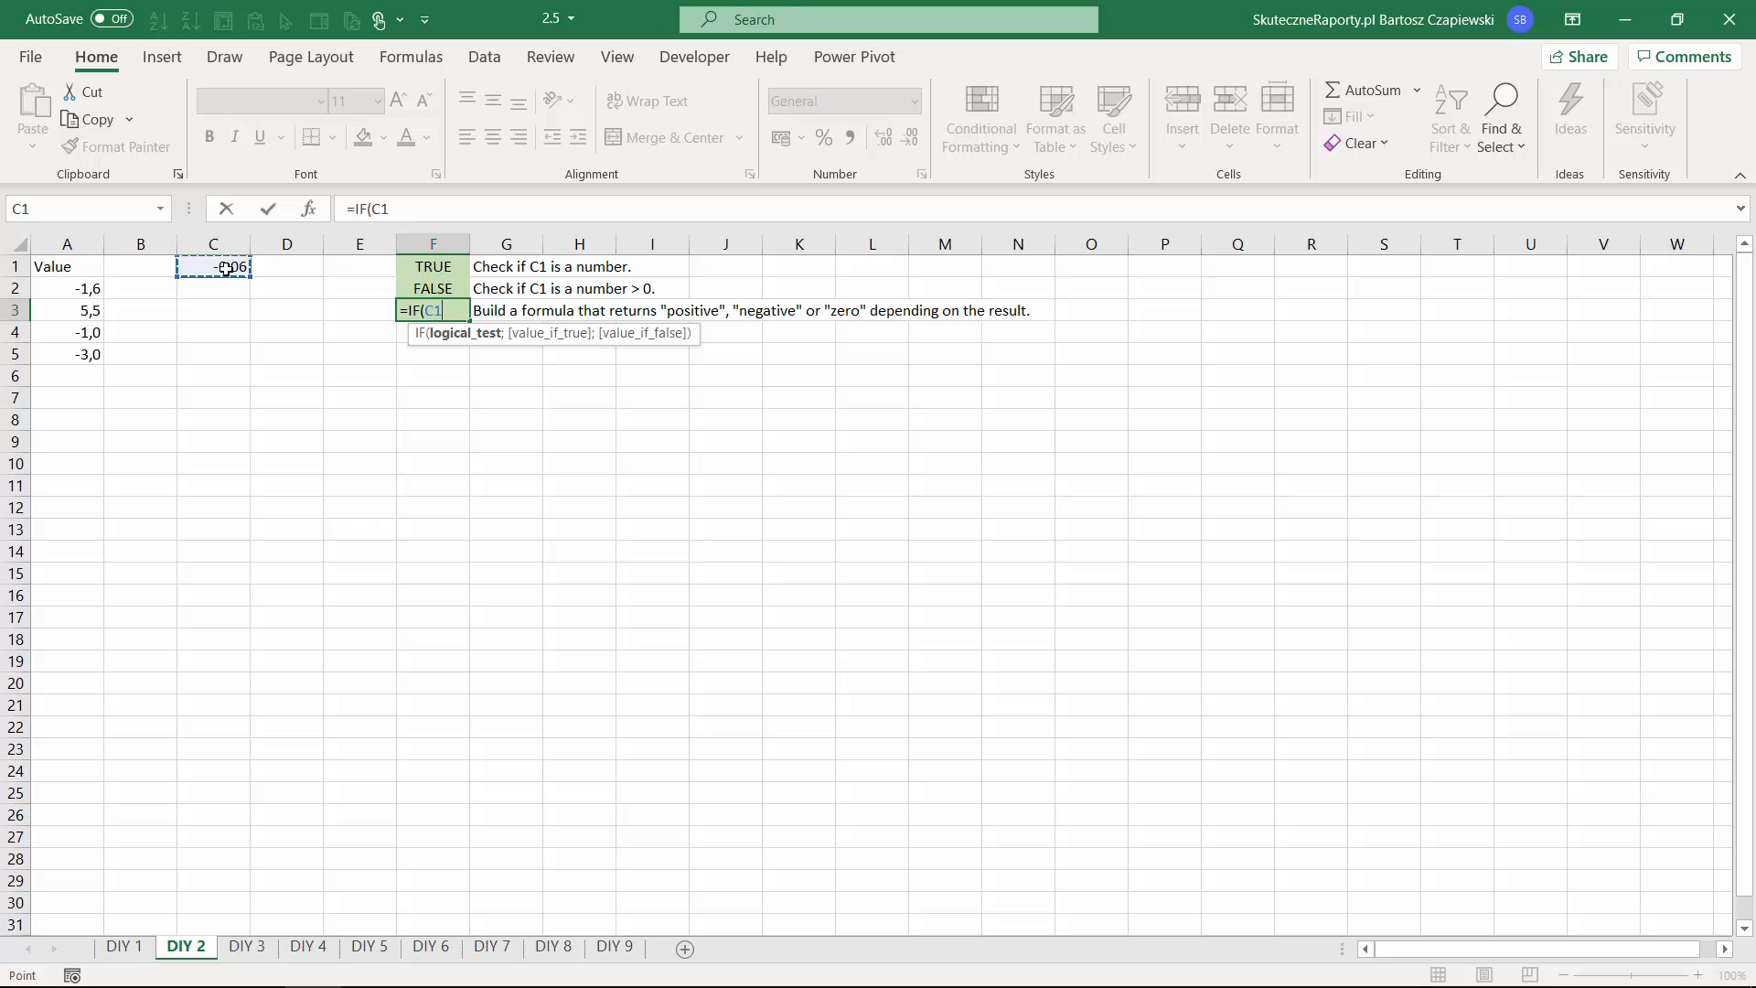
pyautogui.write('>0;')
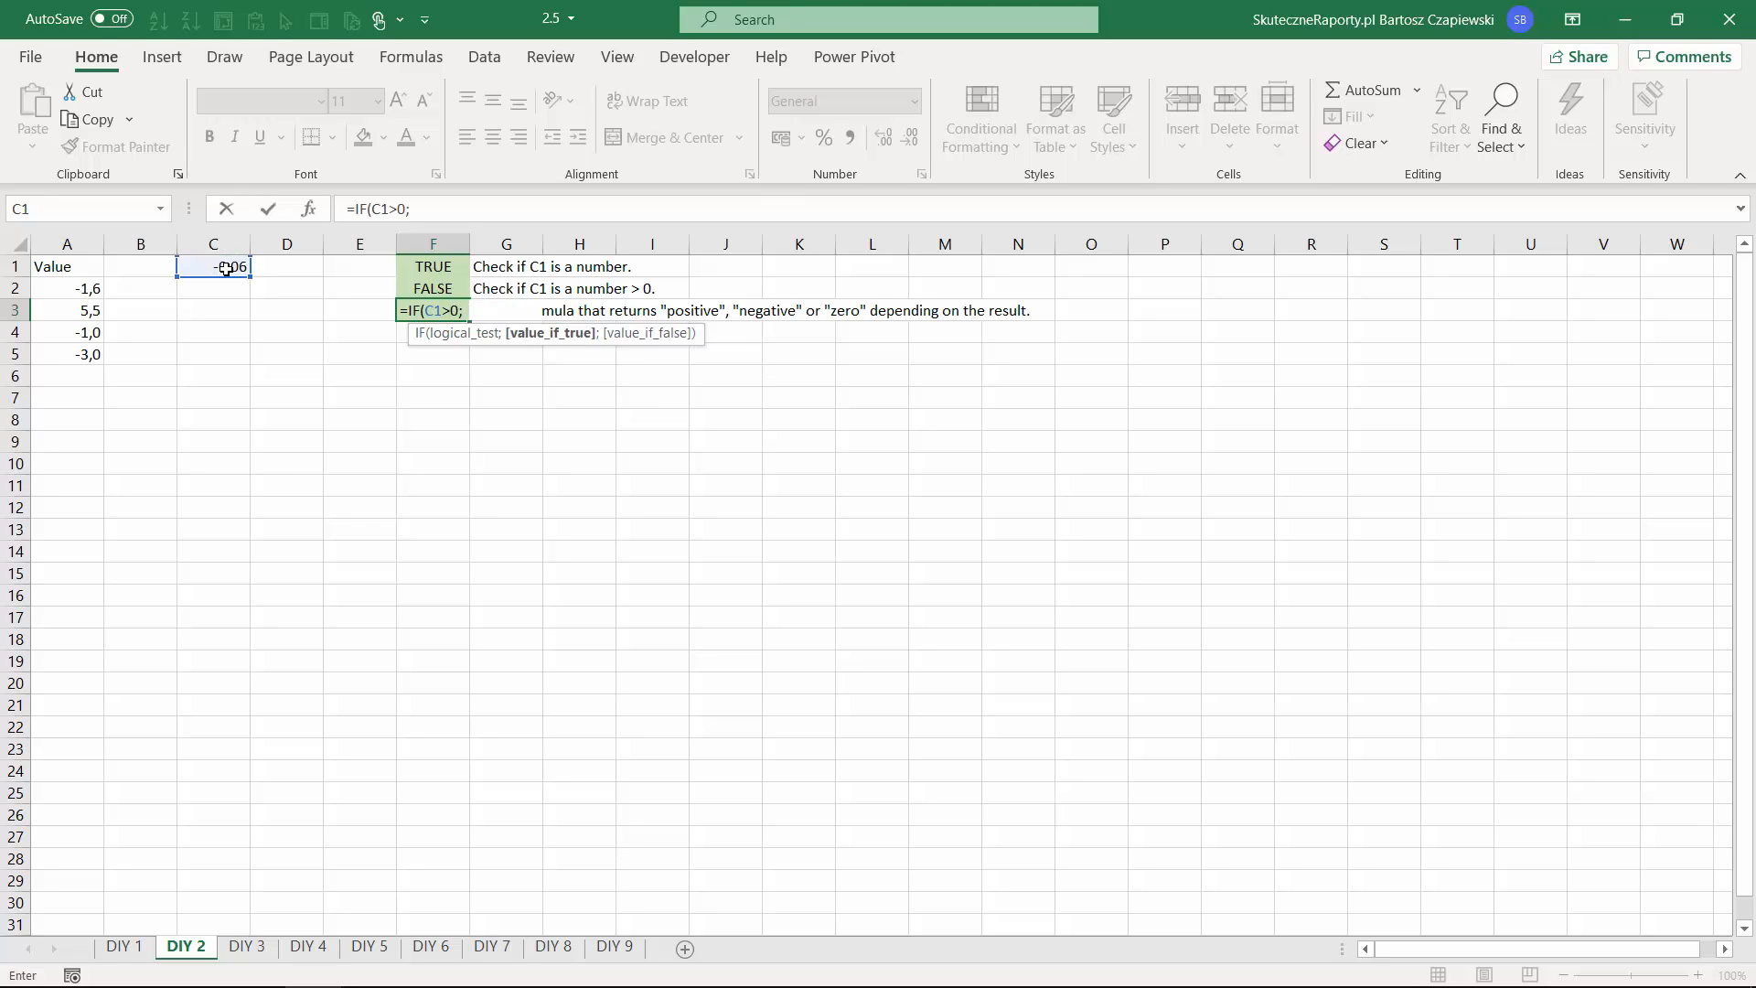
pyautogui.write('"postive')
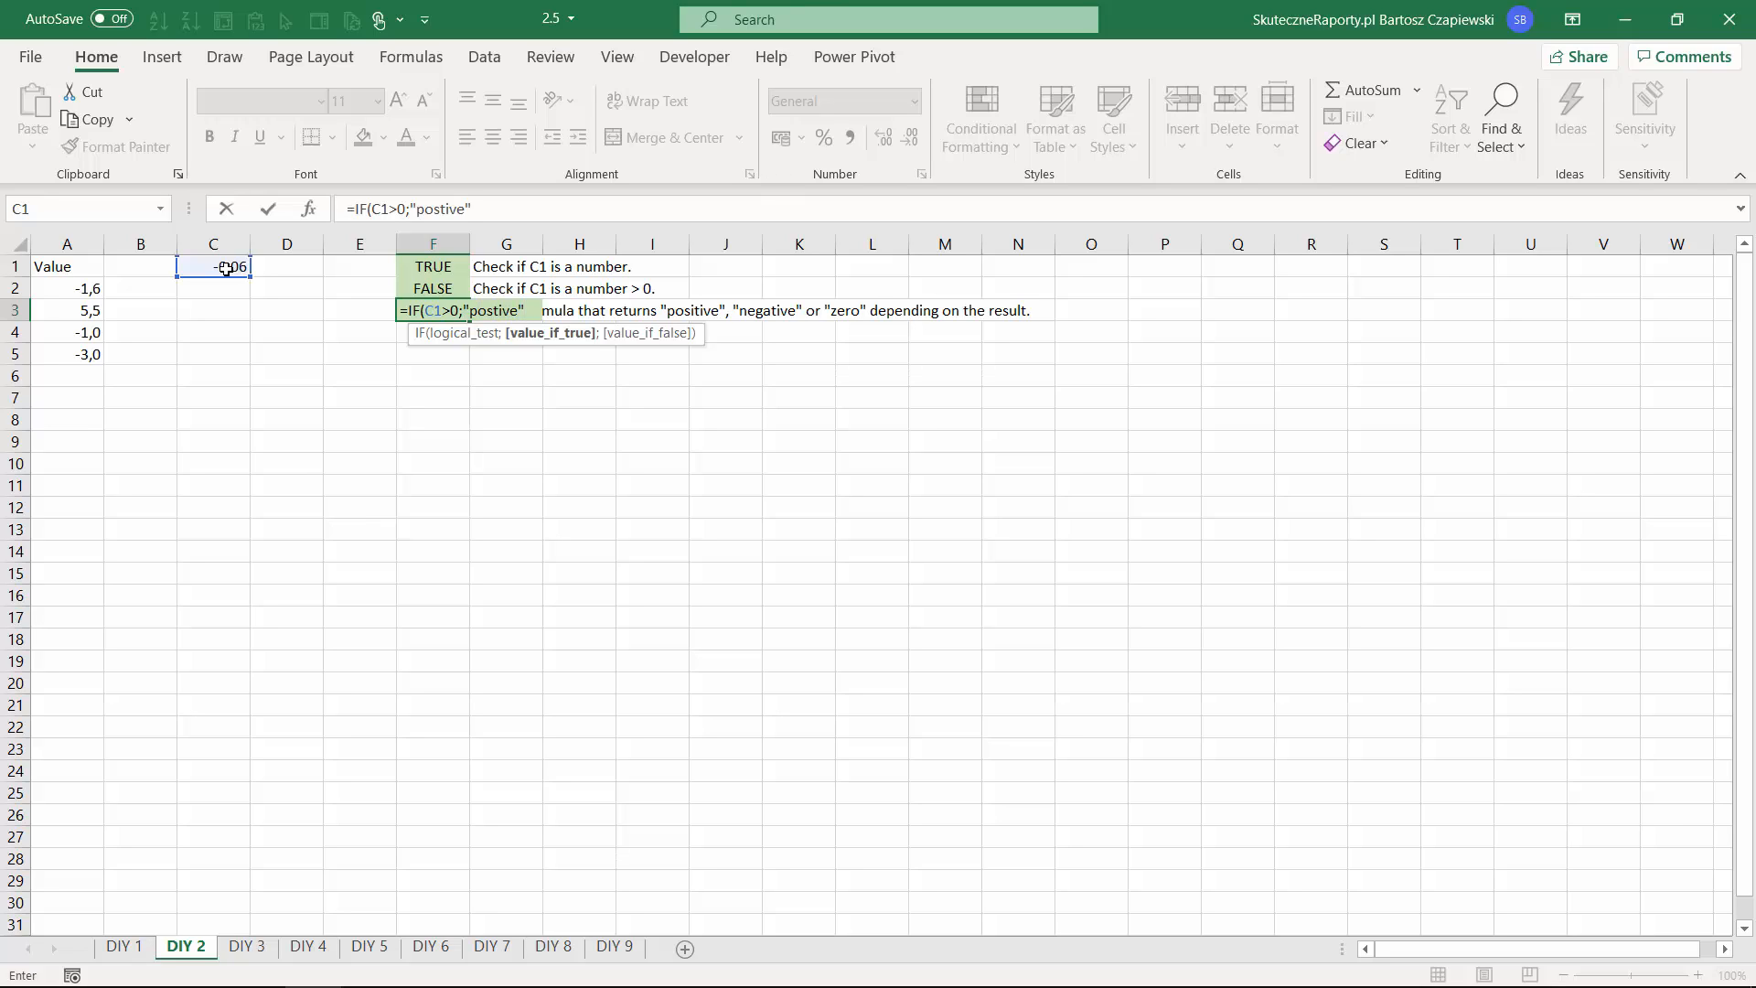
pyautogui.write('";')
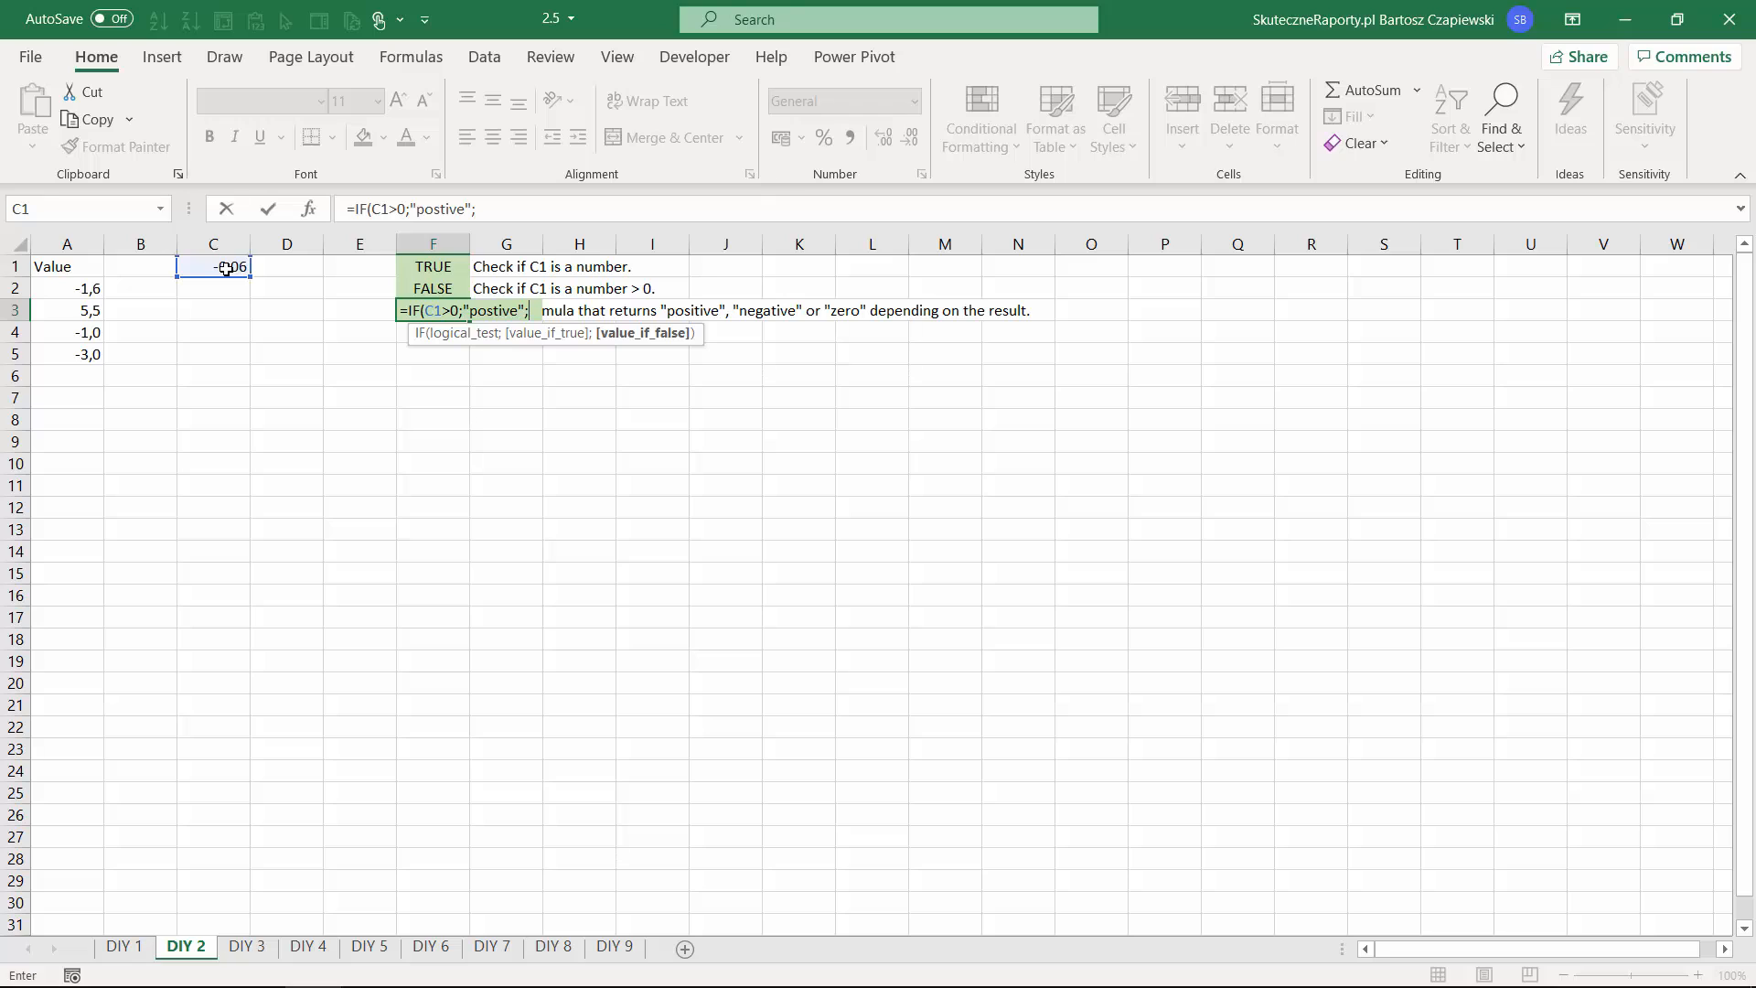
# Complete the F3 formula with a nested IF that returns "negative" when C1<0 and "zero" otherwise.
pyautogui.write('IF(')
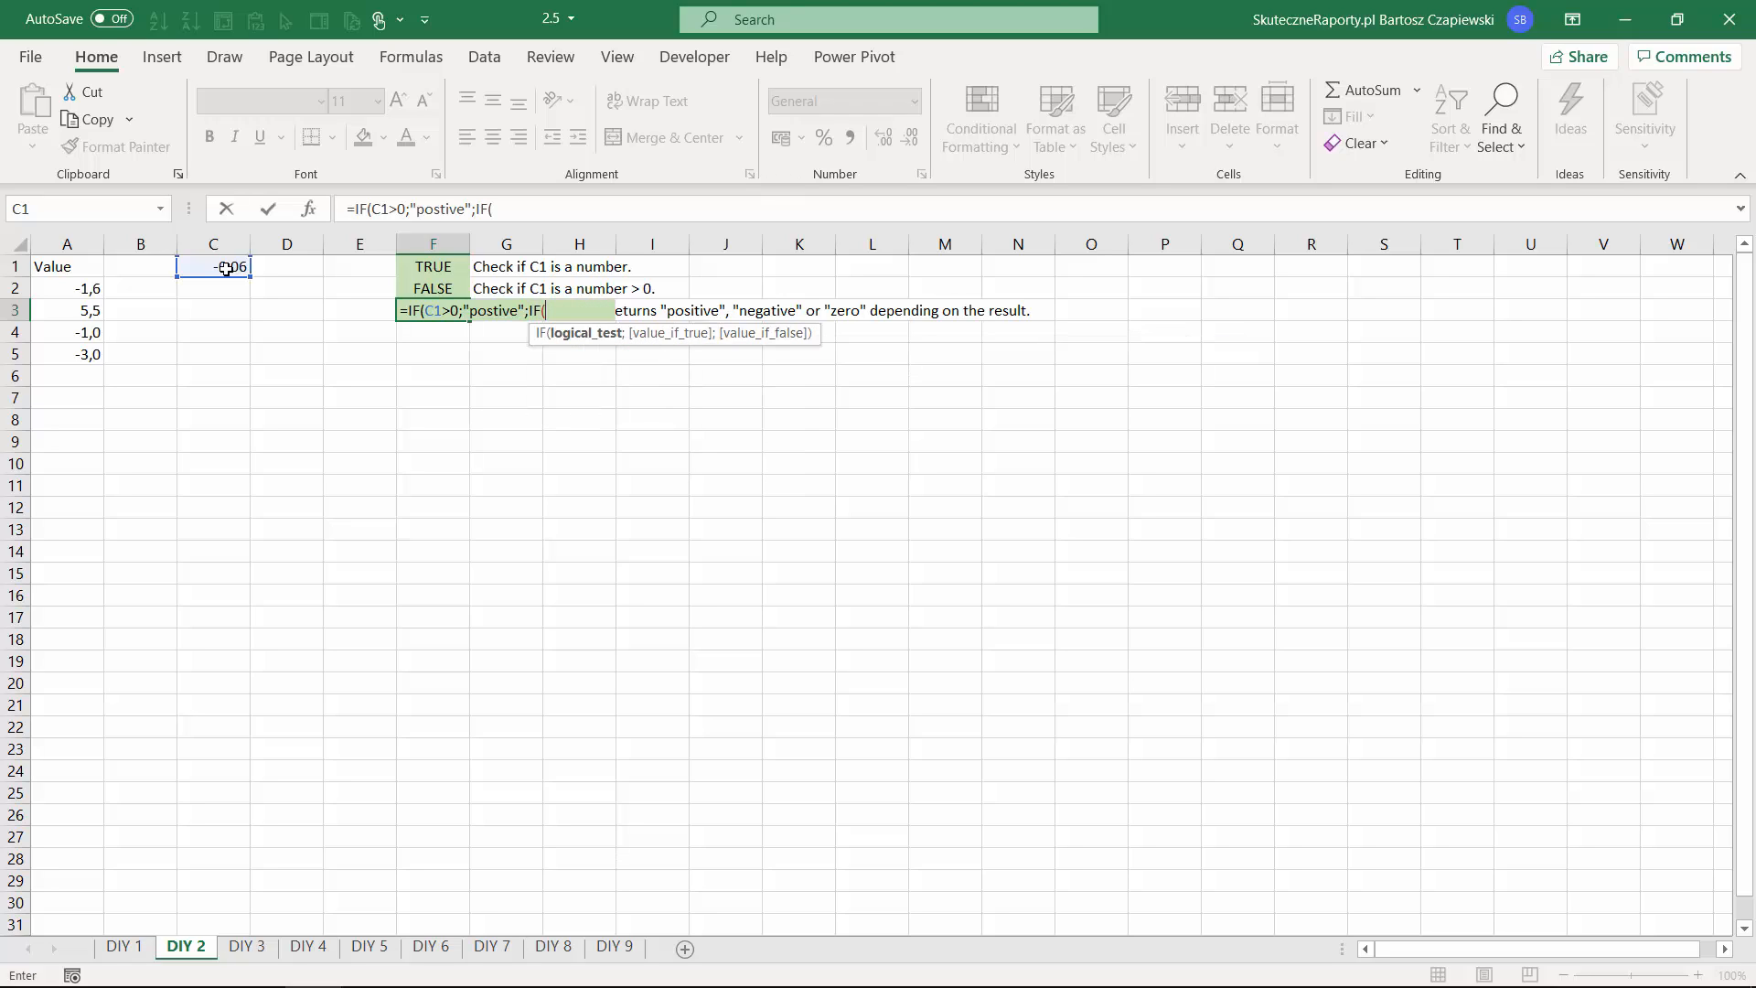
pyautogui.write('c1<0;')
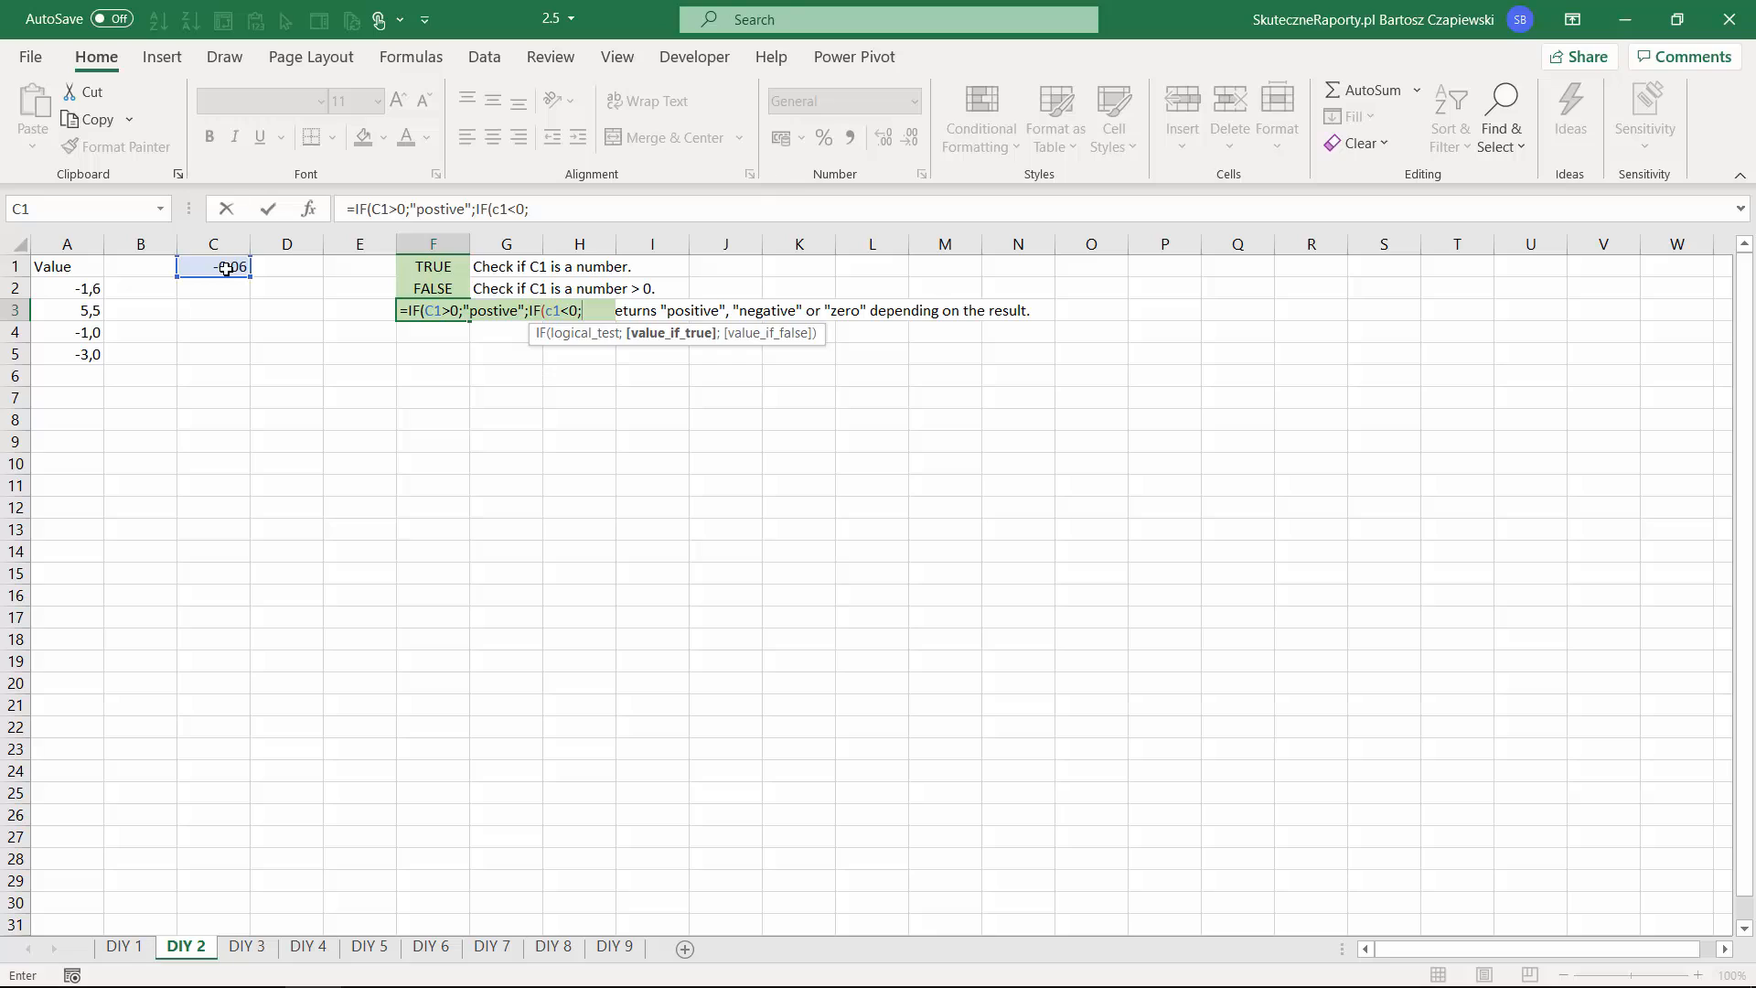
pyautogui.write('"negative')
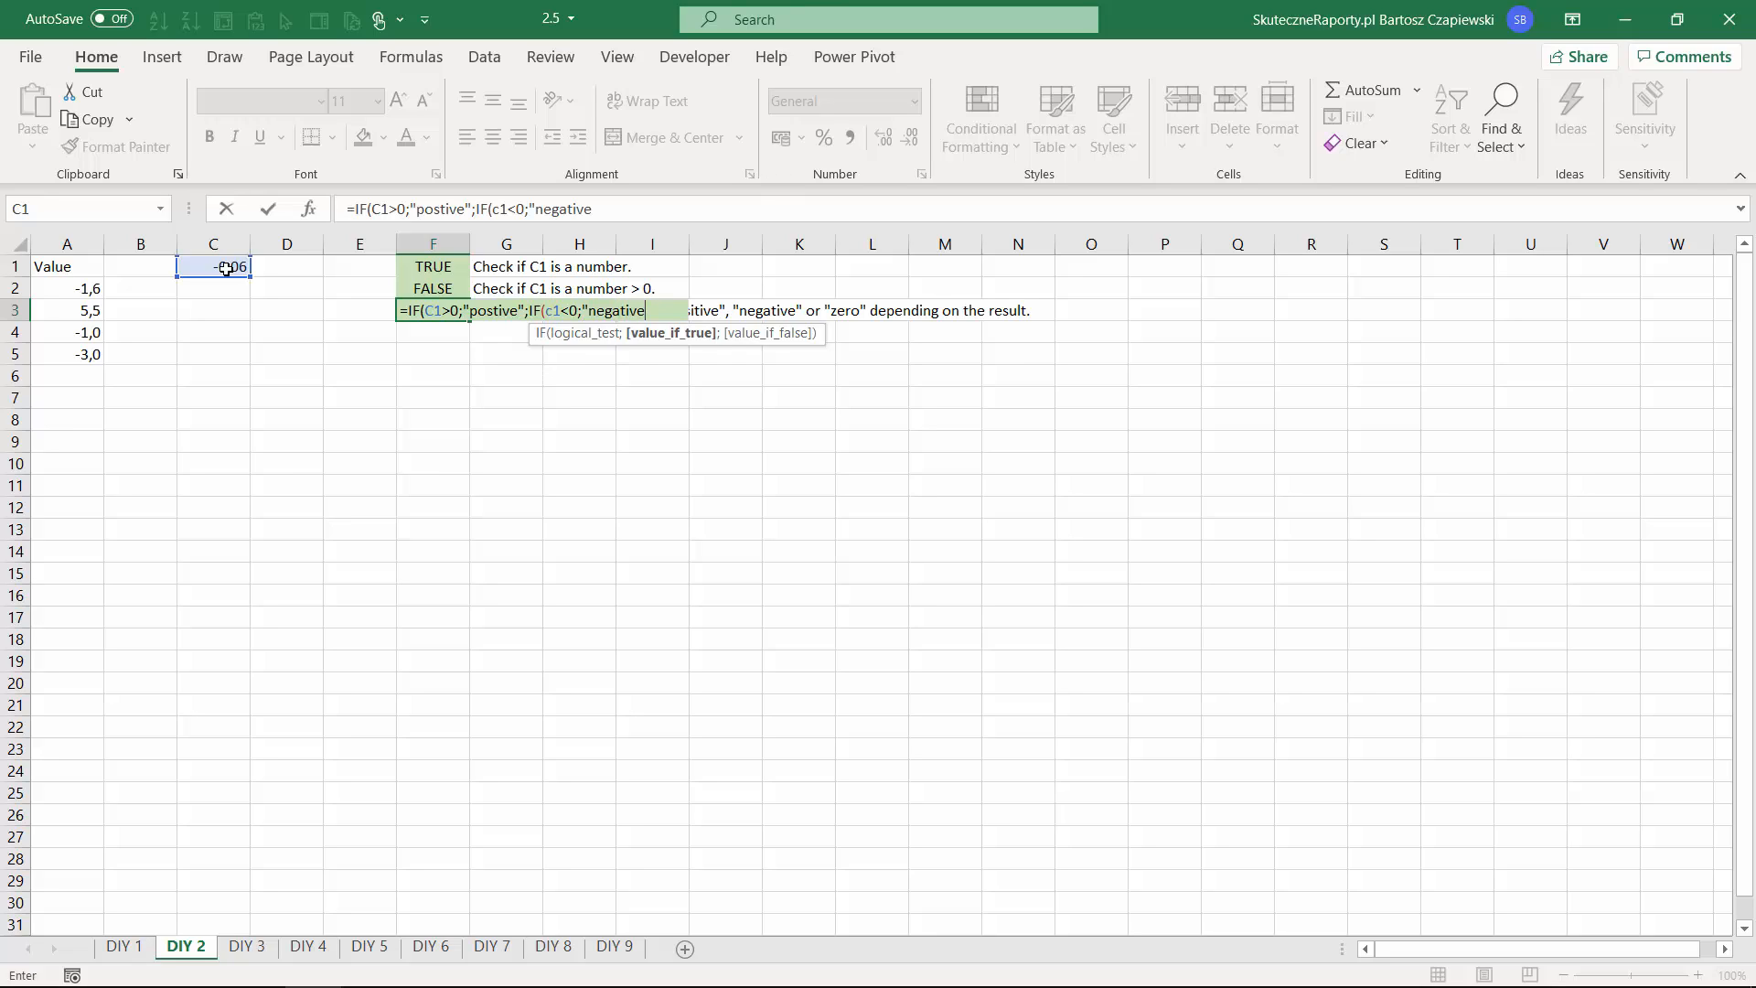
pyautogui.write('";')
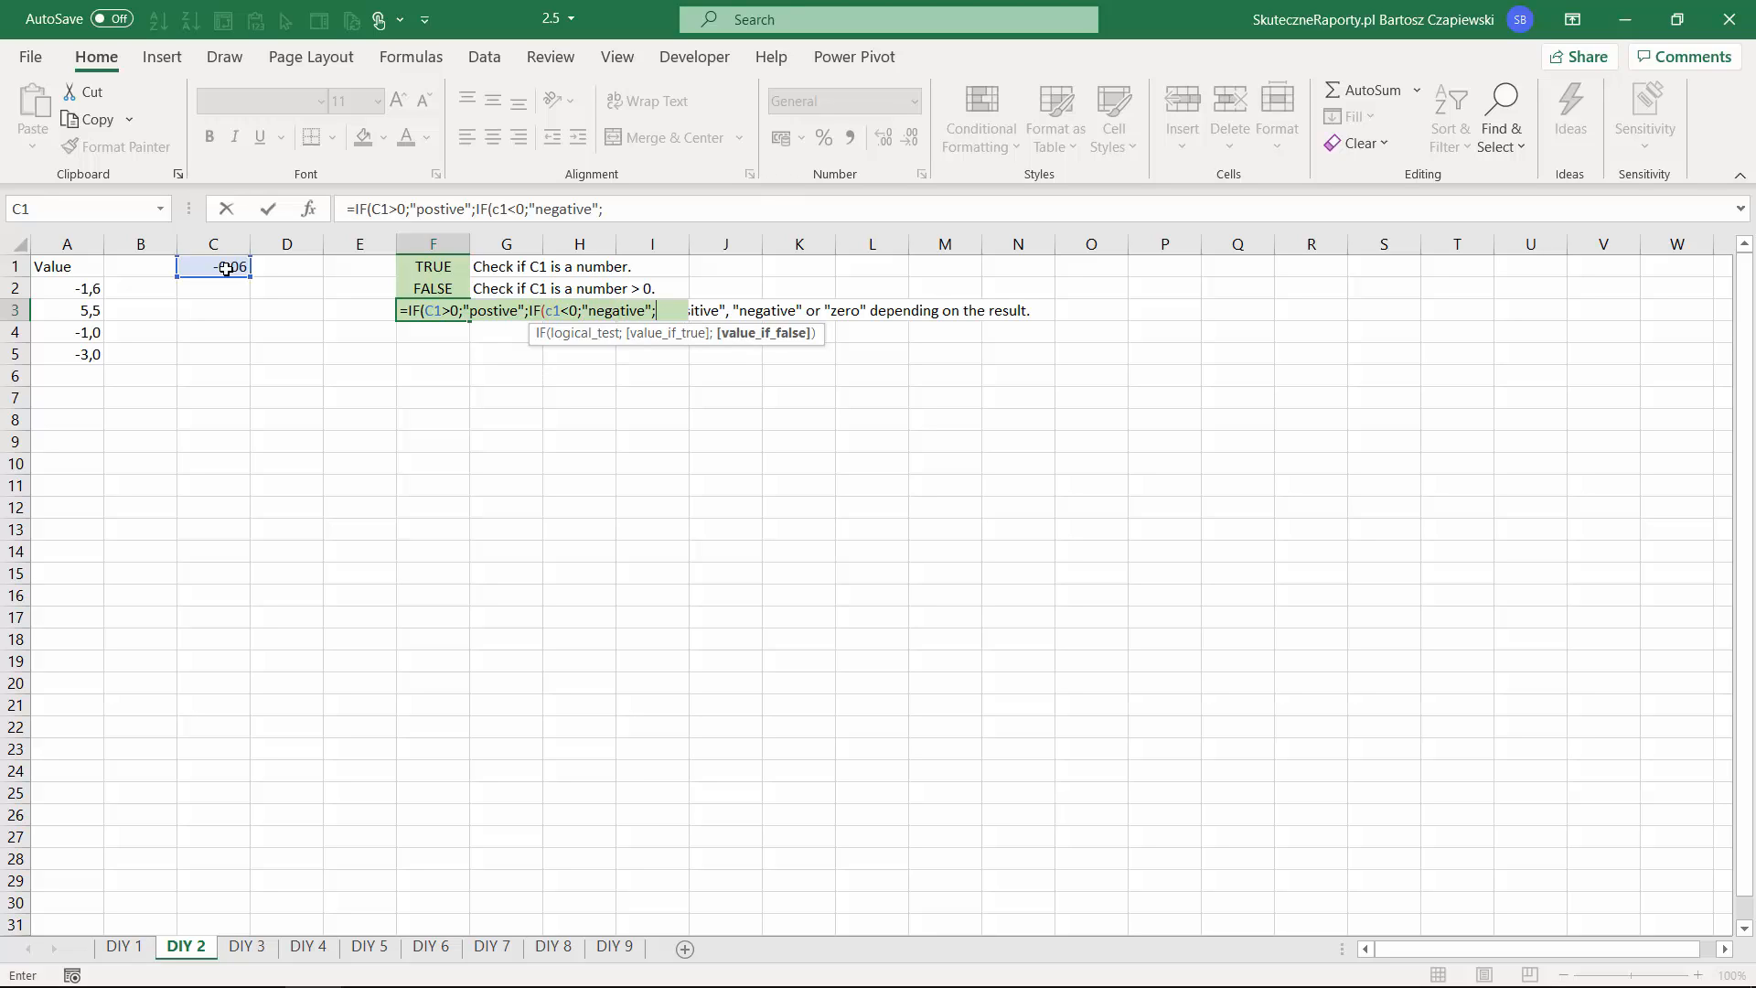
pyautogui.write('"zero')
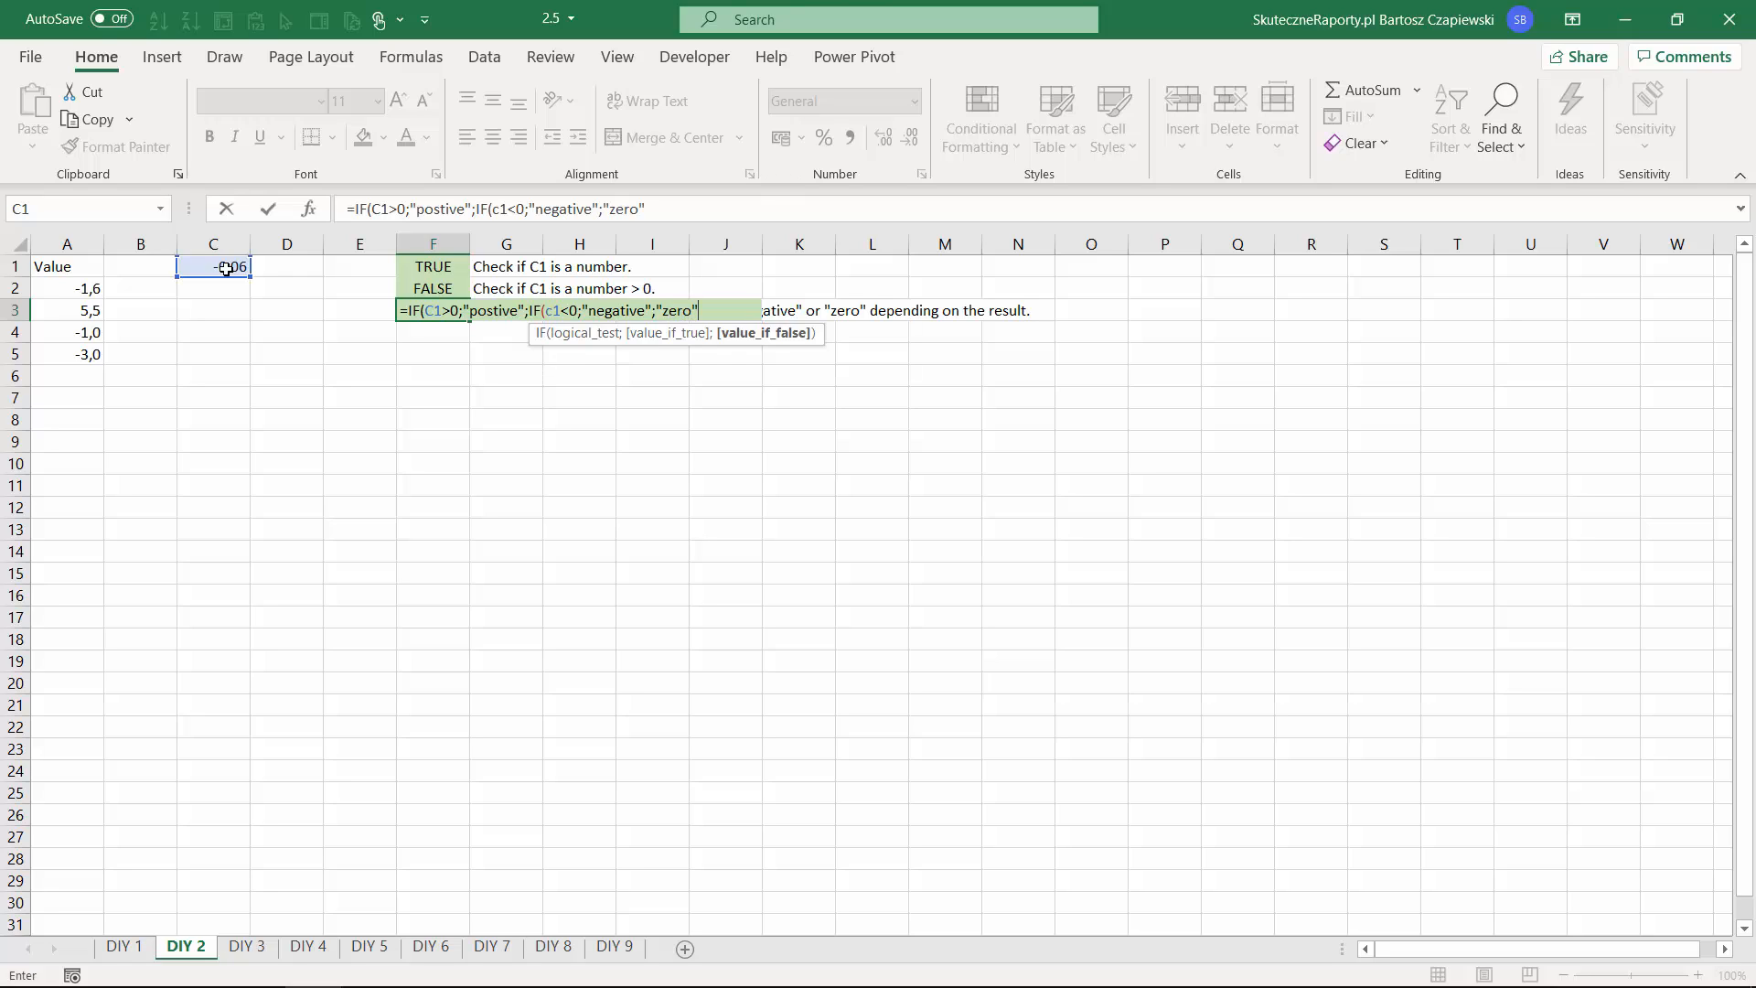
pyautogui.write('"))')
pyautogui.press('Return')
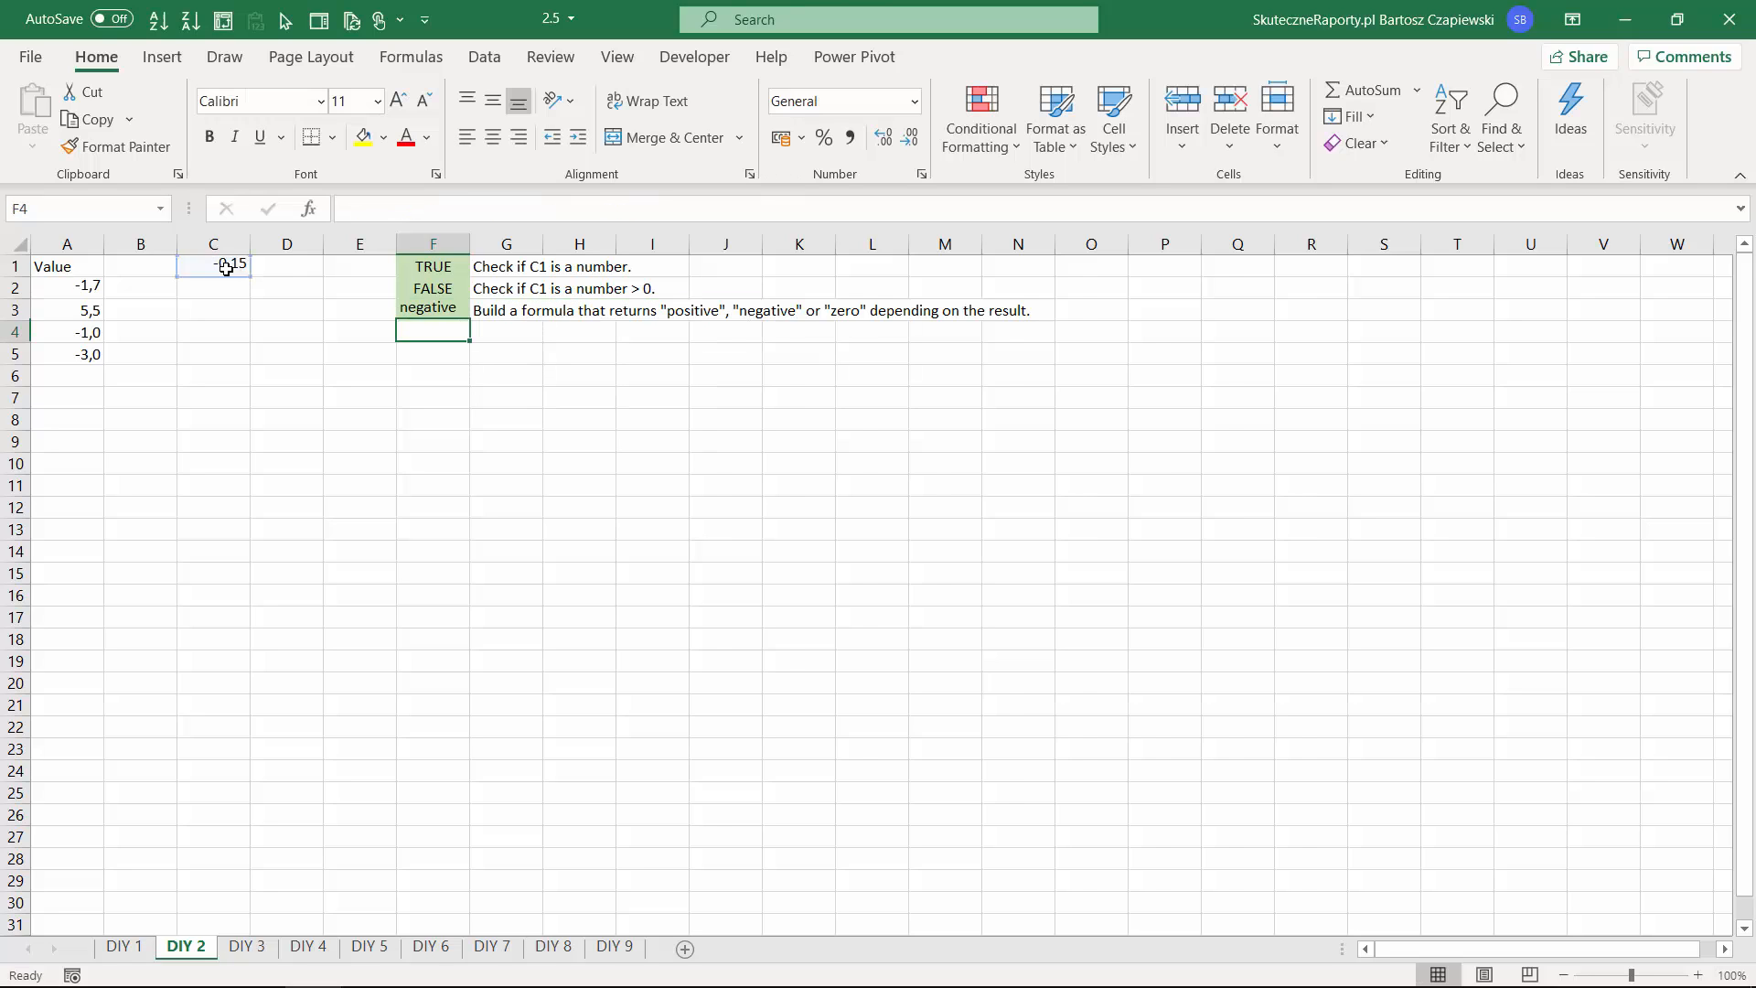
# Recalculate the workbook several times to test the nested IF formula in F3 against changing C1 values.
pyautogui.press('Up')
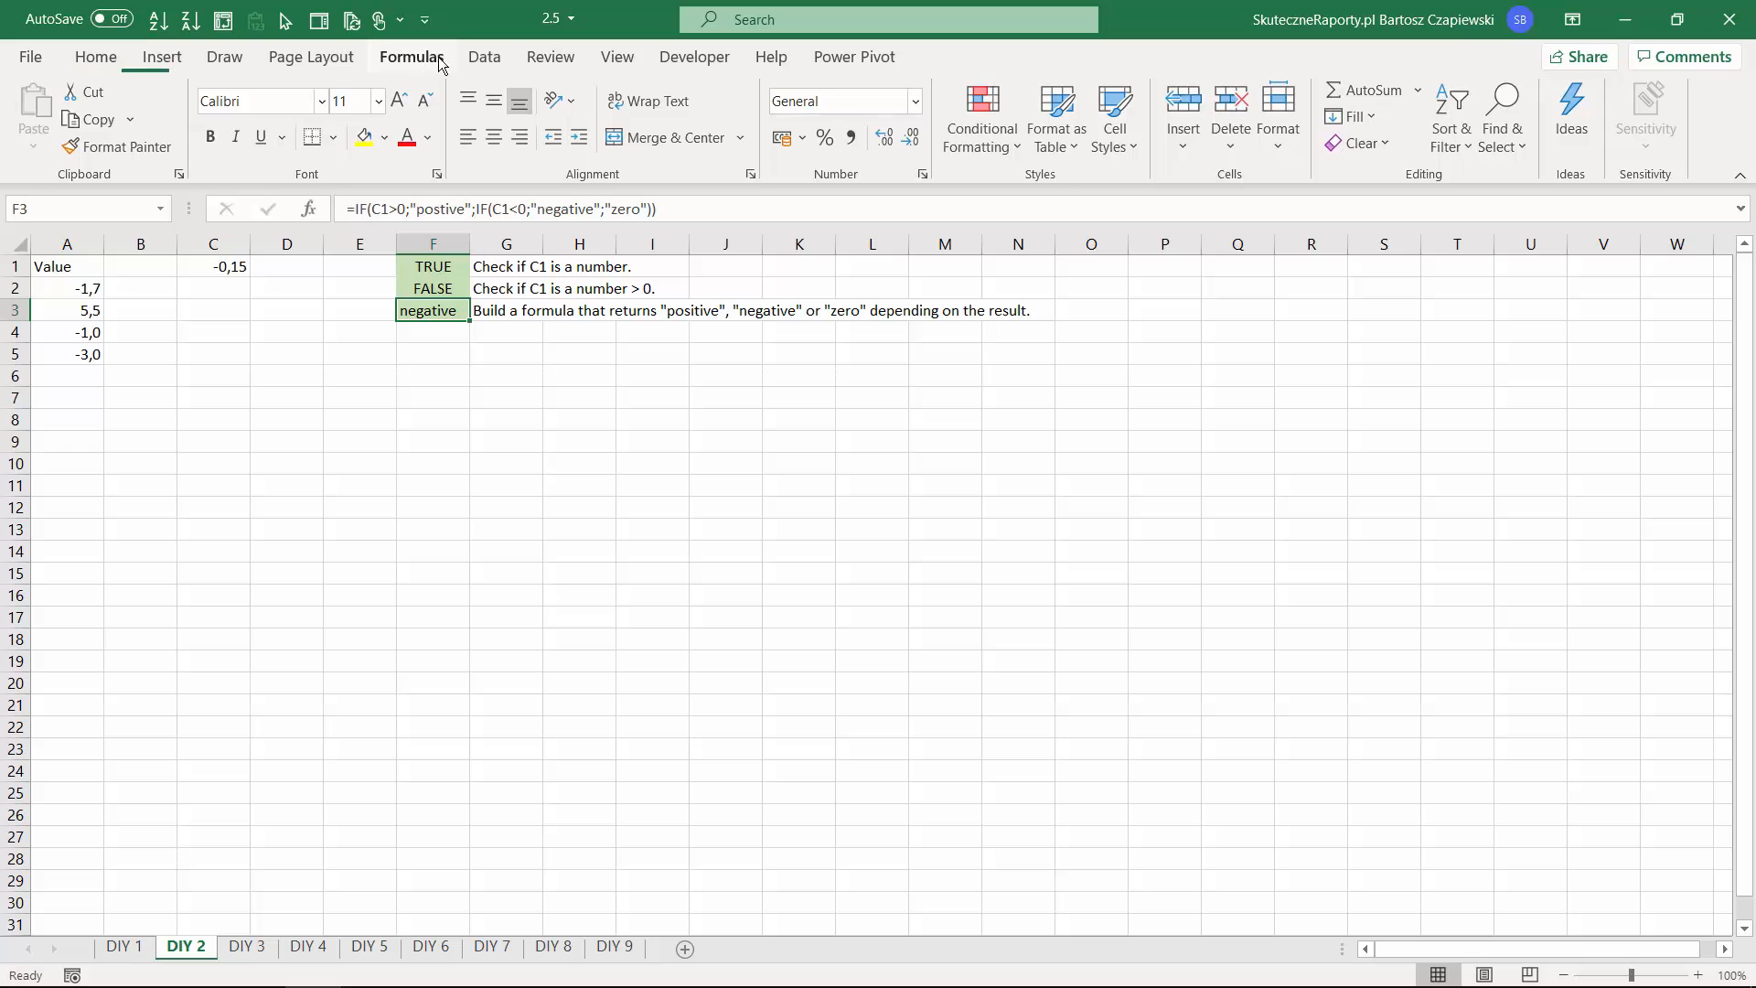
pyautogui.click(410, 57)
pyautogui.click(1365, 97)
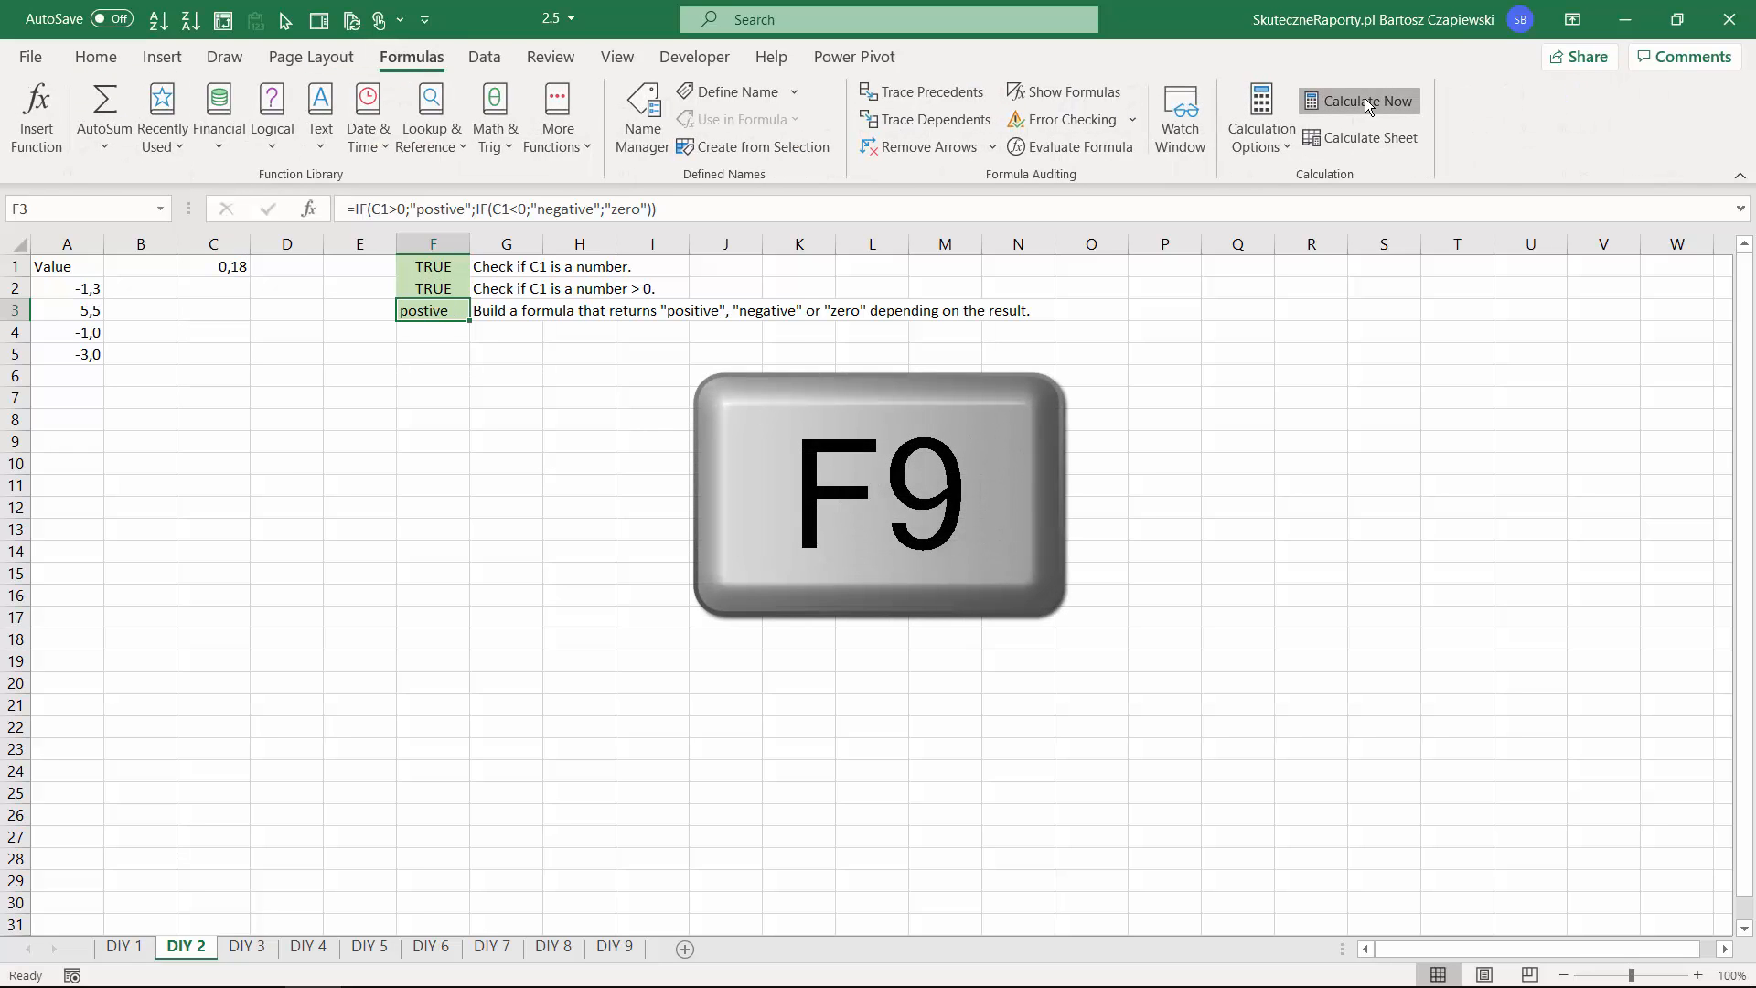
pyautogui.click(1364, 97)
pyautogui.click(1365, 97)
pyautogui.click(1365, 97)
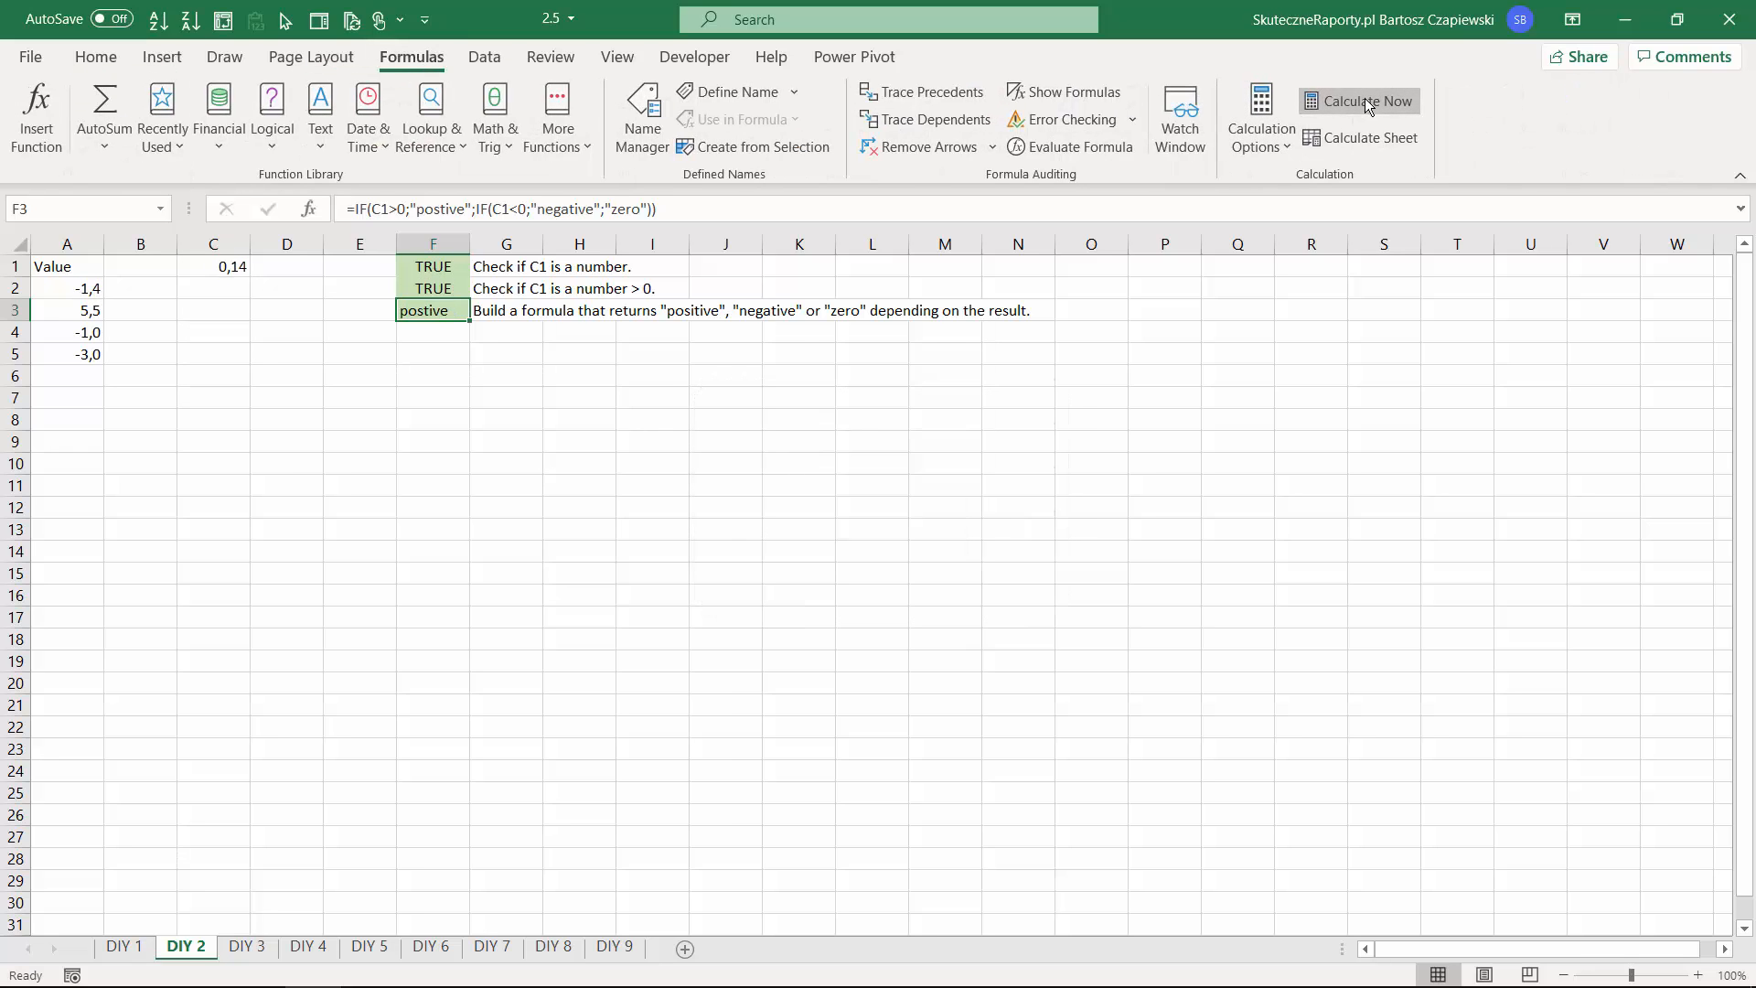
pyautogui.click(1365, 97)
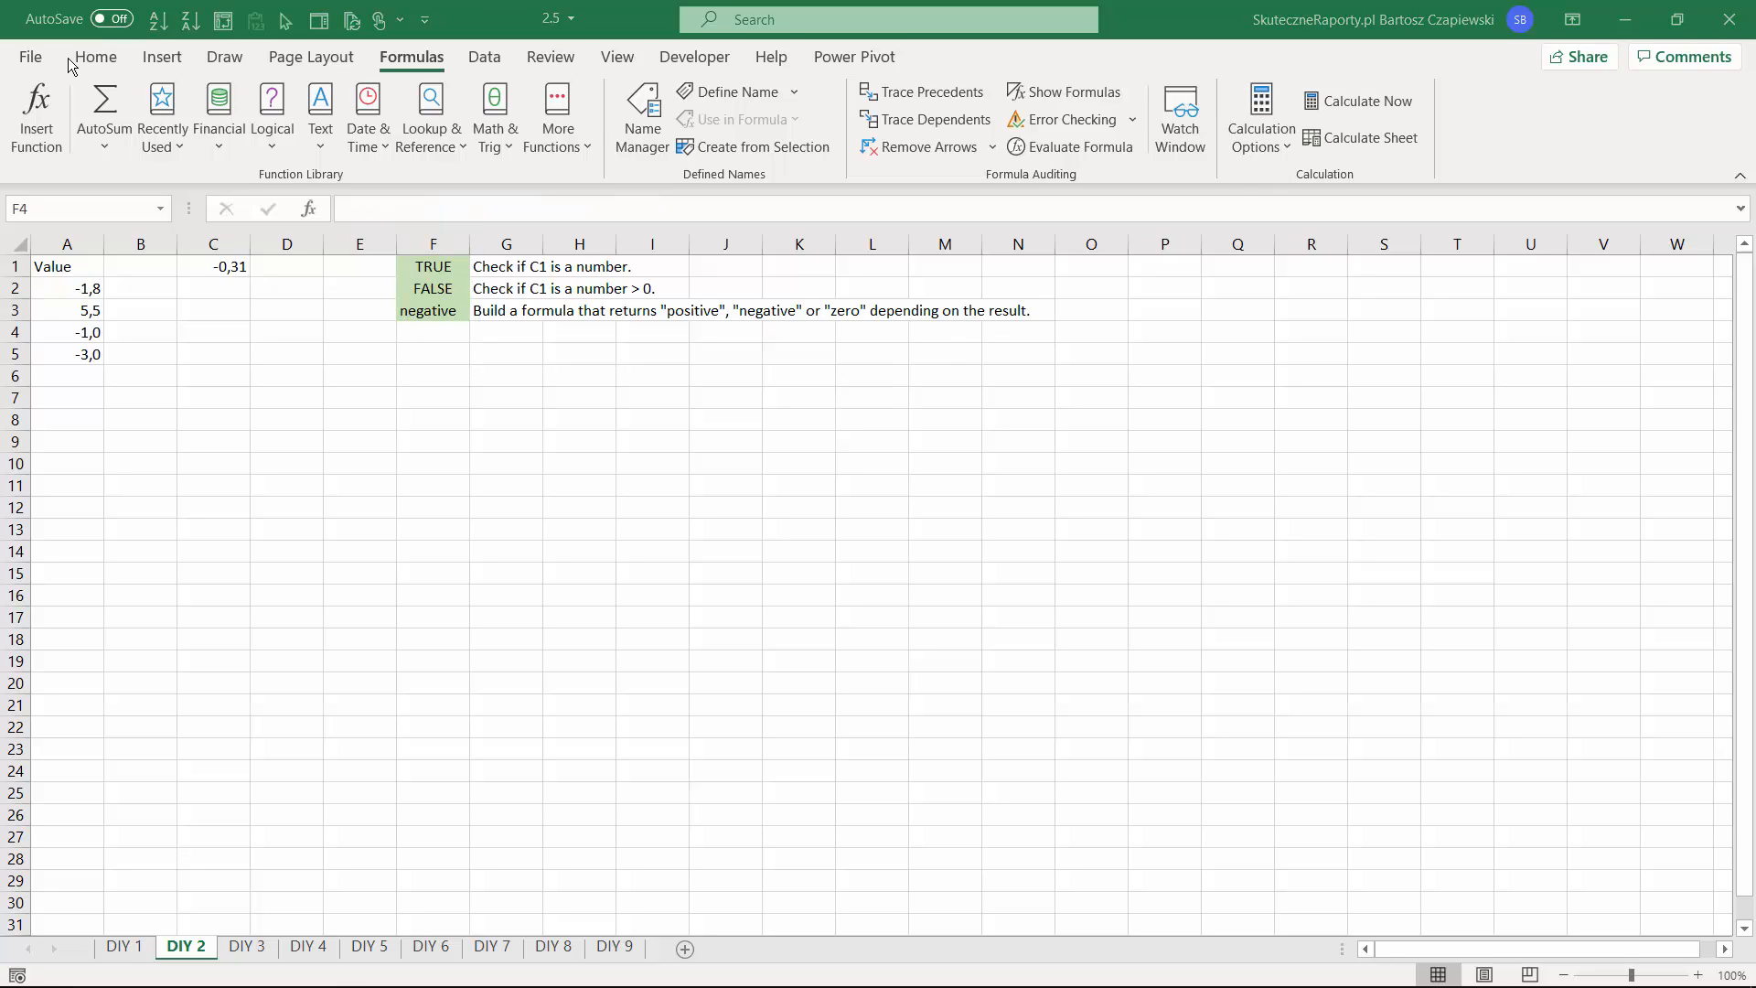
# Enter an IFS formula in F4 that returns "p" when C1>0, "n" when C1<0 and "z" when C1=0.
pyautogui.click(432, 331)
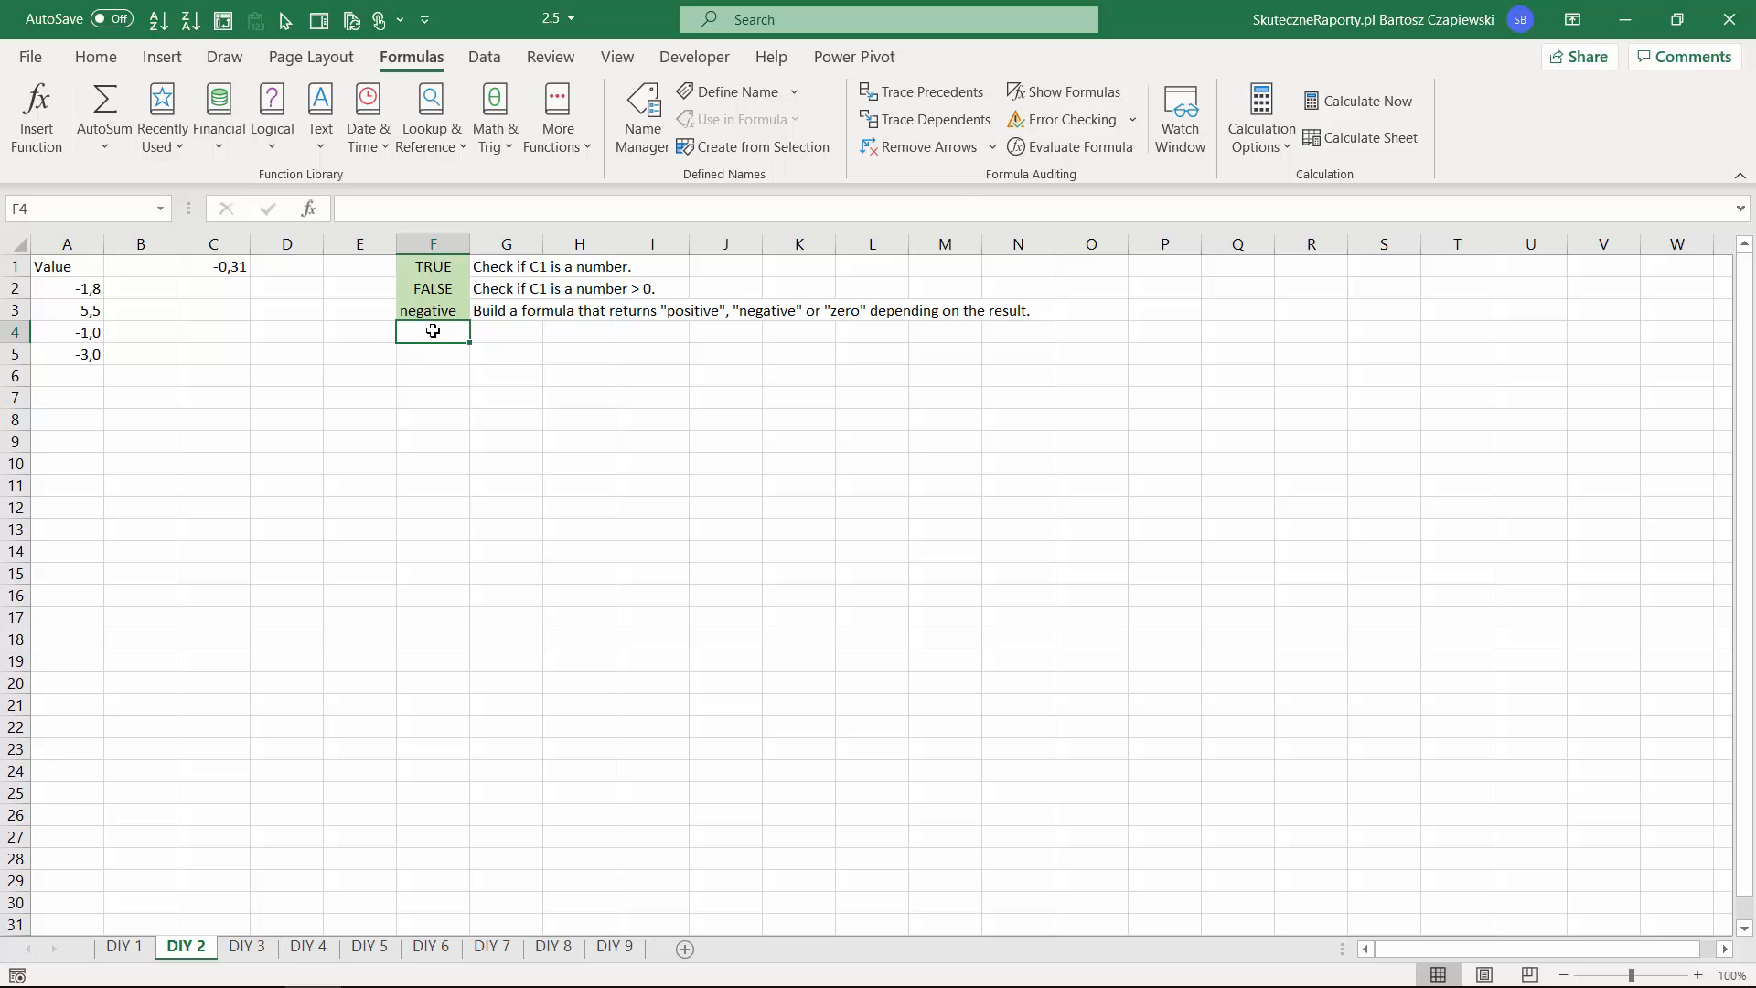
pyautogui.write('=ifs')
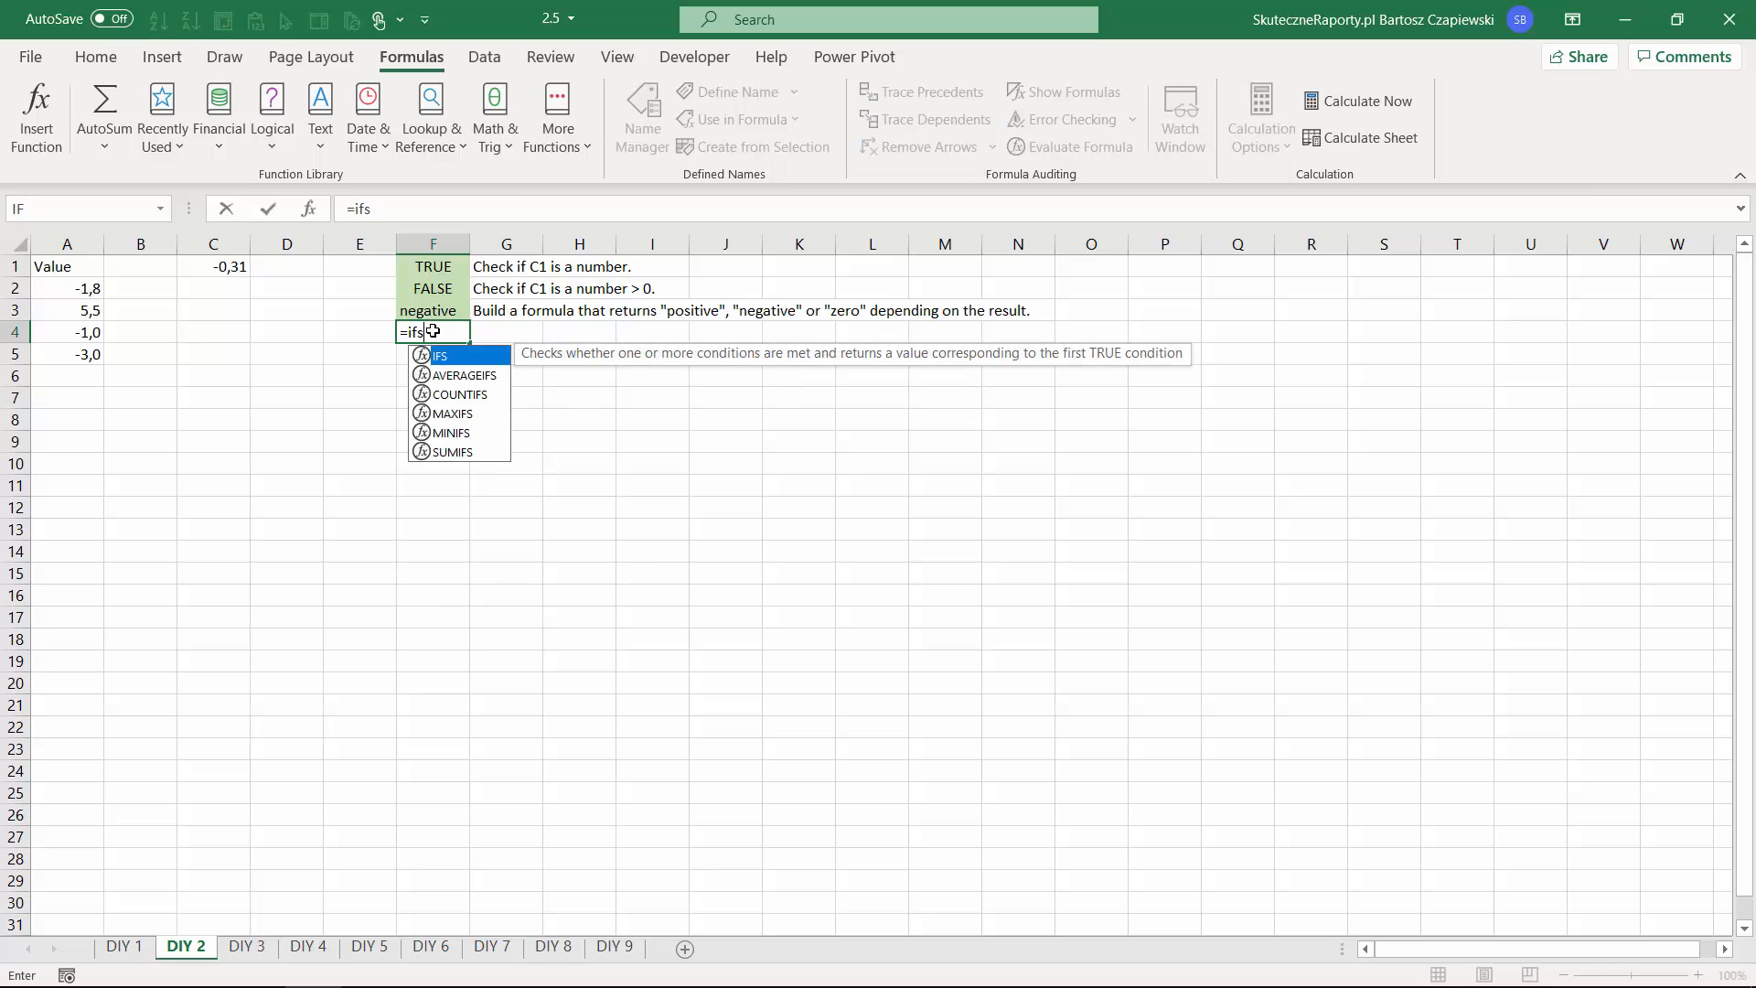
pyautogui.press('Tab')
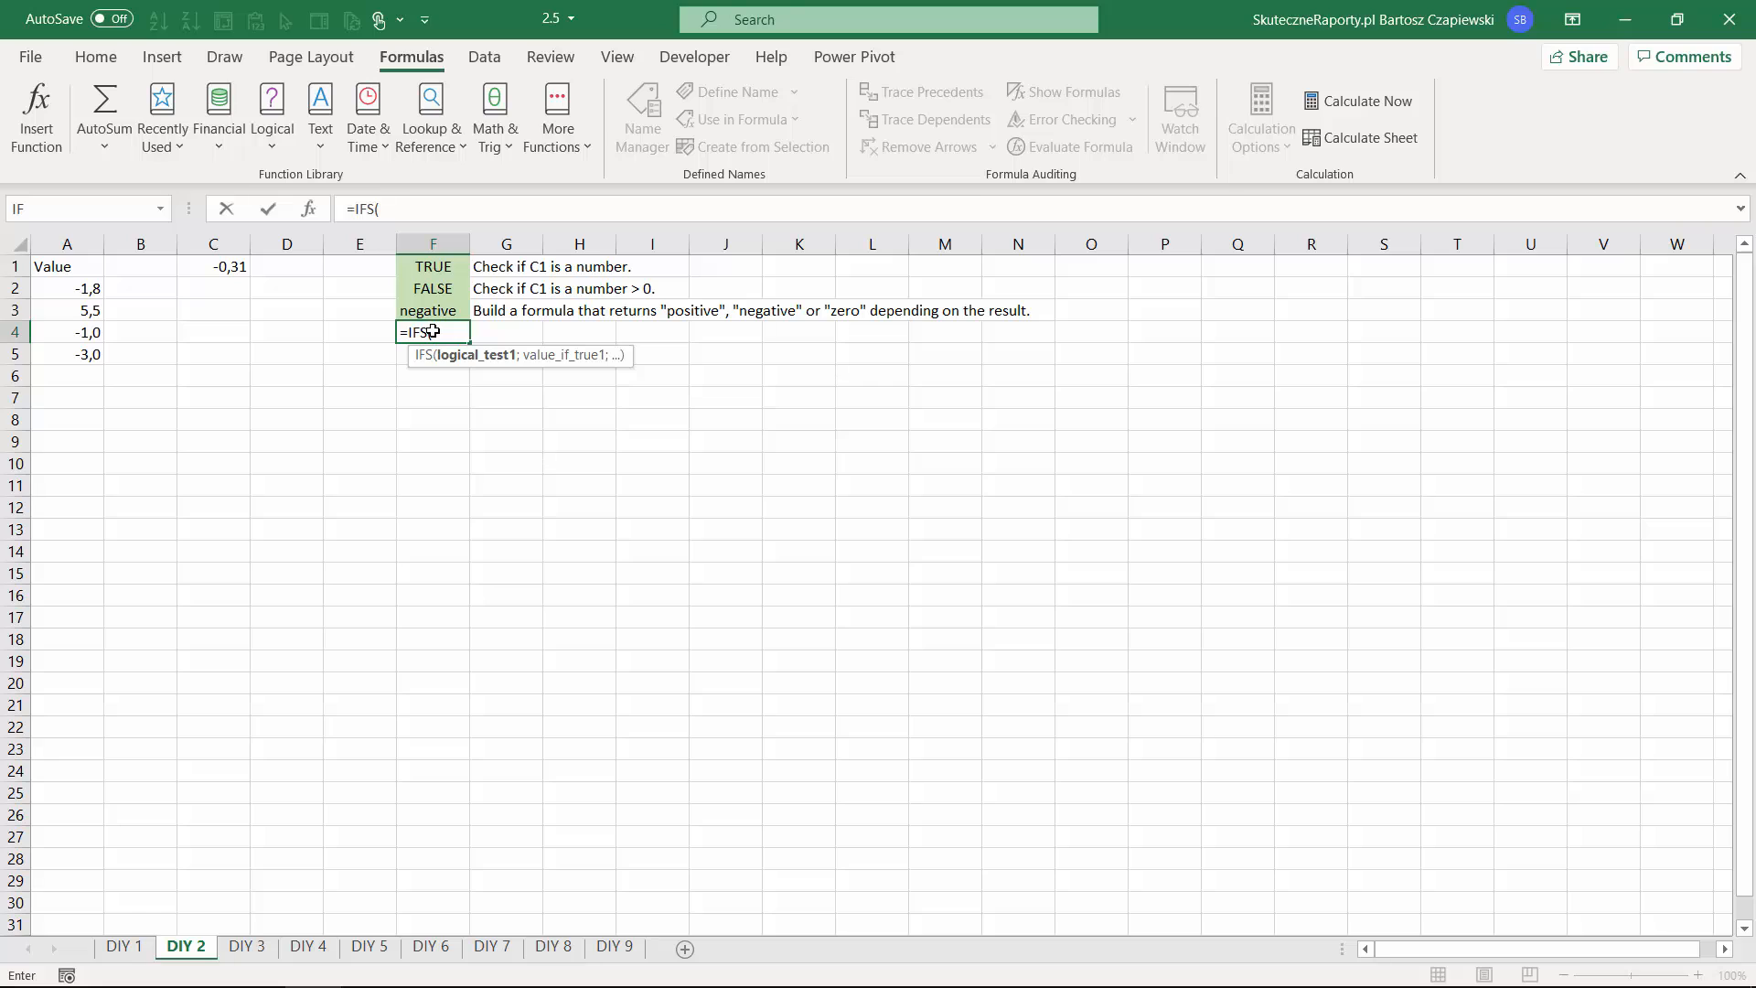
pyautogui.write('c1>0')
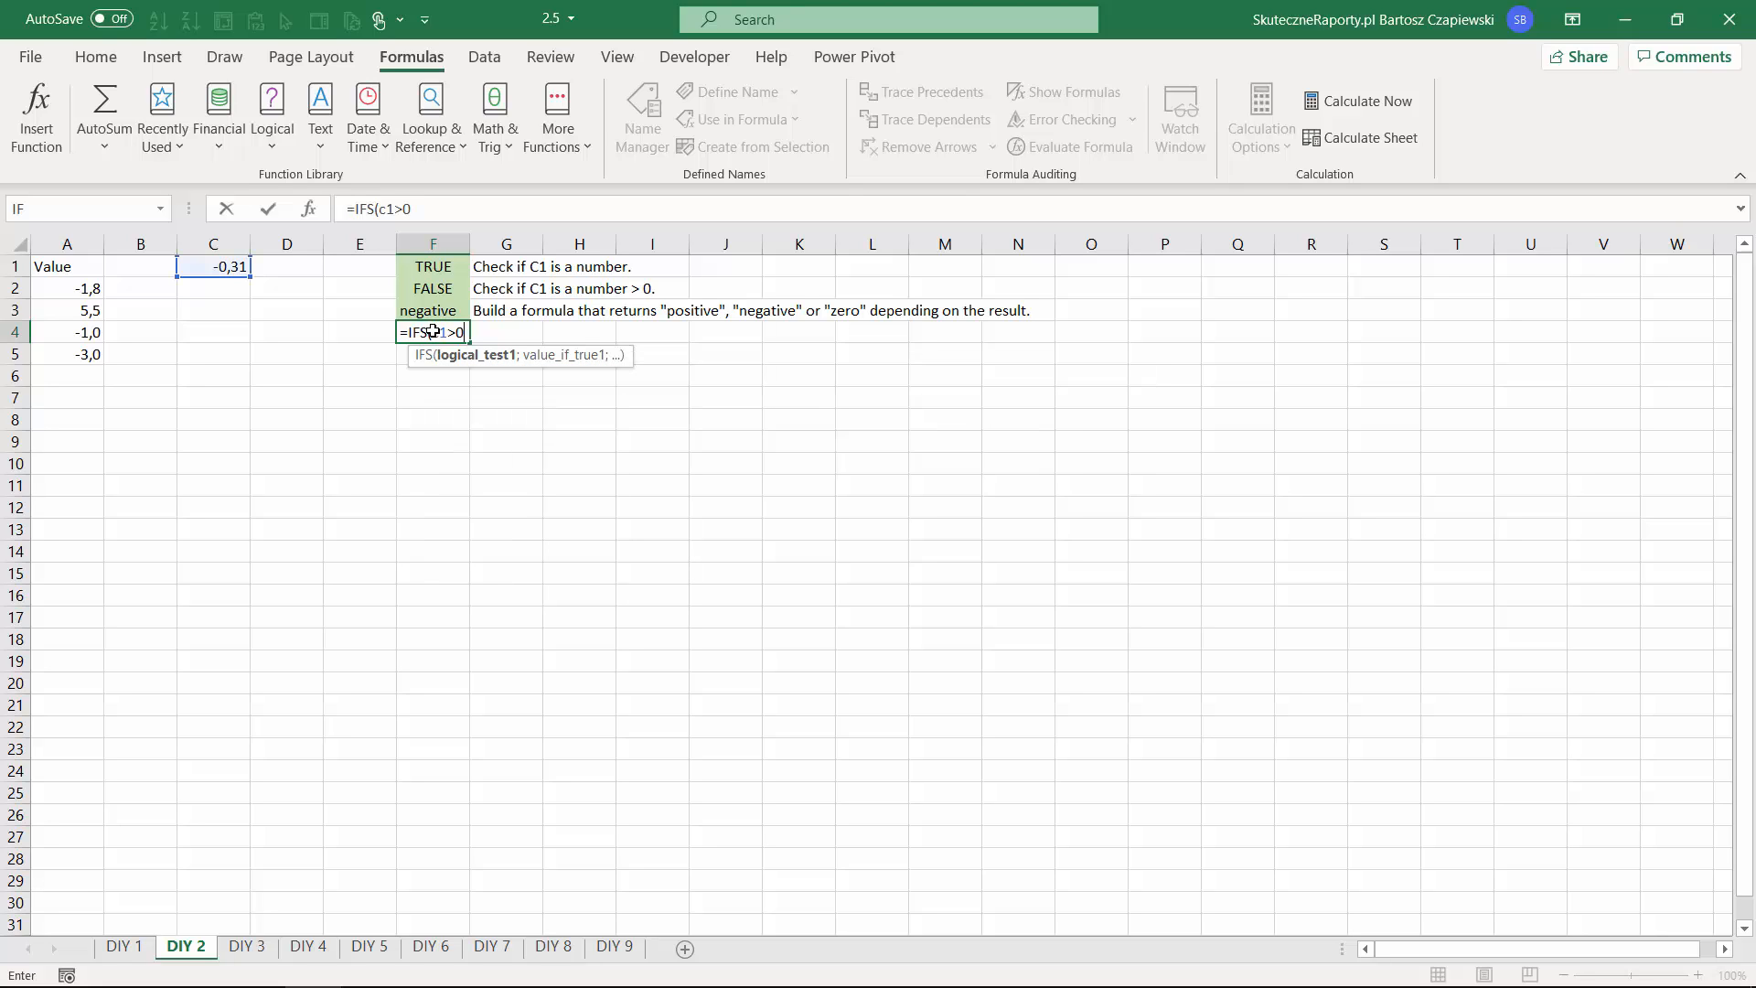
pyautogui.write(';')
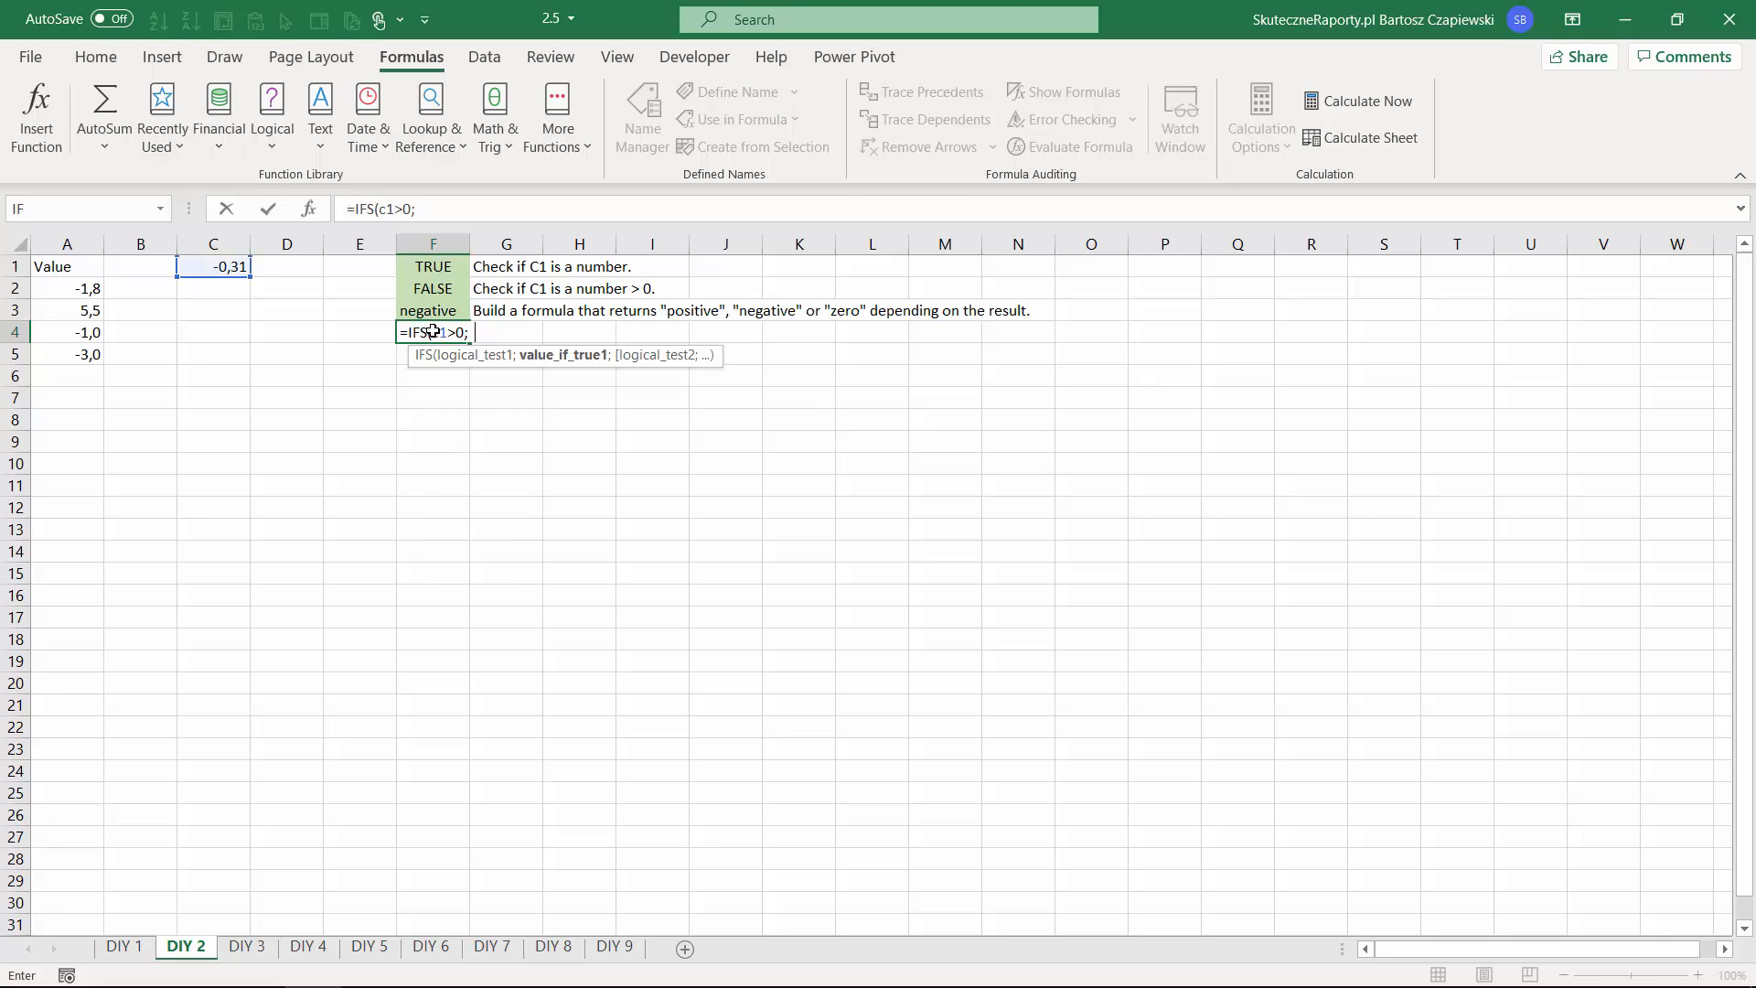
pyautogui.write('"p";c1')
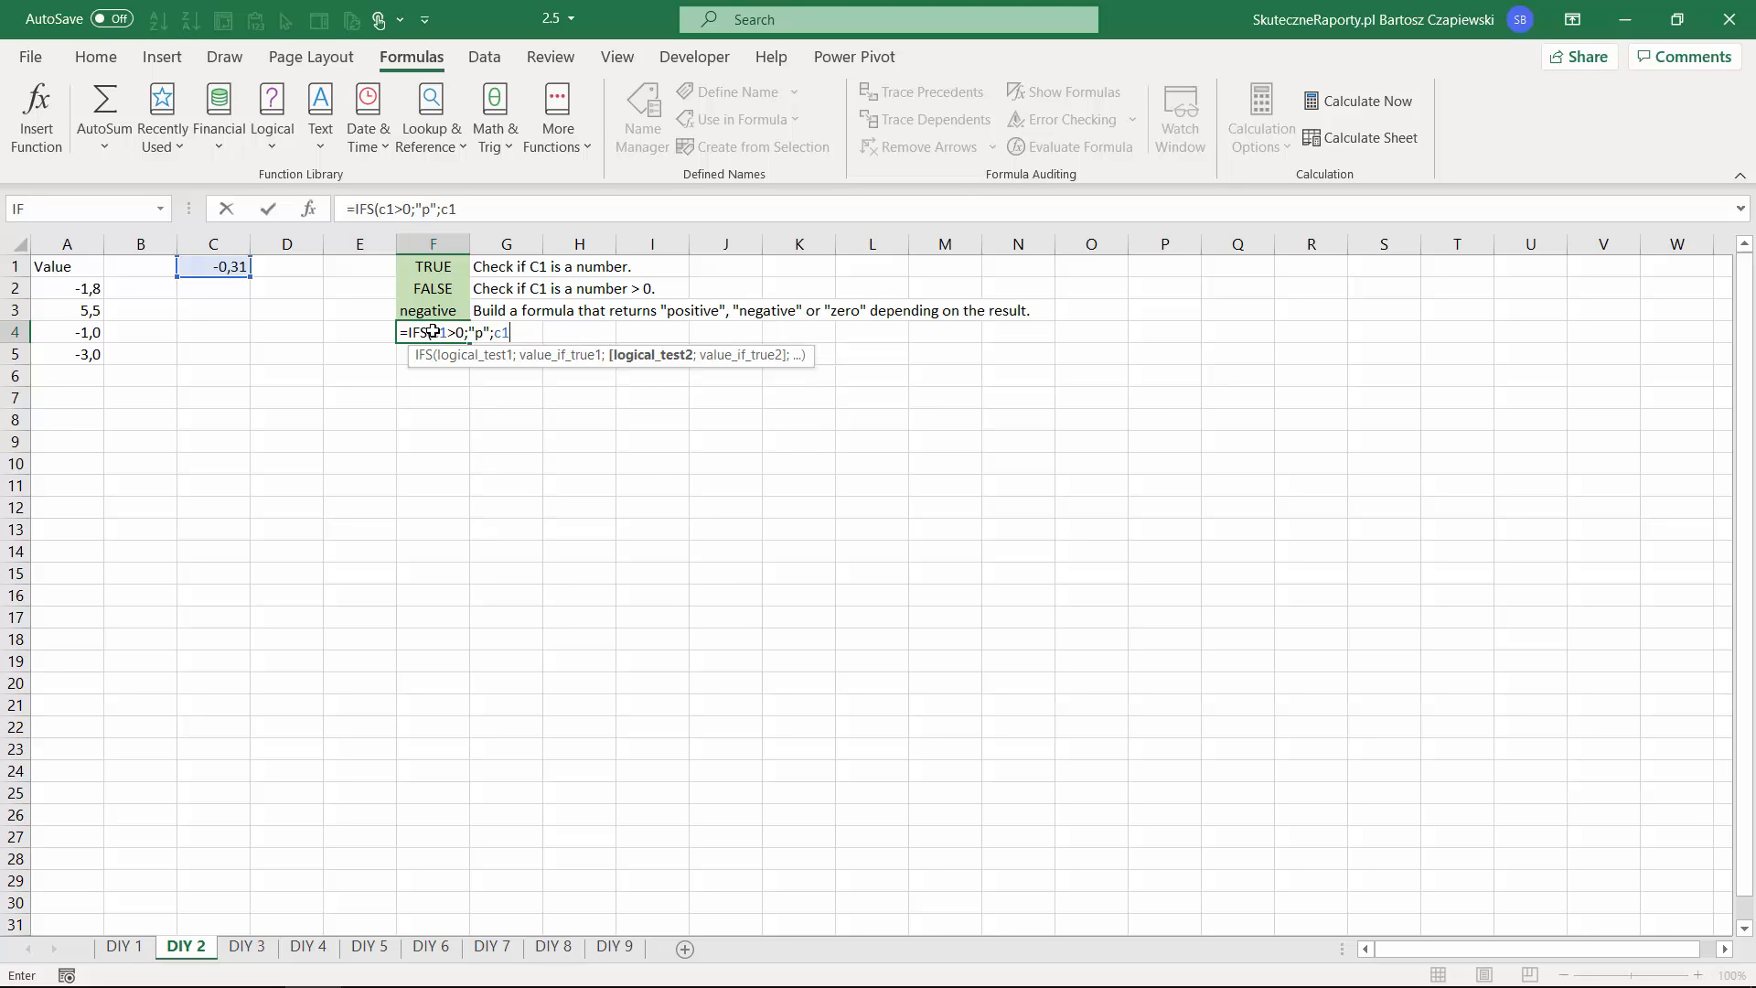
pyautogui.write('<0;"n"')
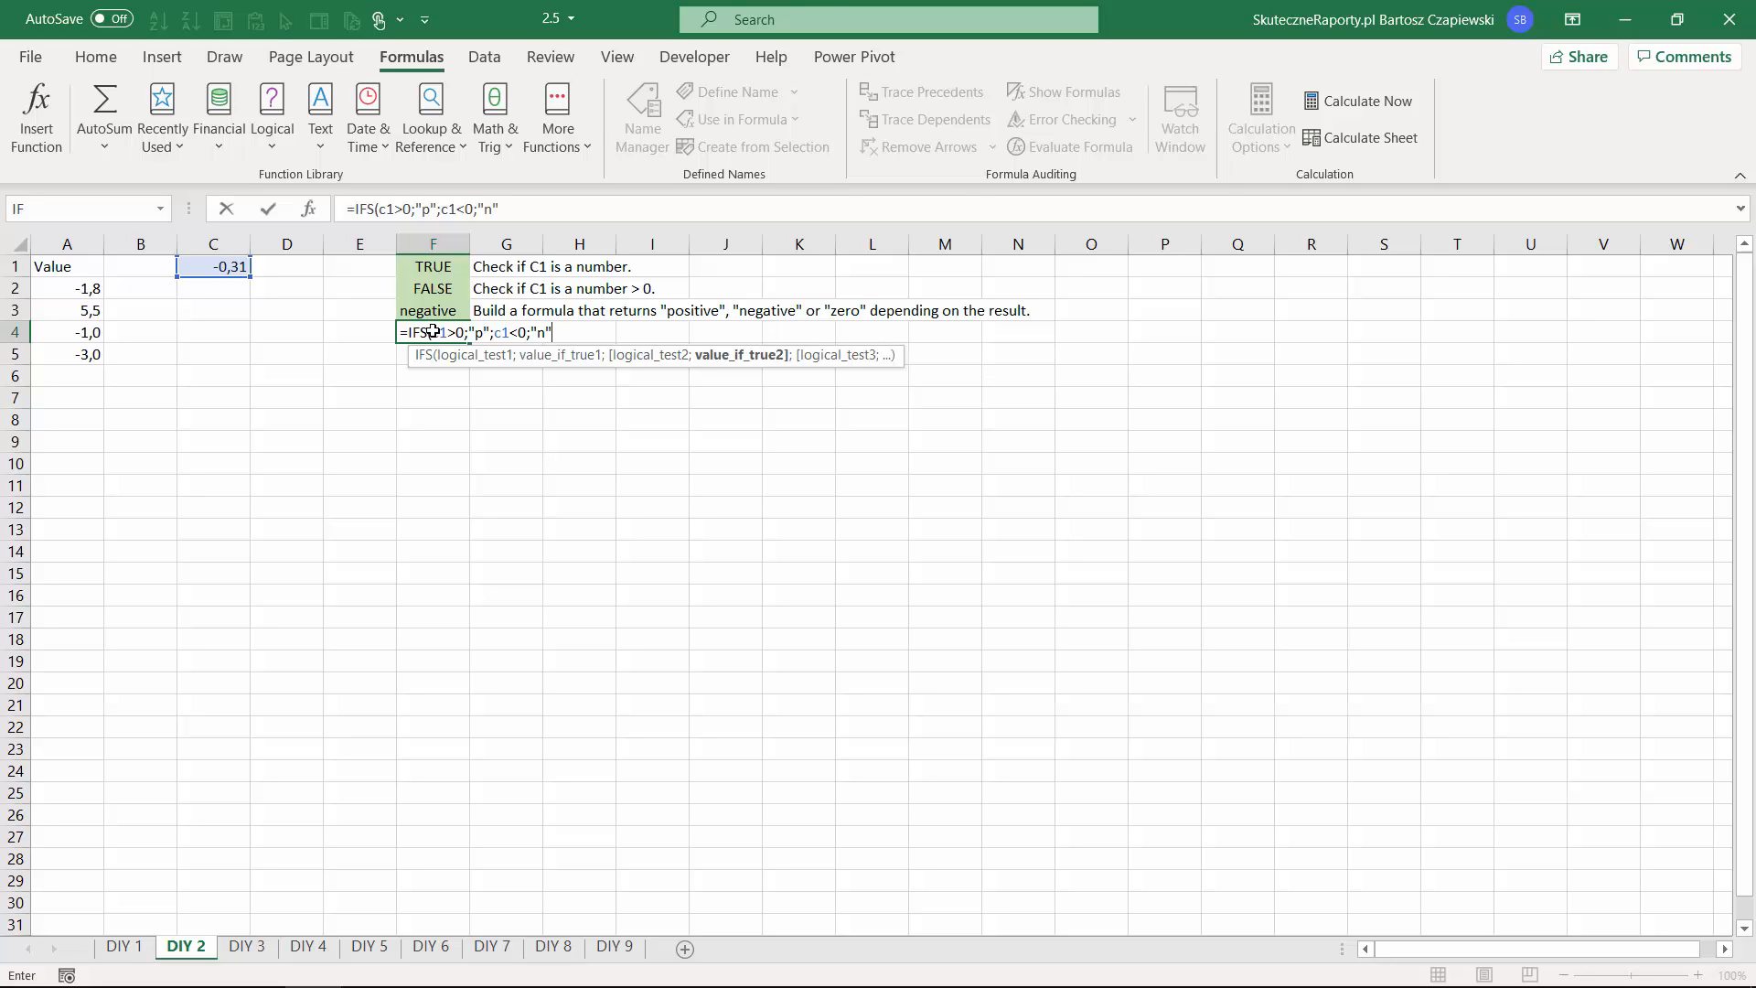
pyautogui.write(';')
pyautogui.write('c1')
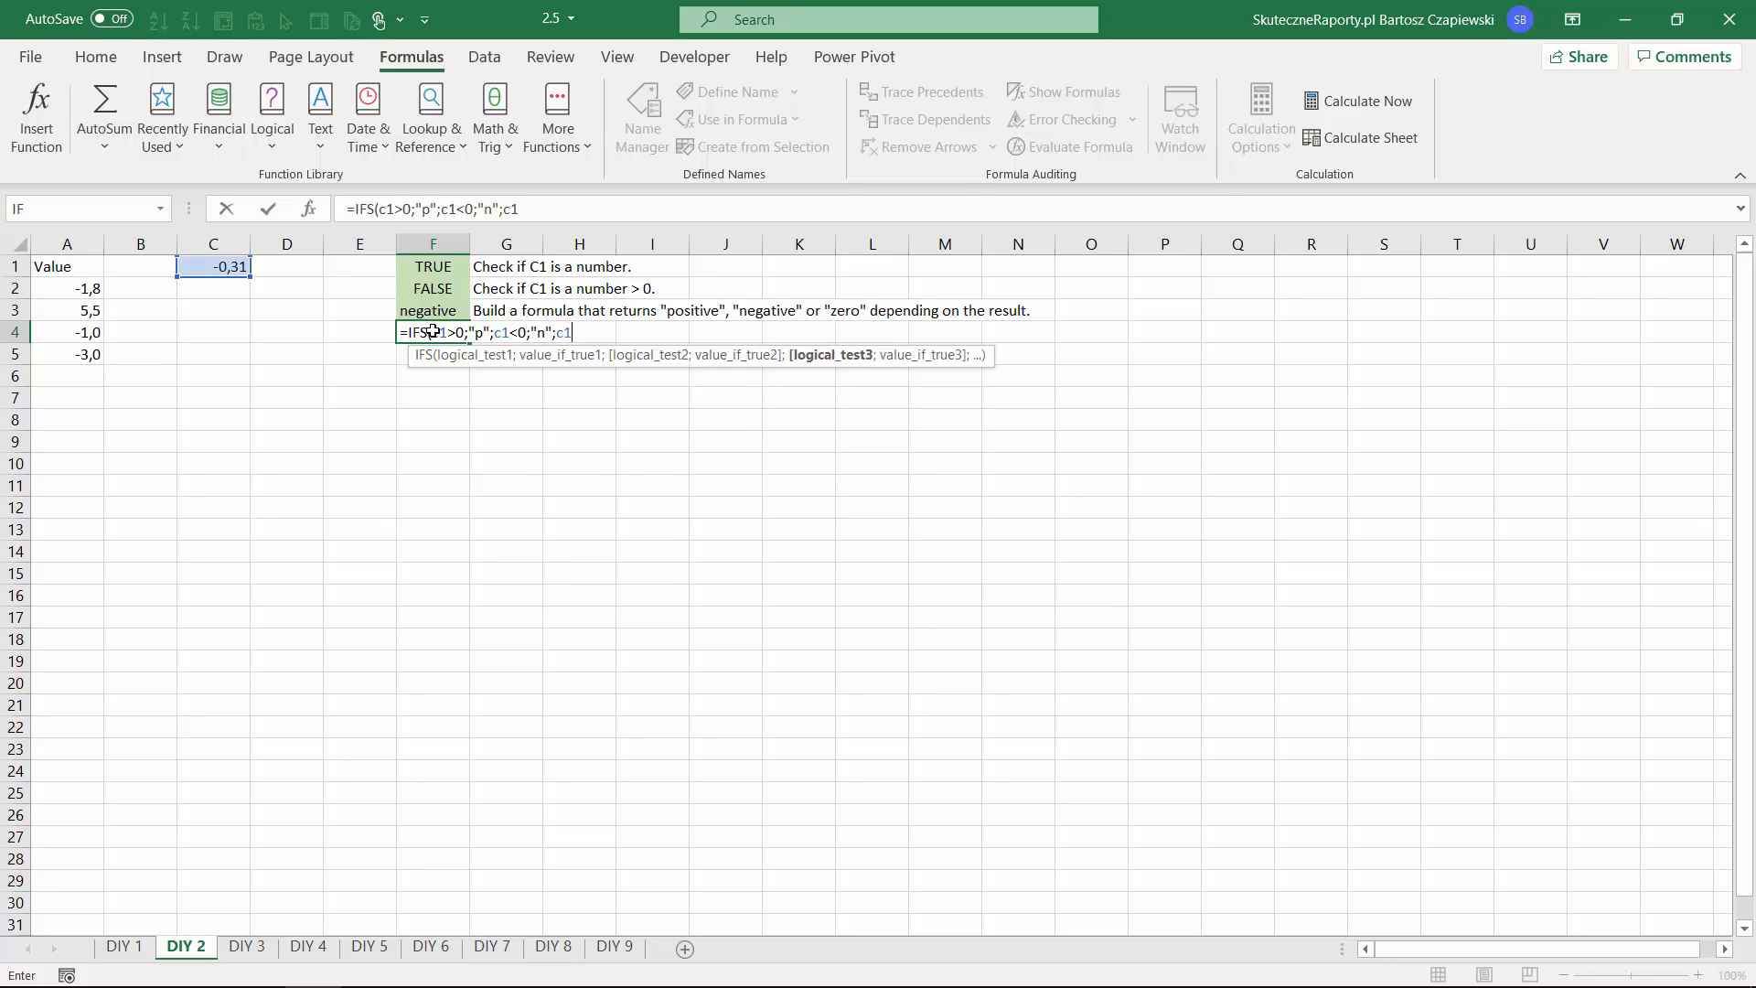
pyautogui.write('=0;')
pyautogui.write('"z")')
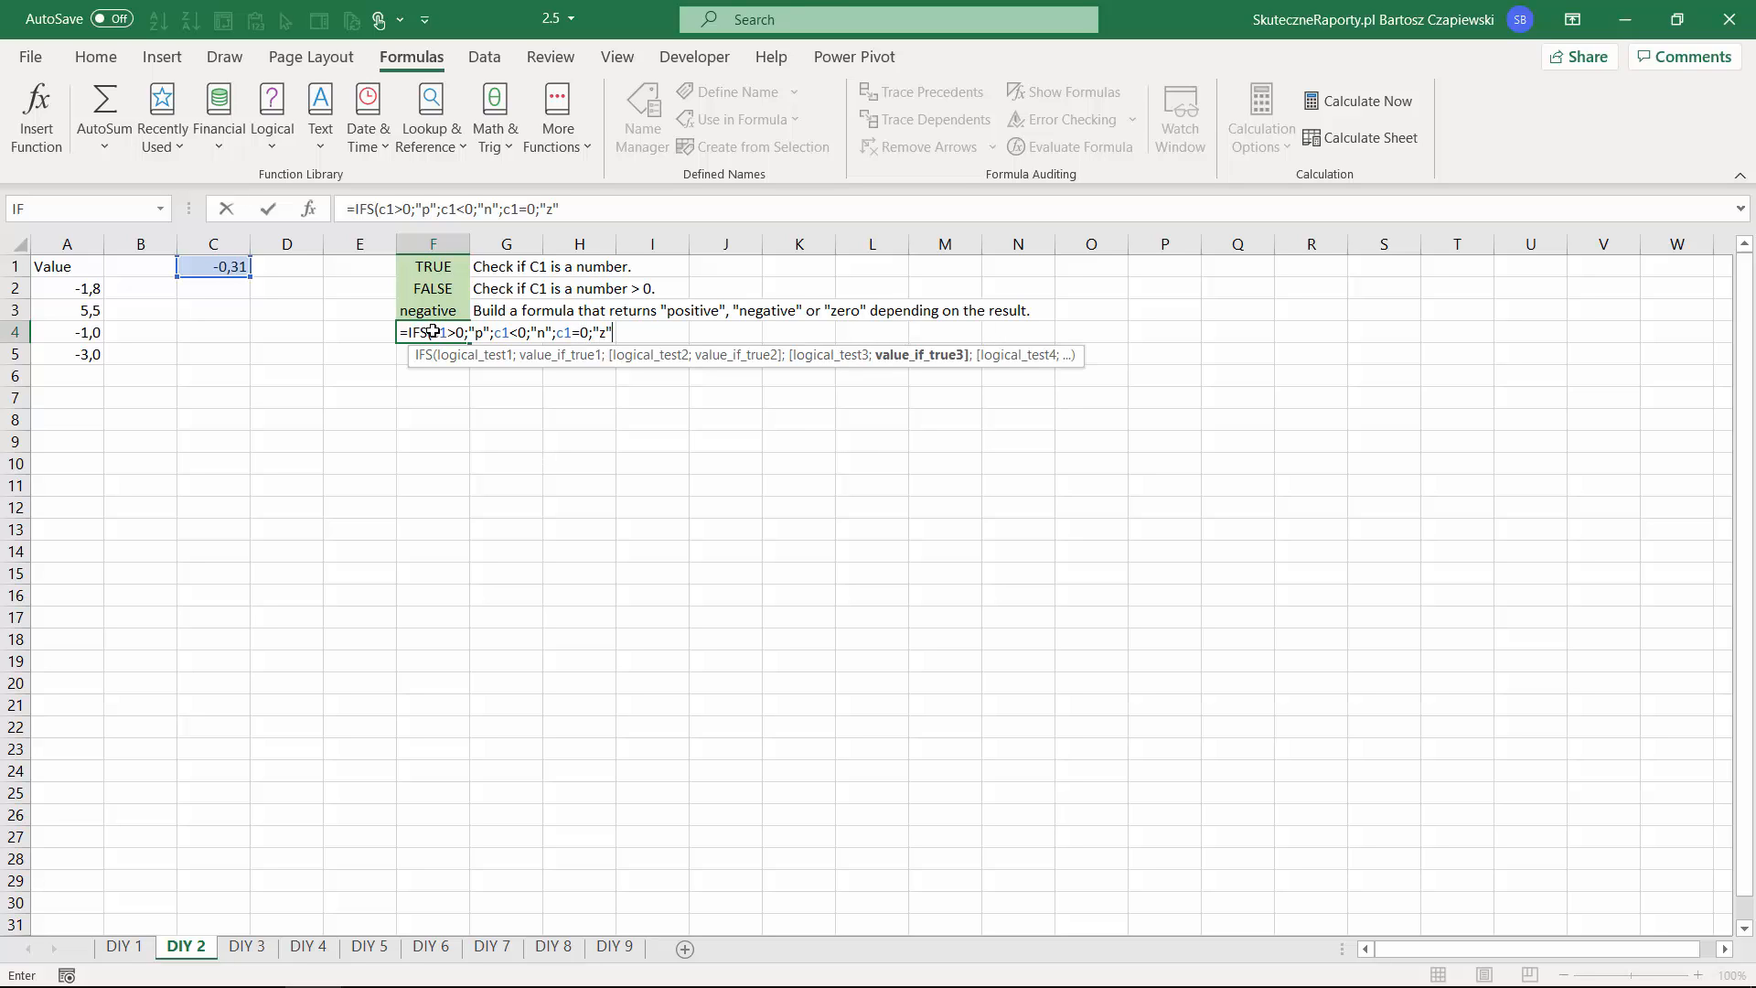
pyautogui.hotkey('ctrl', 'Return')
# Recalculate the workbook repeatedly to compare the IFS formula in F4 with the nested IF in F3.
pyautogui.click(1354, 101)
pyautogui.click(1354, 100)
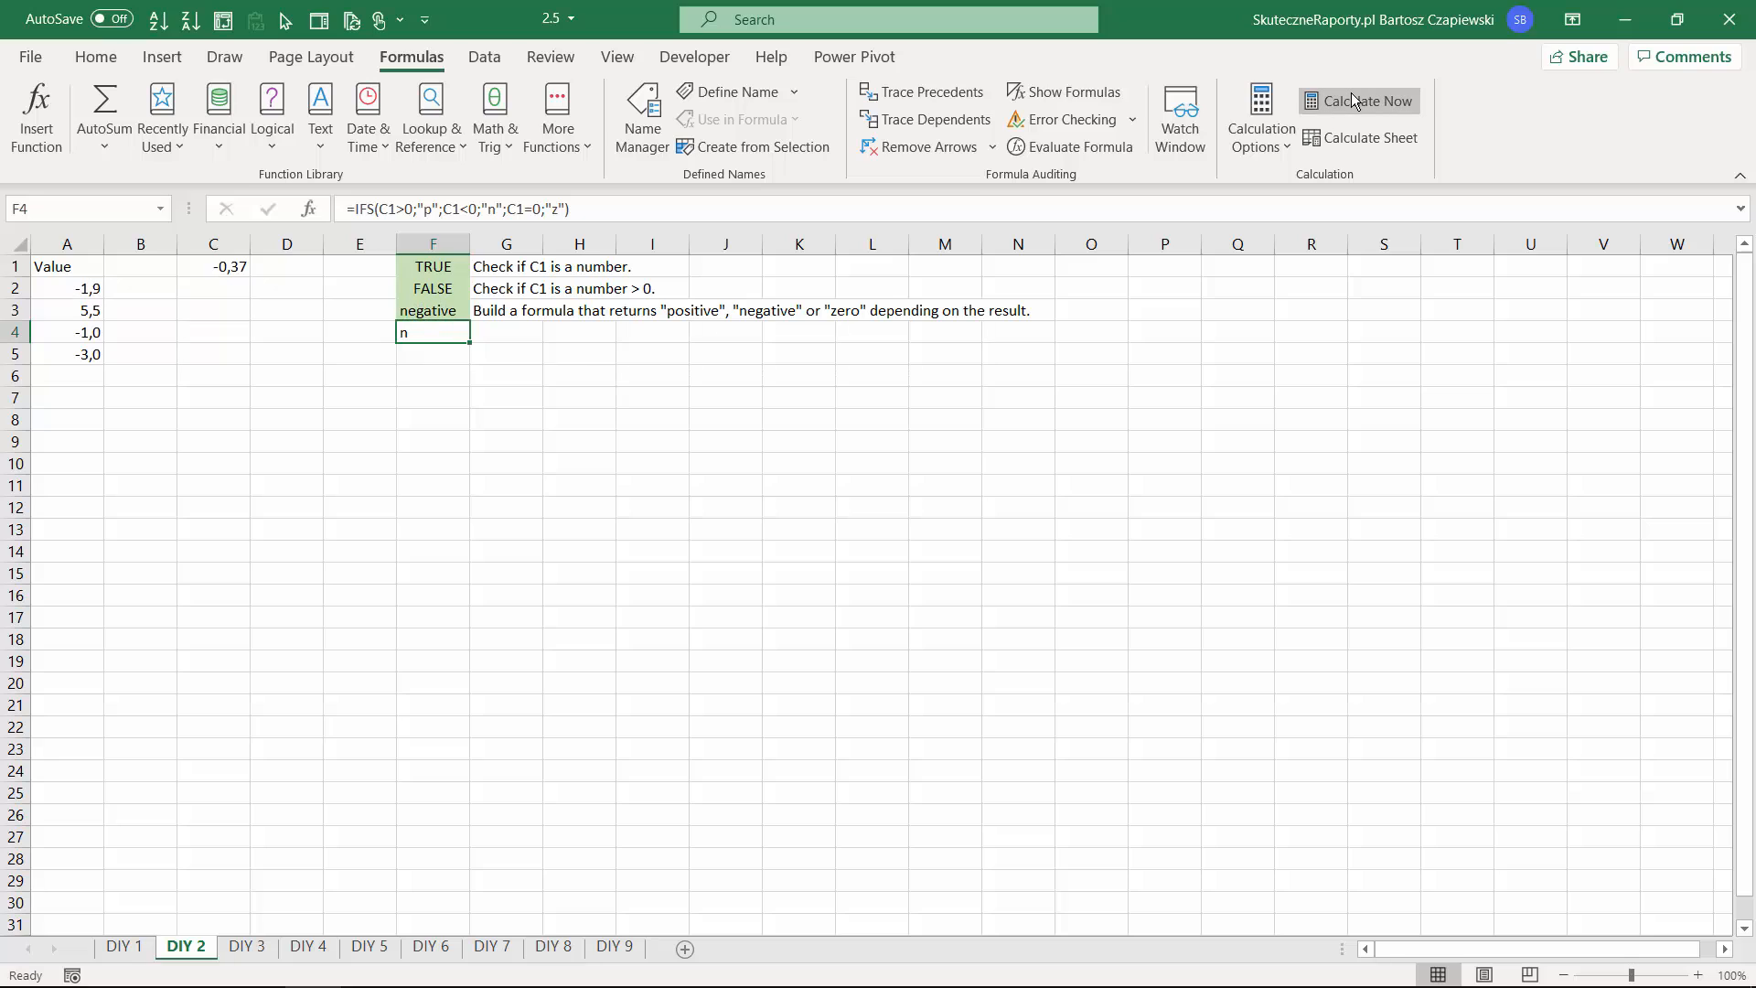
pyautogui.click(1355, 100)
pyautogui.click(1355, 101)
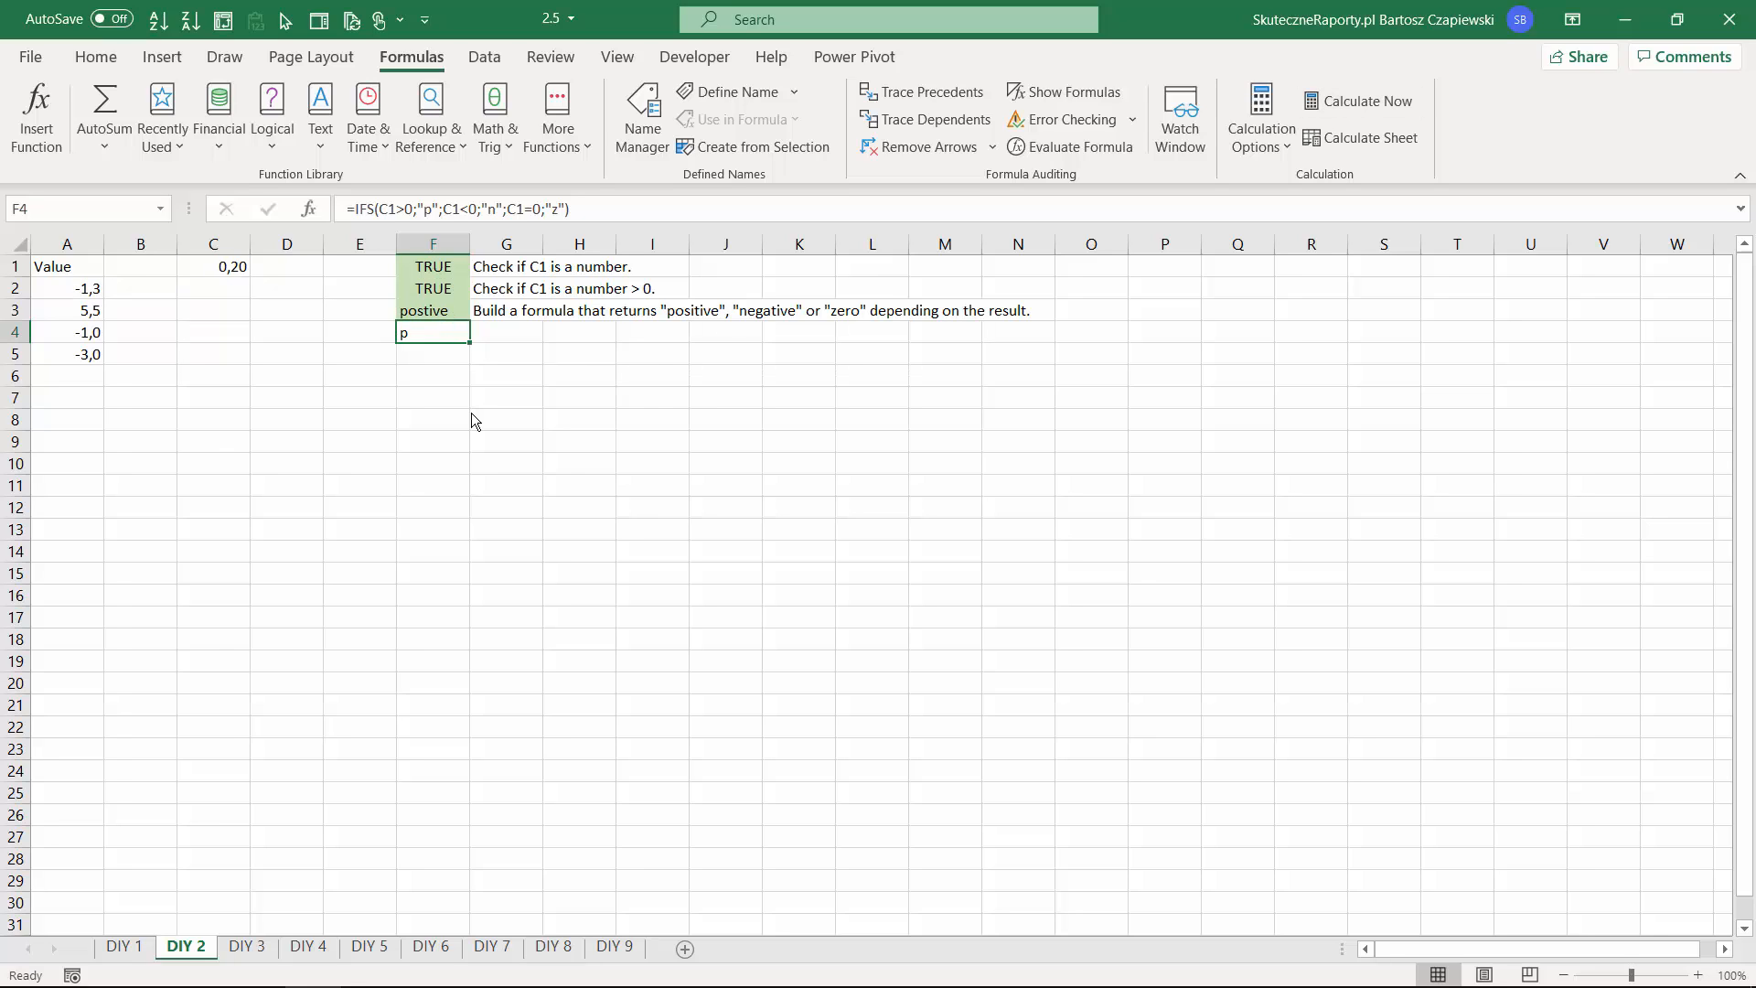
# On the DIY 3 sheet, start a WEEKDAY formula in F1 that takes the date in A1.
pyautogui.hotkey('ctrl', 'pagedown')
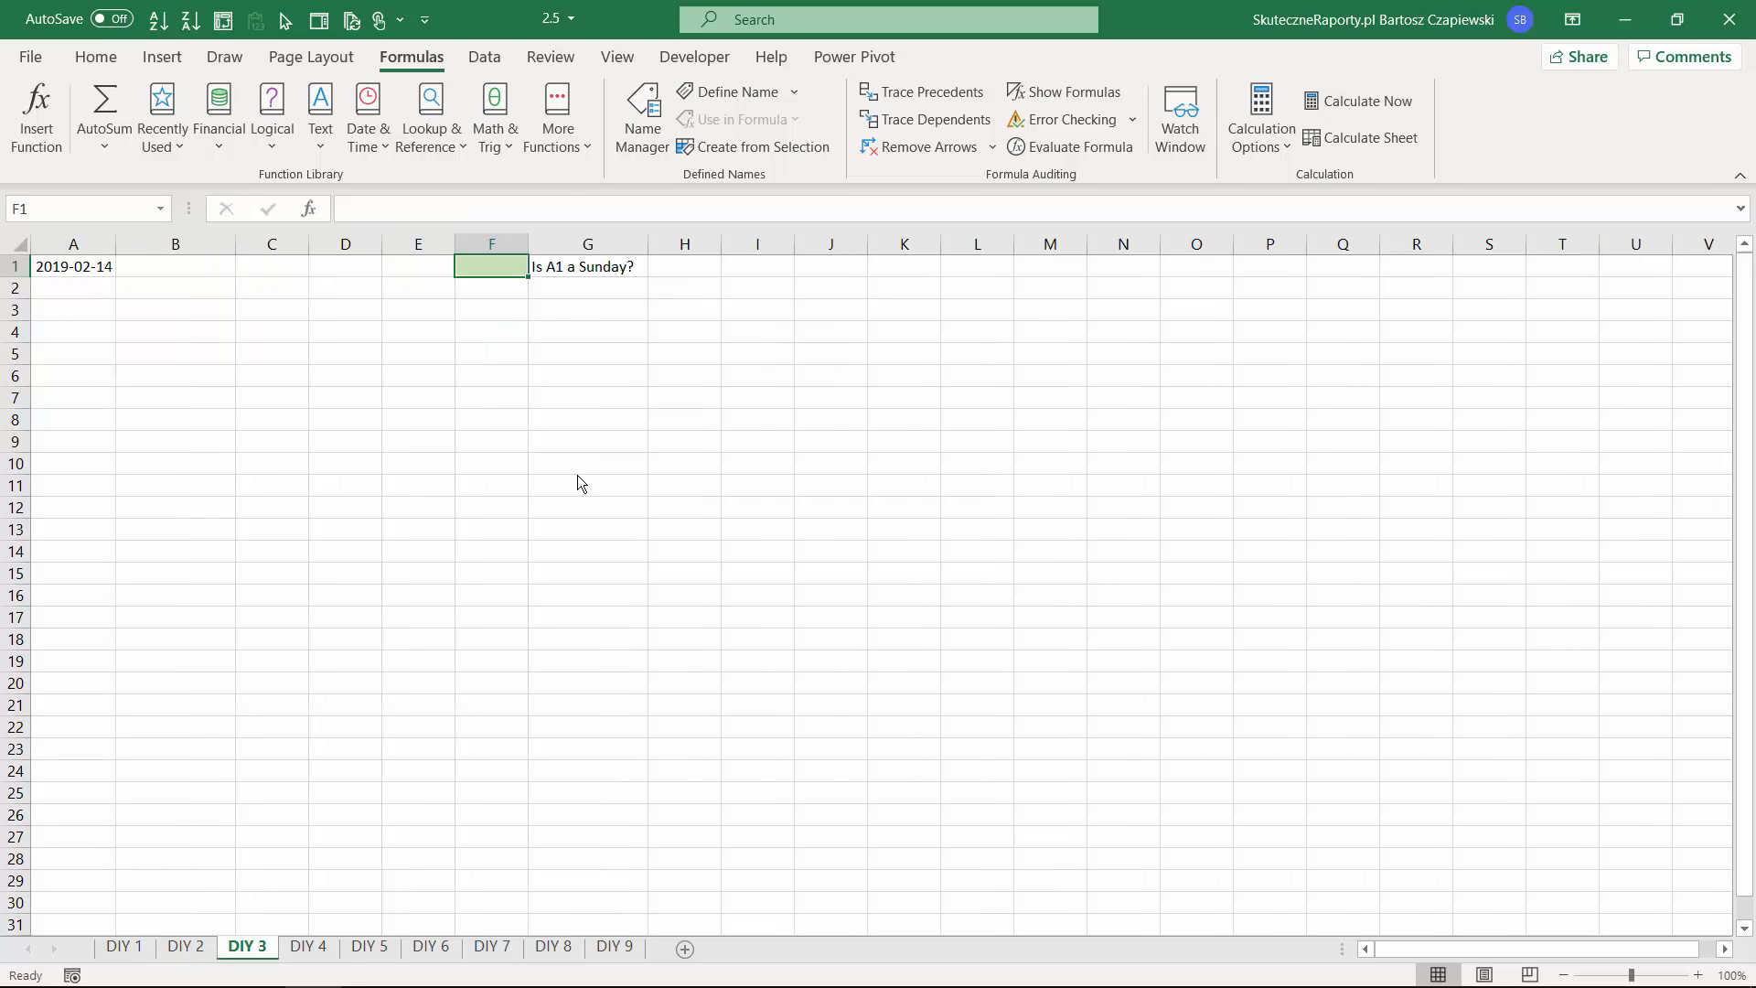
pyautogui.write('=')
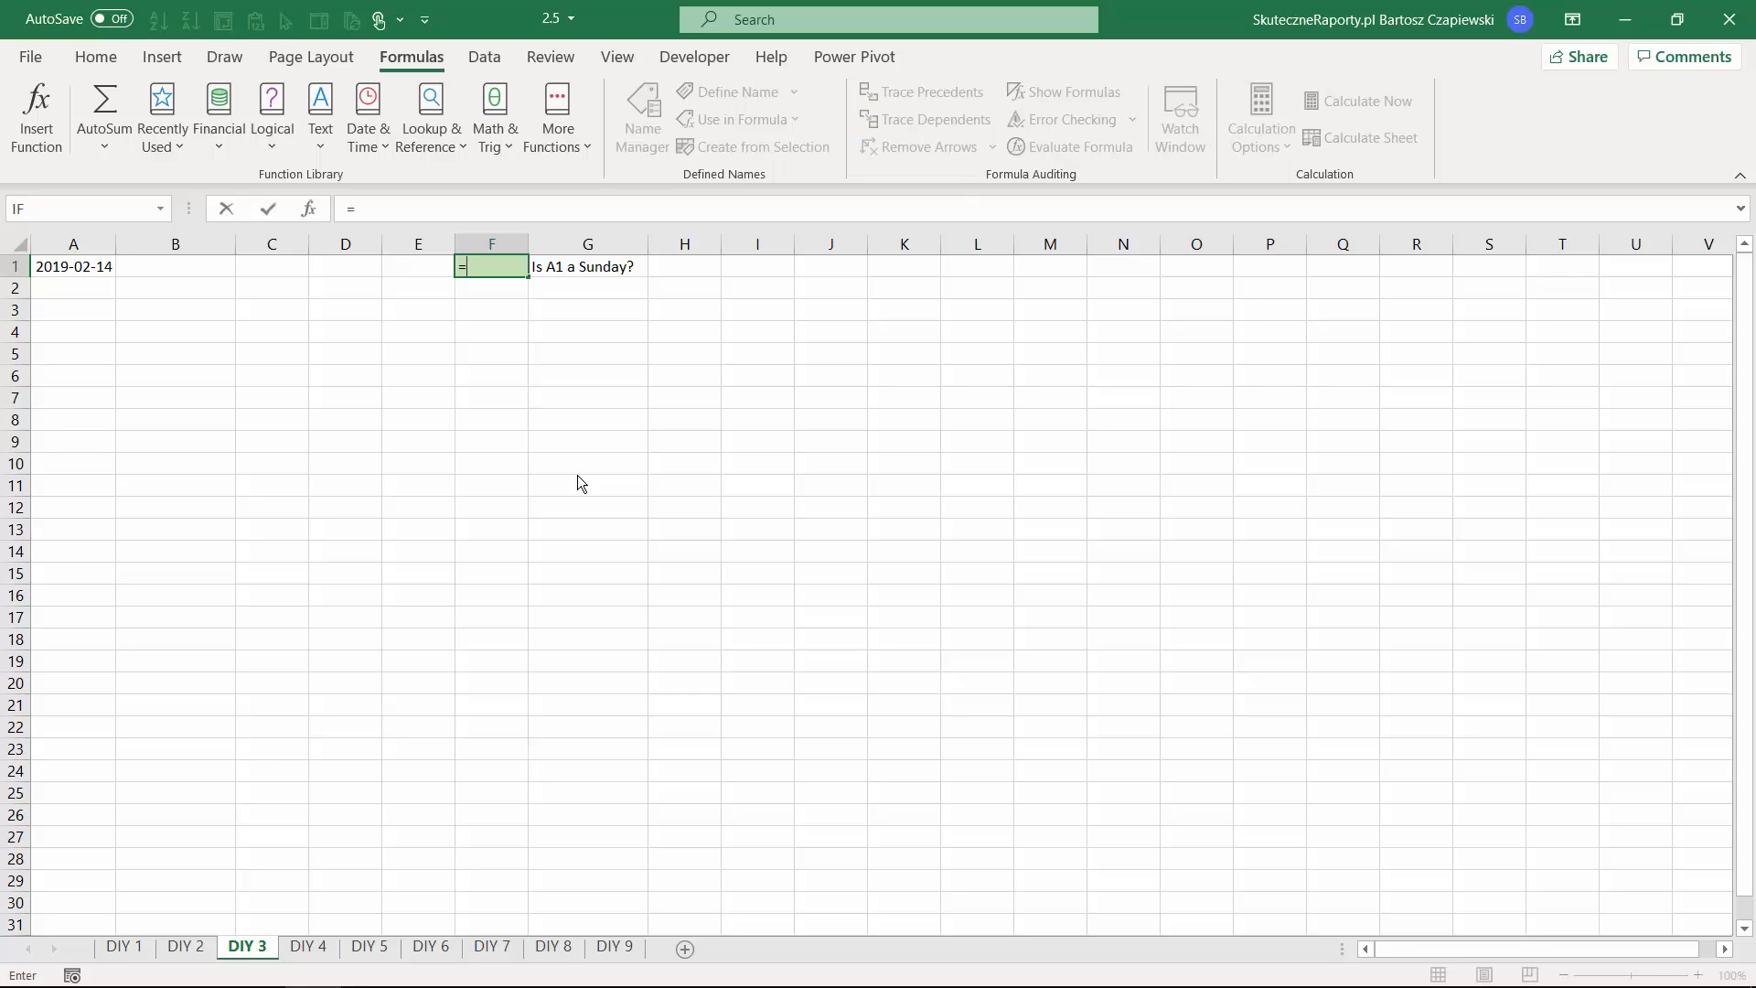
pyautogui.press('Left')
pyautogui.press('BackSpace')
pyautogui.press('BackSpace')
pyautogui.write('week')
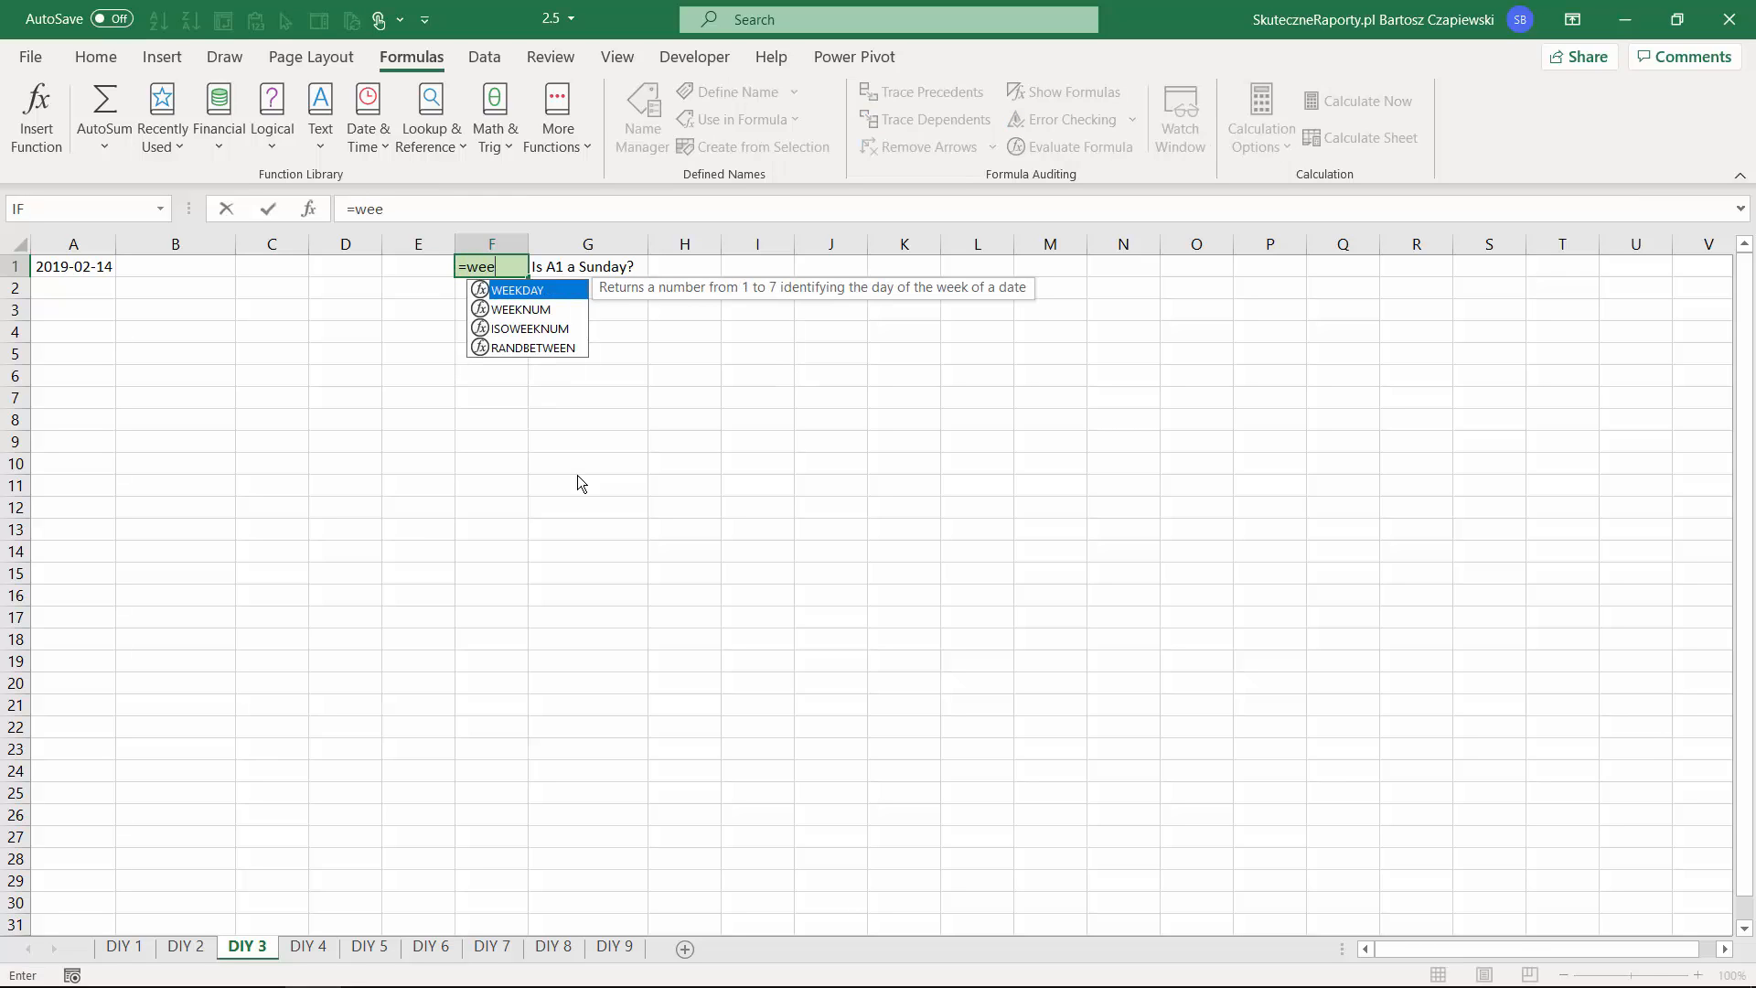
pyautogui.press('Tab')
pyautogui.press('Left')
pyautogui.press('Left')
pyautogui.press('Left')
pyautogui.press('Left')
pyautogui.press('Left')
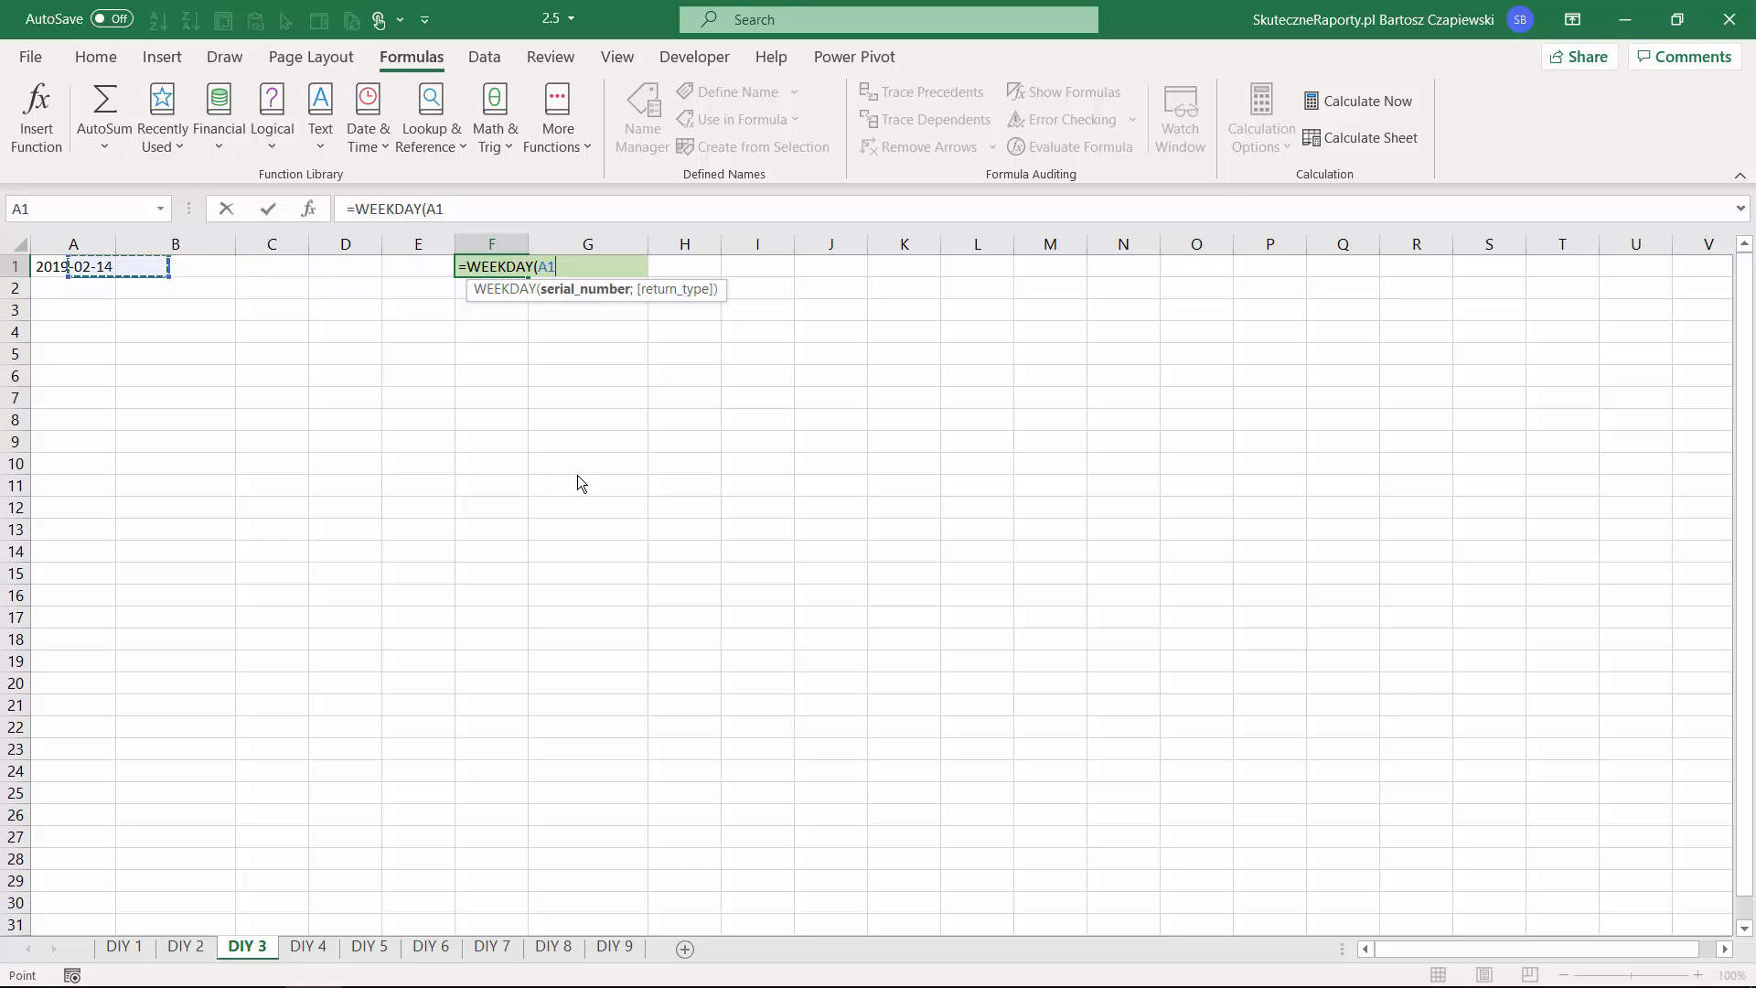
# Complete the F1 formula with return type 2 (Monday 1 through Sunday 7) and check whether the weekday equals 7.
pyautogui.write(';')
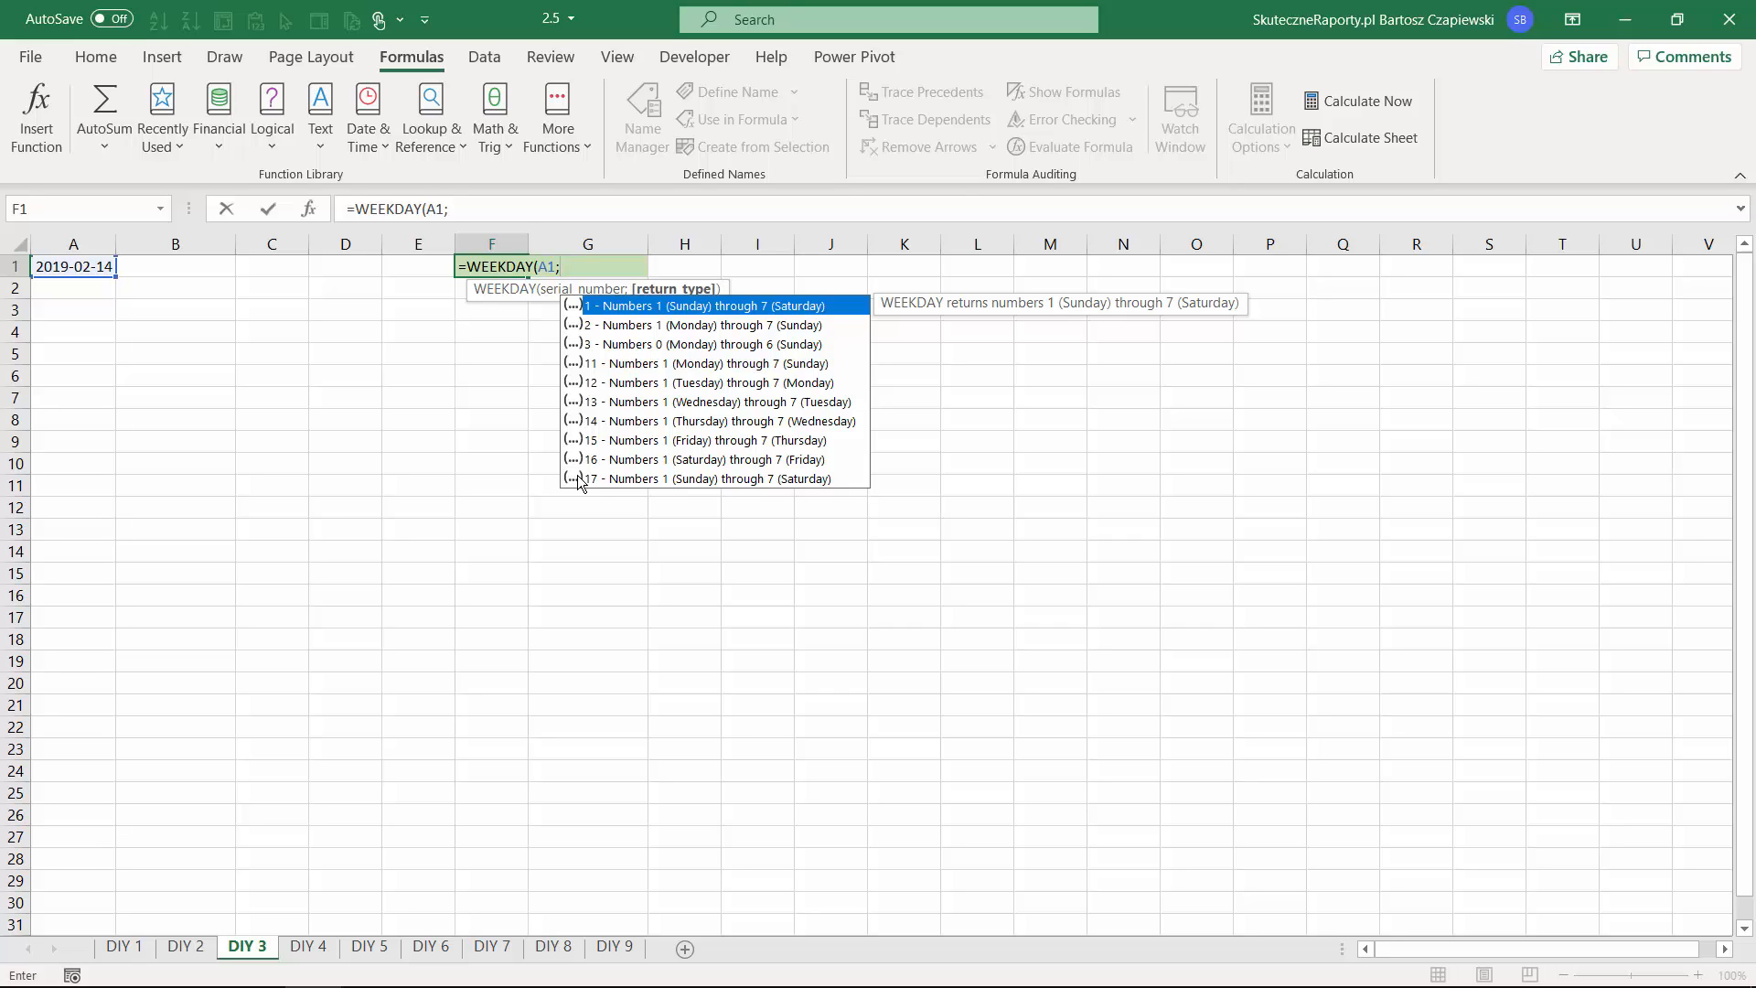
pyautogui.press('Down')
pyautogui.press('Tab')
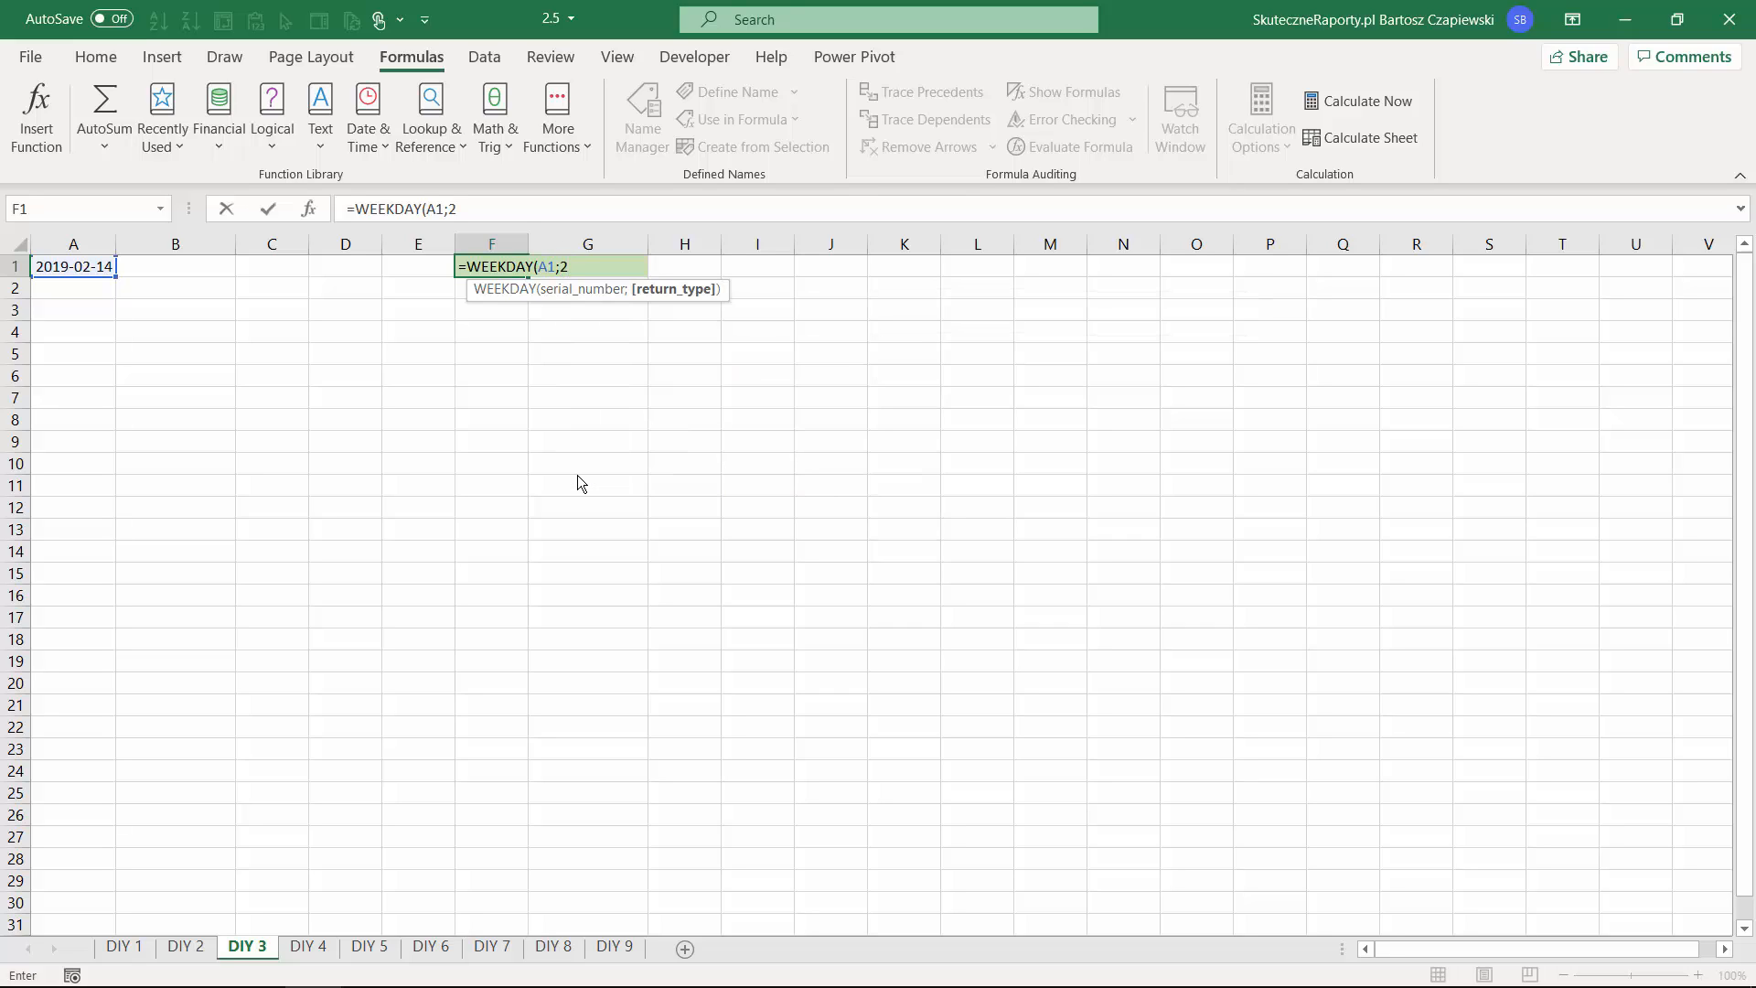
pyautogui.write(')')
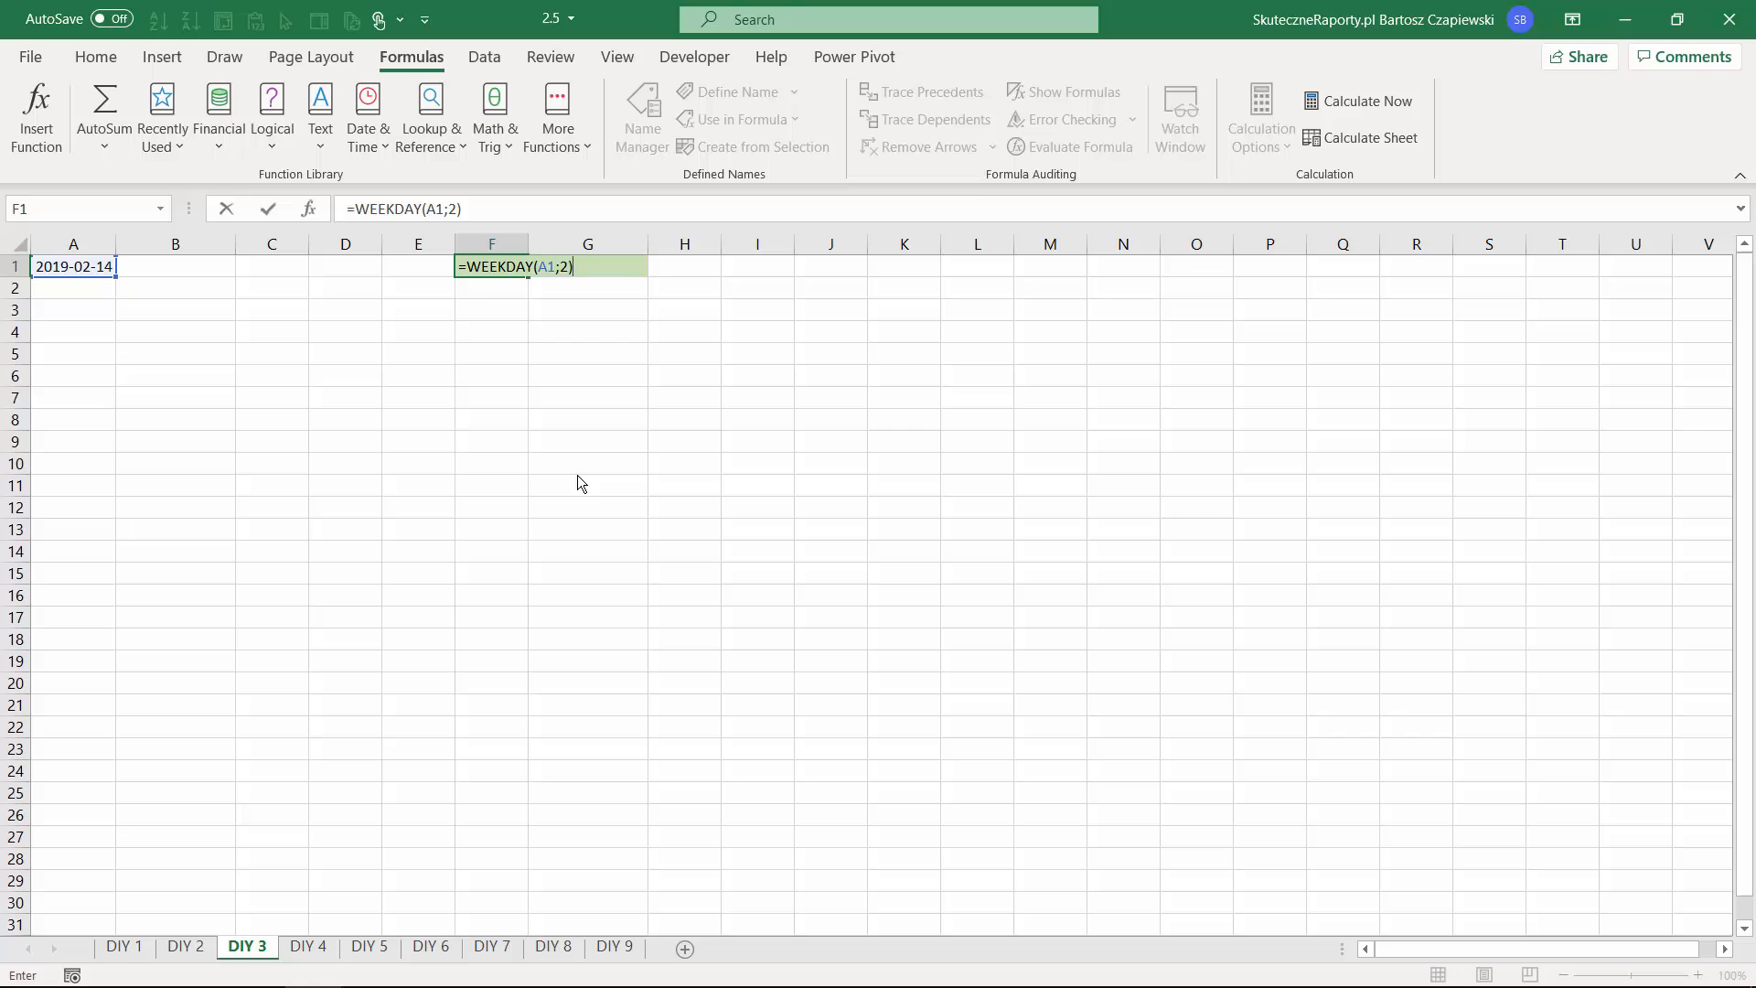
pyautogui.write('=7')
pyautogui.hotkey('ctrl', 'Return')
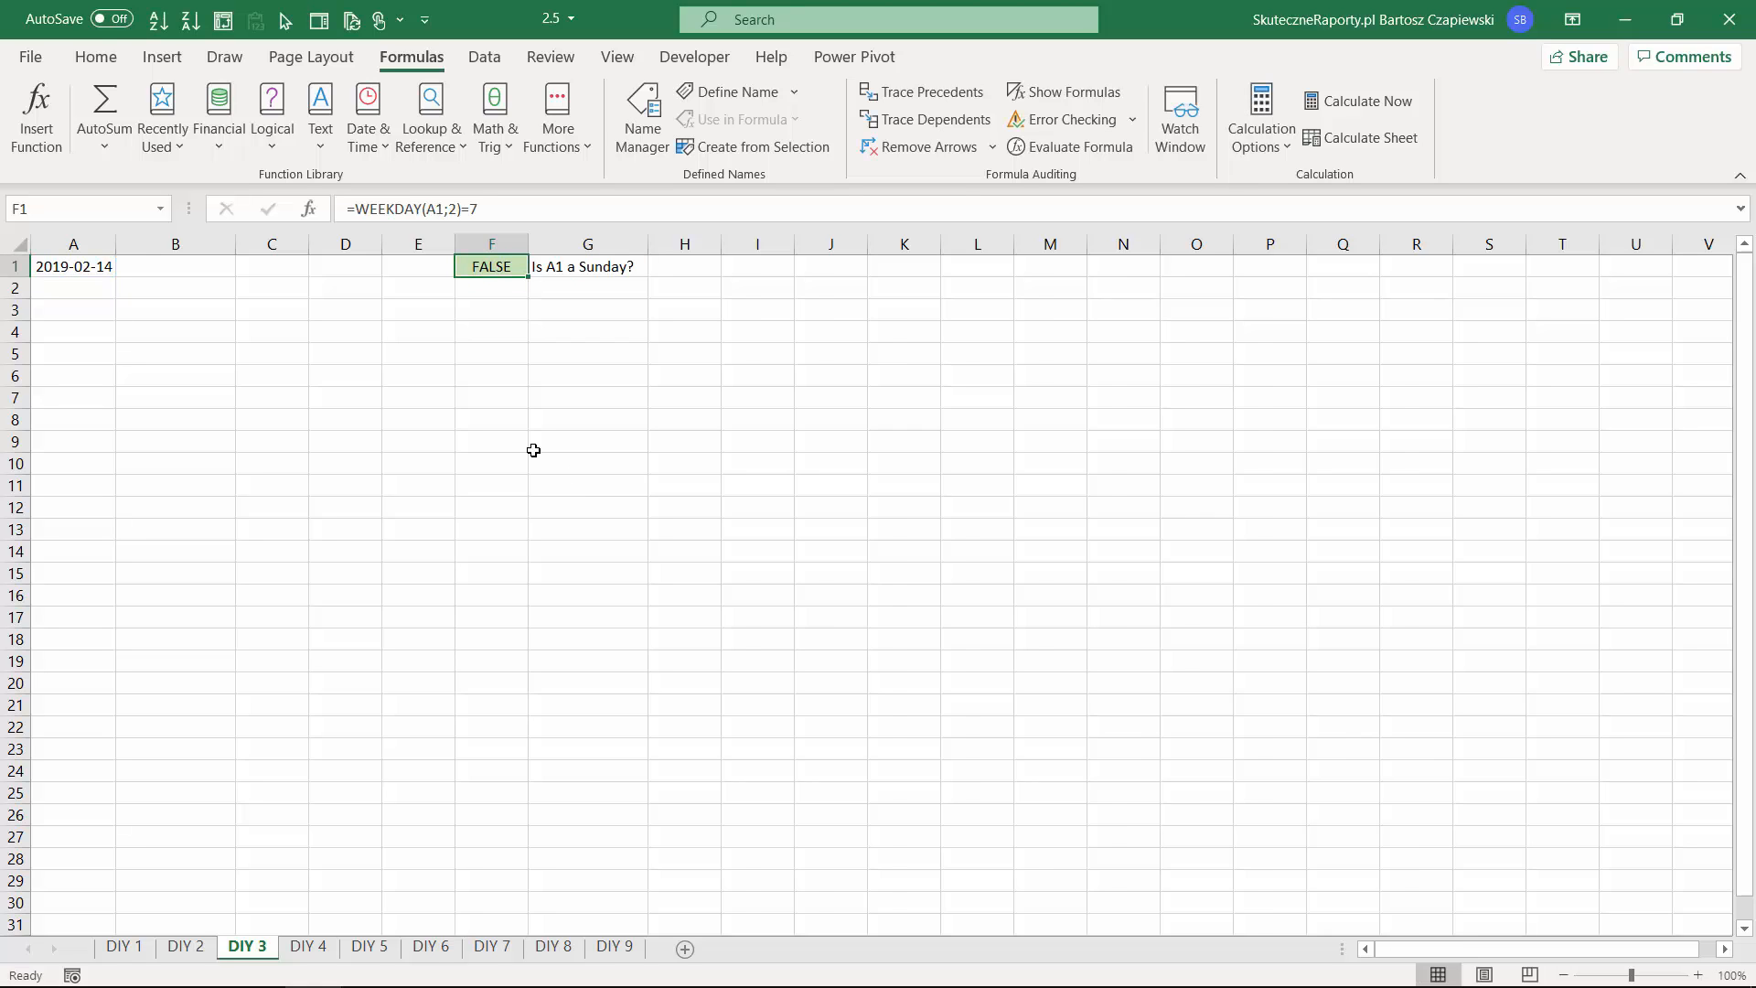
# Format the date in A1 with the long date type that includes the weekday name (*środa, 14 marzec 2012).
pyautogui.rightClick(92, 269)
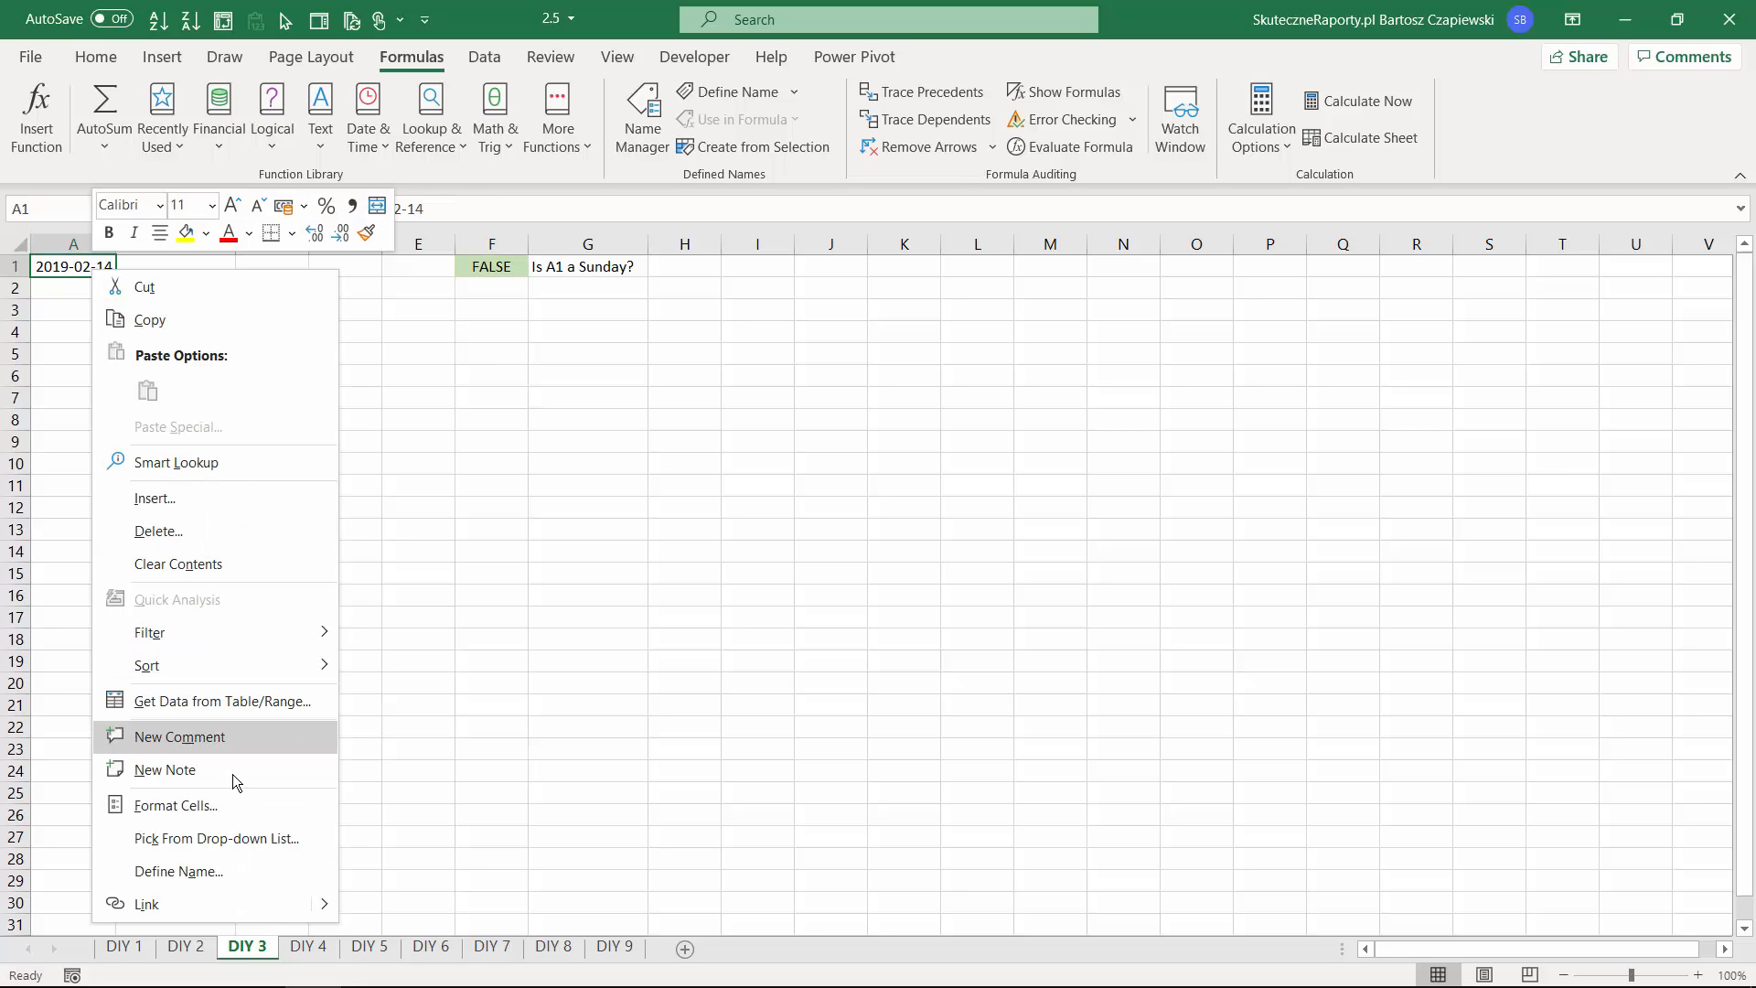
pyautogui.click(241, 808)
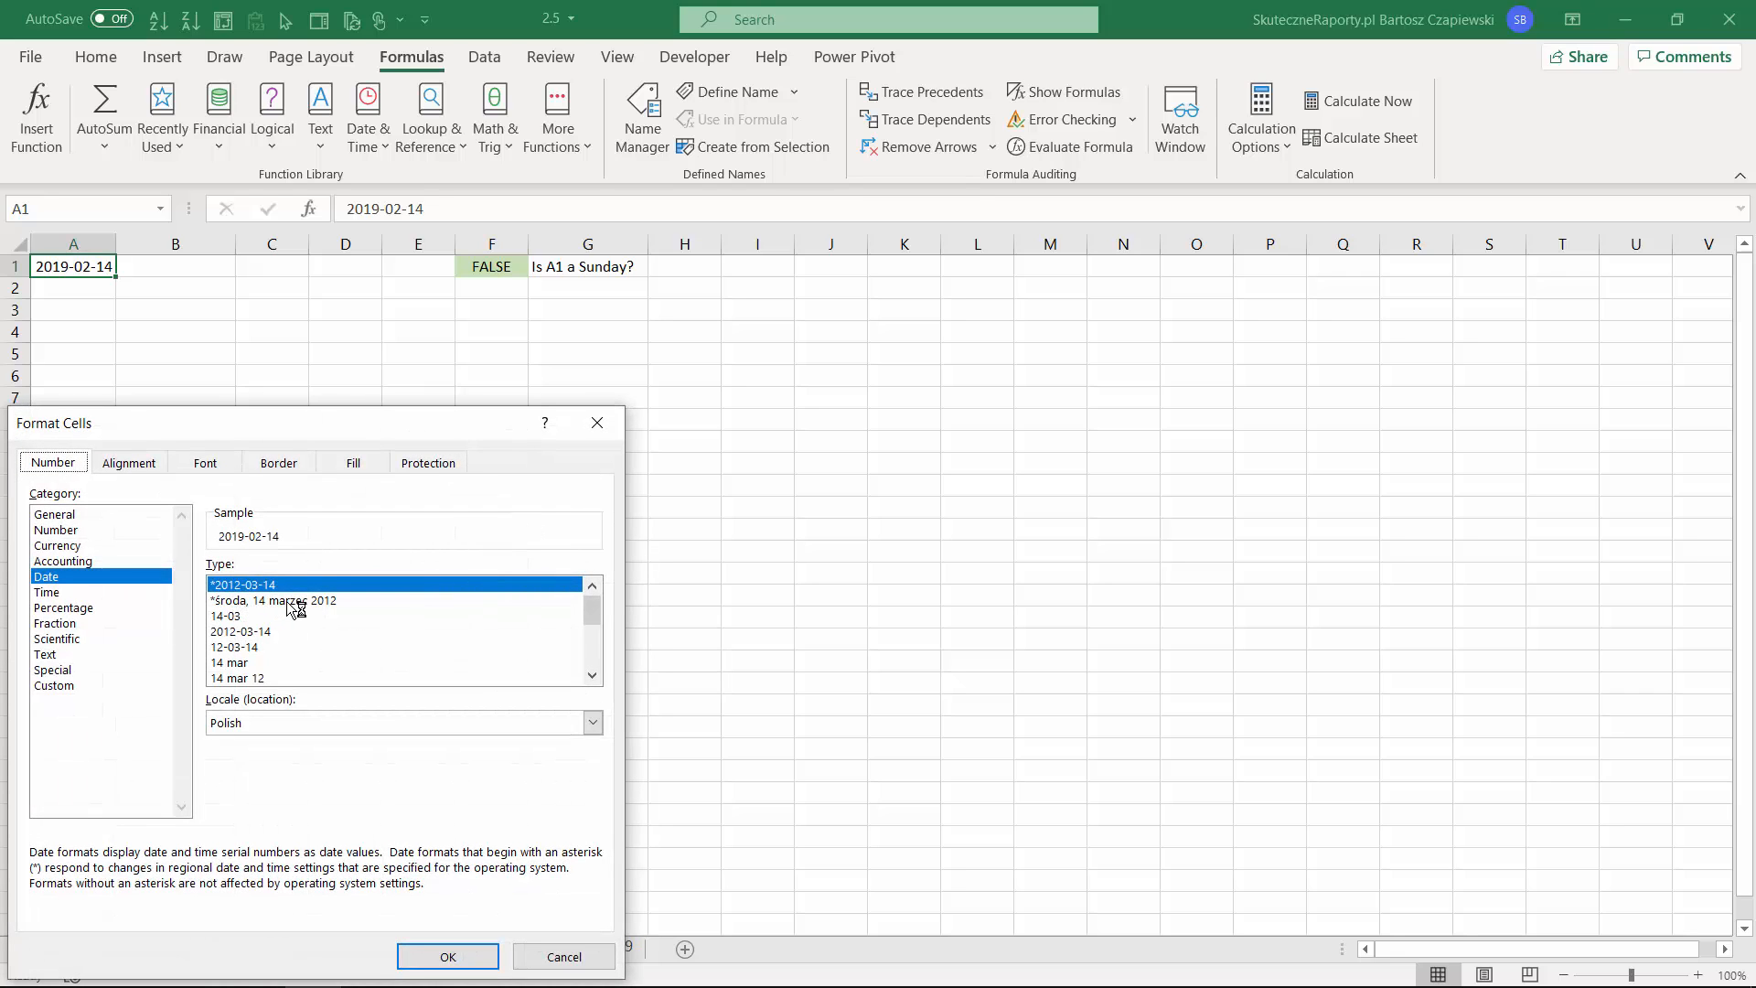
pyautogui.click(289, 602)
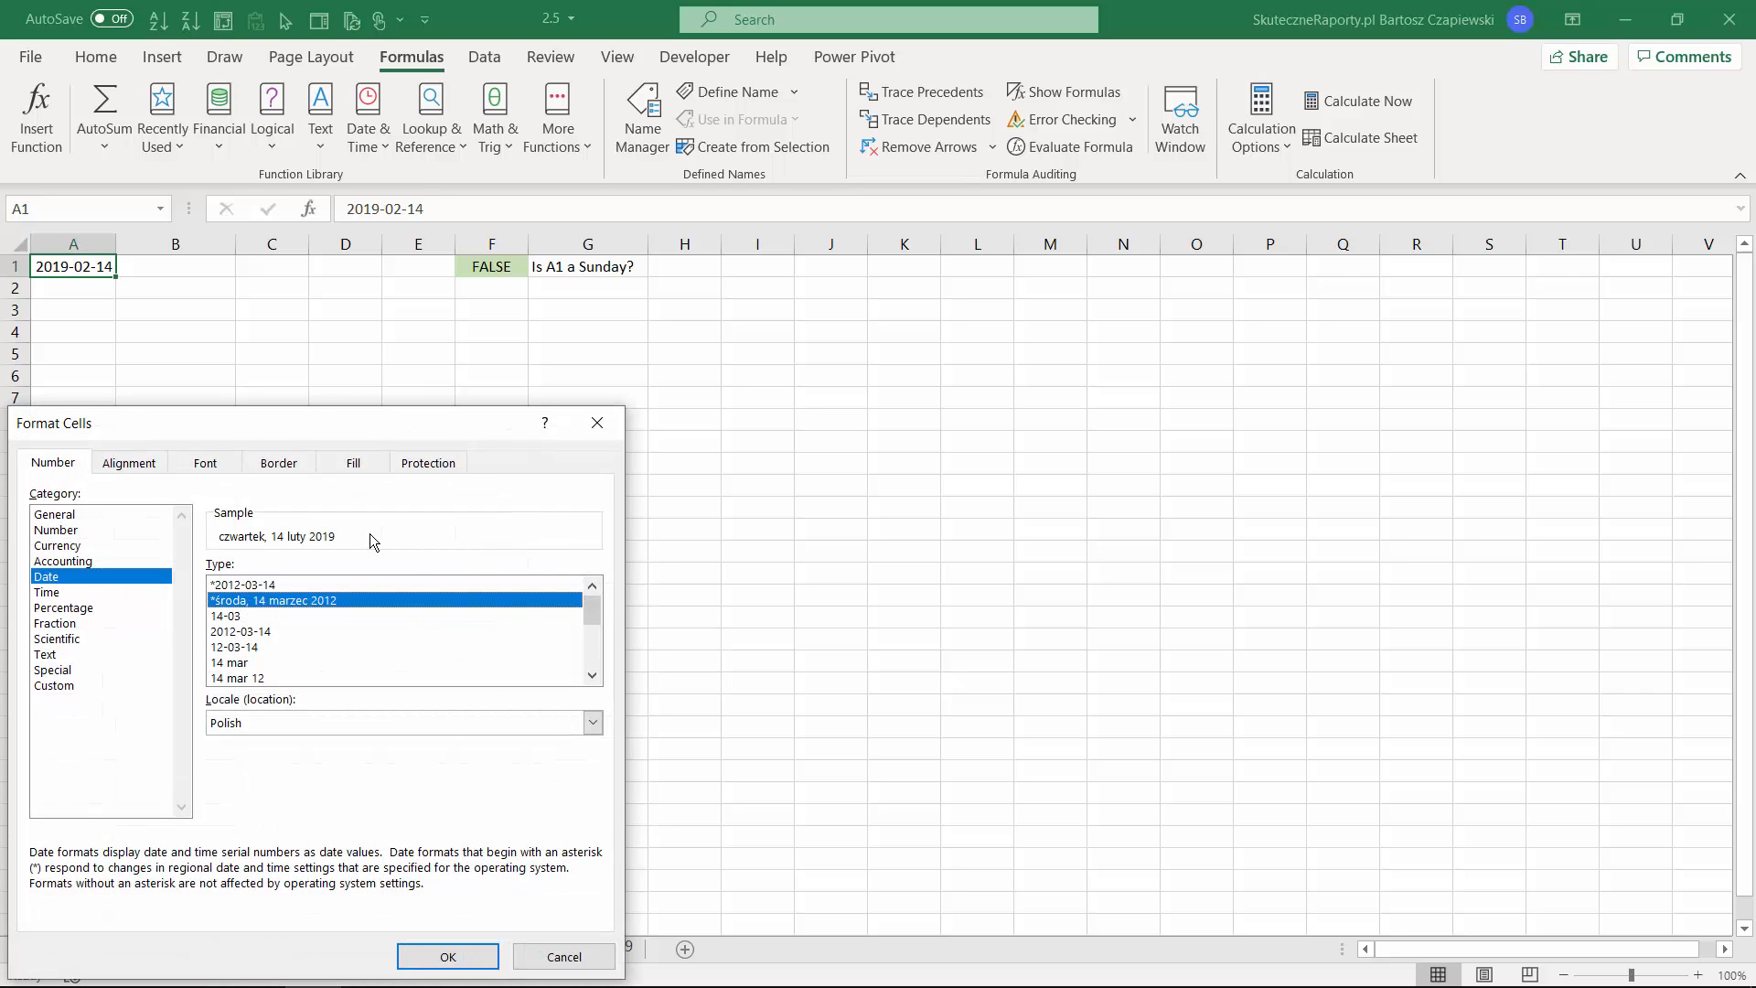
pyautogui.click(447, 956)
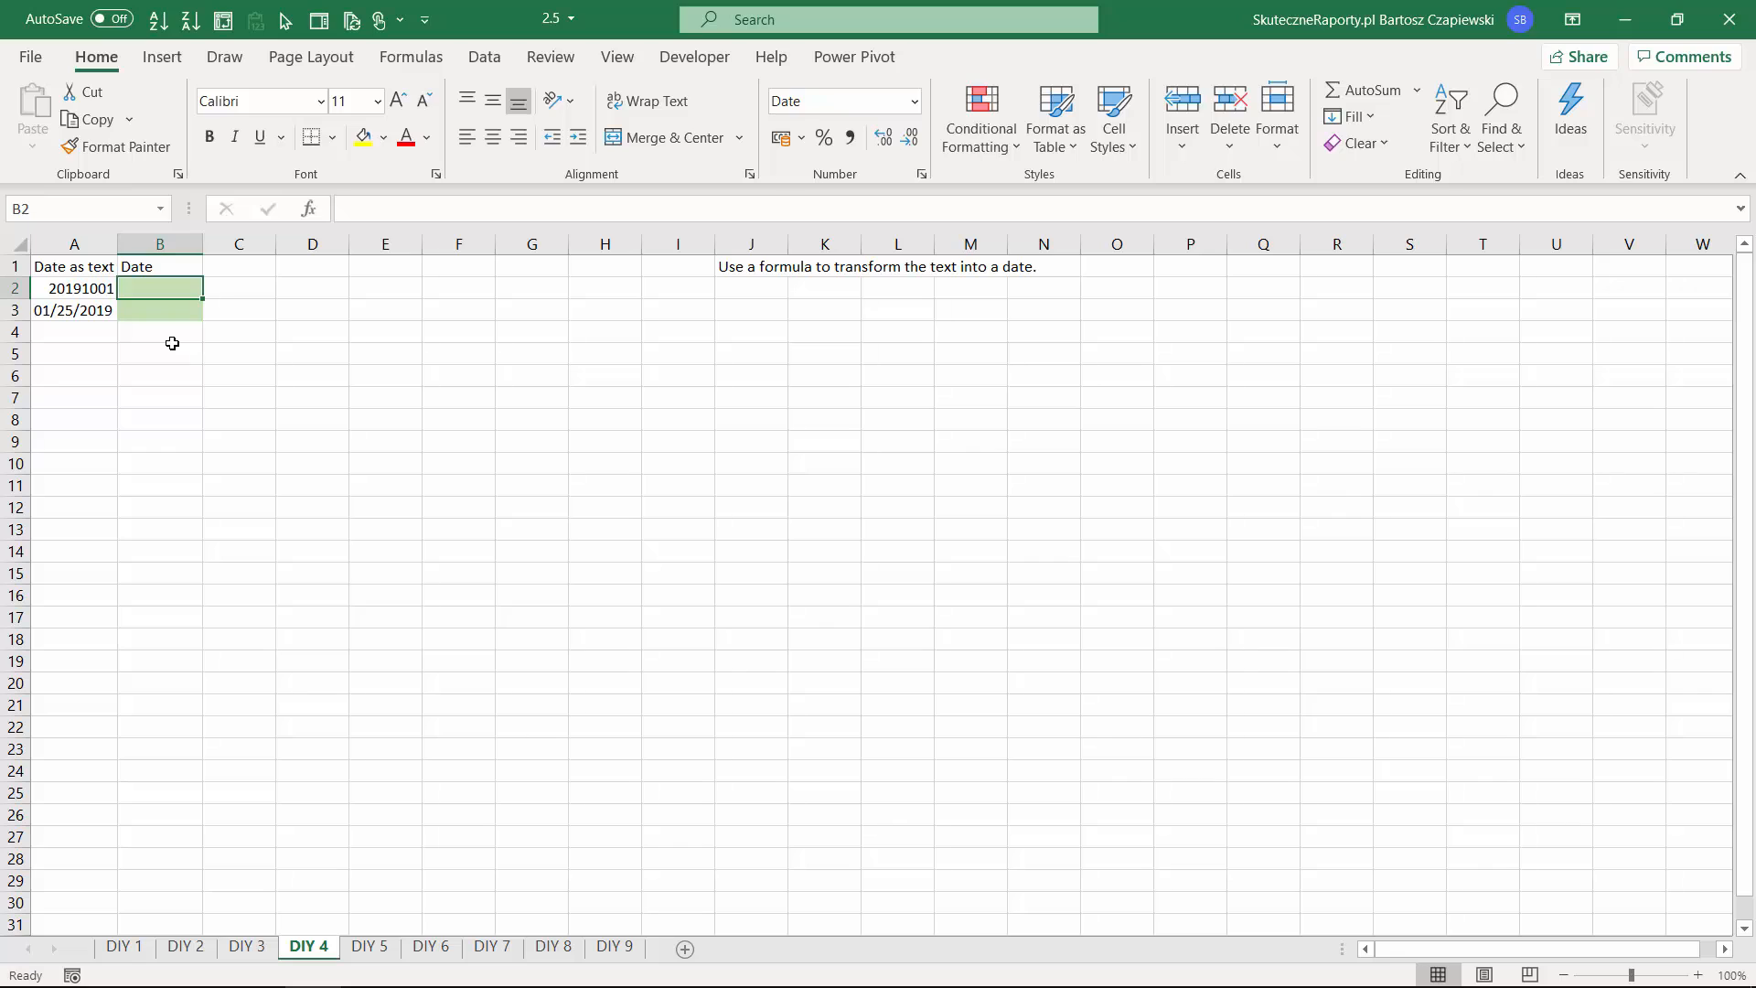
# On the DIY 4 sheet, enter =LEFT(A2;4) in B2 to extract the year from the text date.
pyautogui.write('=lef')
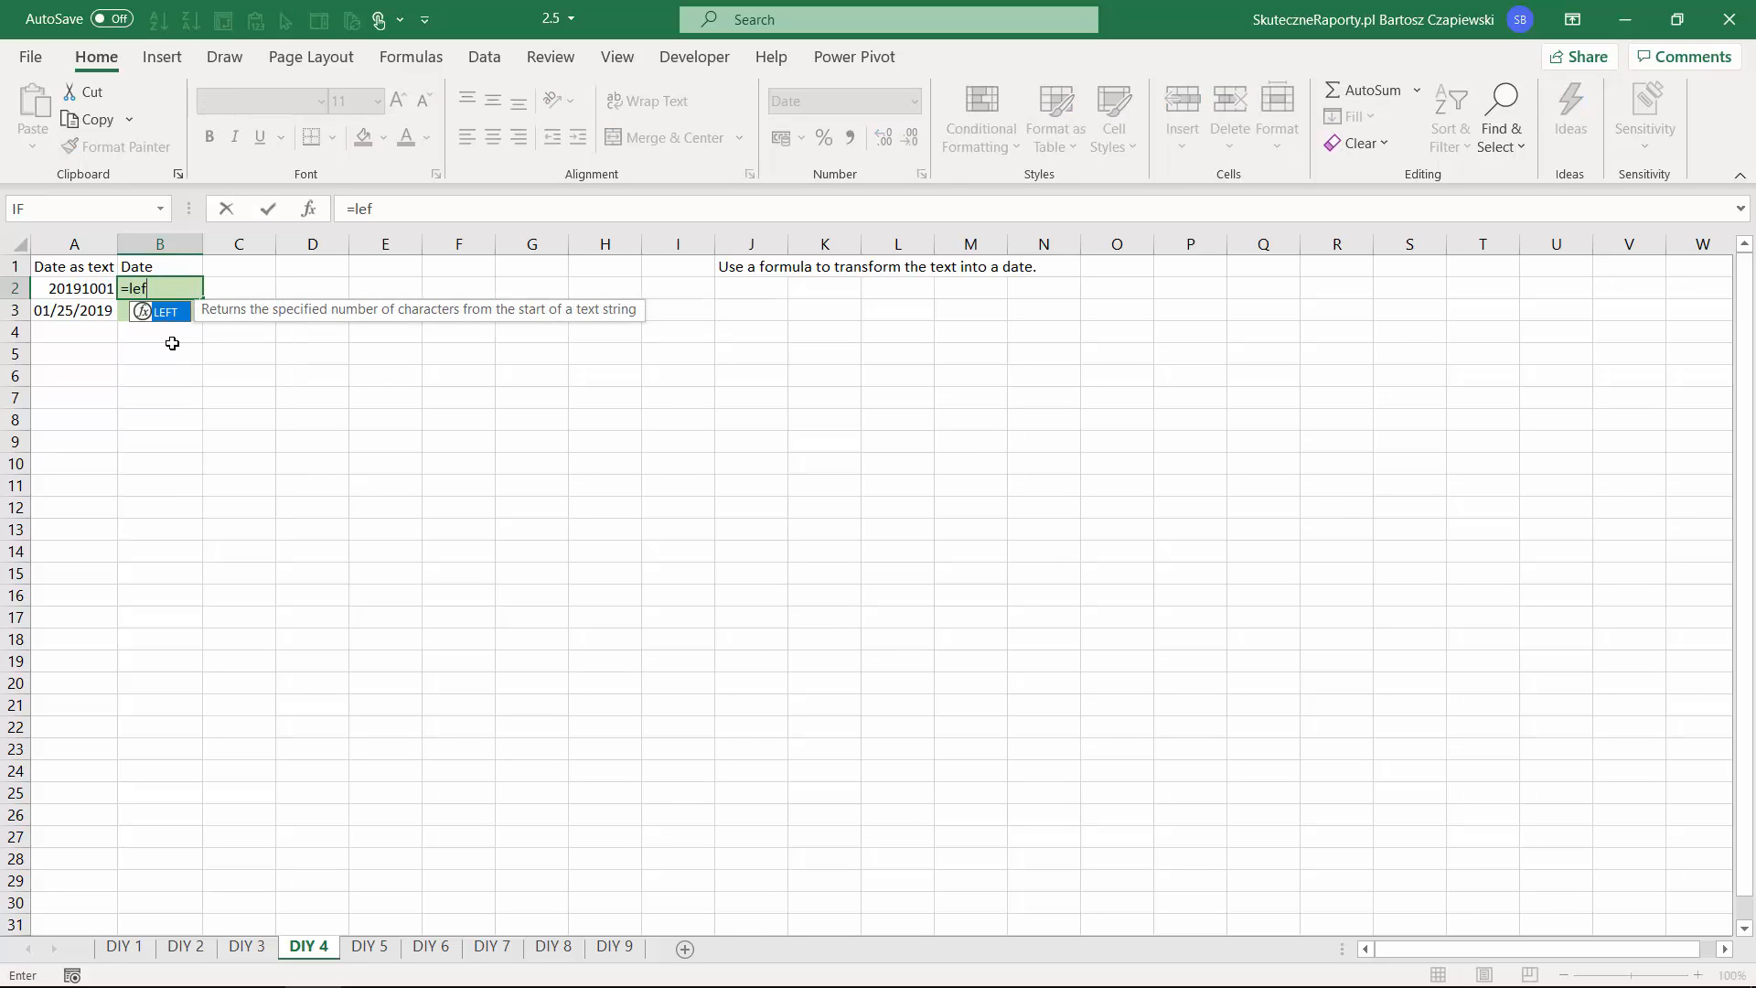
pyautogui.press('Tab')
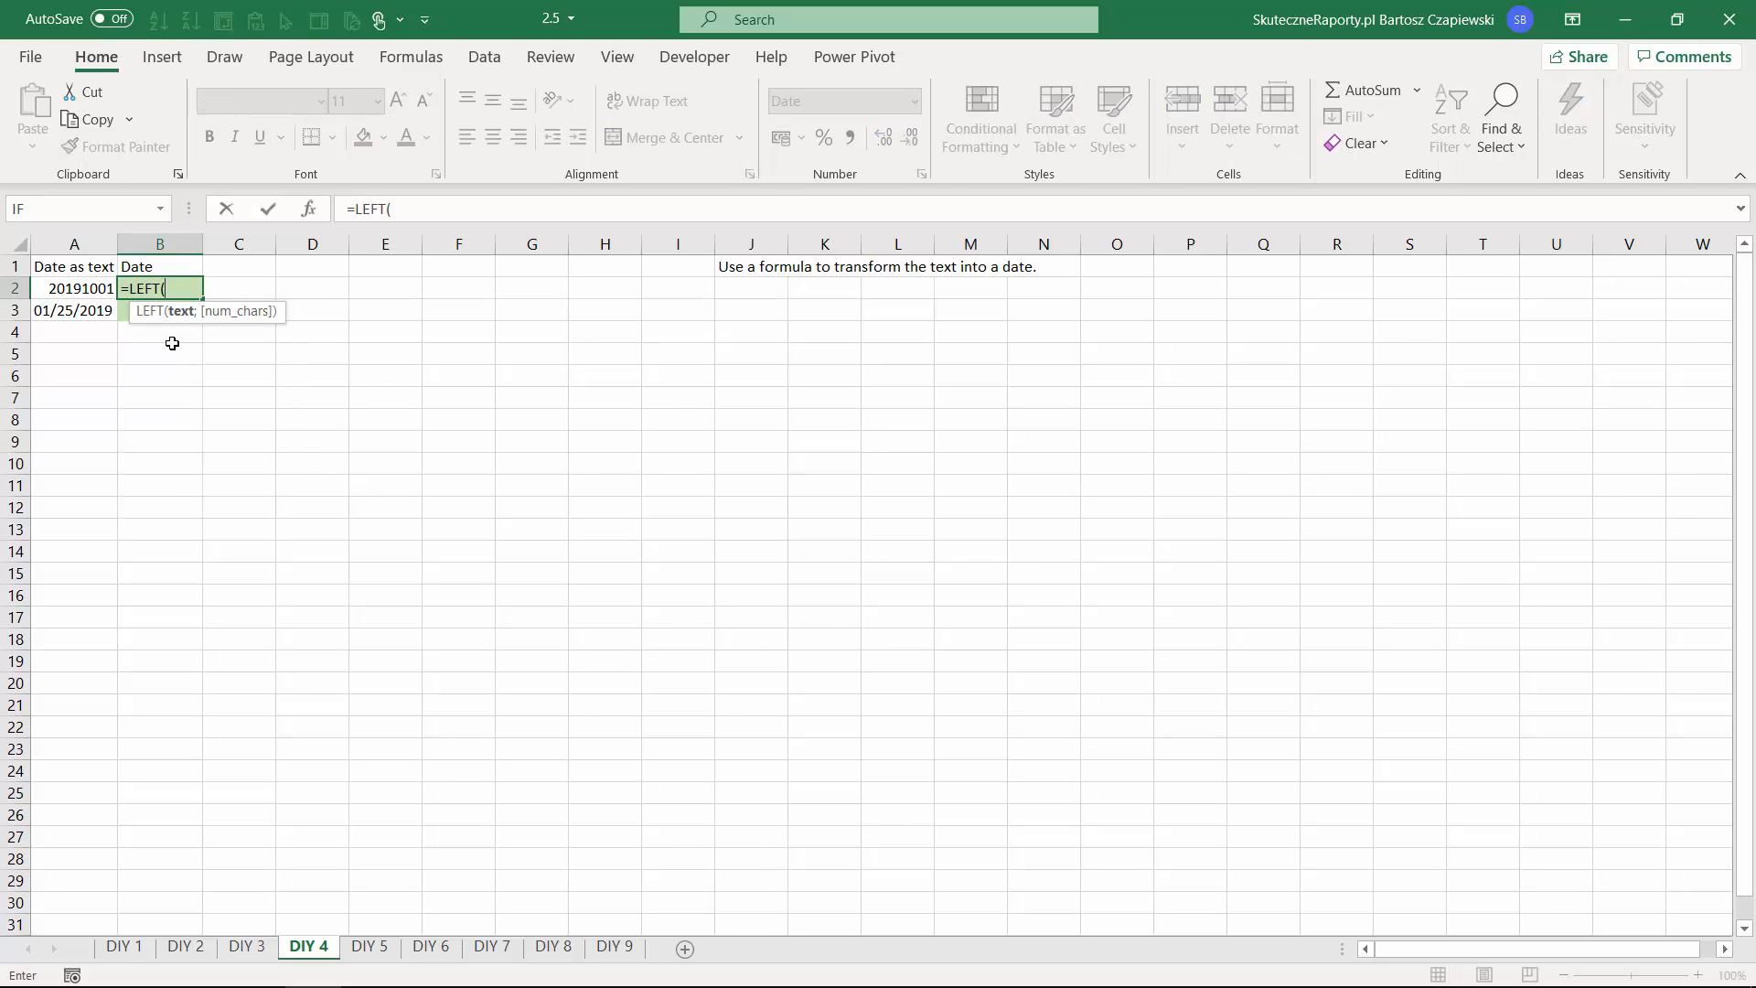
pyautogui.press('Left')
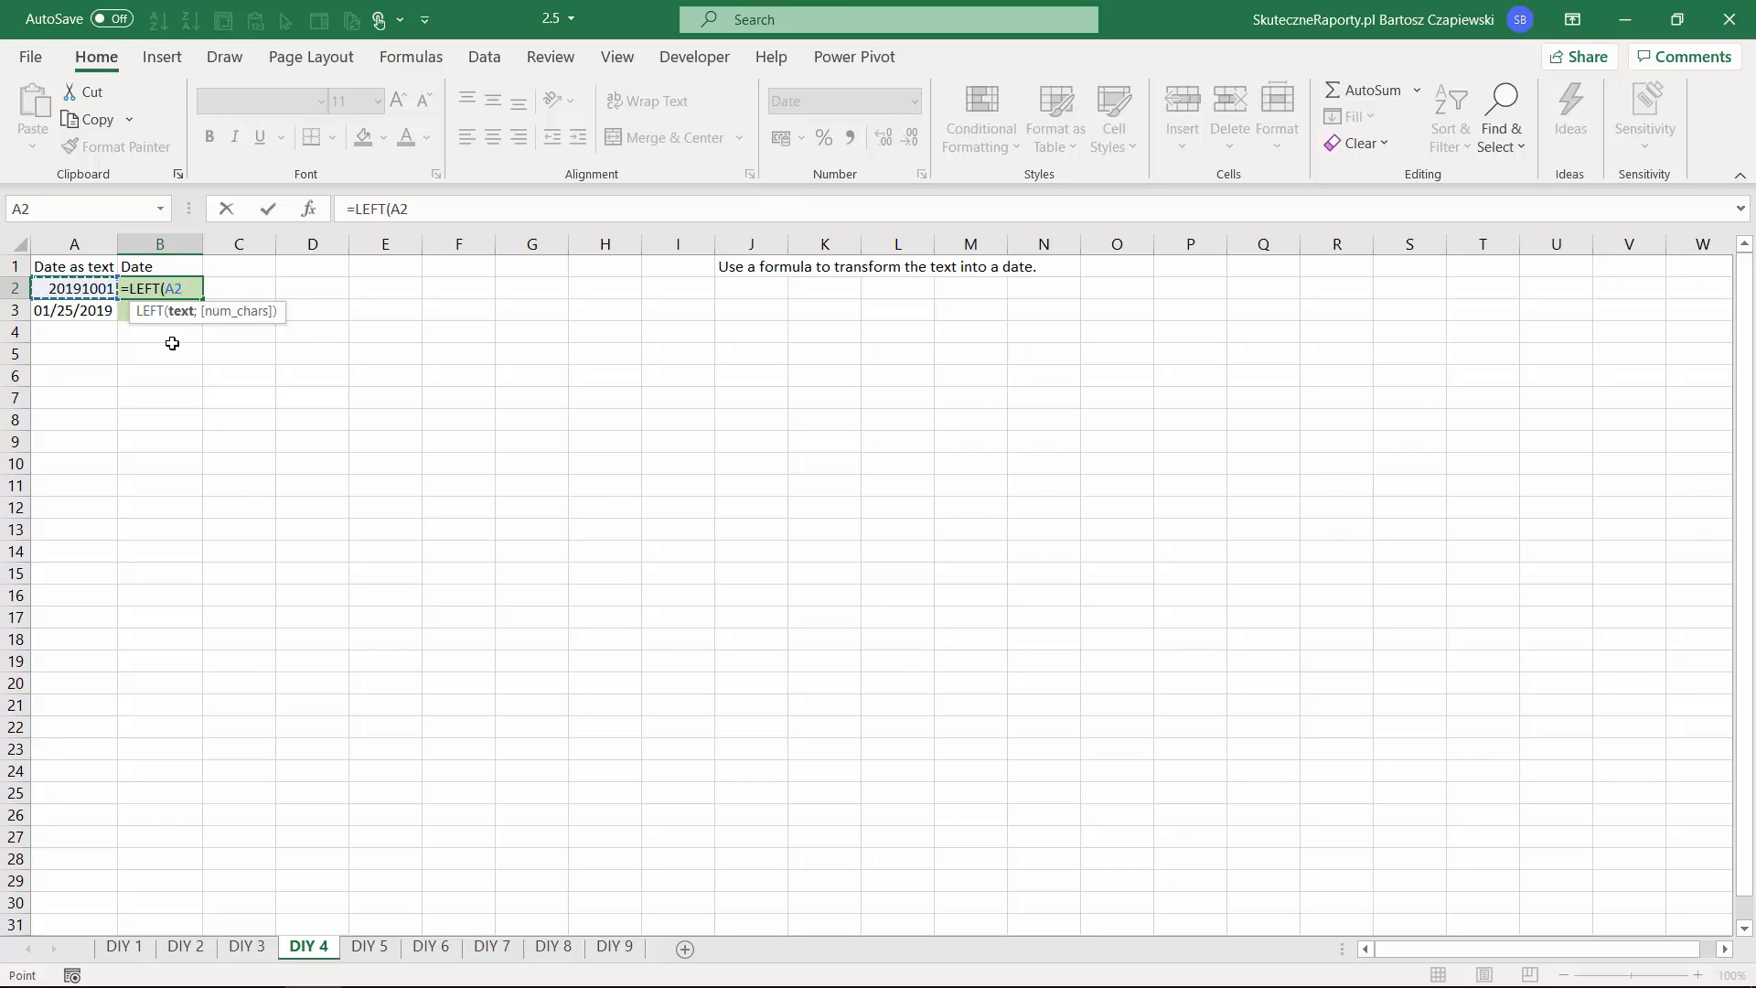
pyautogui.write(';4)')
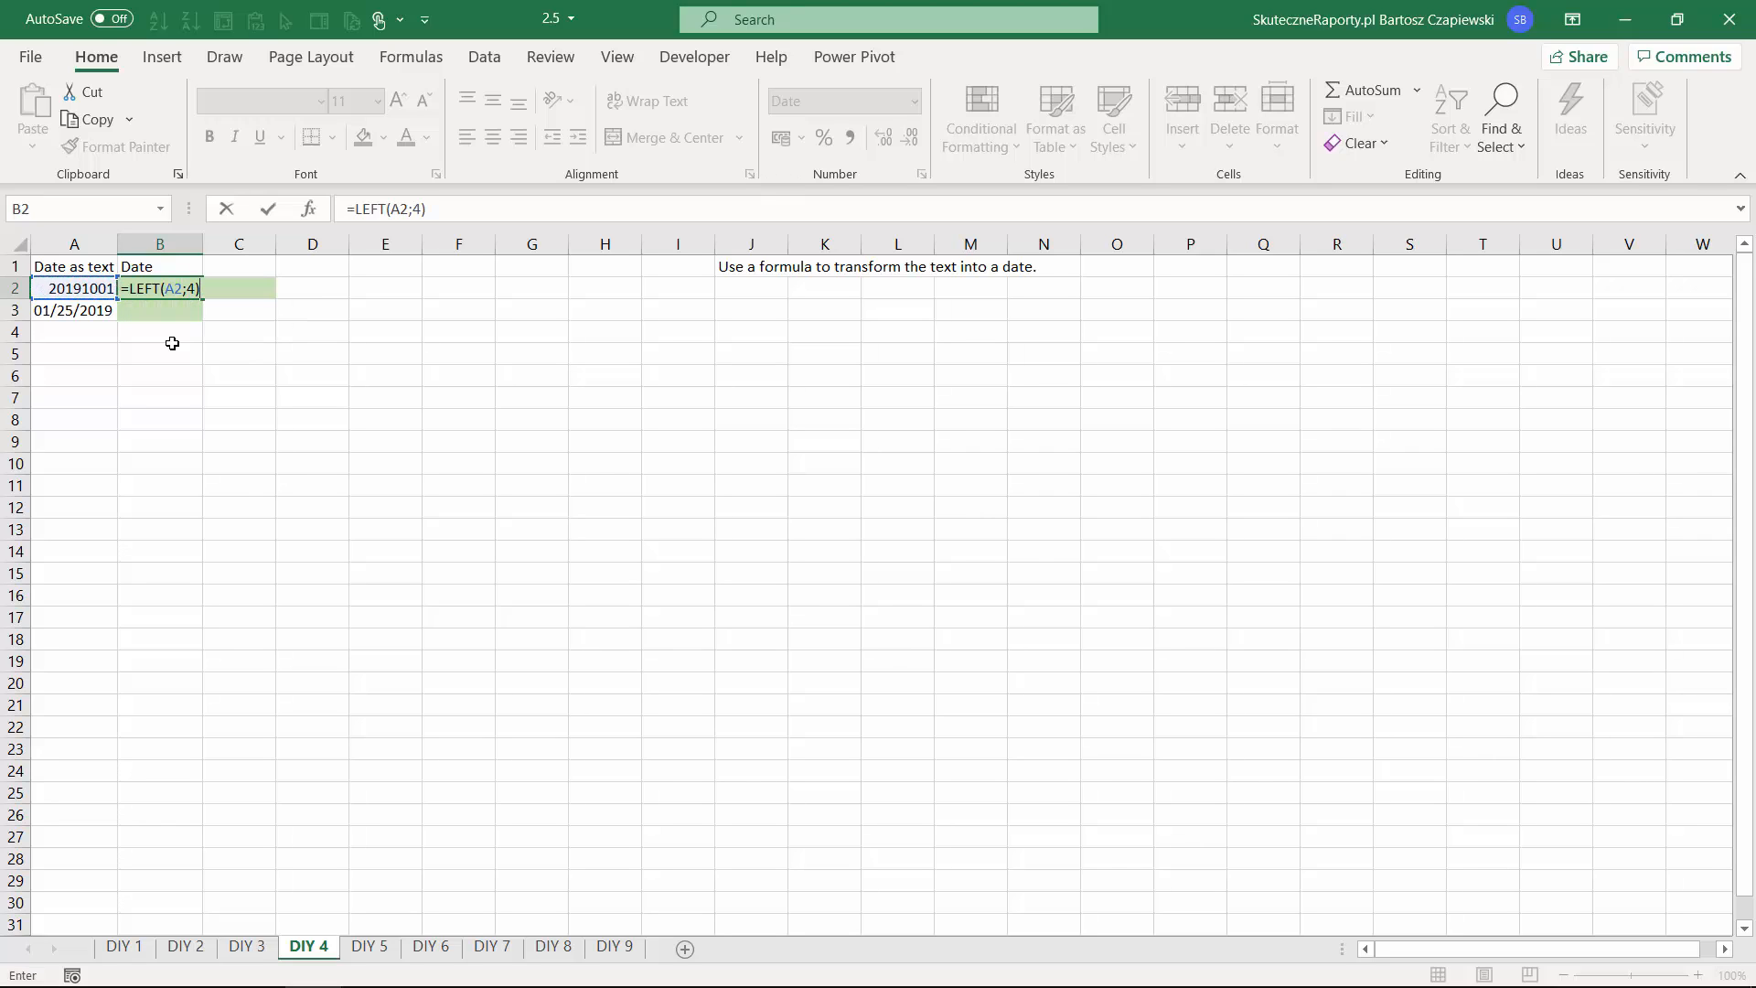
pyautogui.press('Return')
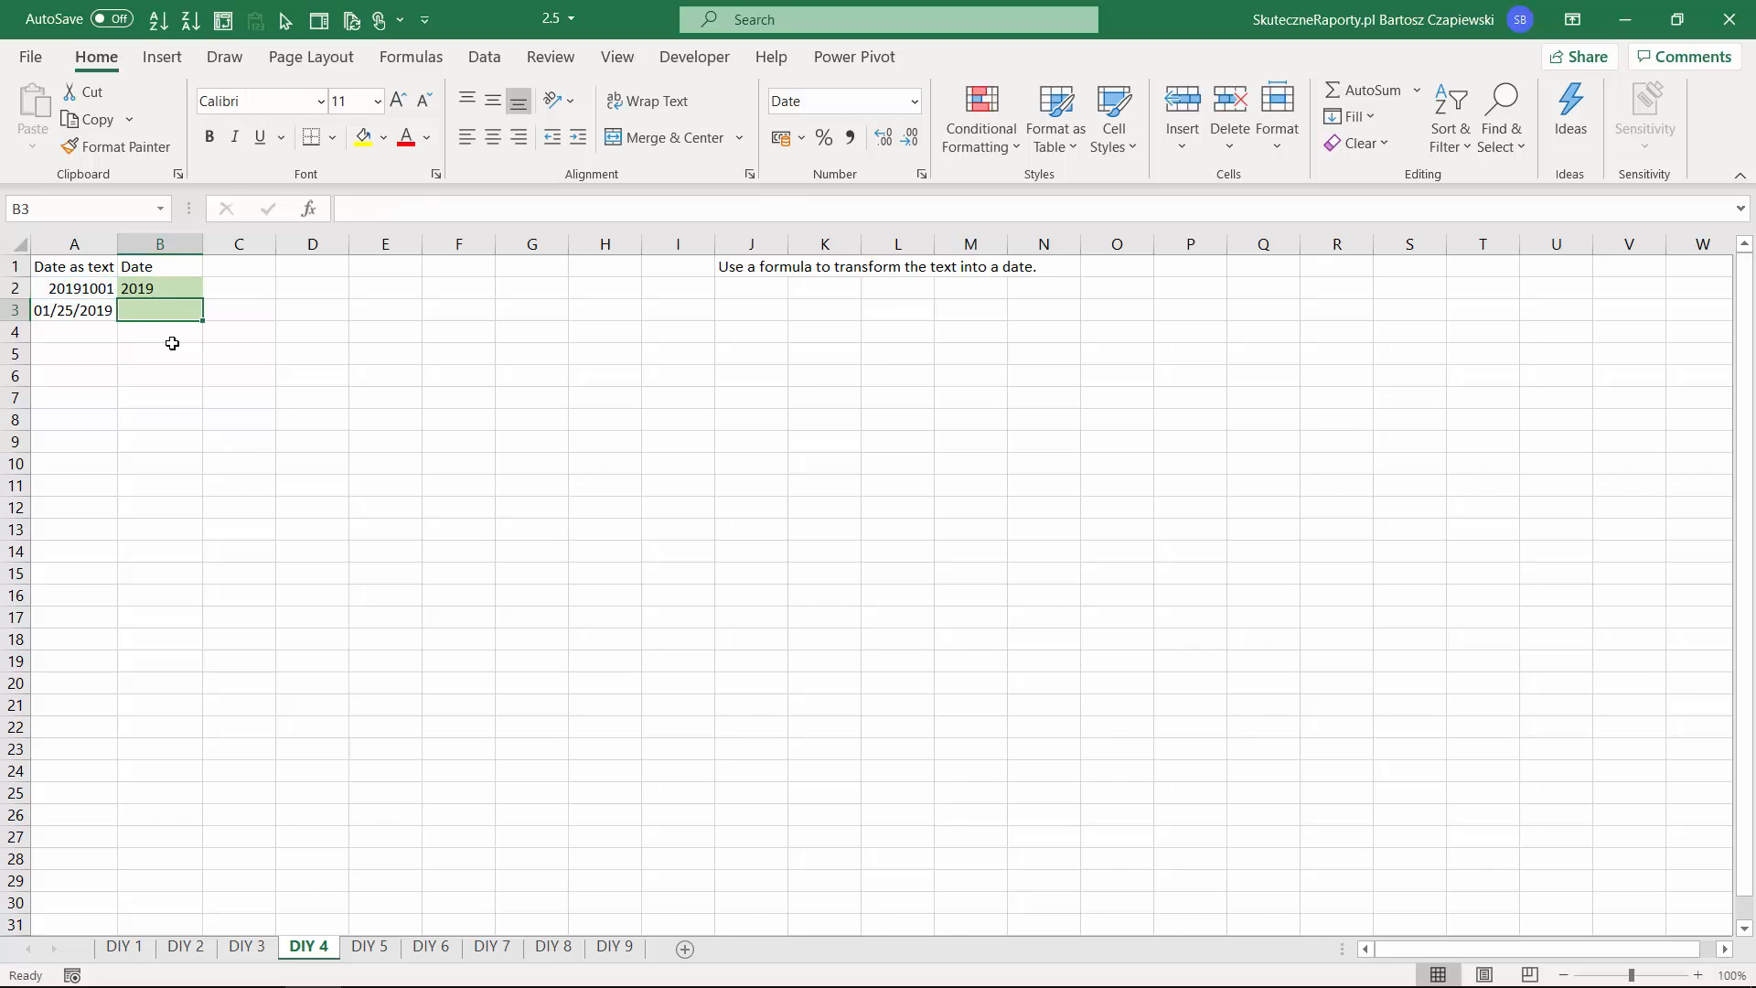
# Enter =MID(A2;5;2) in C2 to extract the month from the text date.
pyautogui.press('Up')
pyautogui.press('Right')
pyautogui.write('=')
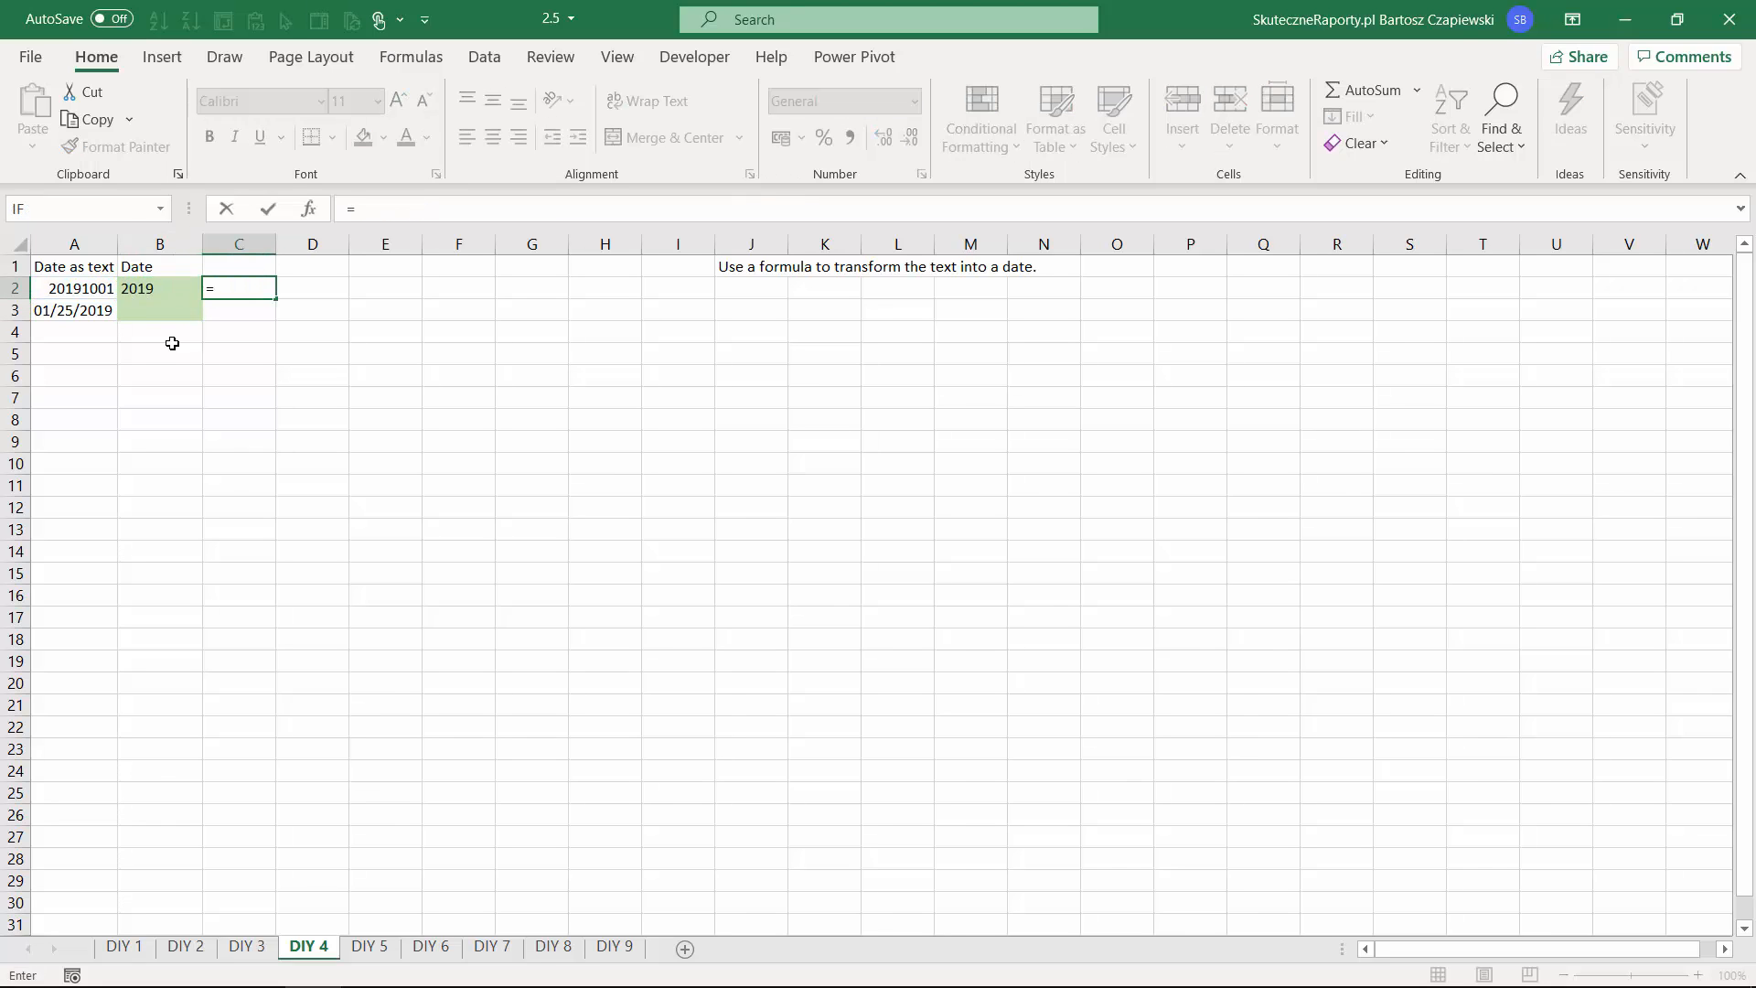
pyautogui.write('mid(')
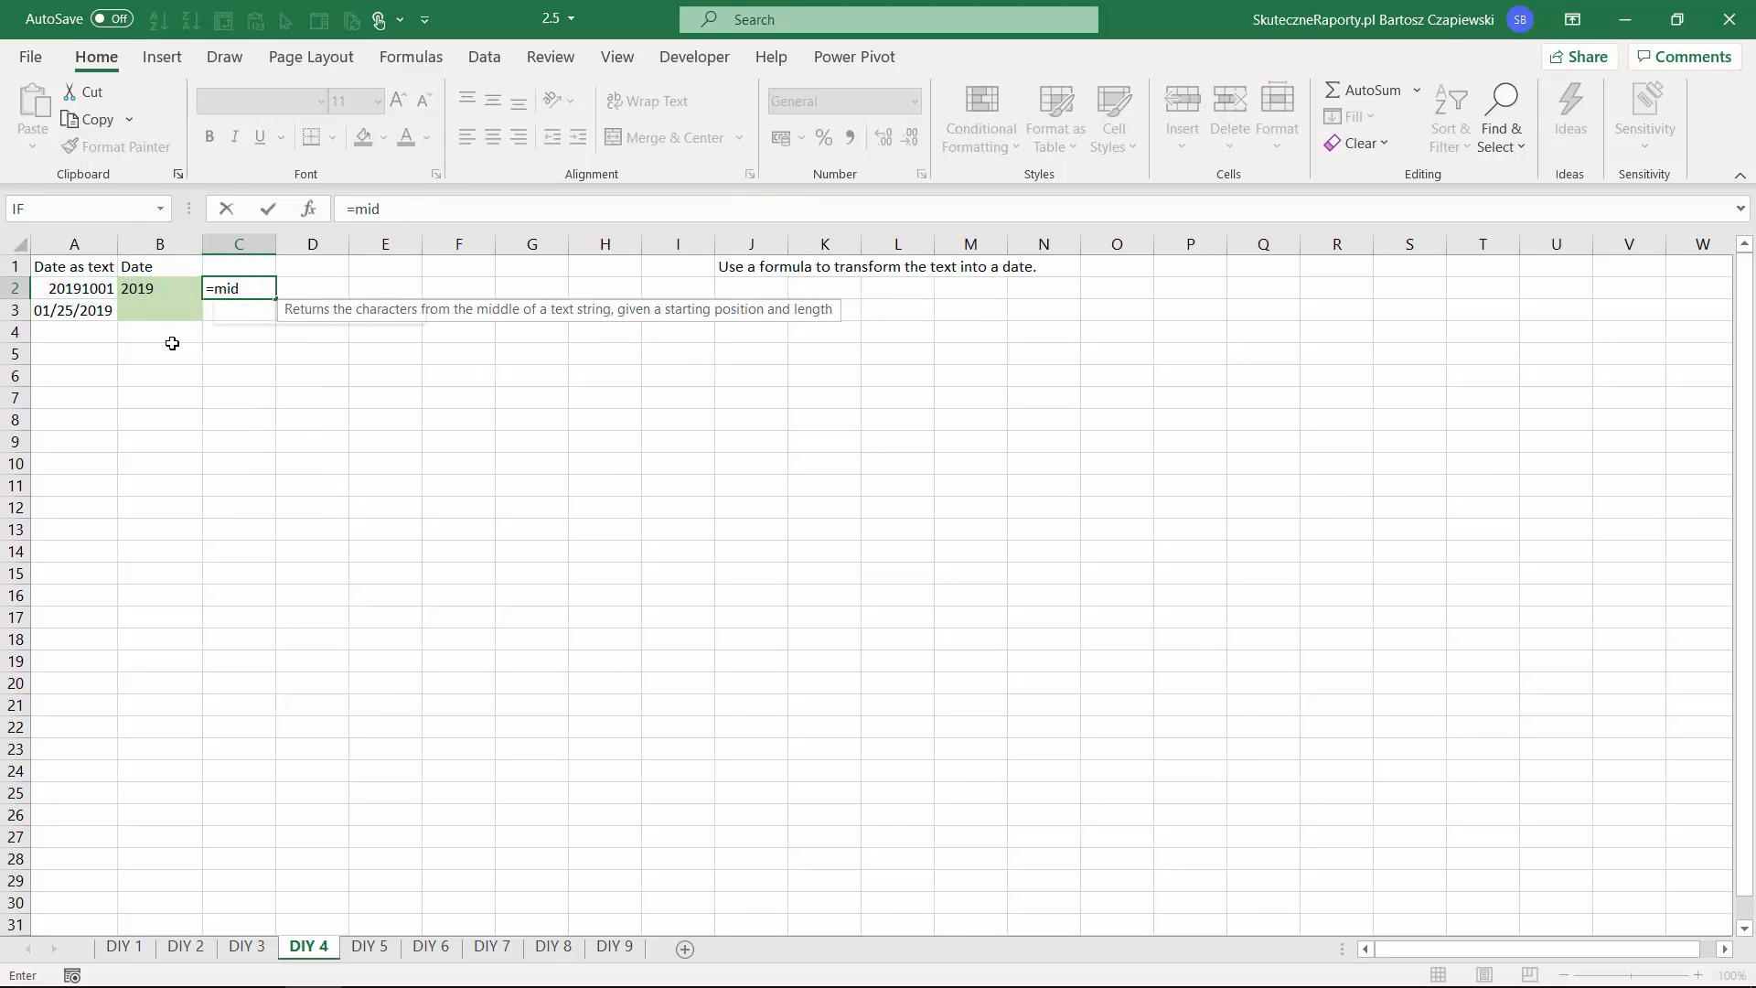
pyautogui.press('Left')
pyautogui.press('Left')
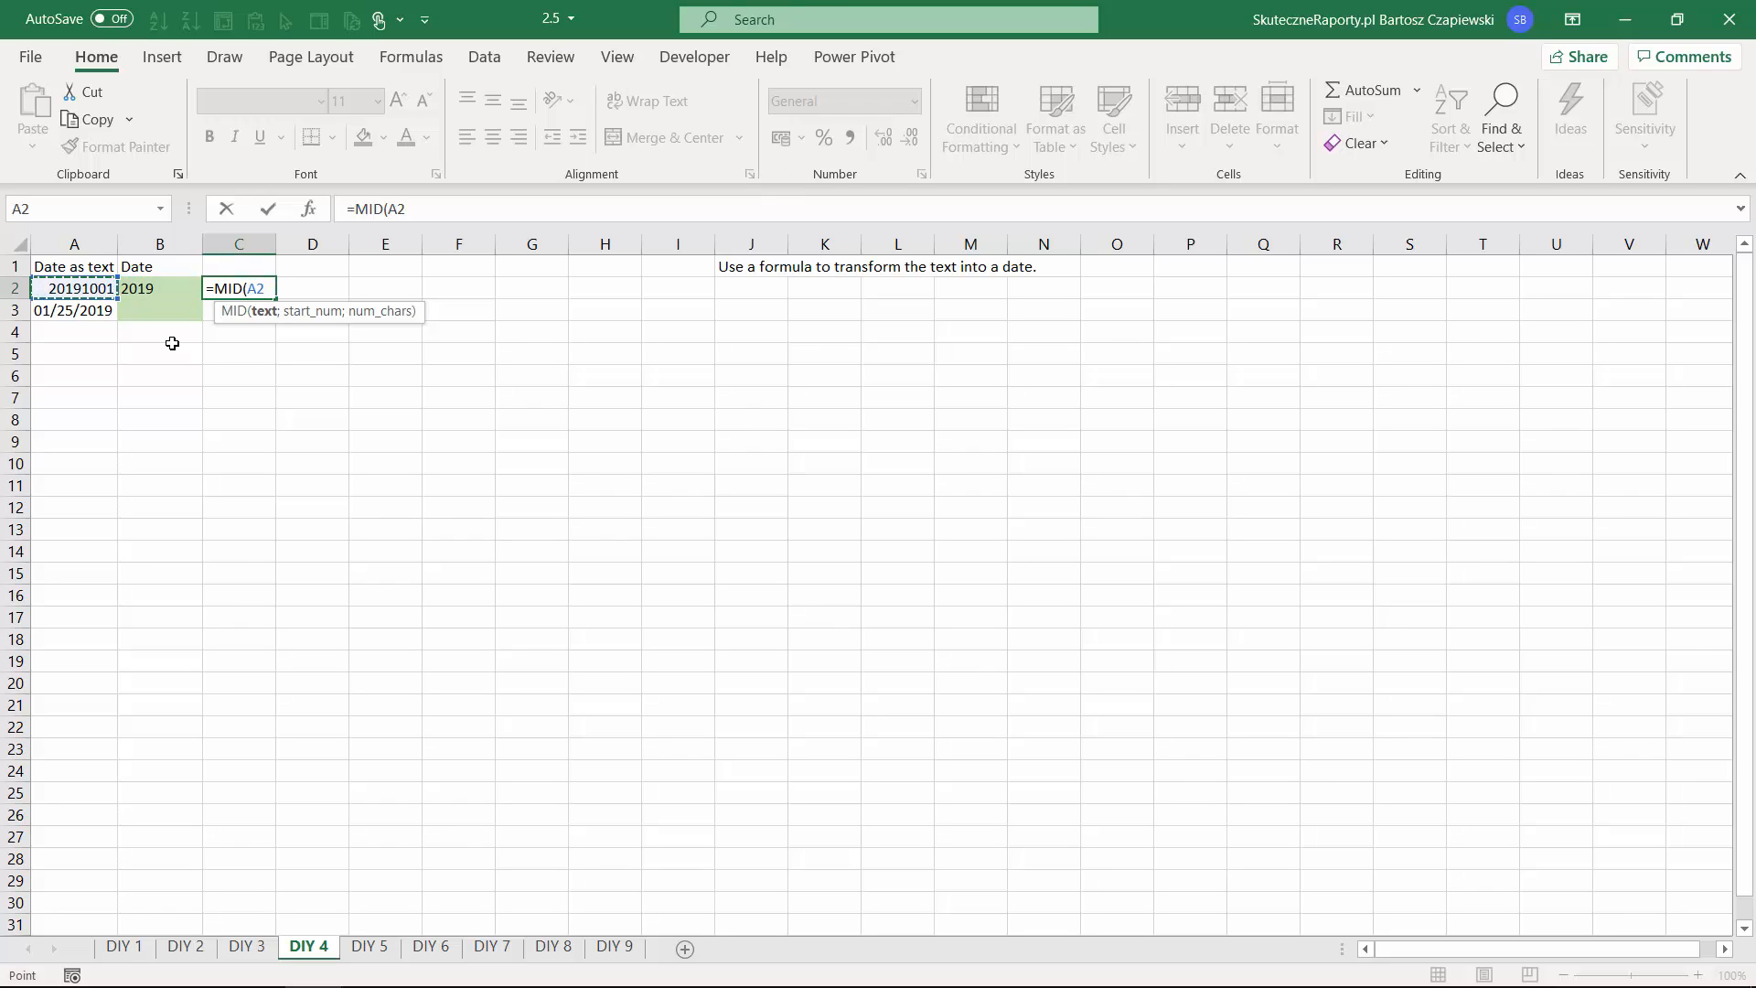
pyautogui.write(';')
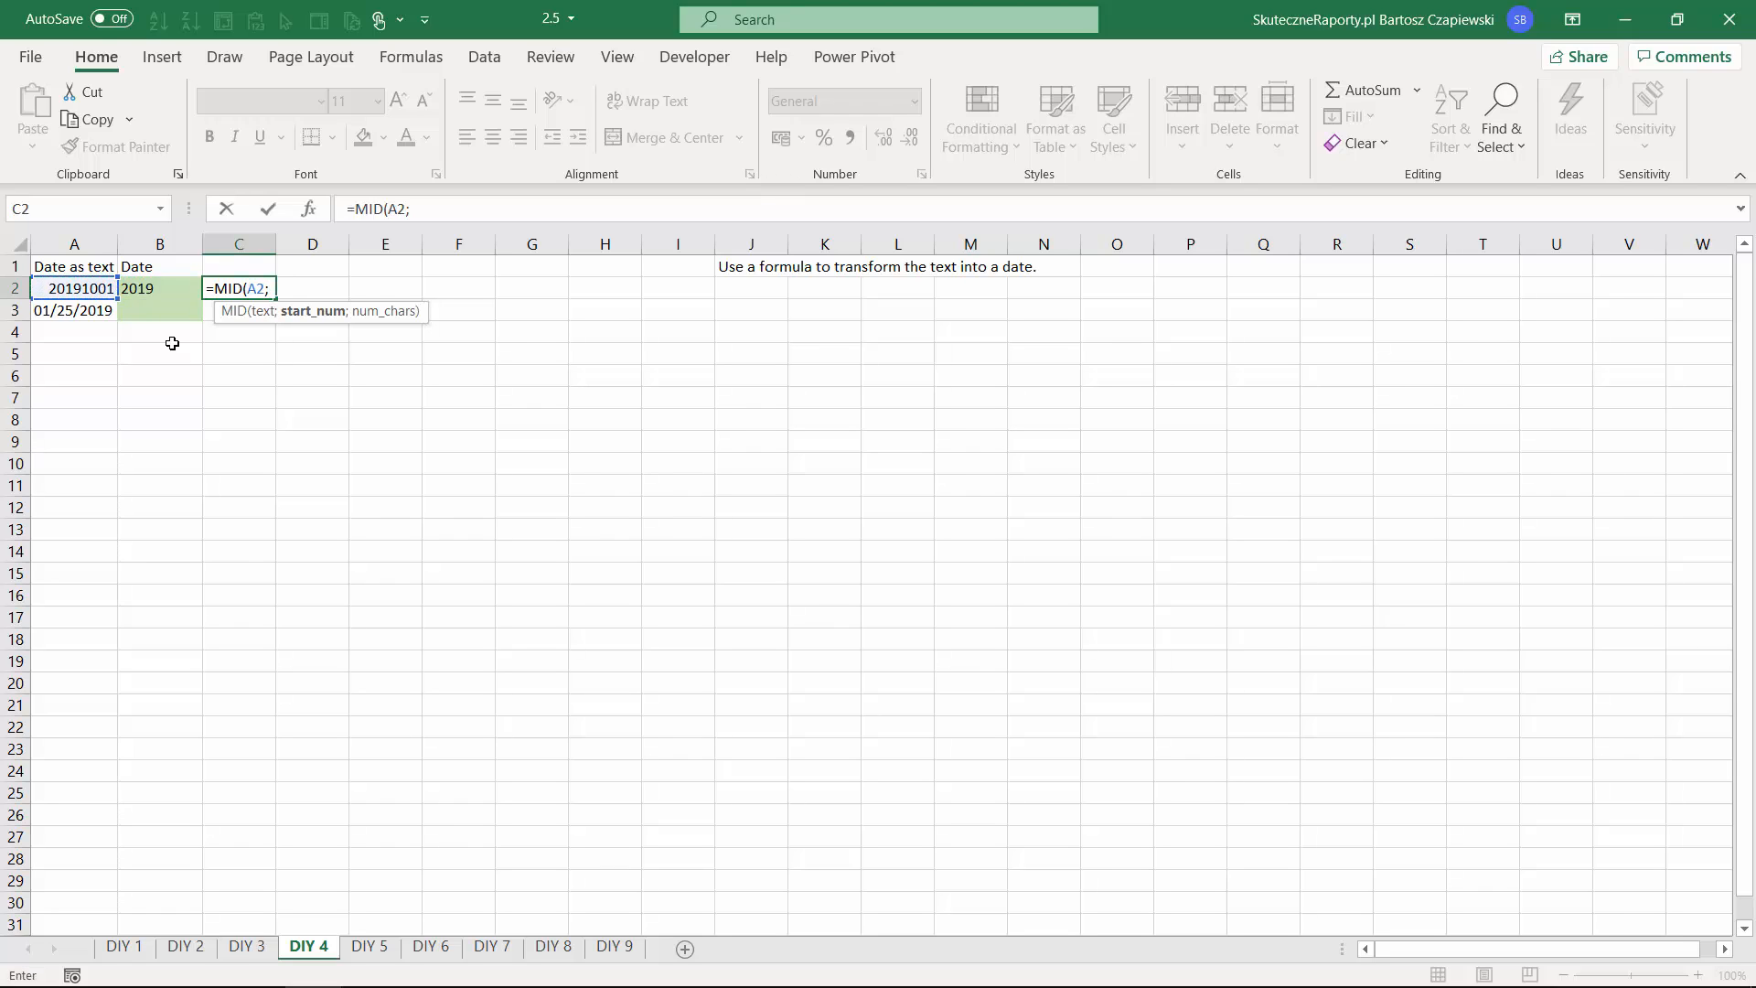
pyautogui.write('5;2)')
pyautogui.press('Tab')
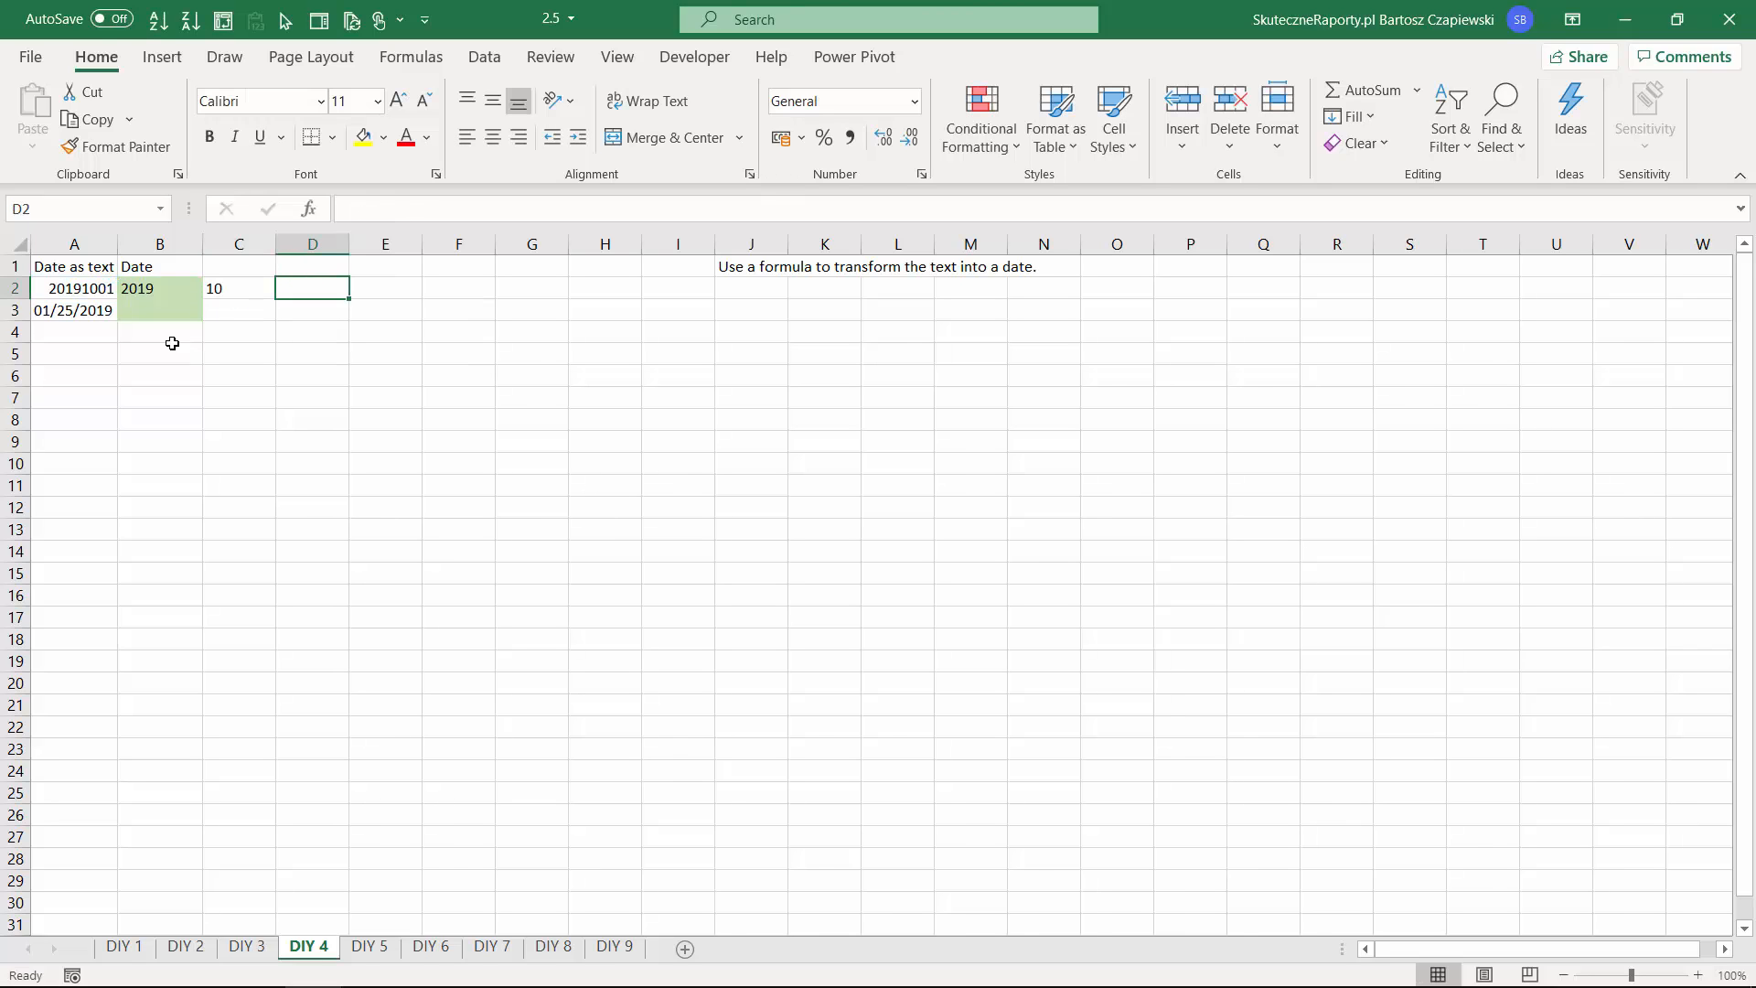
# Enter =RIGHT(A2;2) in D2 to extract the day from the text date.
pyautogui.write('=right')
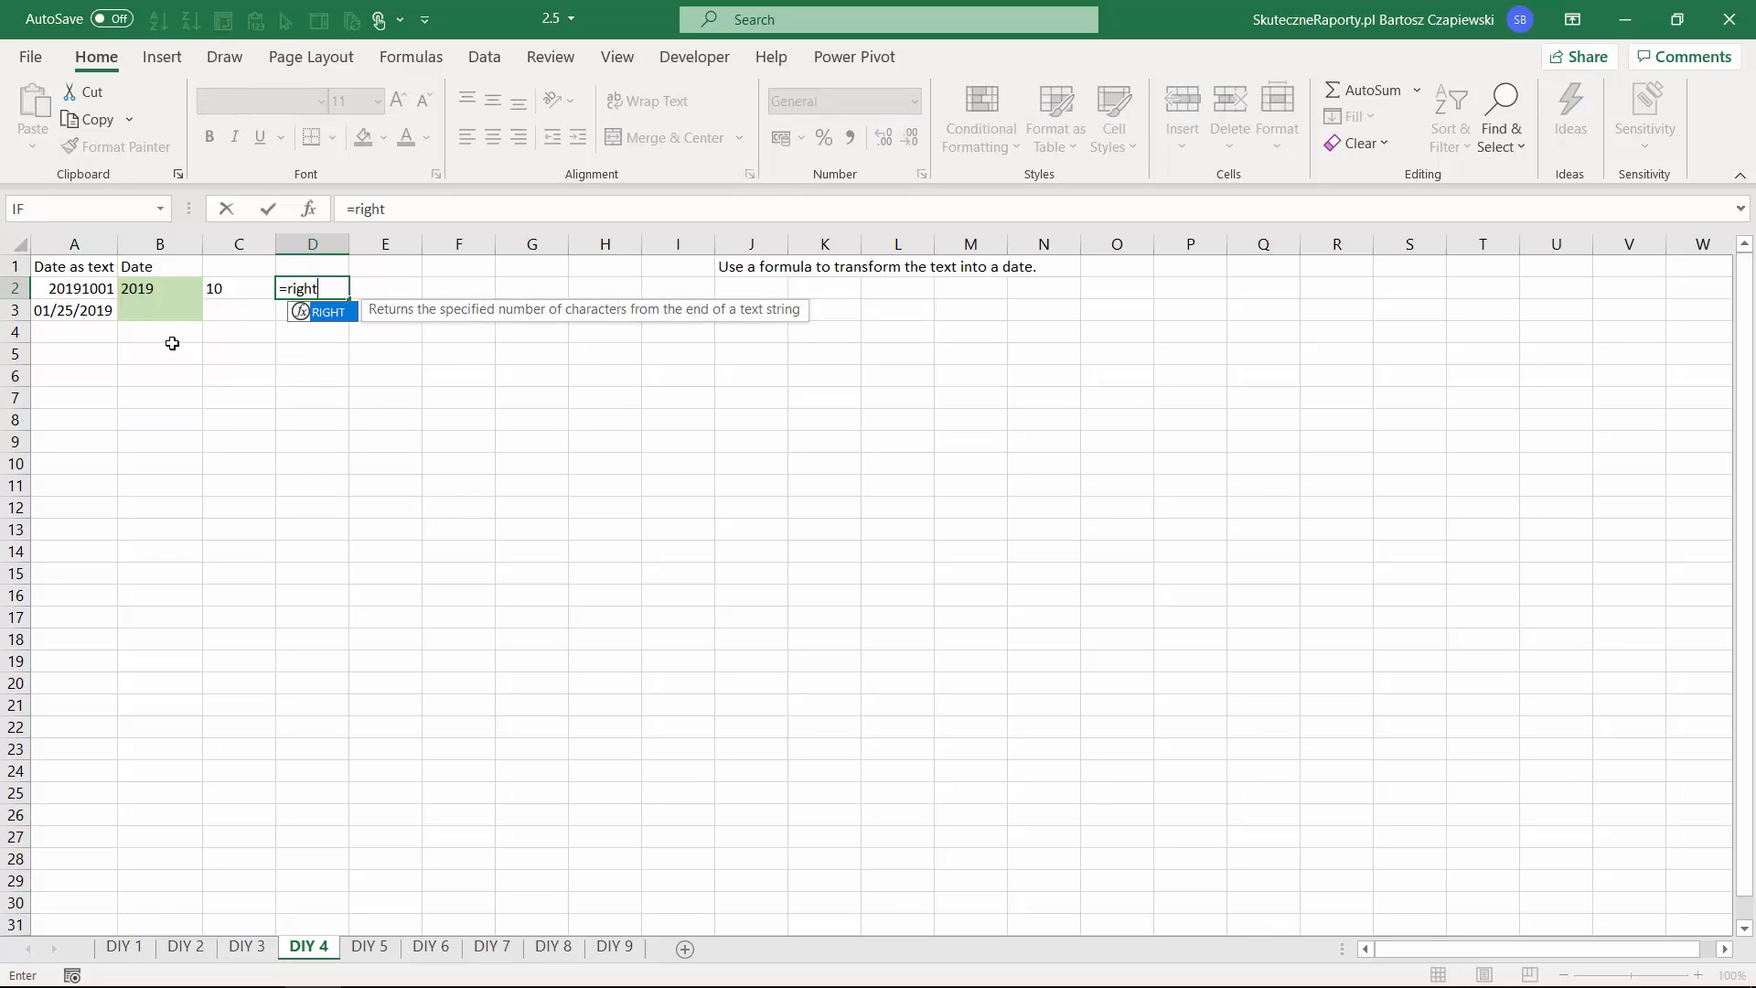
pyautogui.press('Tab')
pyautogui.press('Left')
pyautogui.press('Left')
pyautogui.press('Left')
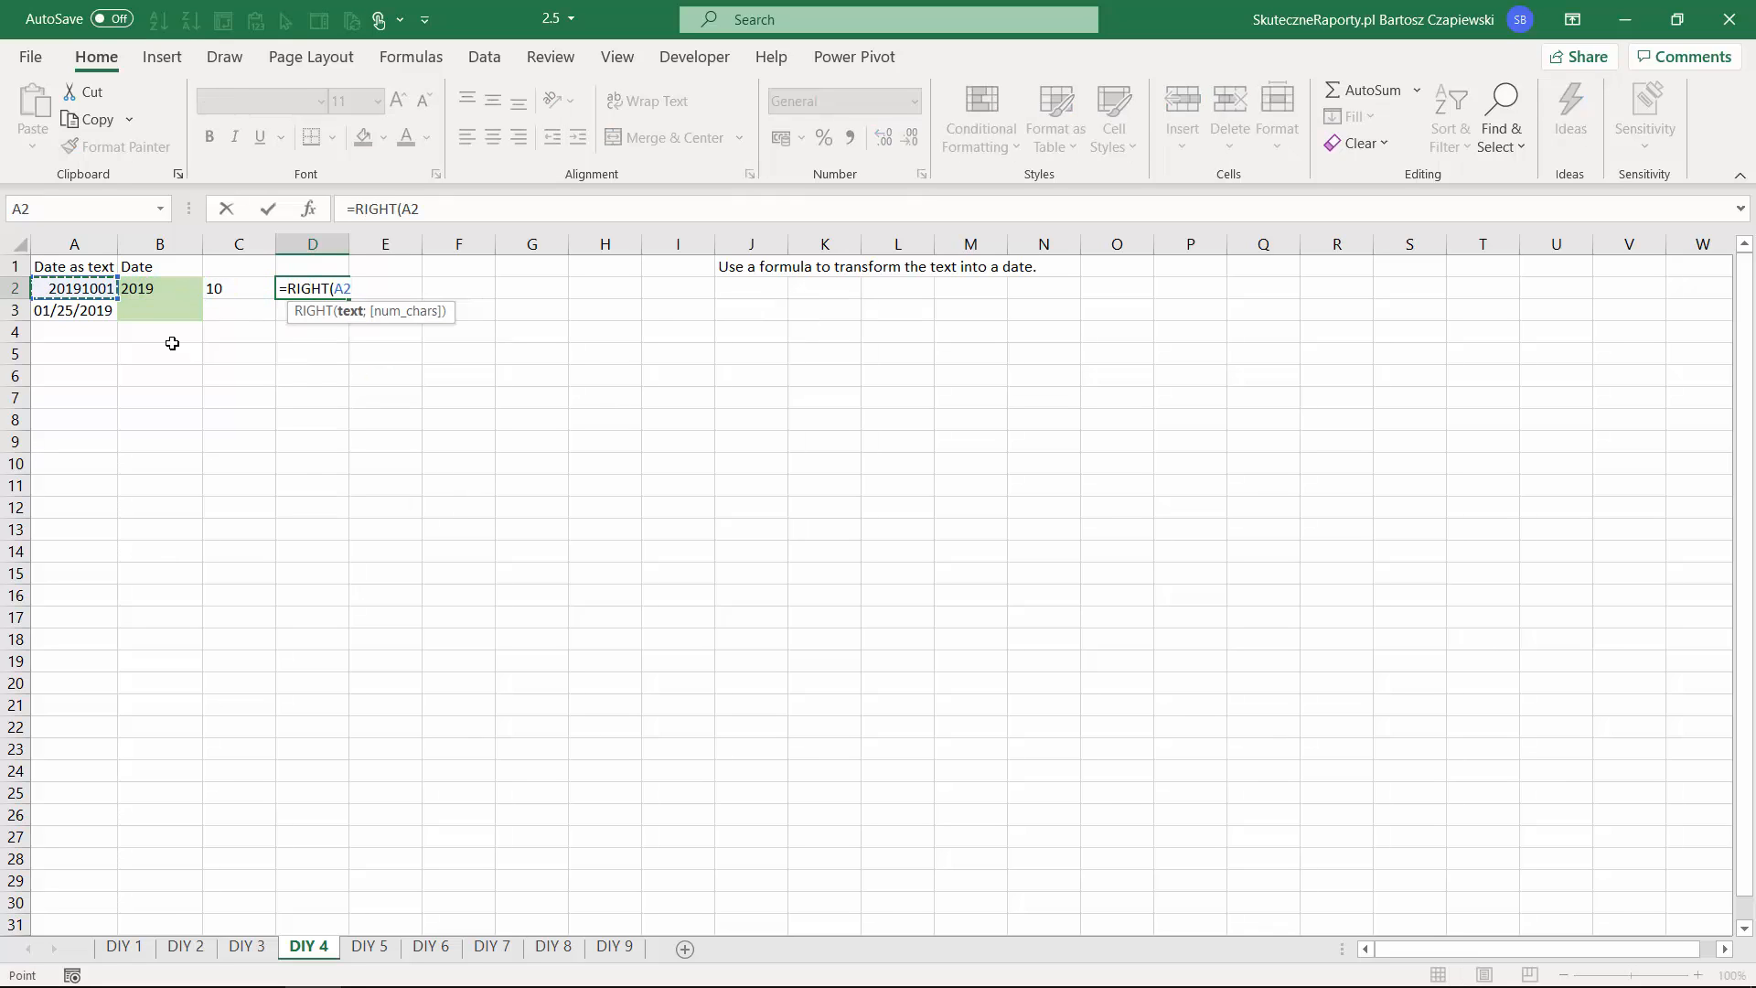
pyautogui.write(';')
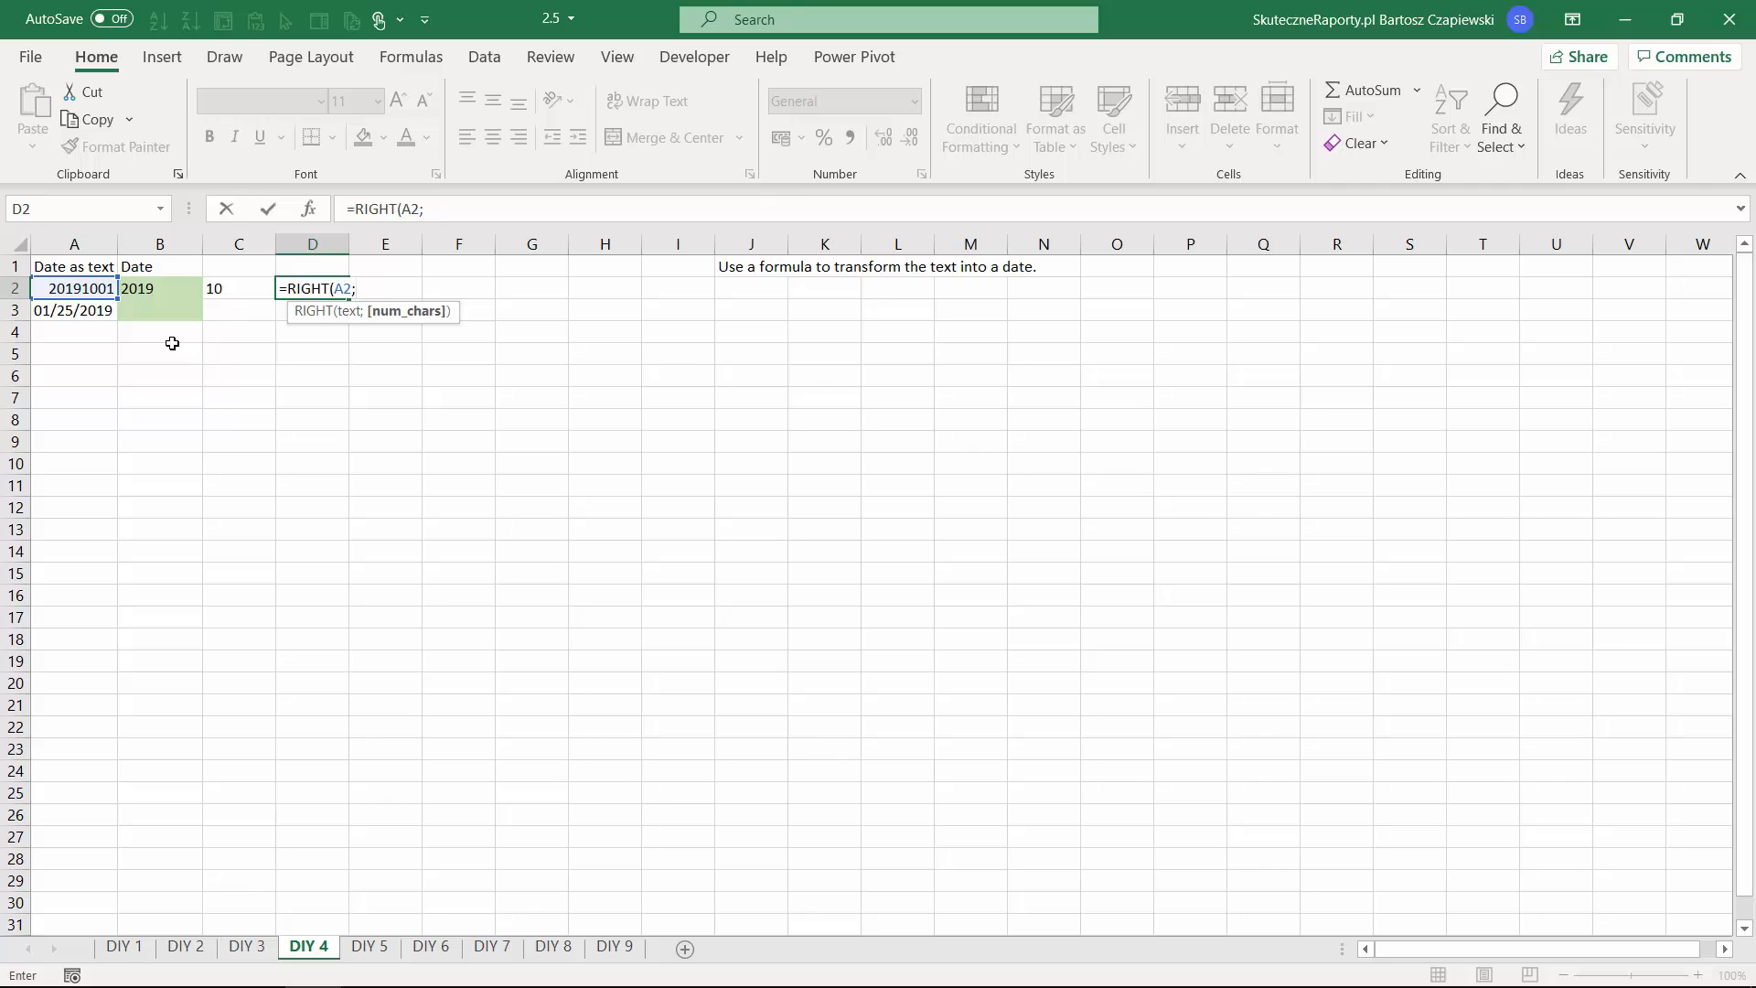
pyautogui.write('2)')
pyautogui.press('Return')
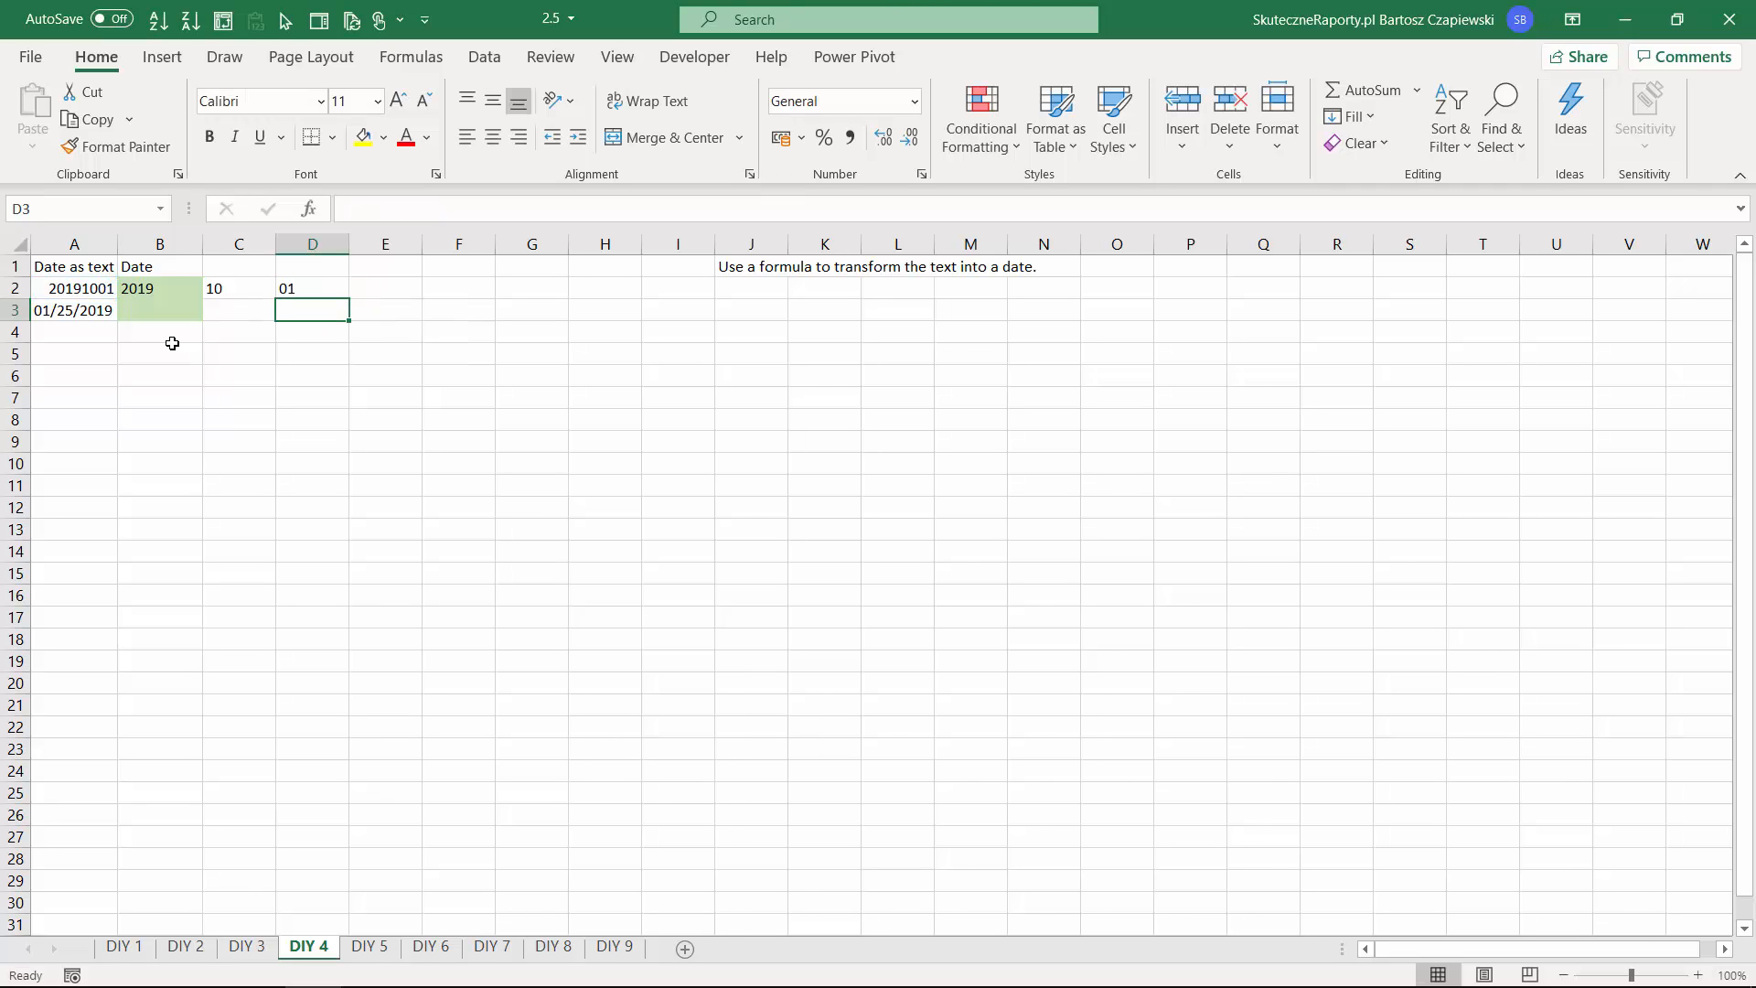
# Combine the year, month and day parts into a date in E2 with =DATE(B2;C2;D2).
pyautogui.press('Up')
pyautogui.press('Right')
pyautogui.write('=')
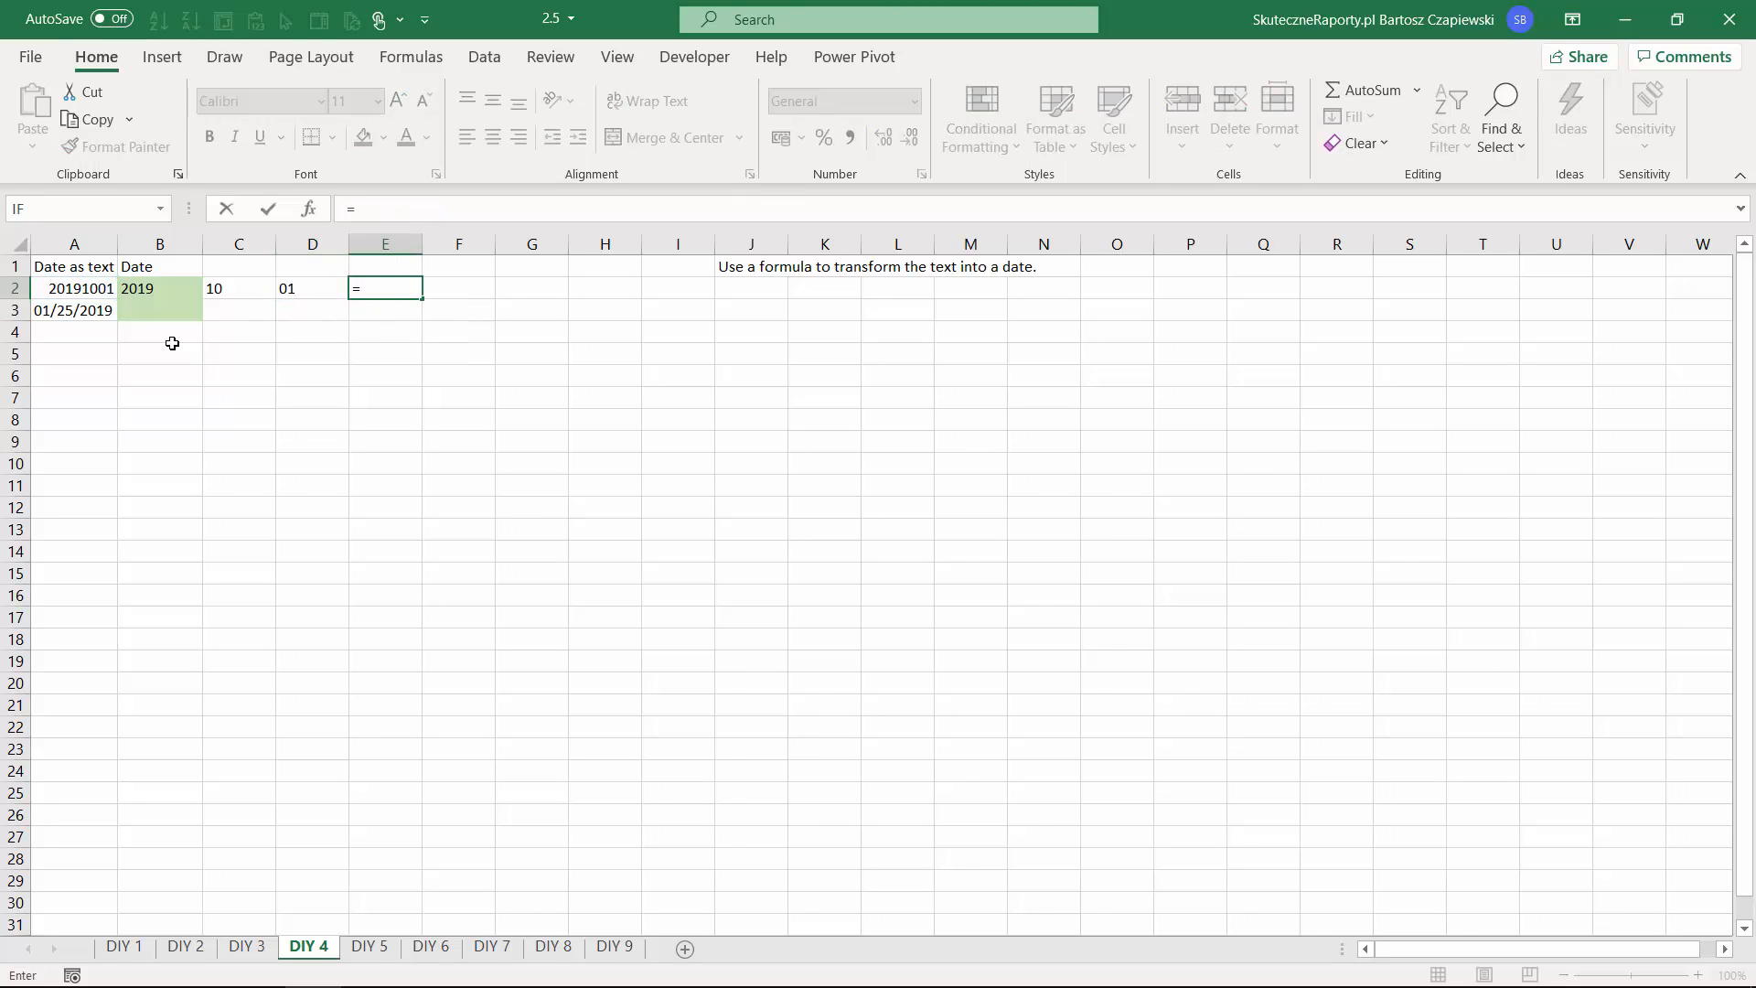
pyautogui.write('date')
pyautogui.press('Tab')
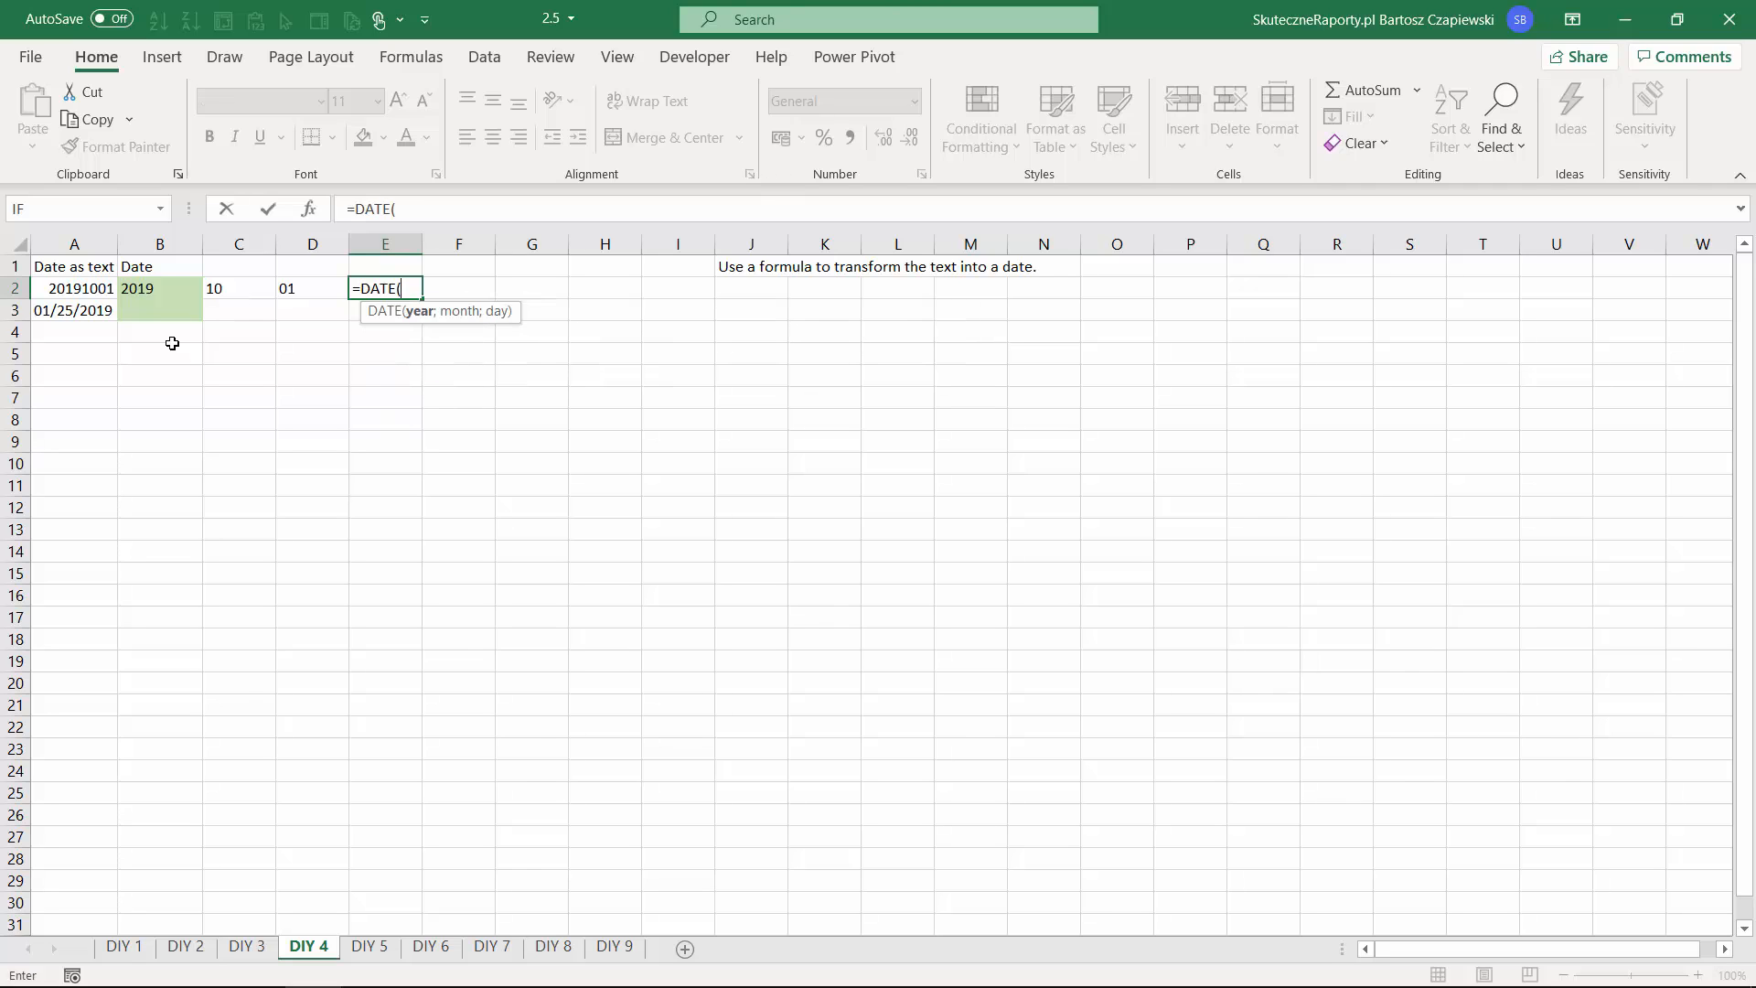
pyautogui.press('Left')
pyautogui.press('Left')
pyautogui.press('Left')
pyautogui.write(';')
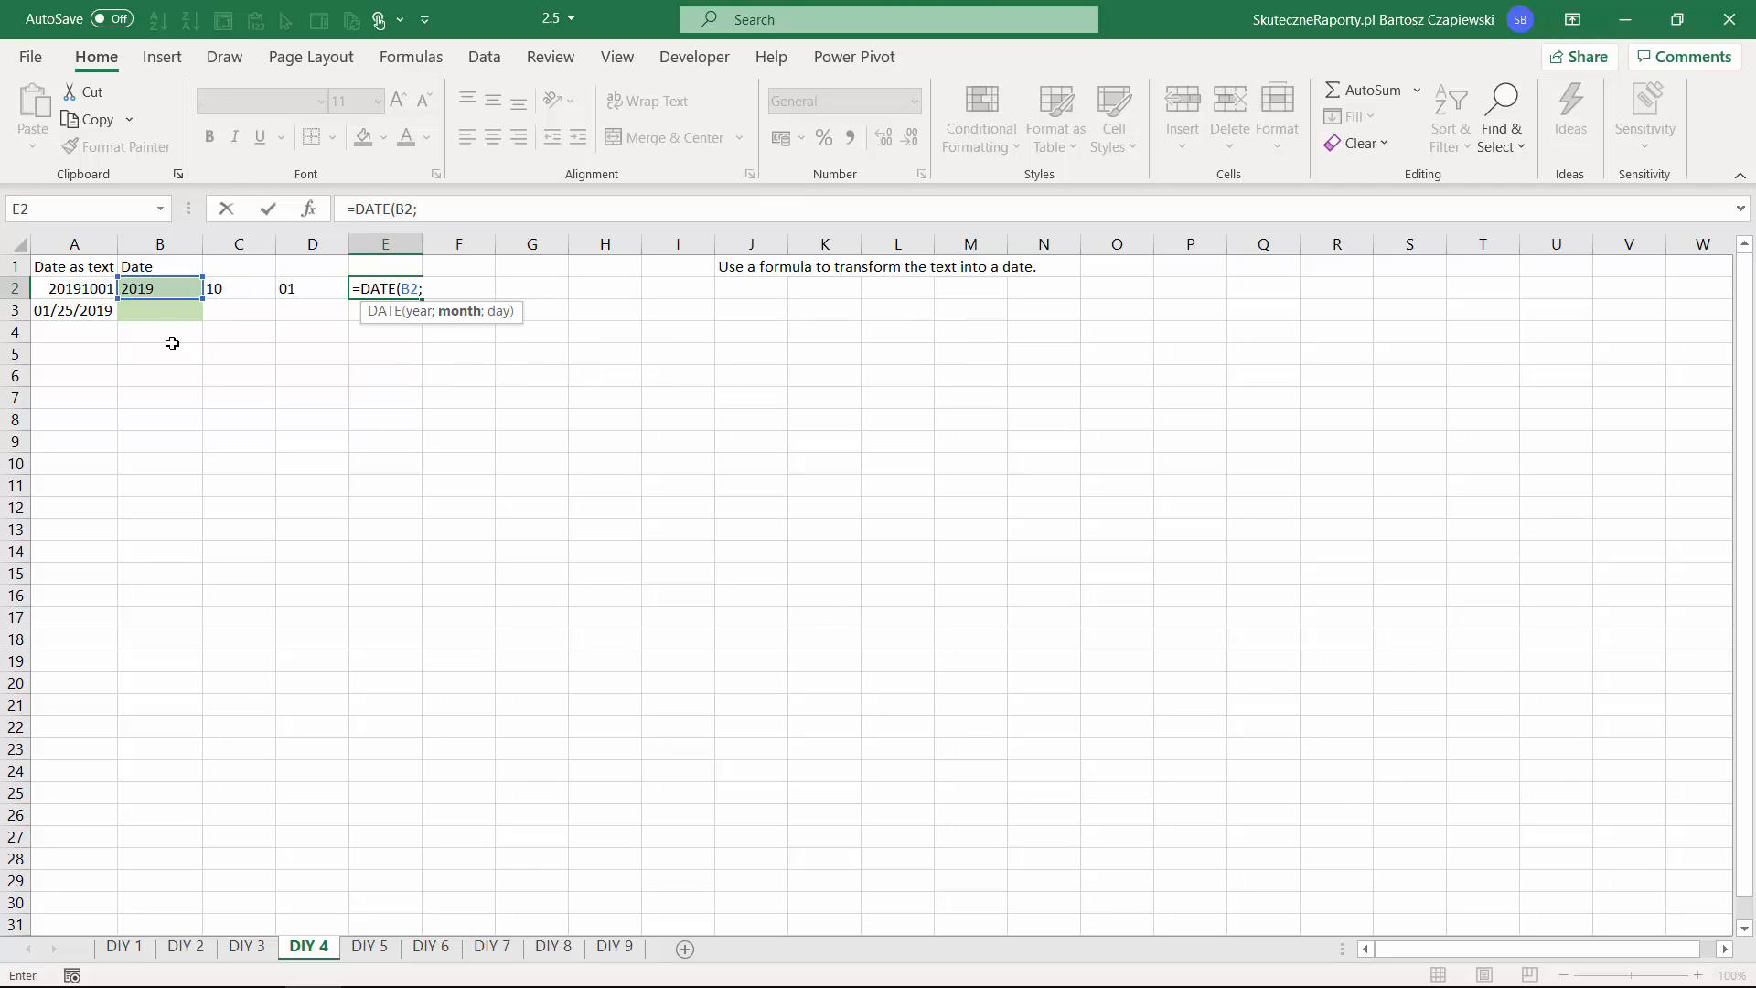
pyautogui.press('Left')
pyautogui.press('Left')
pyautogui.write(';')
pyautogui.press('Left')
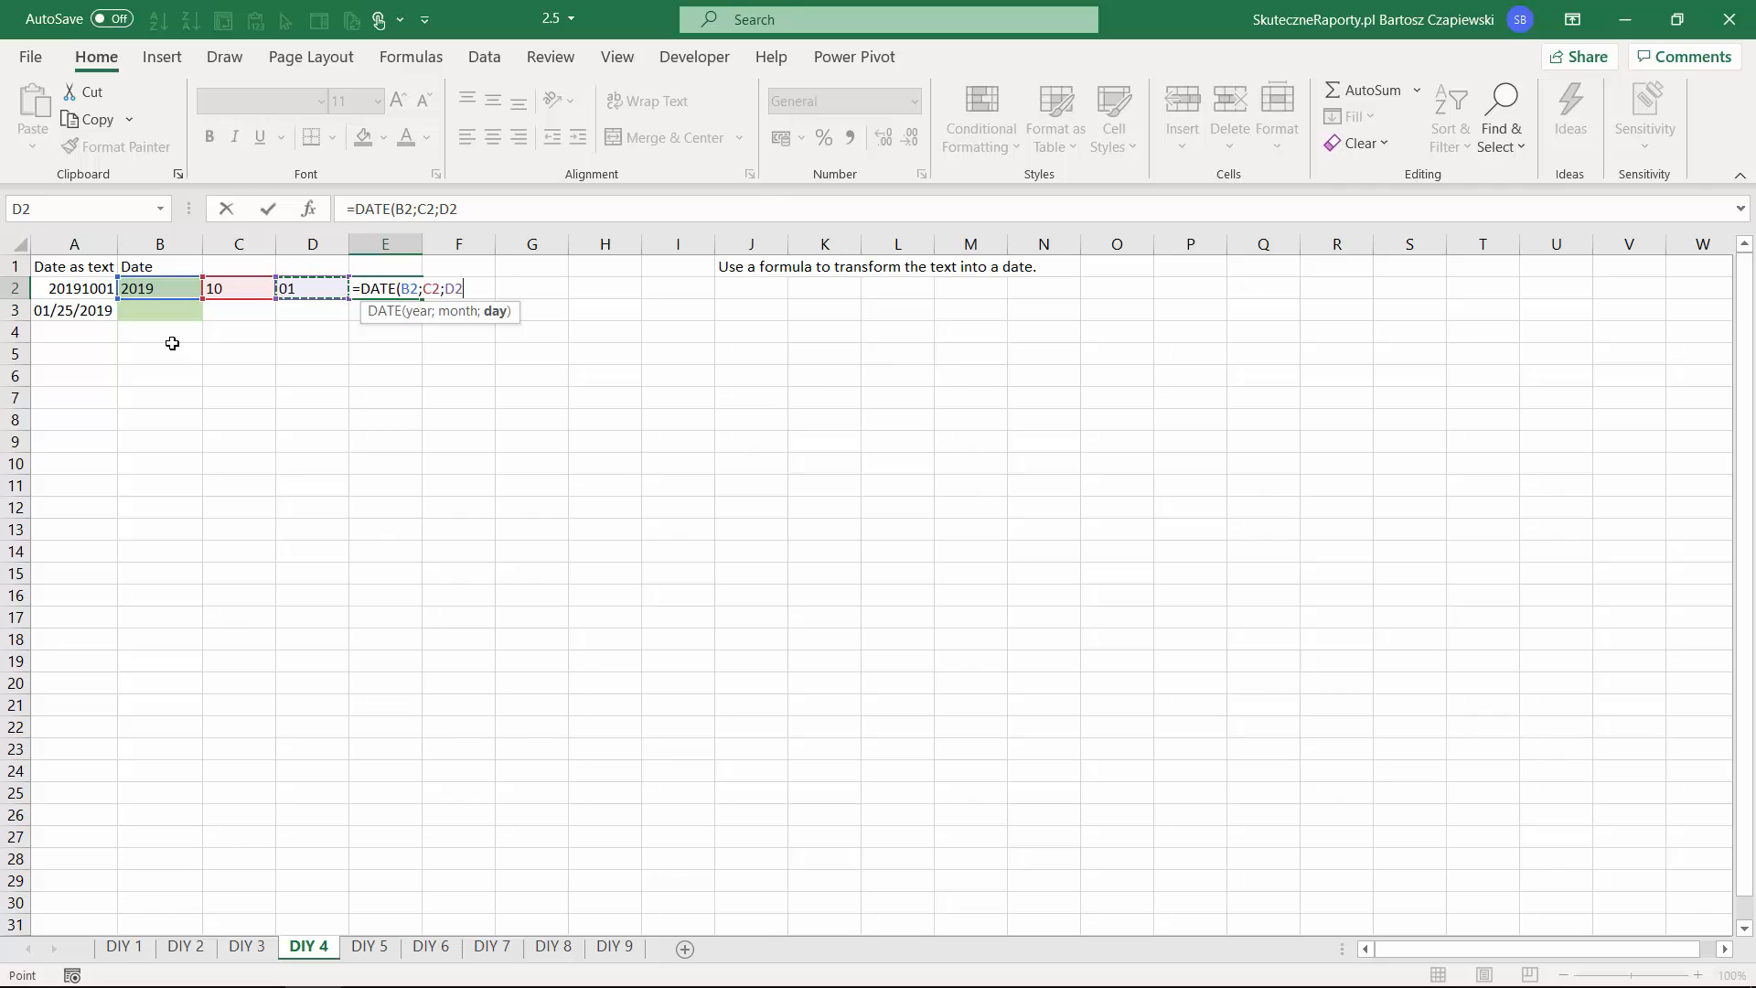
pyautogui.press('Return')
pyautogui.press('Up')
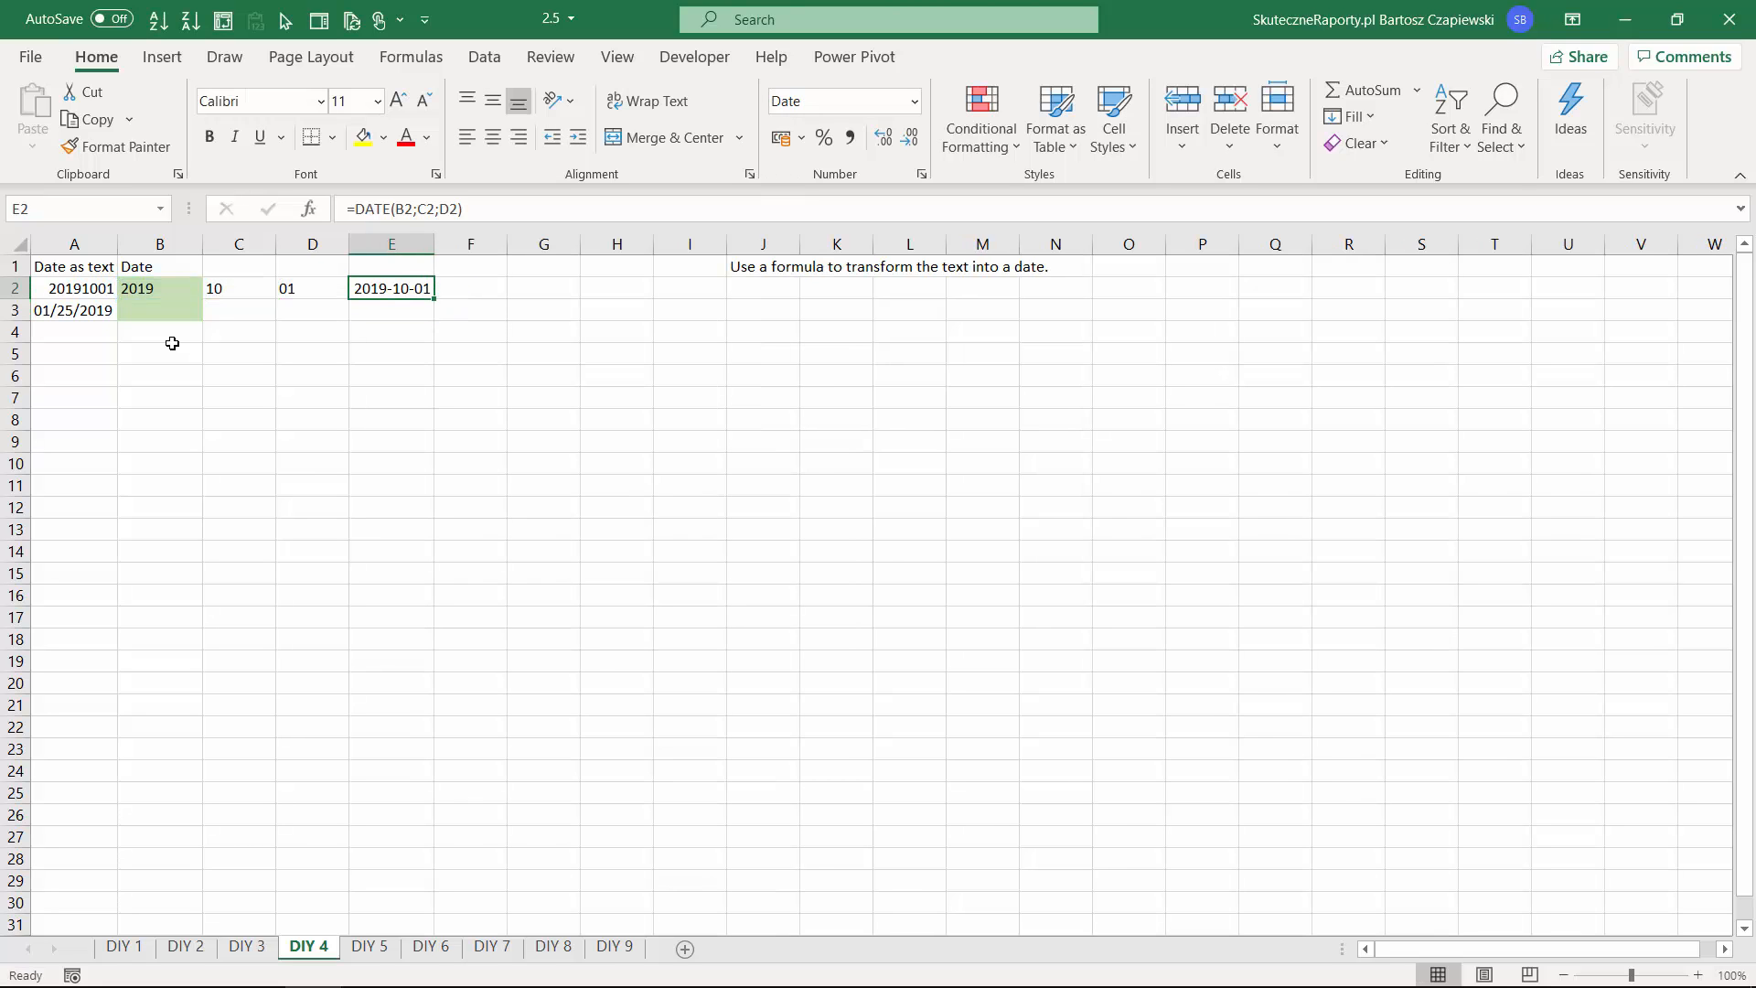
# Move the helper formulas in B2:E2 one column over to C2:F2, leaving B2 empty.
pyautogui.press('Right')
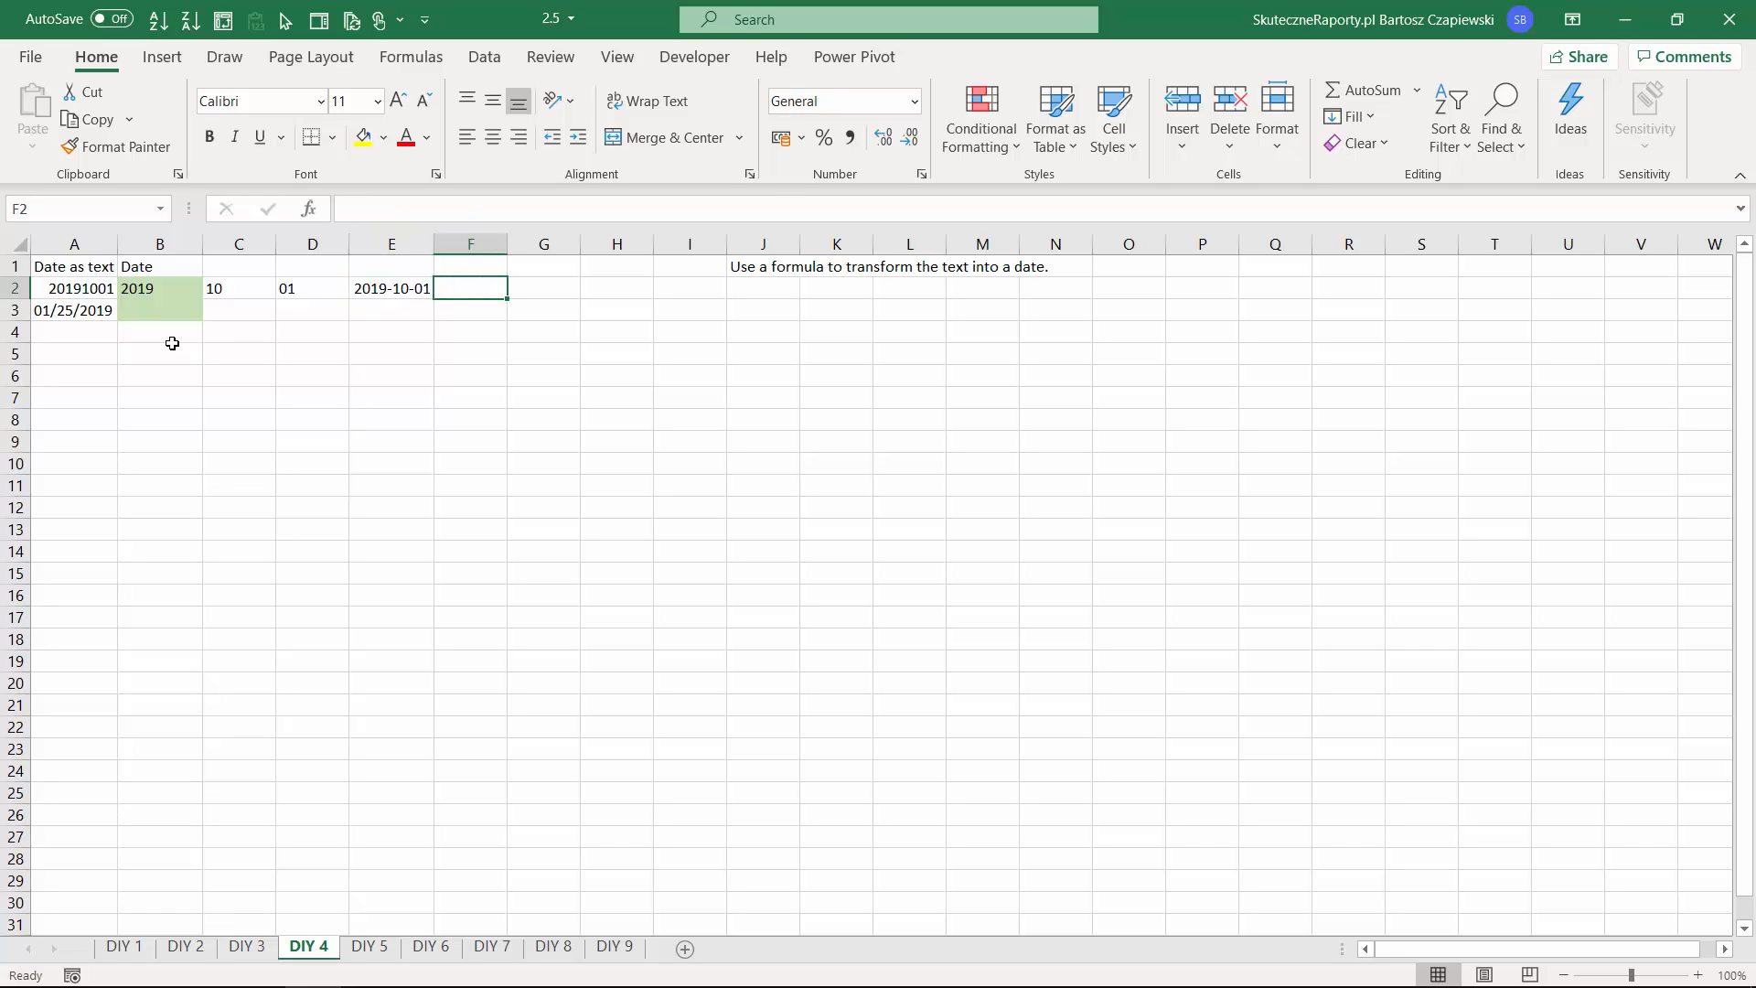
pyautogui.press('Left')
pyautogui.press('Left')
pyautogui.press('Left')
pyautogui.press('Left')
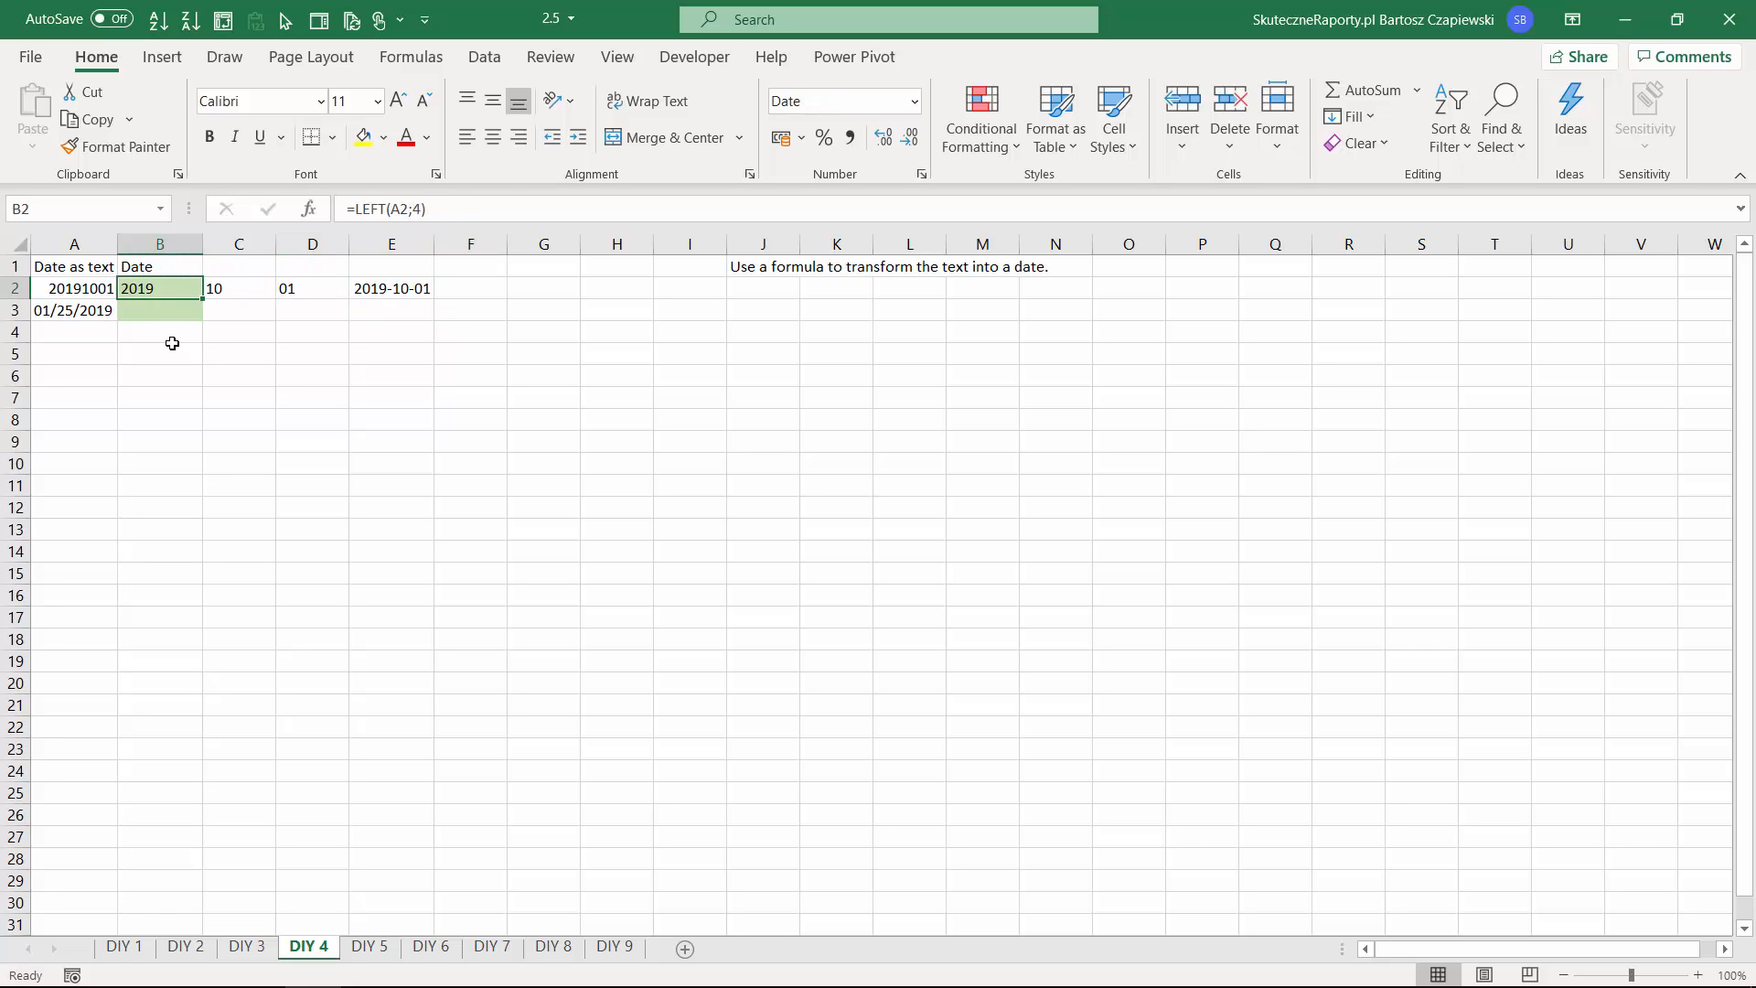
pyautogui.hotkey('shift', 'Right')
pyautogui.hotkey('shift', 'Right')
pyautogui.hotkey('shift', 'Right')
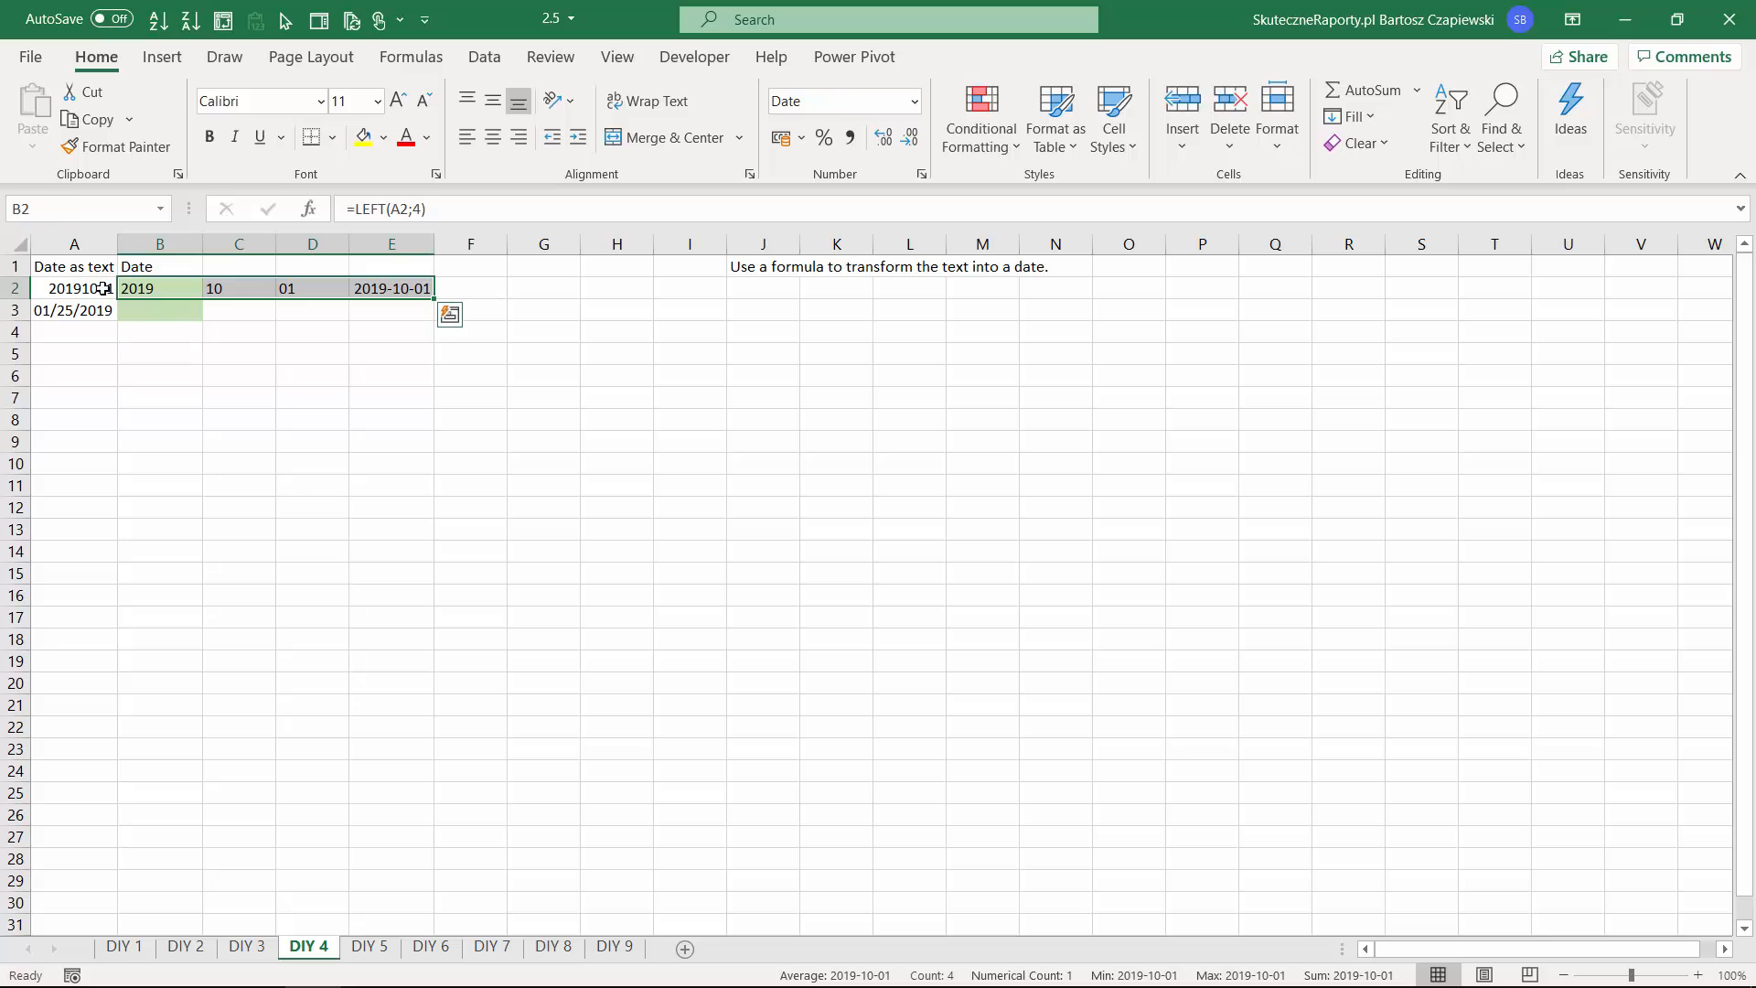
pyautogui.moveTo(286, 307); pyautogui.dragTo(362, 307)
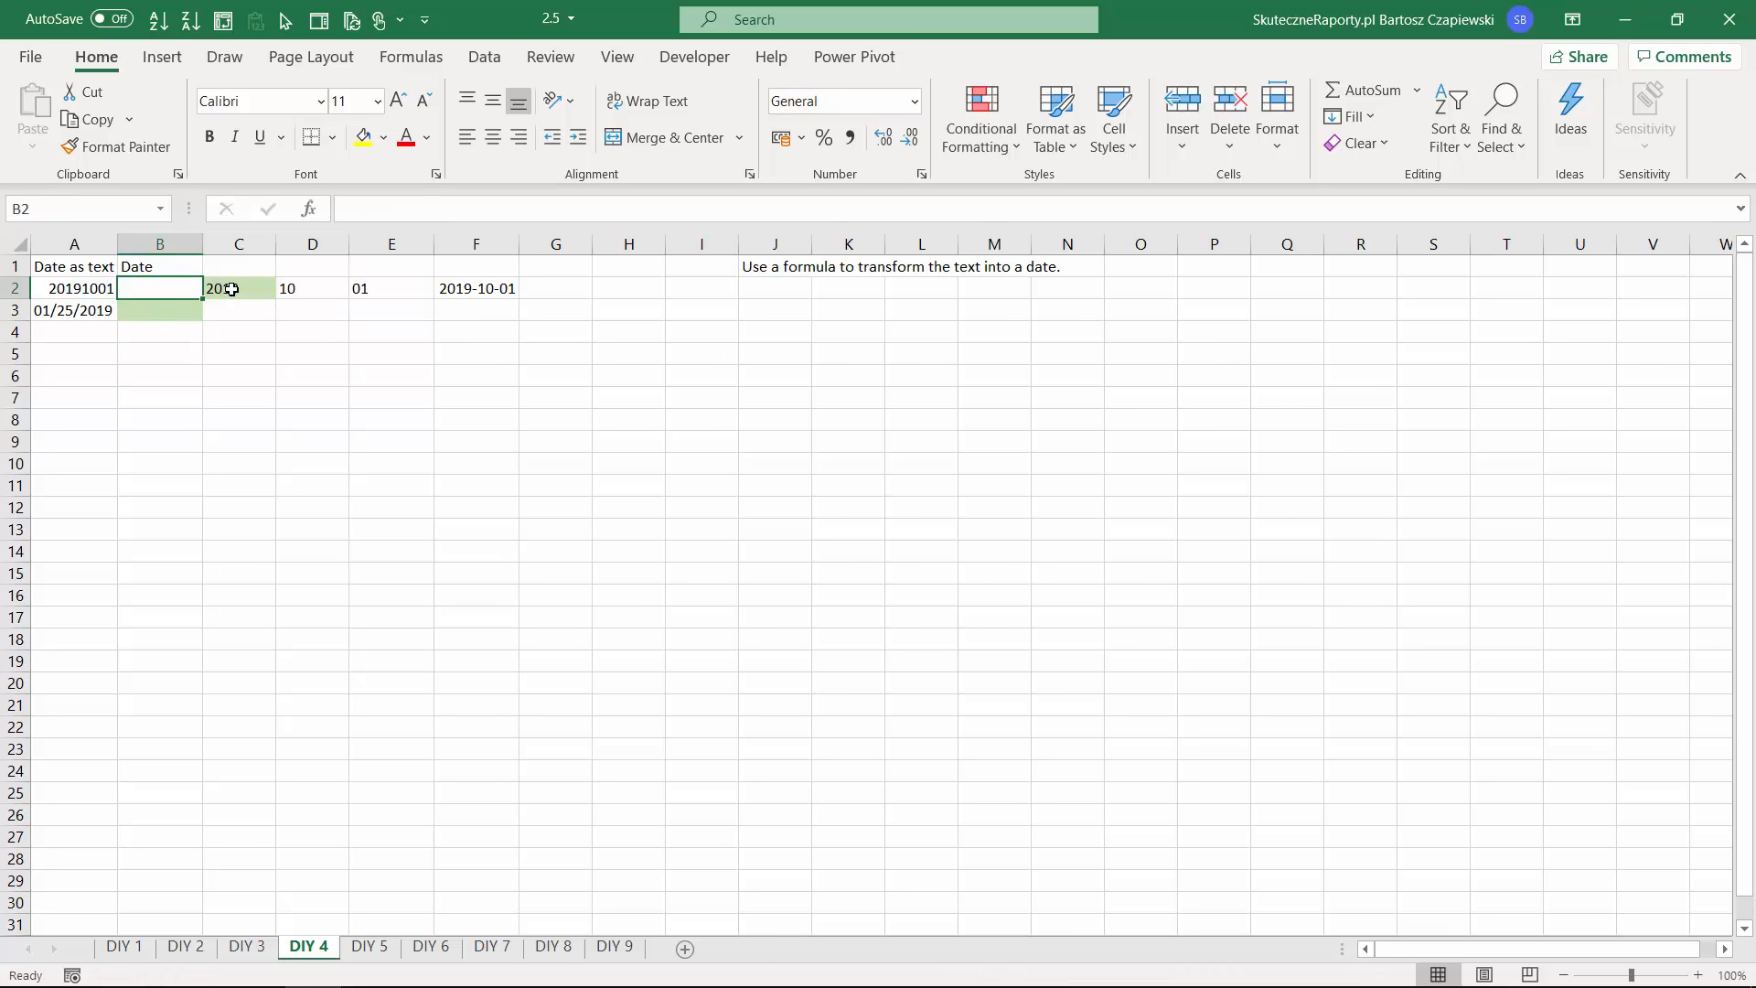
# Copy the LEFT expression from C2 and build =DATE(LEFT(A2;4);1;1) in B2.
pyautogui.moveTo(434, 209); pyautogui.dragTo(355, 209)
pyautogui.hotkey('ctrl', 'c')
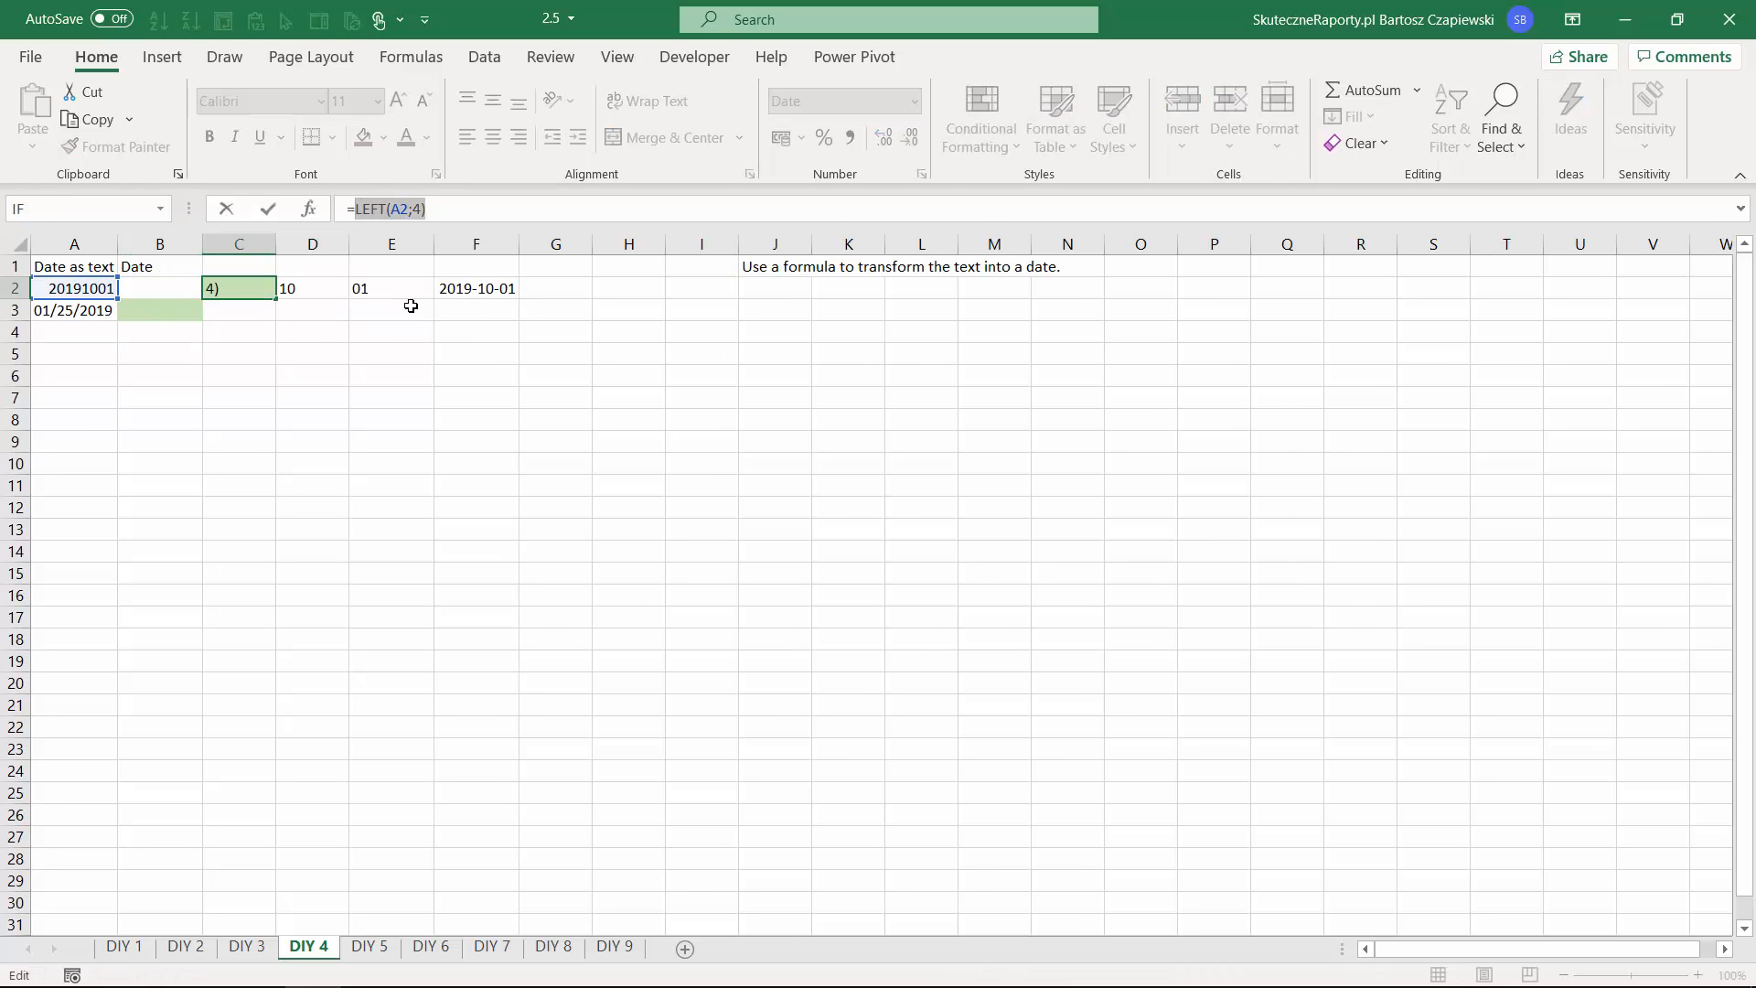
pyautogui.press('Escape')
pyautogui.click(169, 288)
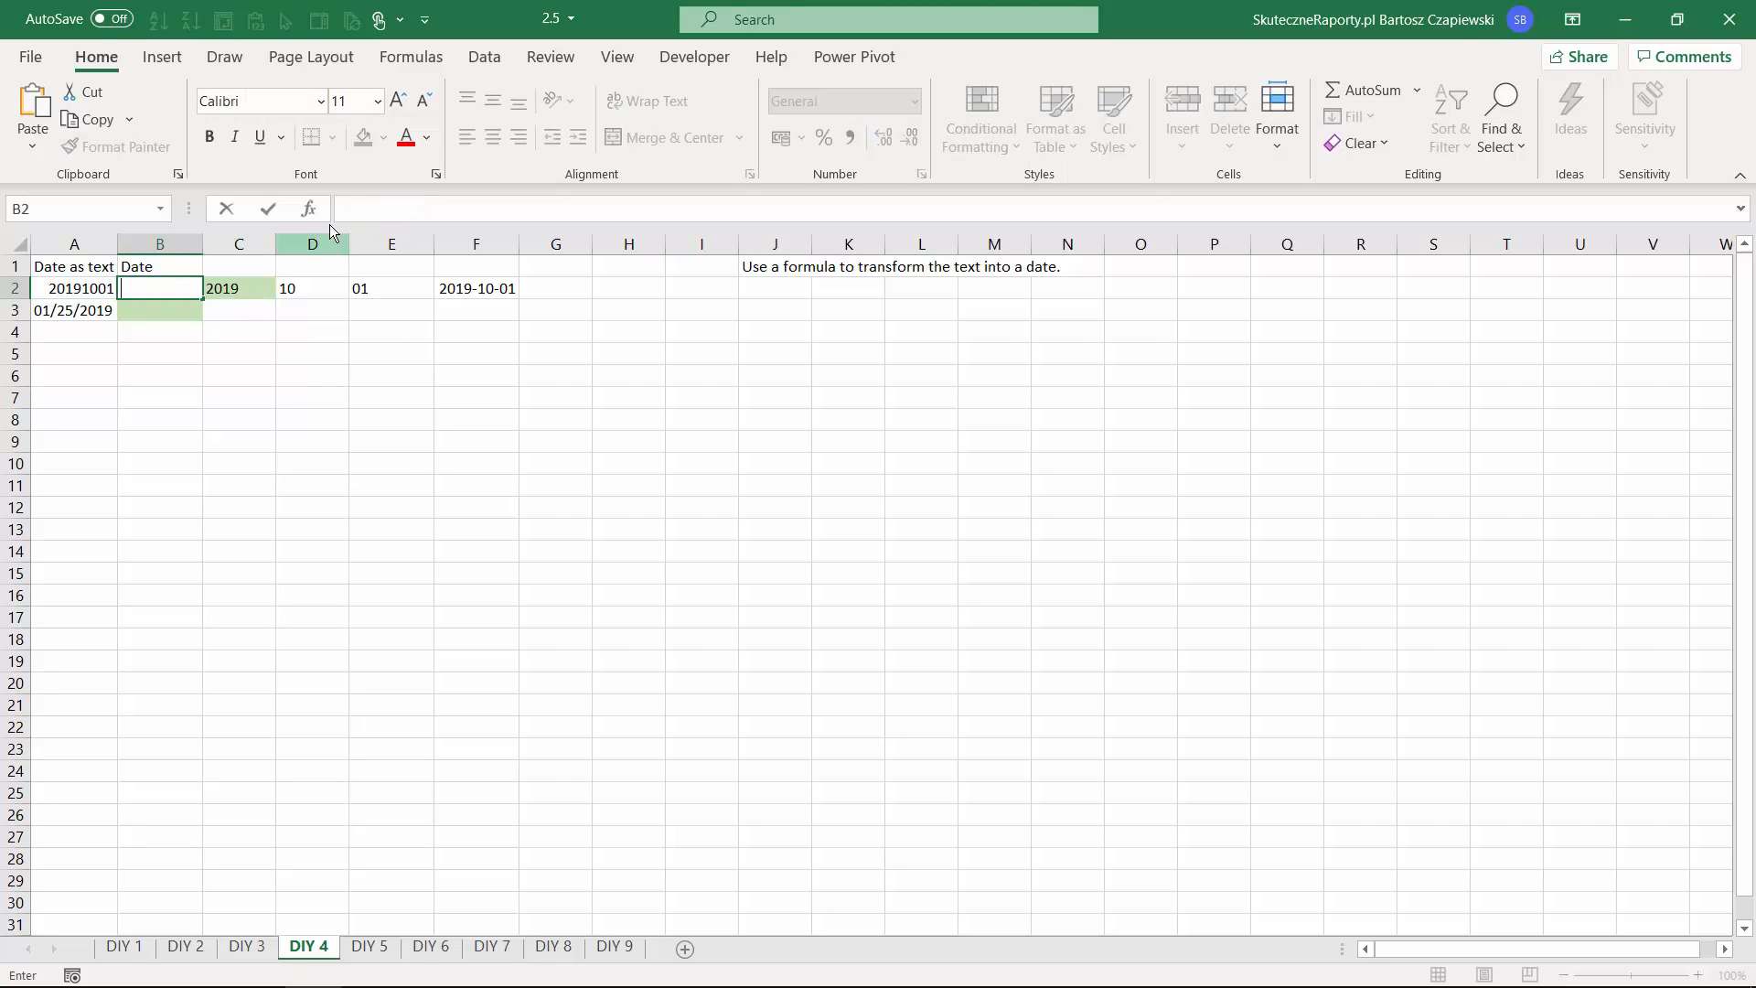
pyautogui.write('=date')
pyautogui.press('Tab')
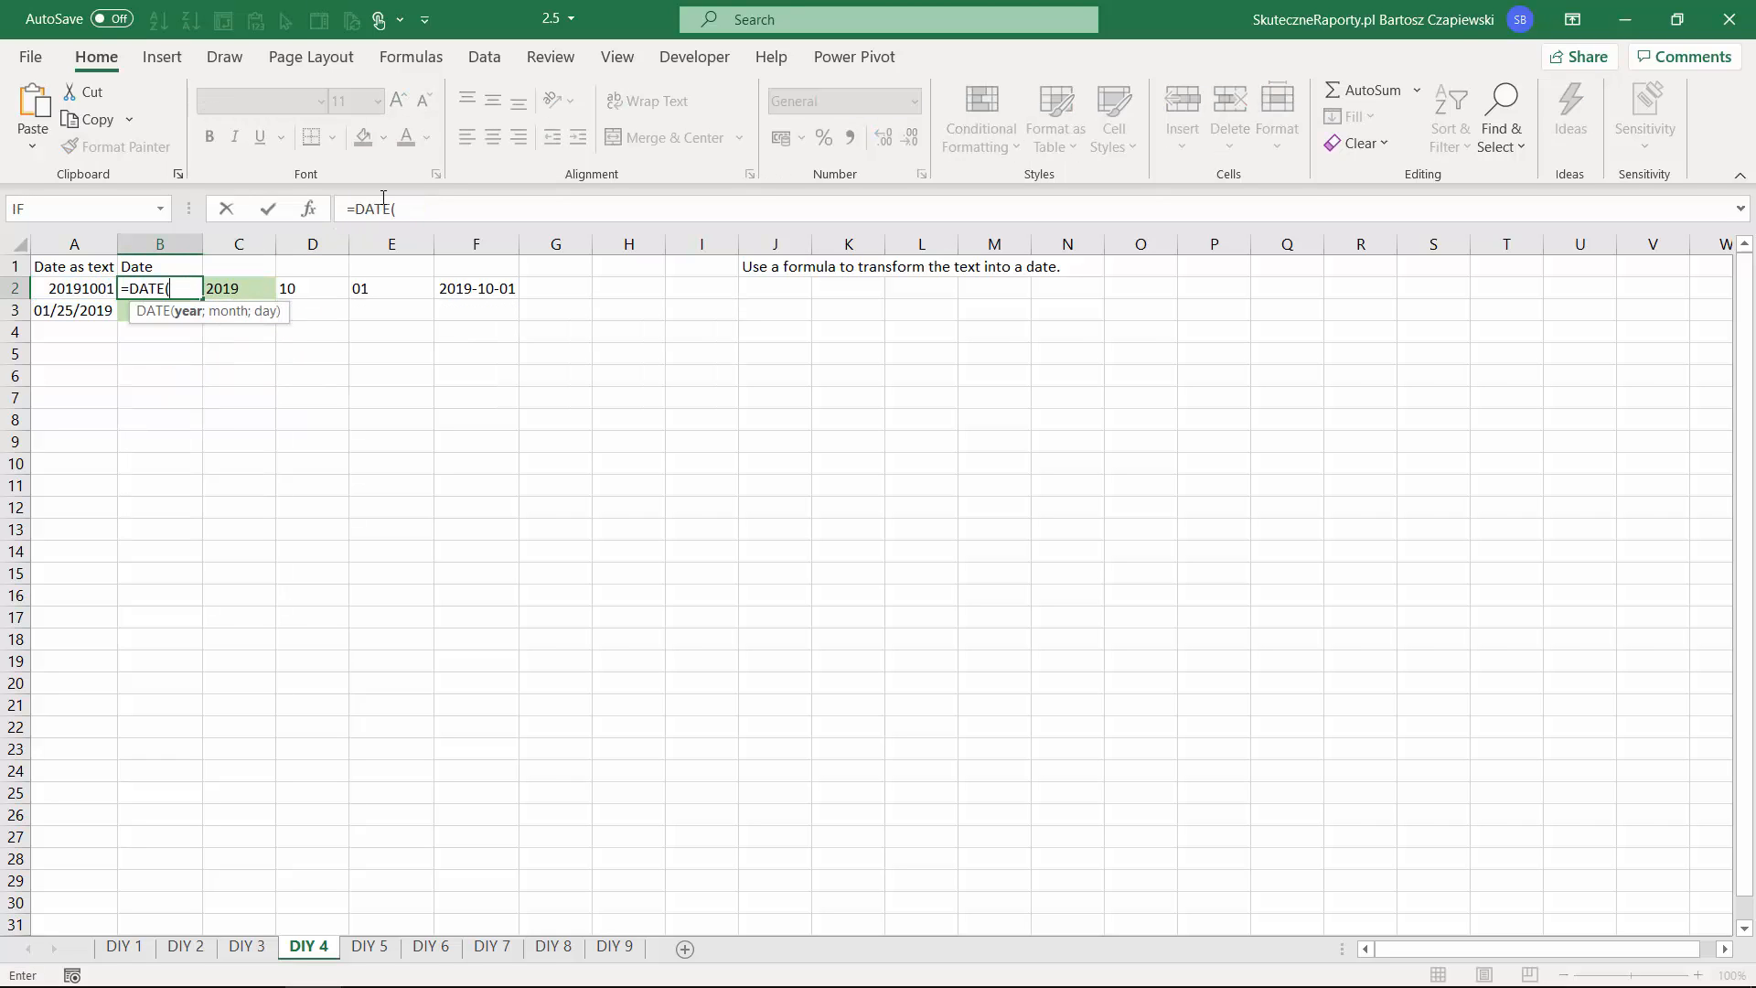
pyautogui.hotkey('ctrl', 'v')
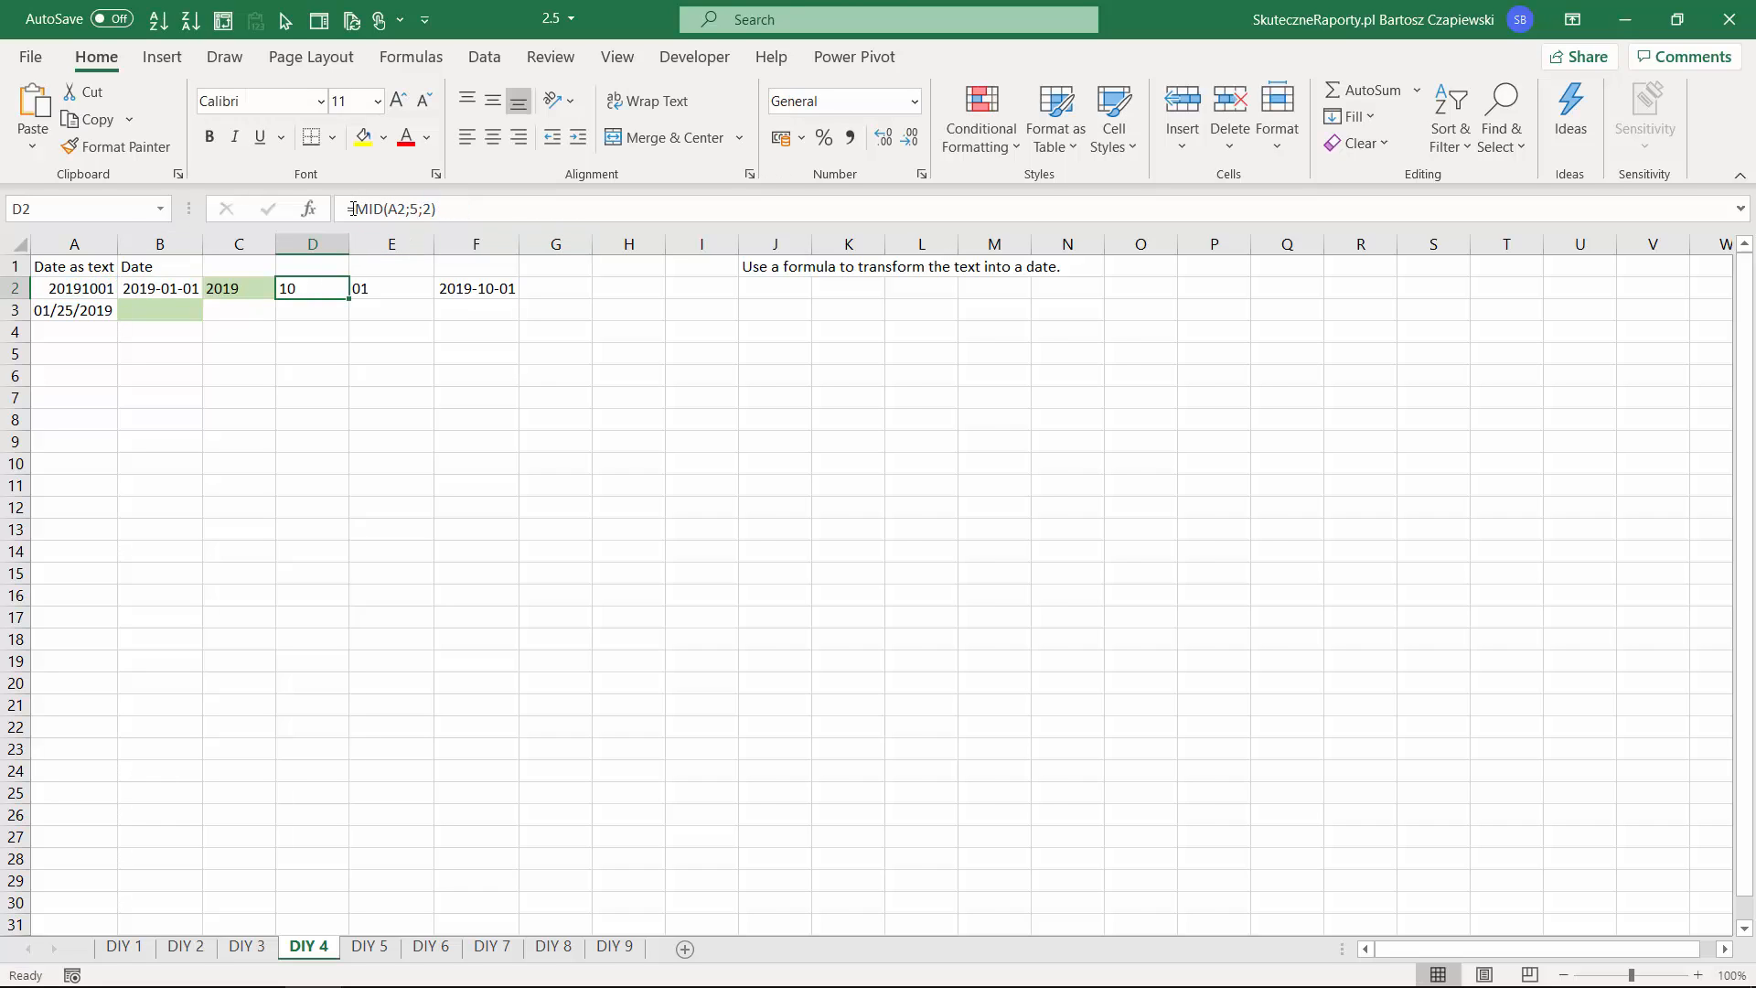
# Replace the month argument of the B2 date formula with the MID(A2;5;2) expression copied from D2.
pyautogui.moveTo(353, 208); pyautogui.dragTo(436, 209)
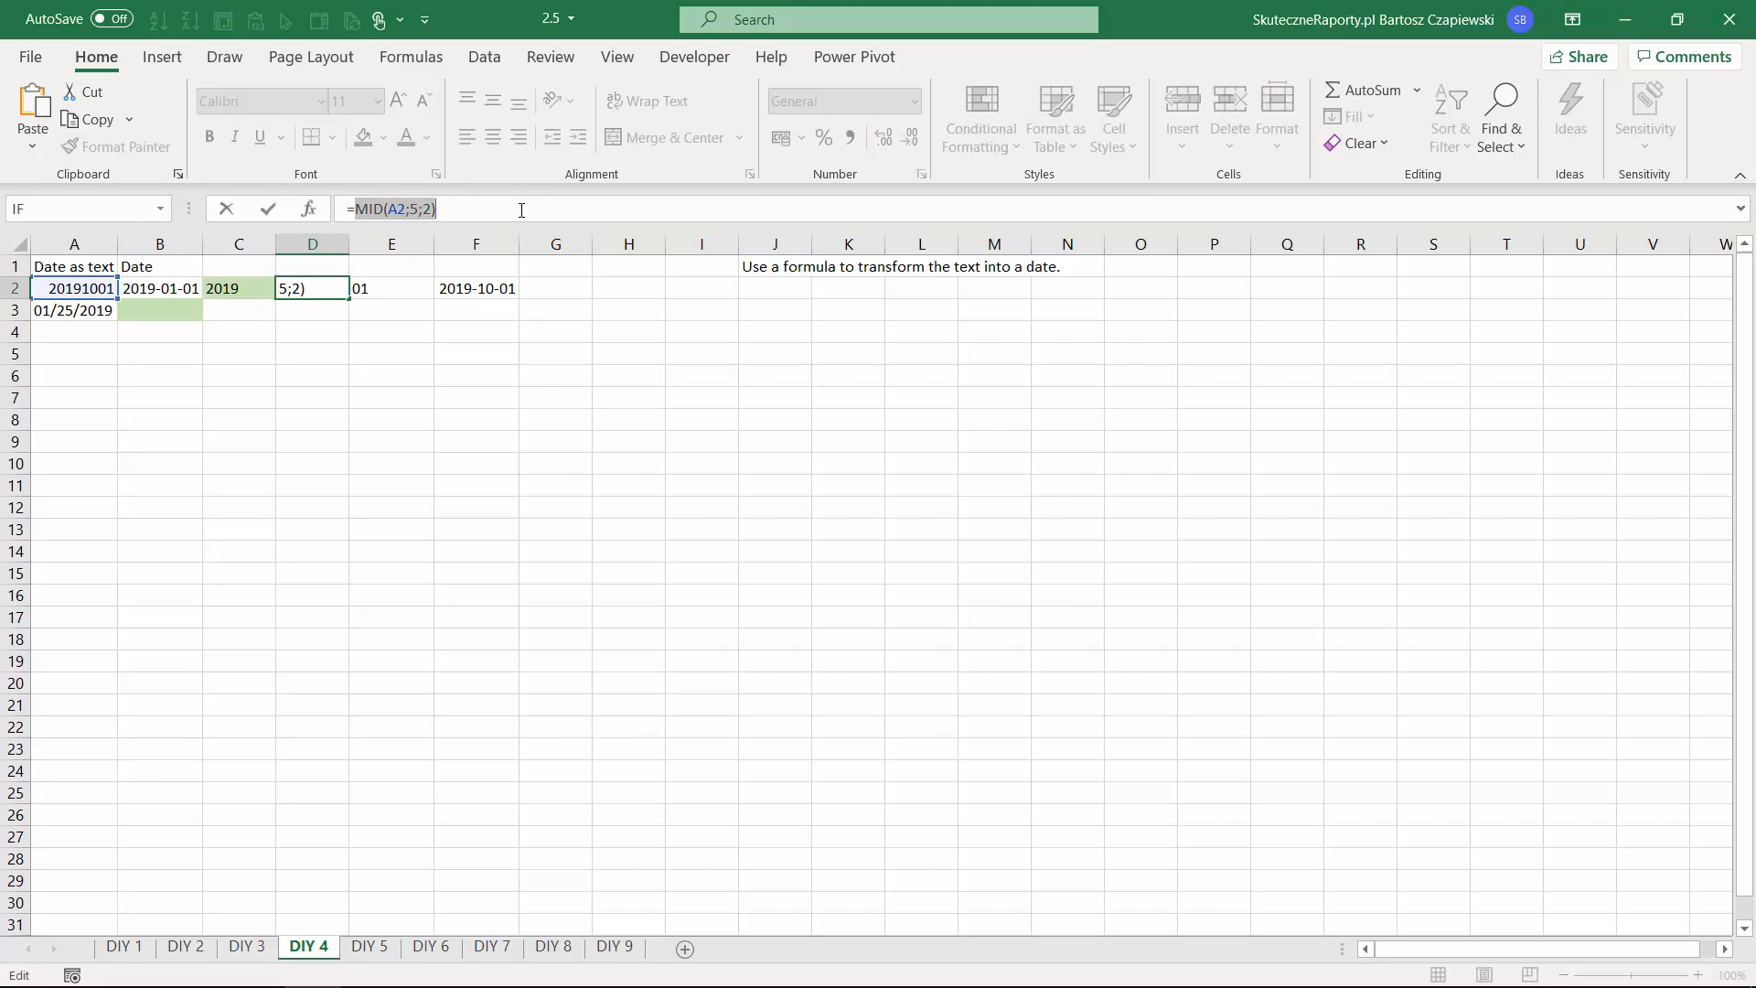
pyautogui.press('Escape')
pyautogui.click(170, 287)
pyautogui.click(170, 288)
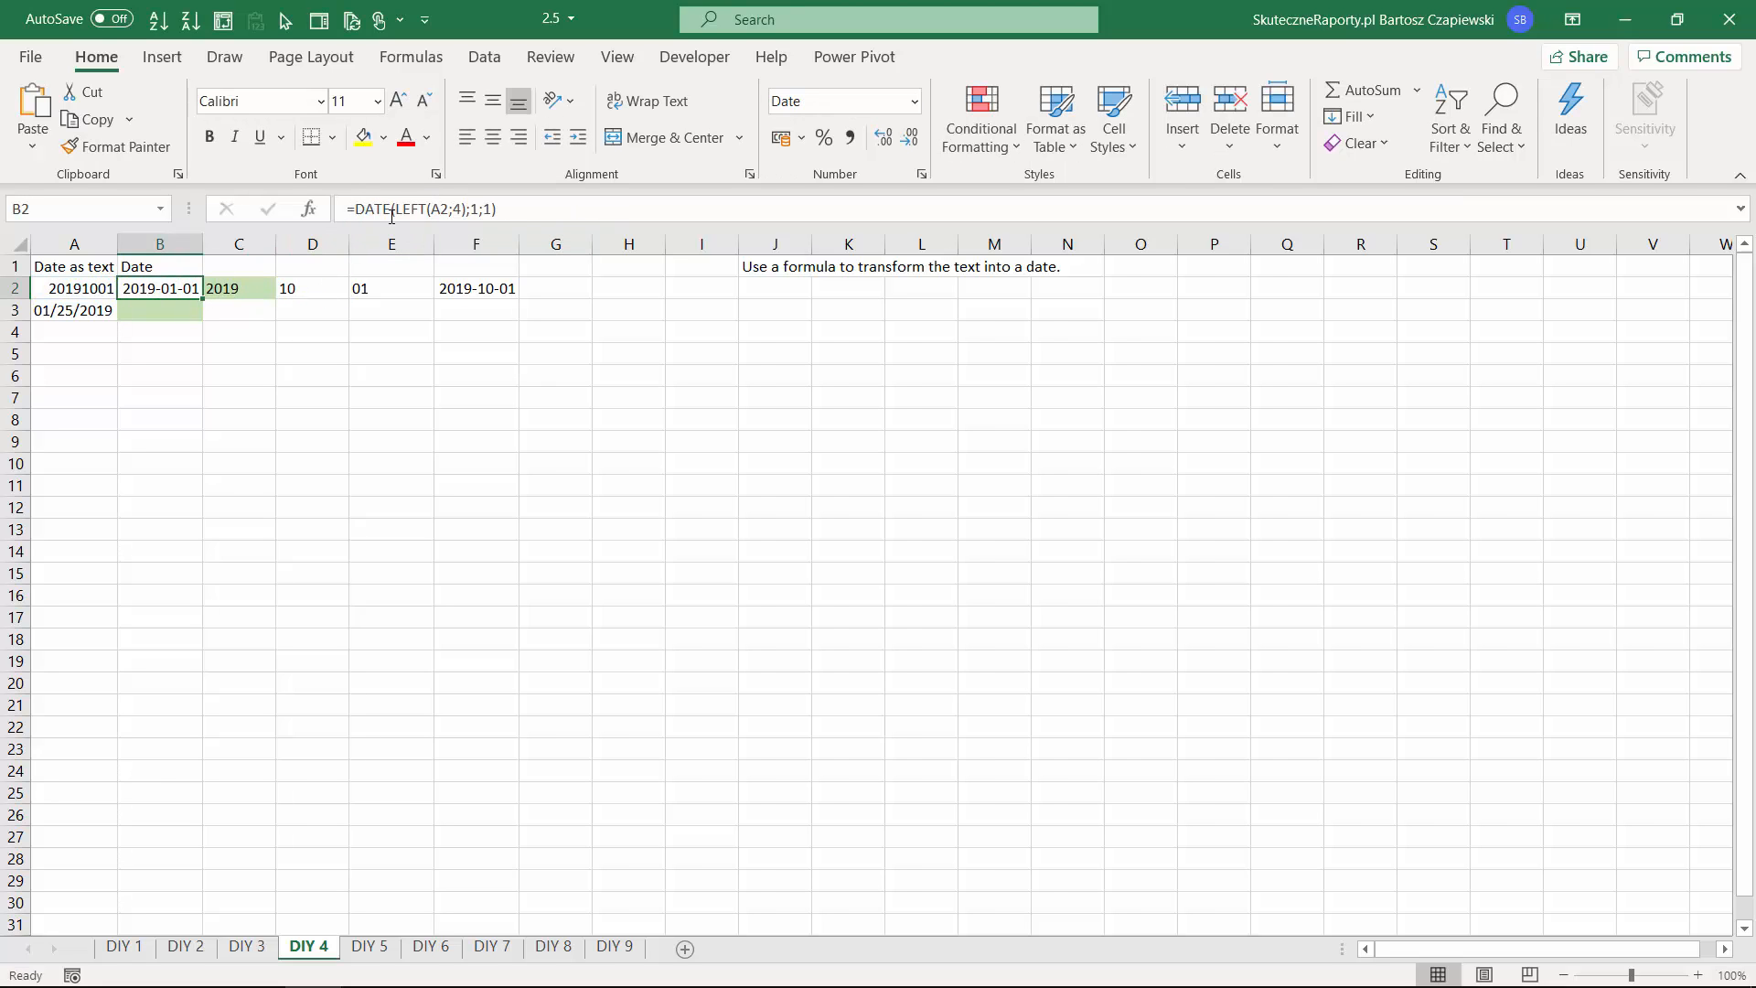
pyautogui.doubleClick(472, 210)
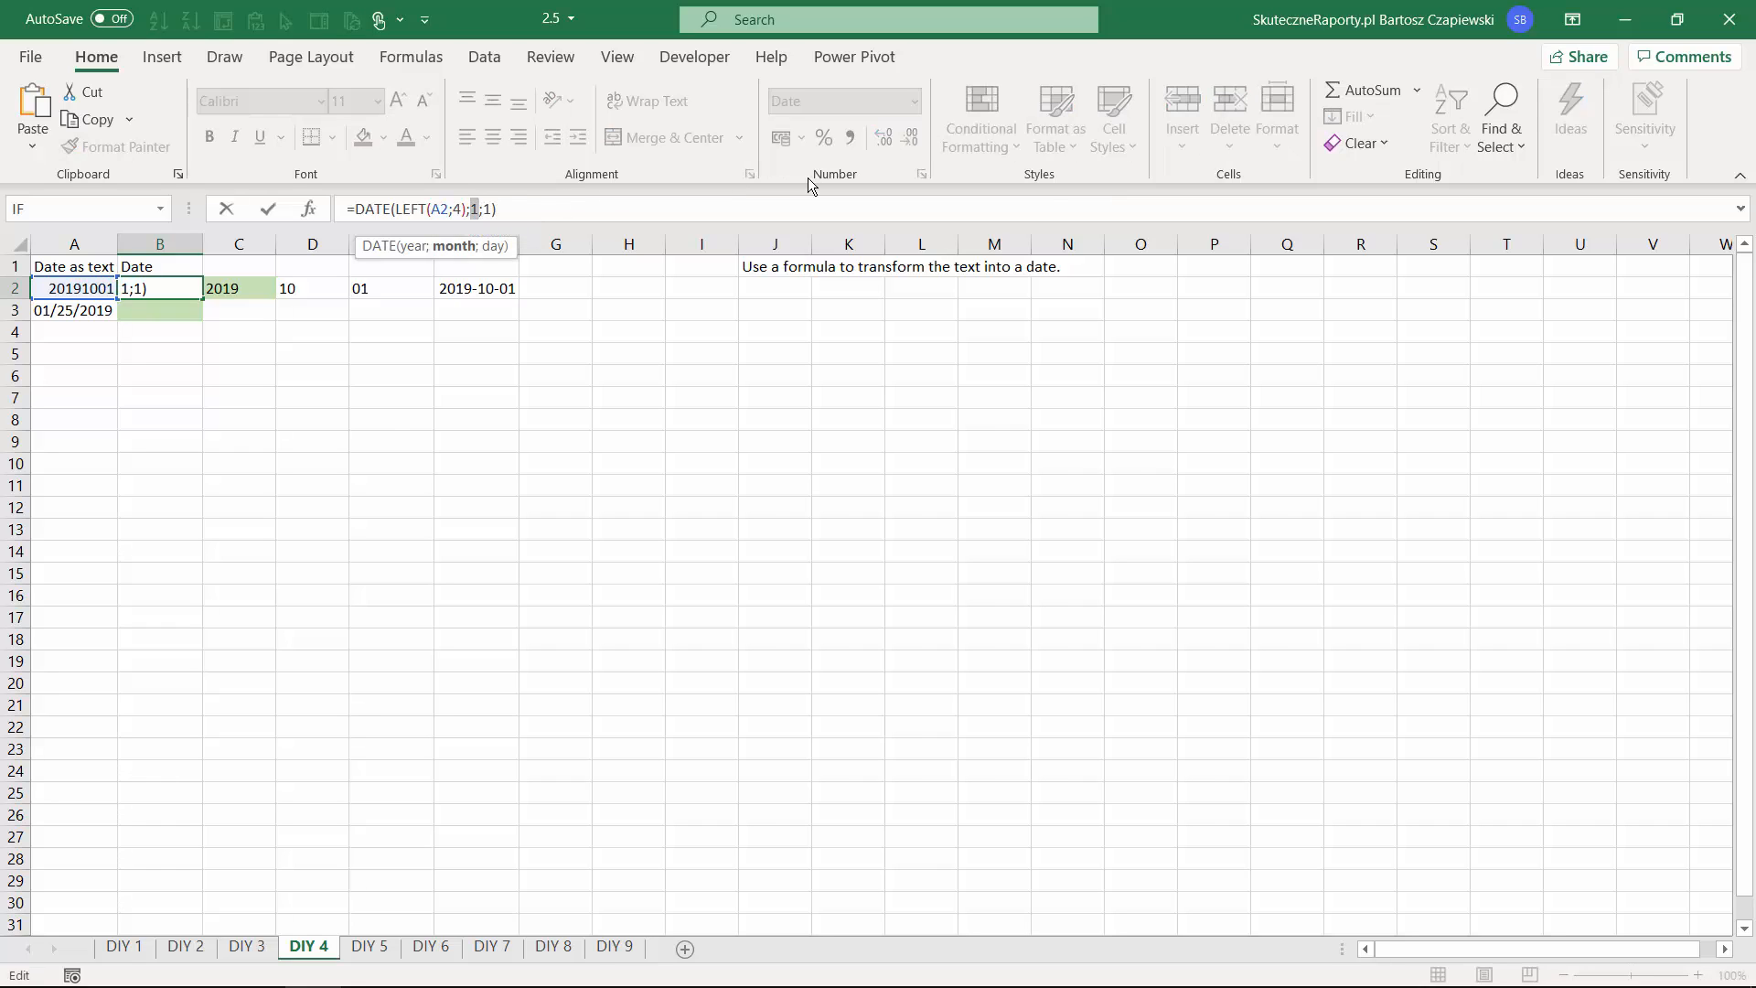
pyautogui.write('D2')
pyautogui.press('Return')
# Replace the day argument of the B2 date formula with the RIGHT(A2;2) expression copied from E2.
pyautogui.click(396, 290)
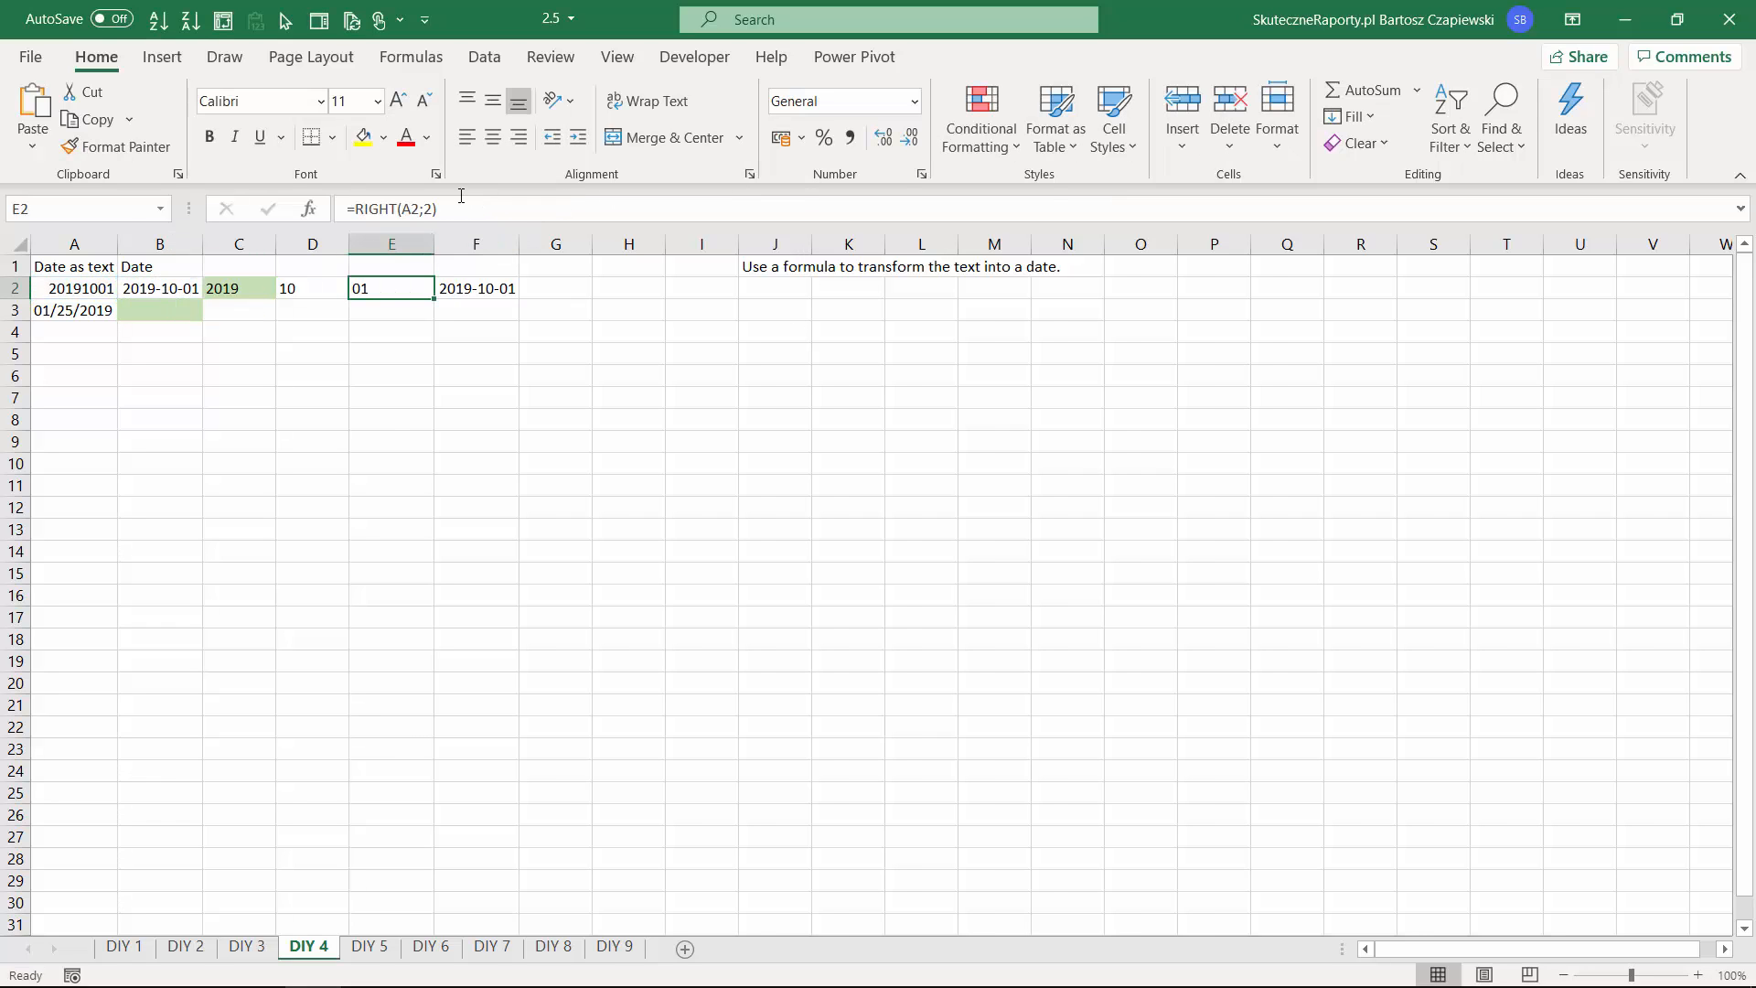
pyautogui.moveTo(360, 210); pyautogui.dragTo(437, 209)
pyautogui.hotkey('ctrl', 'c')
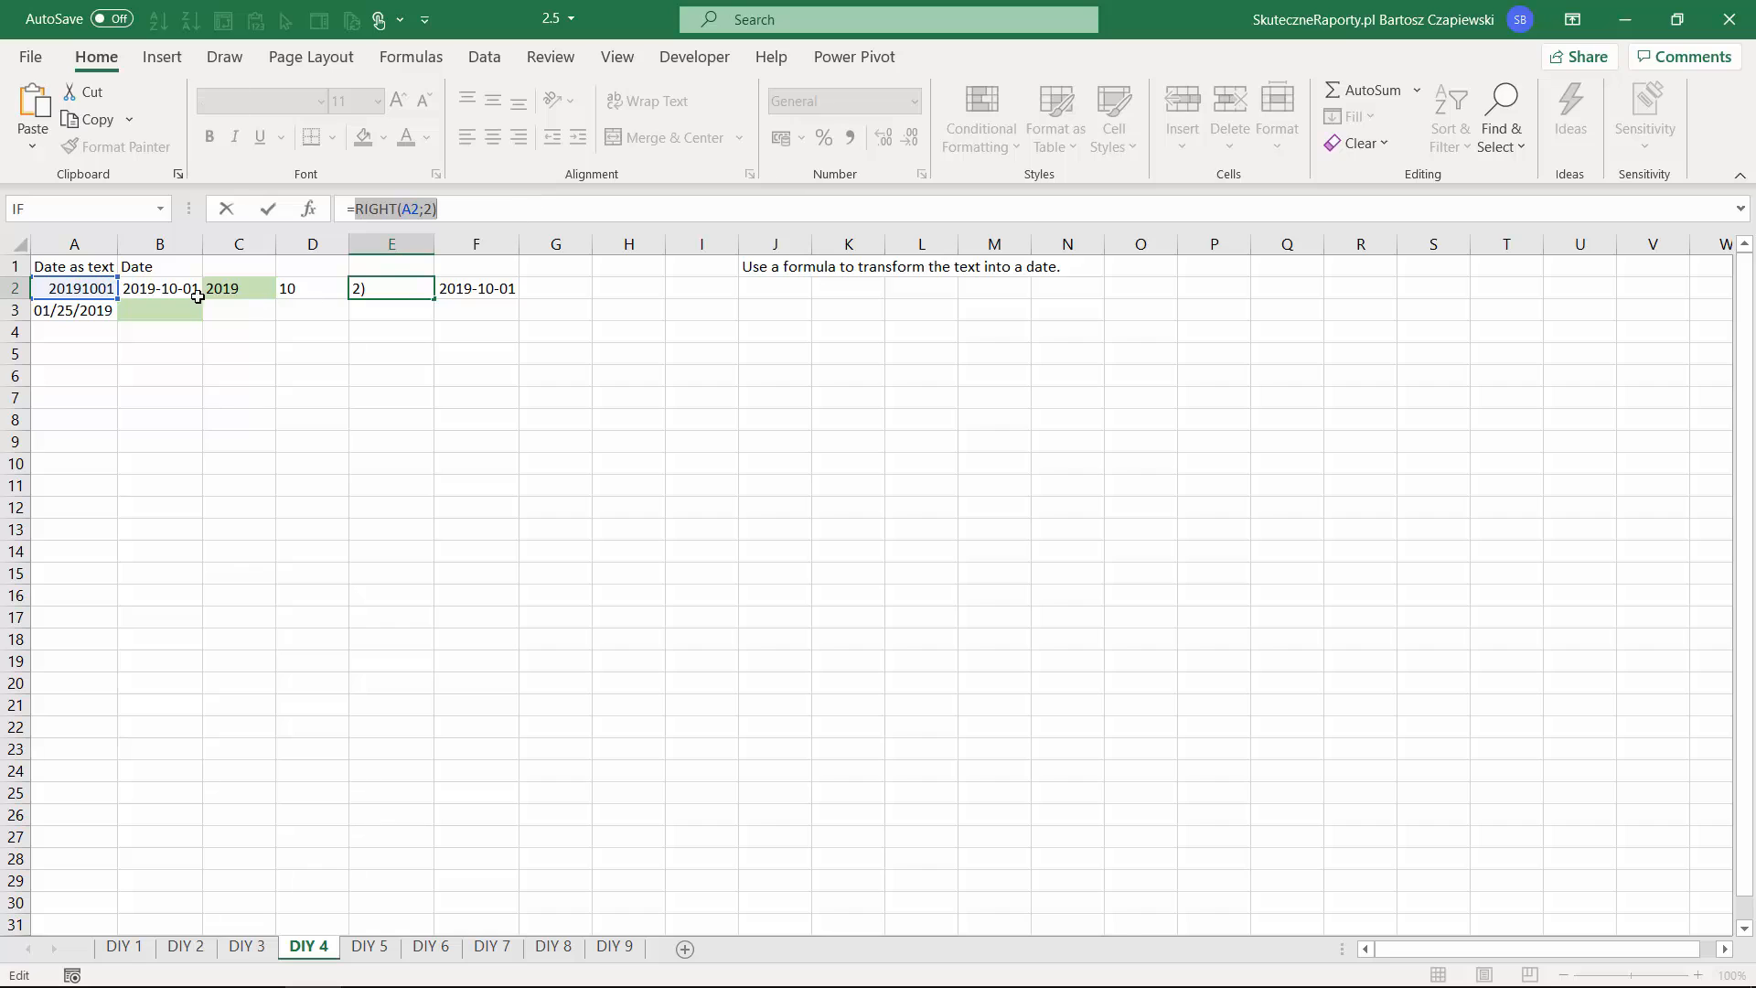
pyautogui.press('Escape')
pyautogui.click(194, 280)
pyautogui.doubleClick(558, 210)
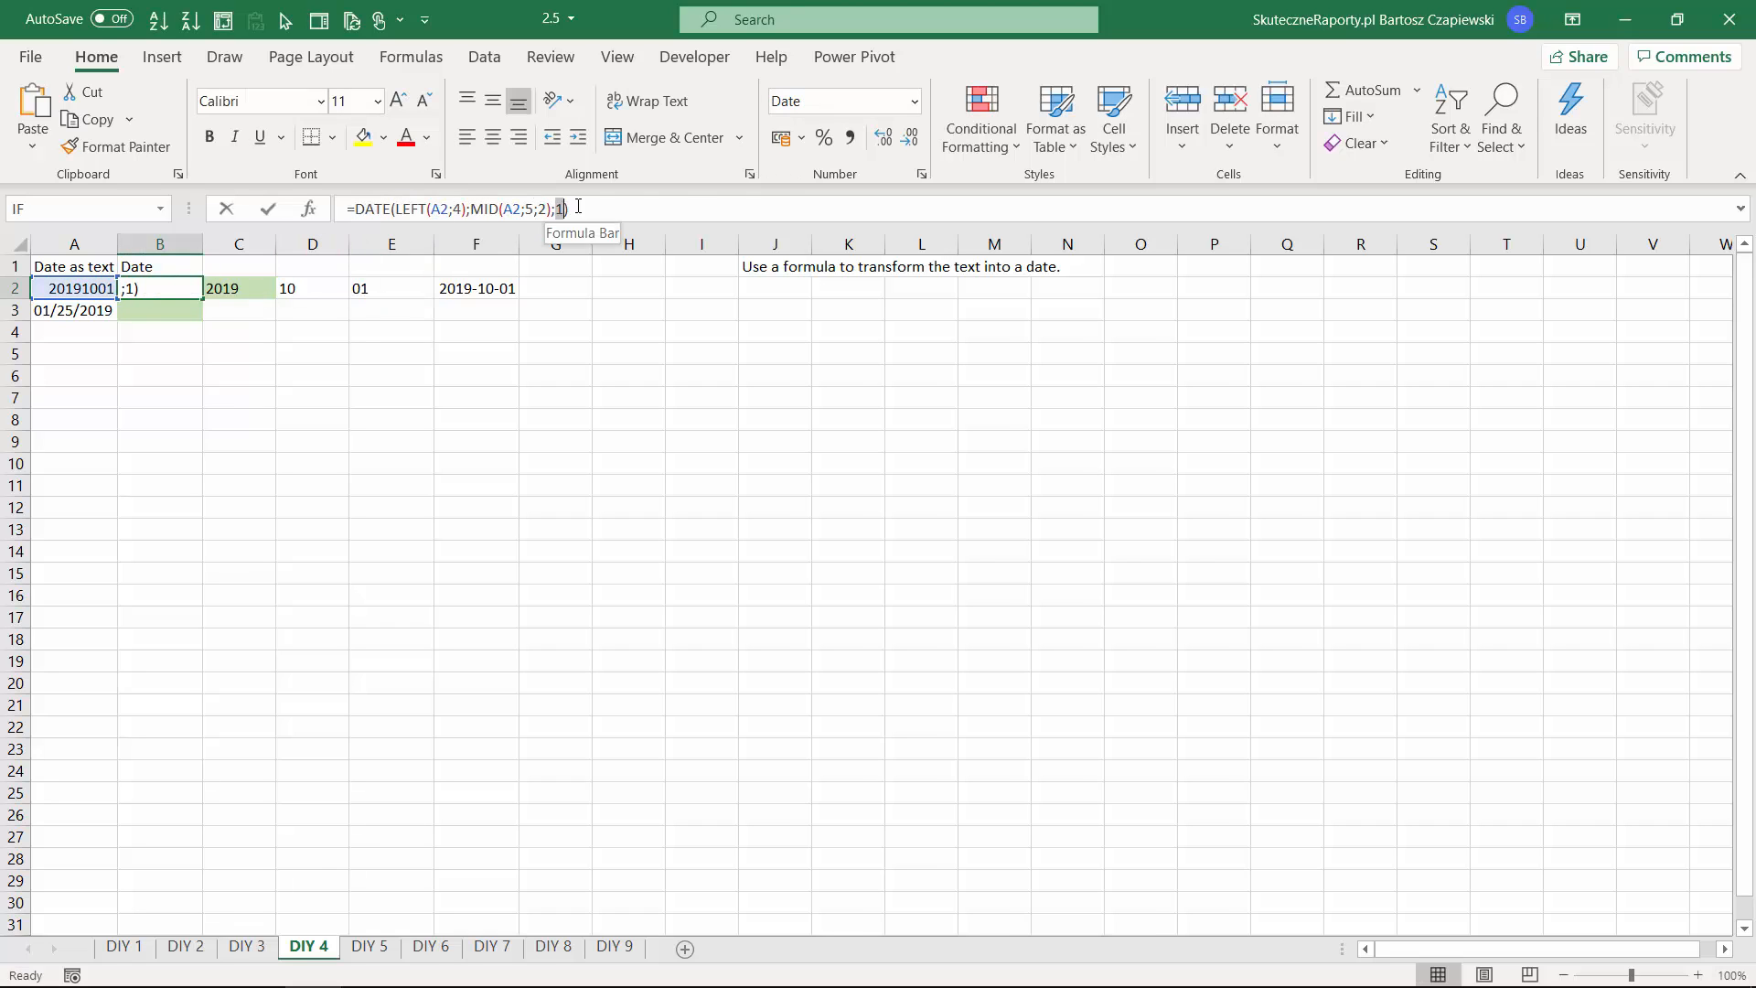
pyautogui.hotkey('ctrl', 'v')
pyautogui.press('Return')
pyautogui.press('Up')
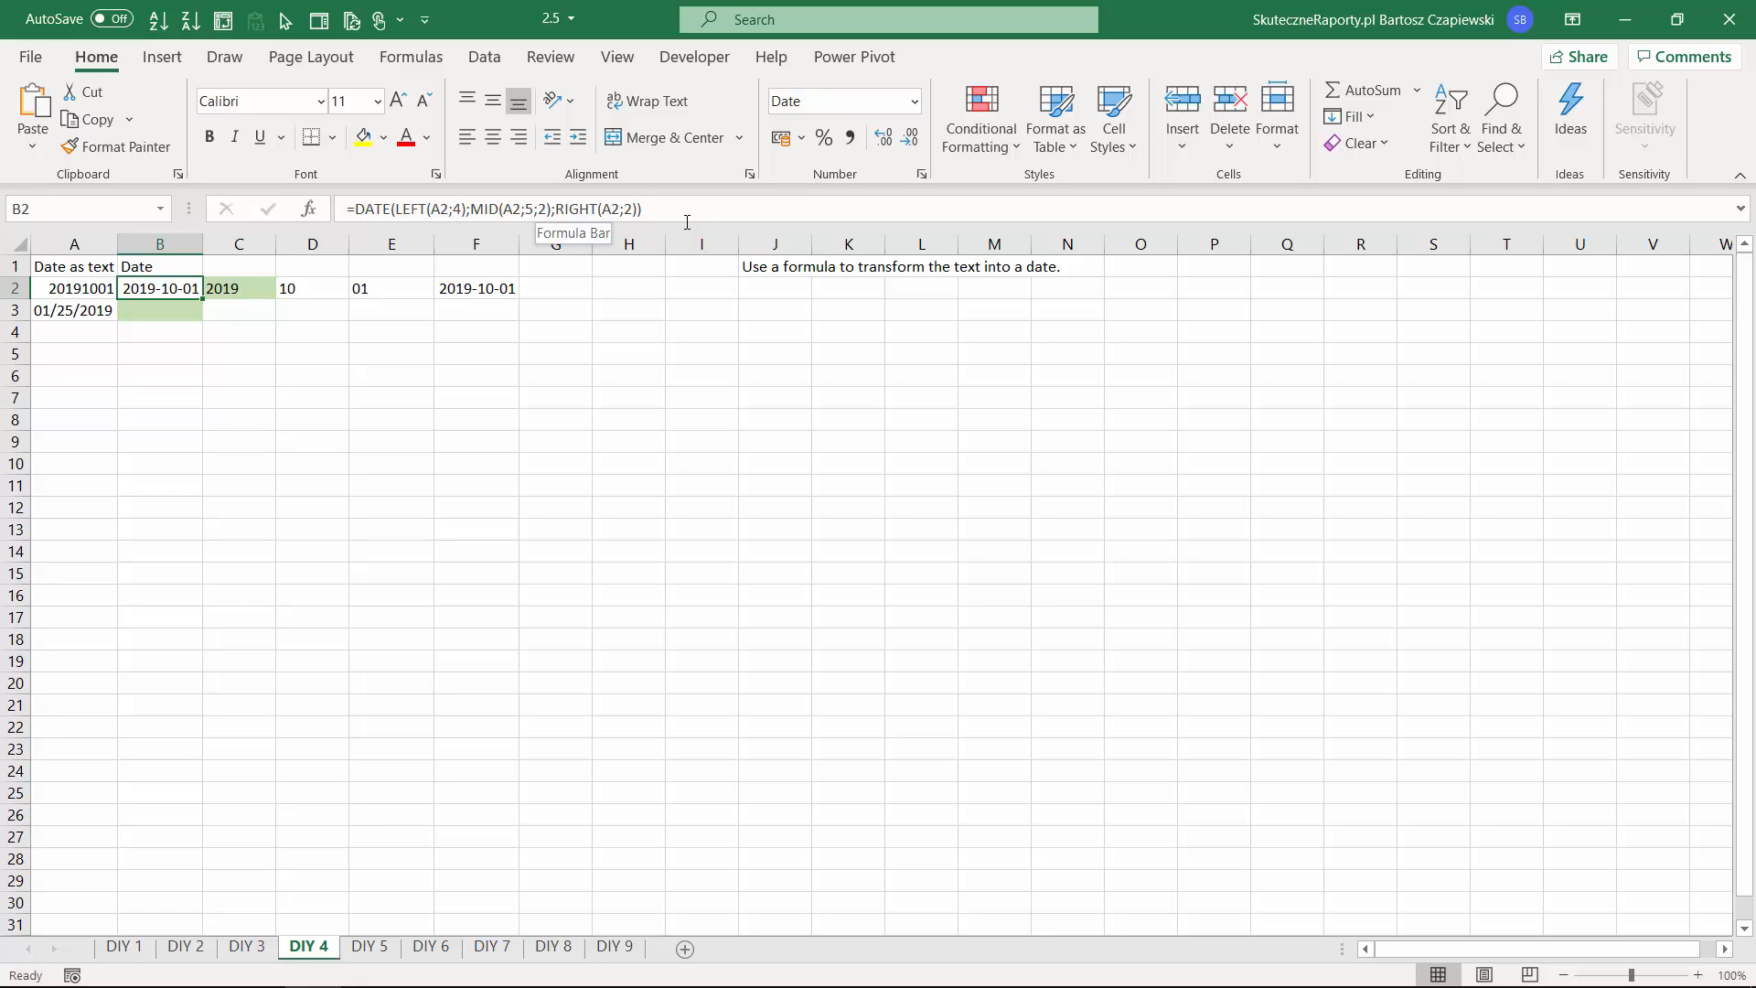
# Start a DATE formula in B3 with RIGHT(A3;4) as the year argument.
pyautogui.press('Down')
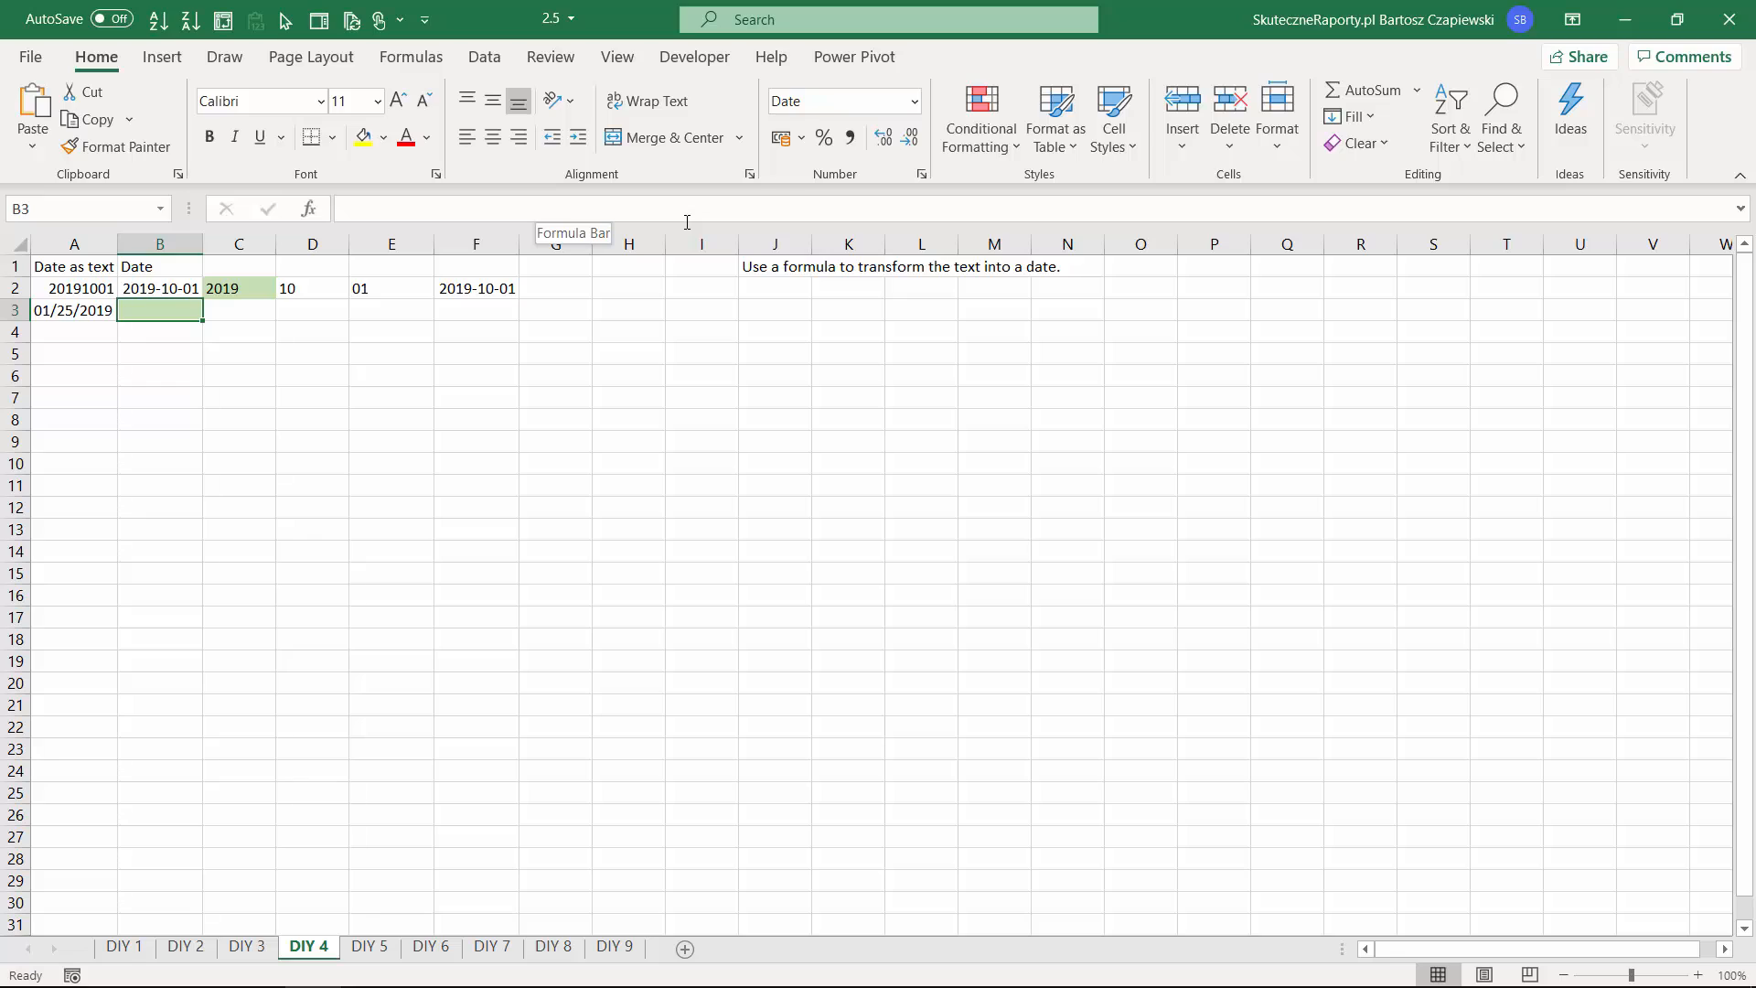
pyautogui.press('Left')
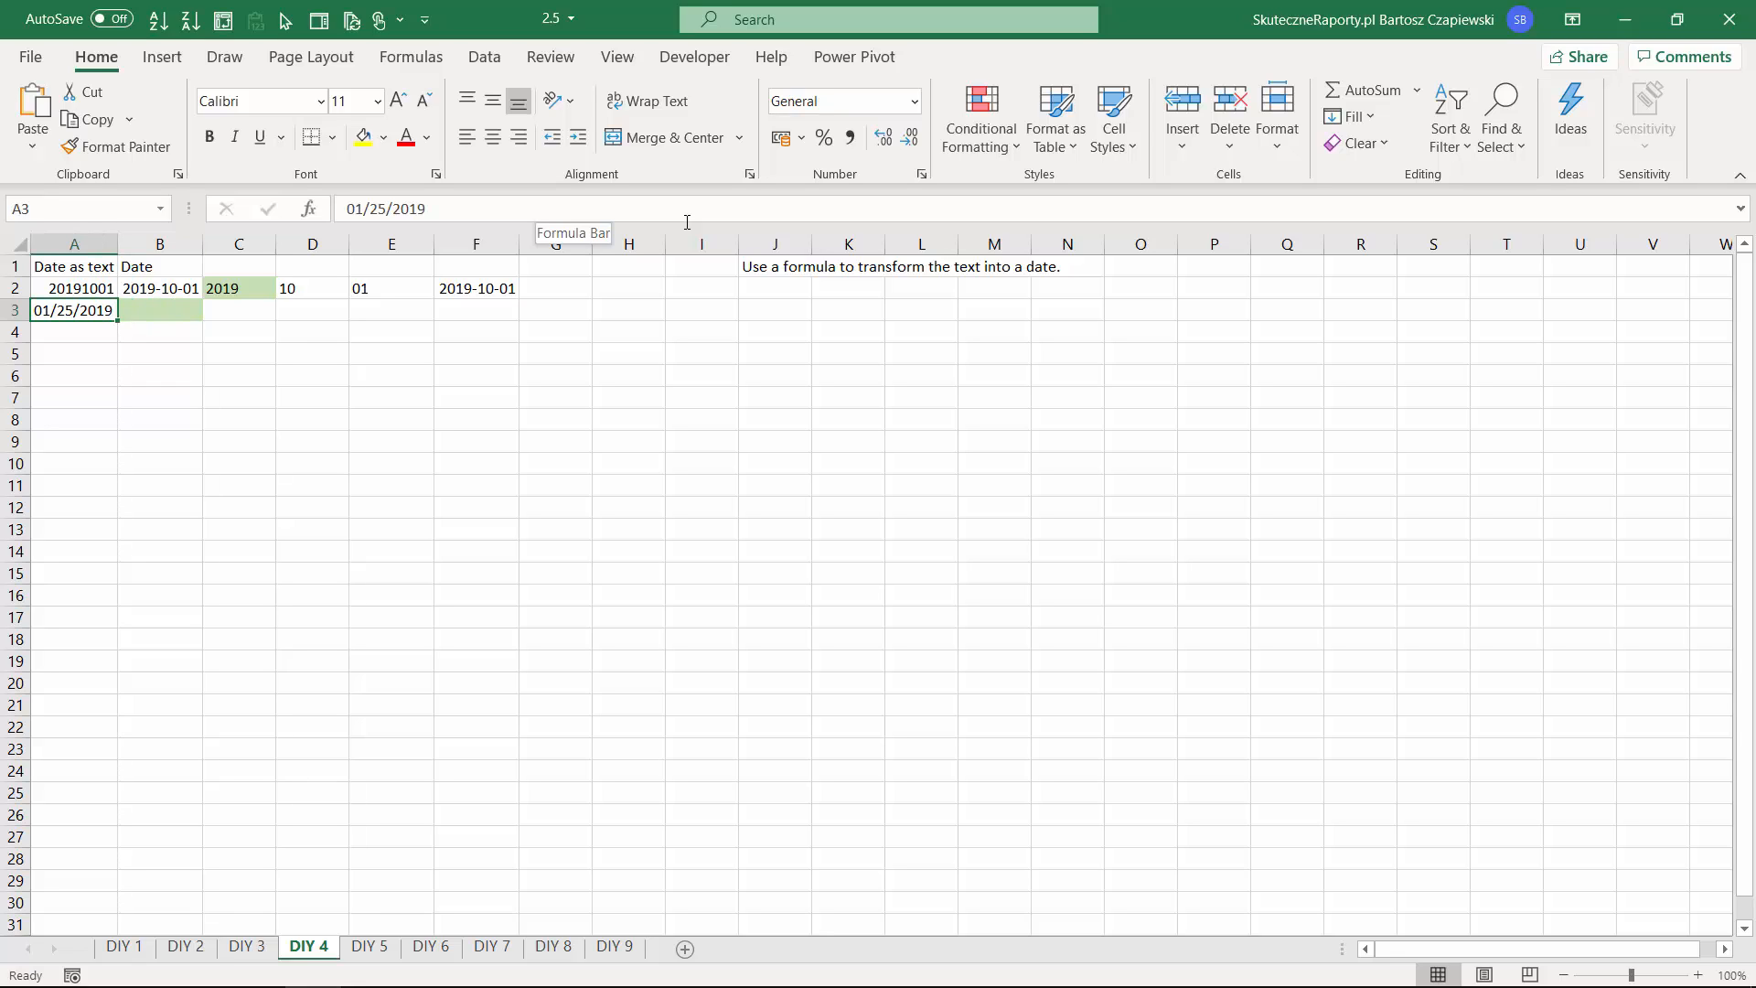
pyautogui.press('Right')
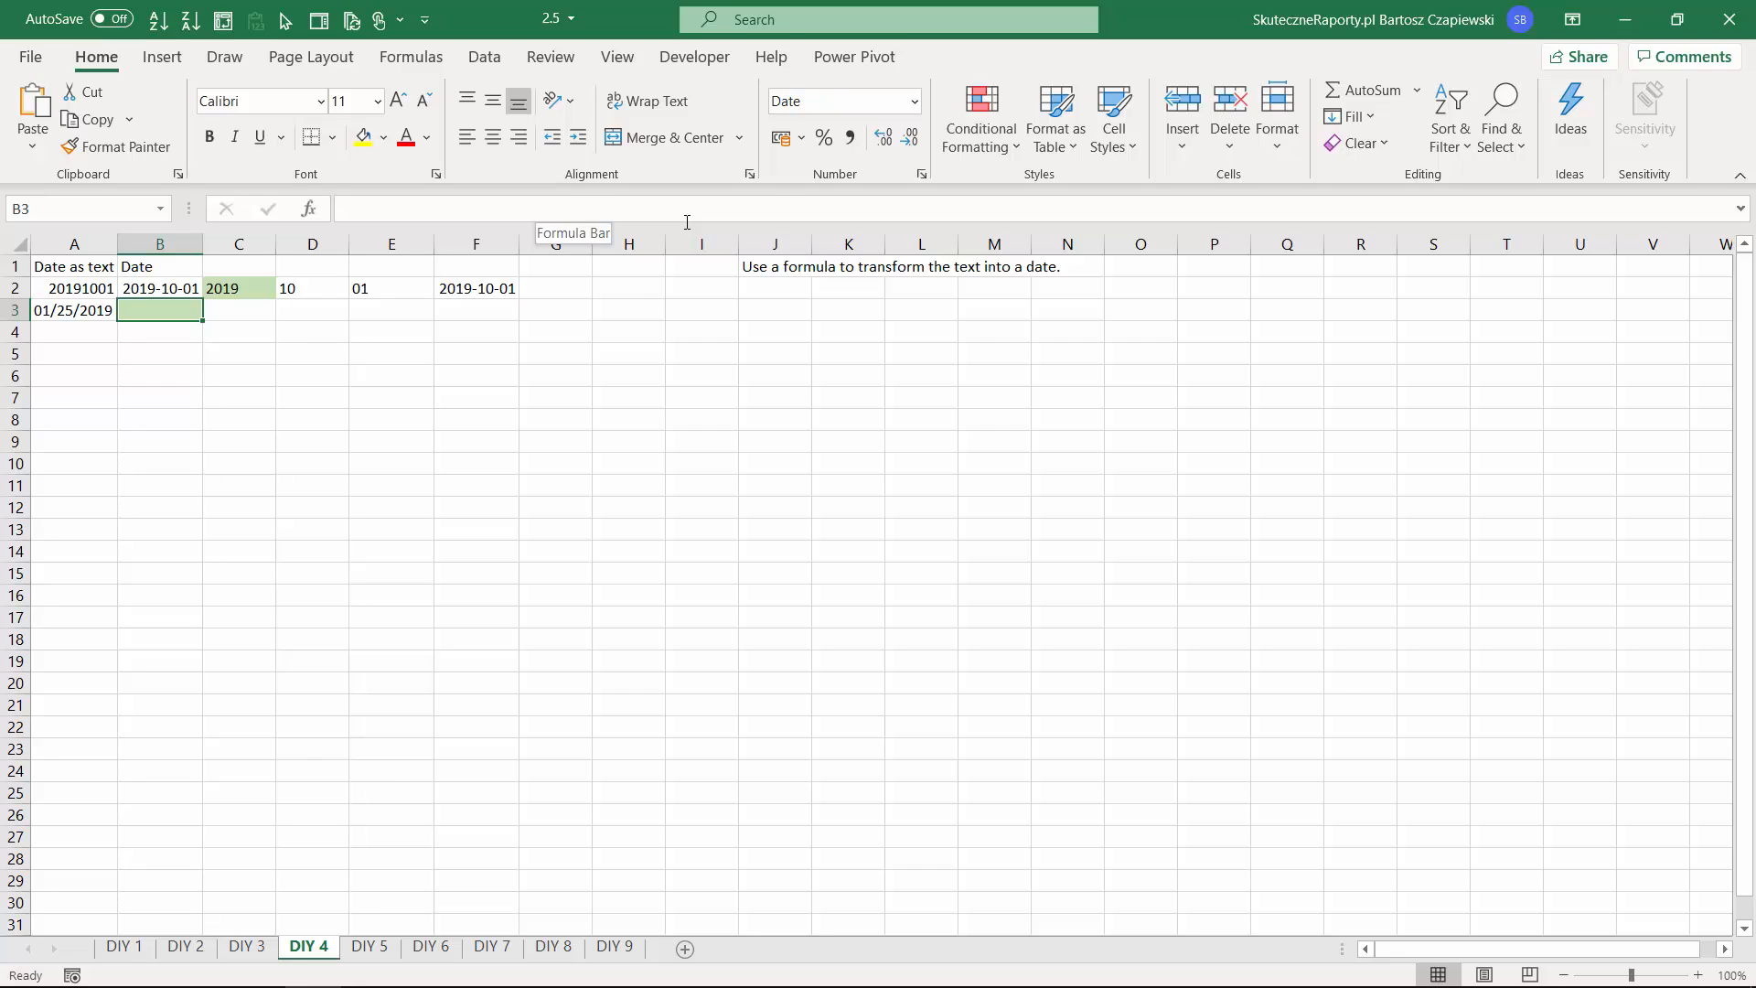
pyautogui.write('=date')
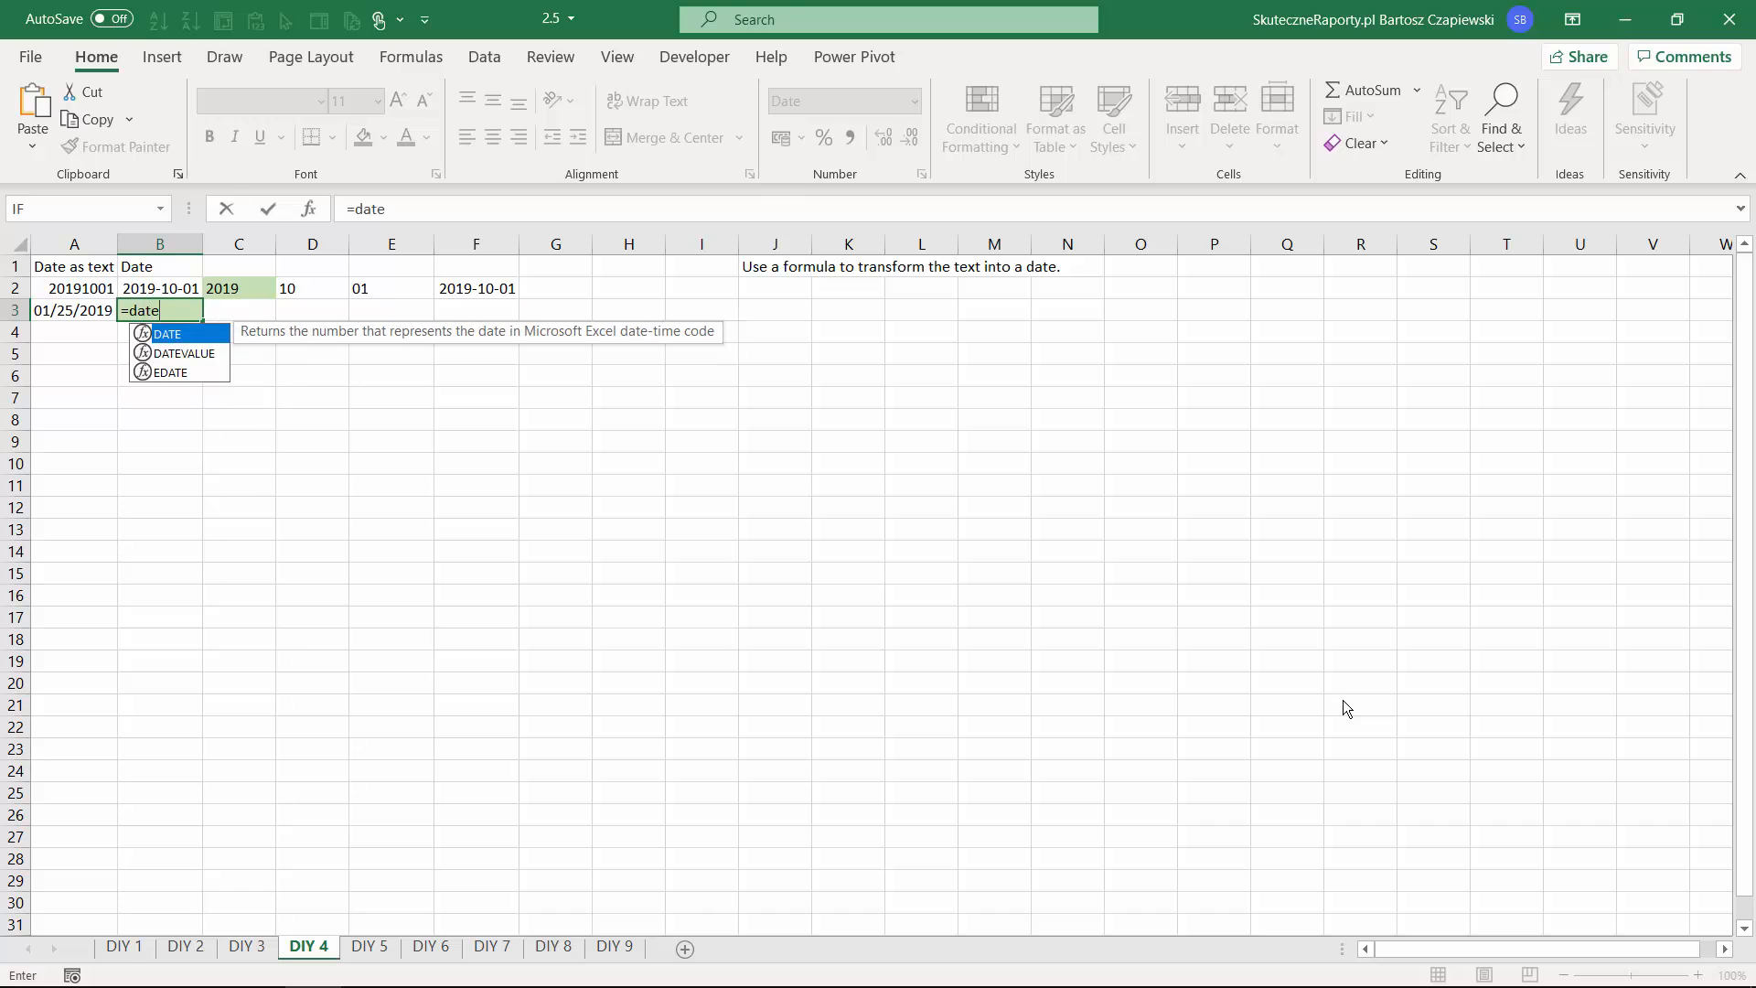
pyautogui.press('Tab')
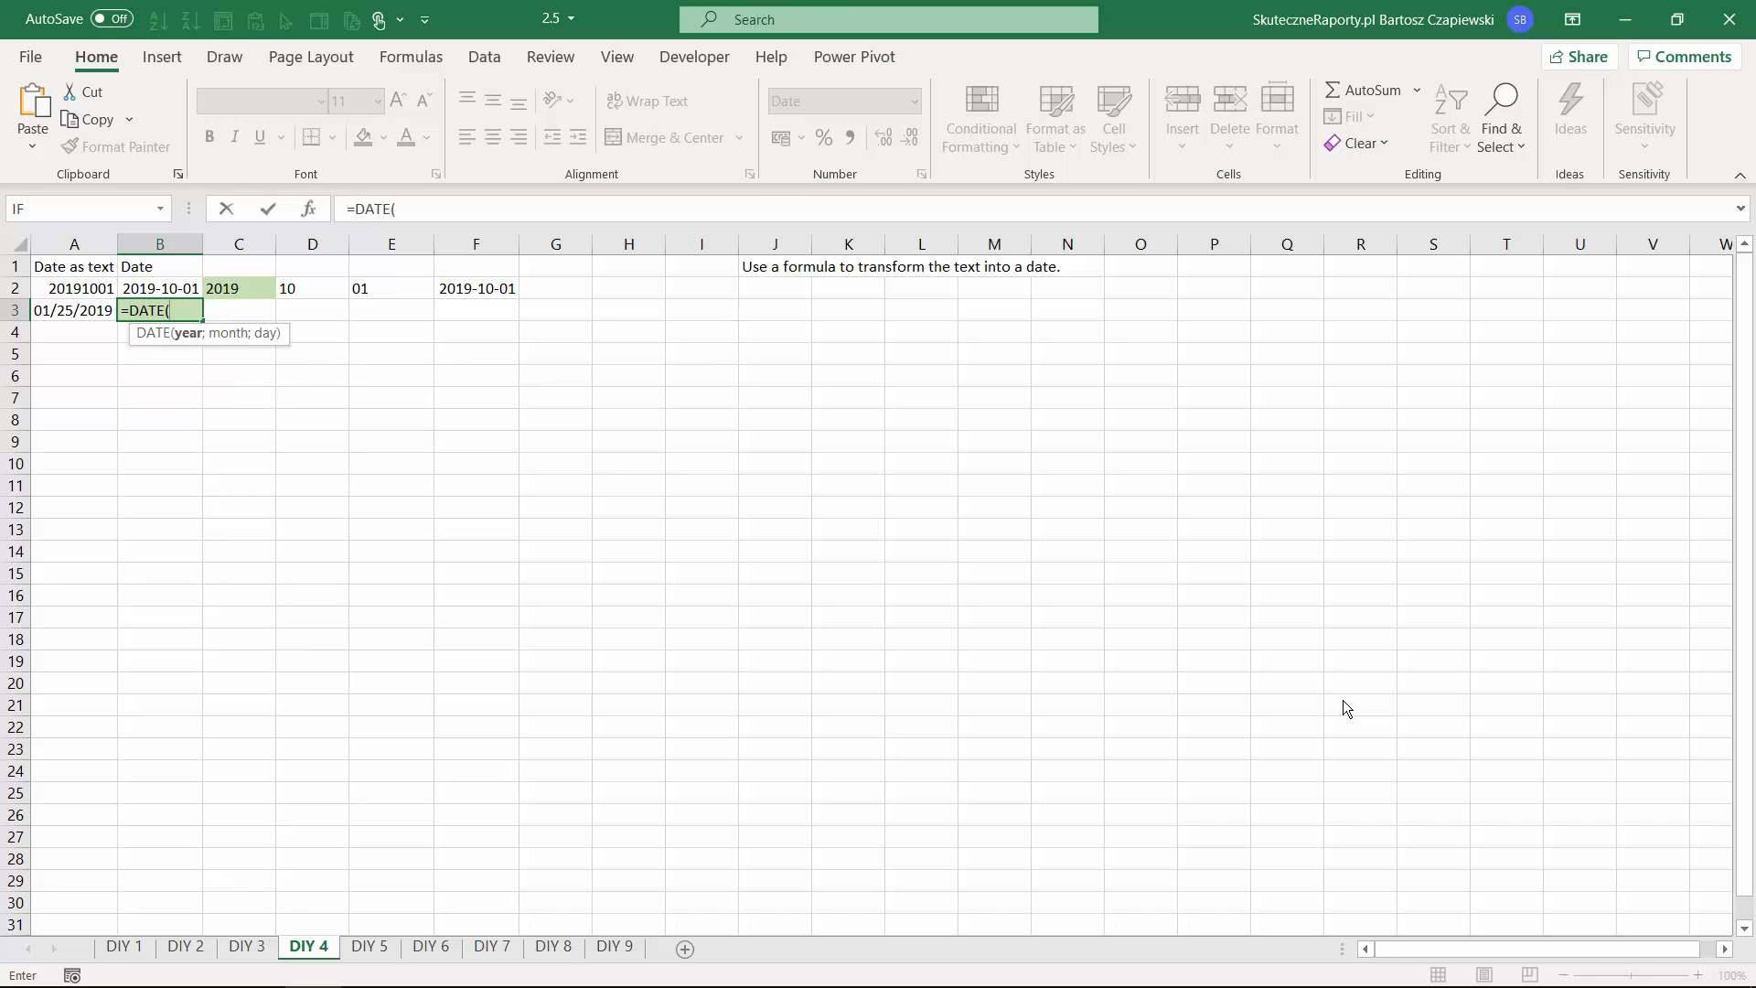
pyautogui.write('rig')
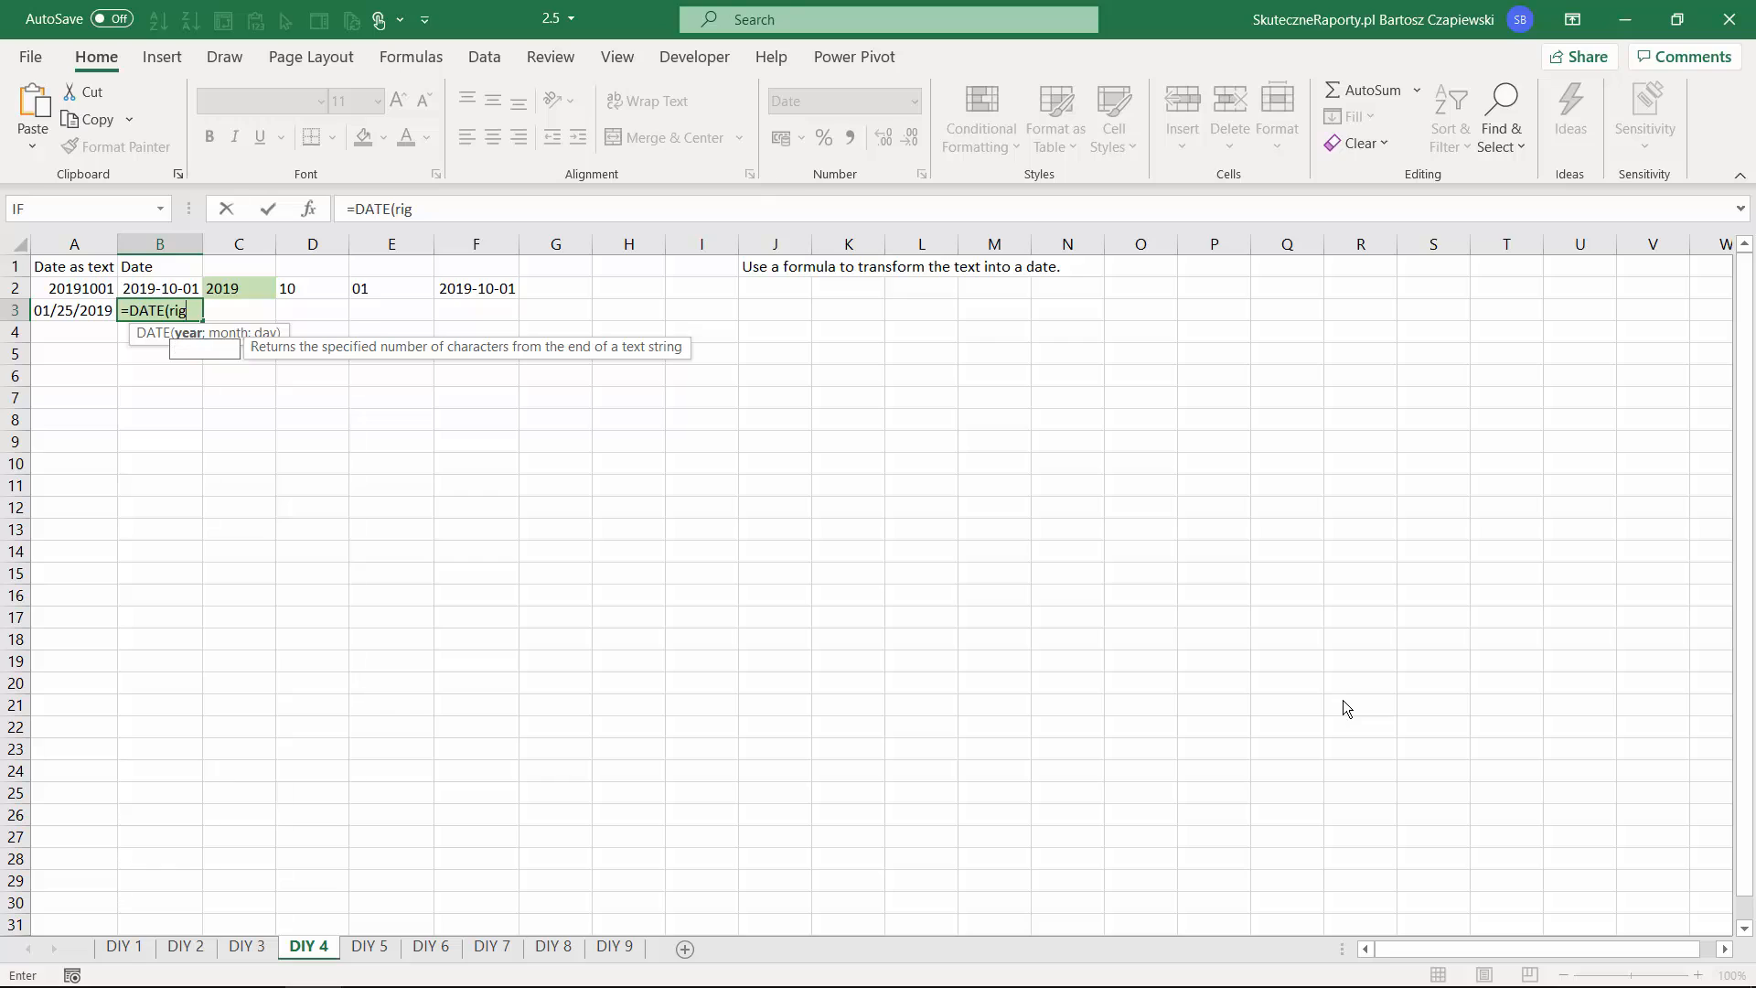
pyautogui.press('Tab')
pyautogui.press('Left')
pyautogui.write(';')
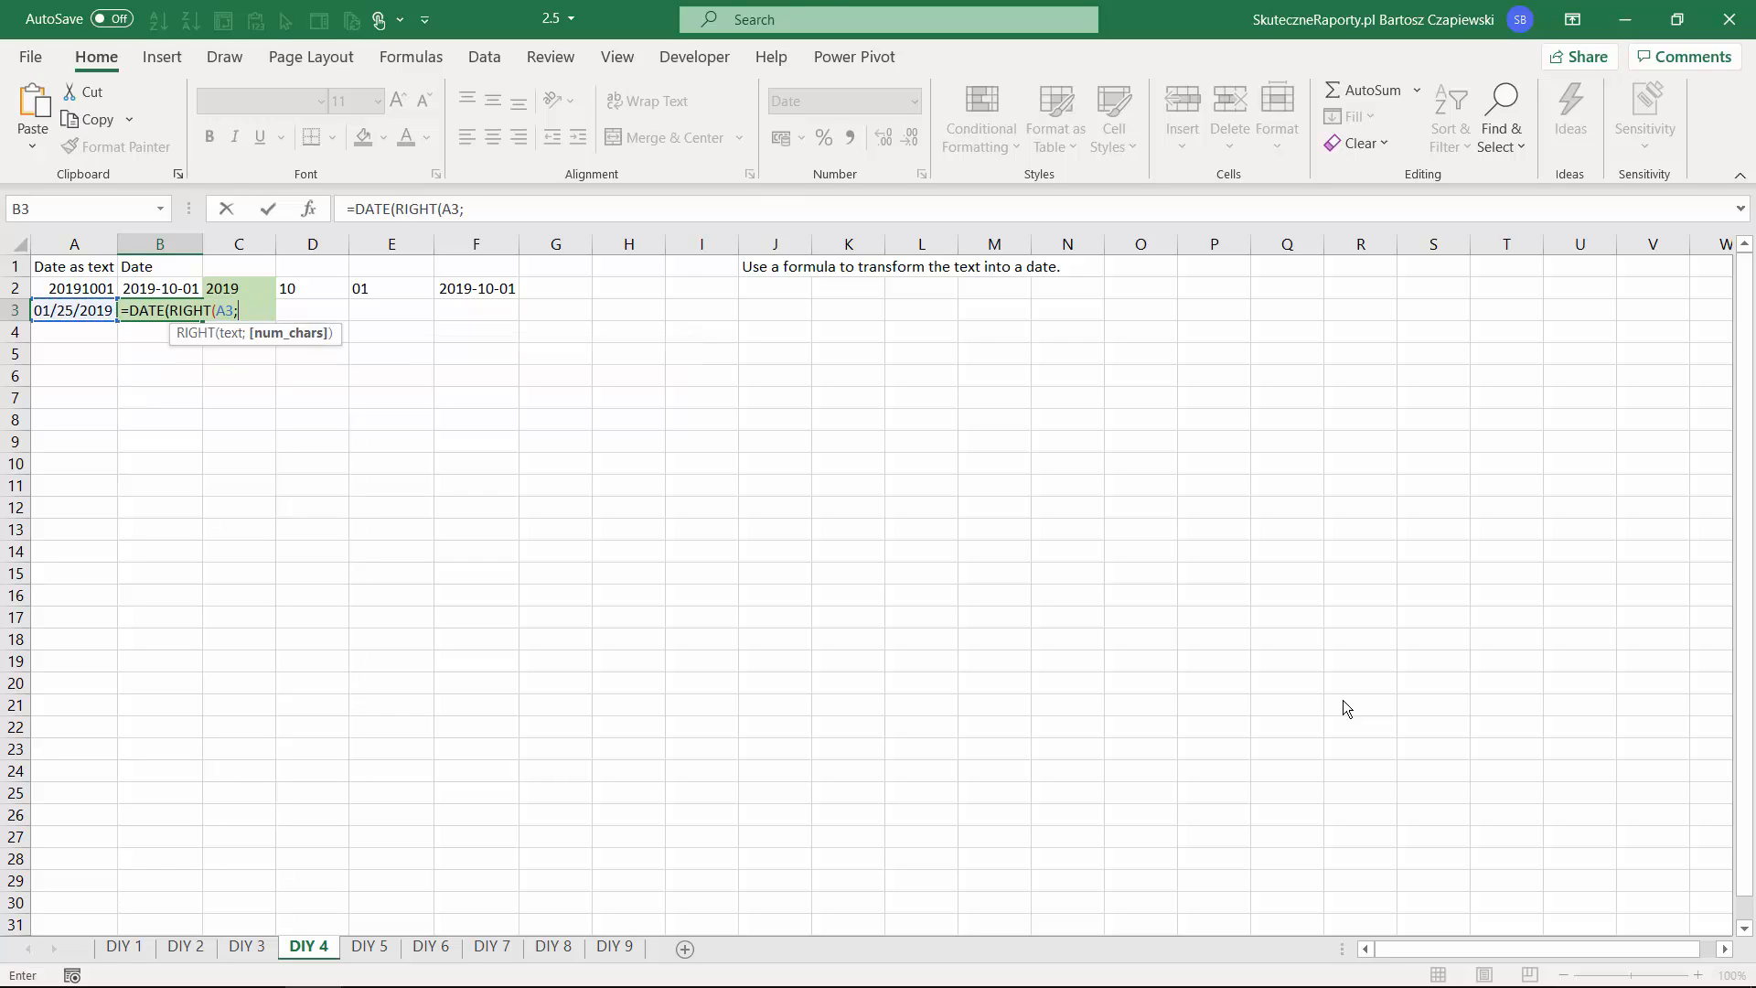
pyautogui.write('4);')
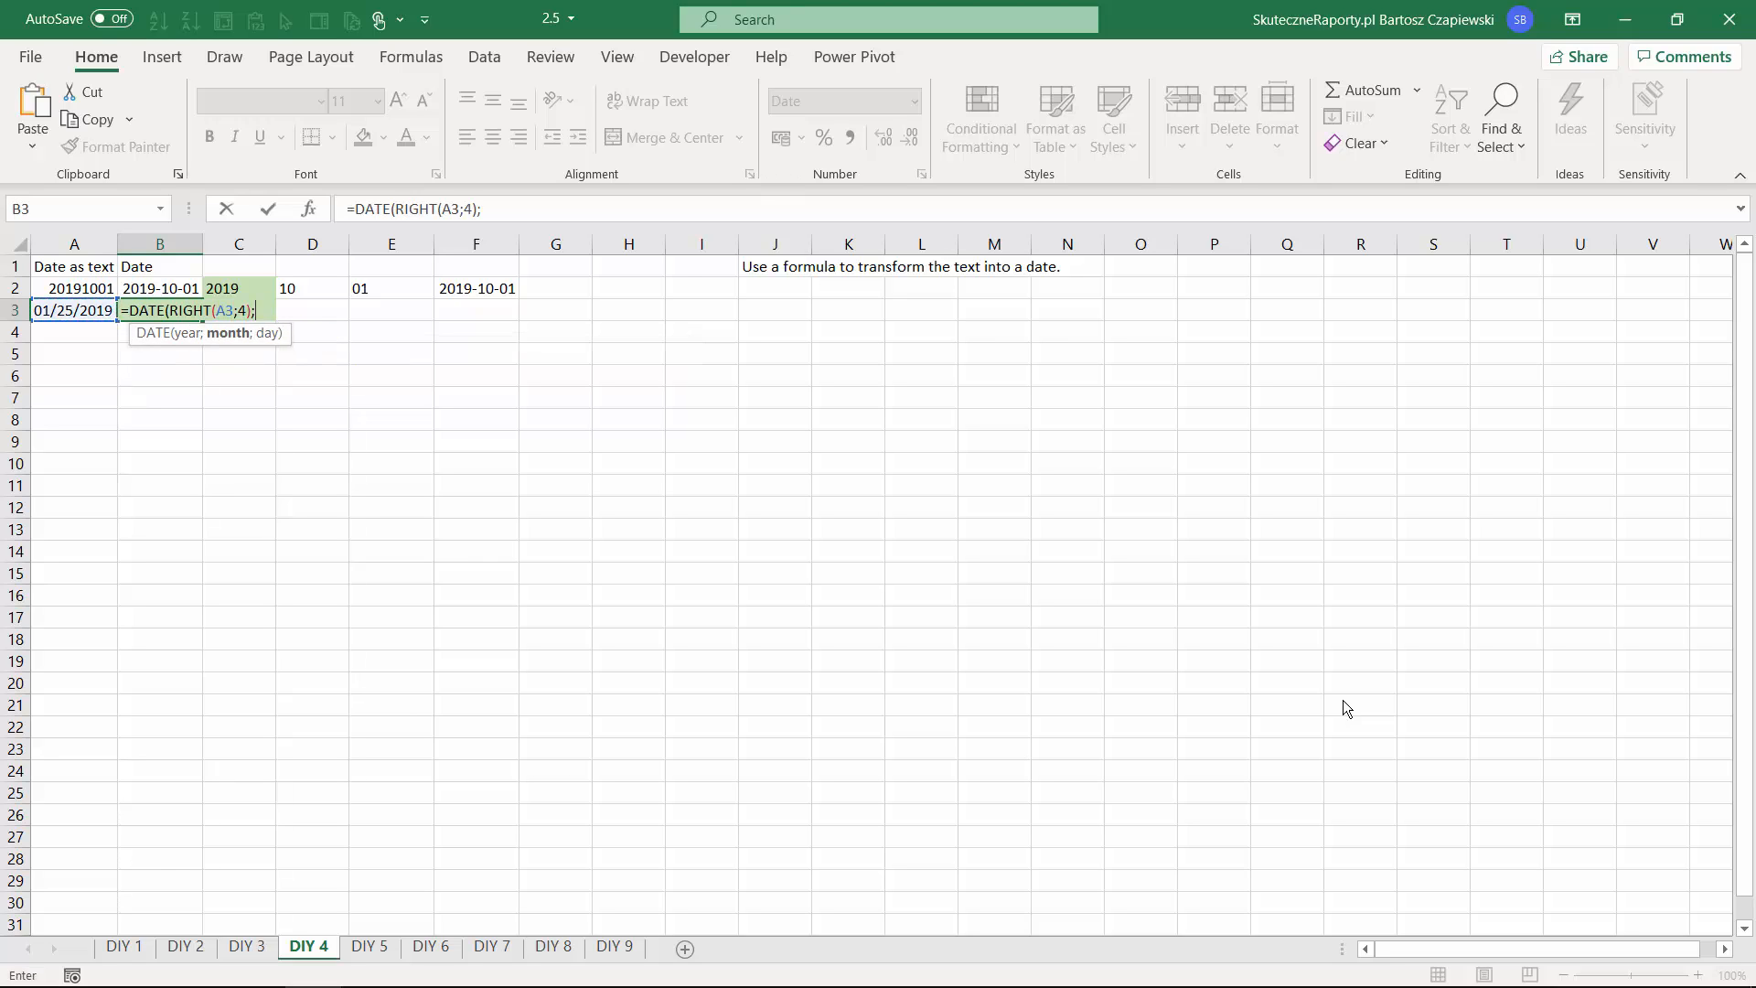
# Add LEFT(A3;2) as the month argument of the B3 date formula.
pyautogui.write('mid')
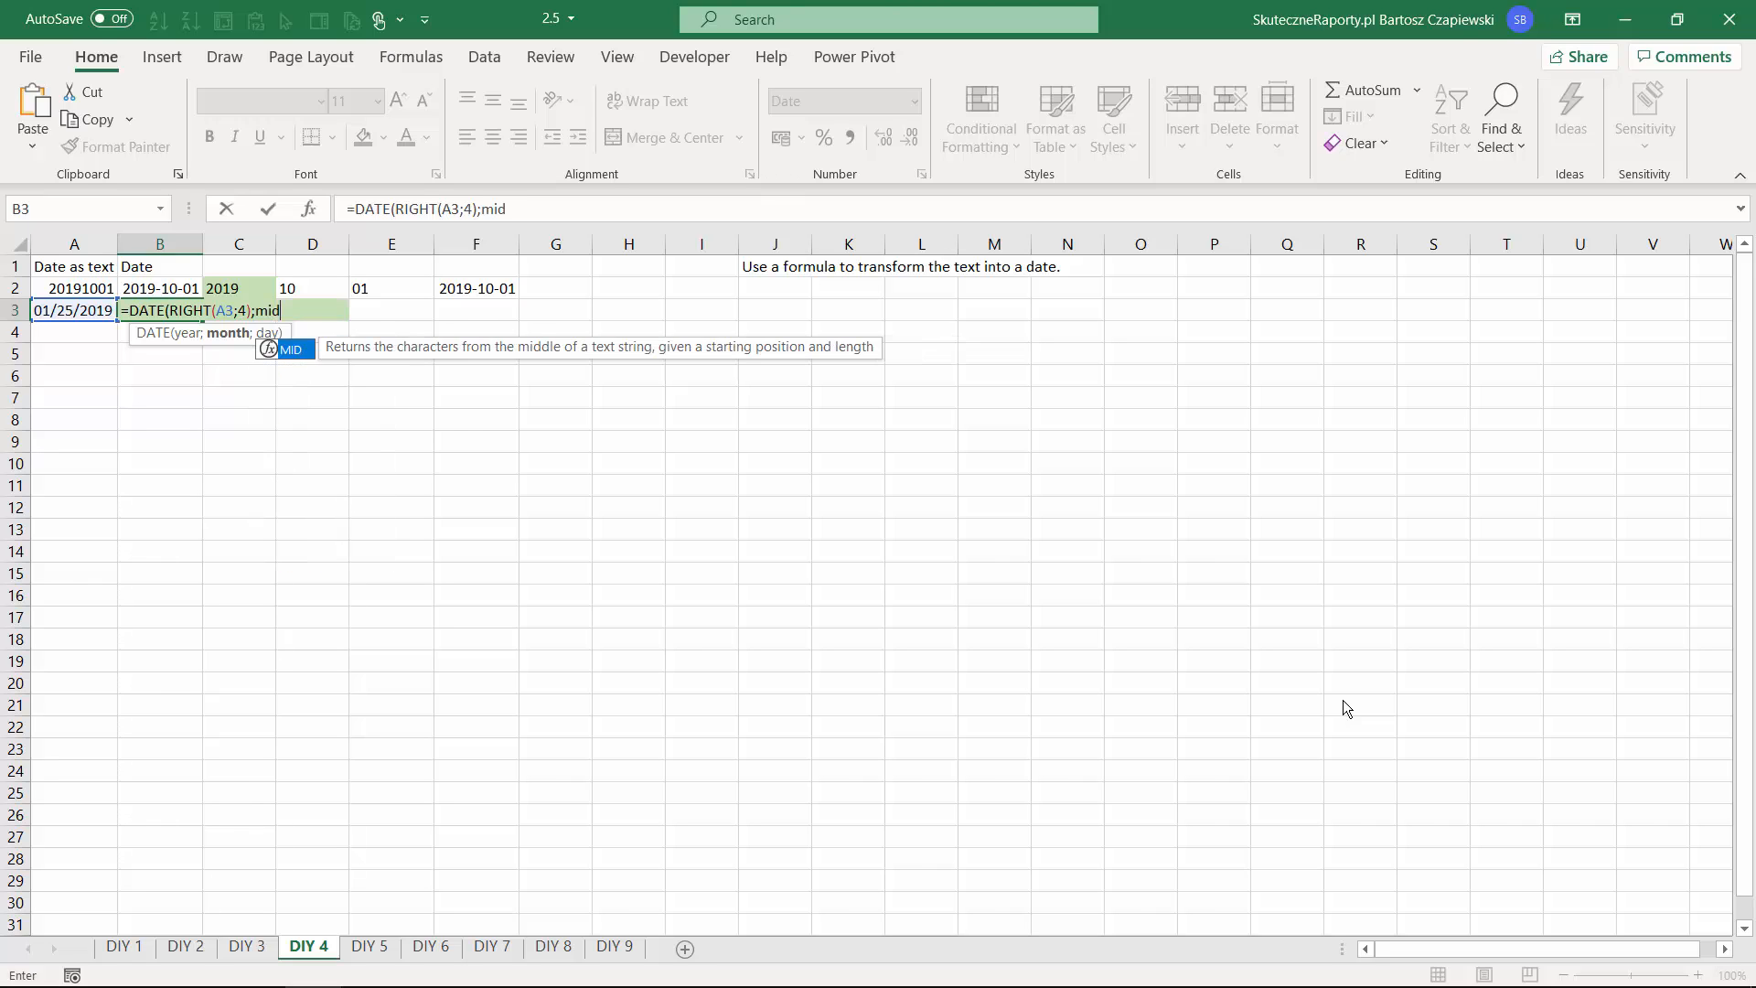
pyautogui.press('BackSpace')
pyautogui.press('BackSpace')
pyautogui.press('BackSpace')
pyautogui.write('left')
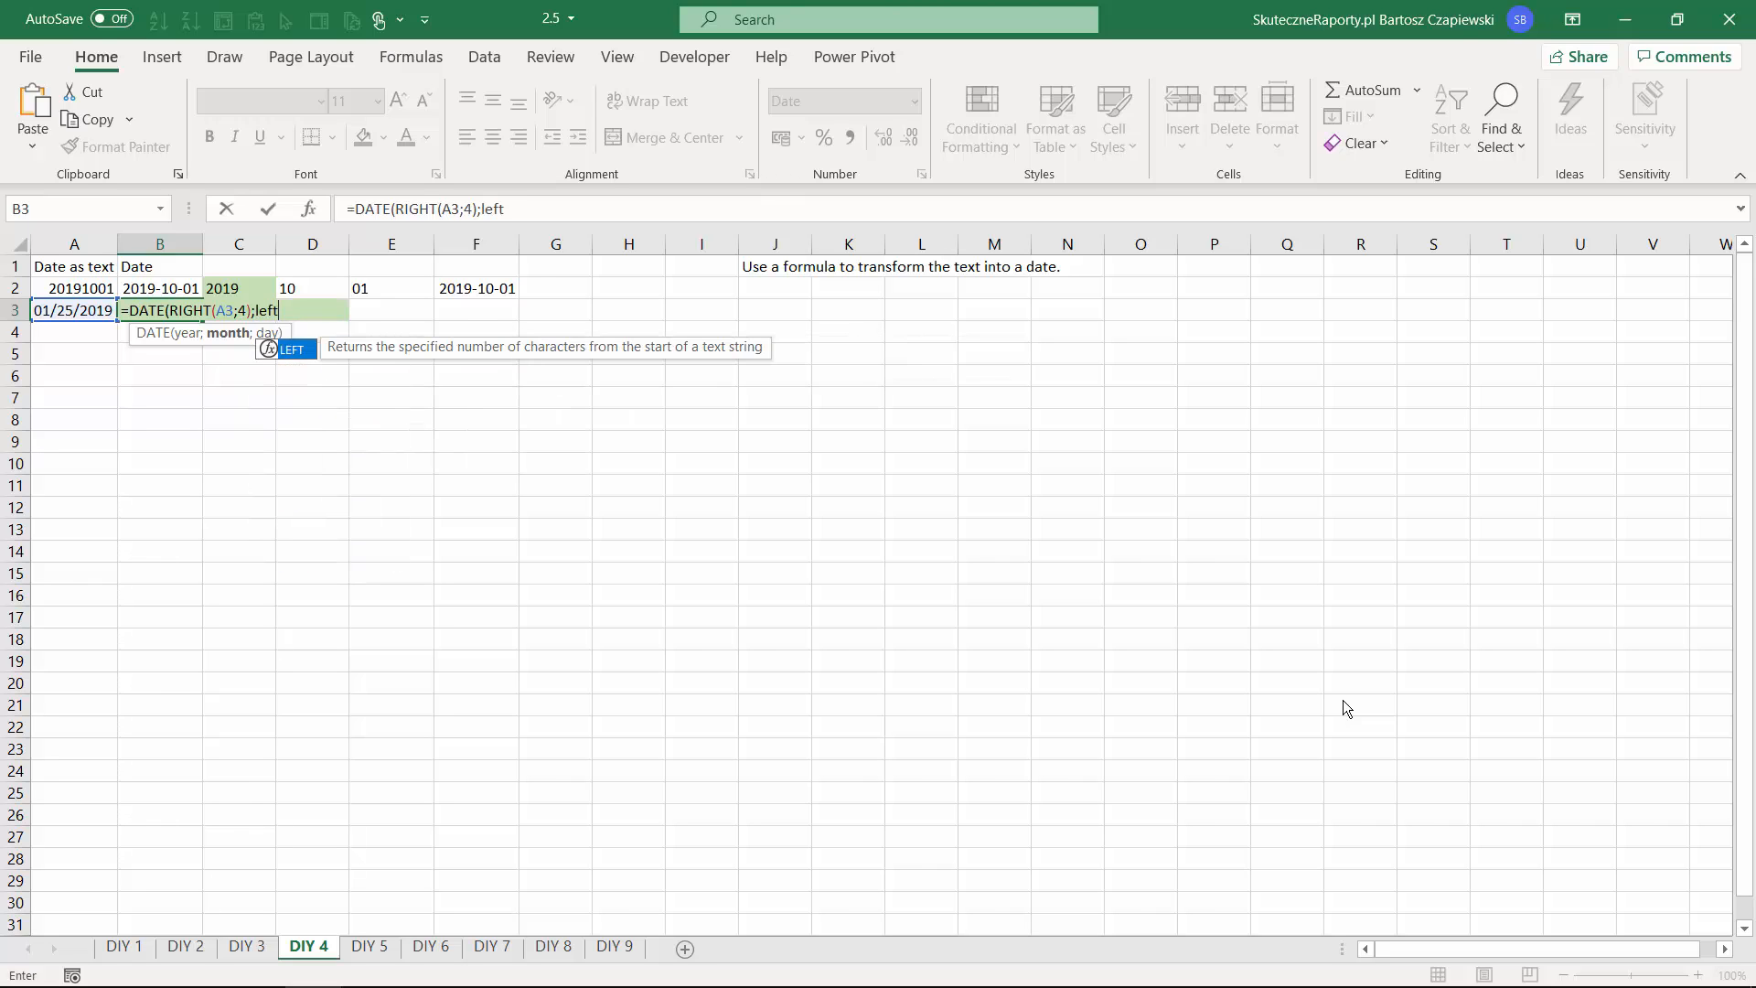
pyautogui.press('Tab')
pyautogui.write('A3;')
pyautogui.write('2')
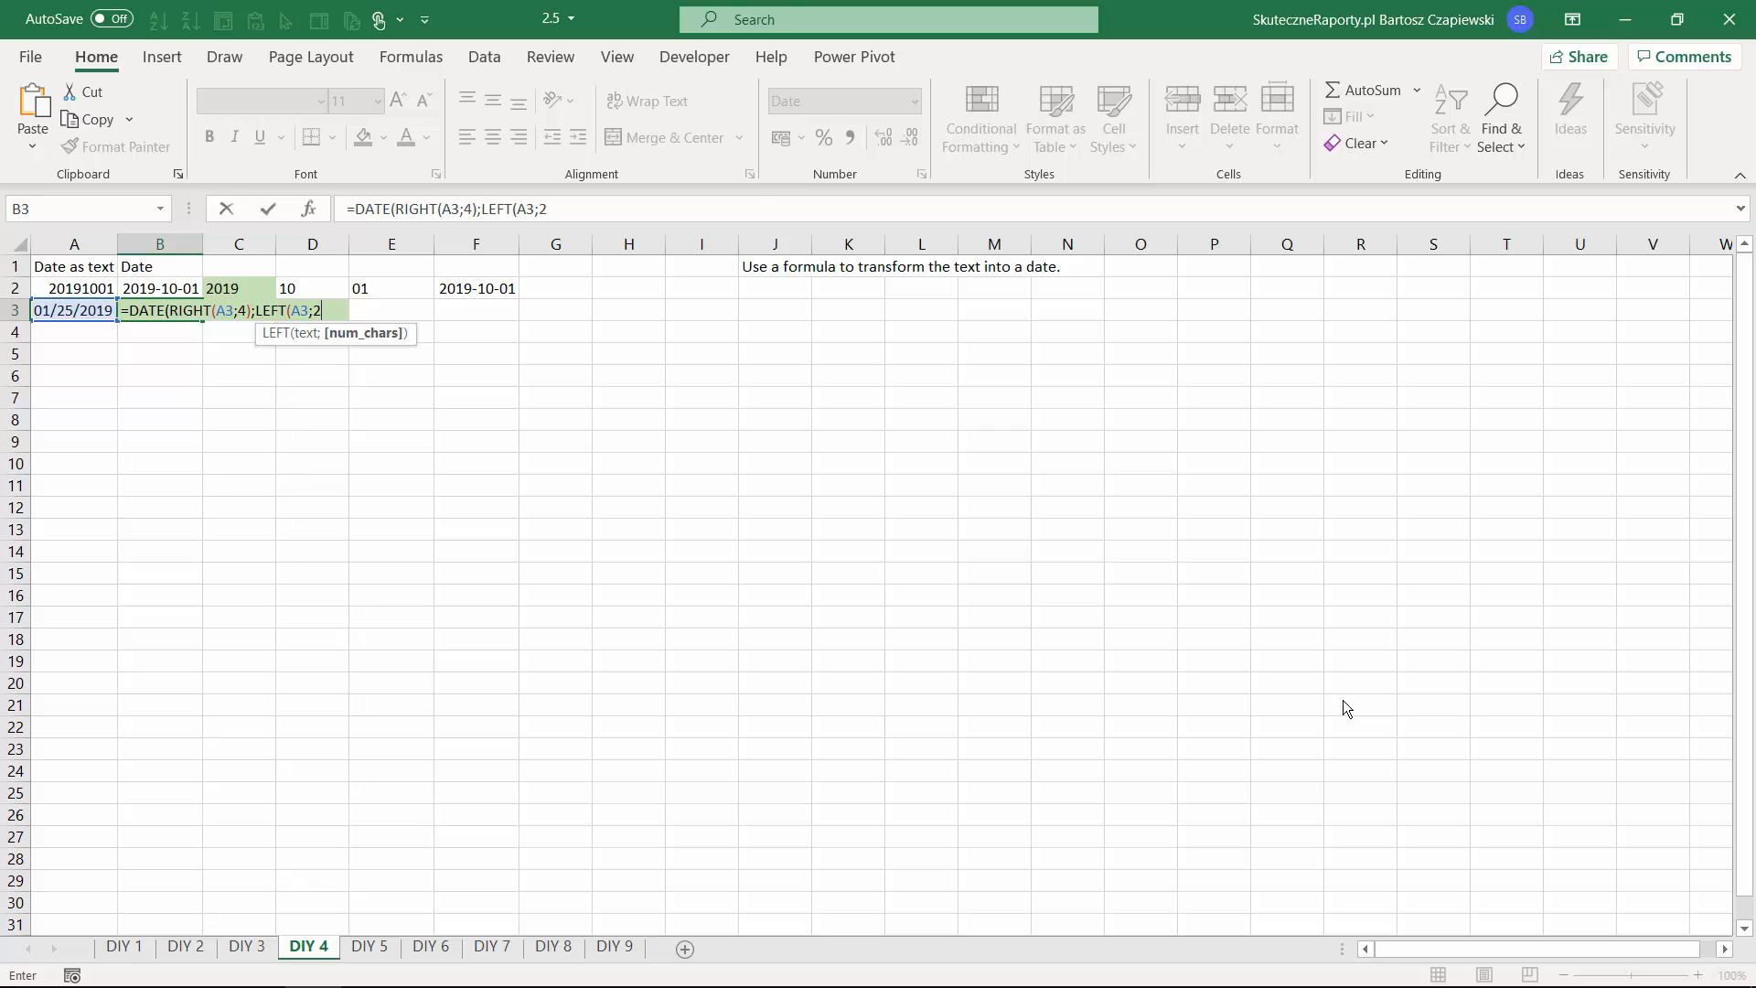
# Complete the B3 date formula with MID(A3;4;2) as the day argument and switch to the DIY 5 sheet.
pyautogui.write(');mid')
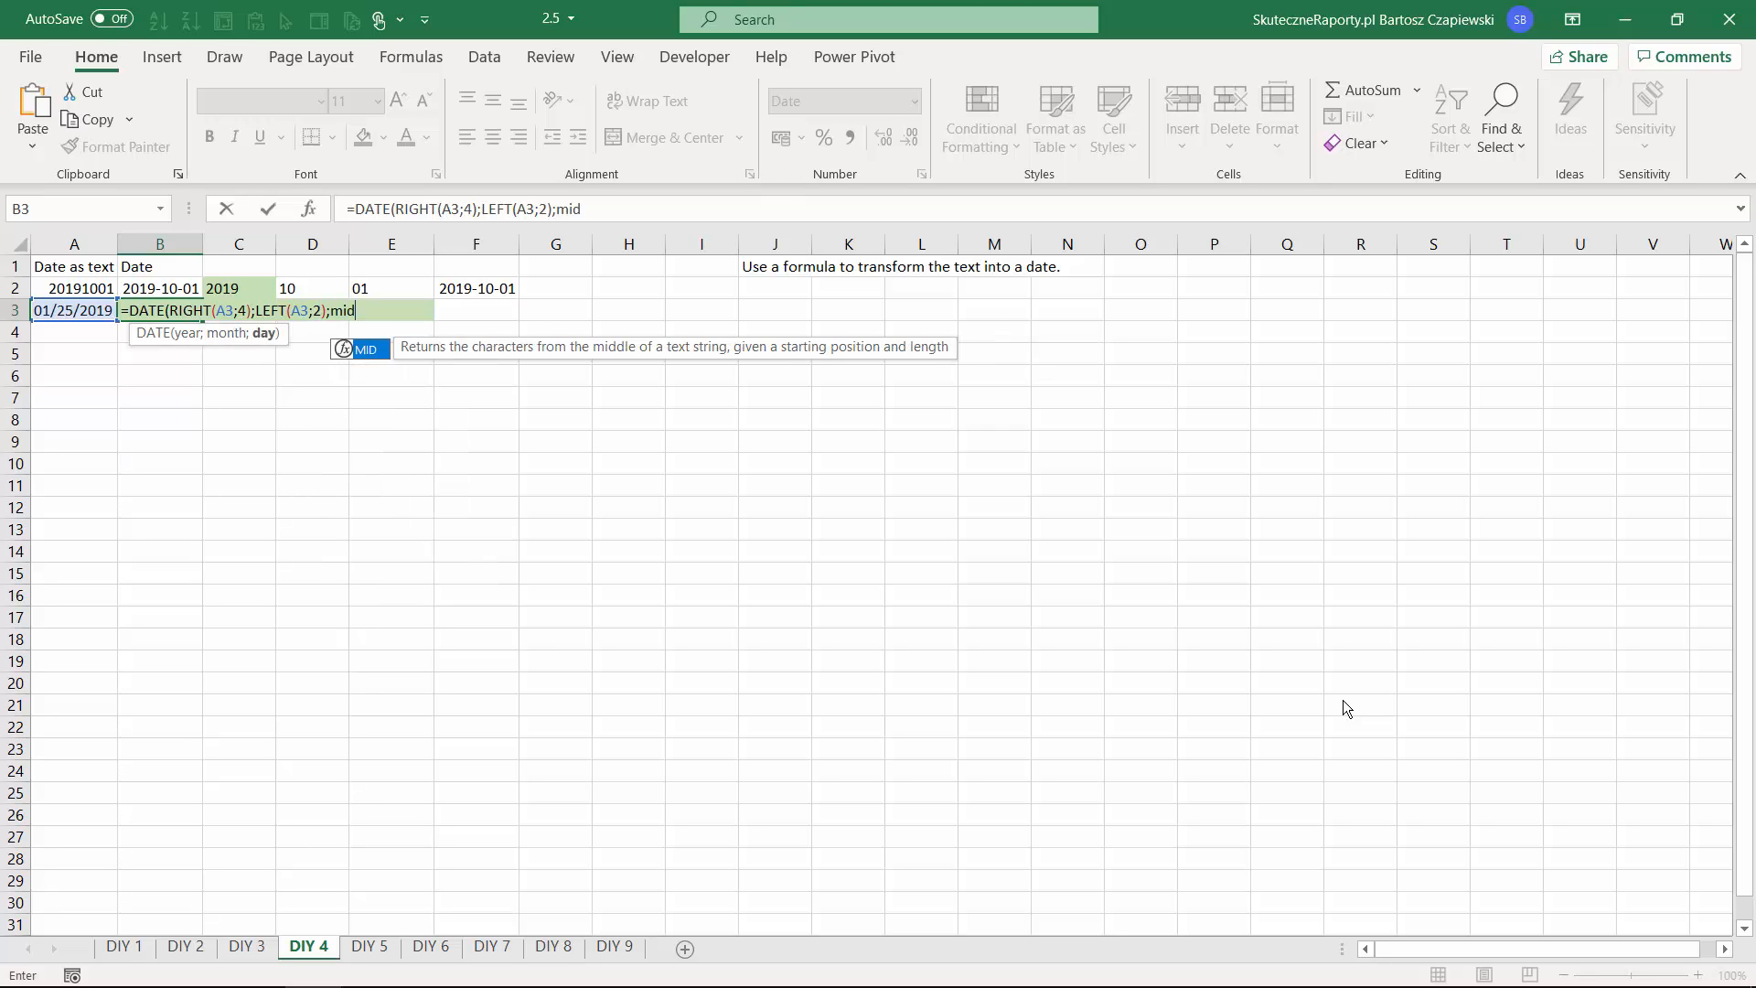
pyautogui.press('Tab')
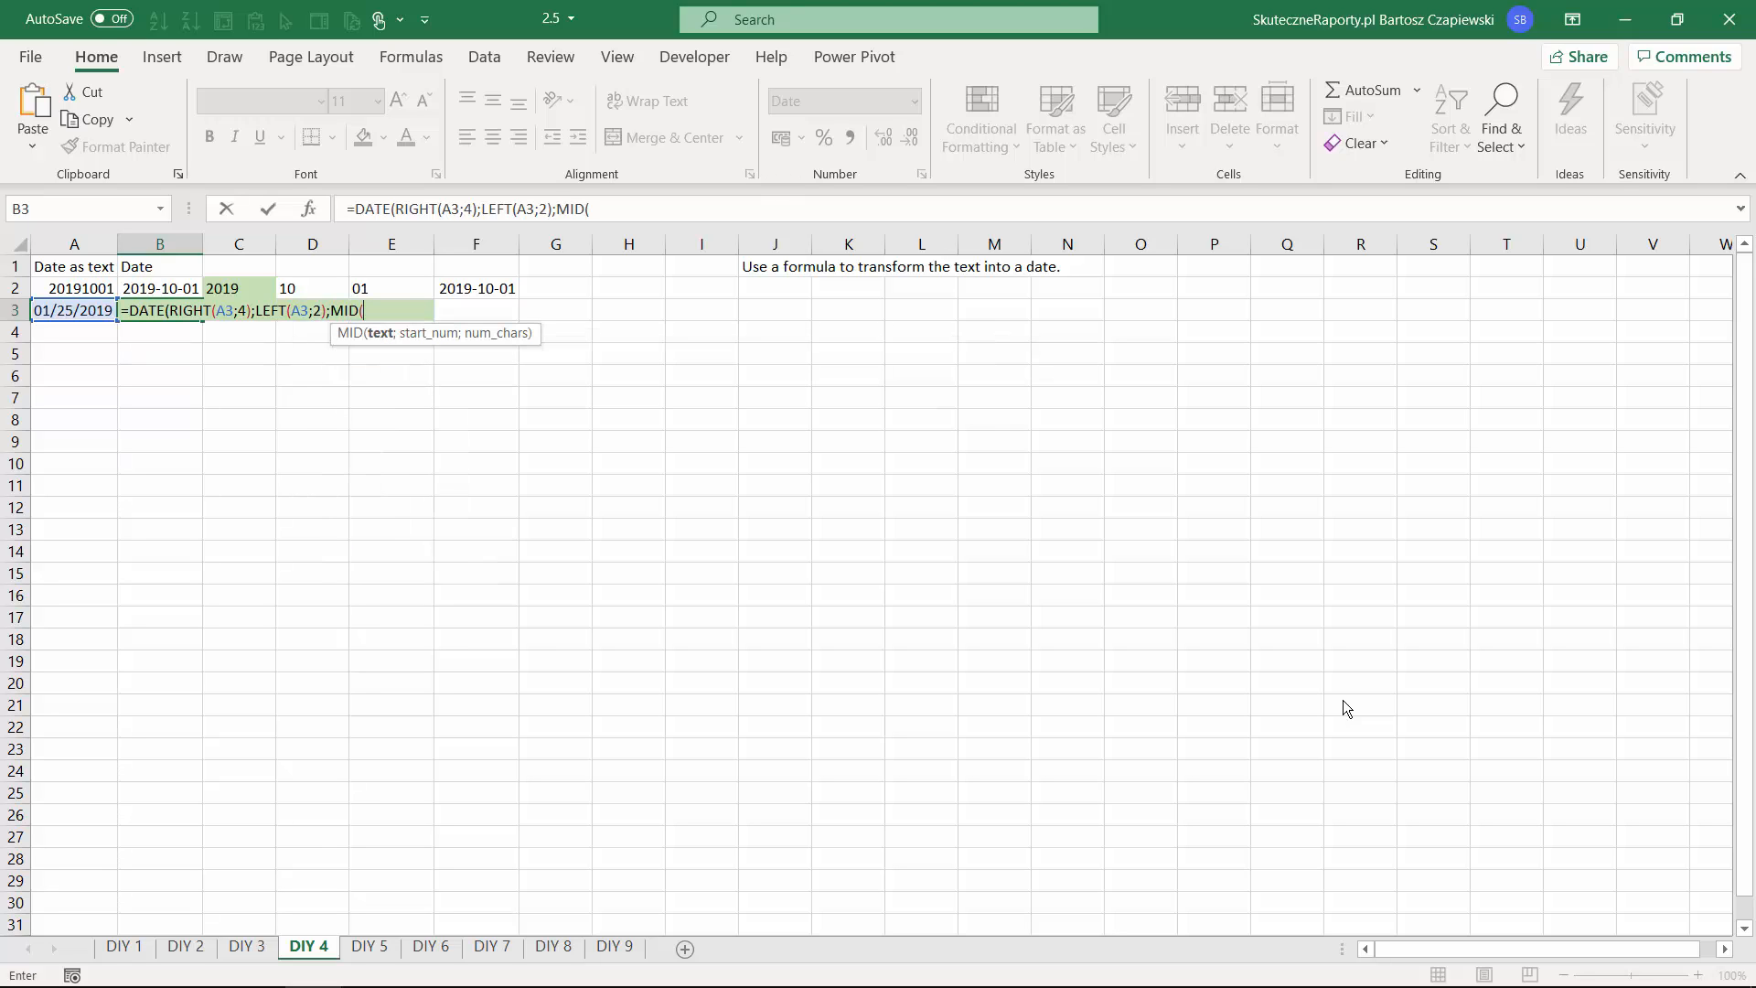
pyautogui.write('A3;4')
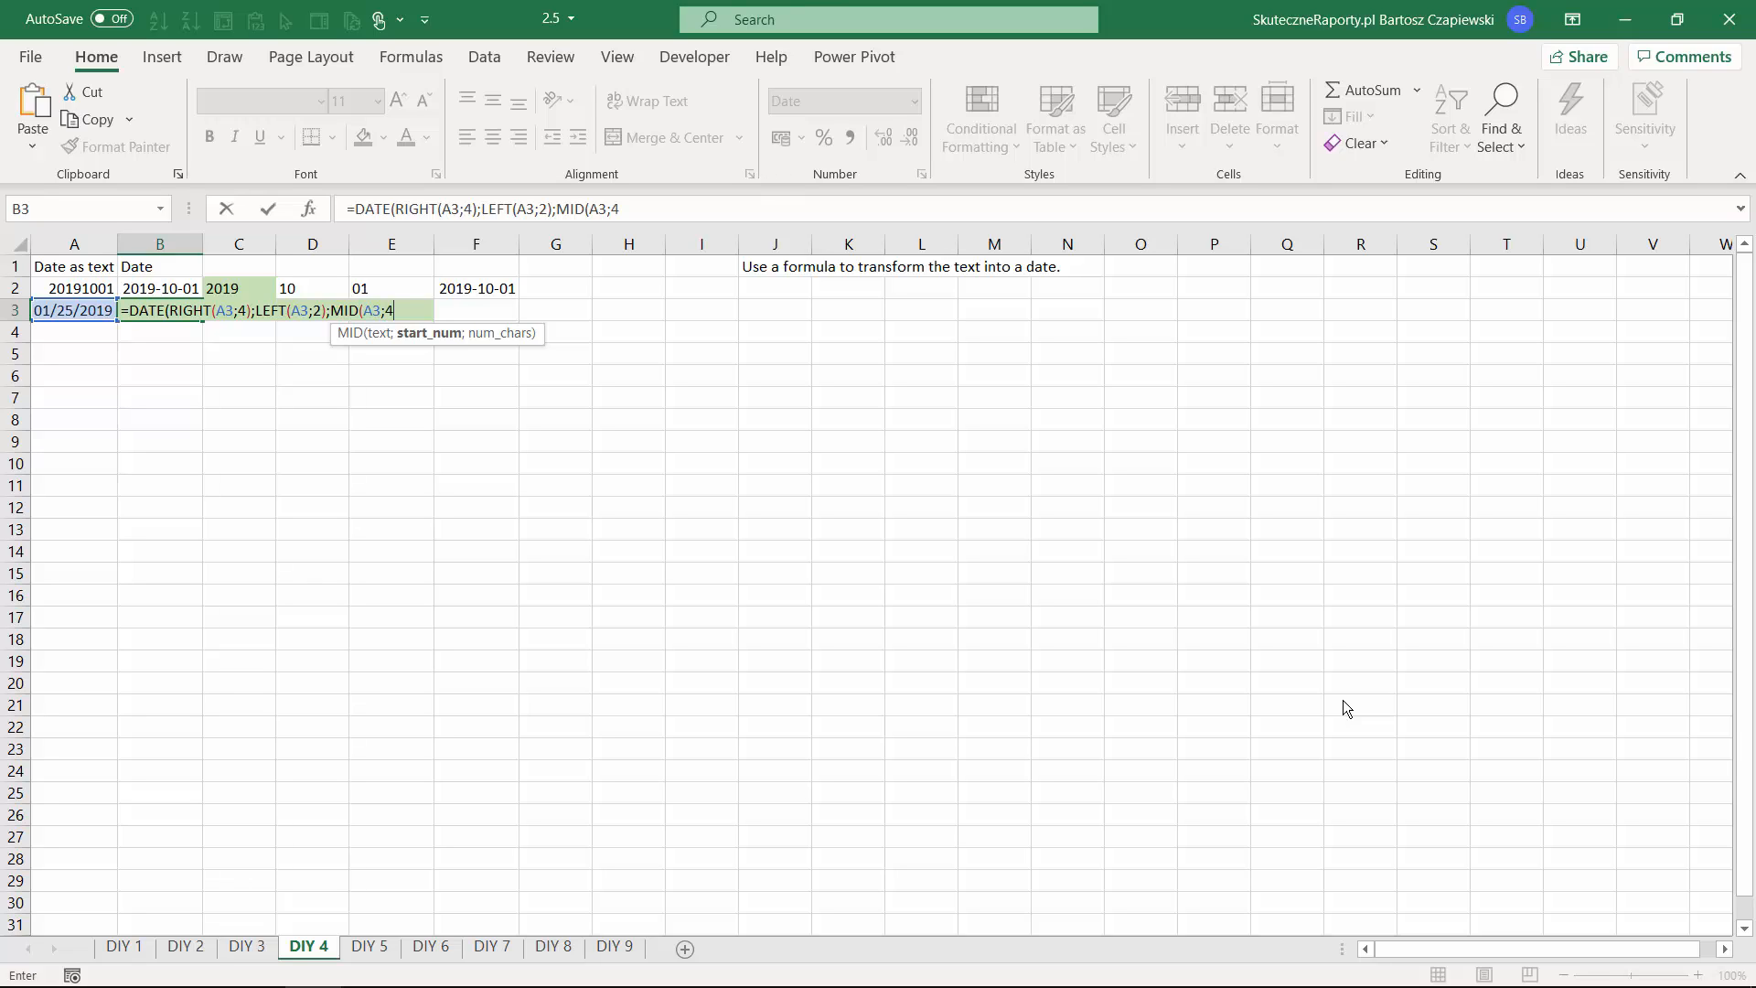
pyautogui.write(';2))')
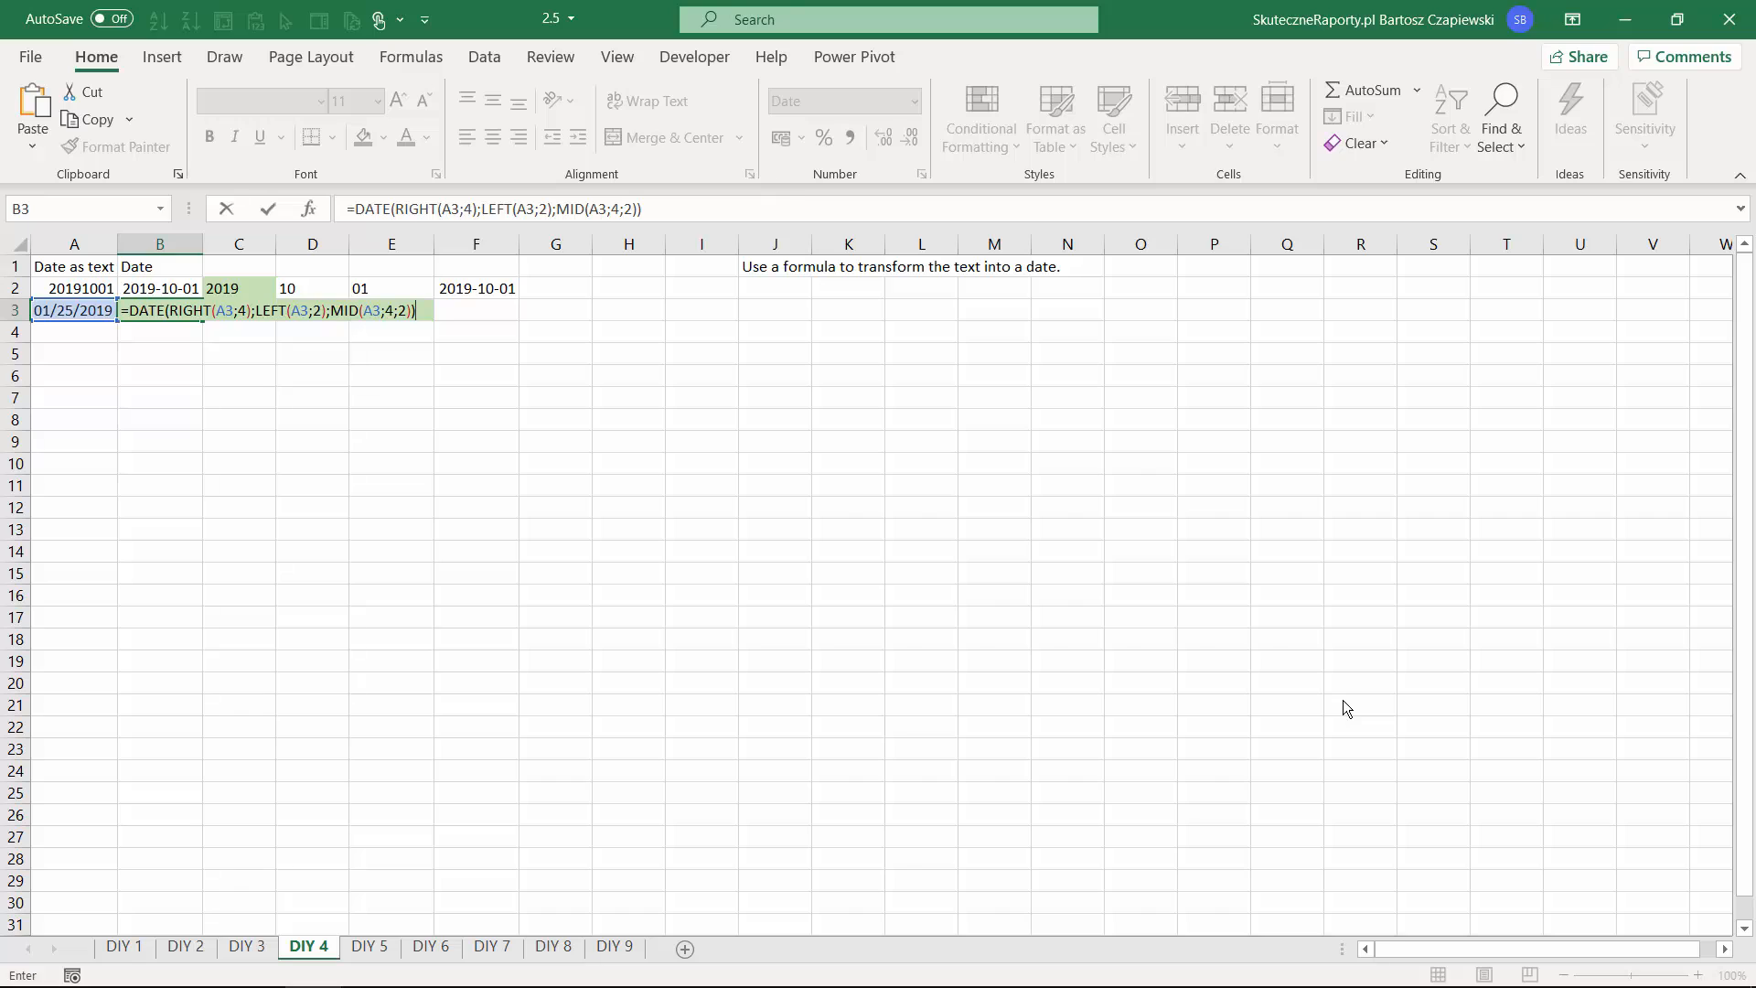
pyautogui.hotkey('shift', 'Return')
pyautogui.press('Down')
pyautogui.press('Down')
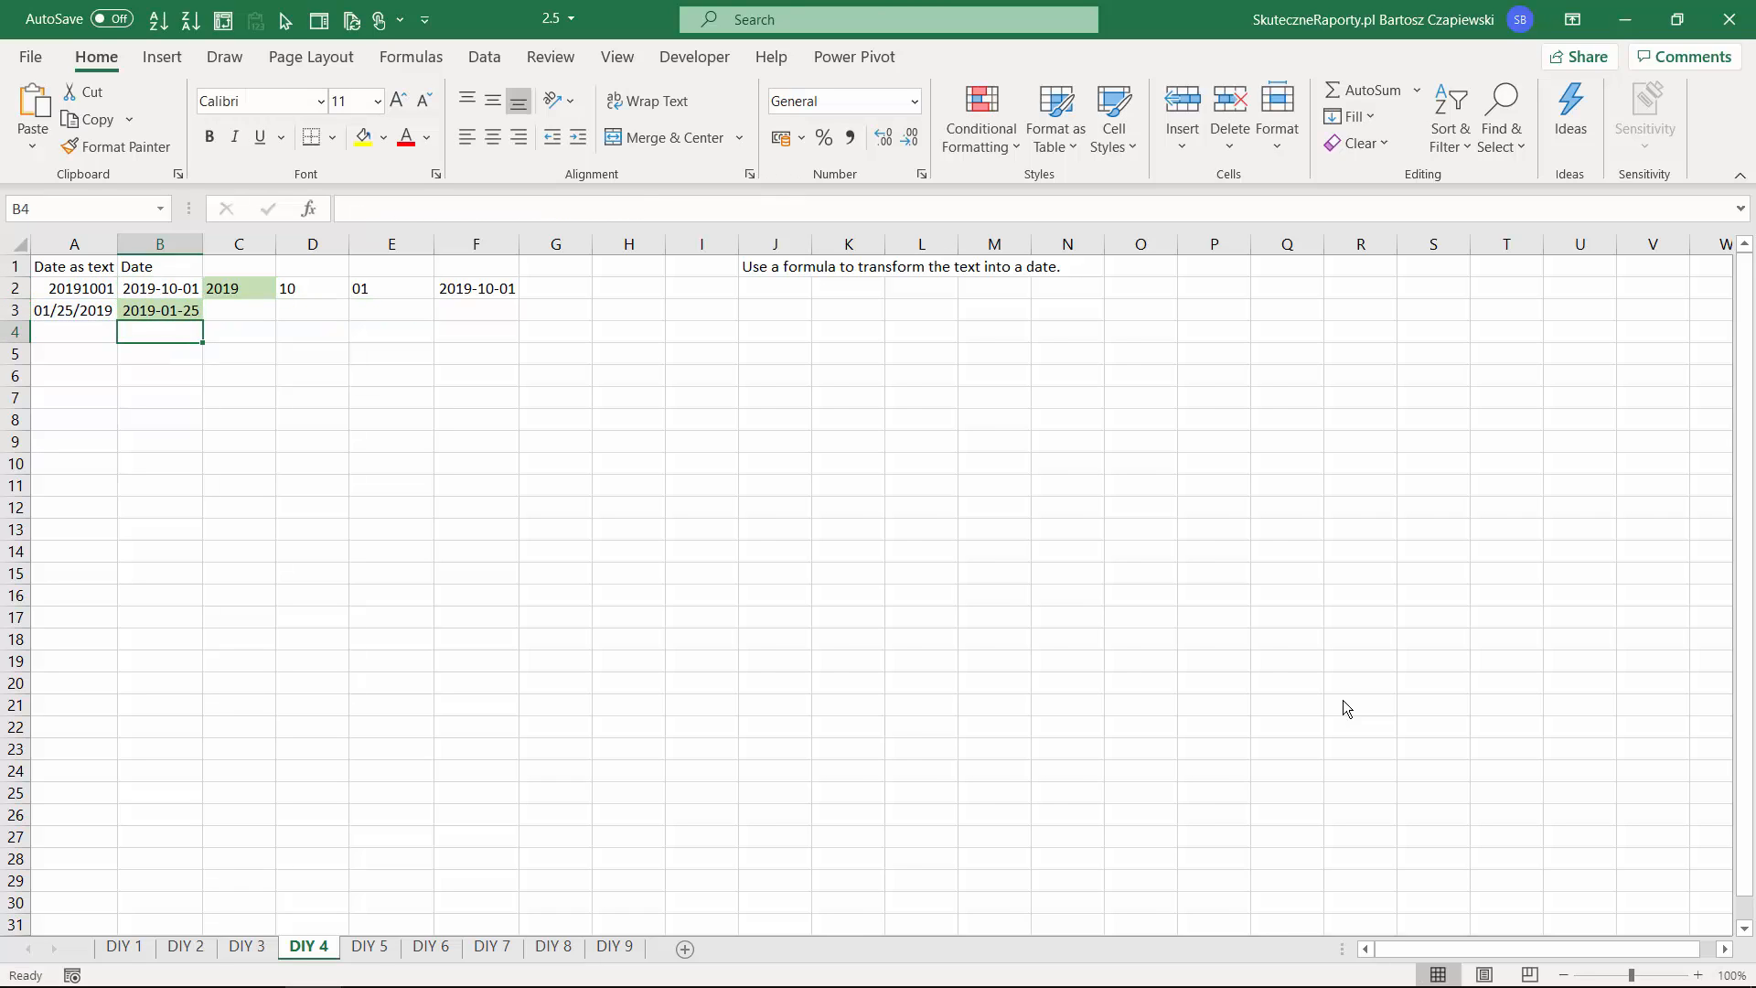
pyautogui.hotkey('ctrl', 'pagedown')
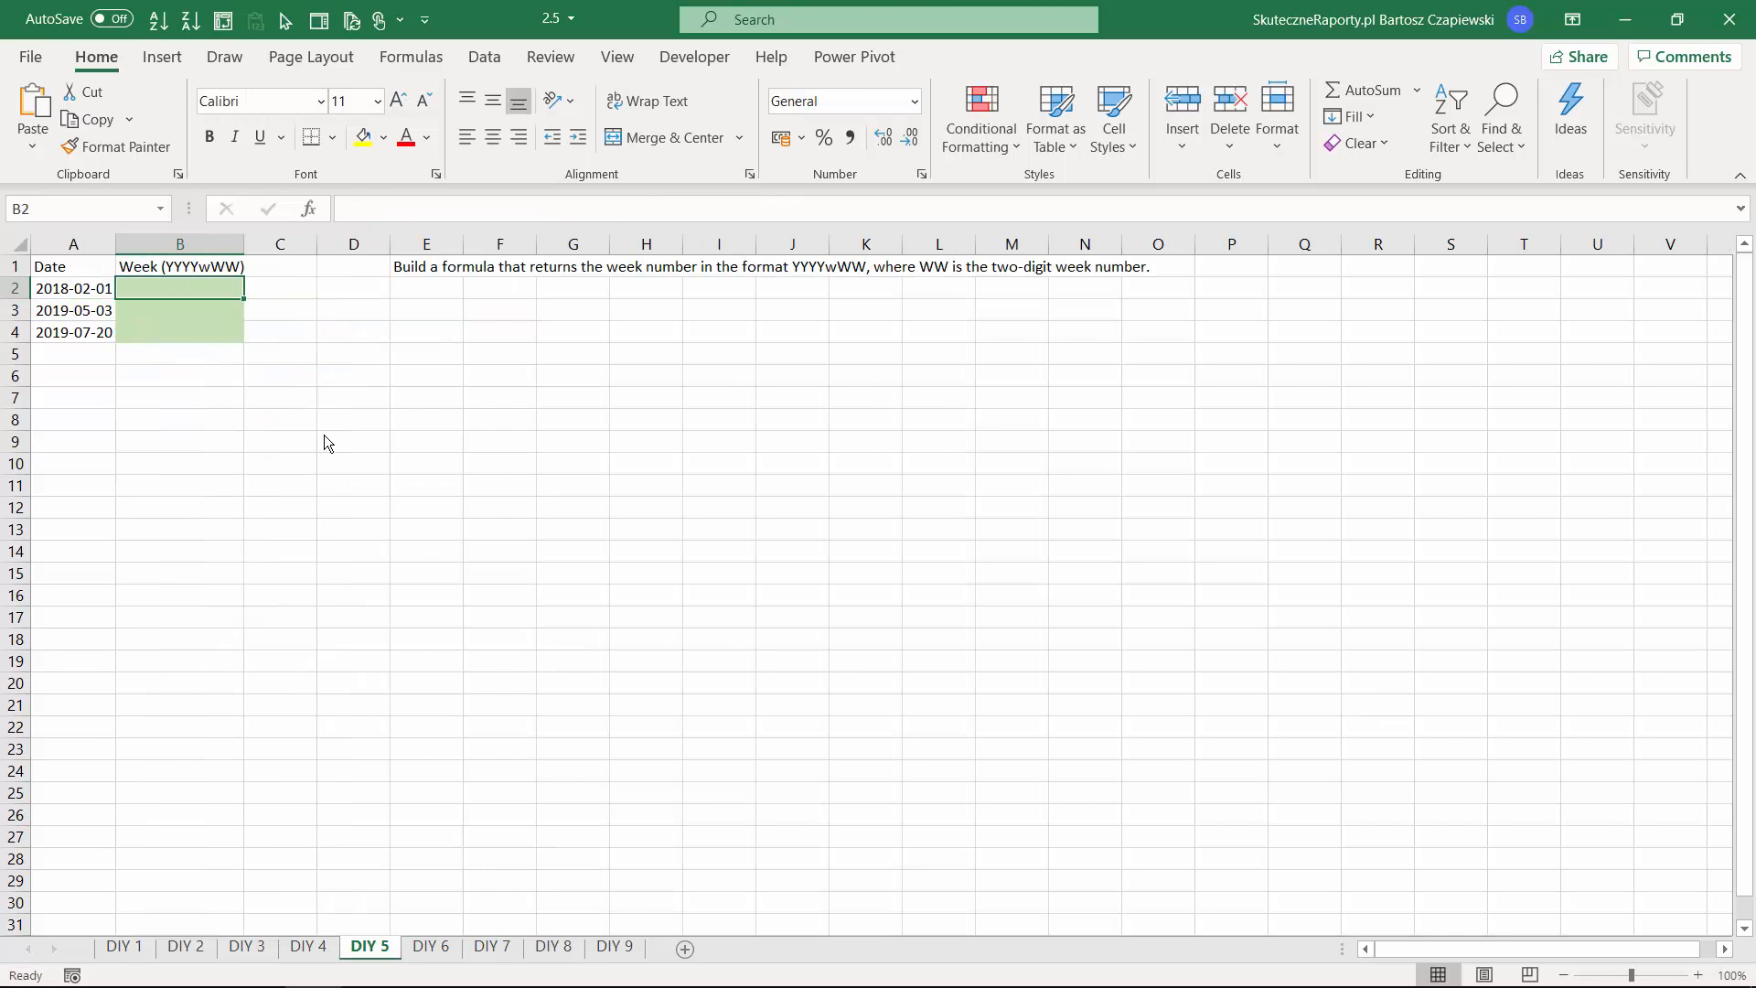
pyautogui.press('Down')
pyautogui.press('Down')
pyautogui.press('Down')
pyautogui.press('Down')
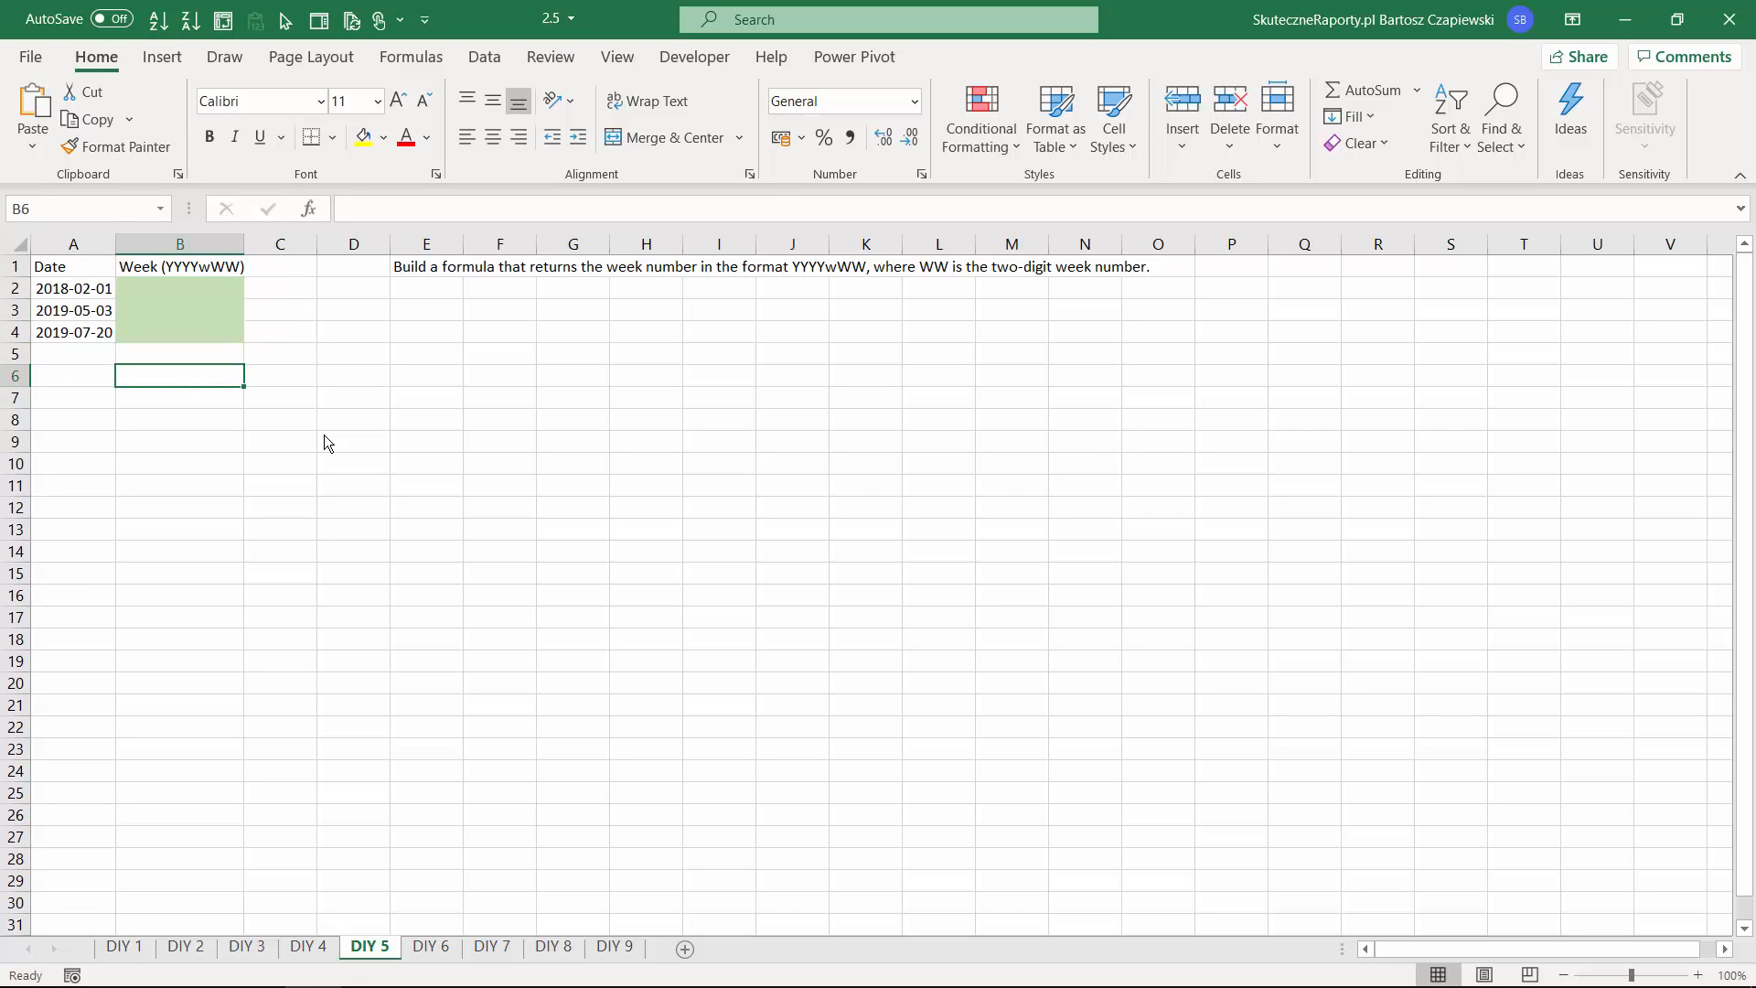
pyautogui.write('2018')
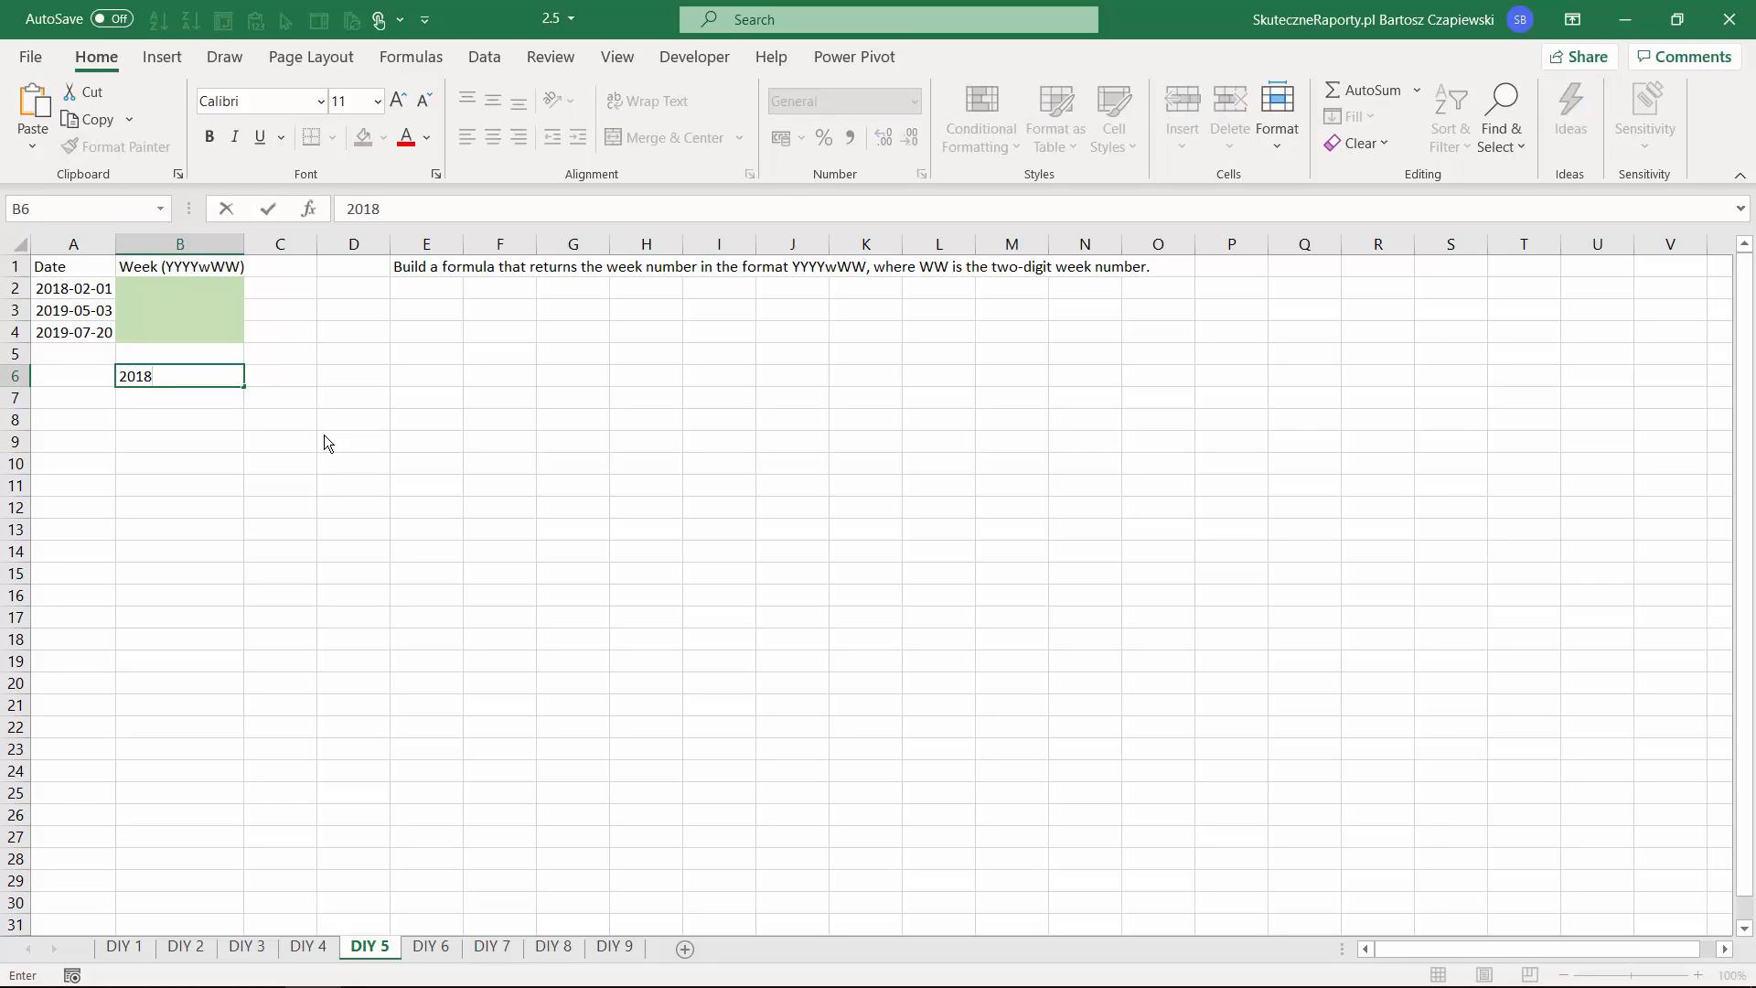
pyautogui.write('w05')
pyautogui.press('Escape')
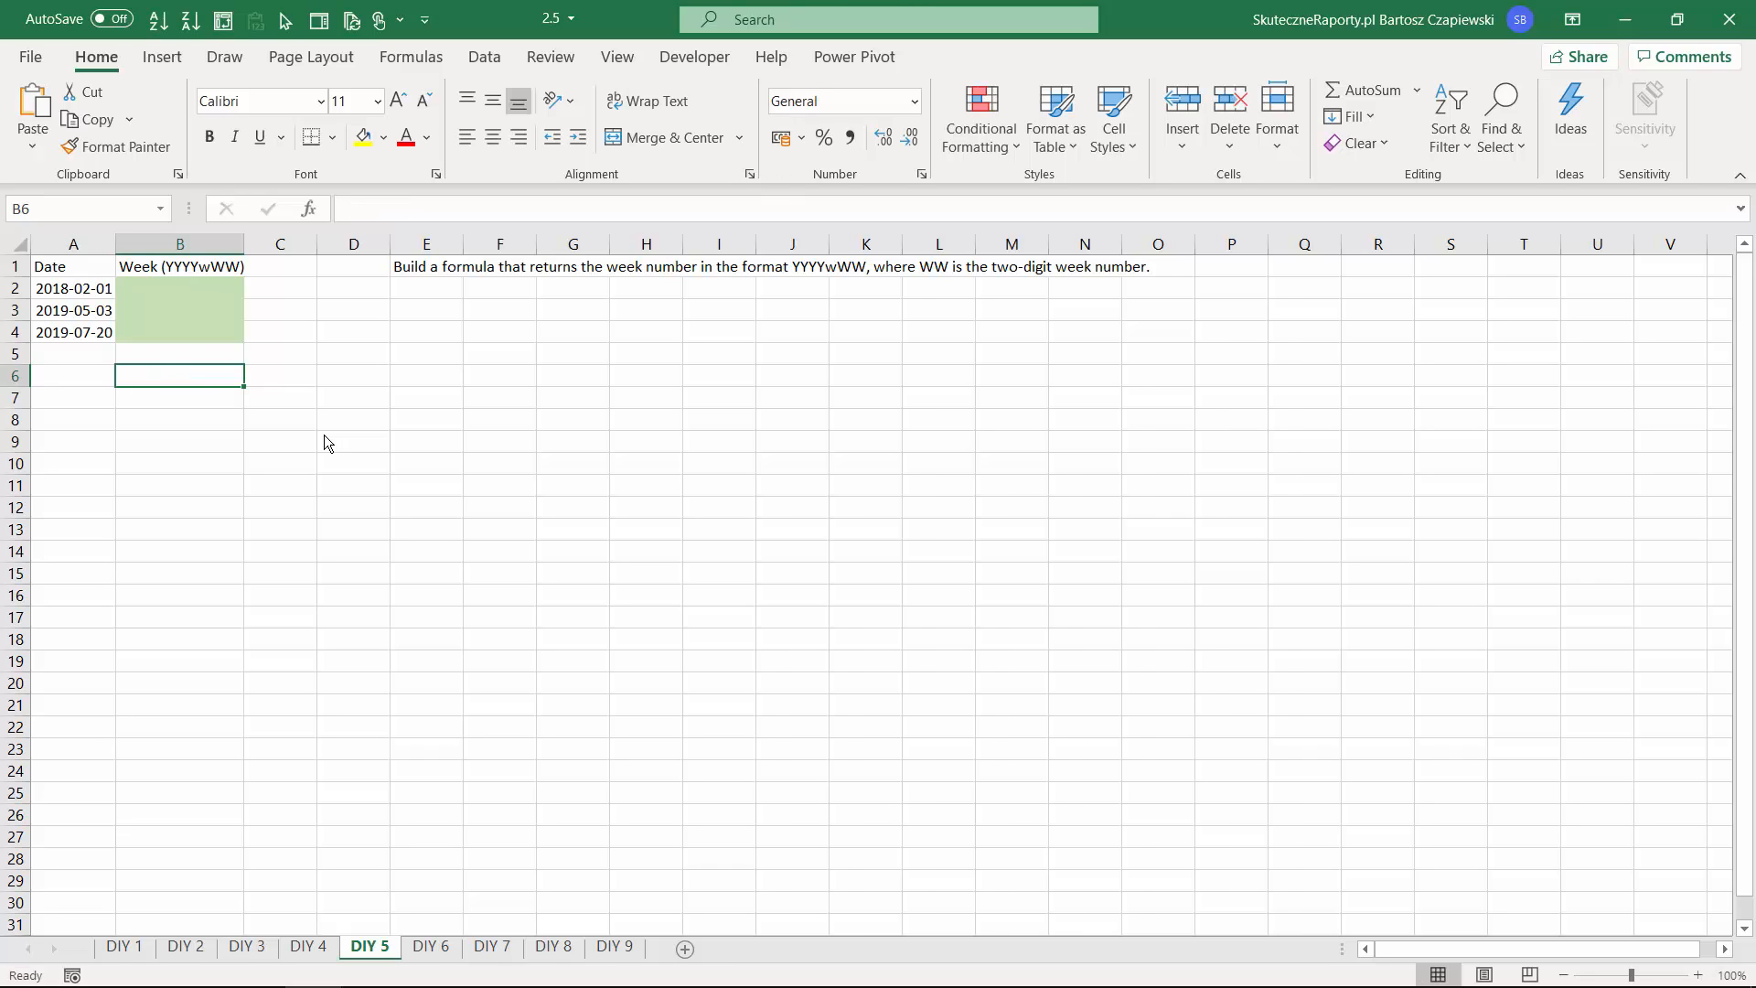
pyautogui.press('Up')
pyautogui.press('Up')
pyautogui.press('Up')
pyautogui.press('Up')
# Enter =WEEKNUM(A2;2) in B2, with weeks beginning on Monday, and fill the formula down to B4.
pyautogui.write('=')
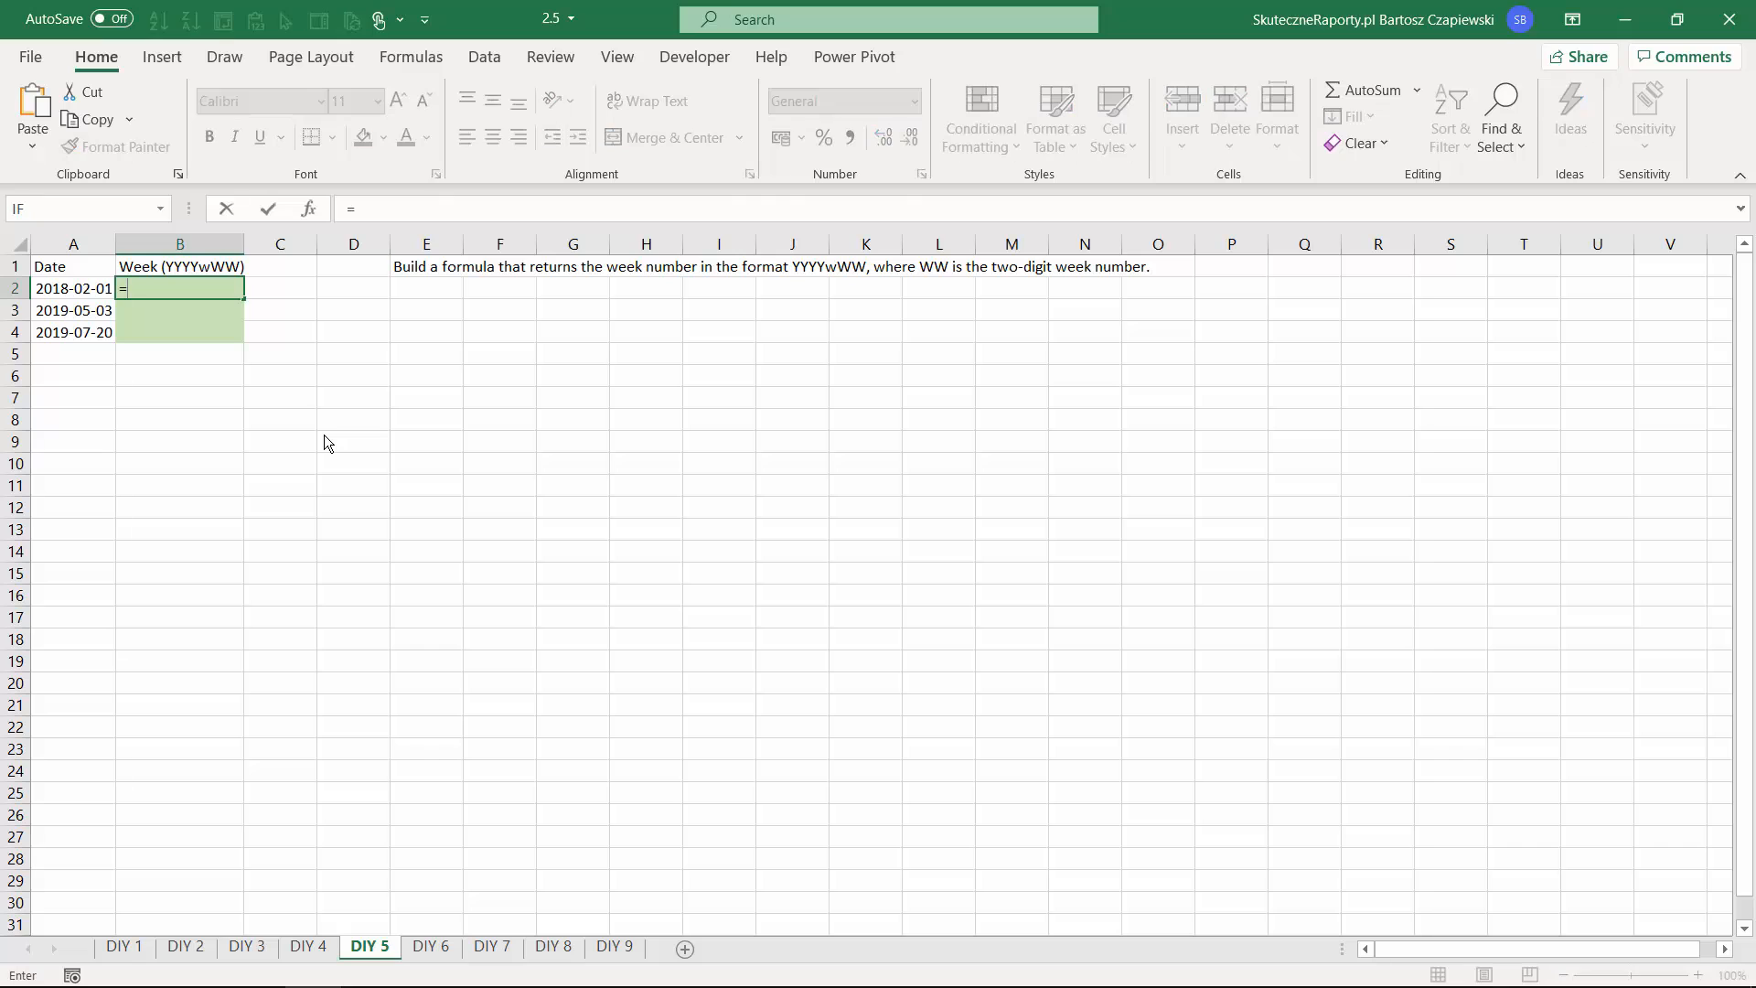
pyautogui.write('wek')
pyautogui.press('BackSpace')
pyautogui.press('Down')
pyautogui.press('Down')
pyautogui.press('Tab')
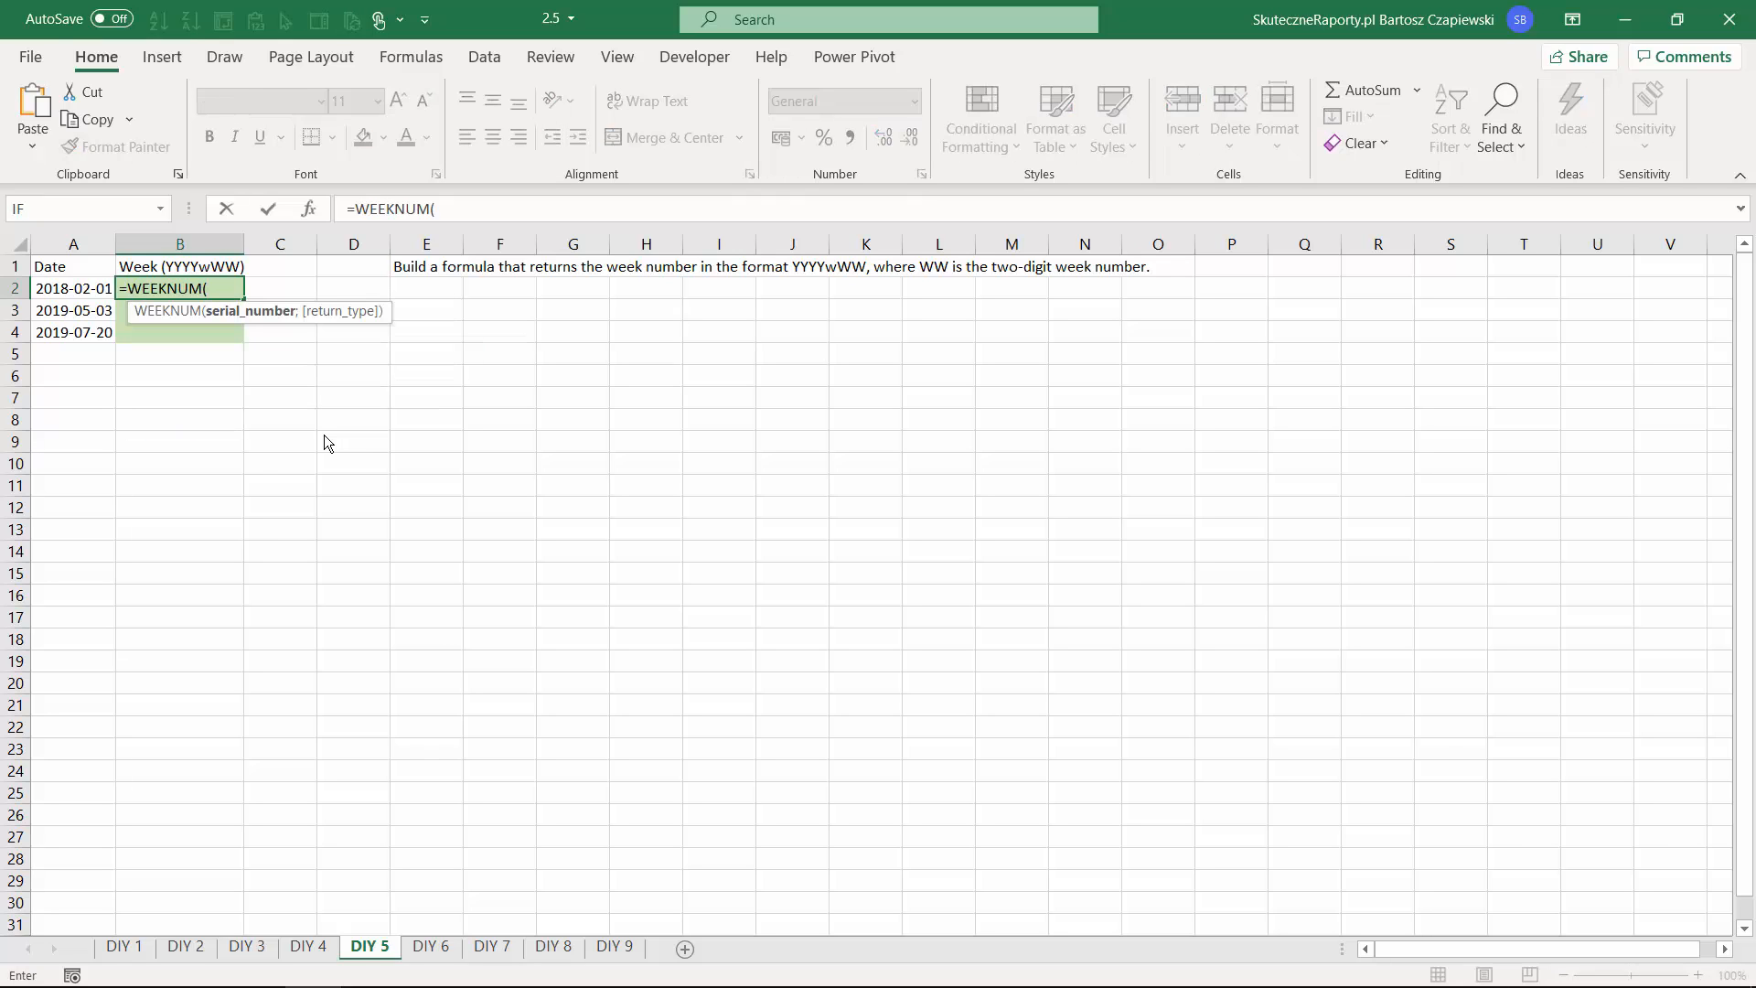
pyautogui.press('Left')
pyautogui.write(';')
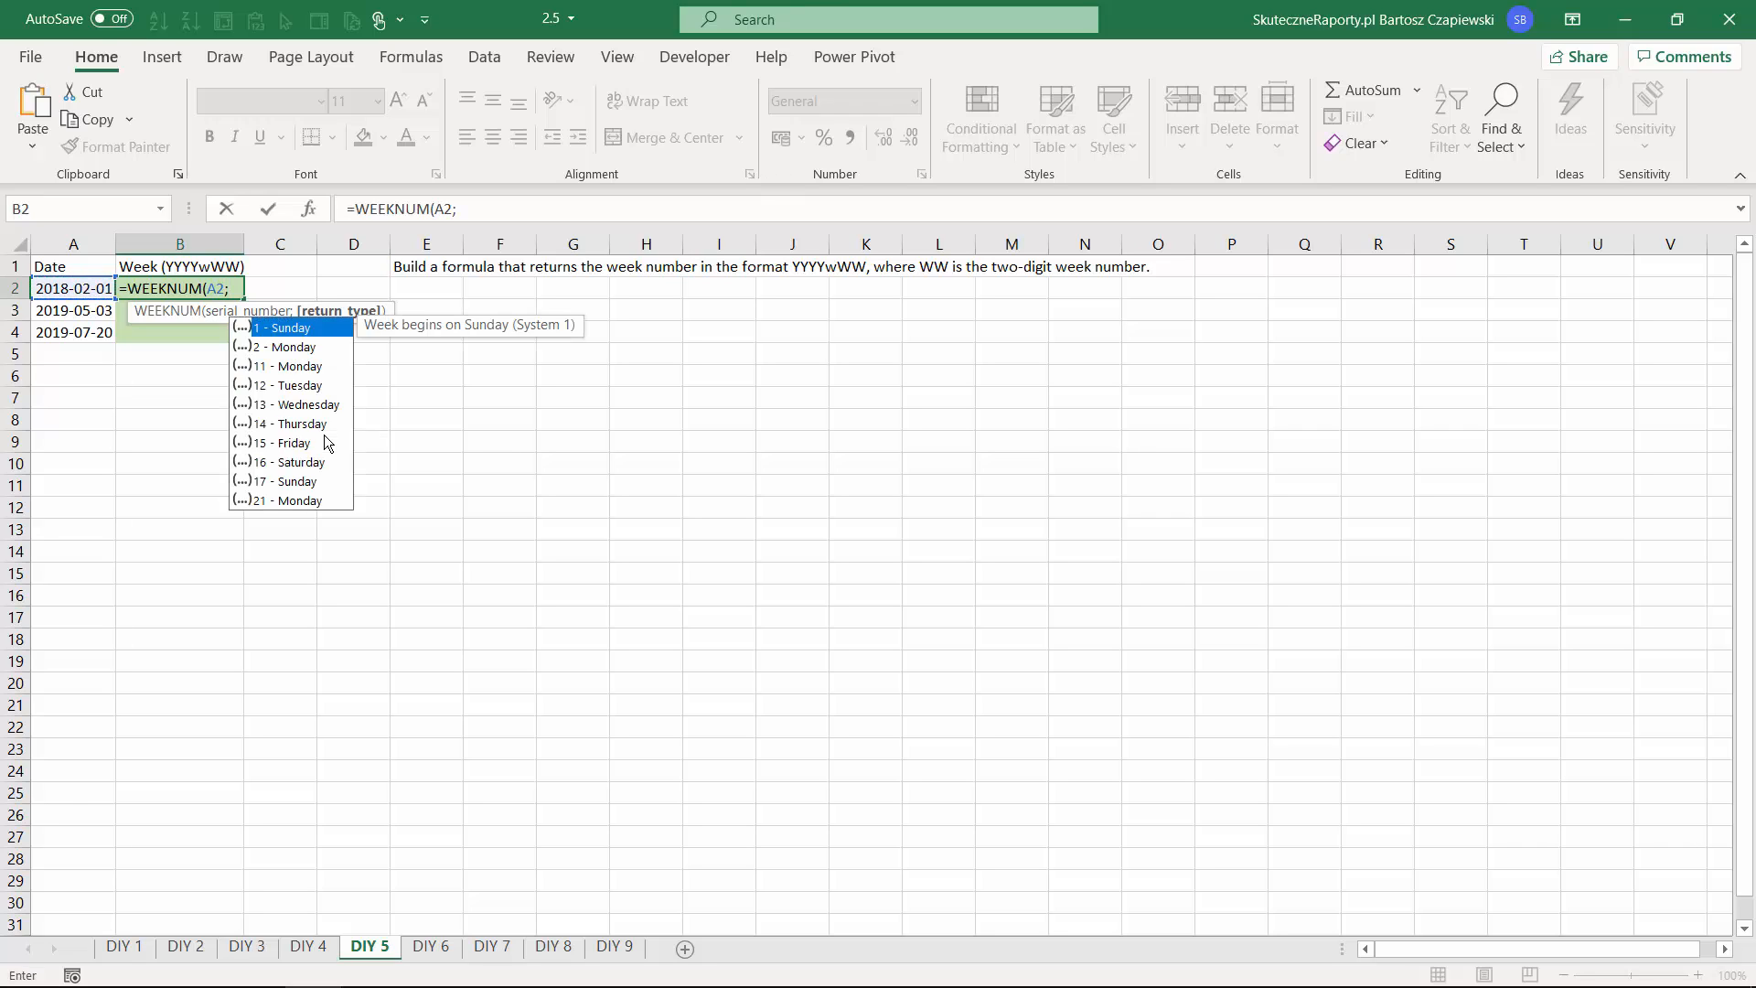
pyautogui.press('Down')
pyautogui.press('Tab')
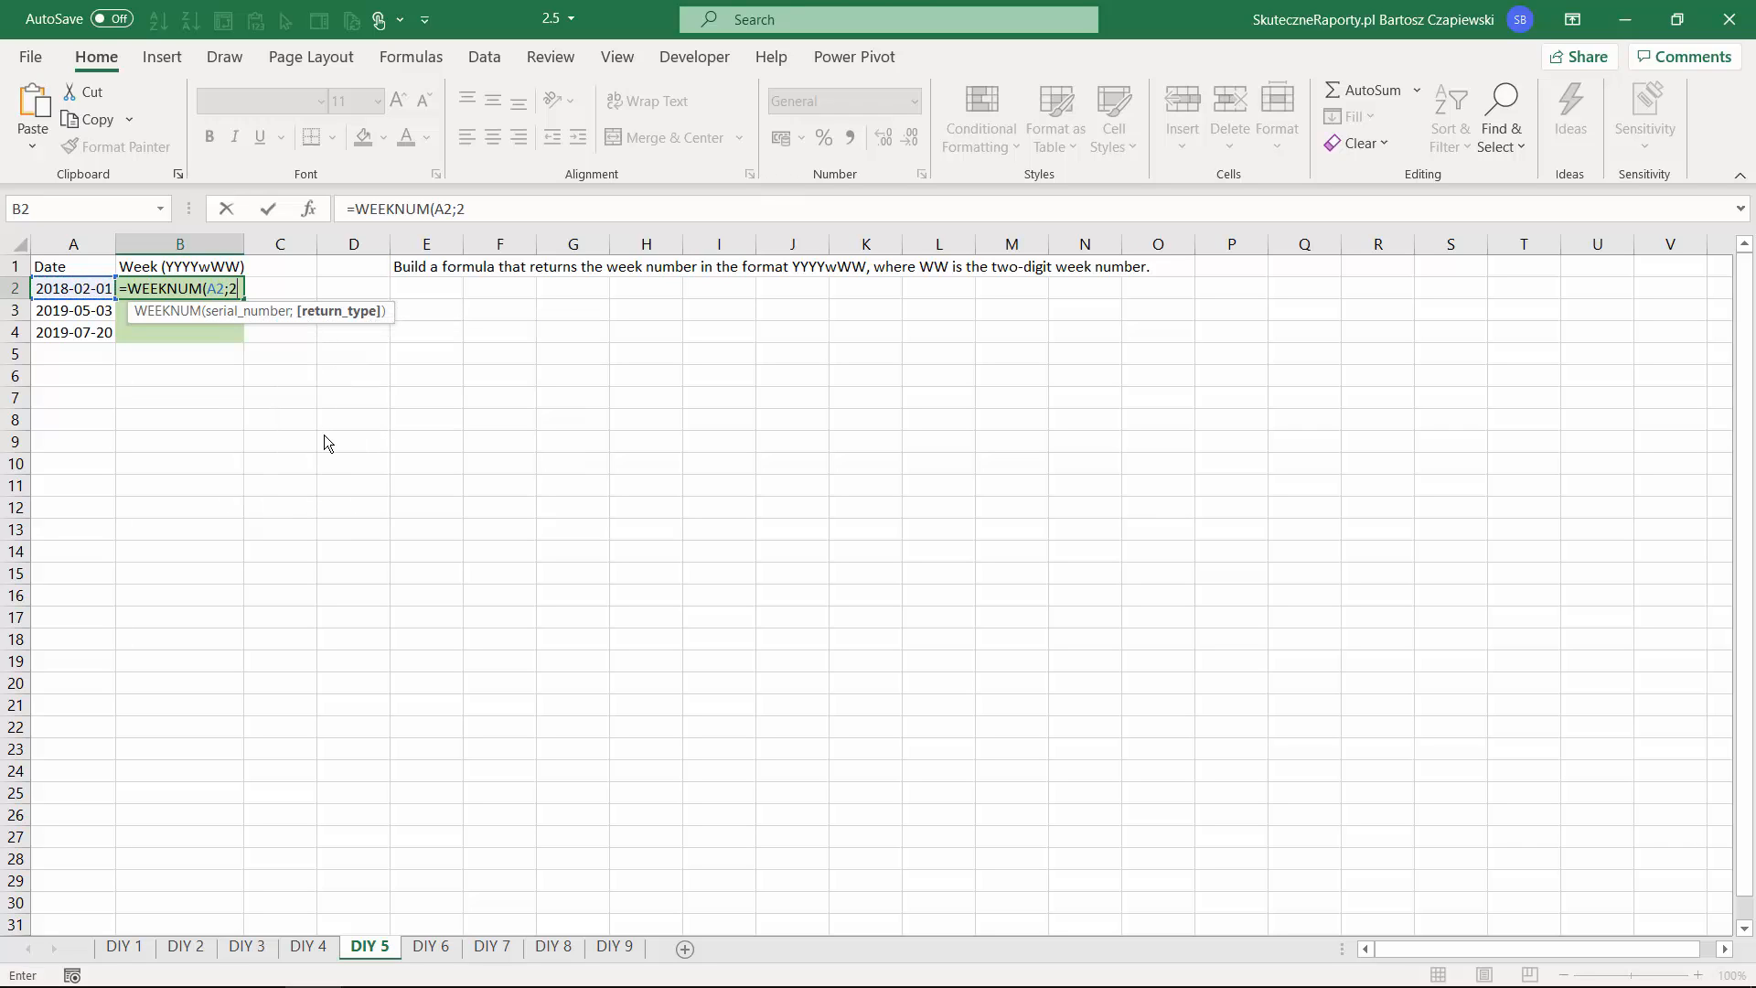
pyautogui.write(')')
pyautogui.press('Return')
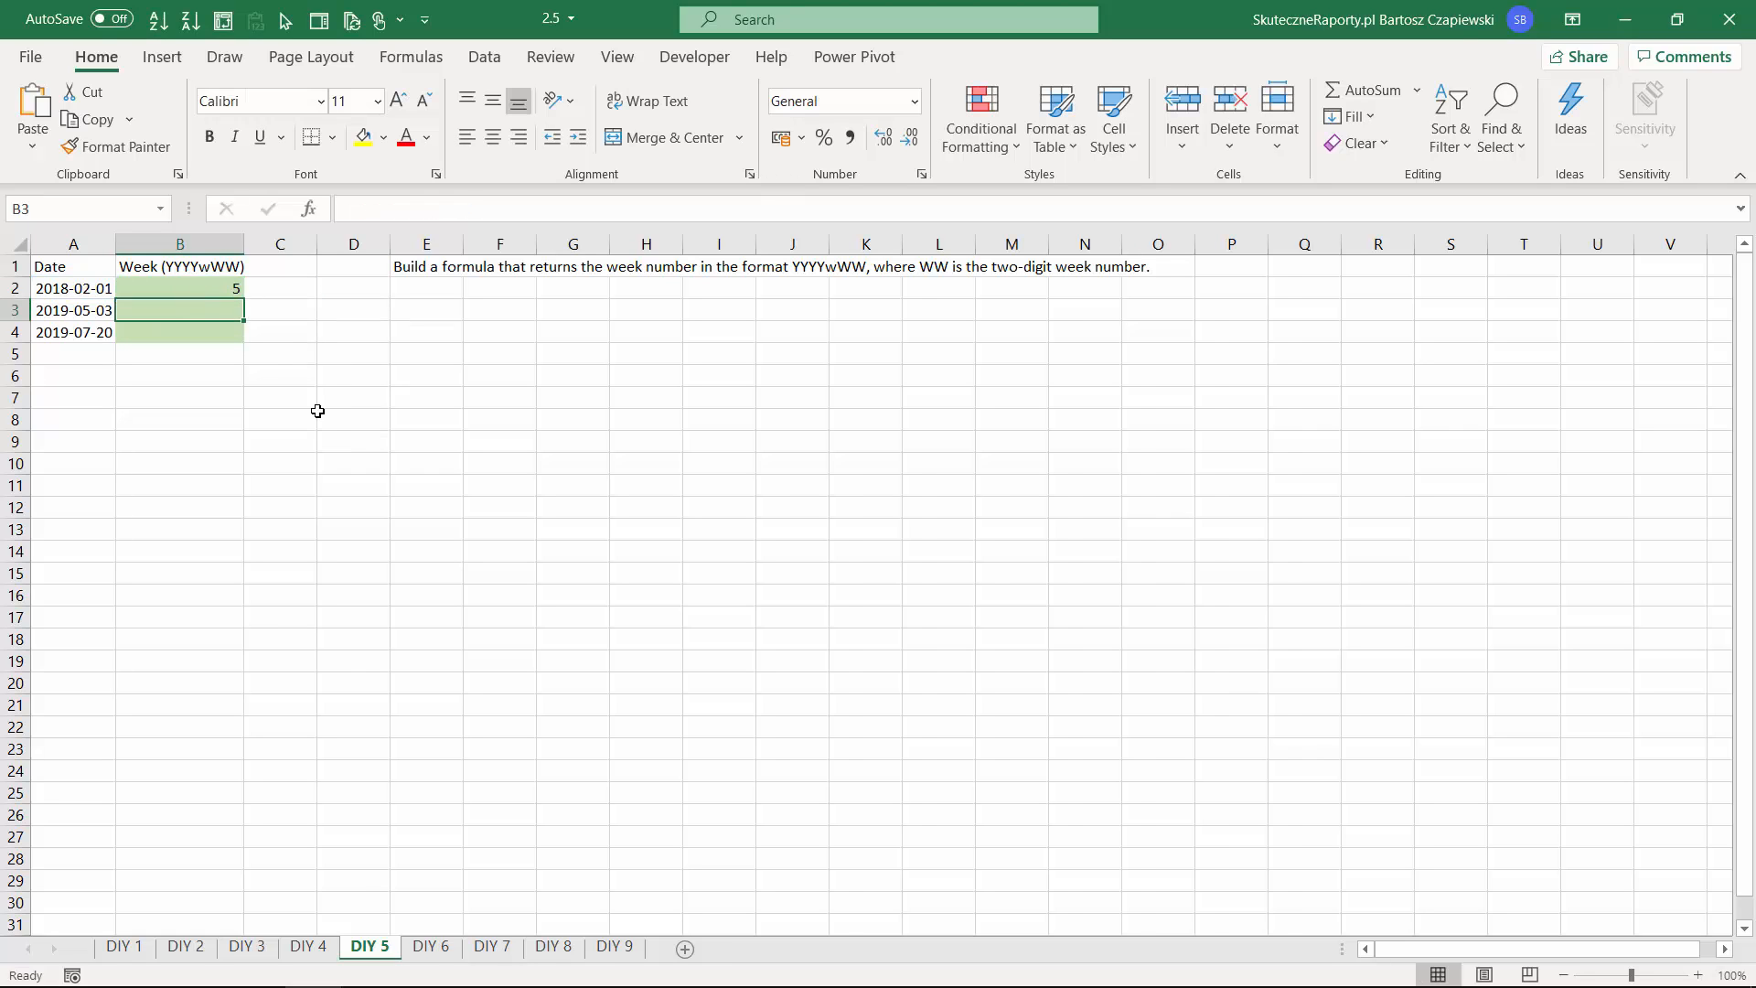
pyautogui.click(227, 290)
pyautogui.doubleClick(243, 298)
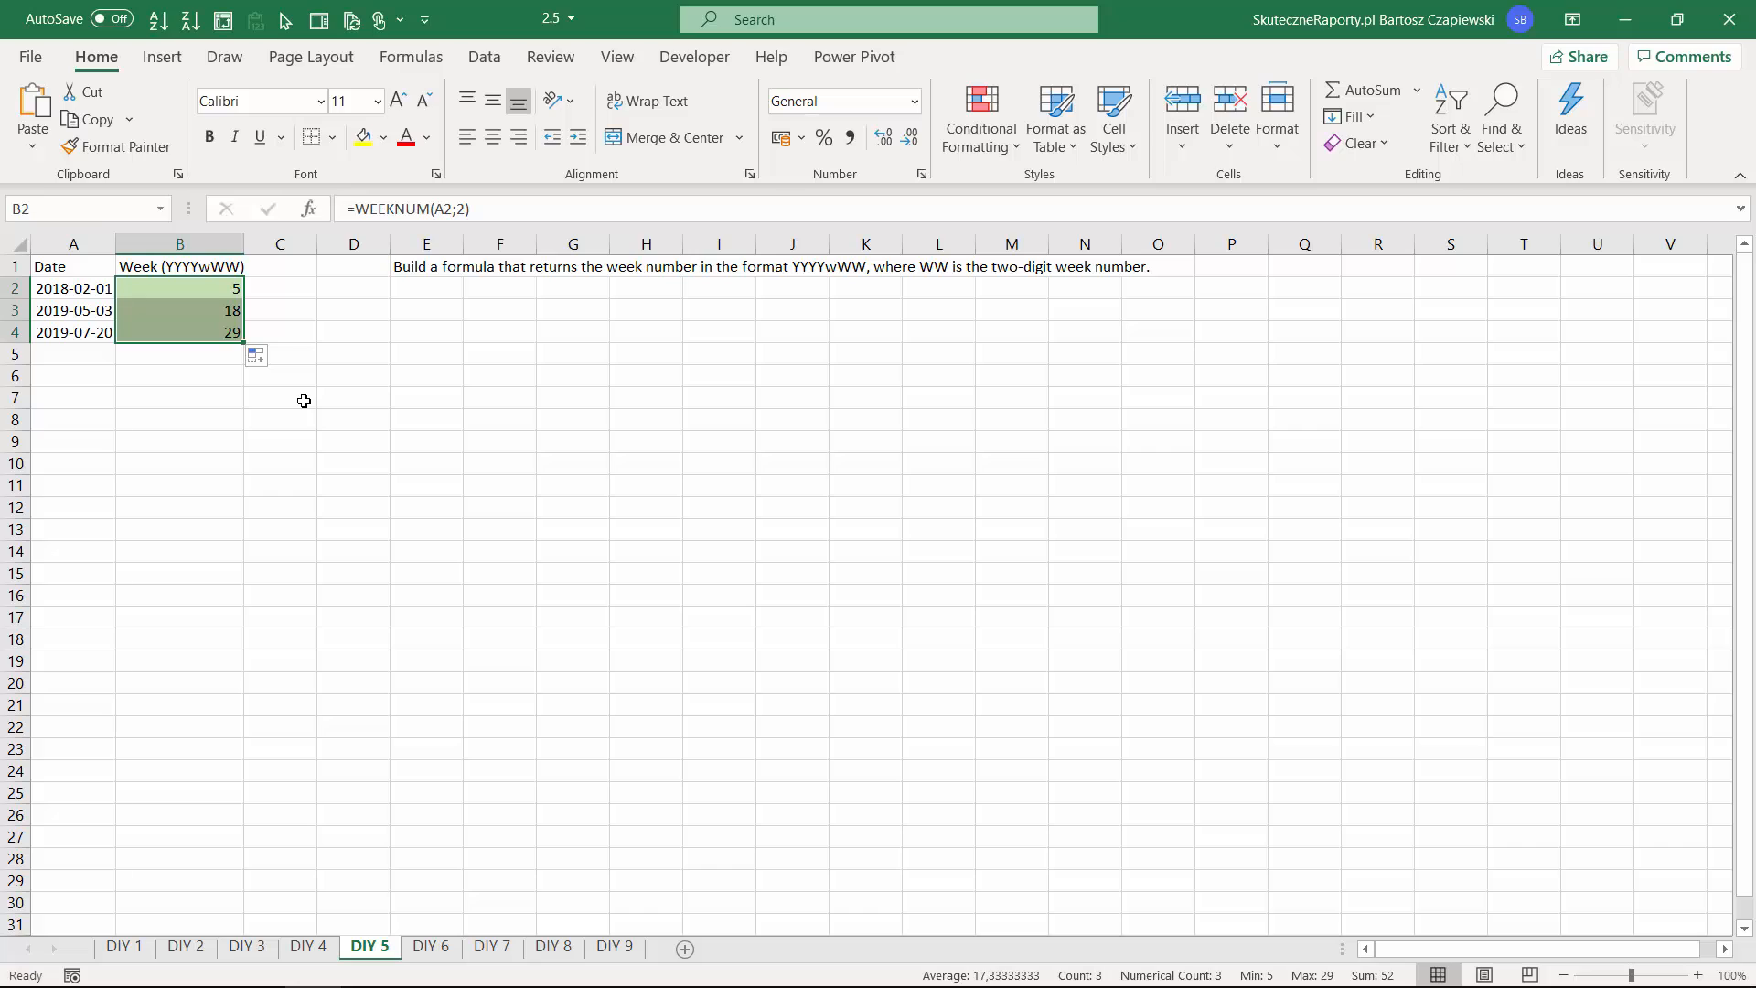
# Wrap the B2 formula in an IF whose logical test is LEN(WEEKNUM(A2;2))=1.
pyautogui.click(234, 290)
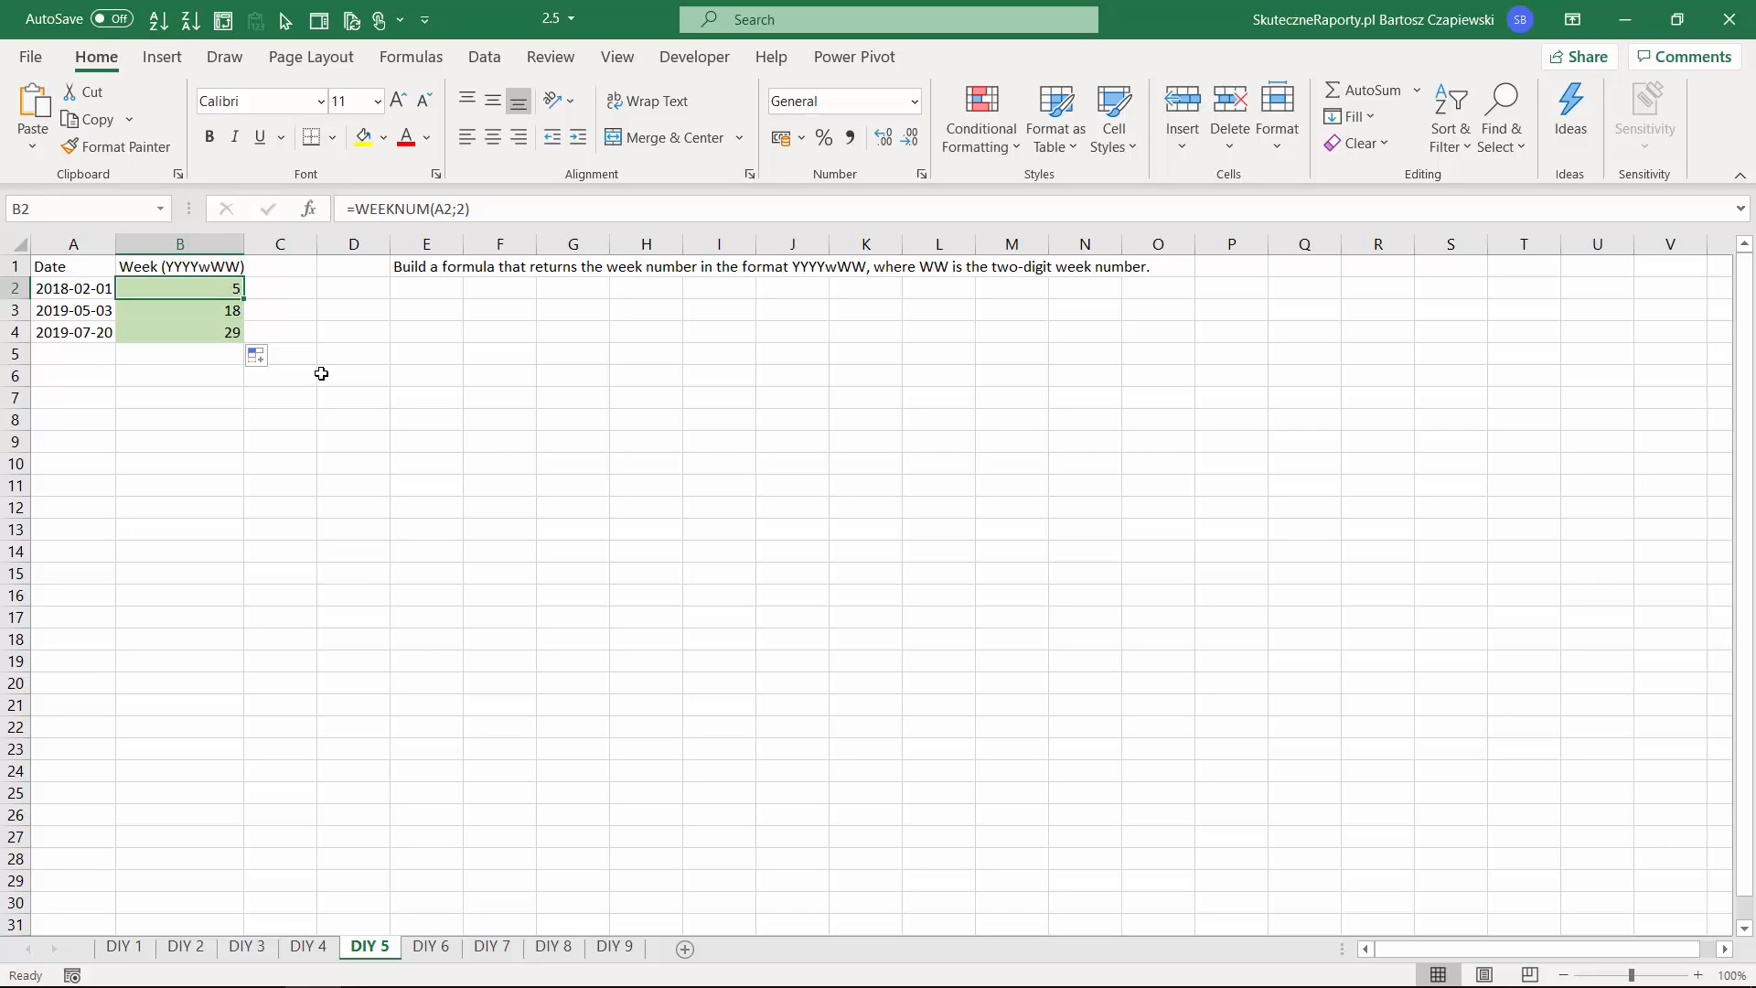
pyautogui.click(352, 209)
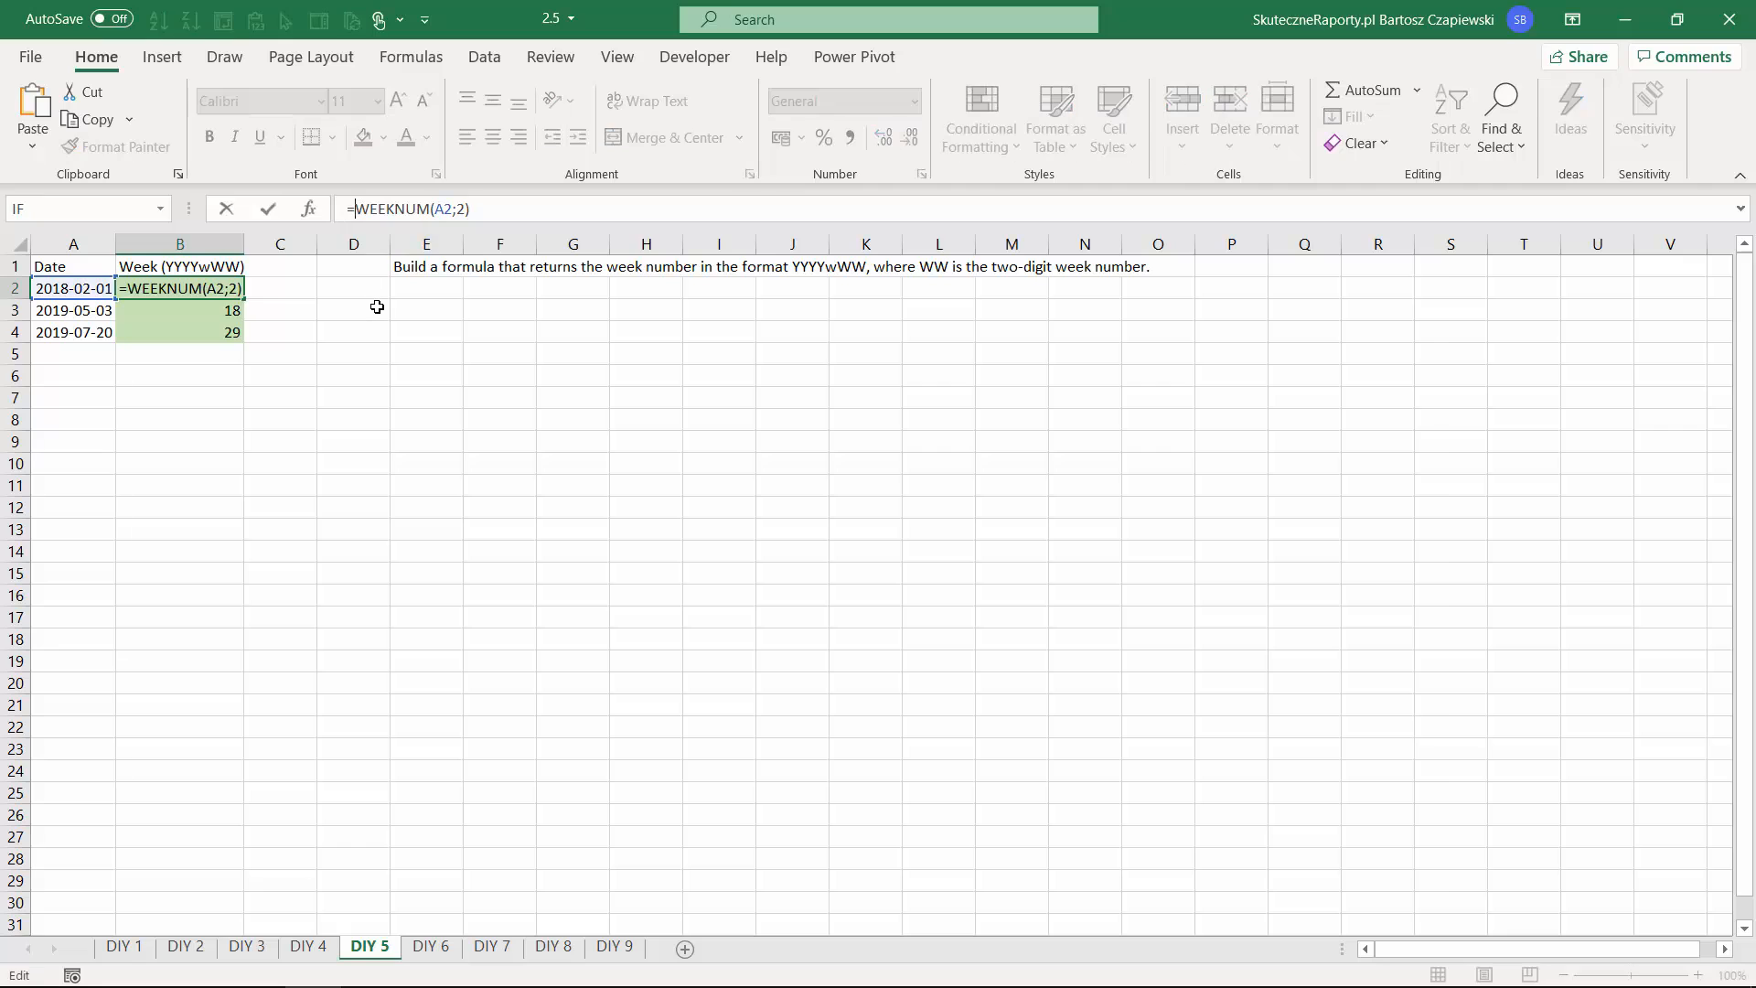
pyautogui.write('if')
pyautogui.press('Tab')
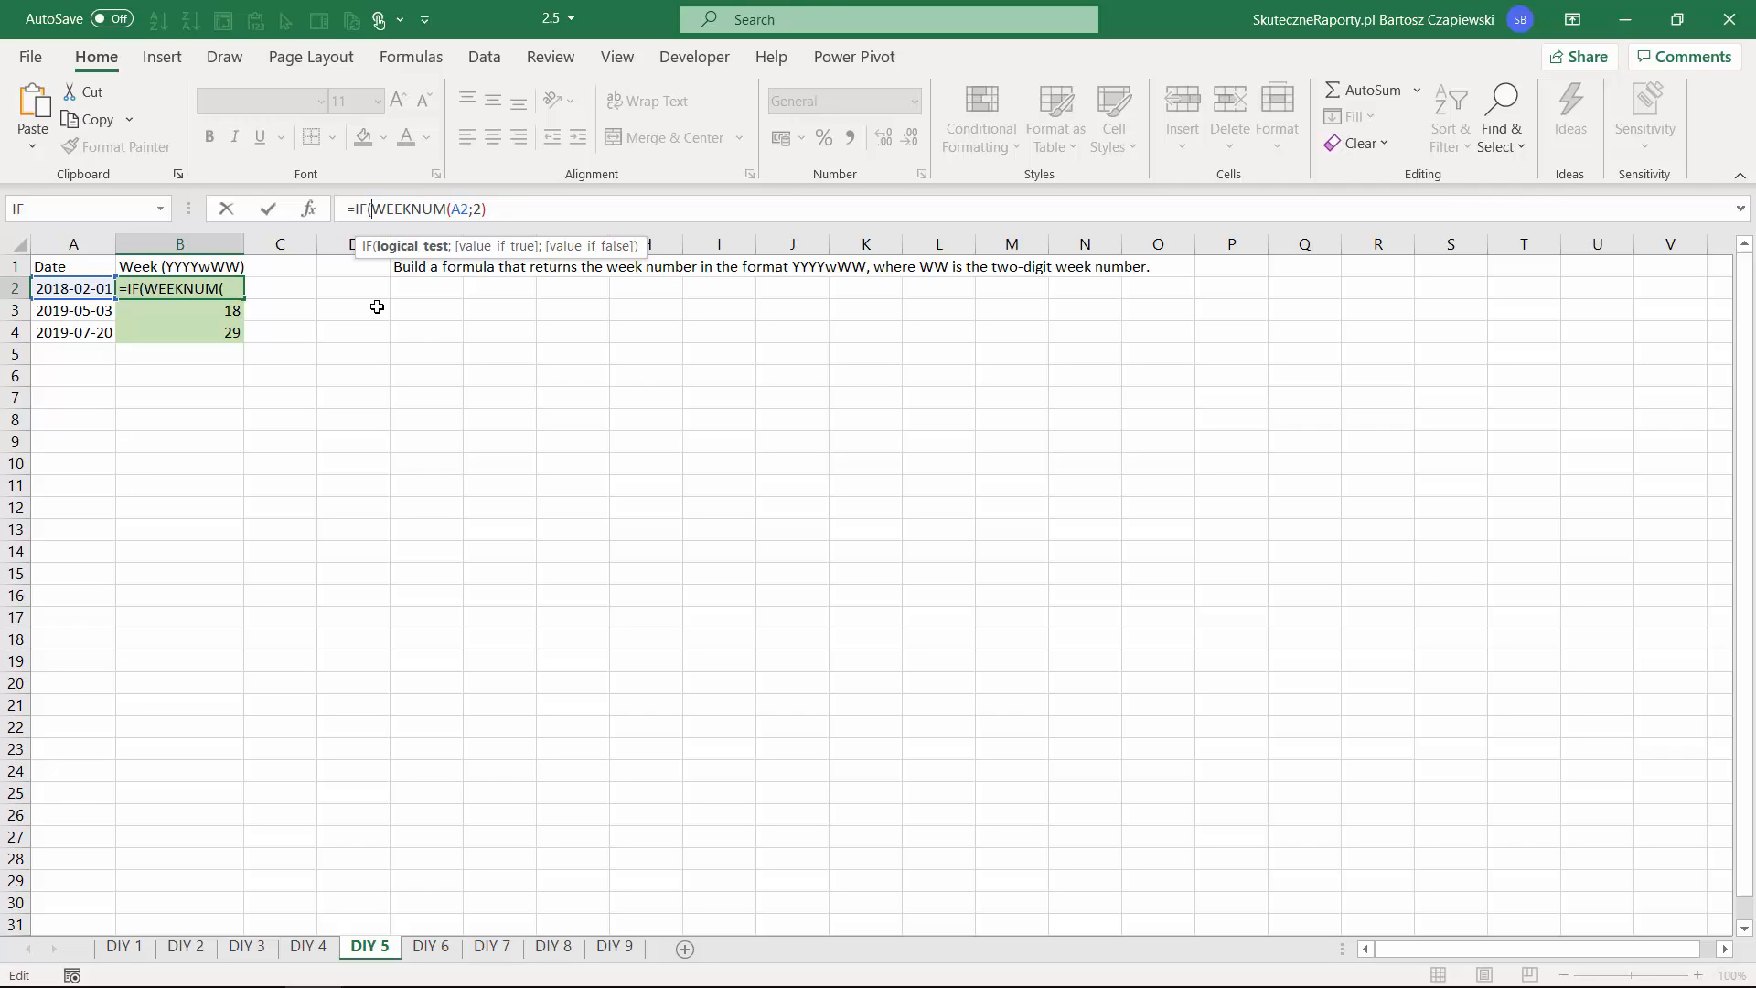
pyautogui.write('len')
pyautogui.press('Tab')
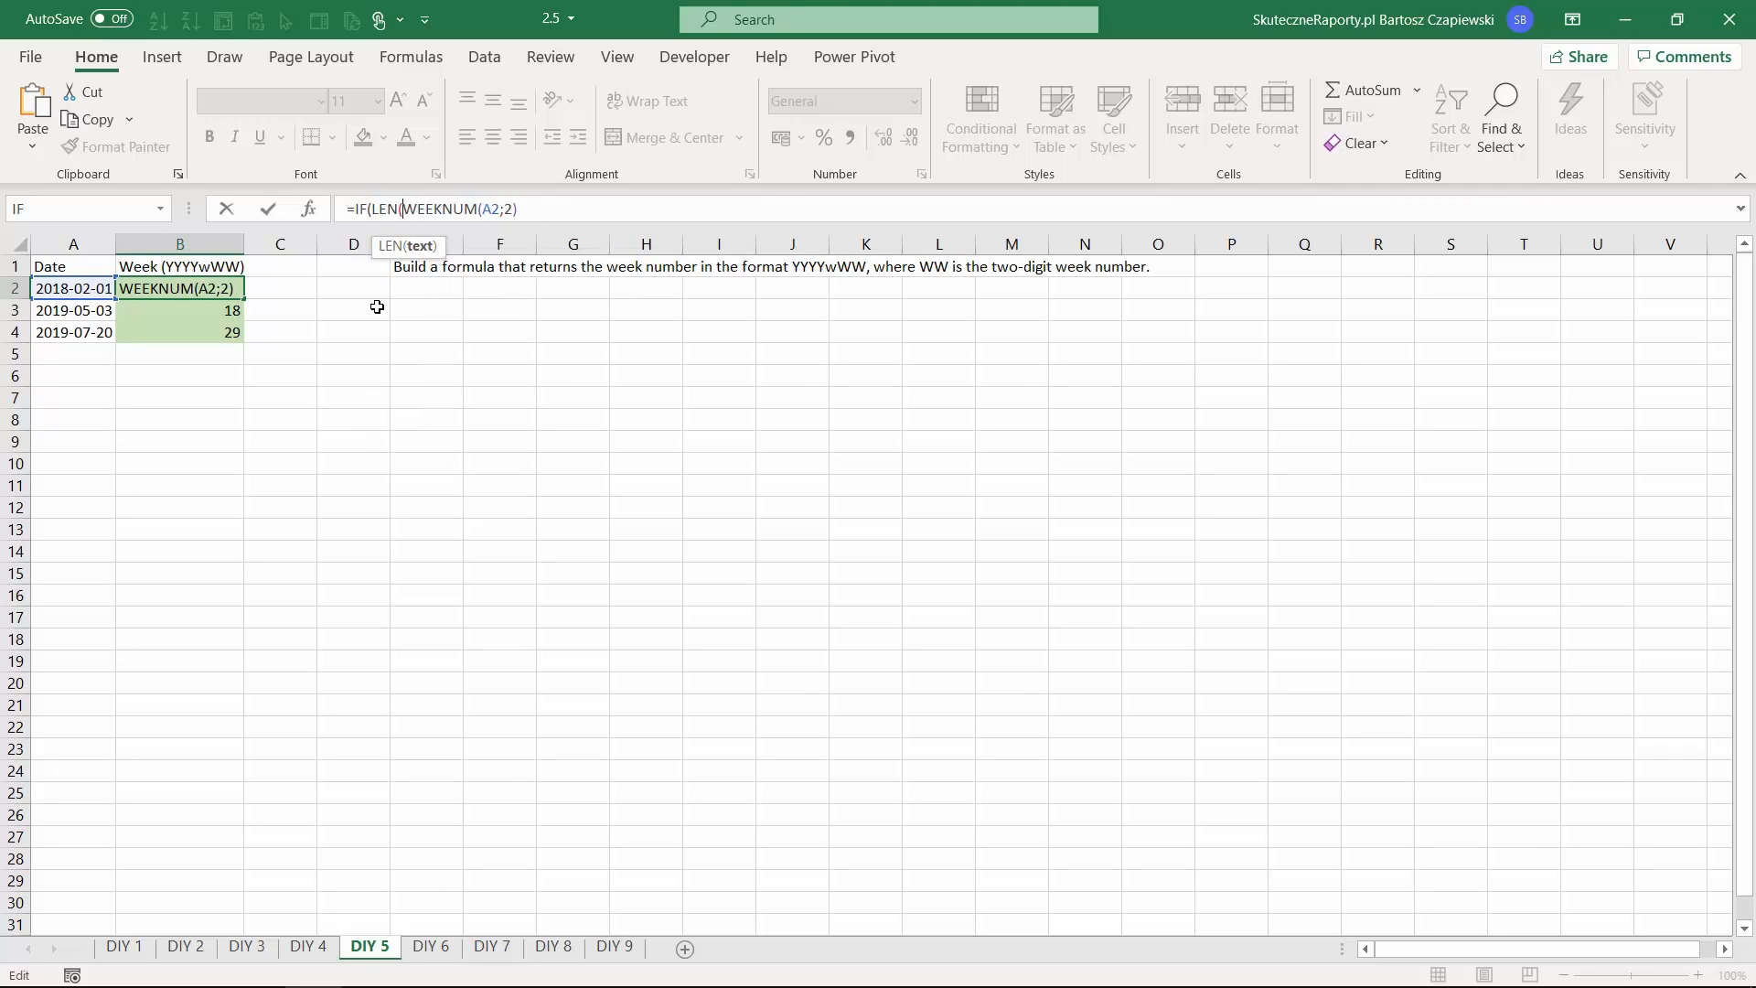
pyautogui.write(')')
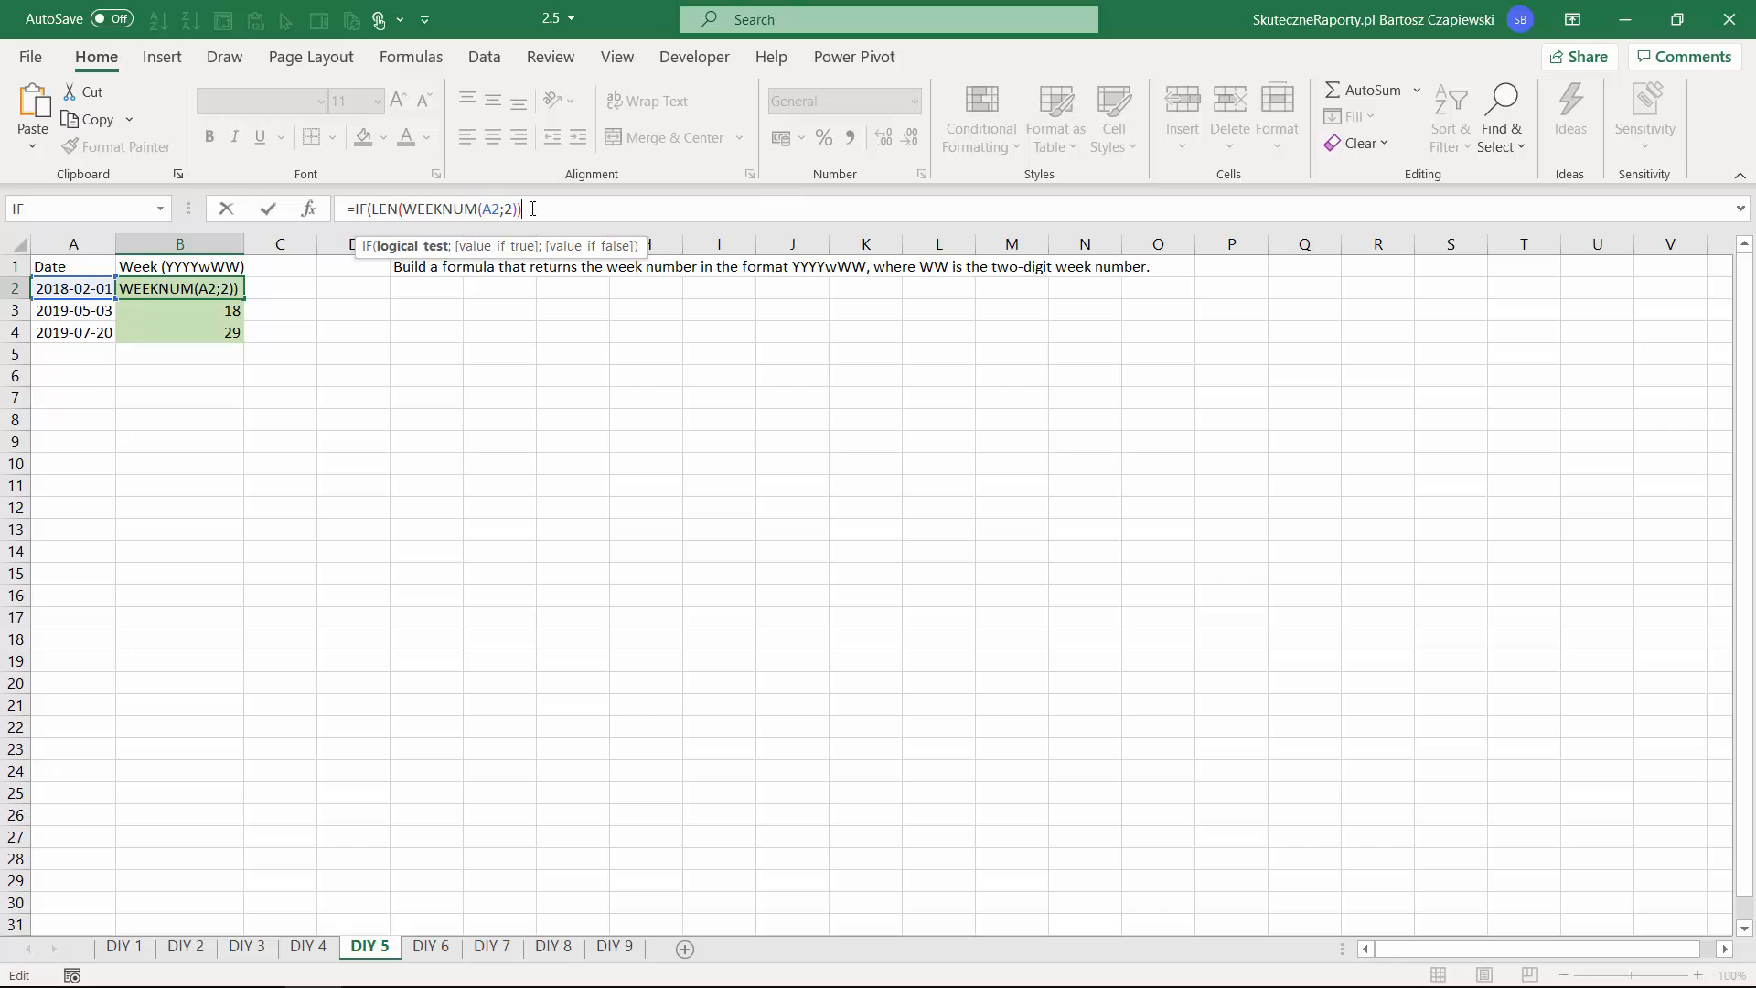
pyautogui.write('=1;')
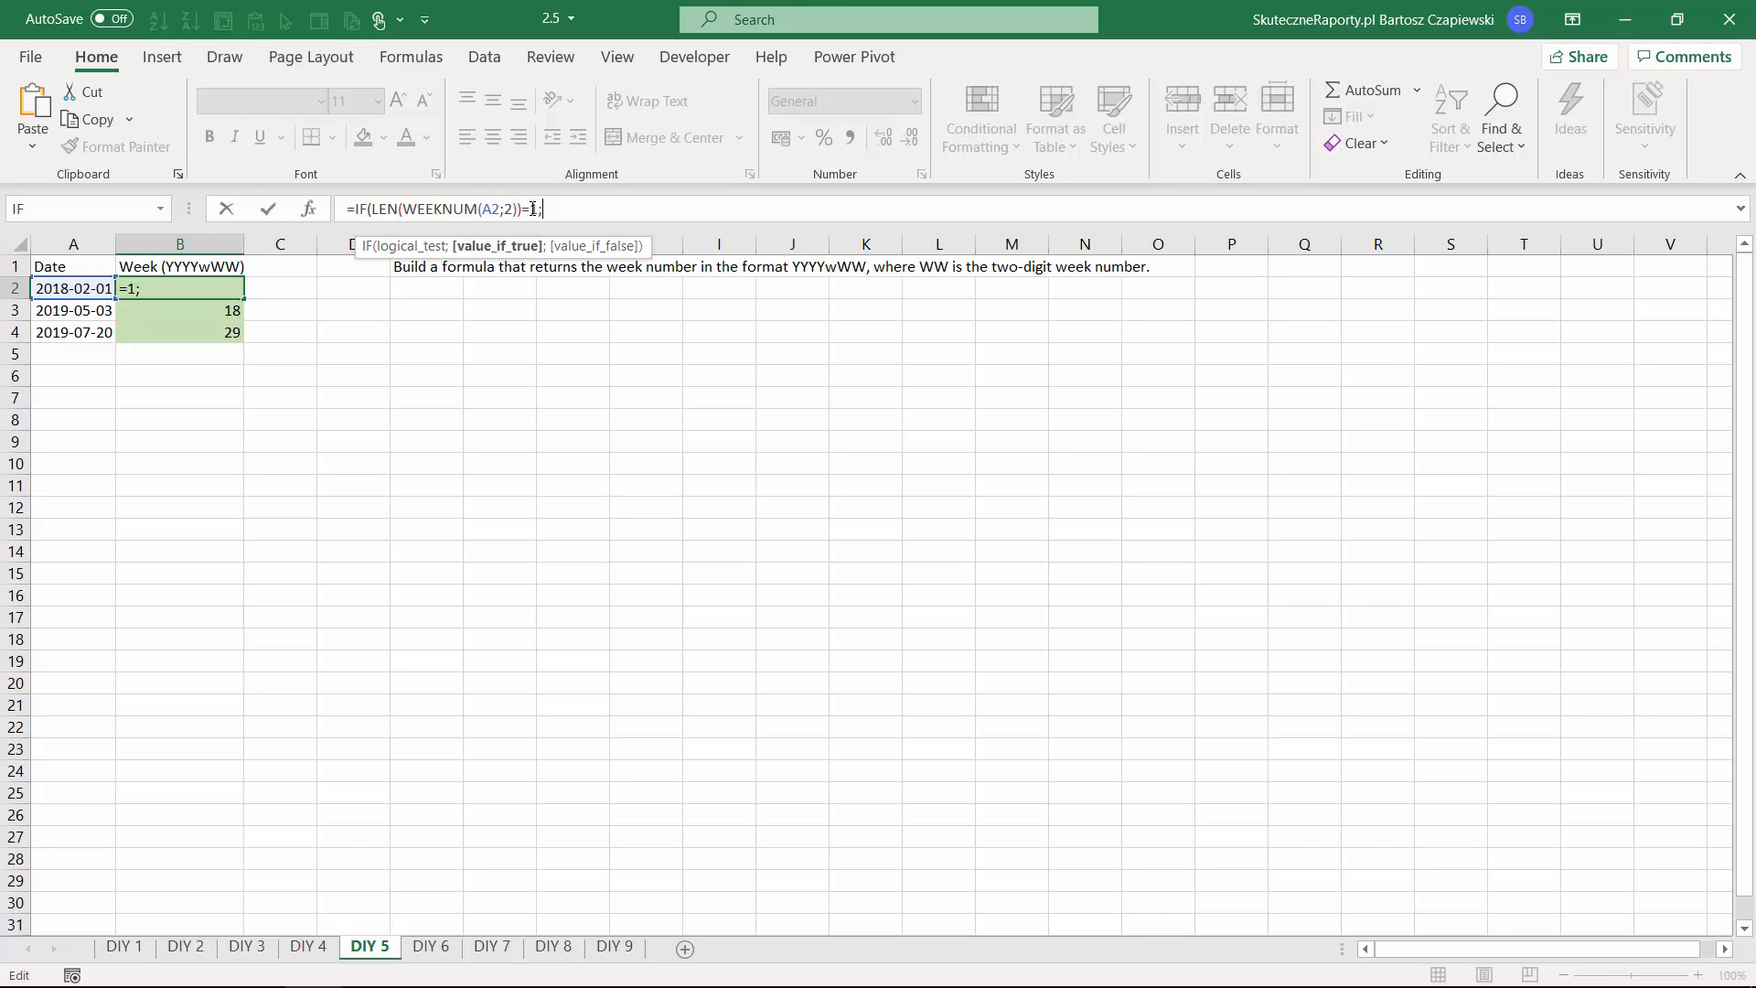
# Set the true result of the IF in B2 to "0"&WEEKNUM(A2;2), reusing the existing WEEKNUM expression.
pyautogui.write('"0"&')
pyautogui.moveTo(498, 207); pyautogui.dragTo(514, 208)
pyautogui.hotkey('ctrl', 'c')
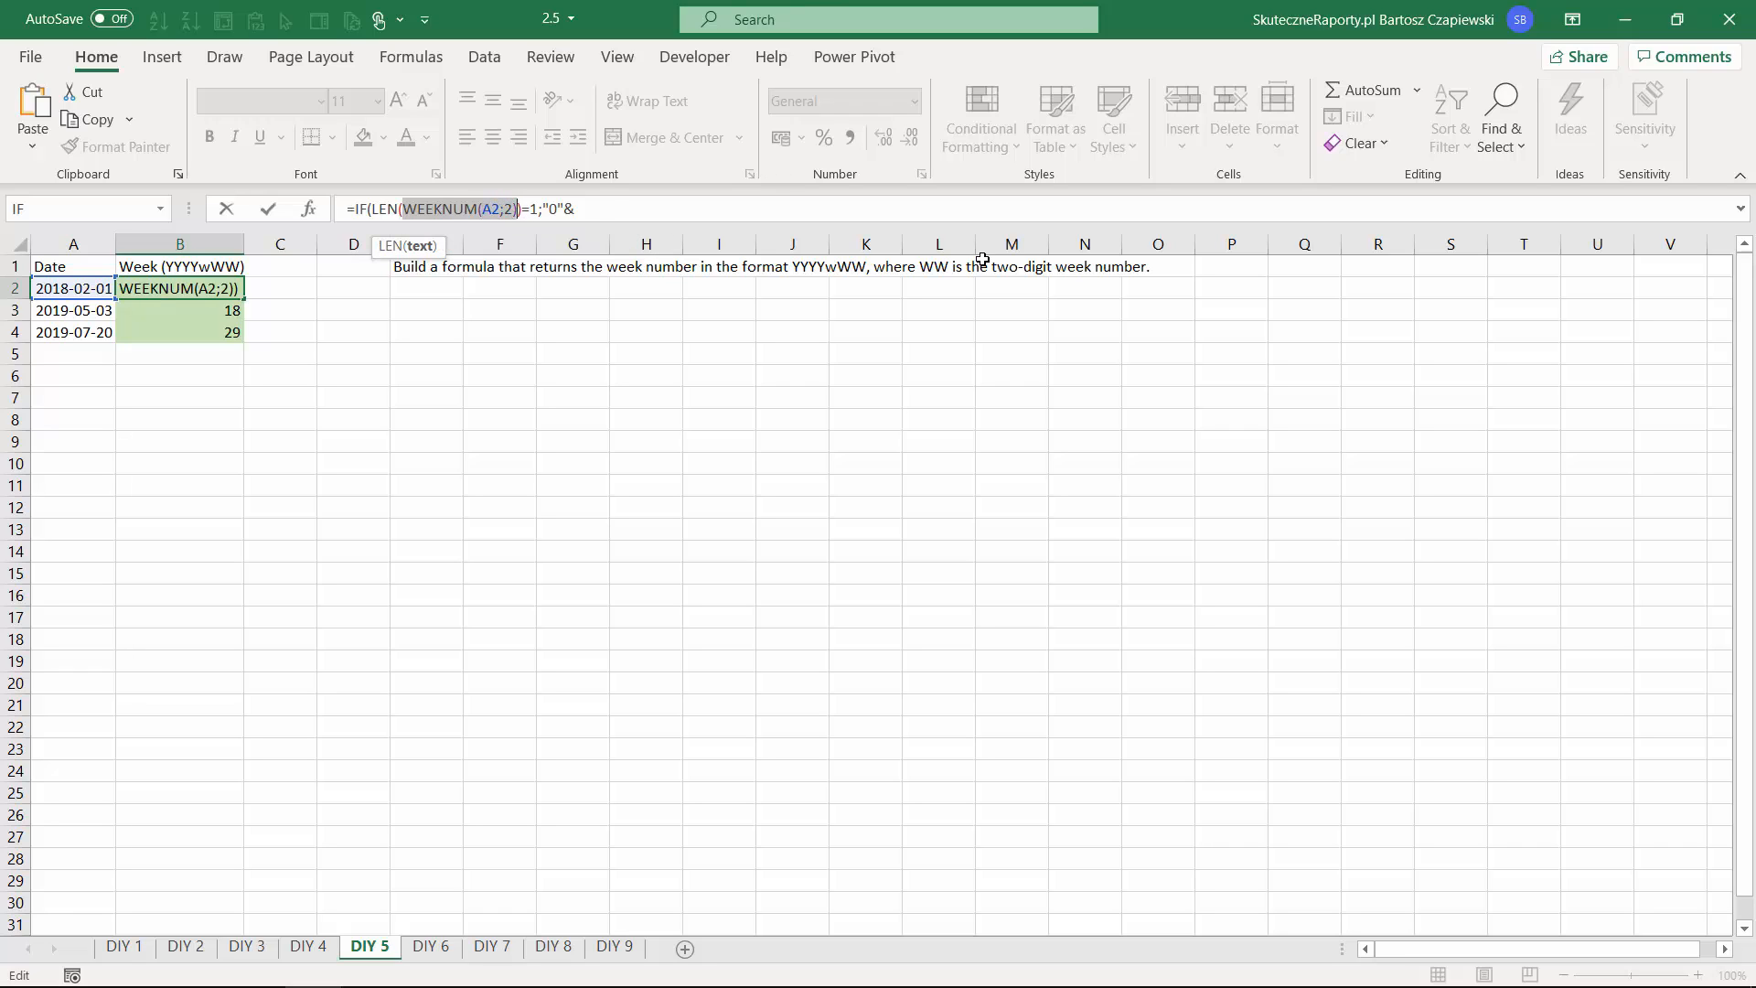
pyautogui.click(655, 210)
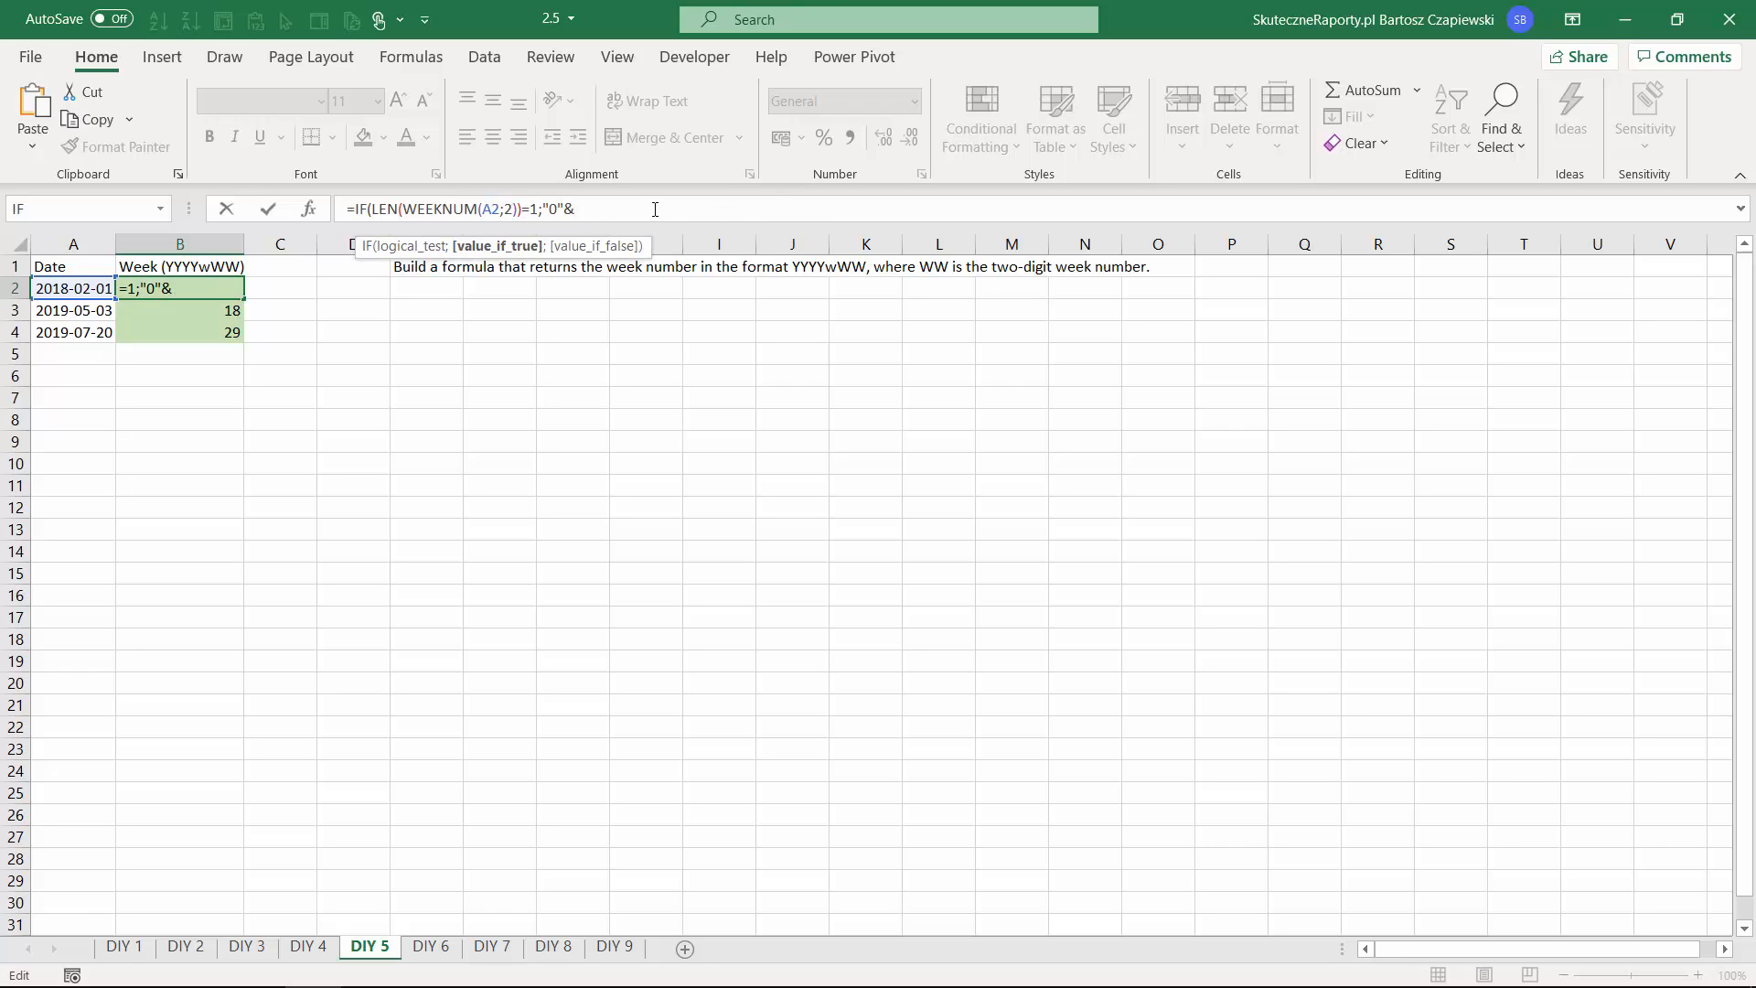
pyautogui.hotkey('ctrl', 'v')
pyautogui.write(';')
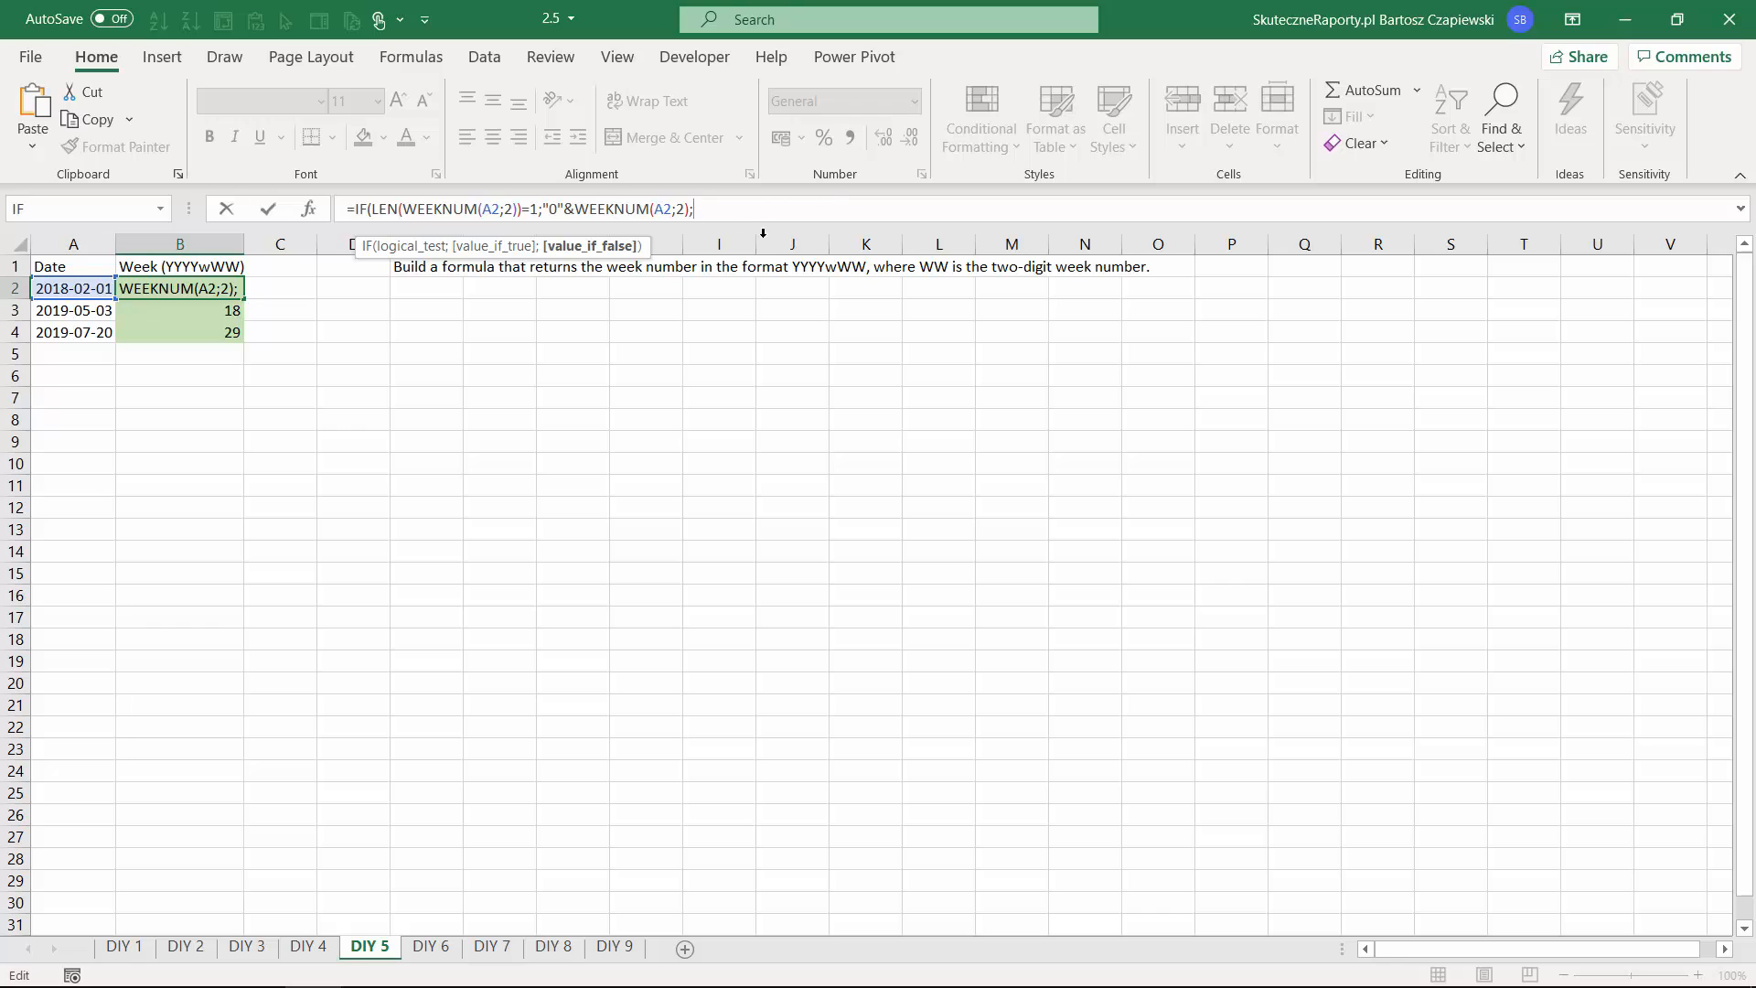
# Complete the IF in B2 with WEEKNUM(A2;2) as the false result and fill the formula down to B4.
pyautogui.hotkey('ctrl', 'v')
pyautogui.write(')')
pyautogui.press('Return')
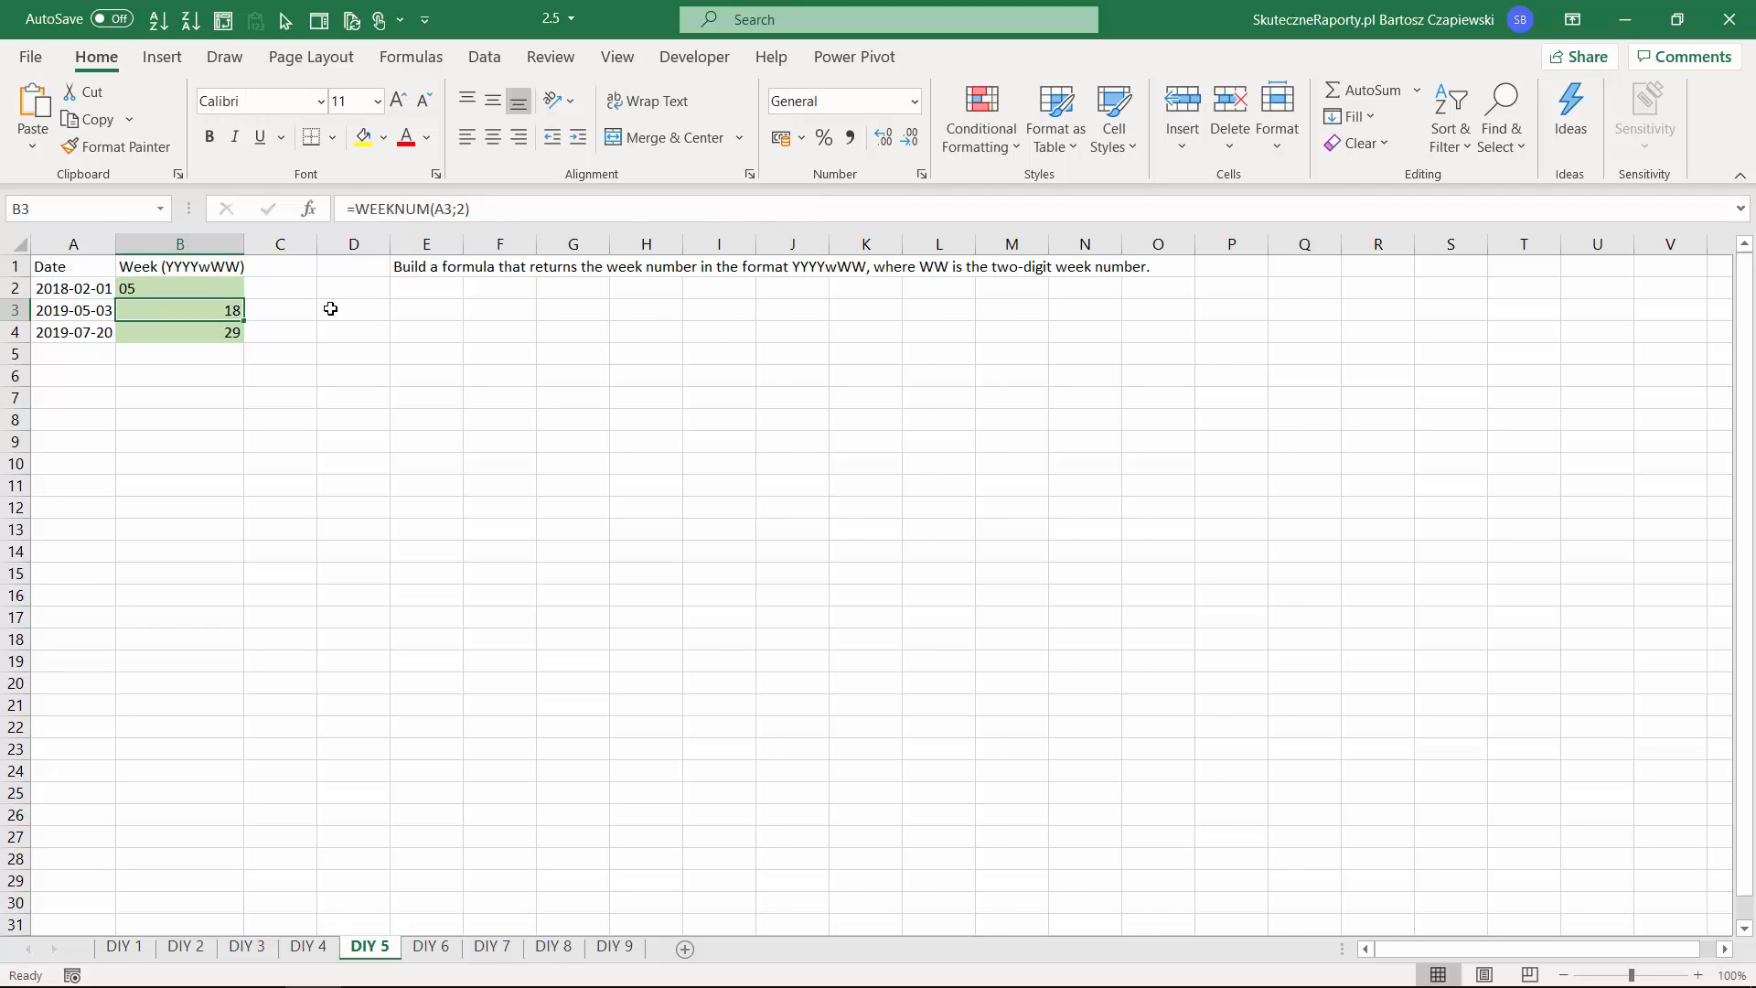
pyautogui.moveTo(233, 288); pyautogui.dragTo(233, 341)
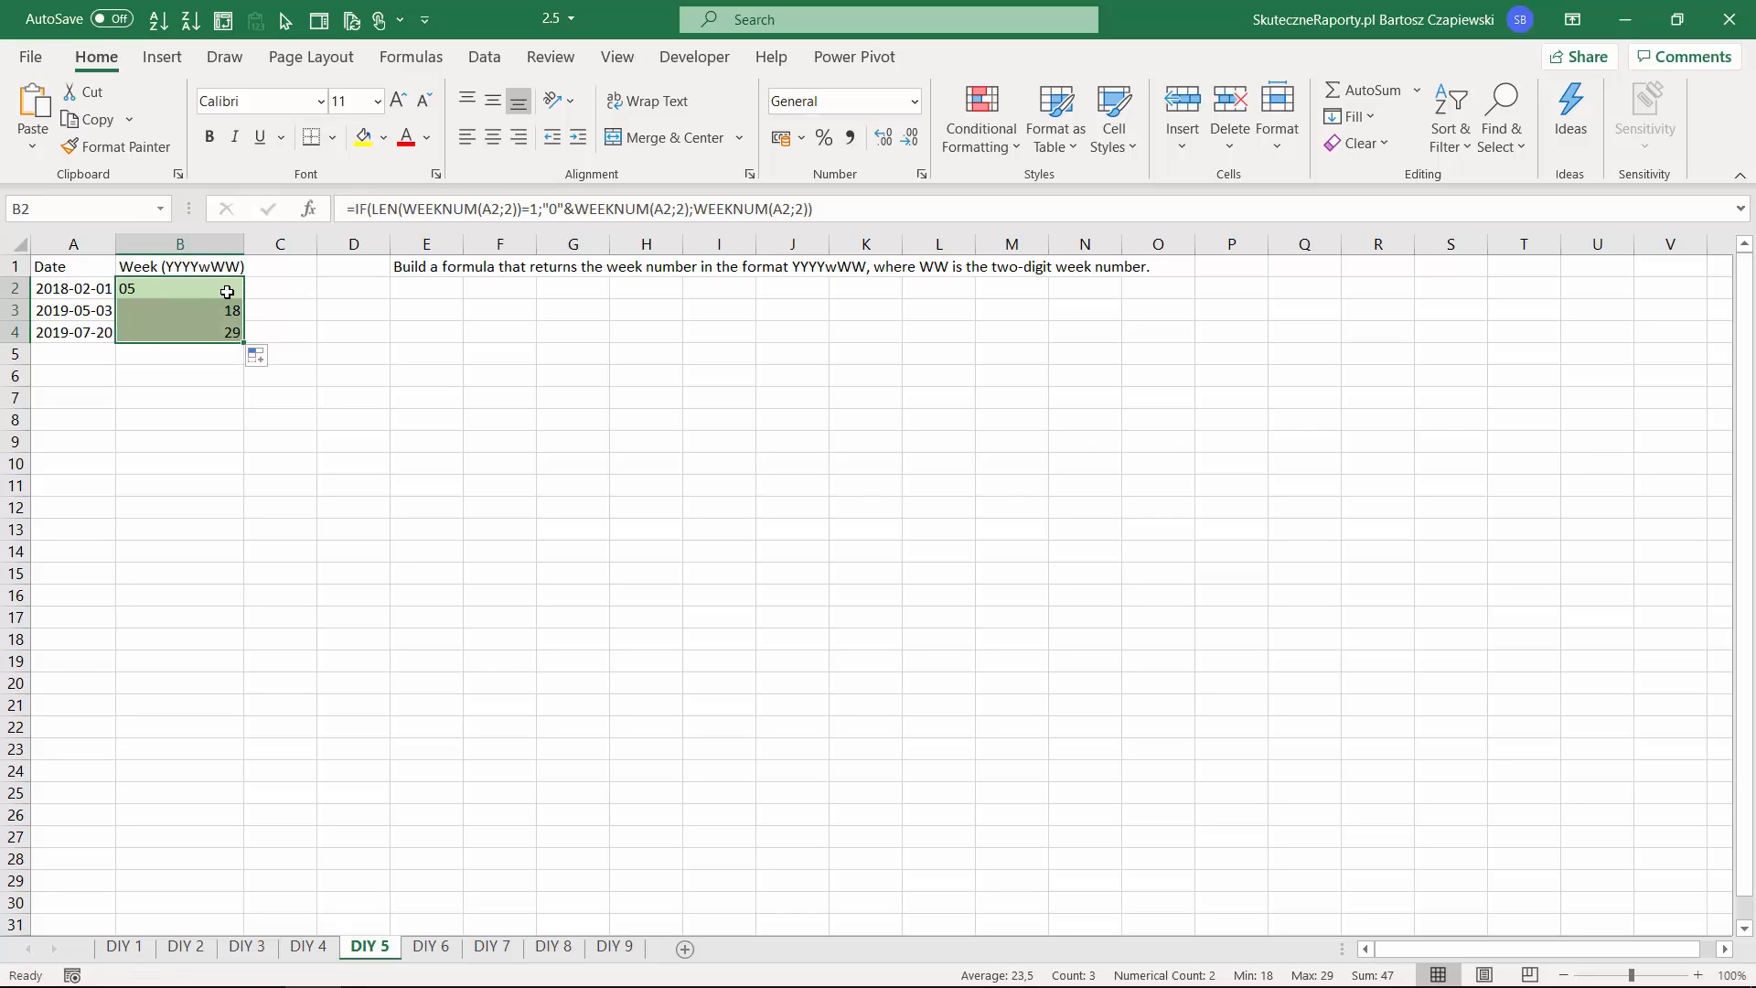
# Prefix the IF formula in B2 with YEAR(A2)&"w"& and fill it down to B4.
pyautogui.click(360, 210)
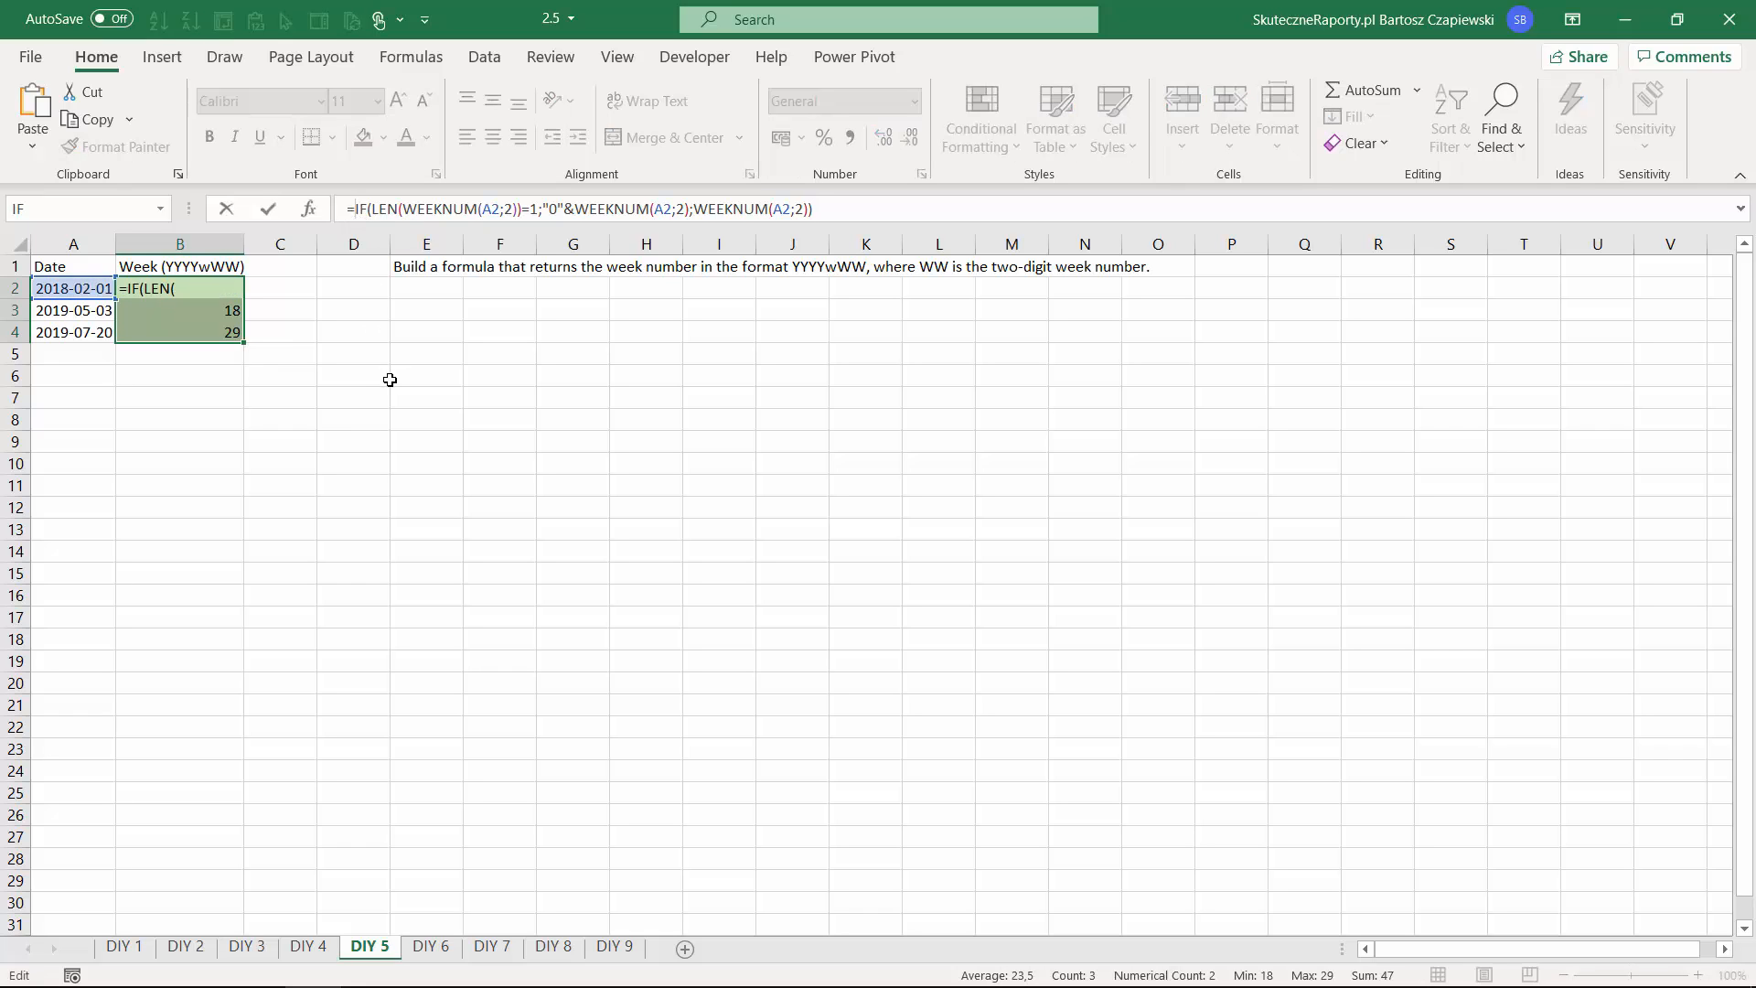
pyautogui.write('YEAR(A2)')
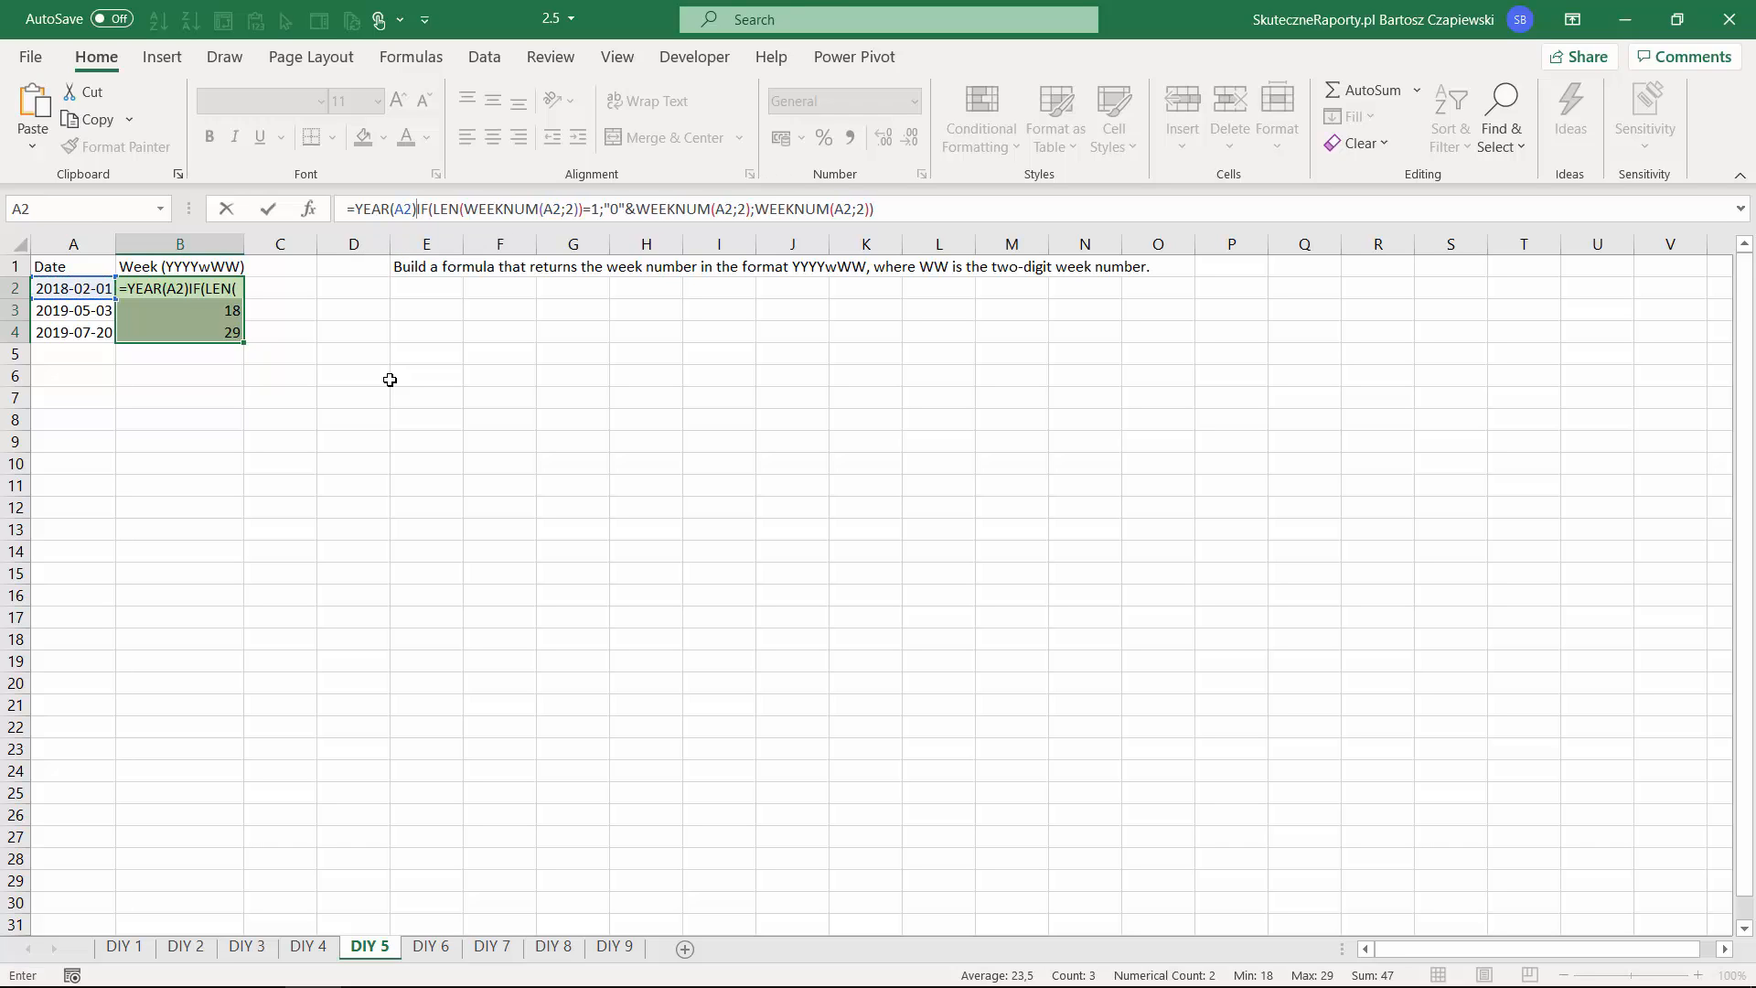
pyautogui.write('&"w"')
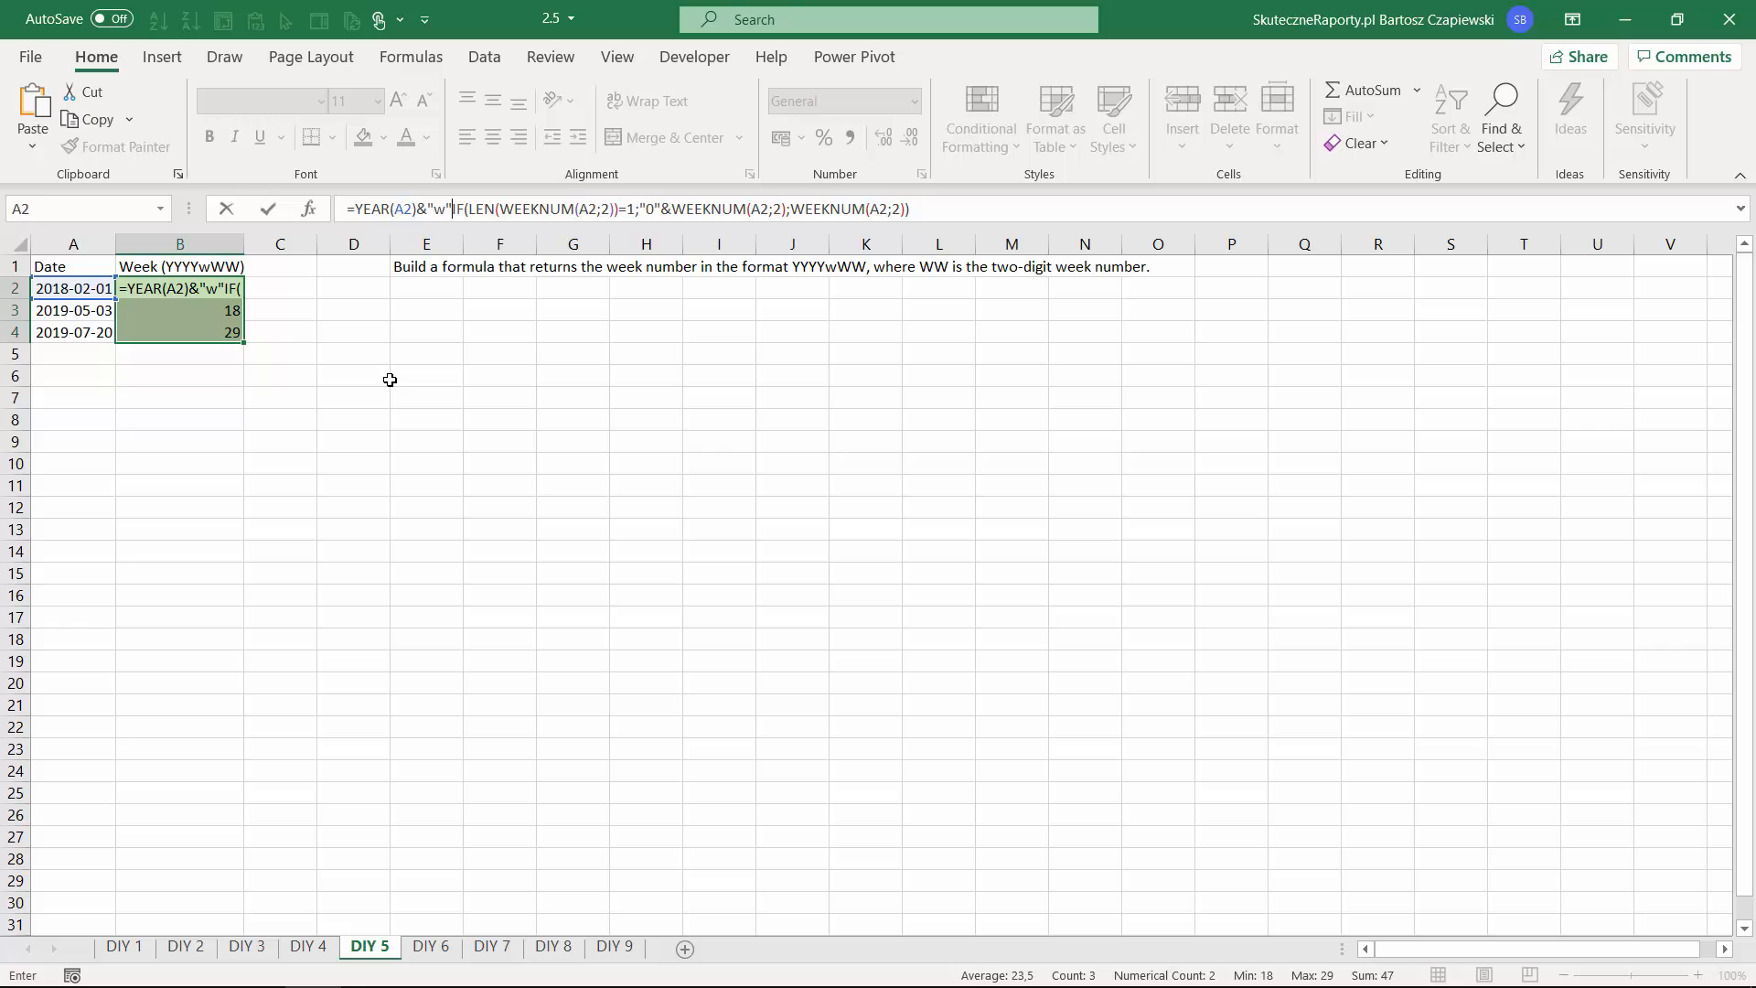
pyautogui.write('&')
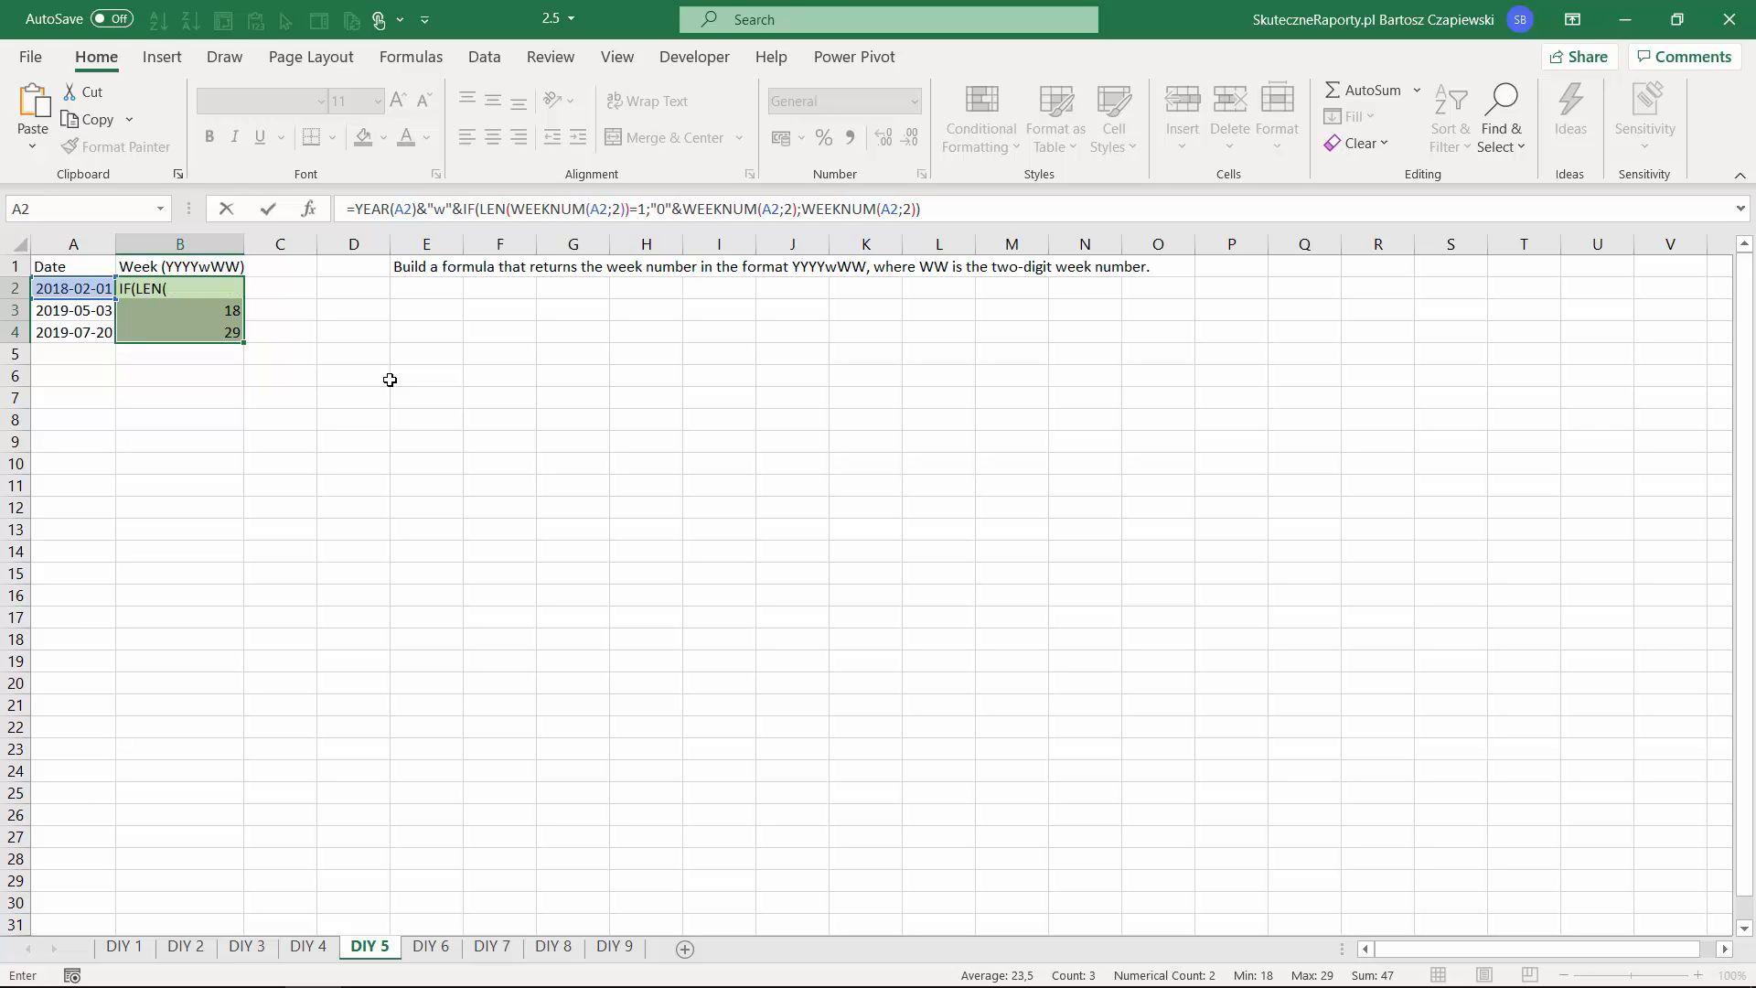
pyautogui.hotkey('ctrl', 'Return')
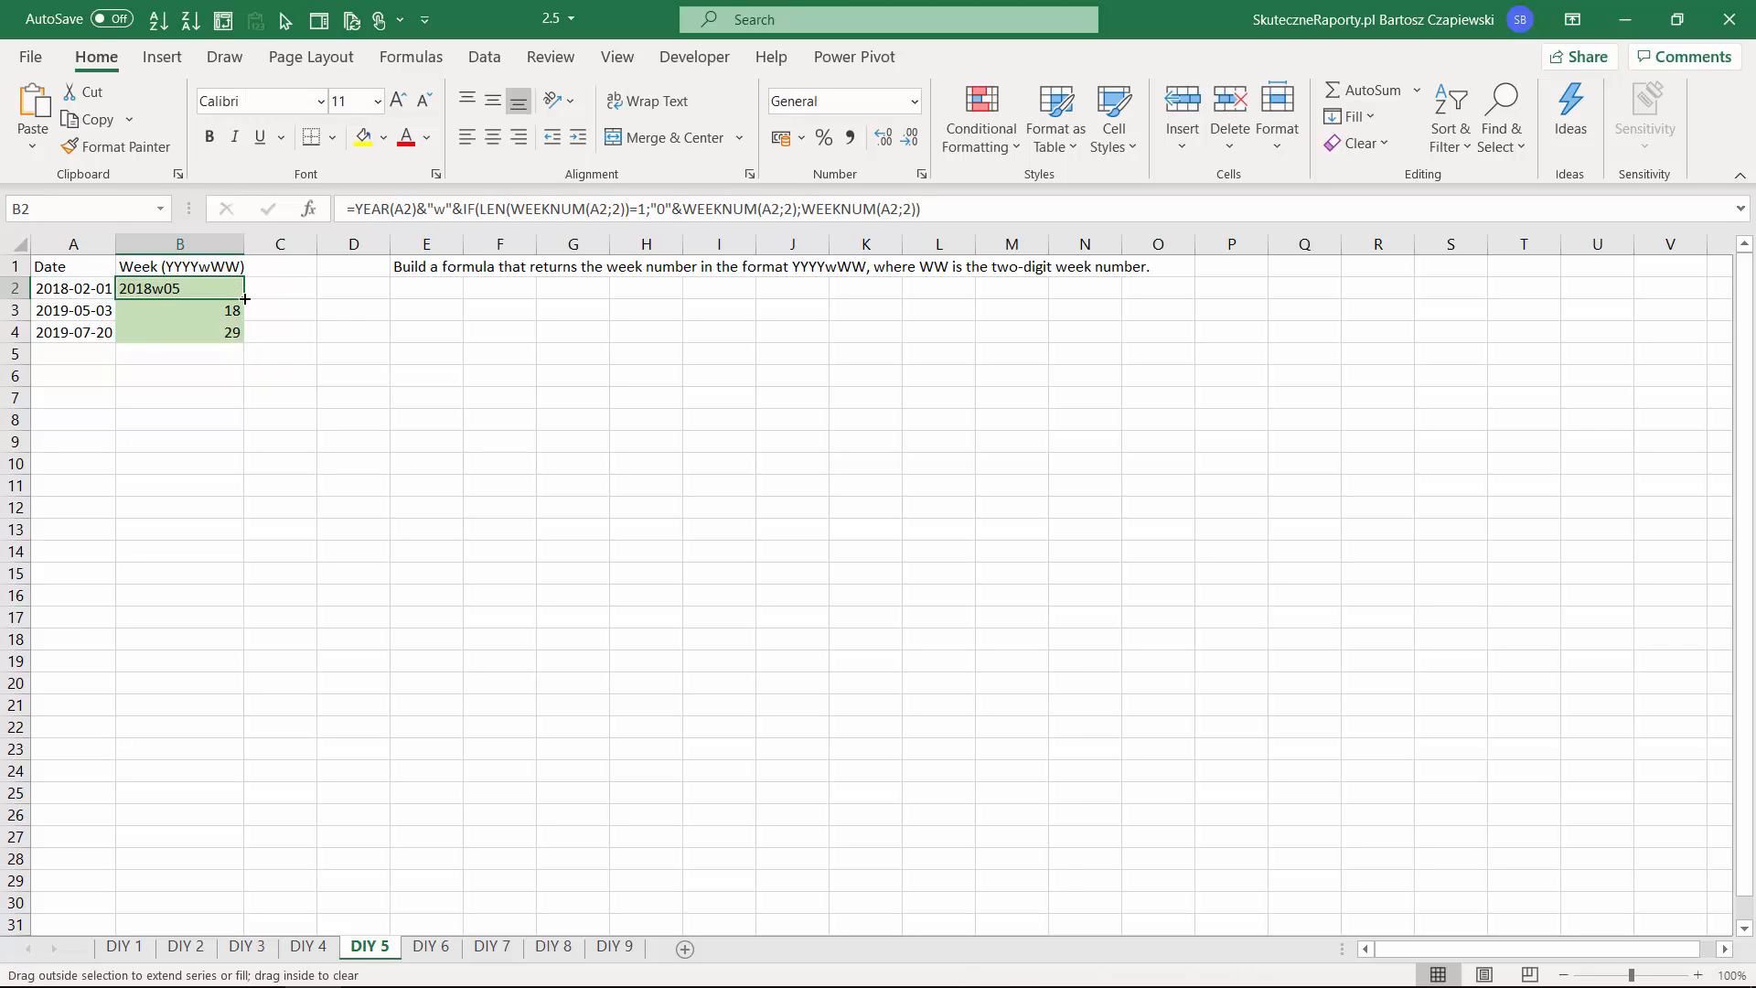
pyautogui.click(224, 381)
# Begin an alternative TEXT formula in C2 with WEEKNUM(A2;2) as its value argument.
pyautogui.click(269, 294)
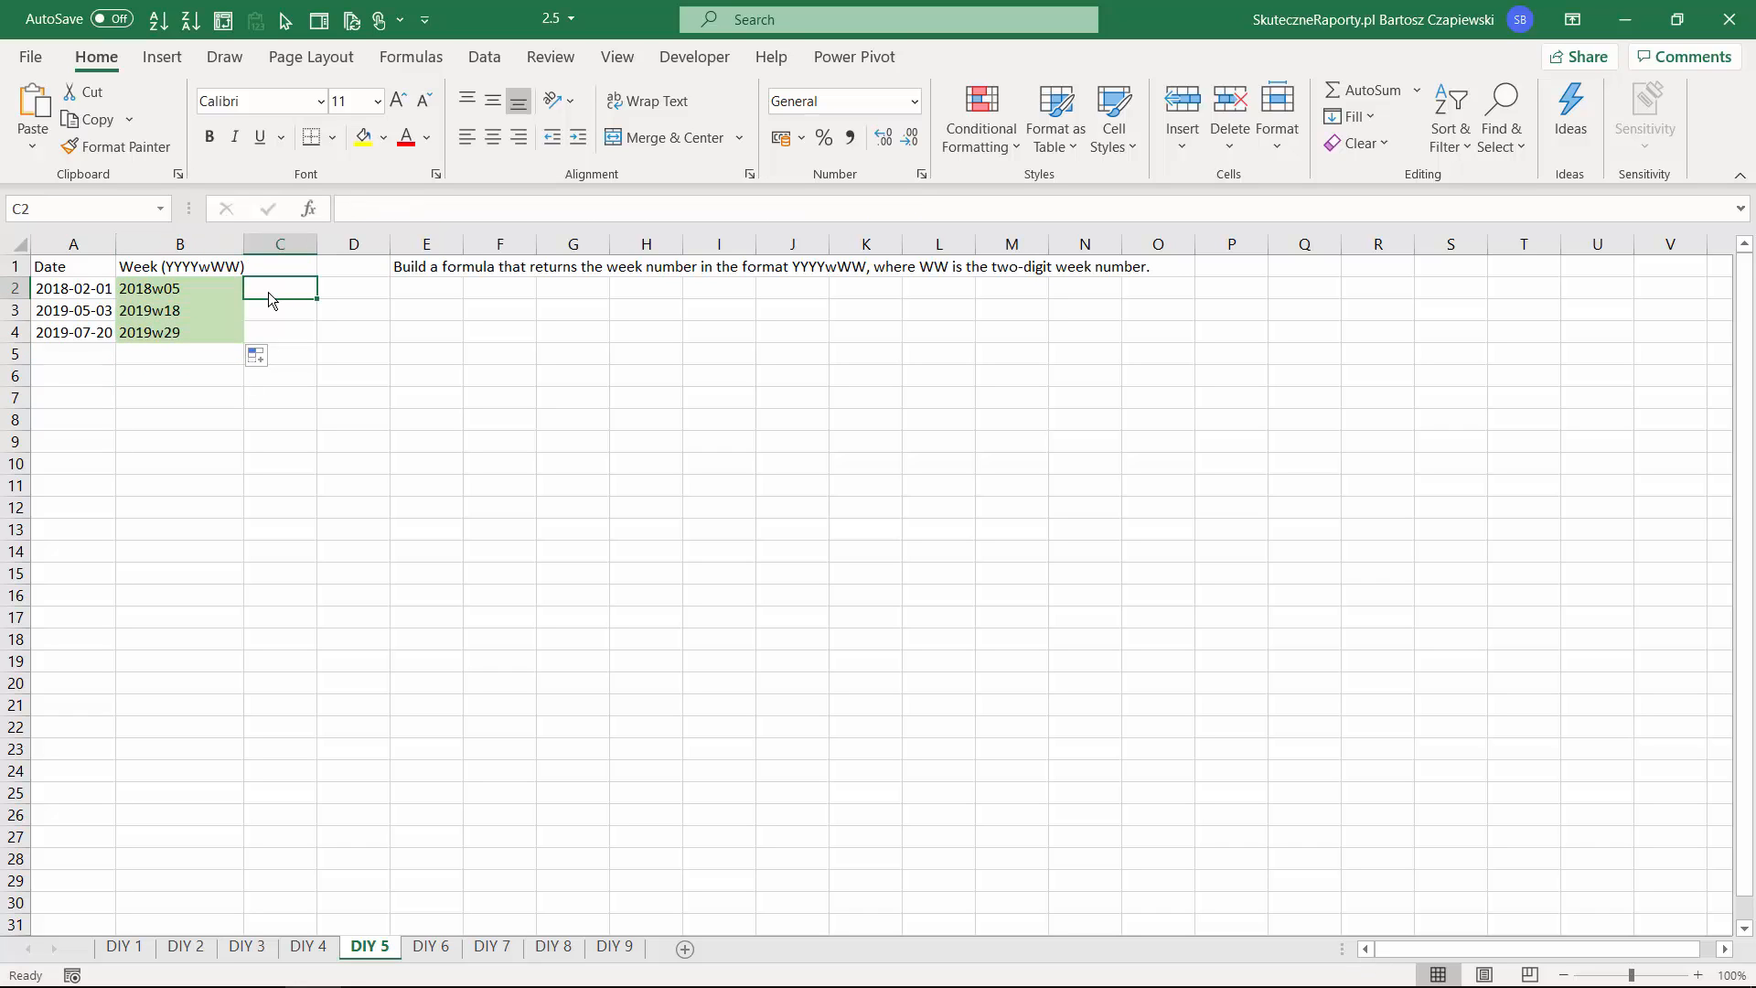
pyautogui.write('=')
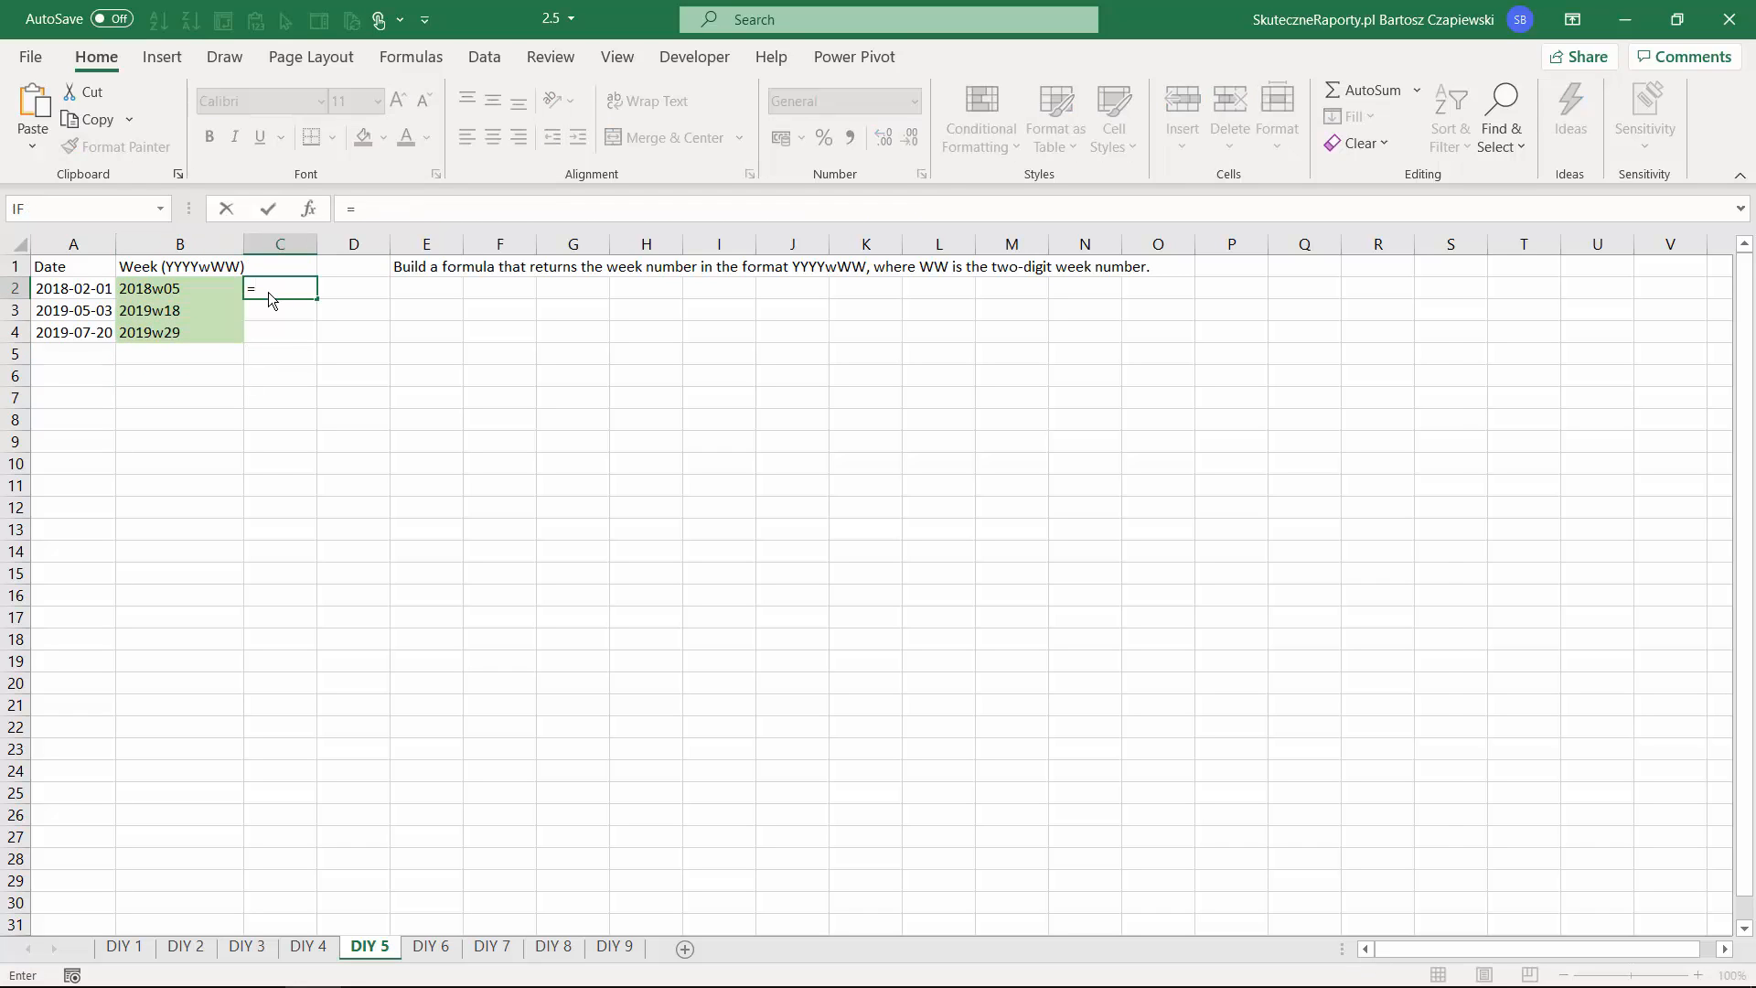
pyautogui.write('tex')
pyautogui.press('Tab')
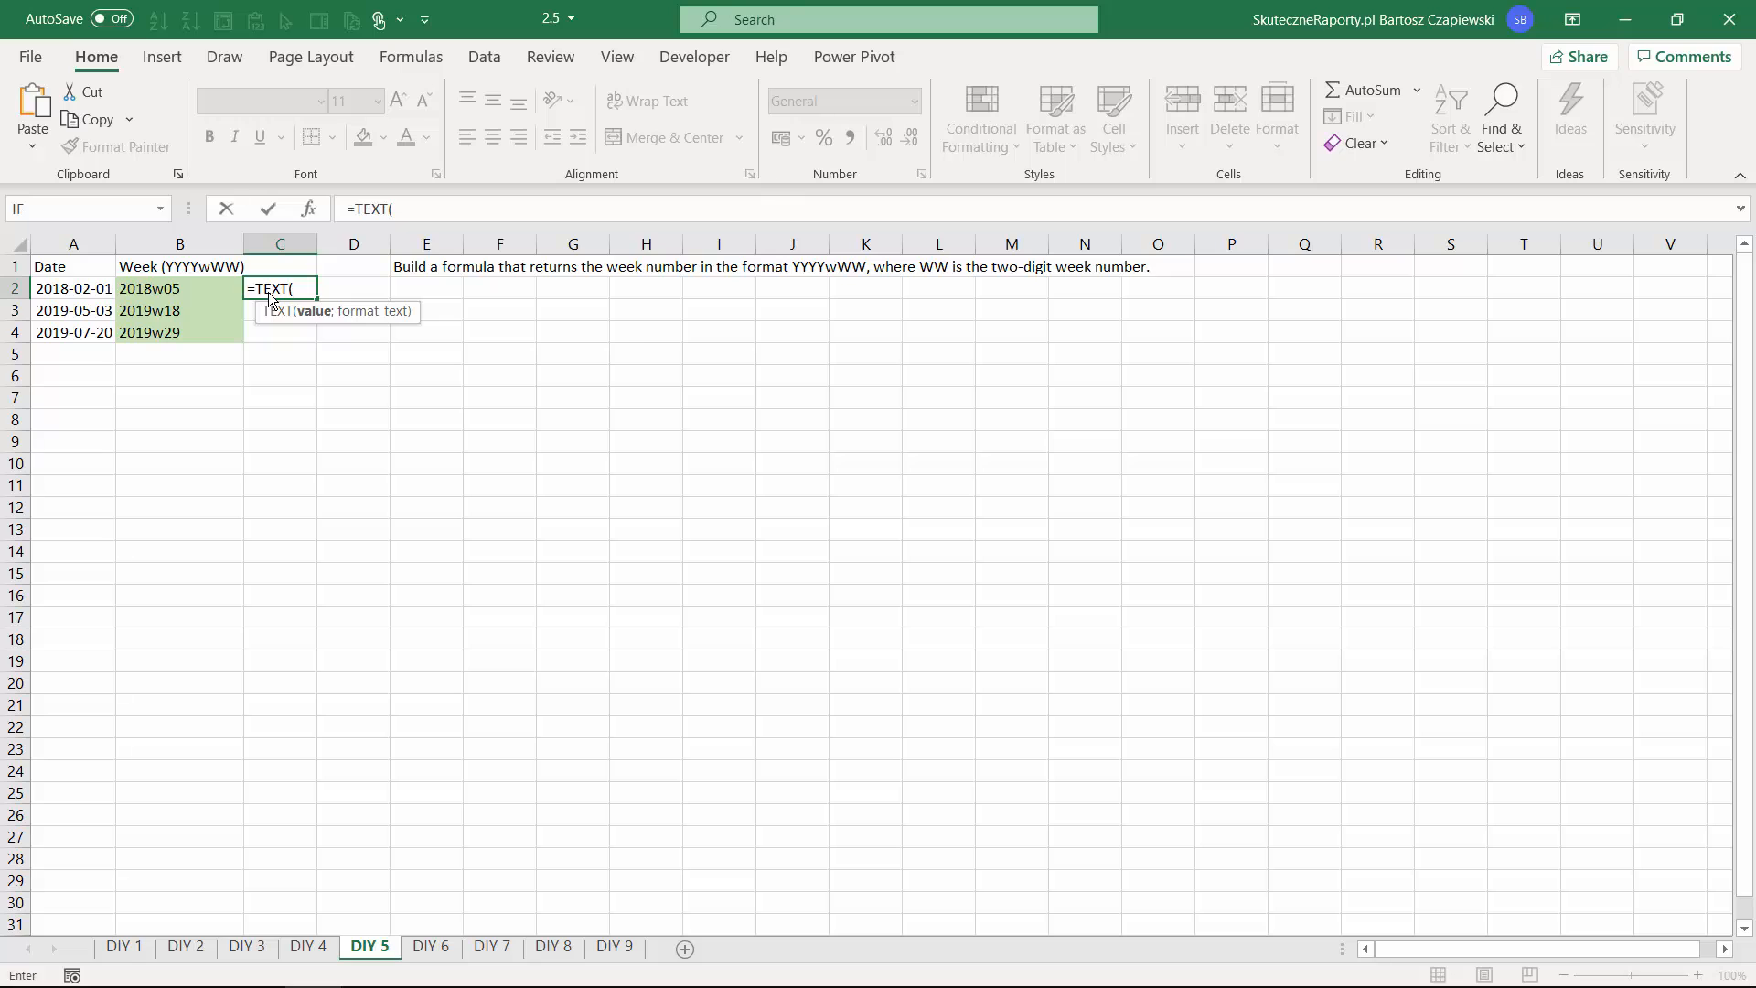
pyautogui.write('weekn')
pyautogui.press('Tab')
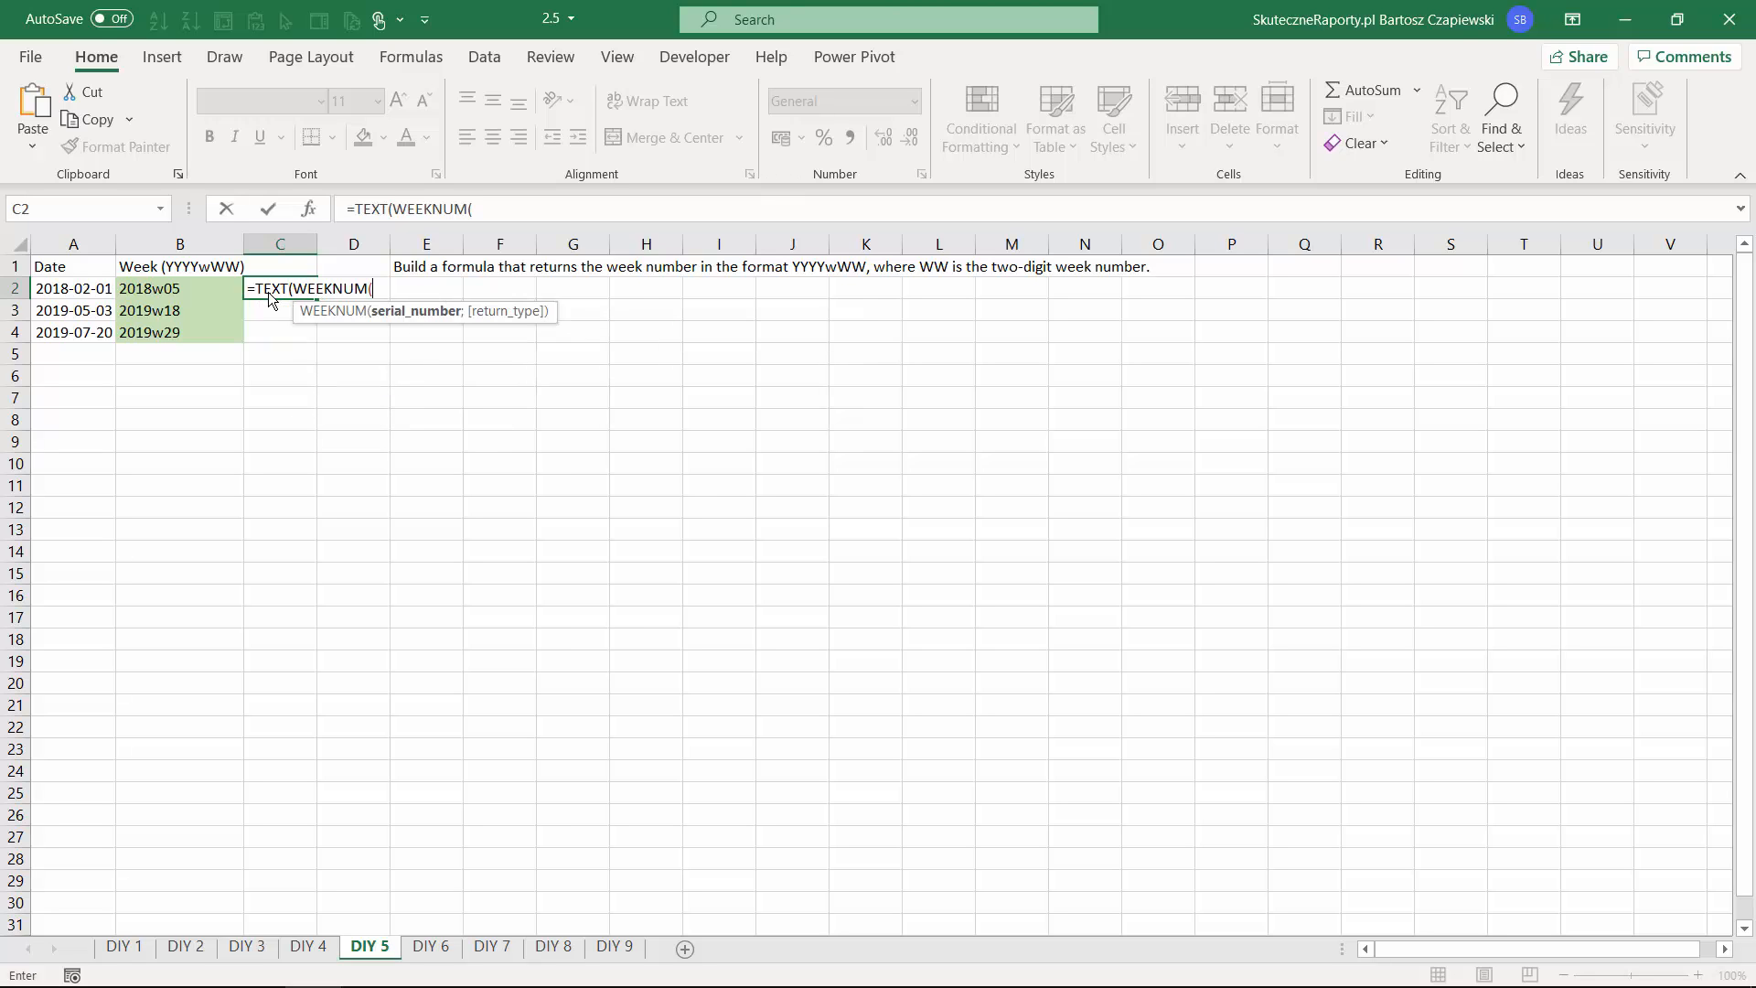
pyautogui.press('Left')
pyautogui.press('Left')
pyautogui.write(';')
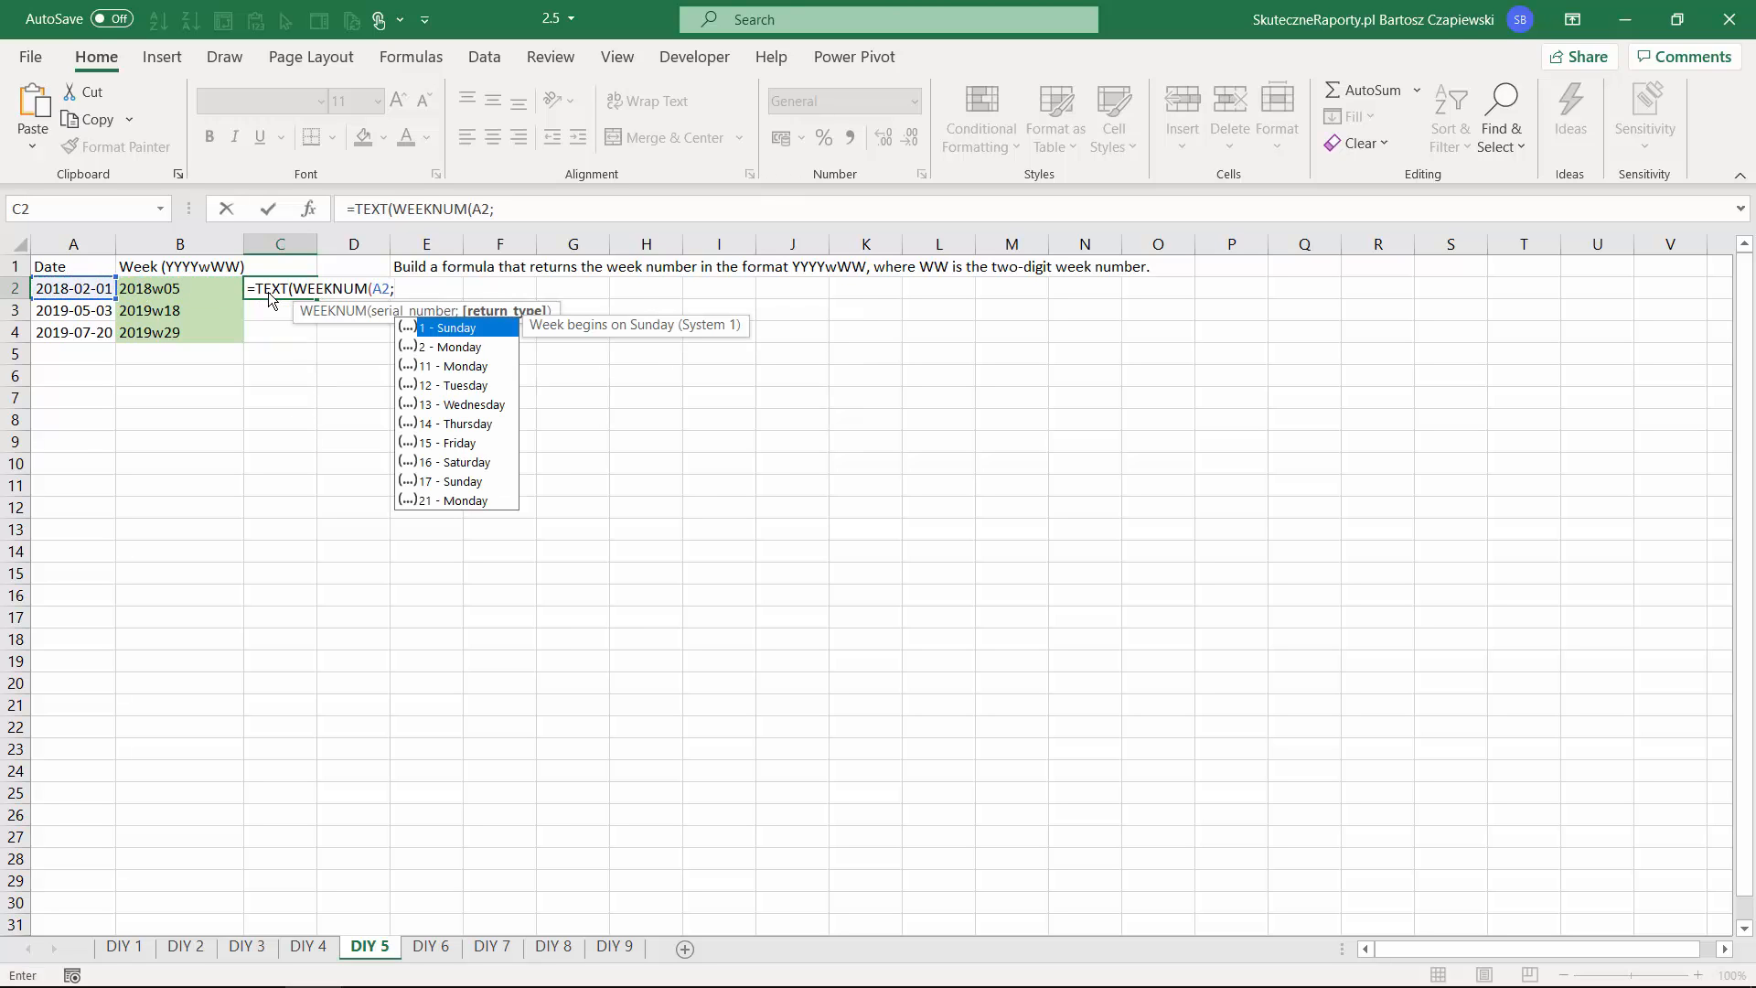
pyautogui.write('2);')
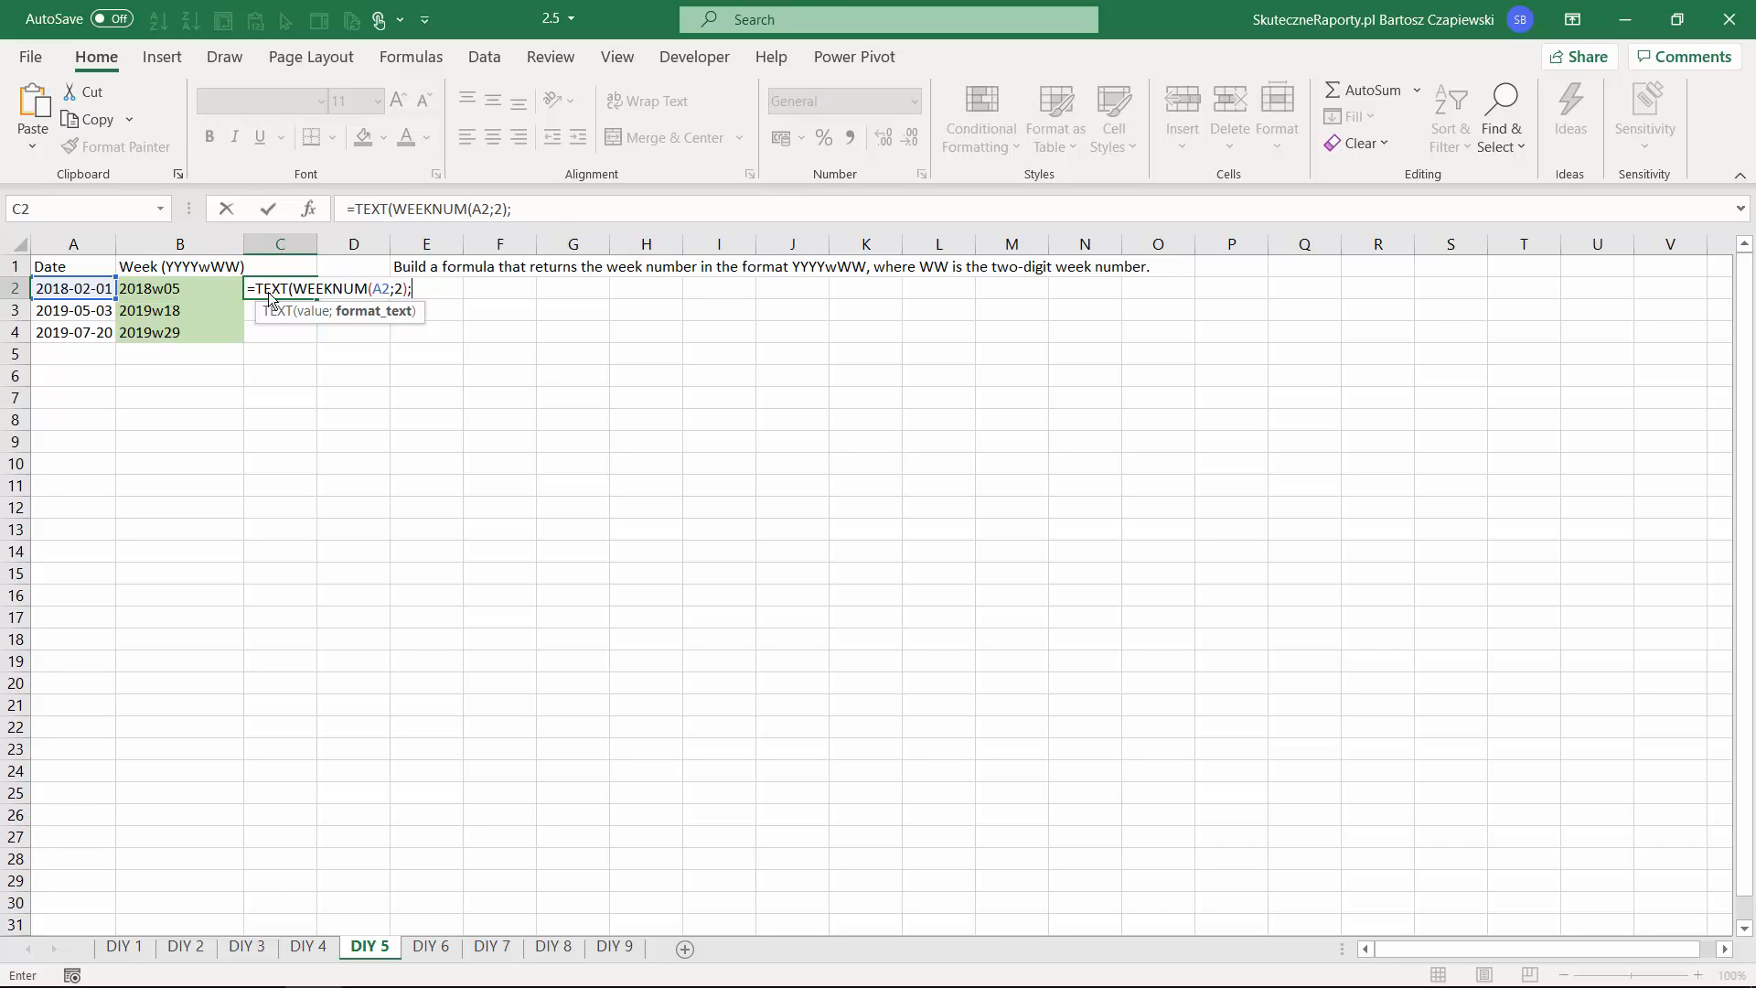
# Finish the TEXT formula in C2 with the format "00" and fill it down to C4.
pyautogui.write('"00")')
pyautogui.press('Return')
pyautogui.click(267, 293)
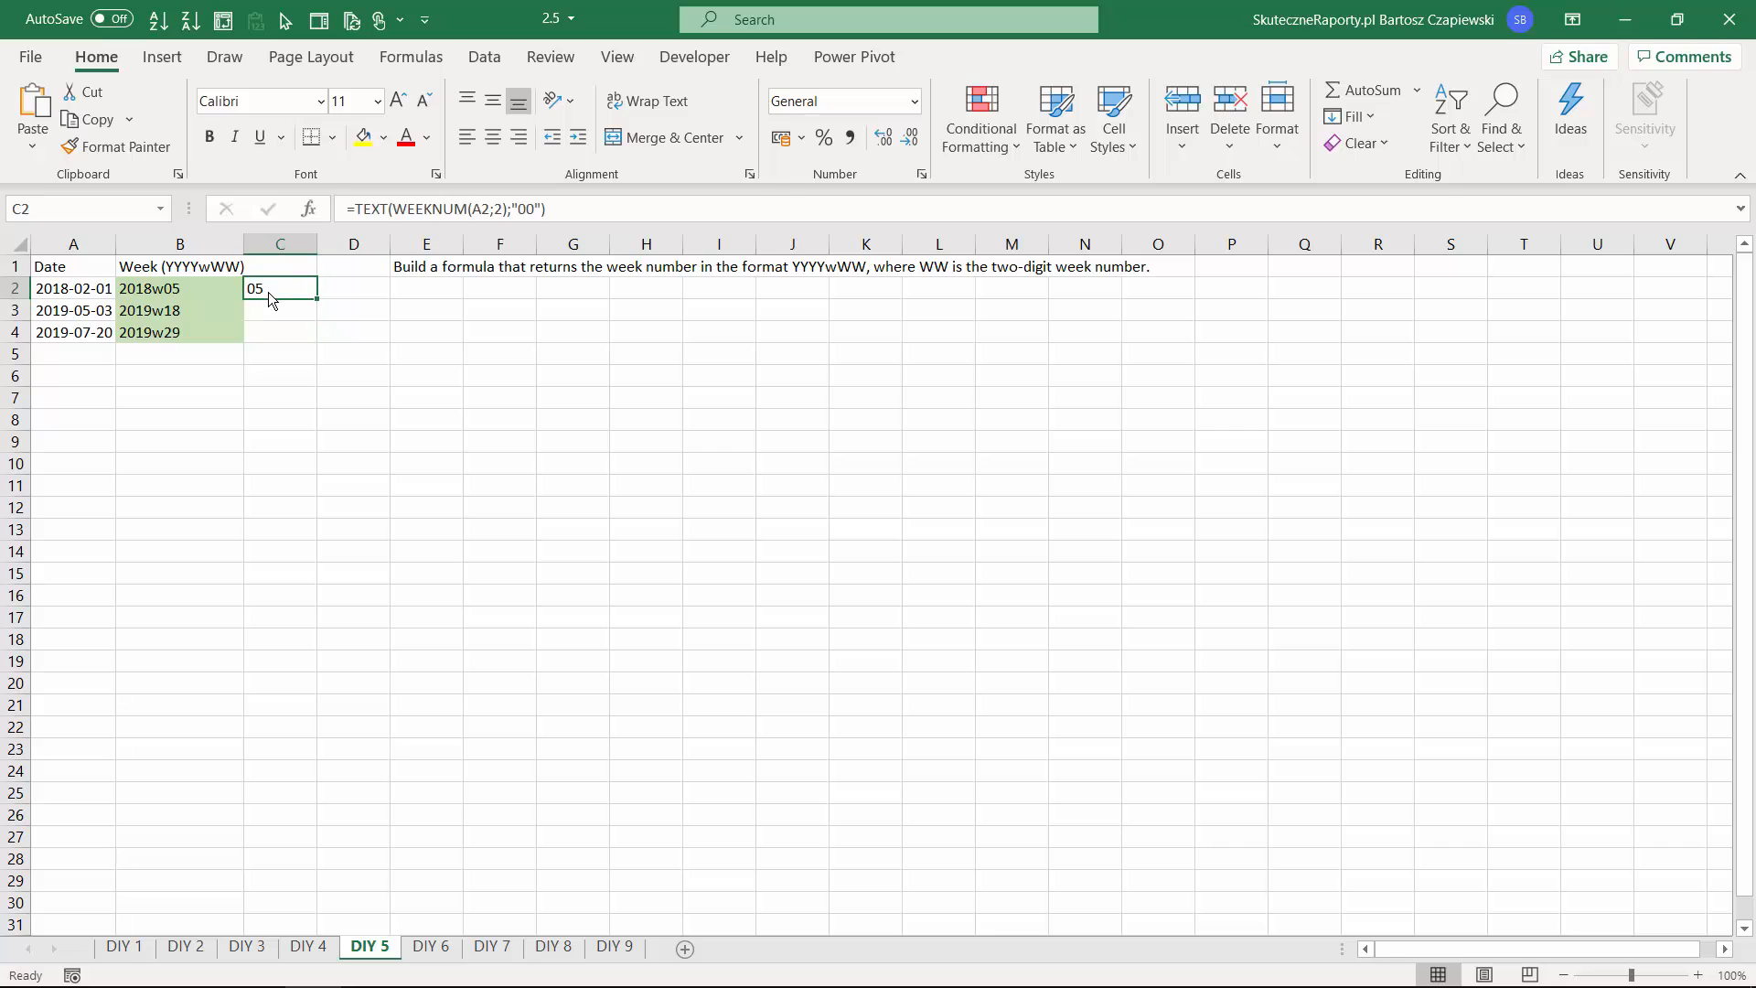
pyautogui.doubleClick(316, 299)
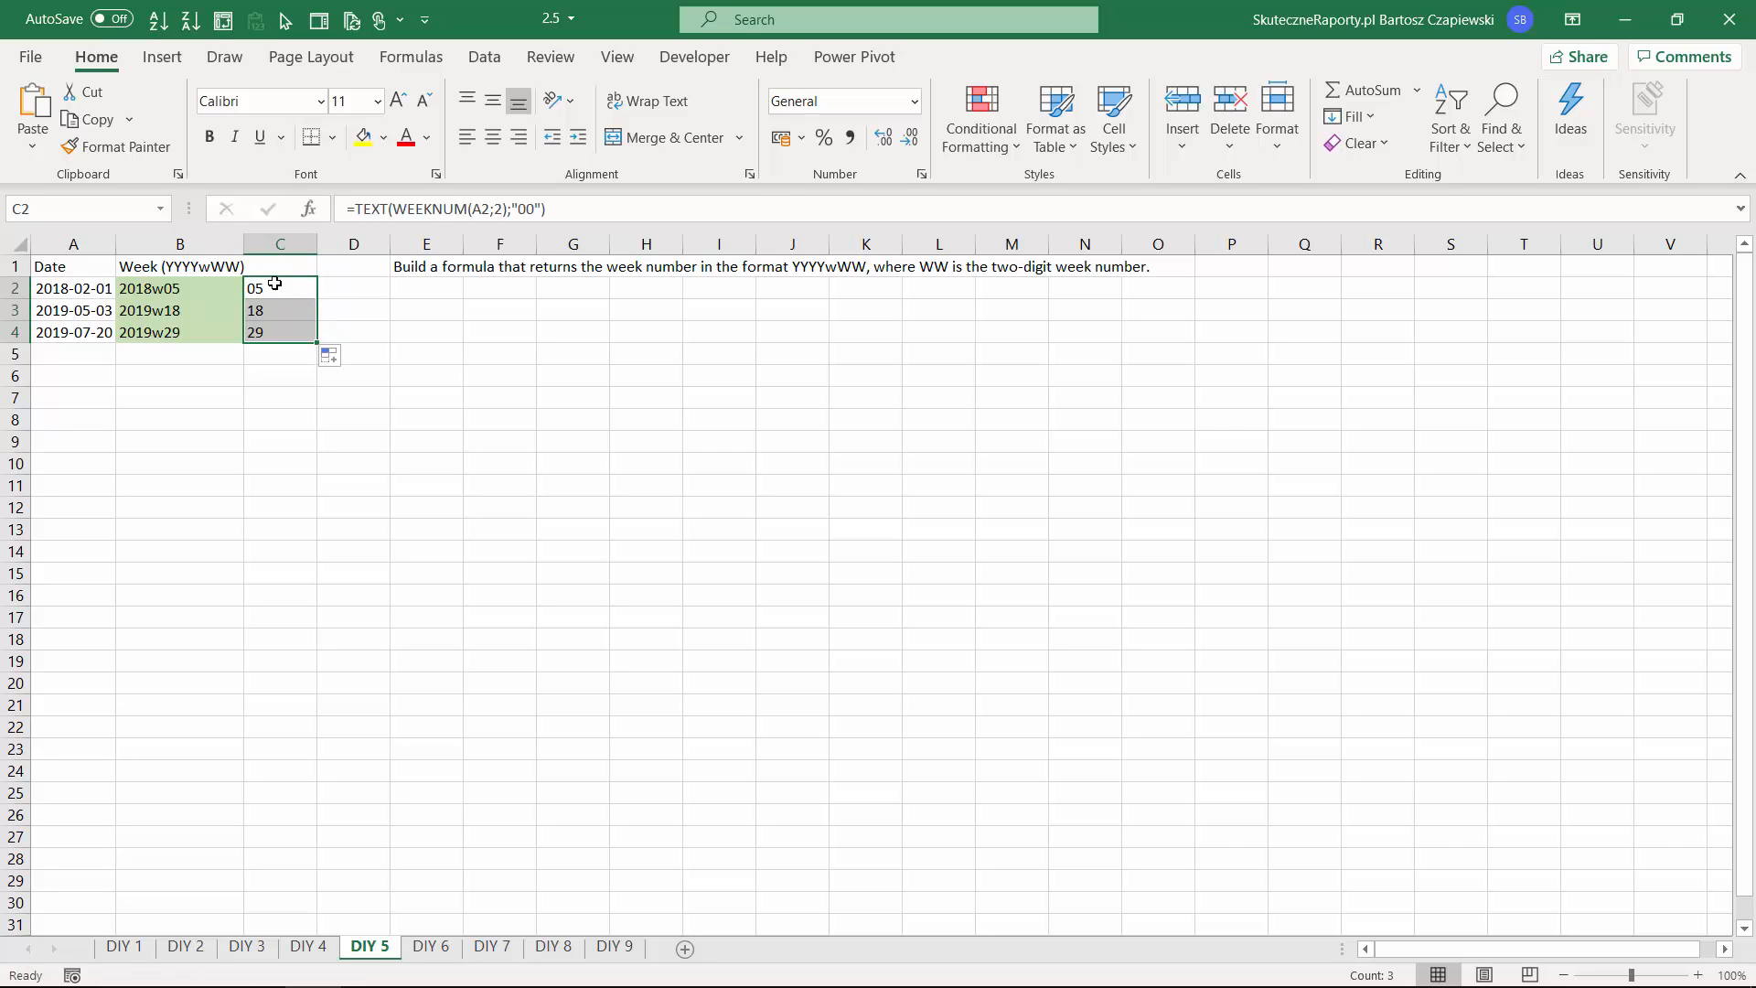
pyautogui.click(276, 289)
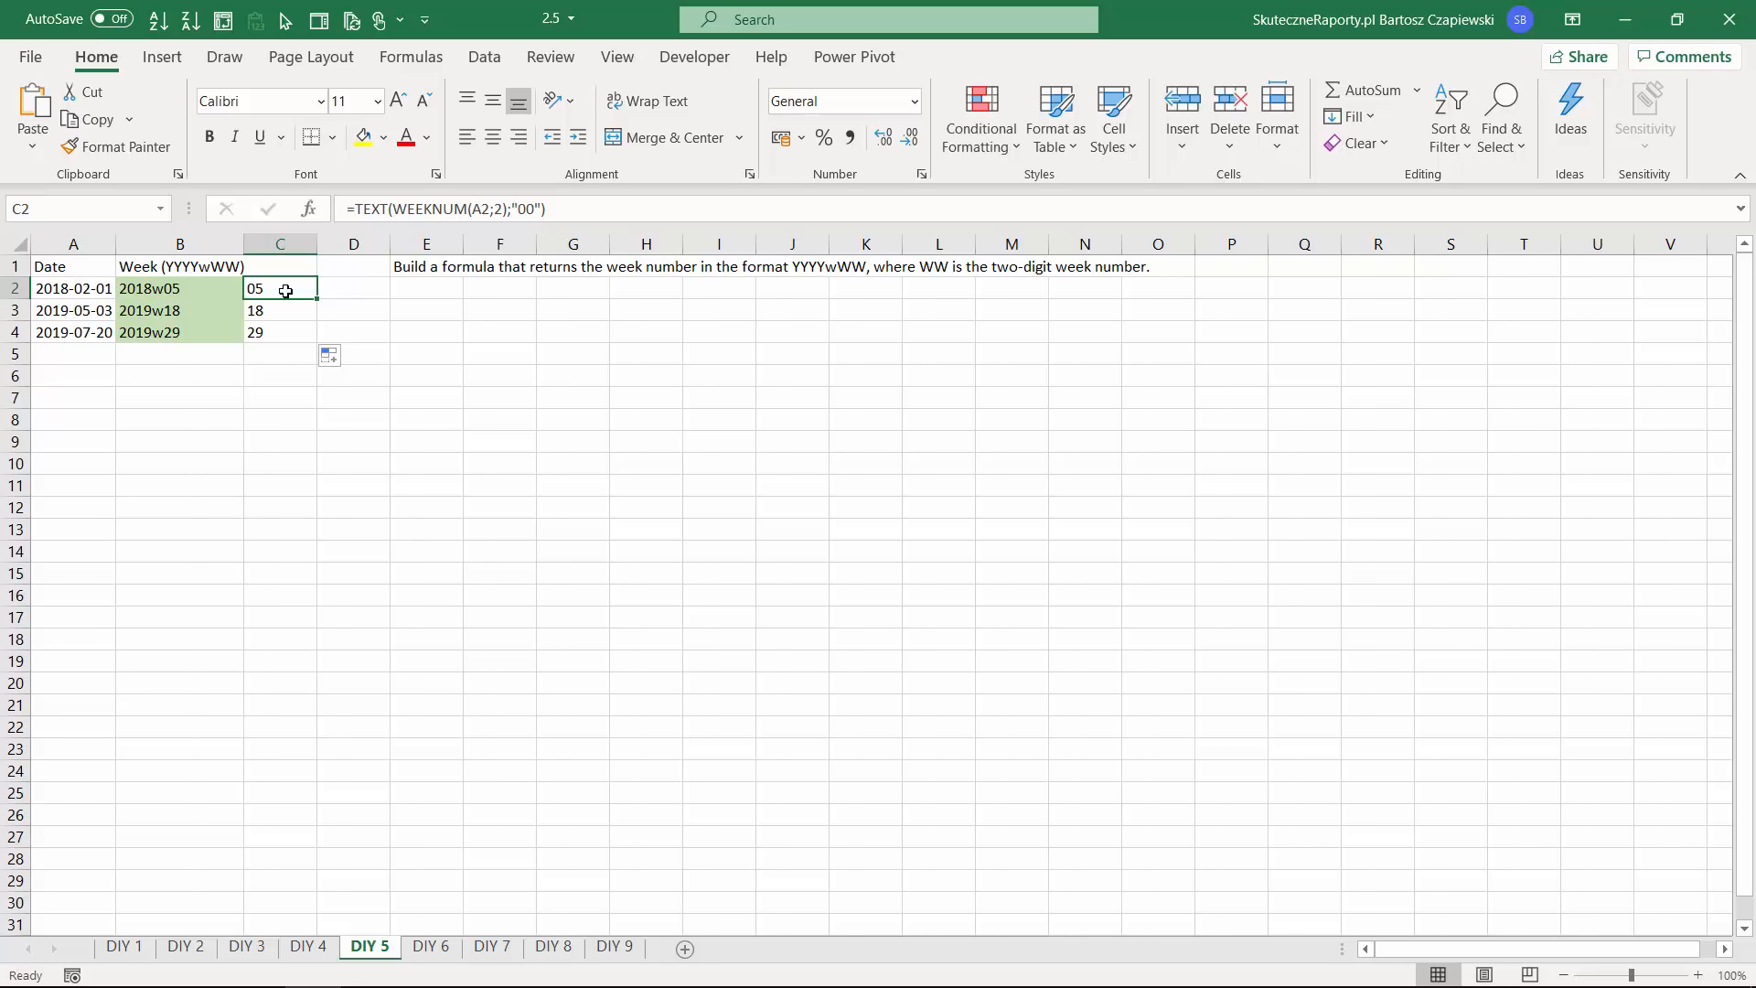
# Switch to the DIY 6 sheet and enter =TODAY()-DATE(YEAR(TODAY());1;0) in A1 for the current day of the year.
pyautogui.hotkey('ctrl', 'pagedown')
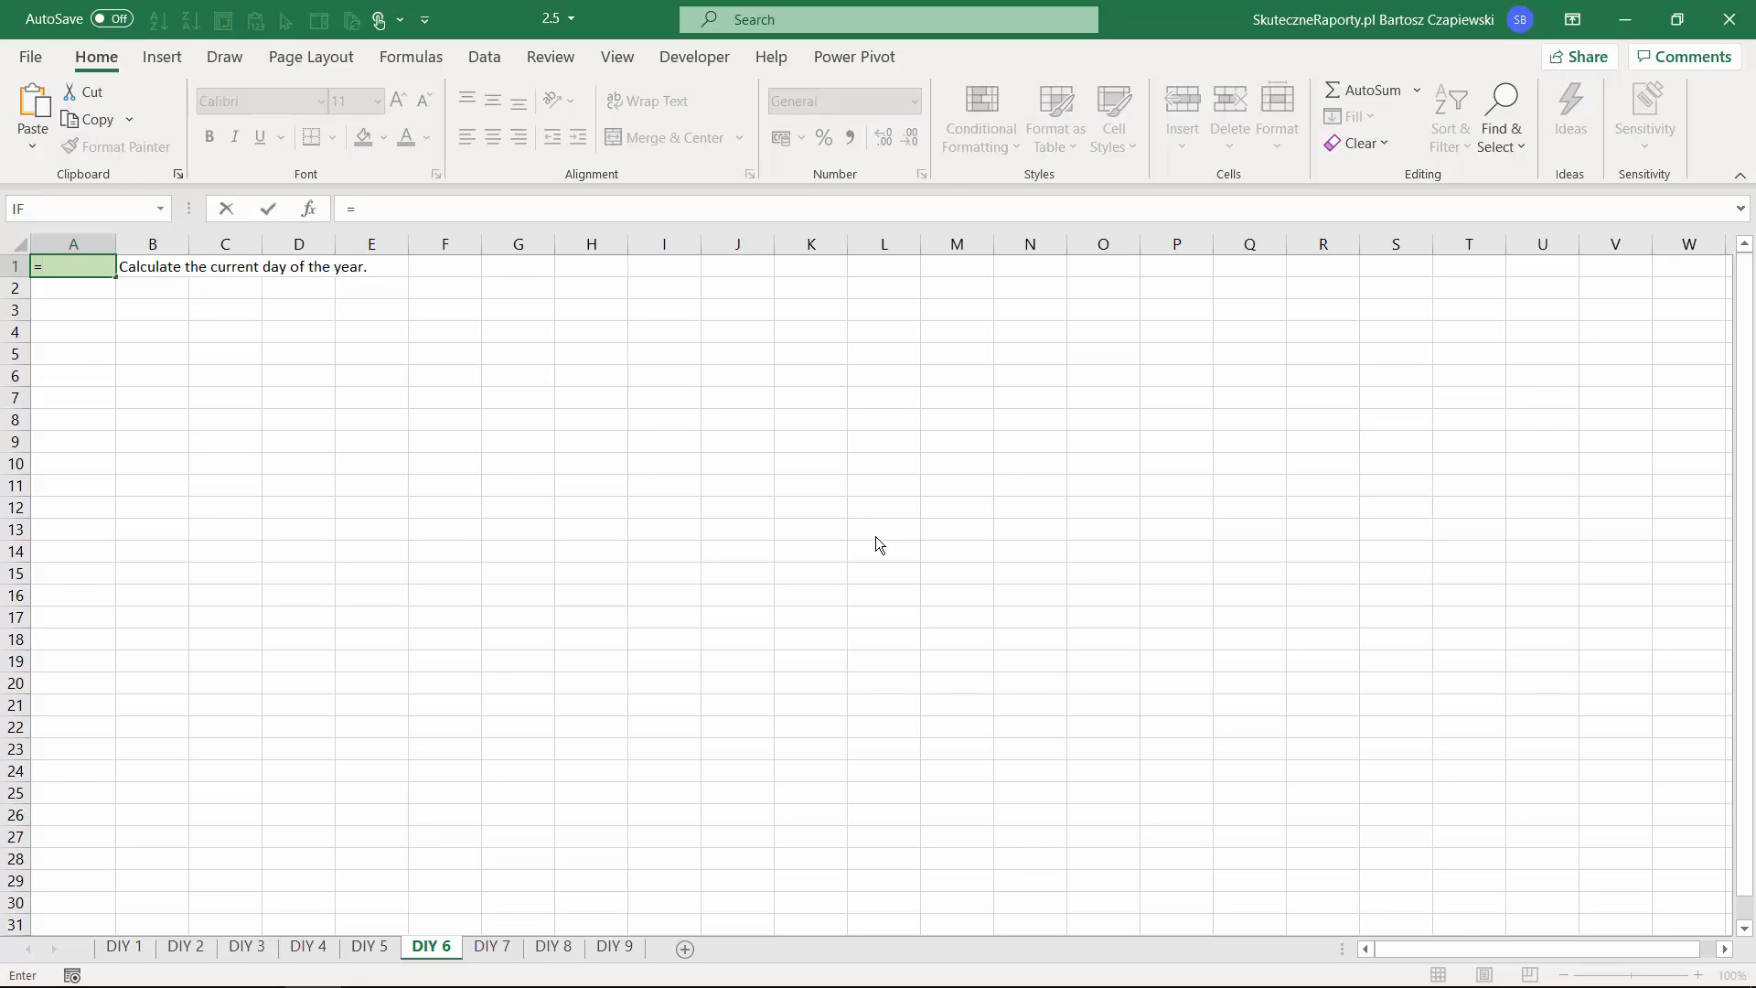
pyautogui.write('=toda')
pyautogui.press('Tab')
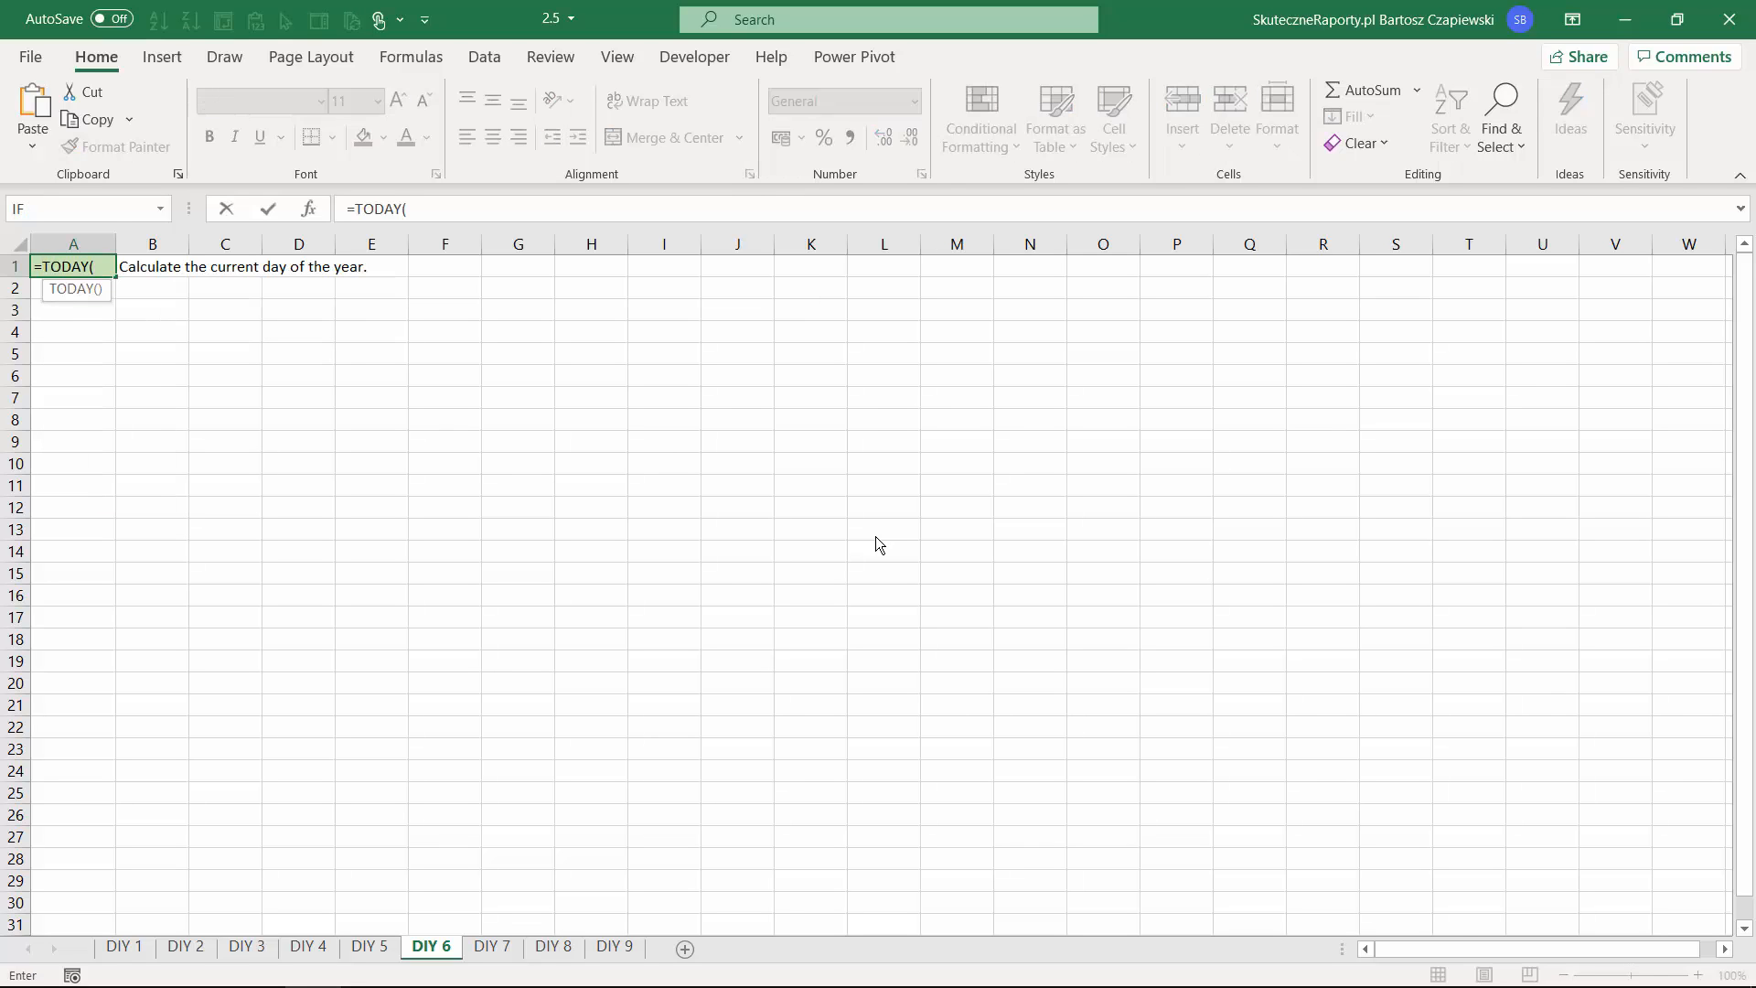
pyautogui.write(')-DATE(YEAR(')
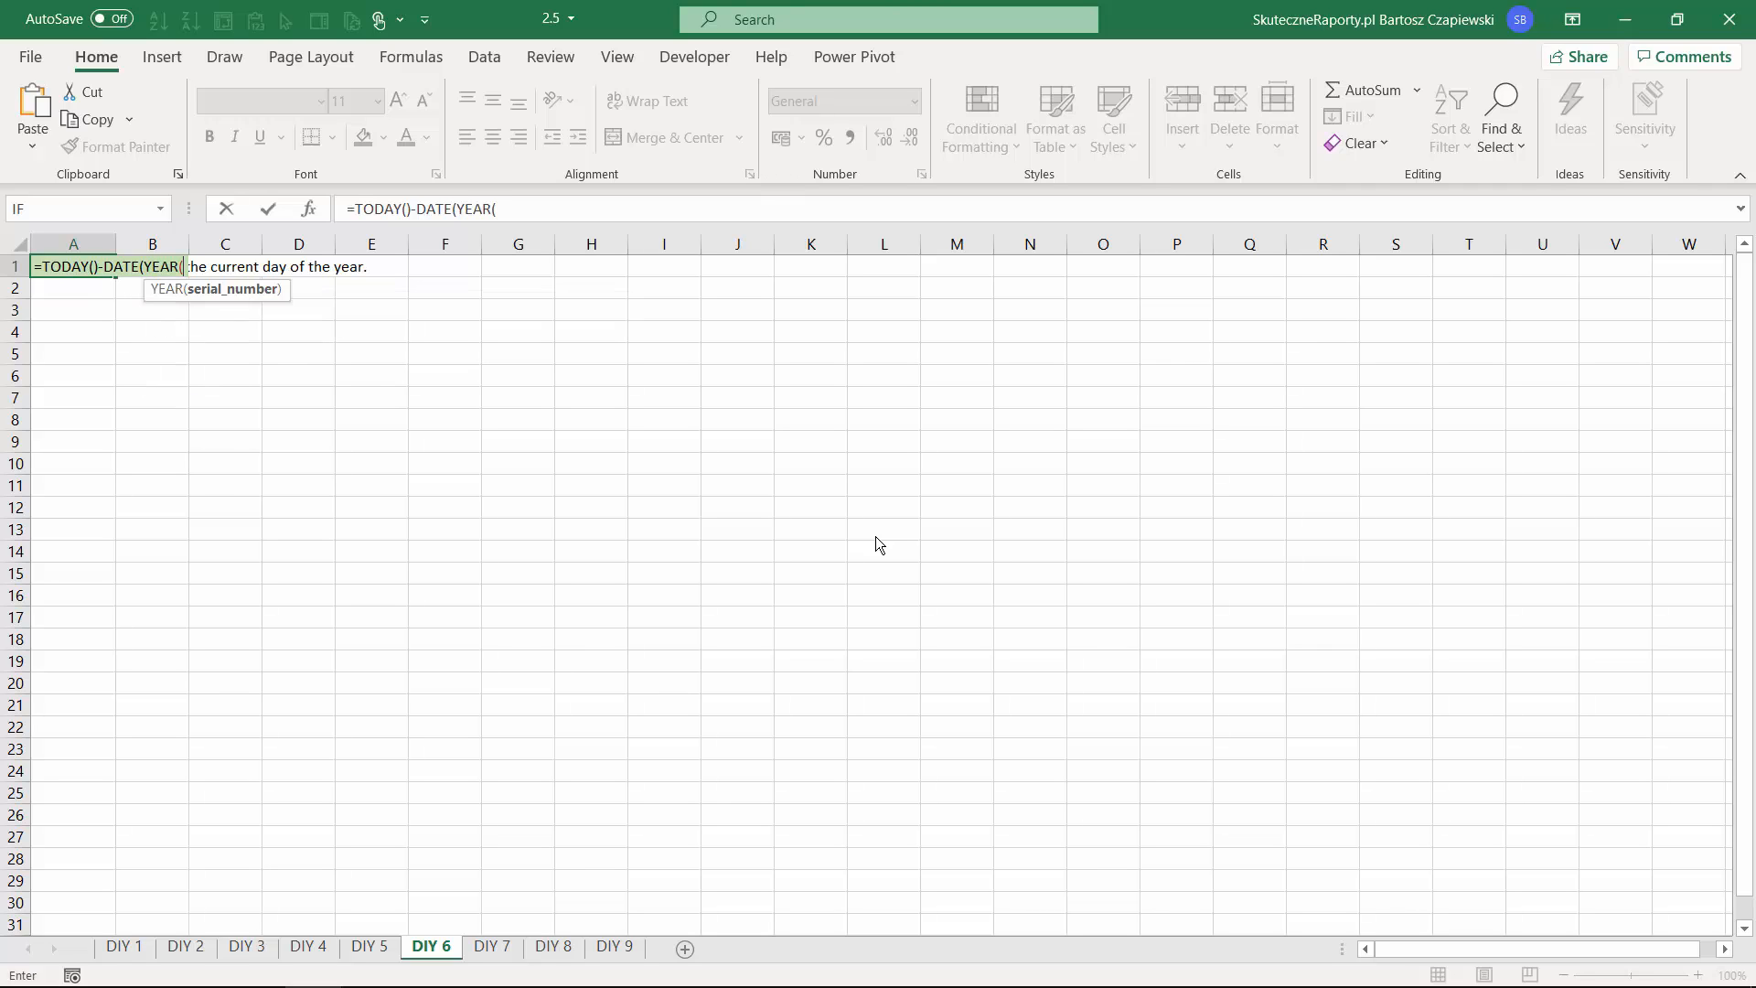
pyautogui.write('today())')
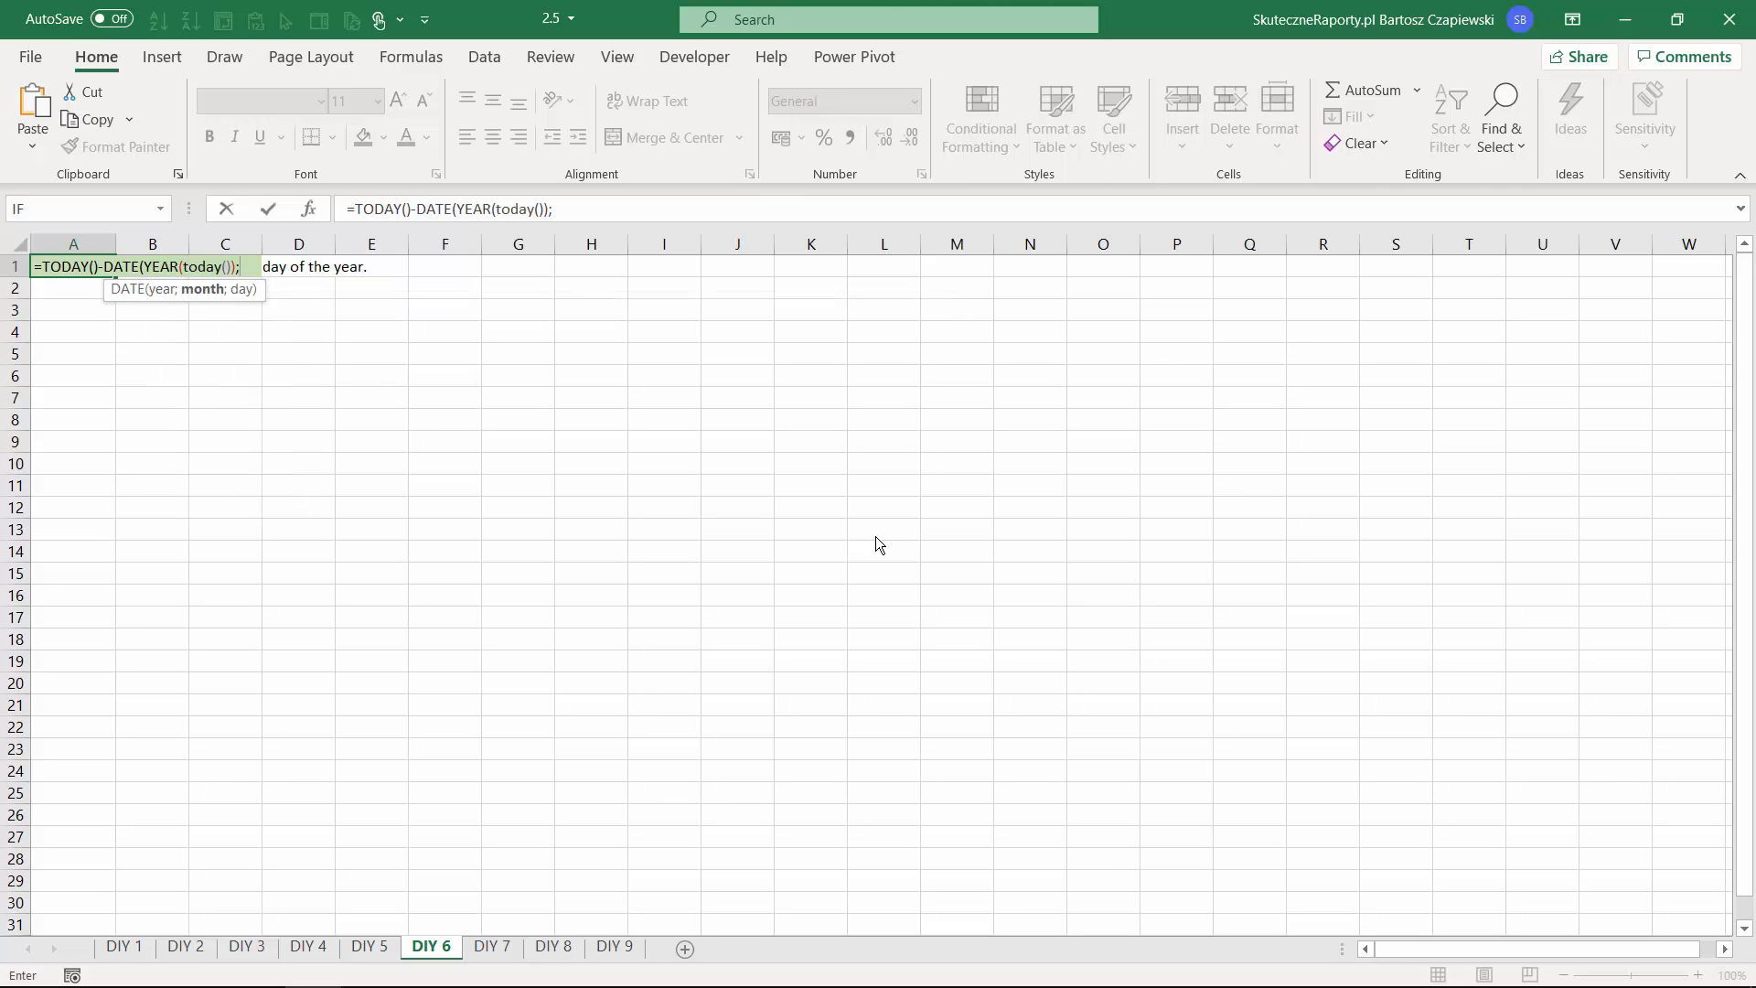
pyautogui.write(';1;0')
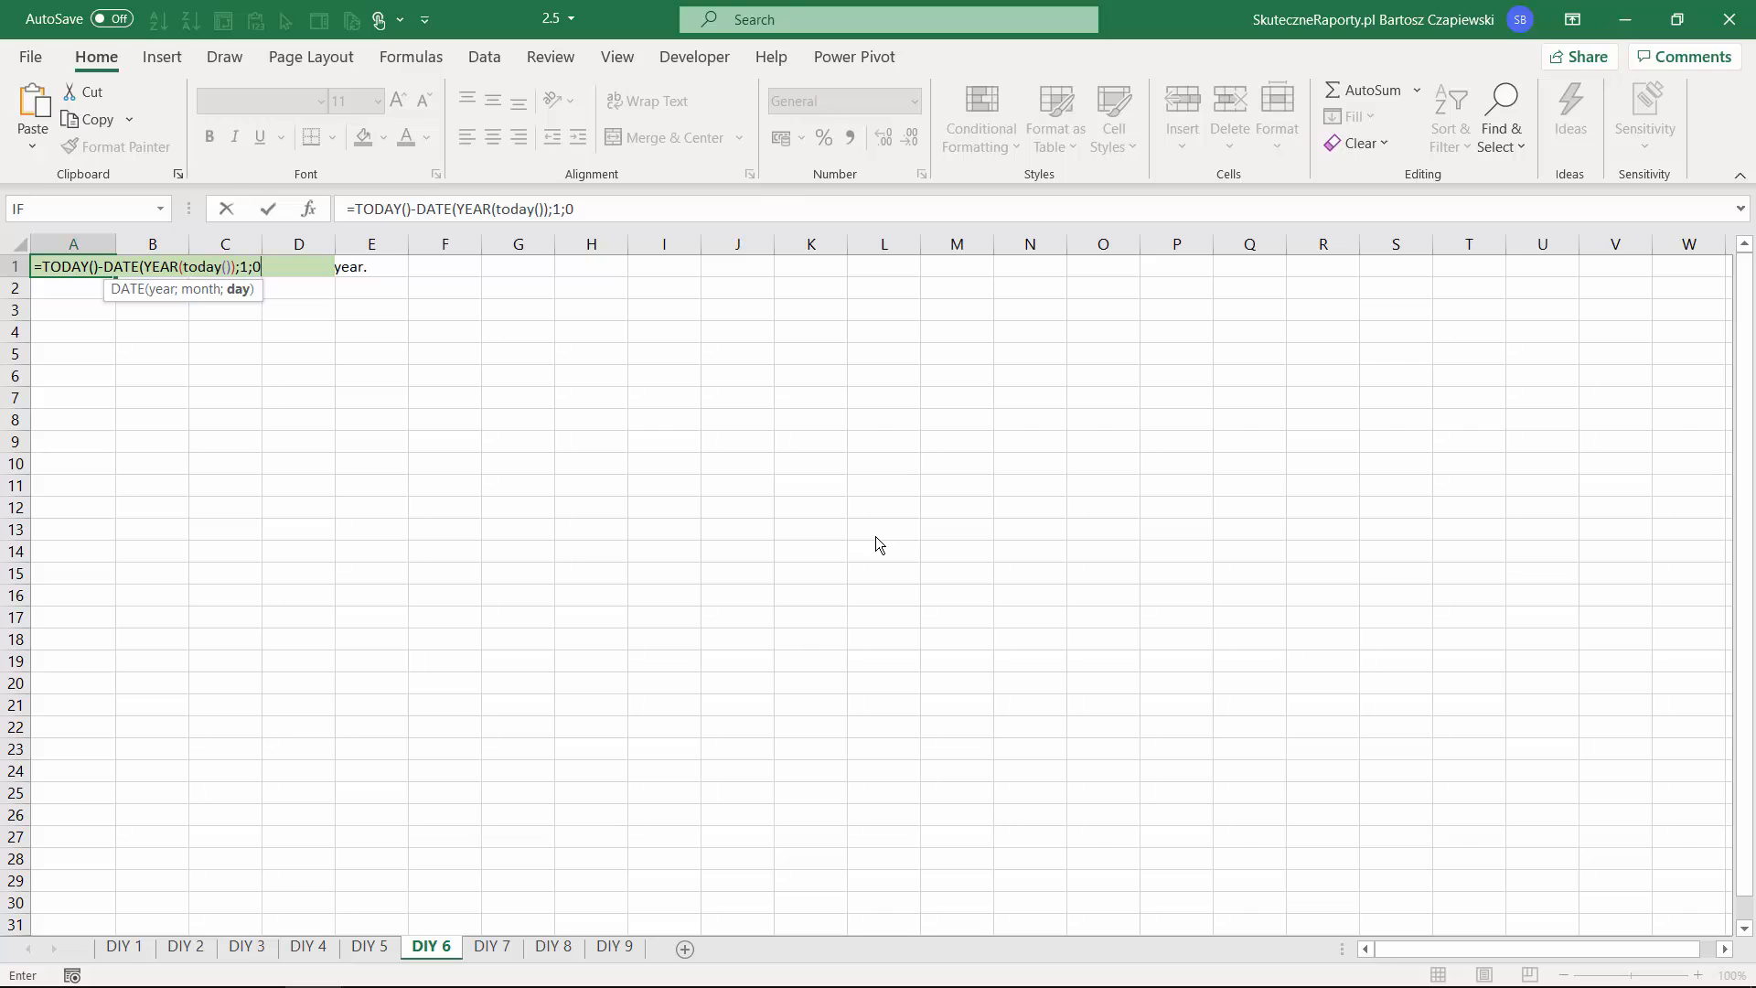
pyautogui.write(')')
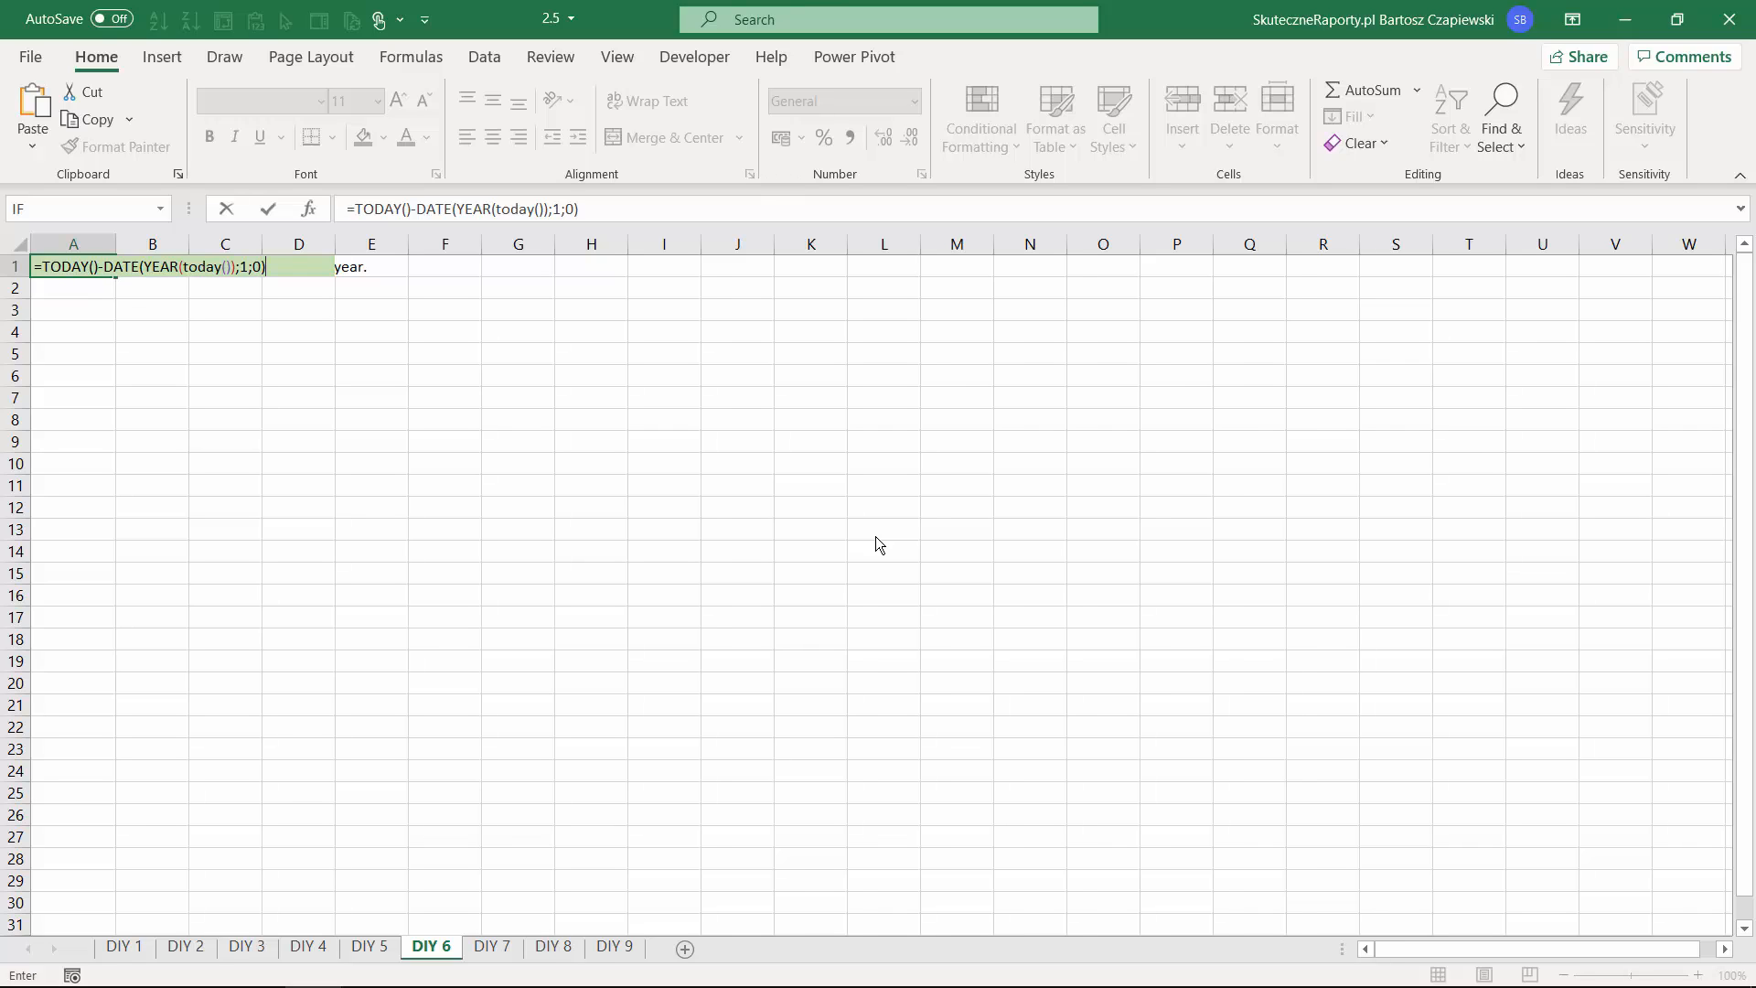
pyautogui.press('Return')
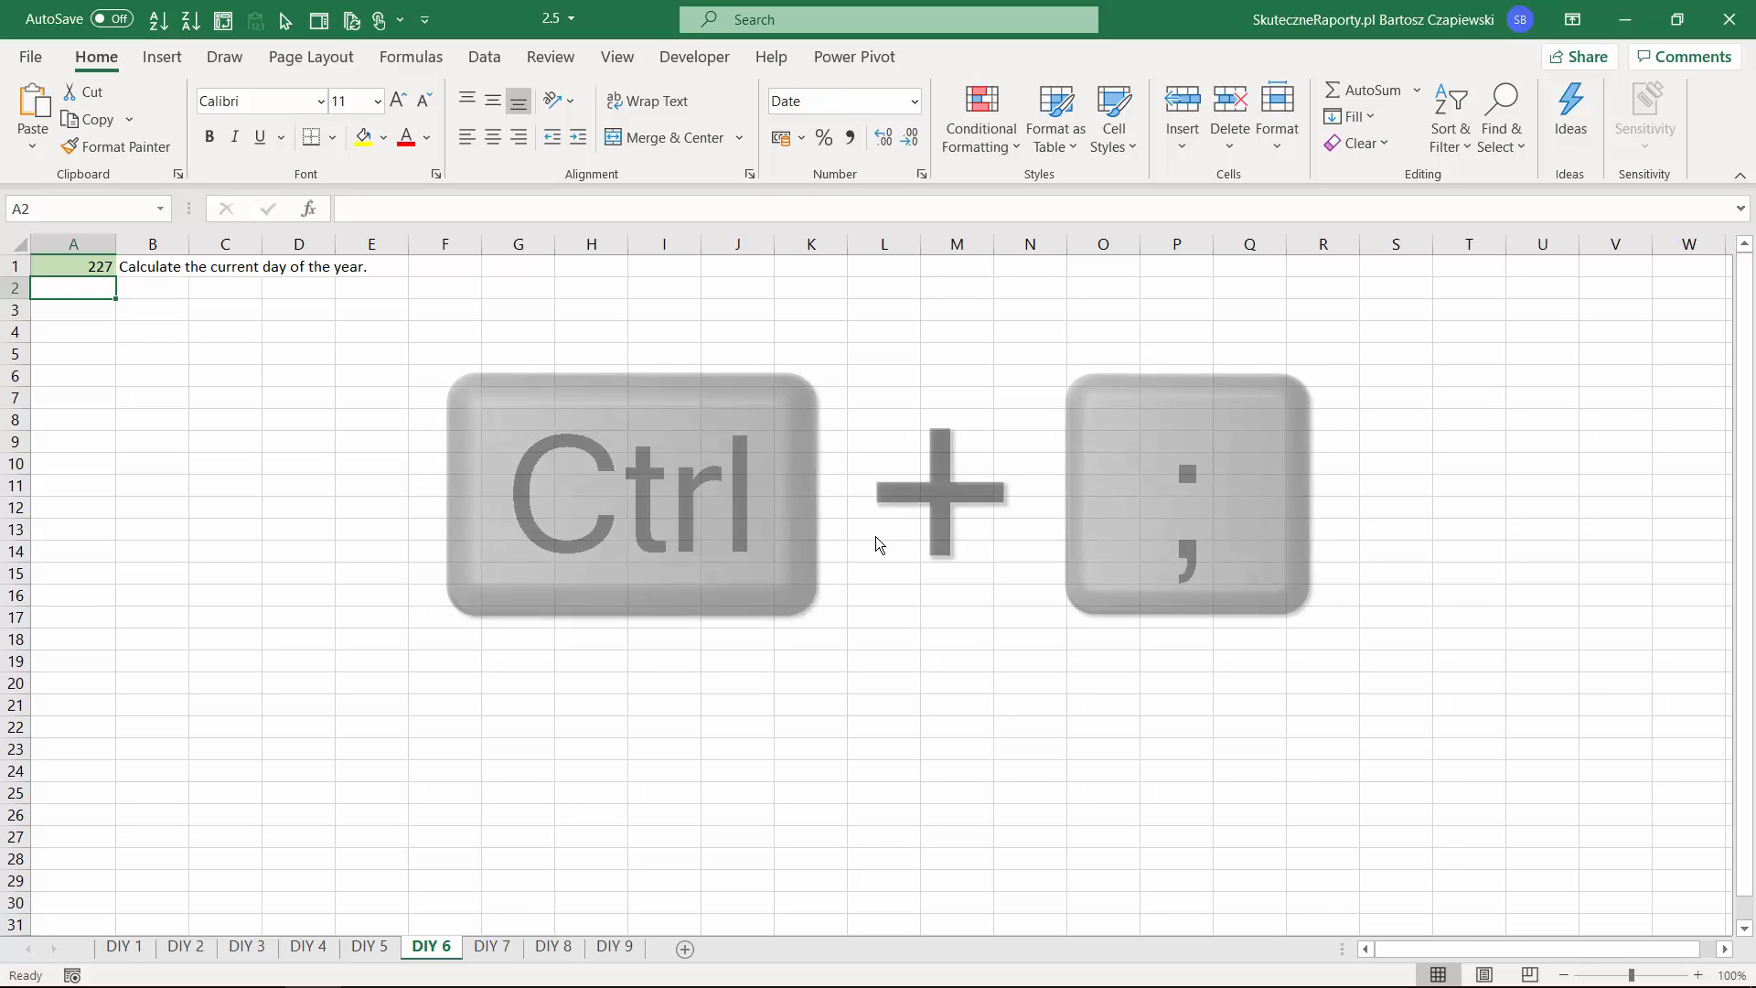
pyautogui.hotkey('ctrl', ';')
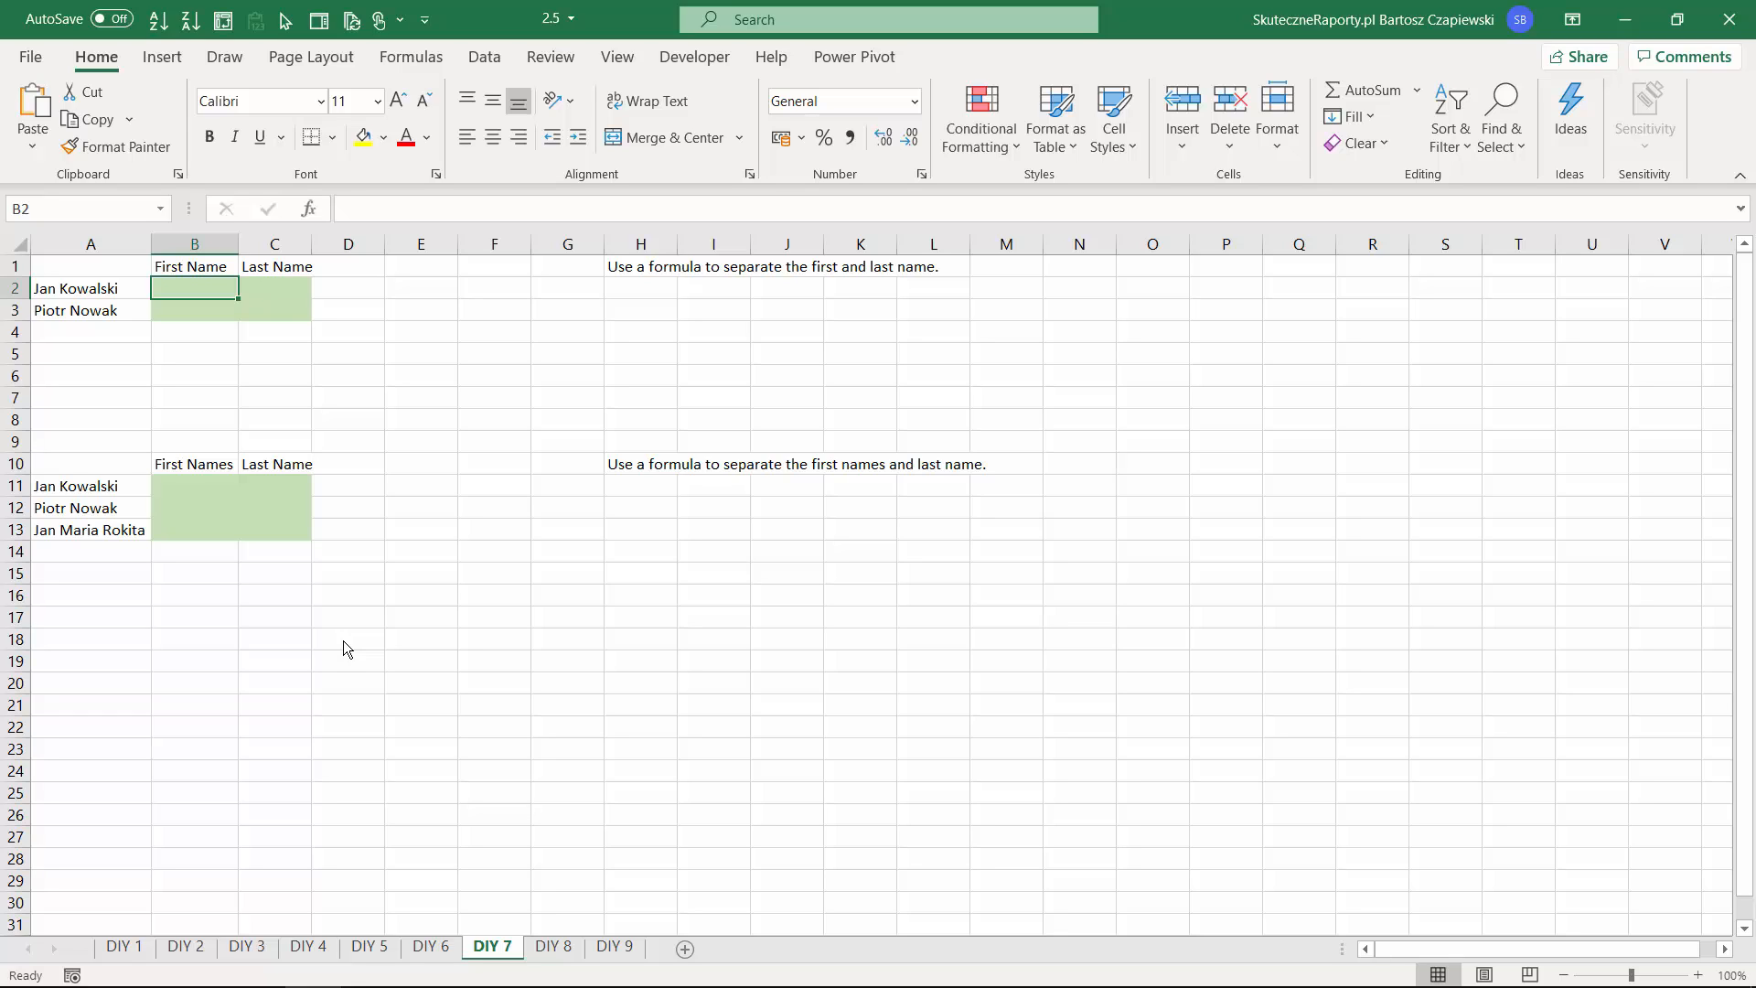
# Enter =FIND(" ";A2) in B2 of the DIY 7 sheet to locate the space in the full name.
pyautogui.write('=fin')
pyautogui.press('Tab')
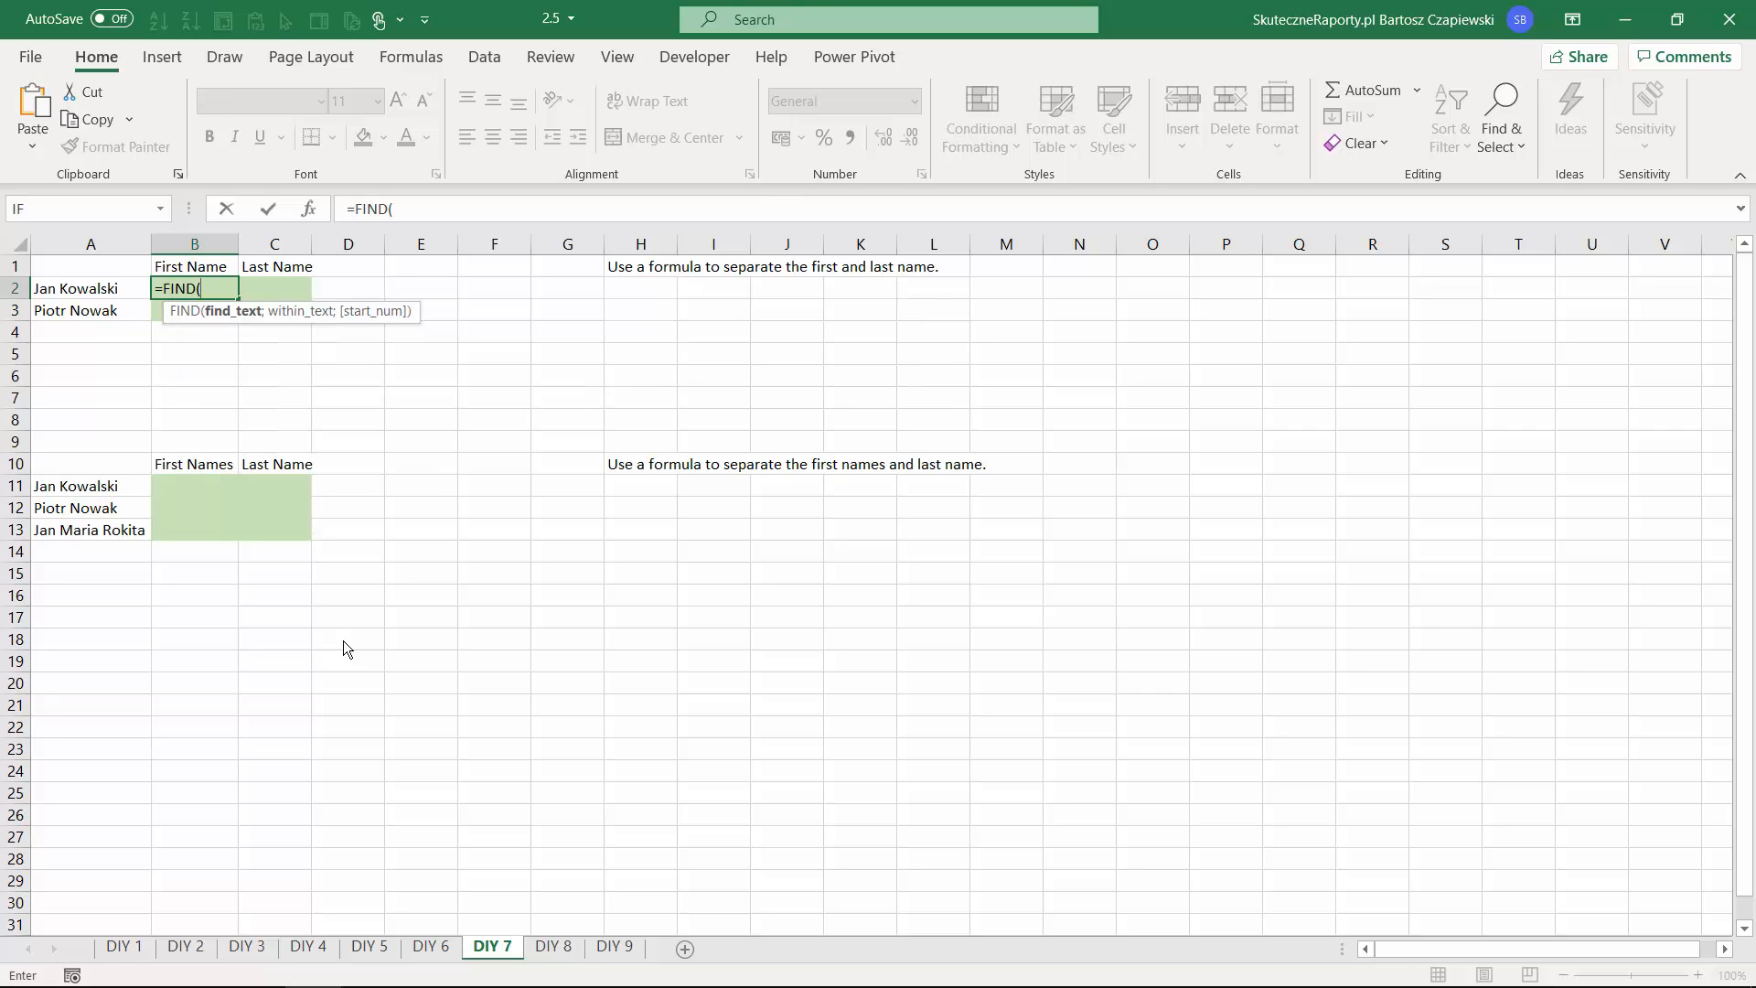
pyautogui.write('" ";')
pyautogui.press('Left')
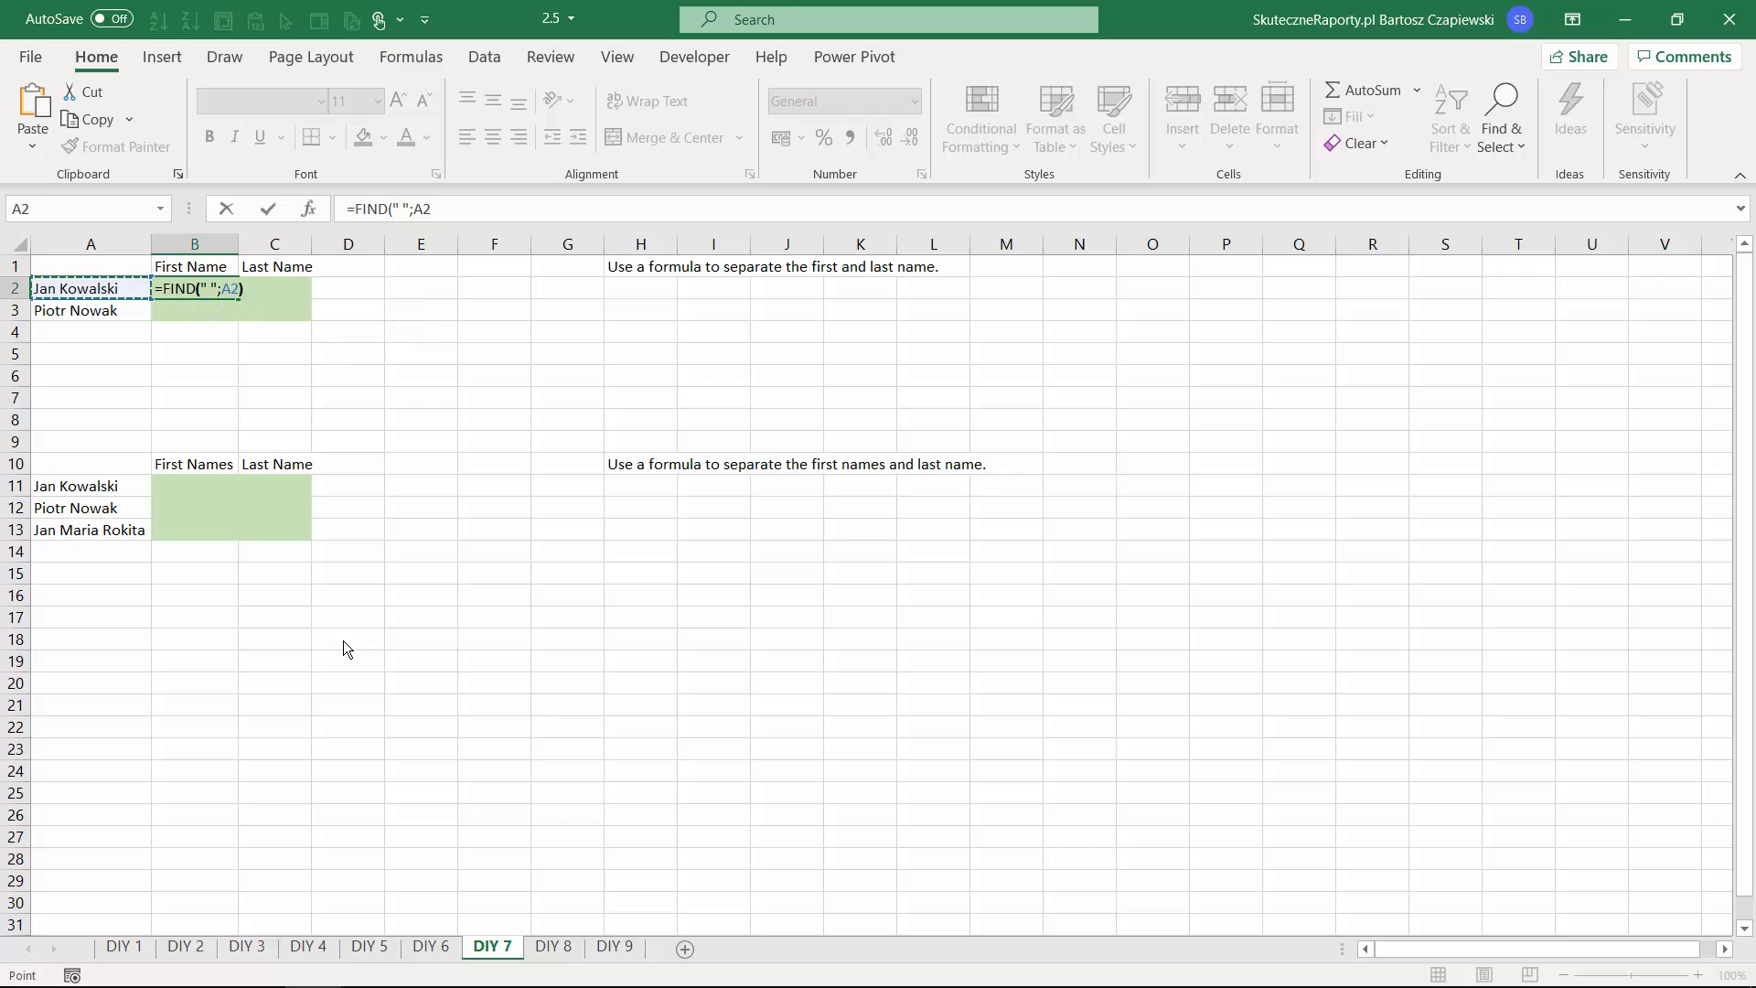
pyautogui.hotkey('ctrl', 'Return')
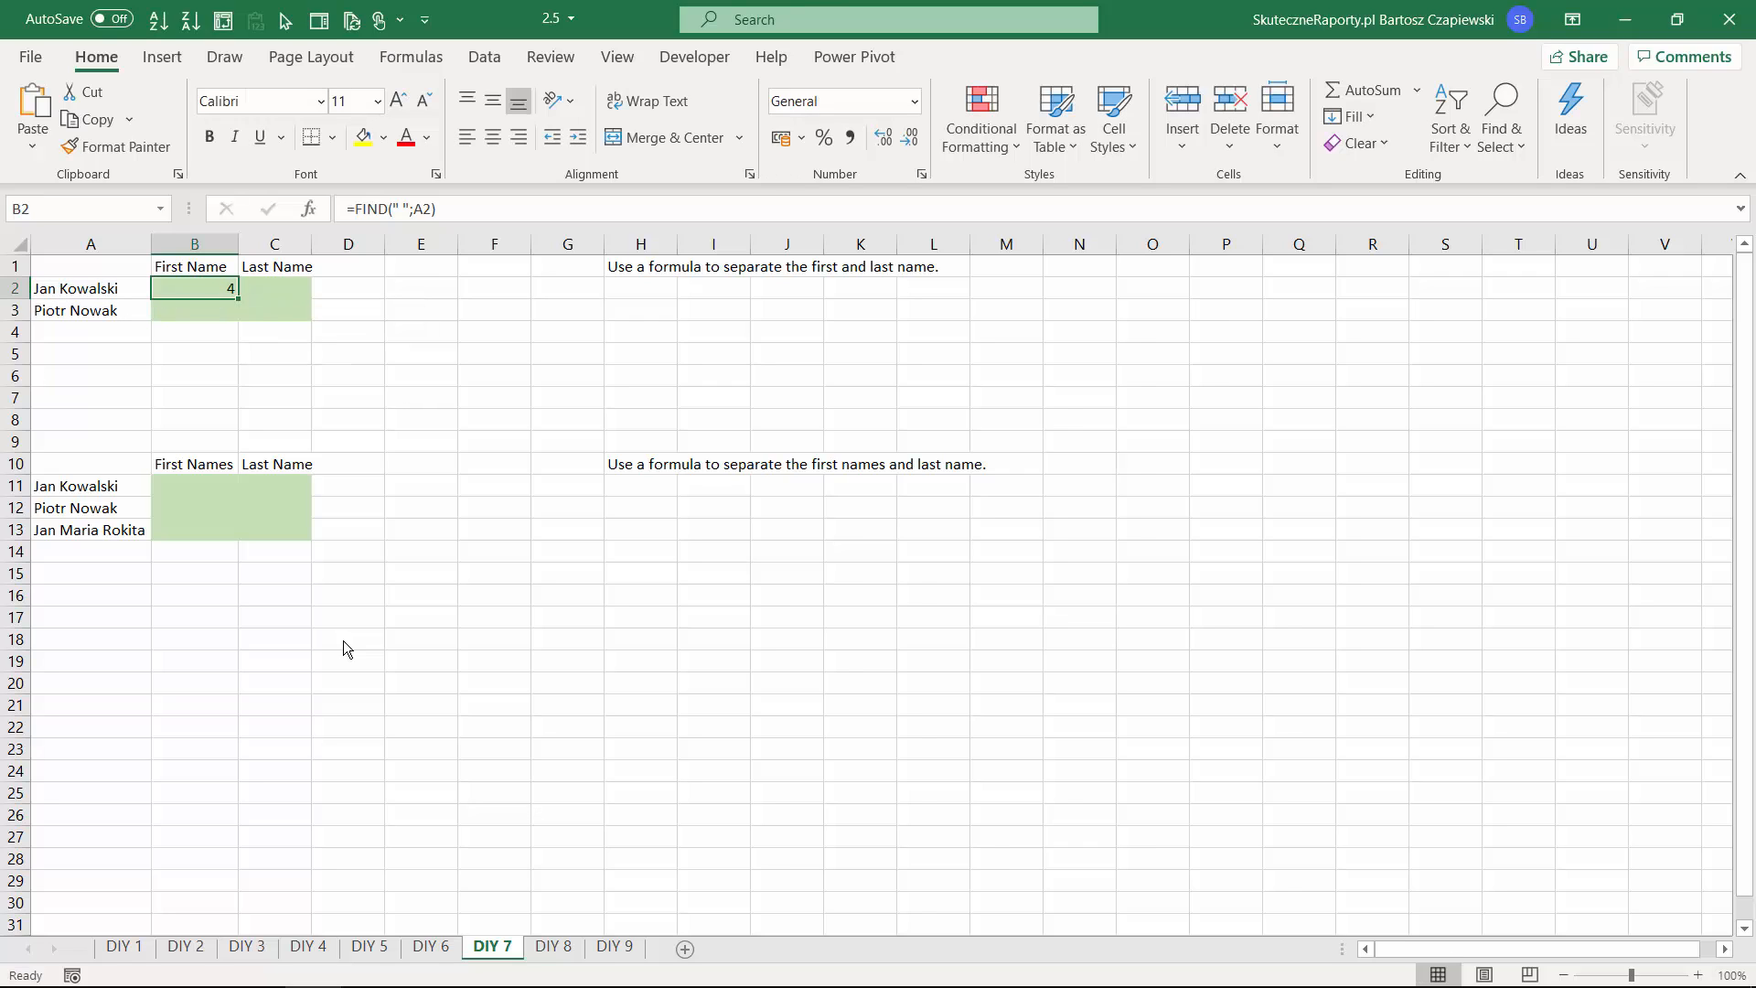
# Extend the B2 formula to =LEFT(A2;FIND(" ";A2)-1) to extract the first name, and fill it down to B3.
pyautogui.click(355, 208)
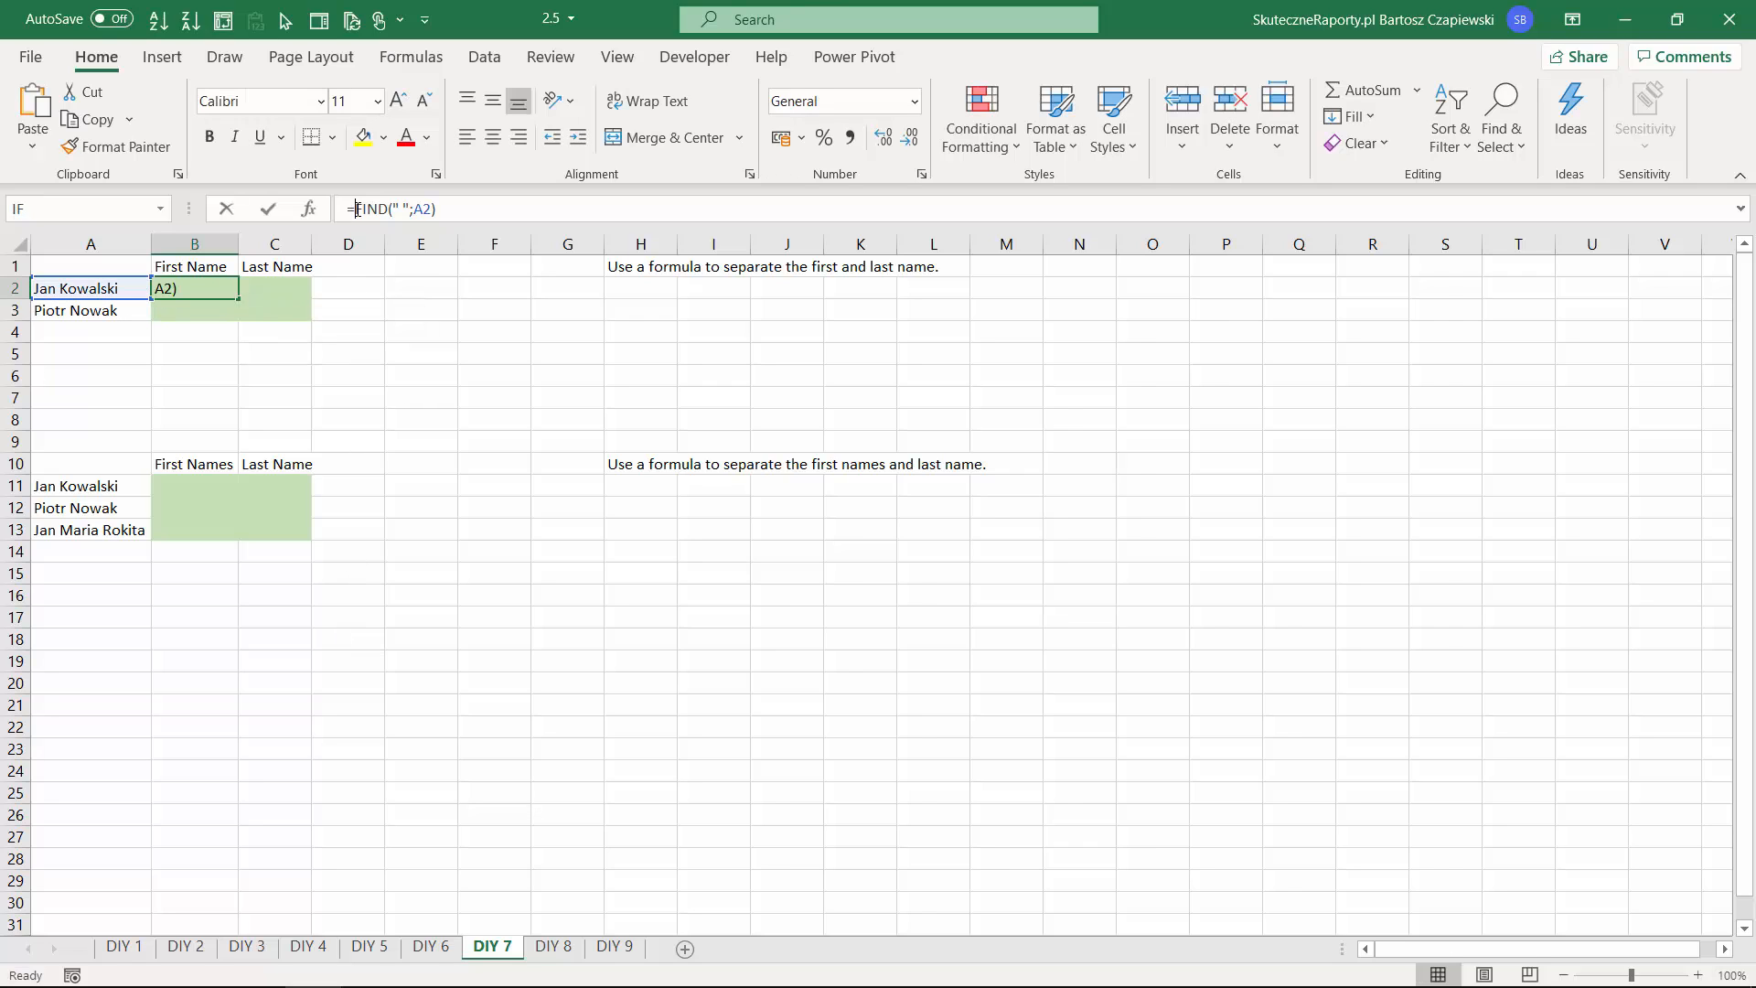
pyautogui.write('LEFT(')
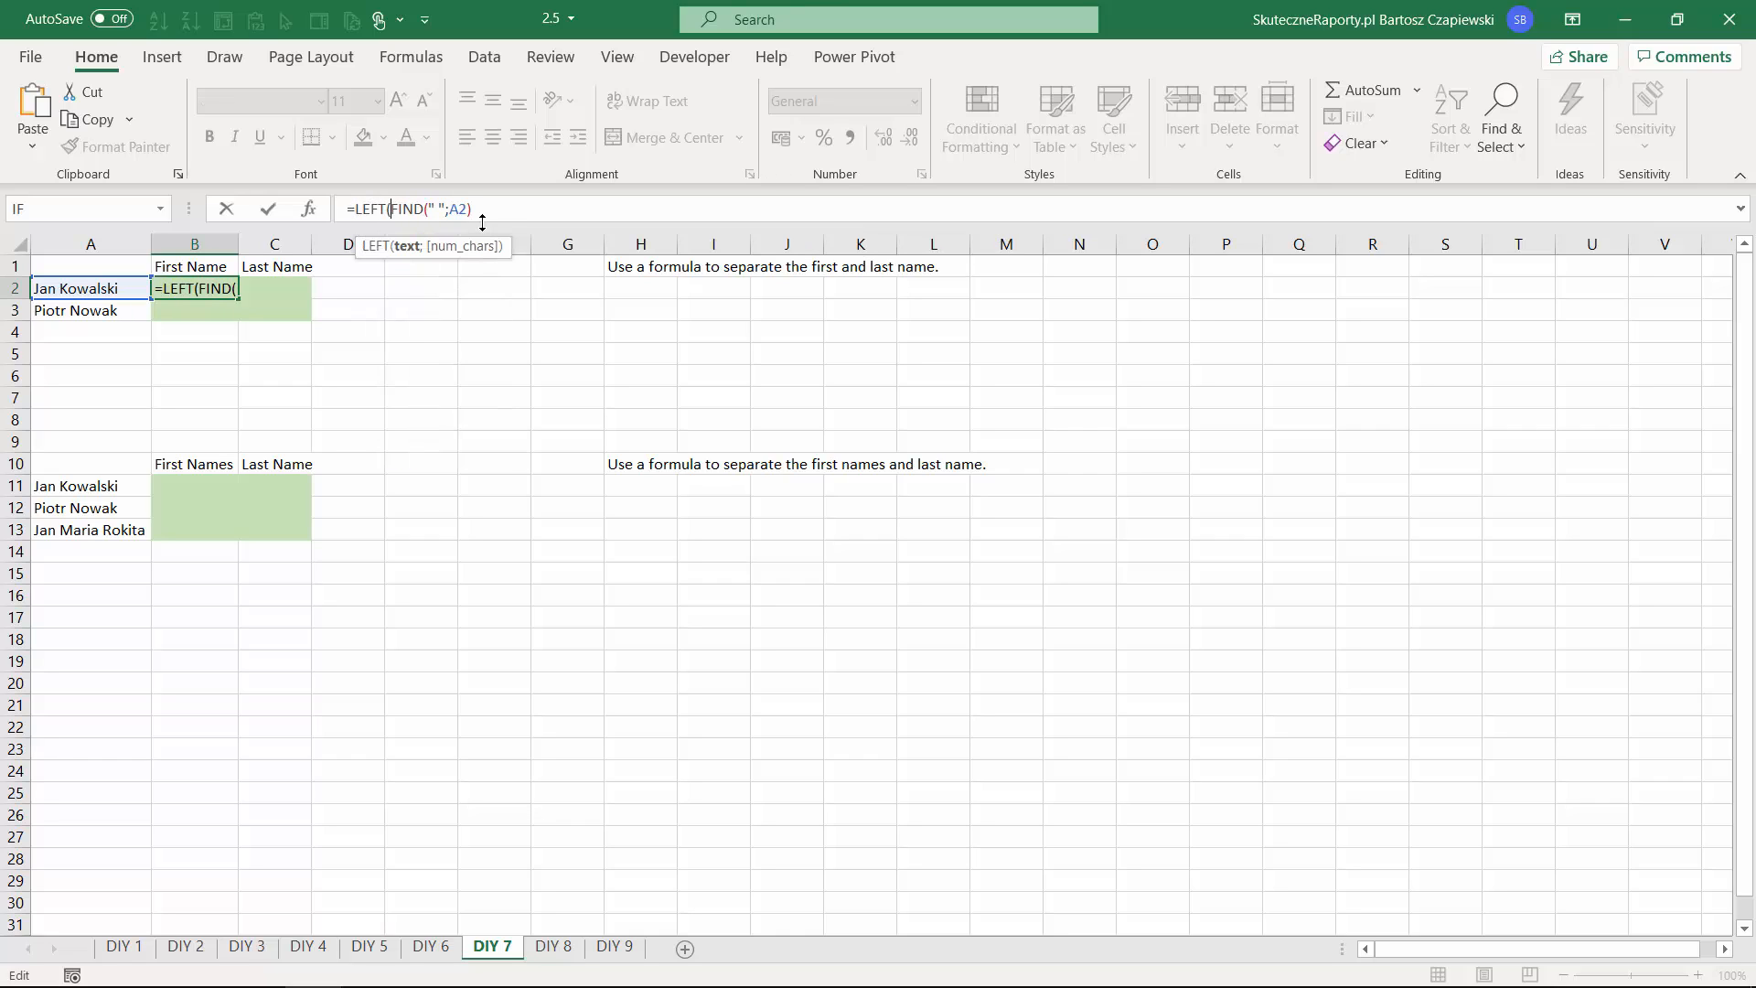
pyautogui.click(89, 290)
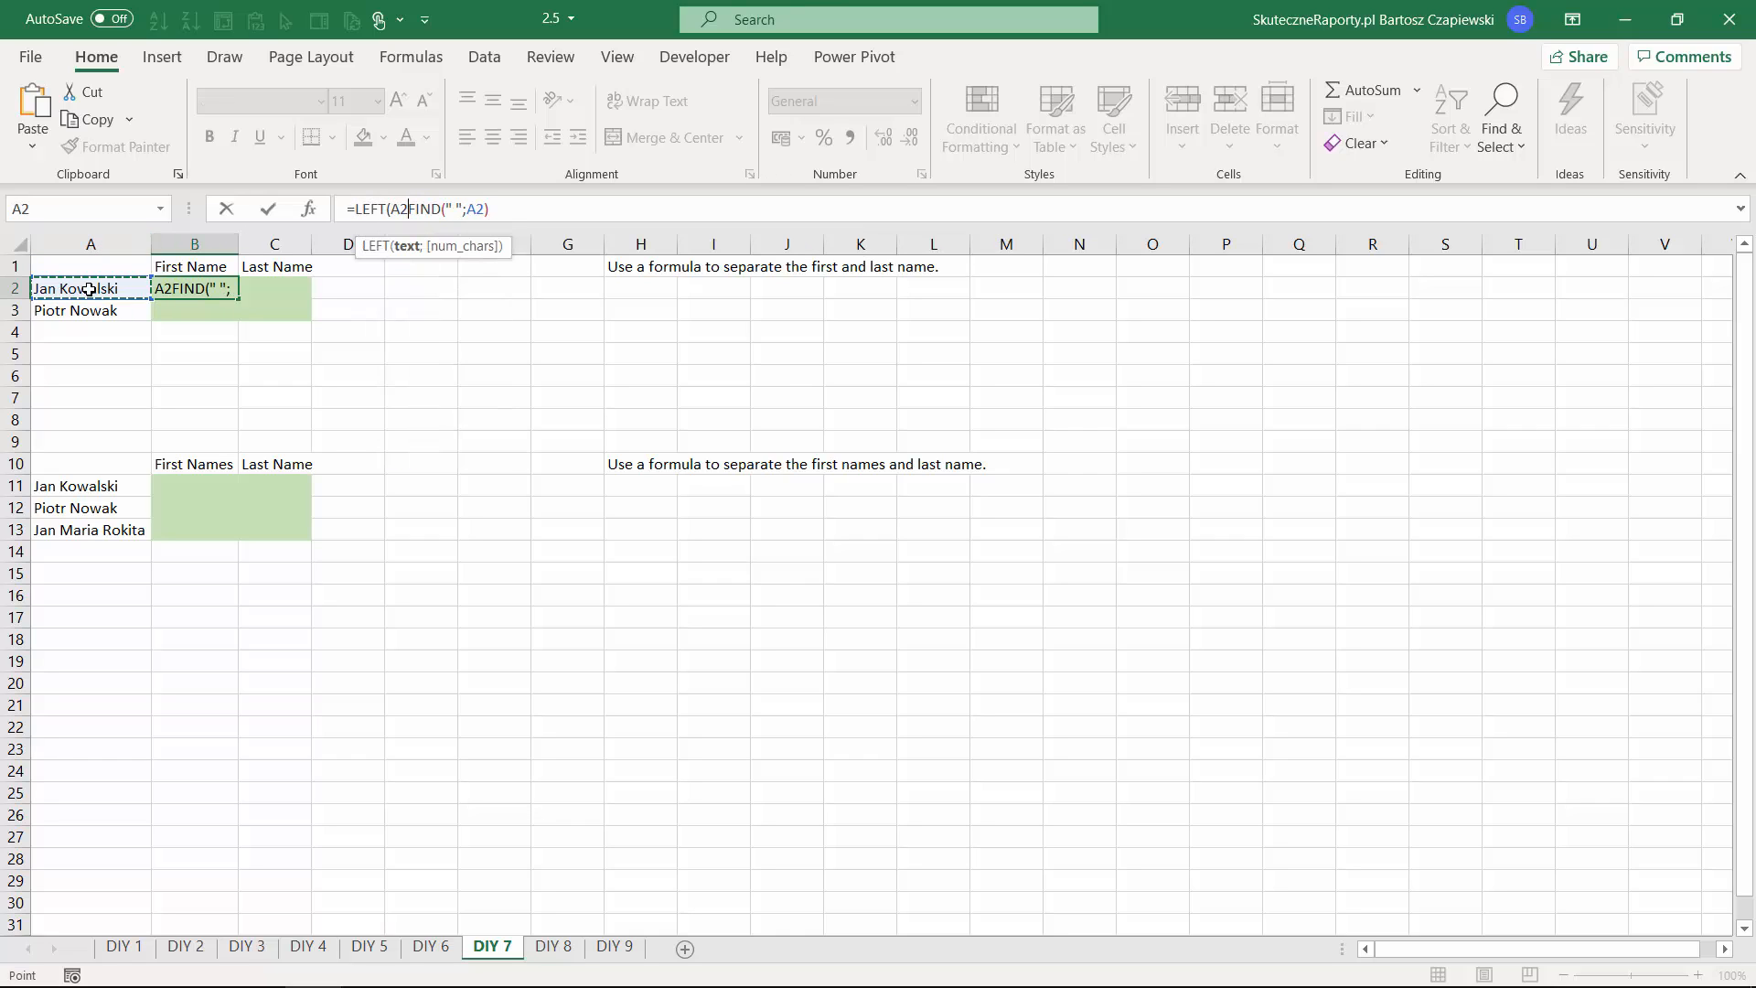
pyautogui.write(';')
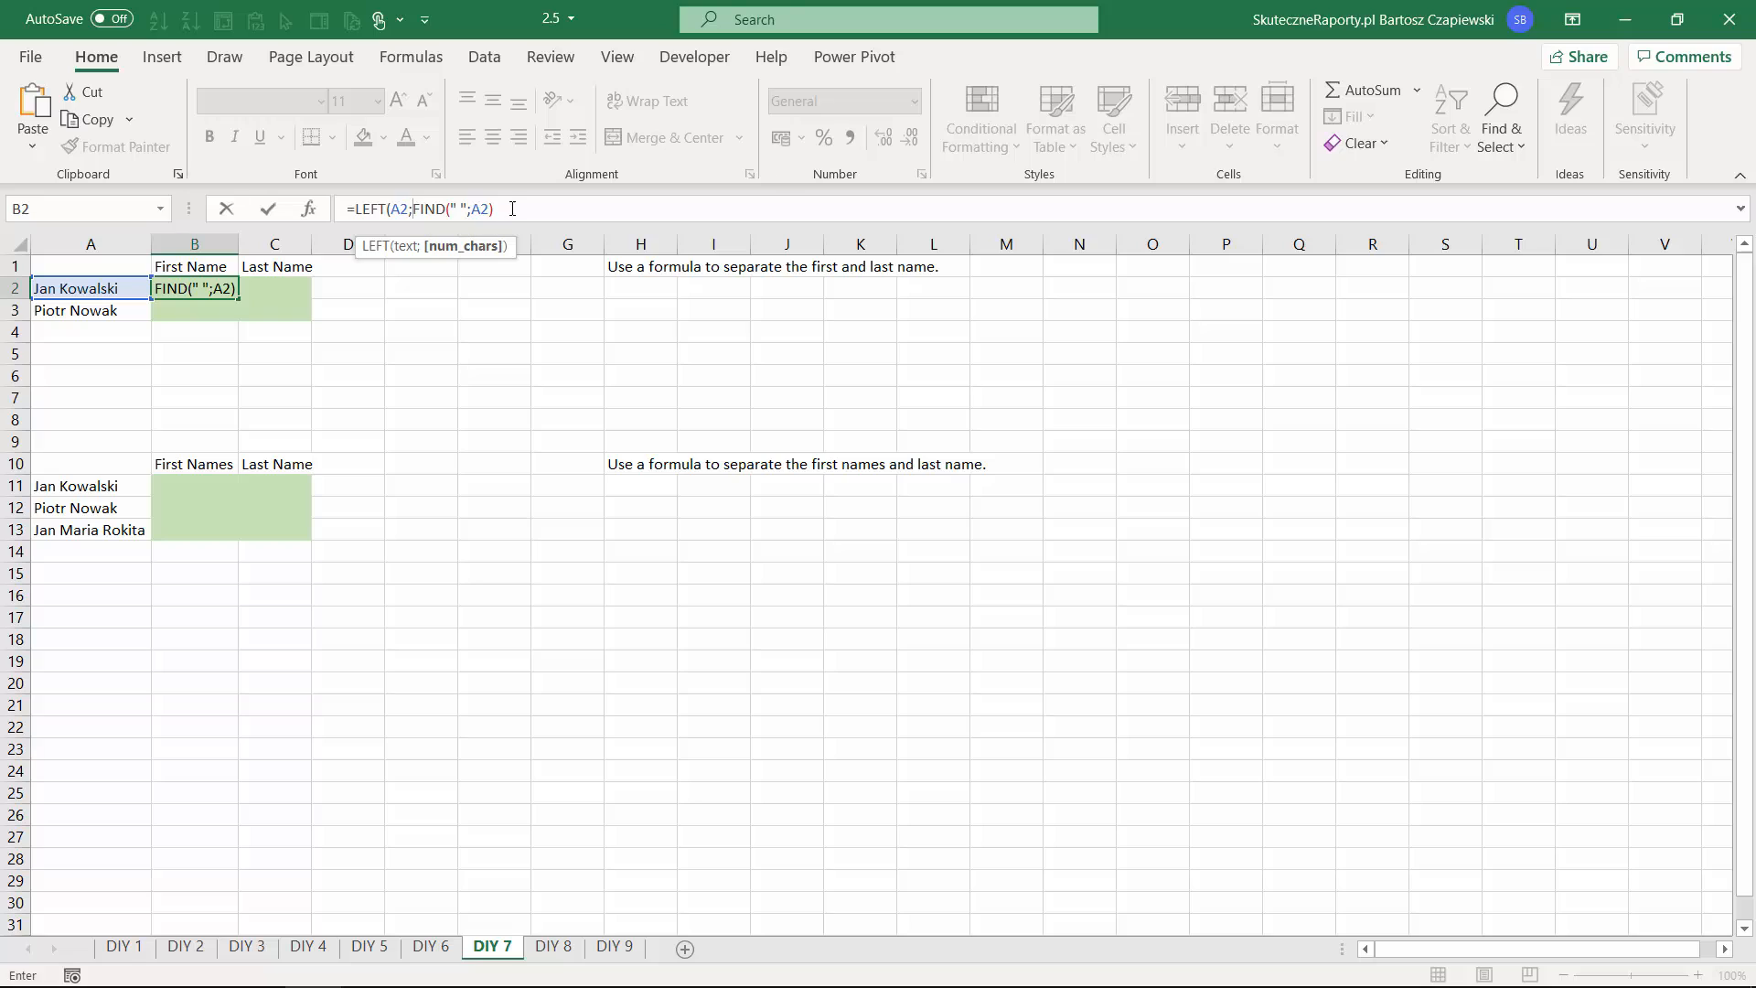
pyautogui.click(512, 208)
pyautogui.write('-1)')
pyautogui.press('Return')
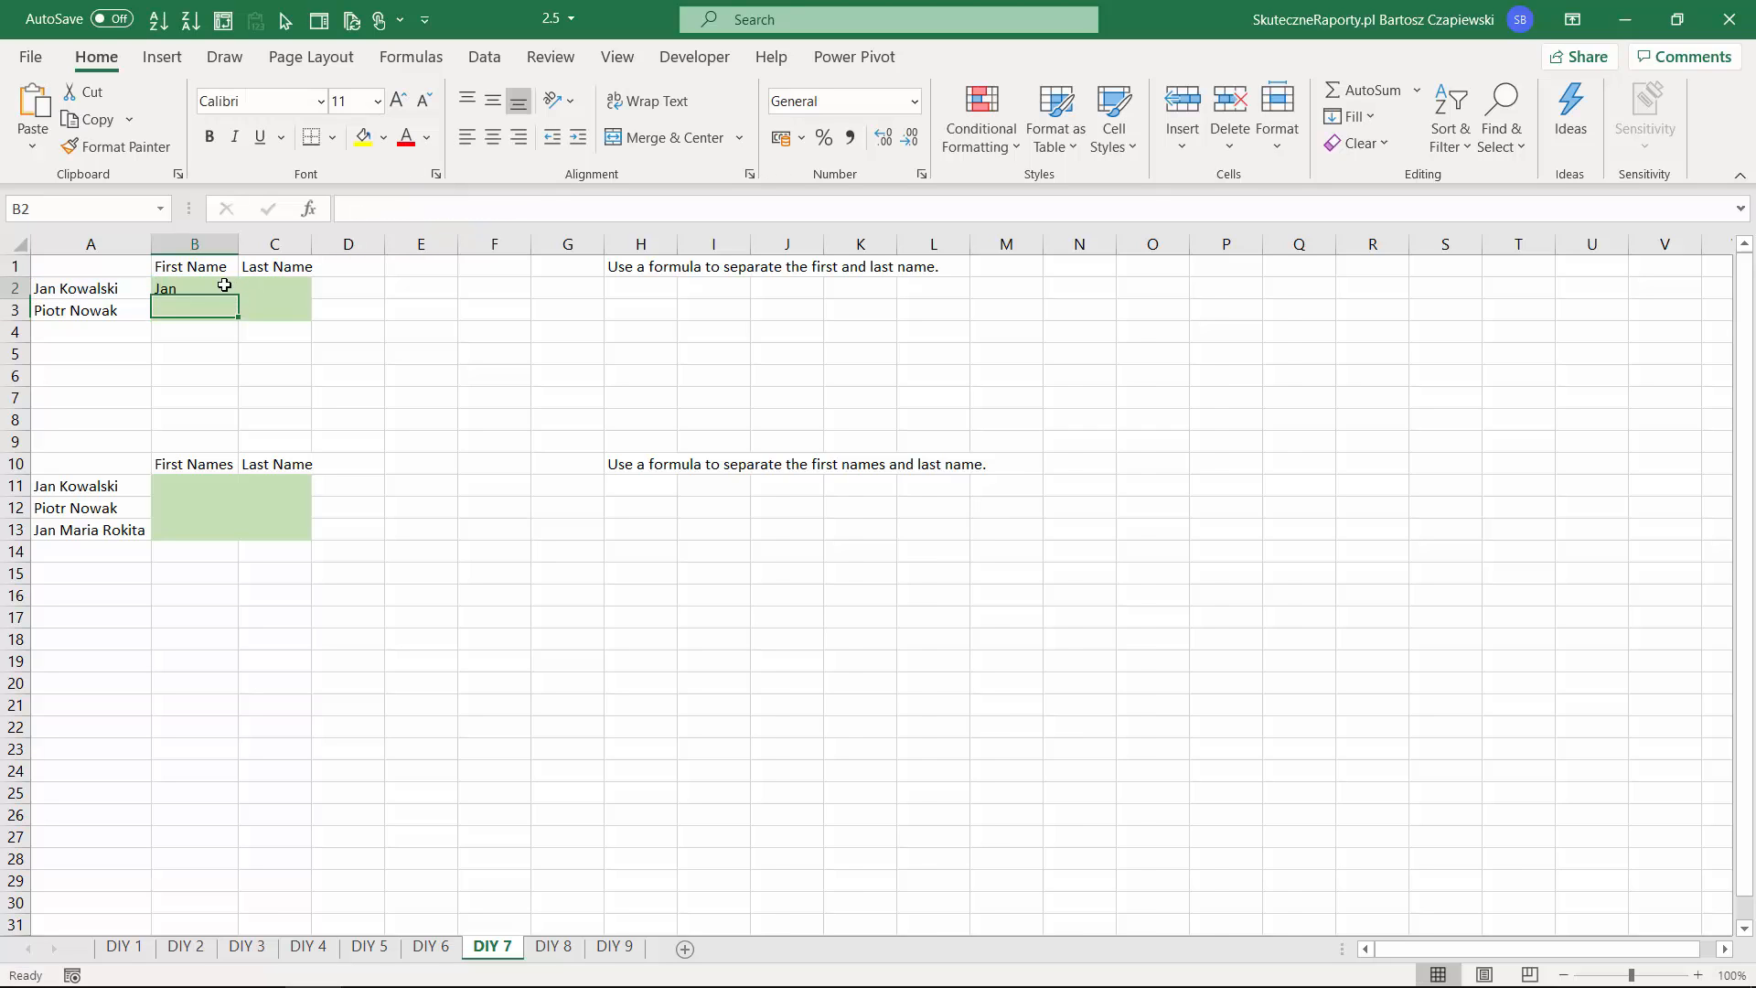
pyautogui.click(224, 285)
pyautogui.moveTo(238, 298); pyautogui.dragTo(240, 320)
pyautogui.click(206, 309)
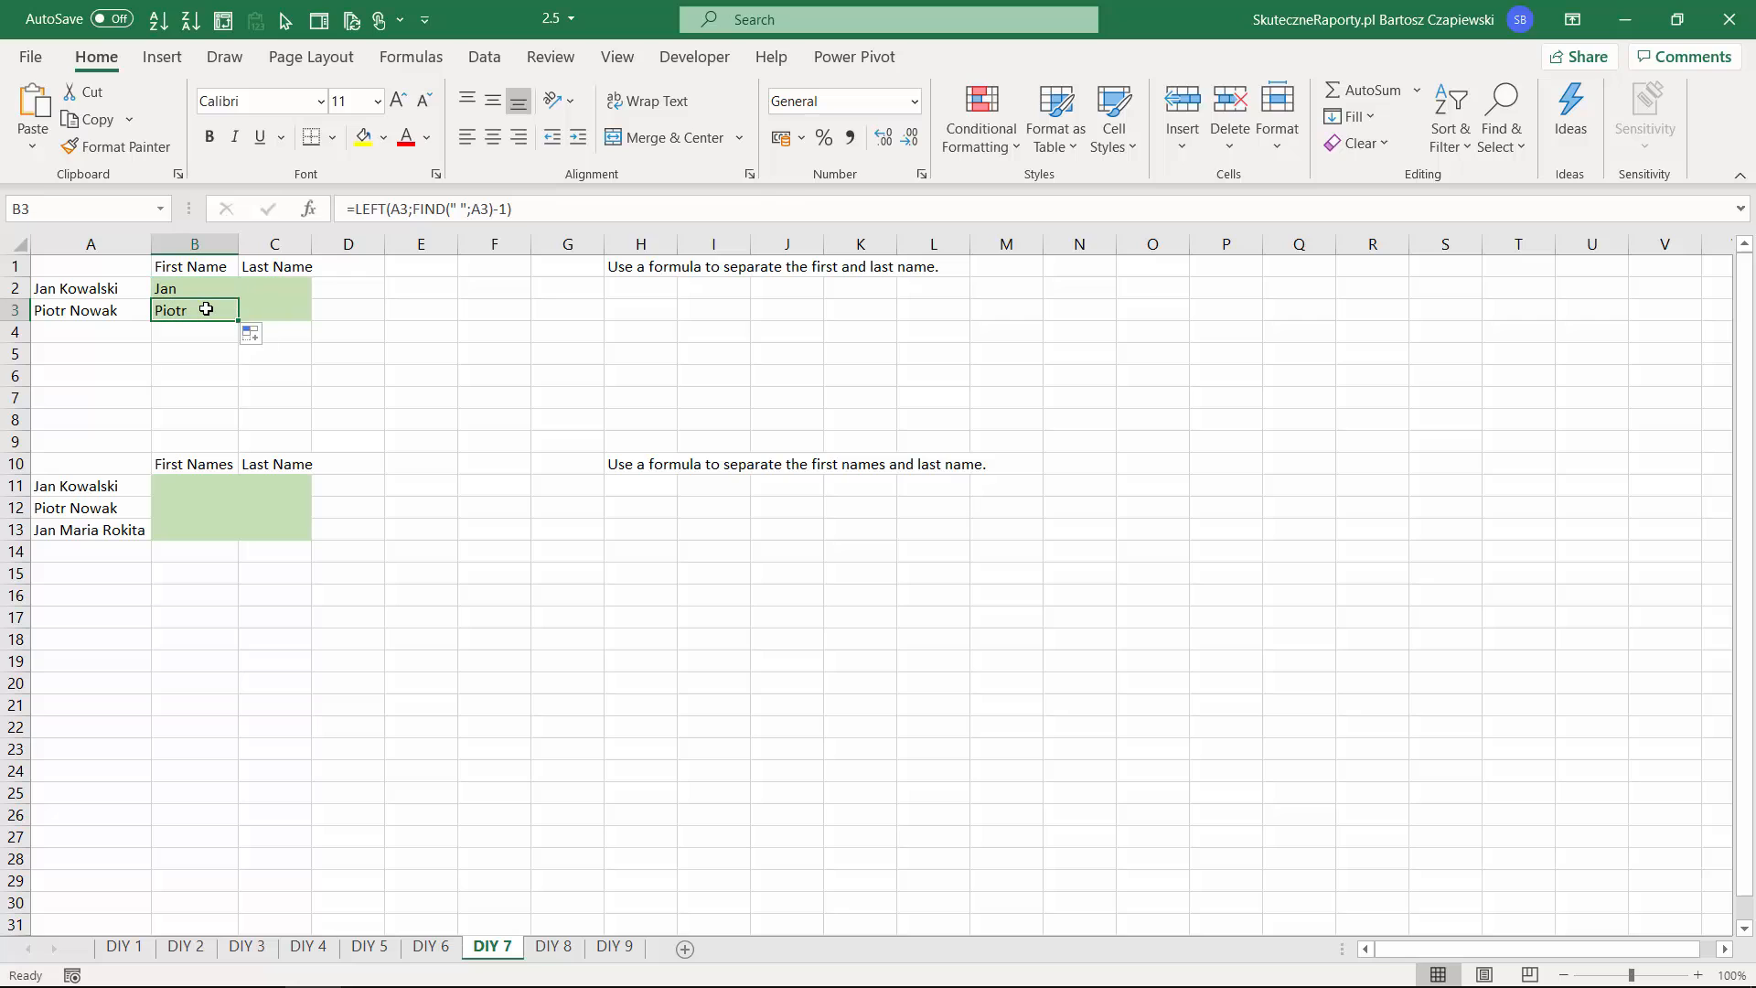
# Enter =FIND(" ";A2) in C2 to locate the space in the full name.
pyautogui.click(261, 293)
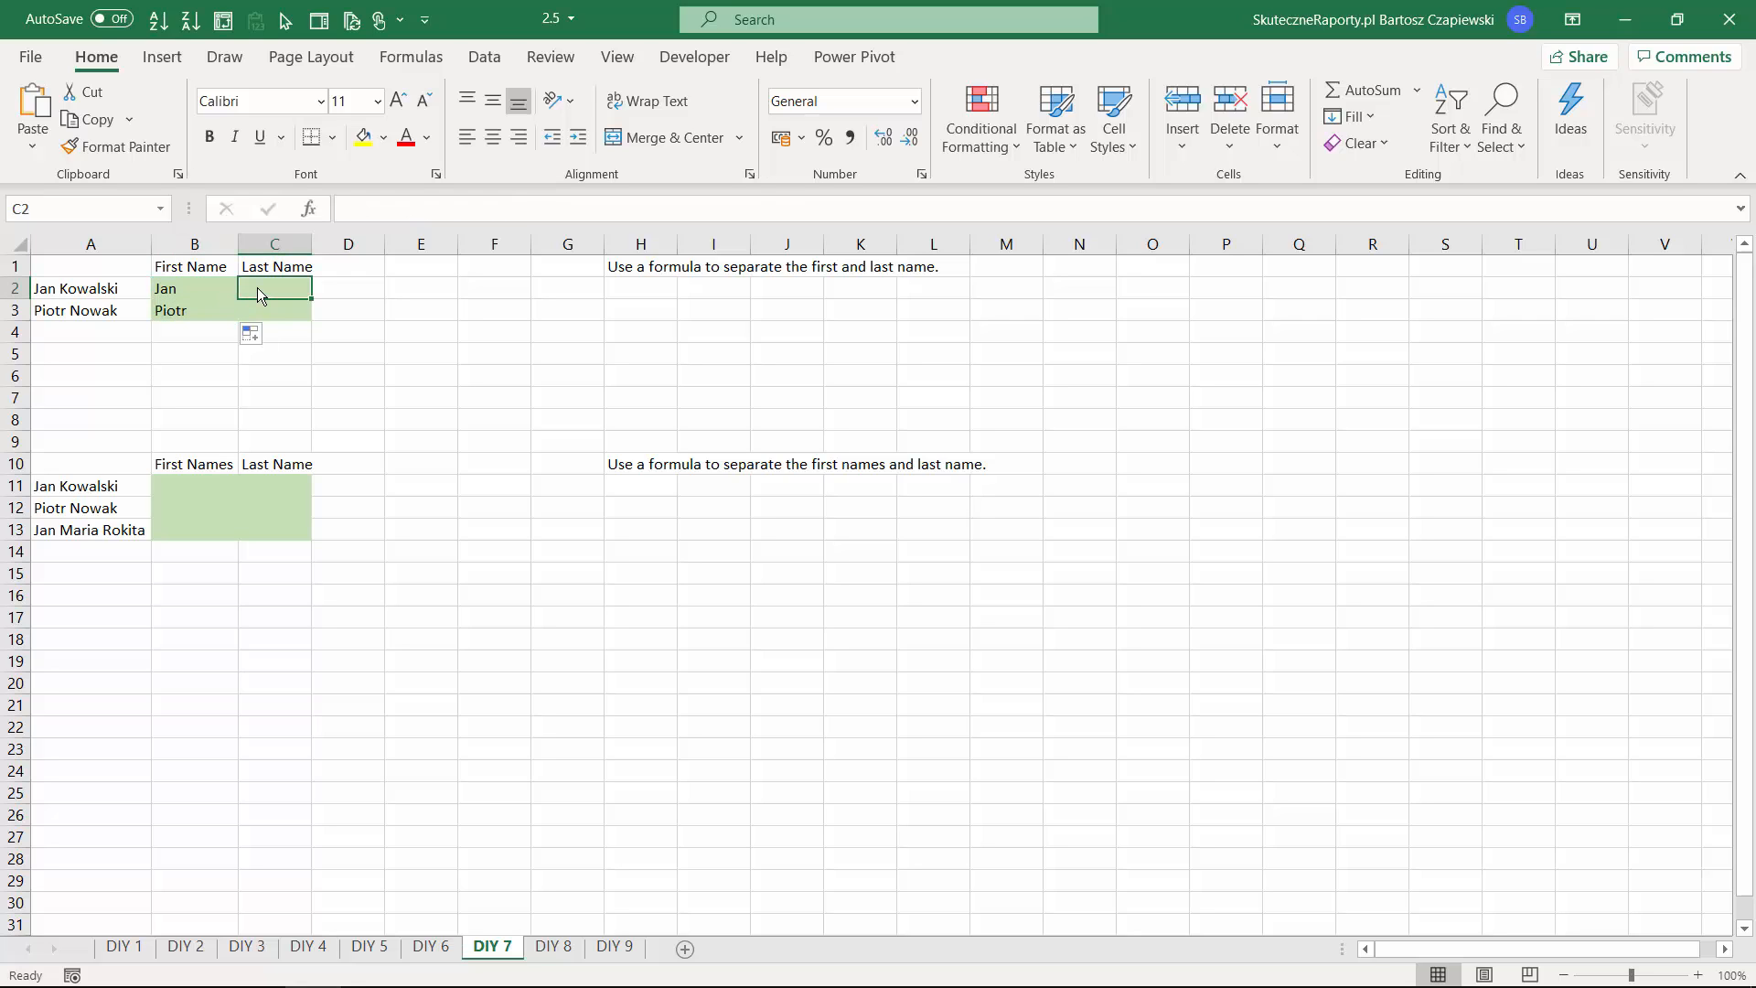
pyautogui.write('=fin')
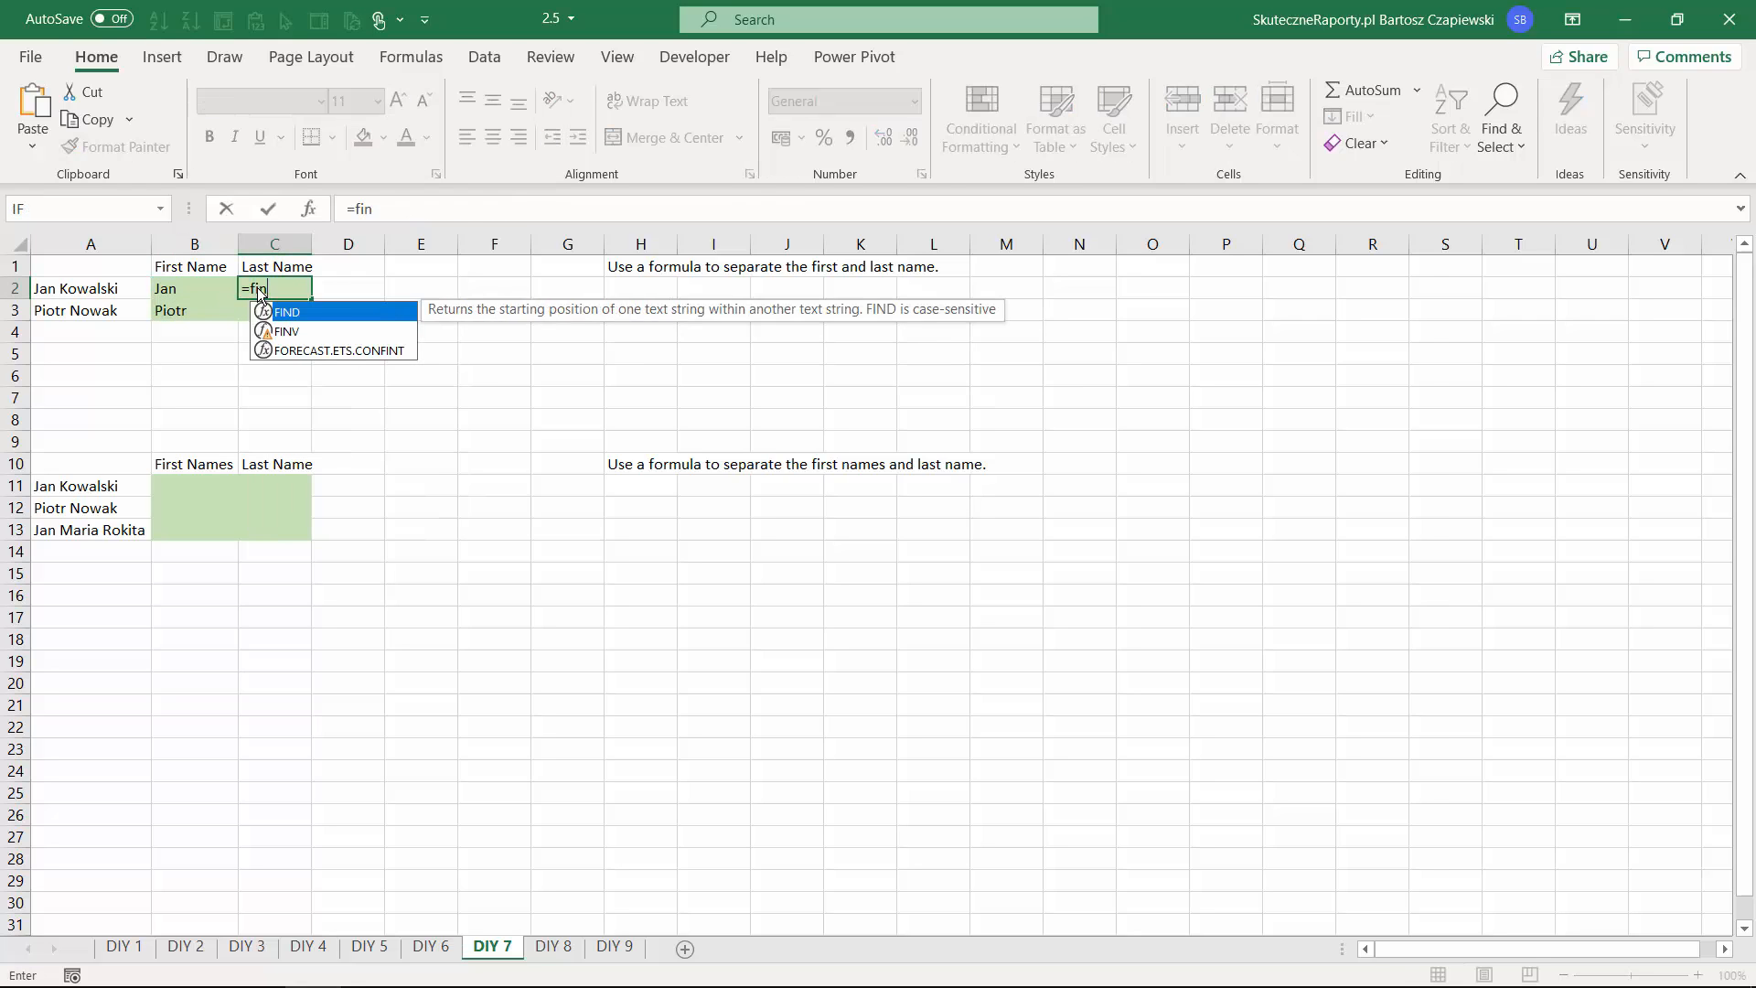
pyautogui.press('Tab')
pyautogui.write('" "')
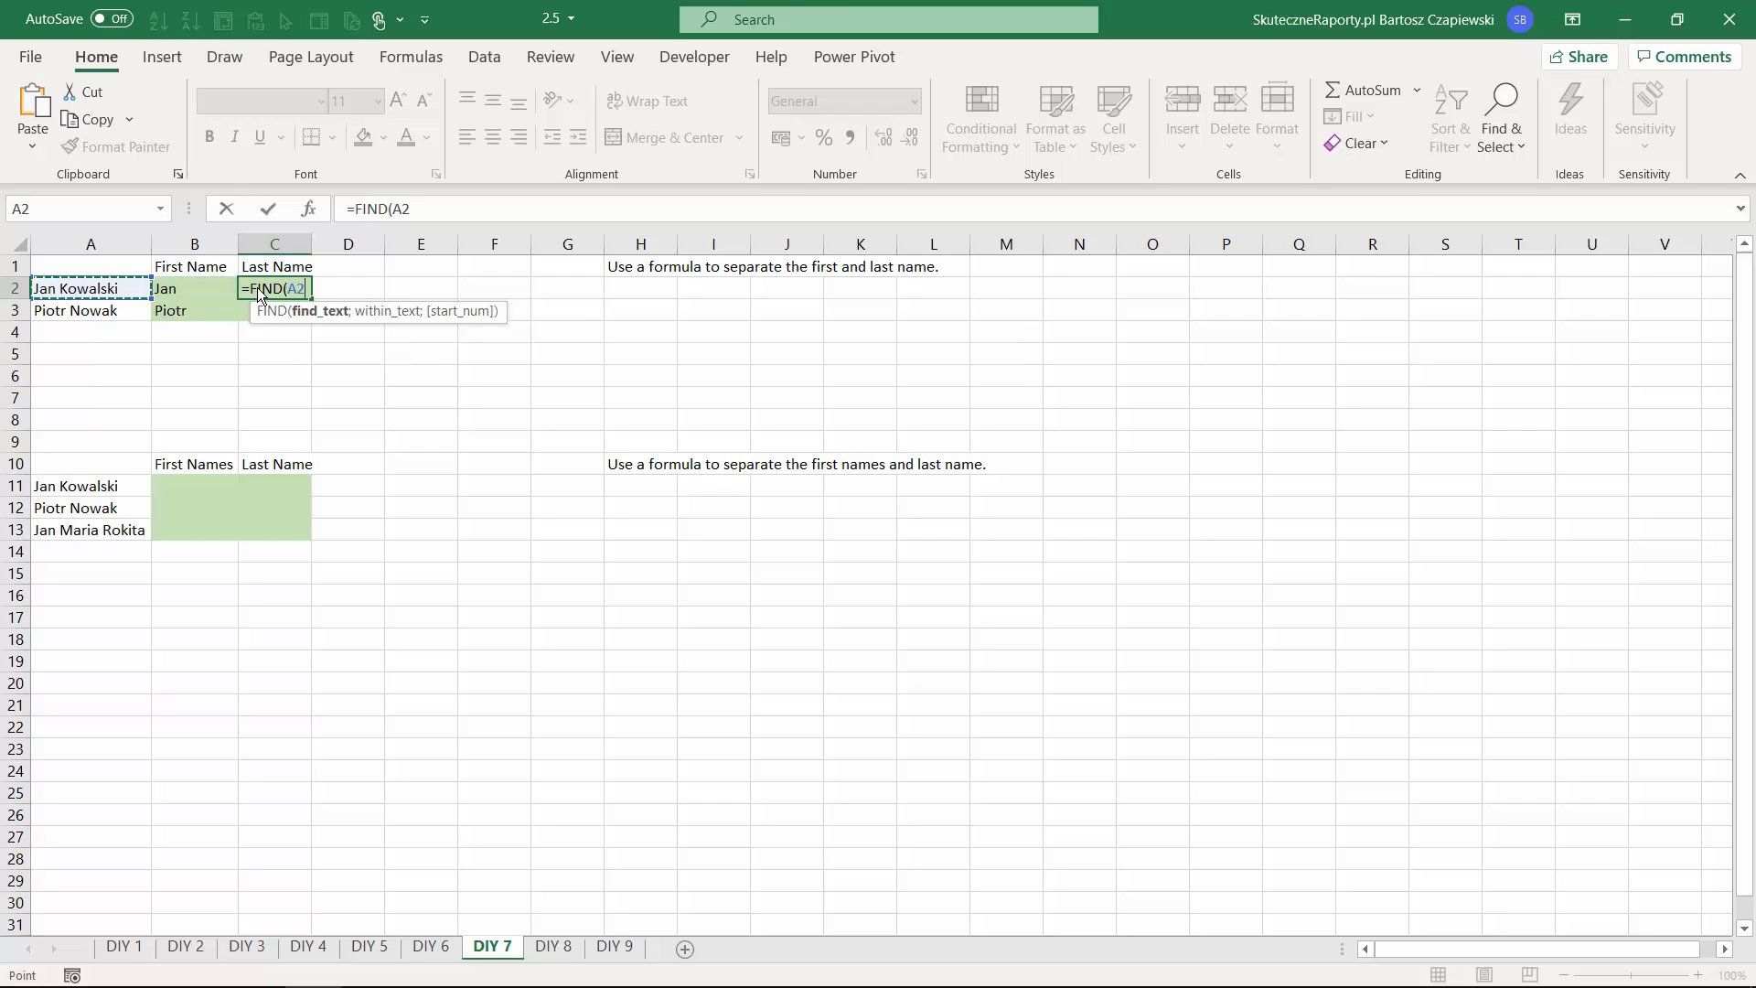
pyautogui.write(';')
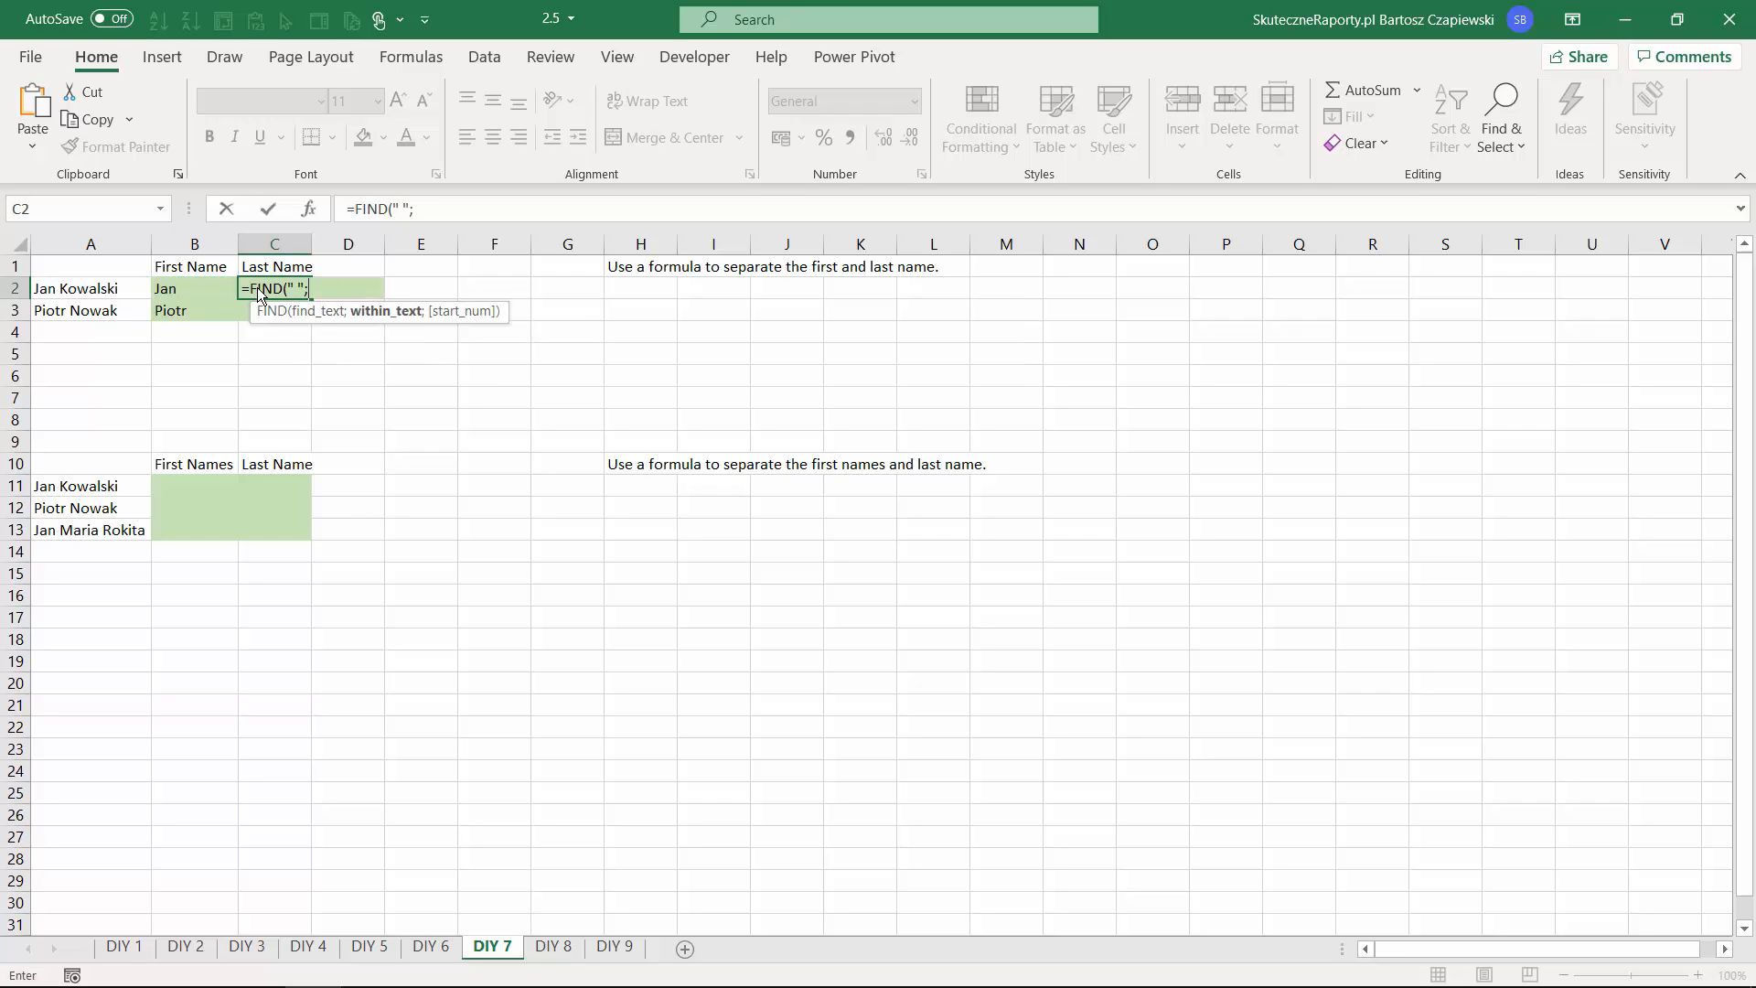
pyautogui.press('Left')
pyautogui.press('Left')
pyautogui.press('Return')
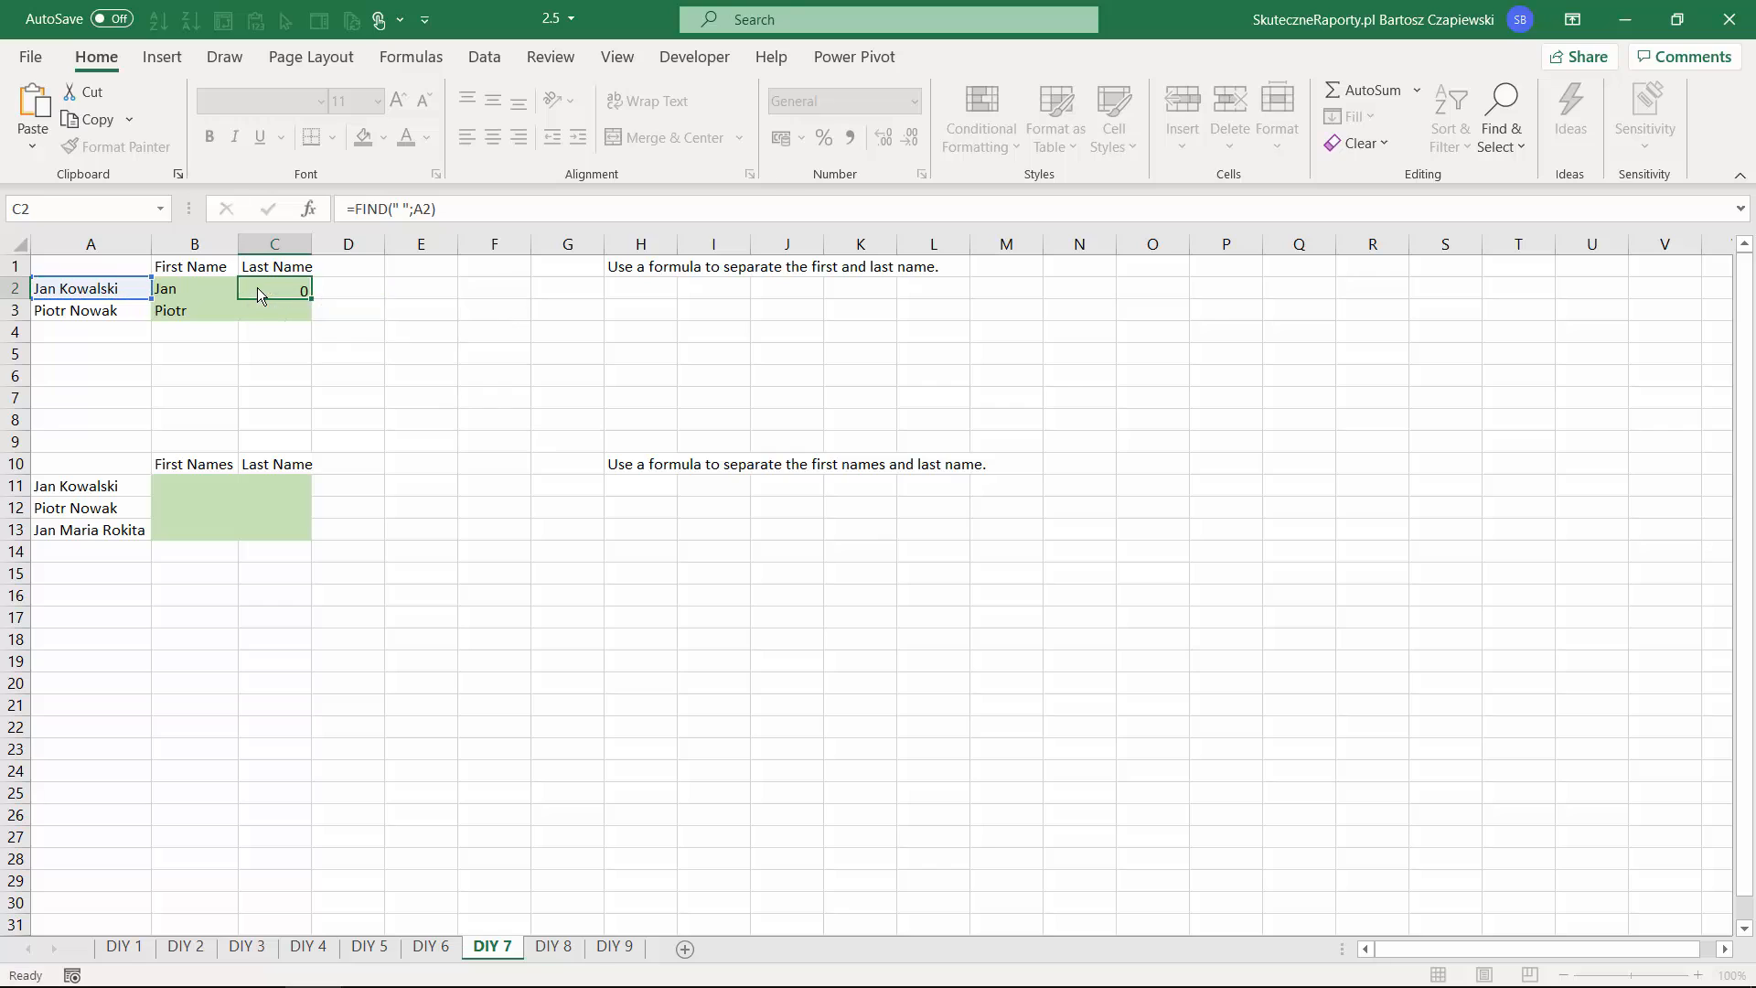
# Extend the C2 formula to =MID(A2;FIND(" ";A2)+1;100) to extract the last name.
pyautogui.click(263, 291)
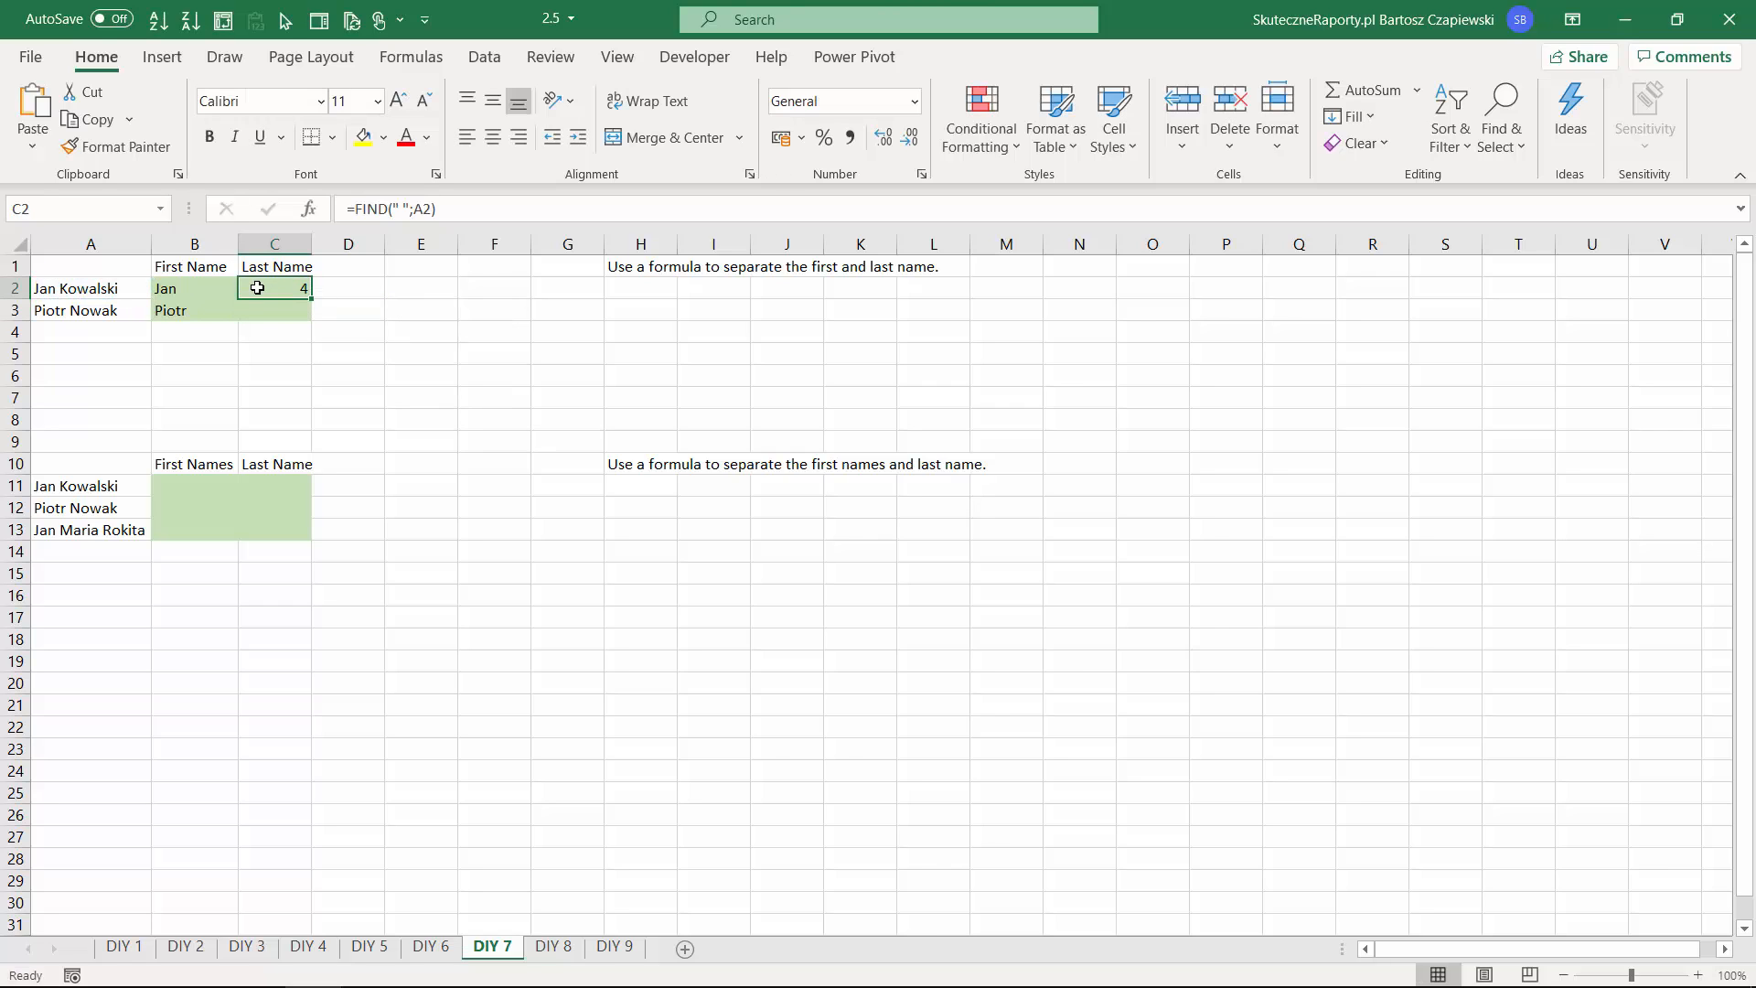
pyautogui.click(354, 209)
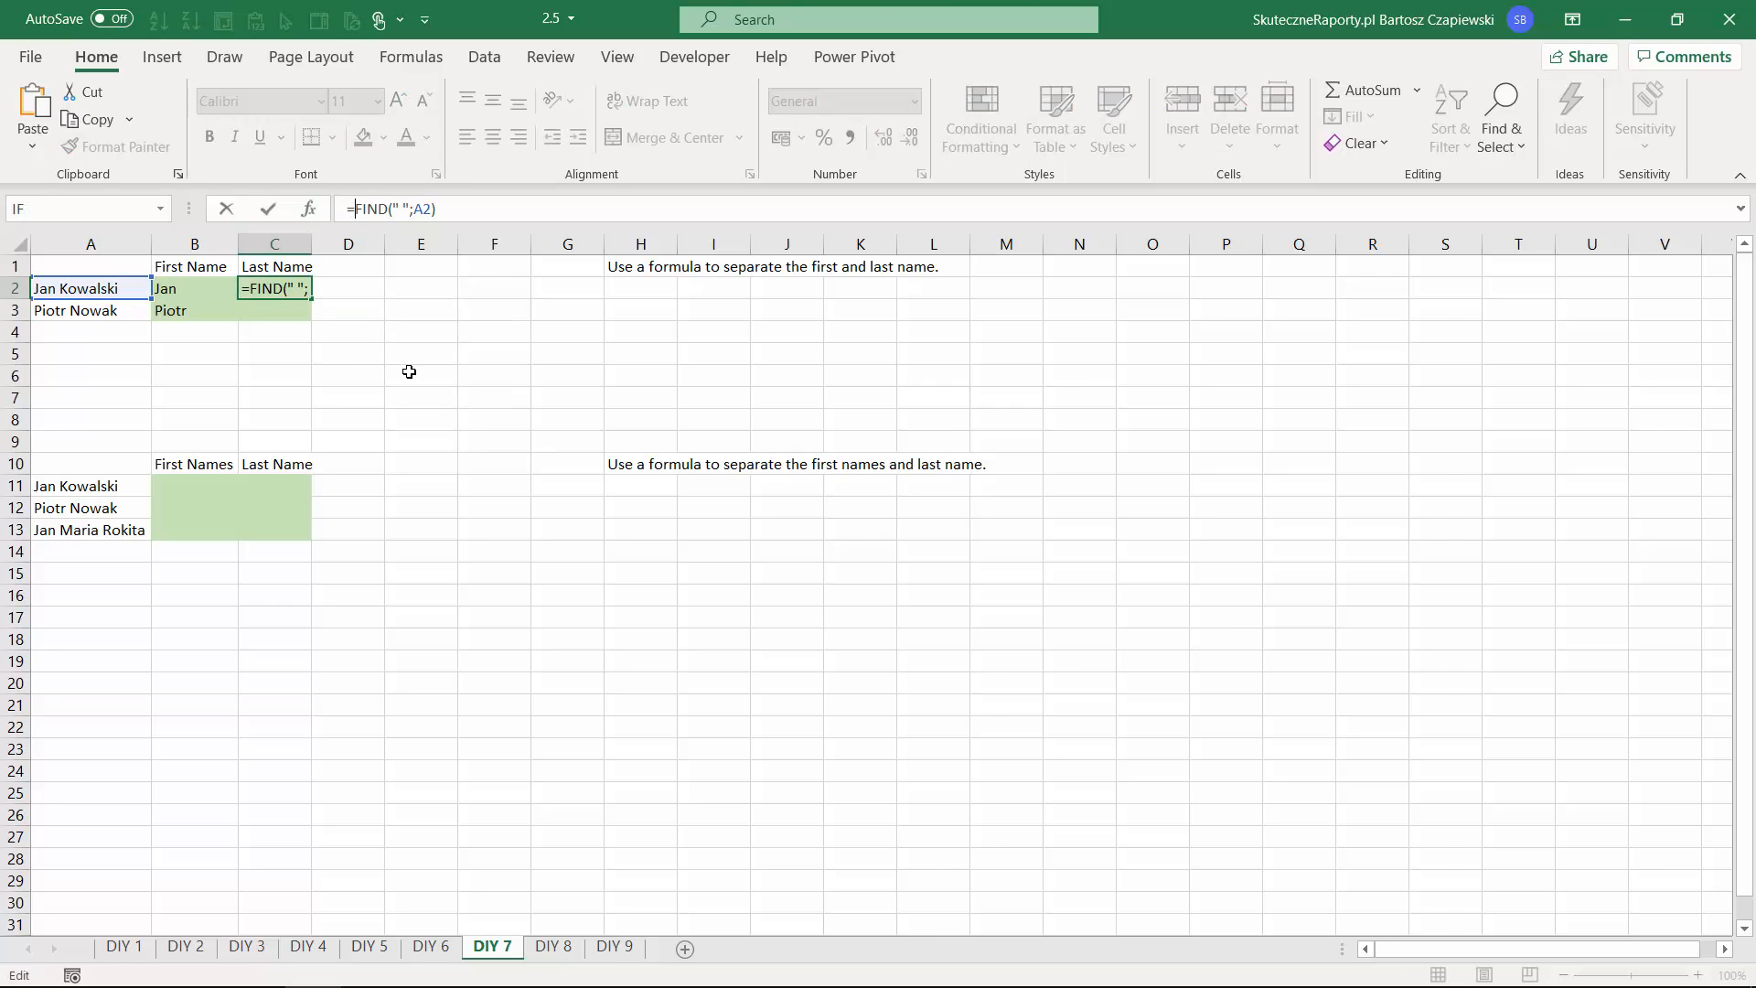
pyautogui.write('MID(')
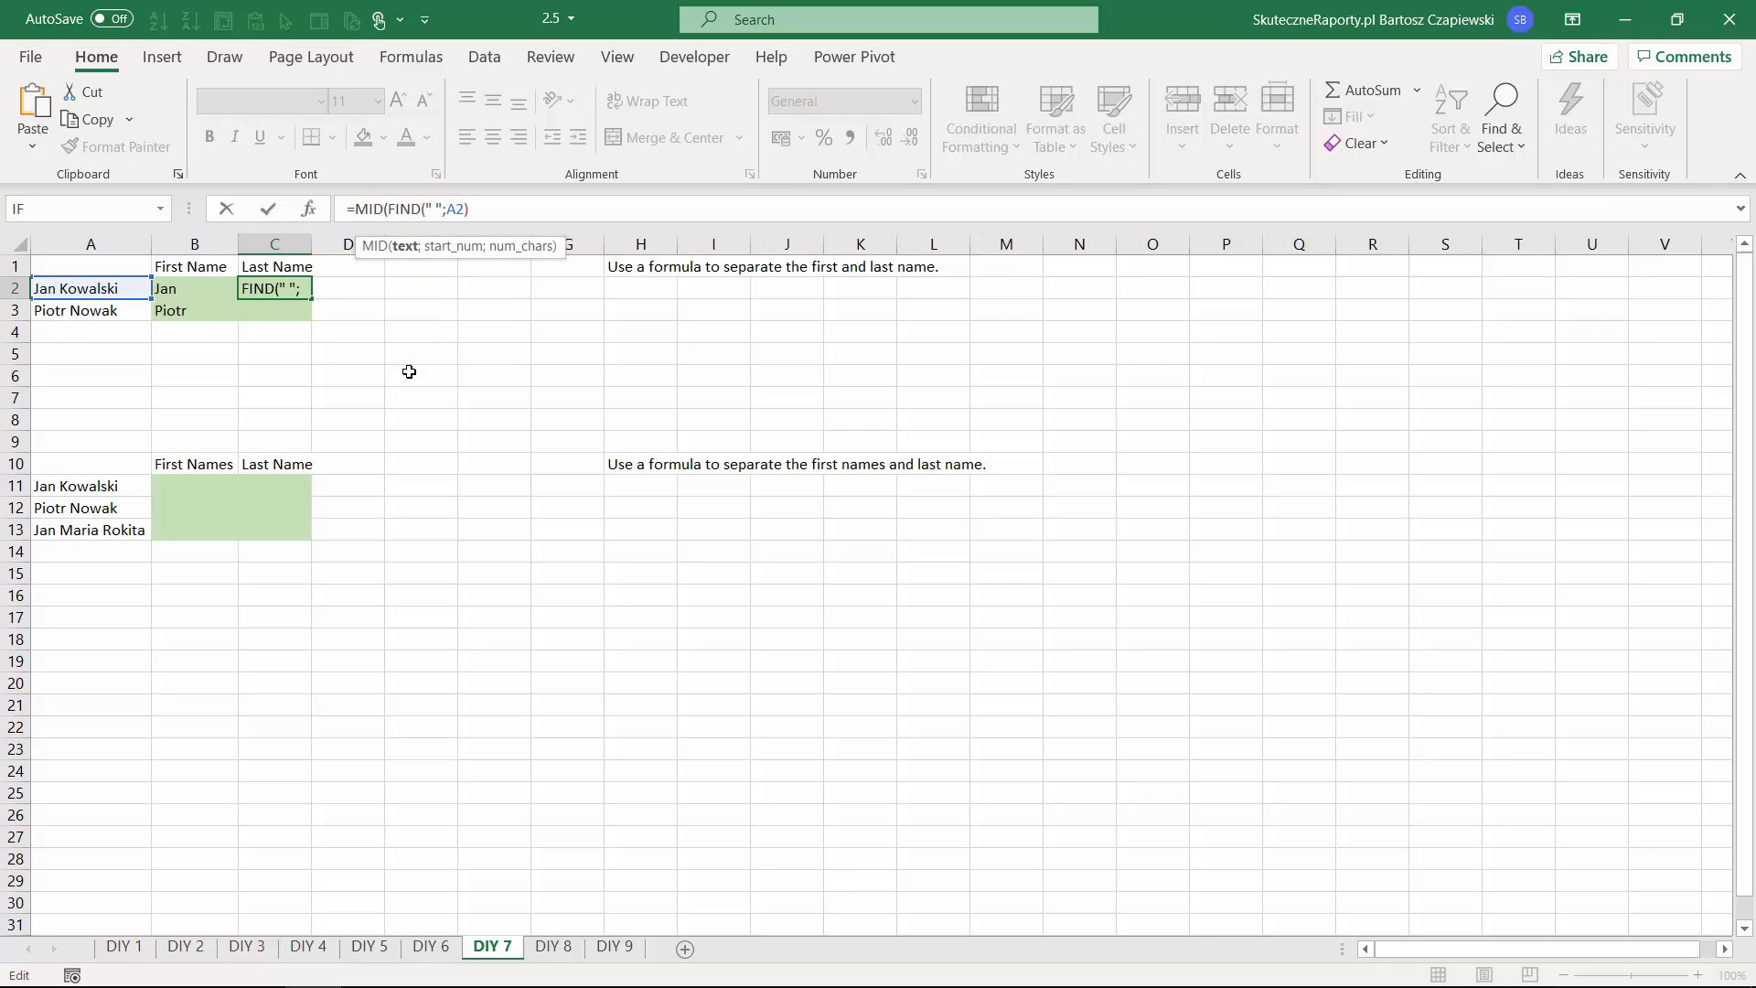
pyautogui.click(120, 289)
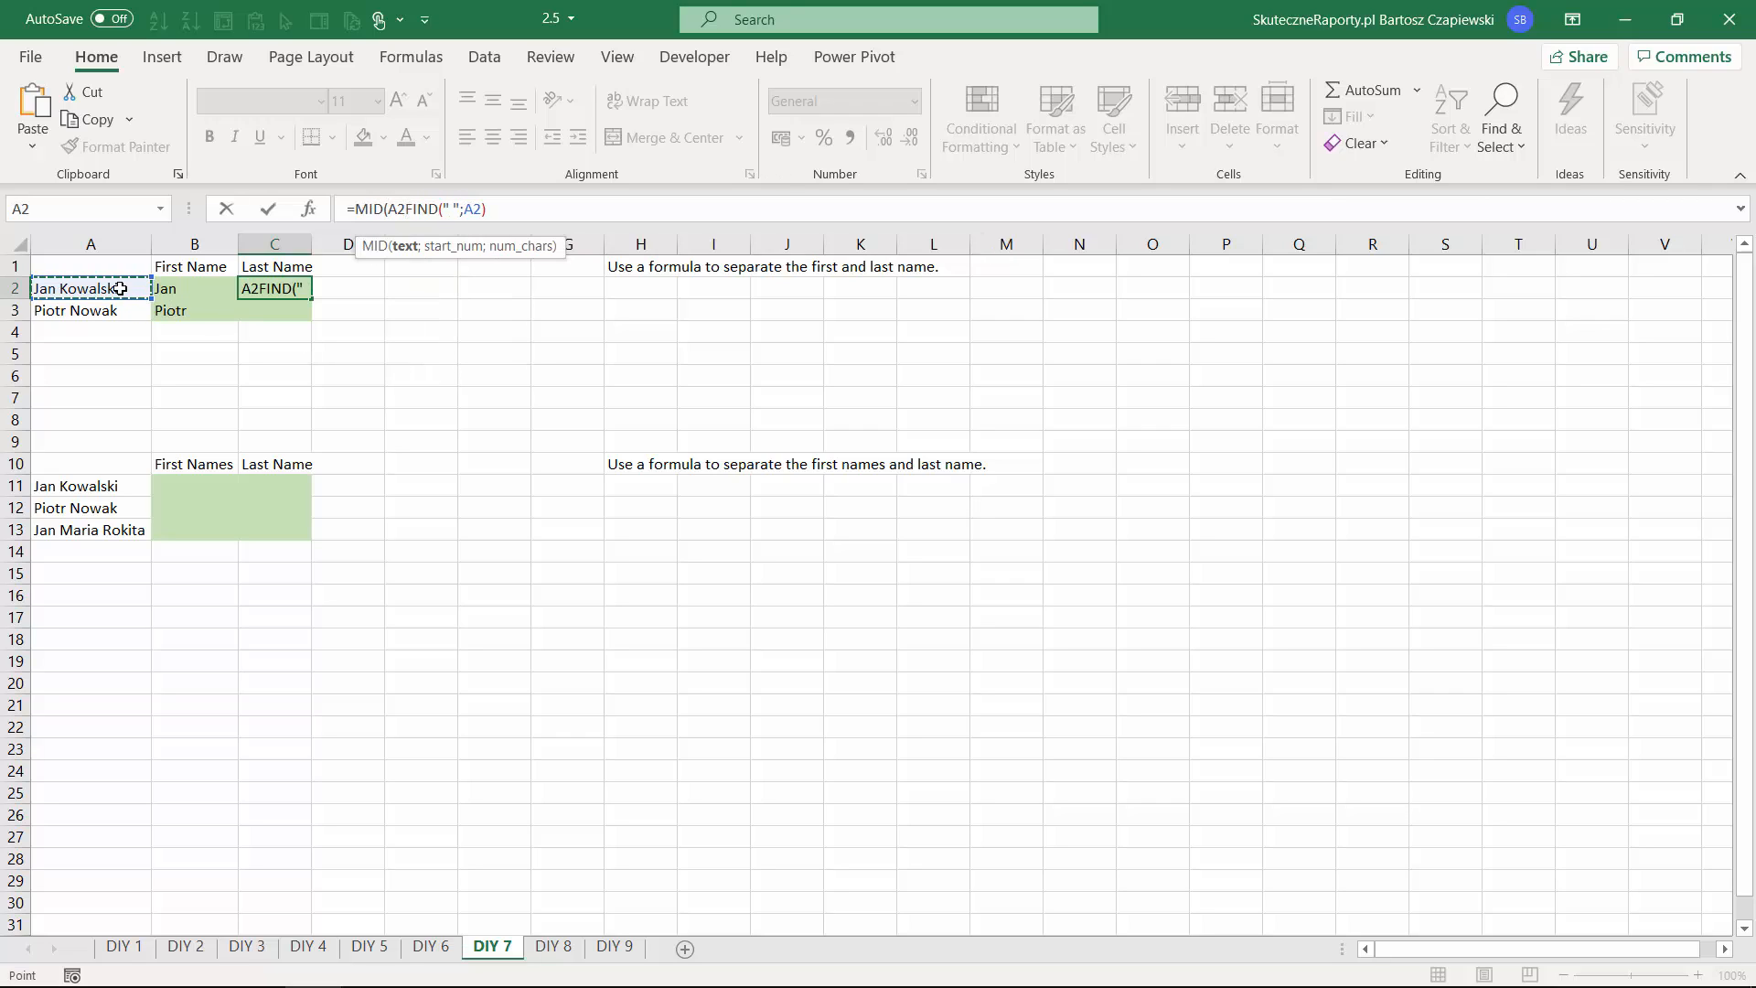
pyautogui.write(';')
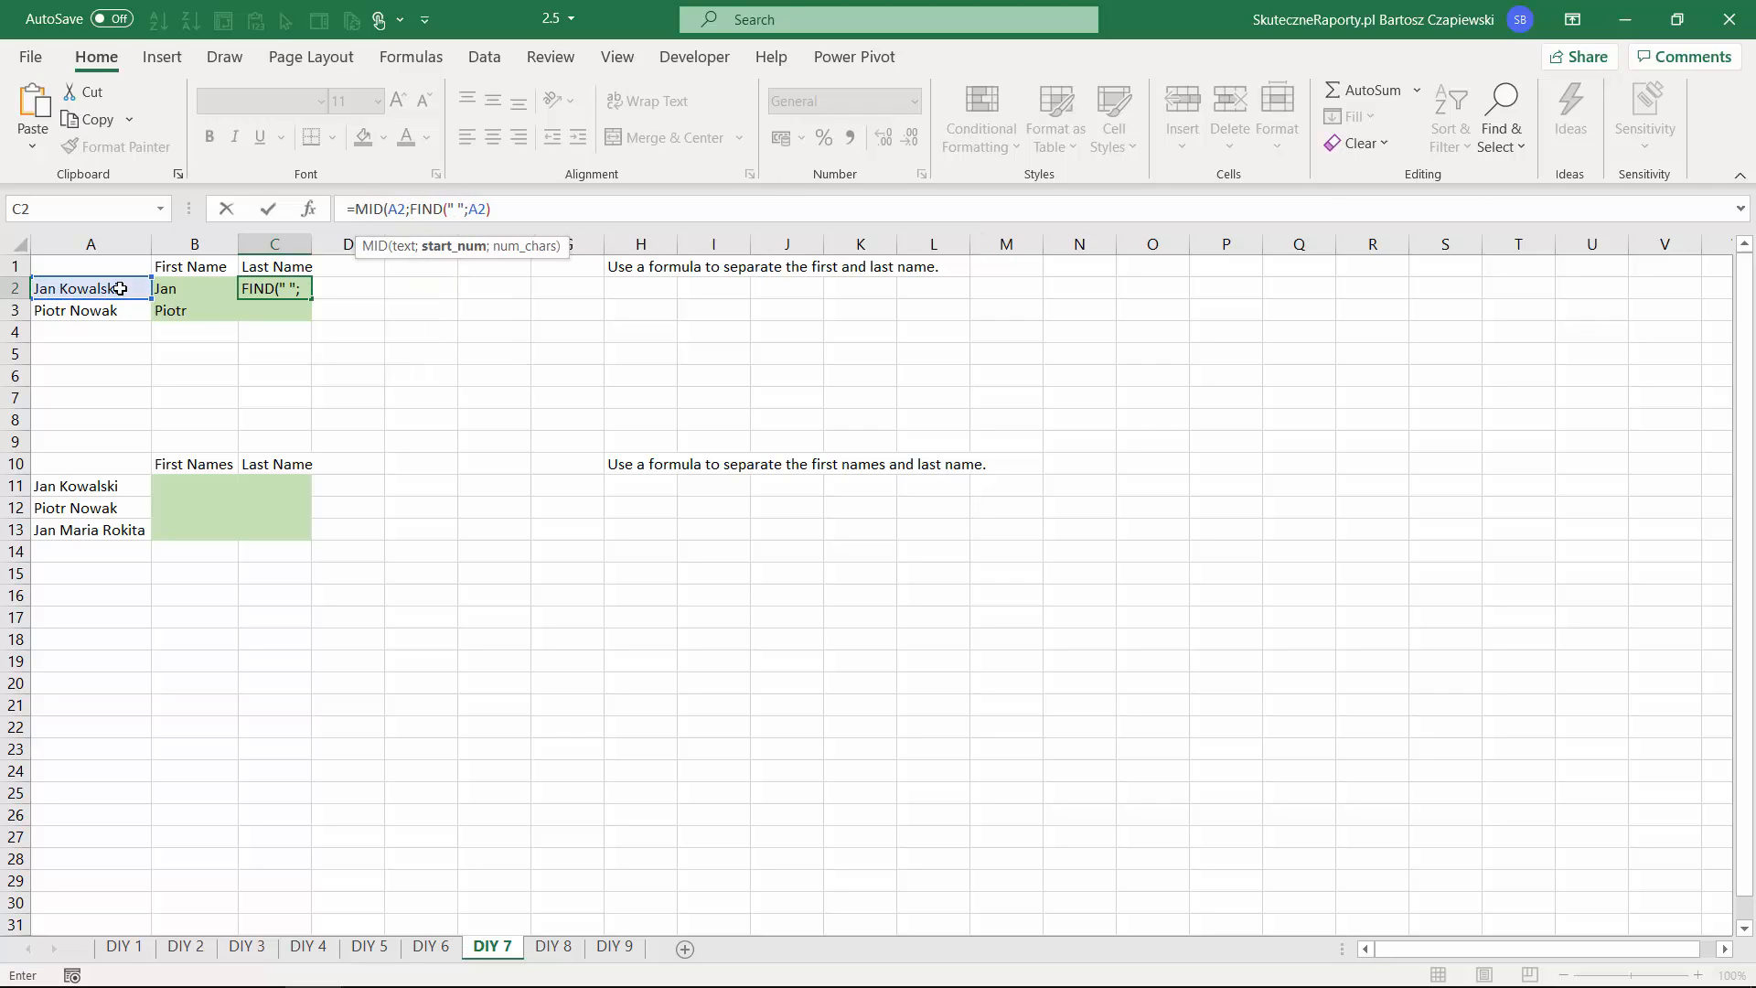
pyautogui.click(517, 210)
pyautogui.write('+1;')
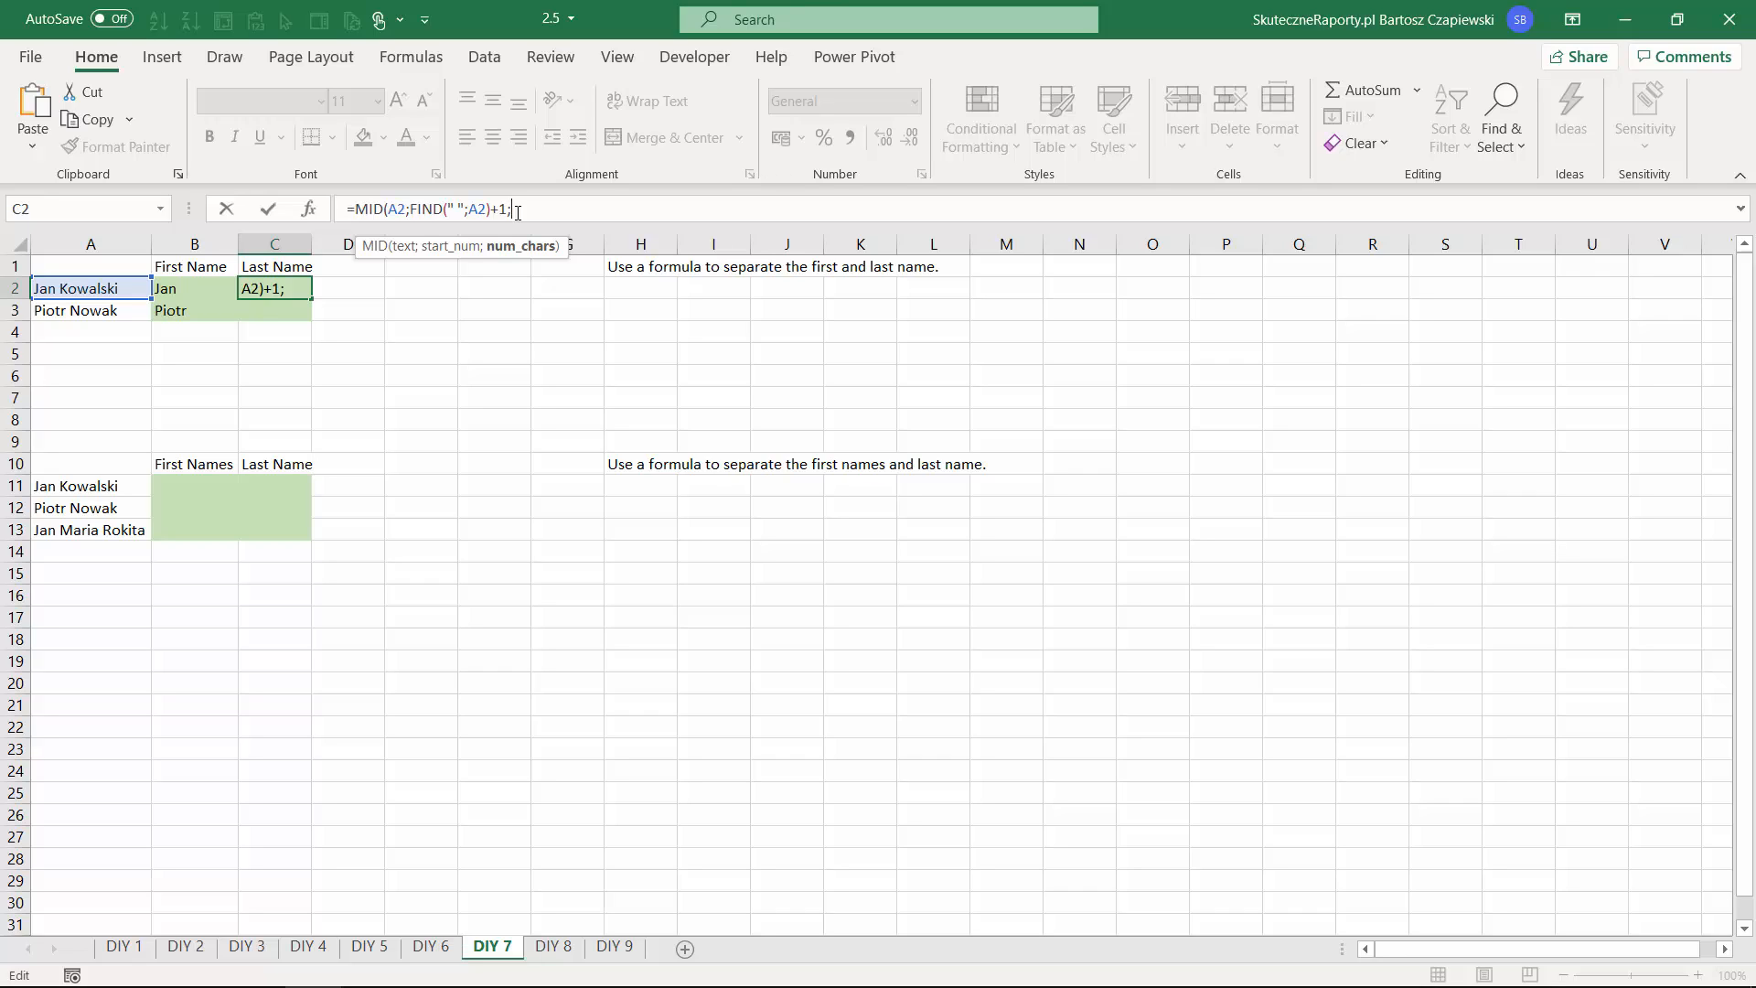
pyautogui.write('100)')
pyautogui.press('Return')
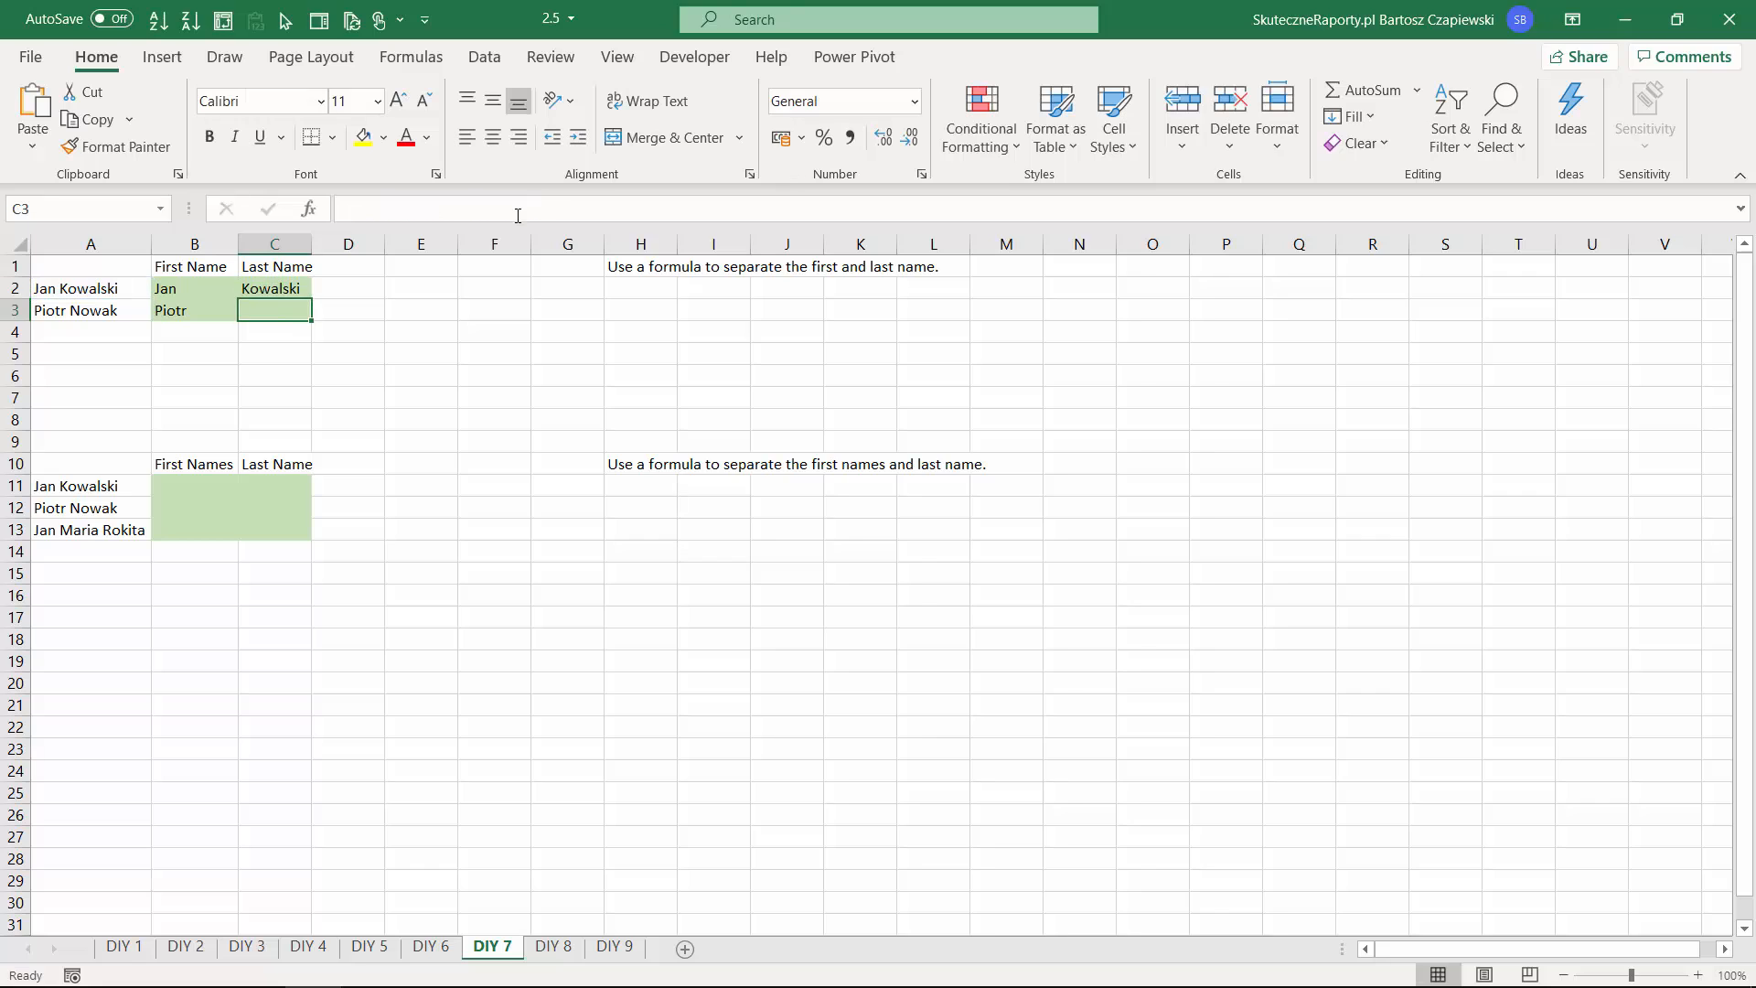
# Replace the fixed character count of 100 in C2's MID formula with LEN(A2) followed by a minus sign.
pyautogui.click(293, 291)
pyautogui.click(555, 210)
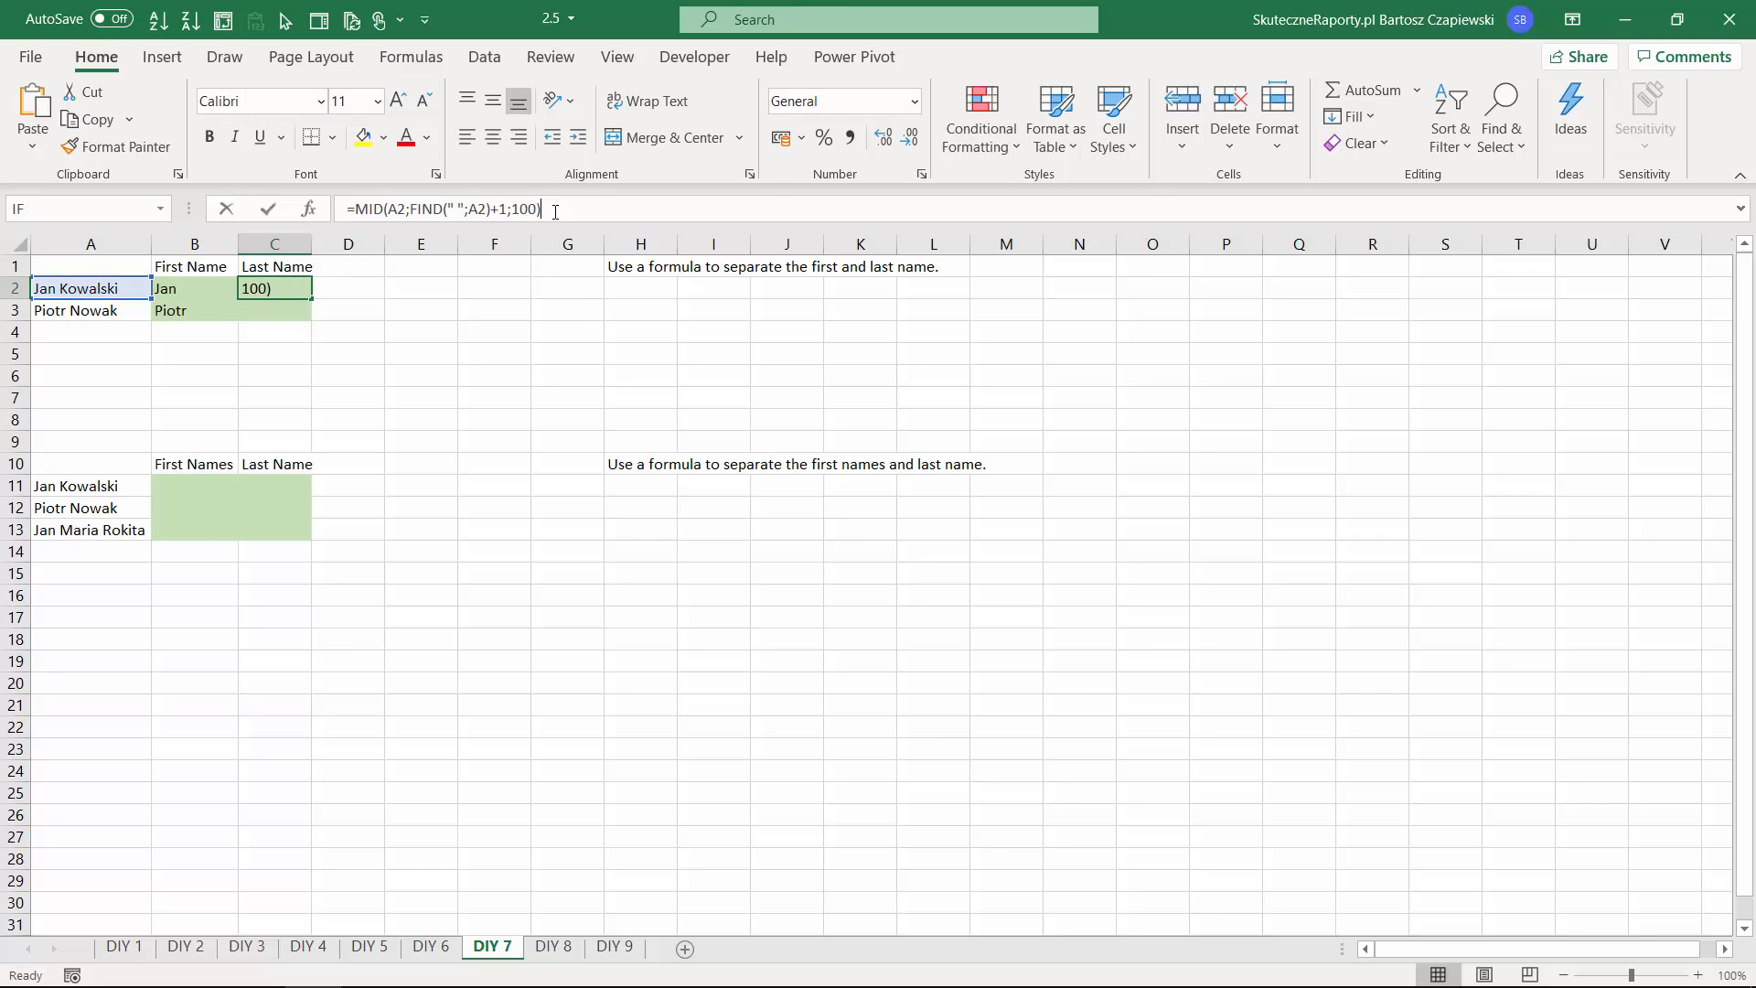
pyautogui.press('BackSpace')
pyautogui.press('BackSpace')
pyautogui.press('BackSpace')
pyautogui.press('BackSpace')
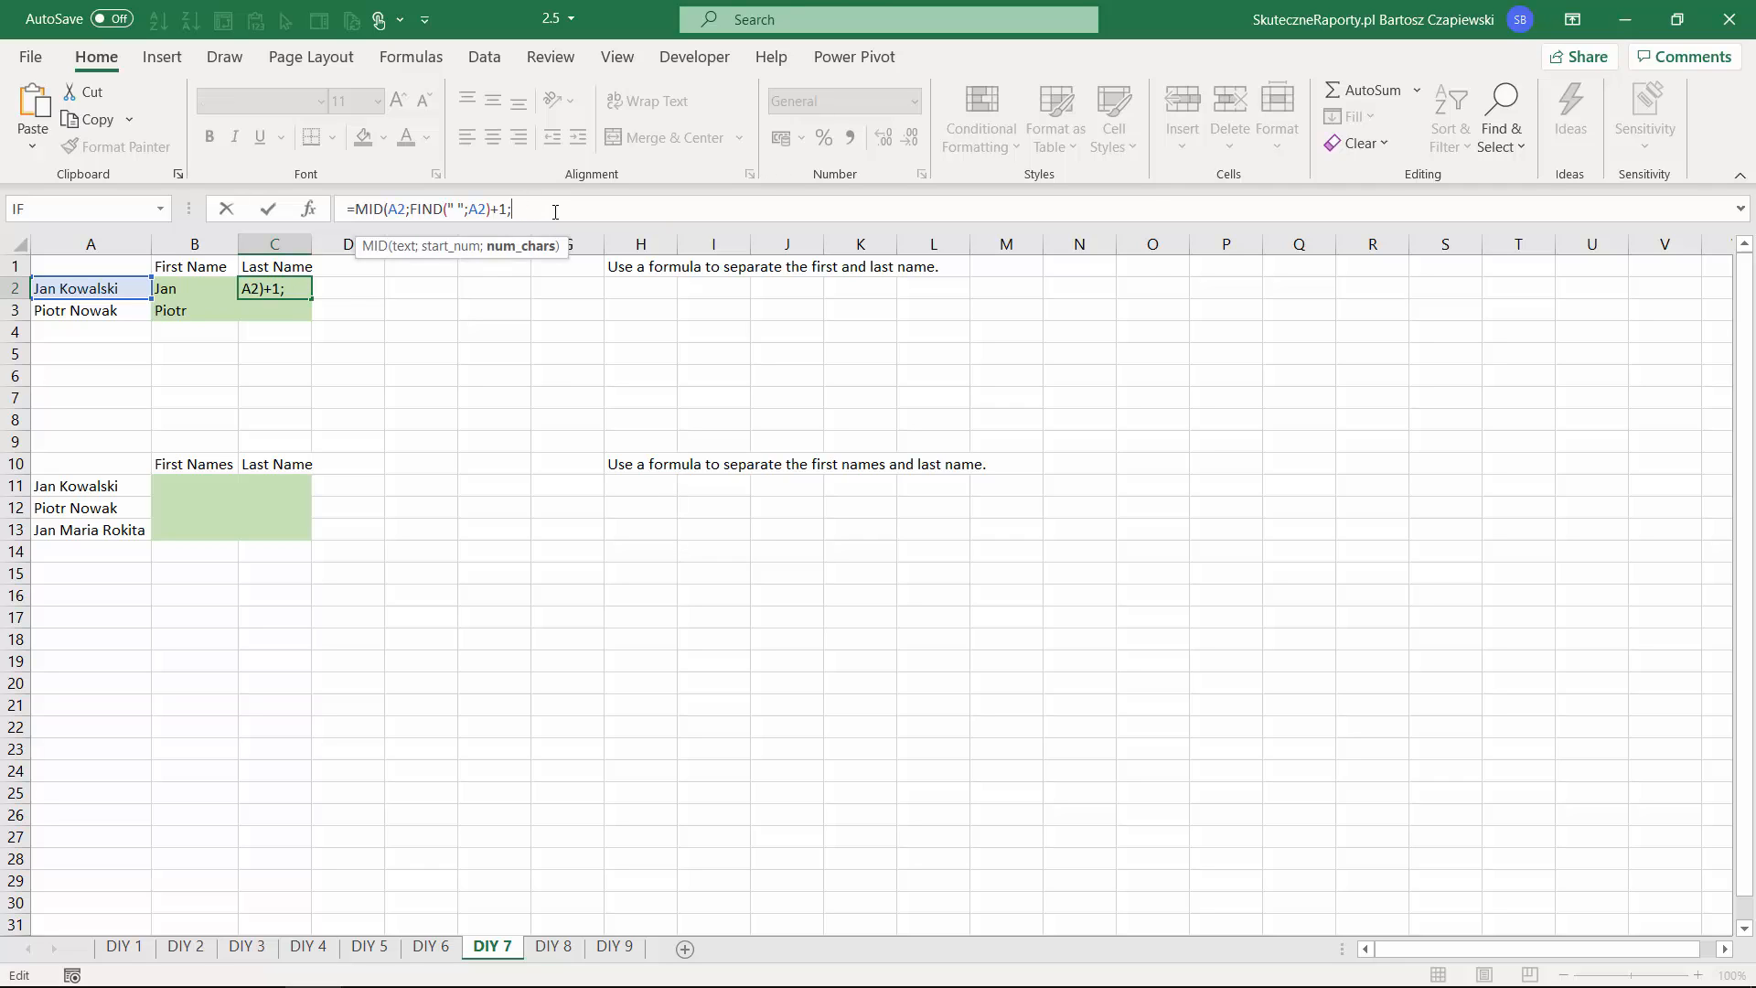
pyautogui.write('len')
pyautogui.press('Tab')
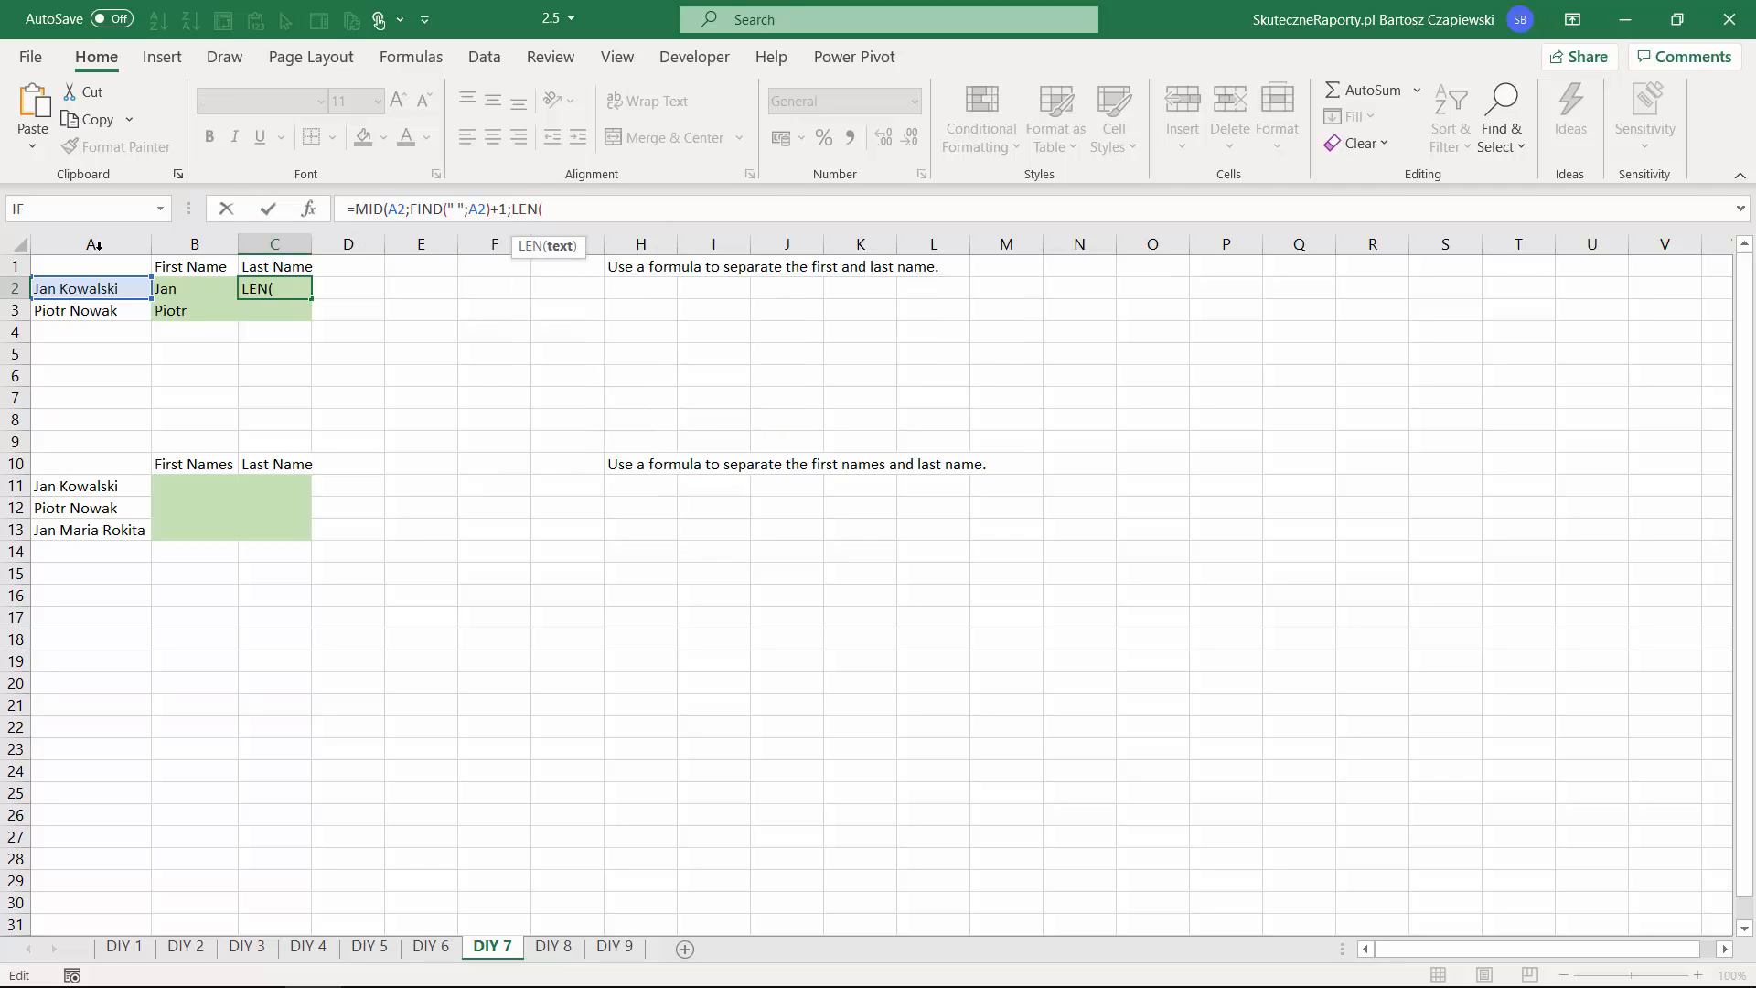
pyautogui.click(99, 286)
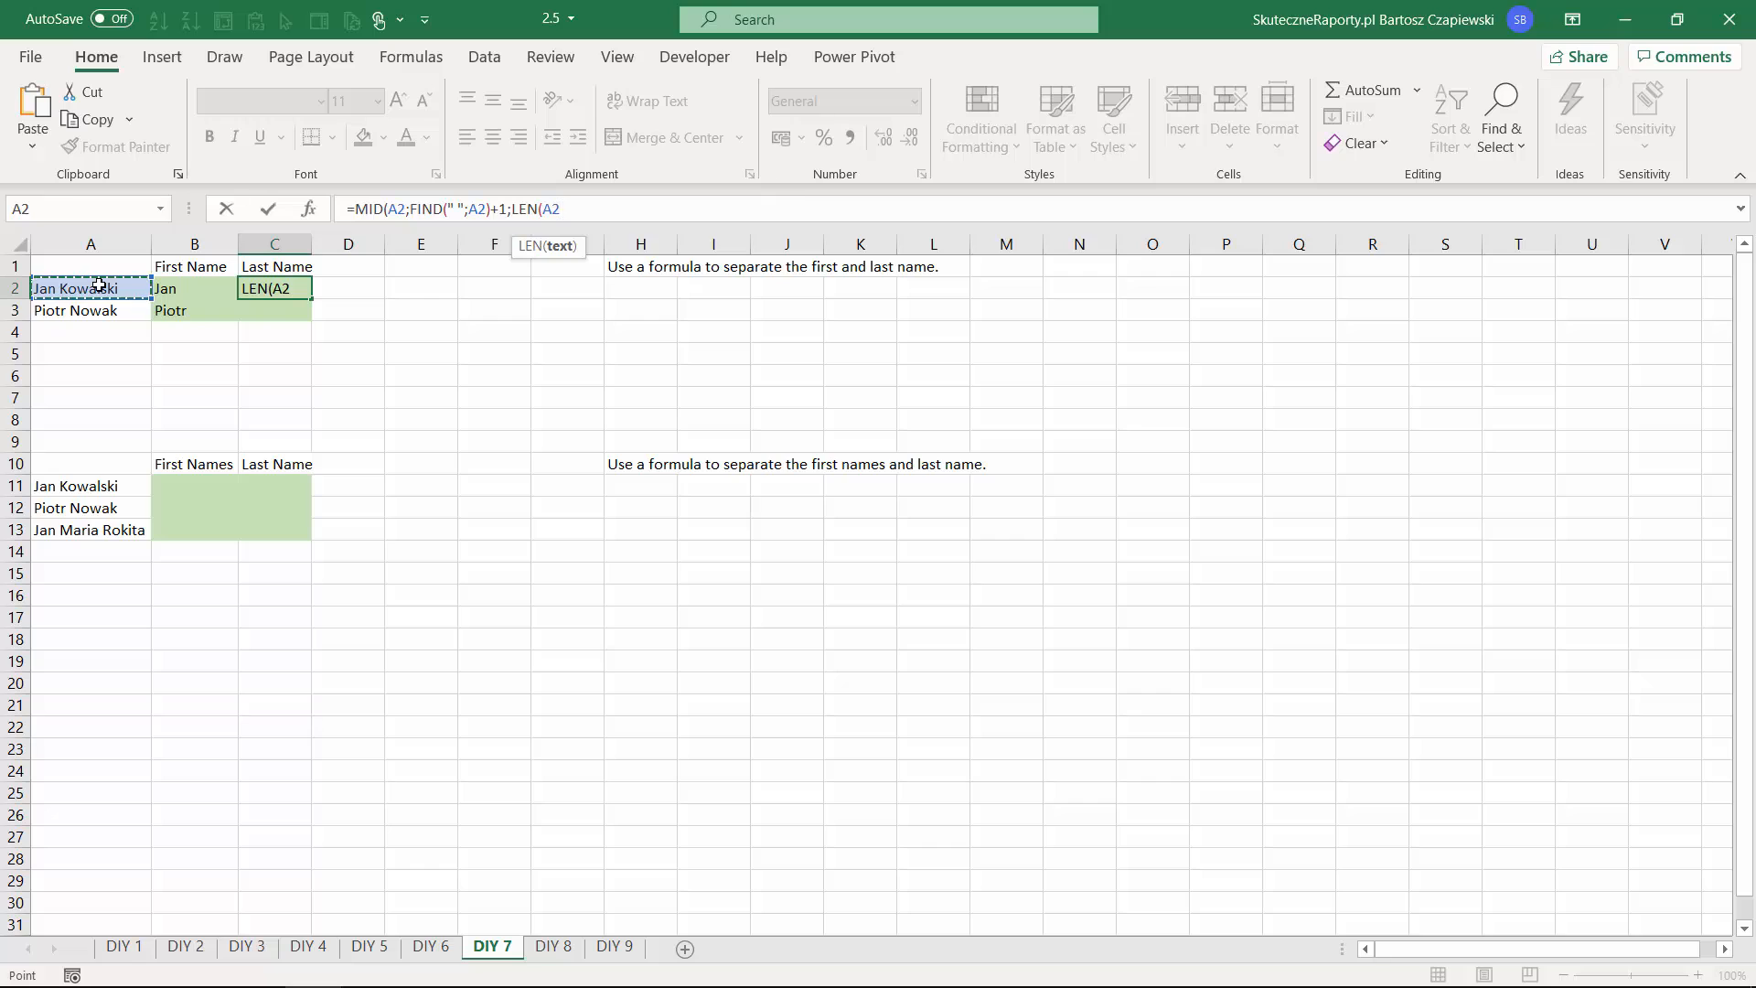
pyautogui.write(')-')
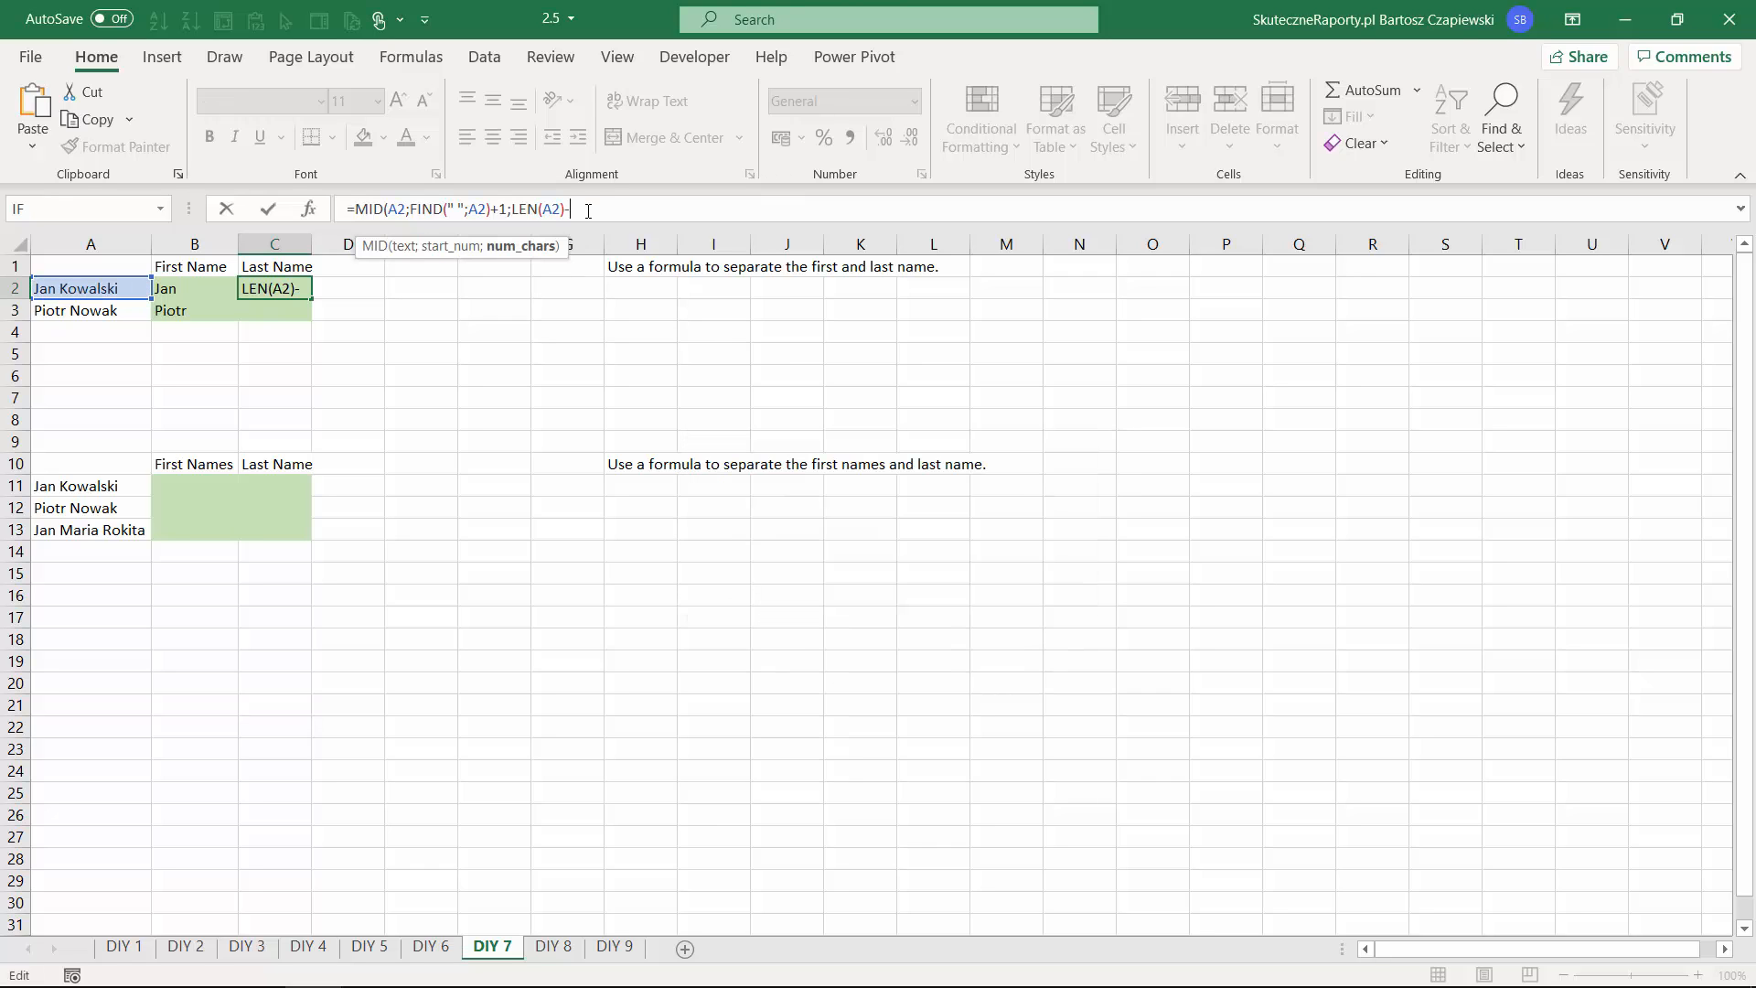
# Complete the C2 character count as LEN(A2)-FIND(" ";A2) and fill the MID formula down to C3.
pyautogui.write('find')
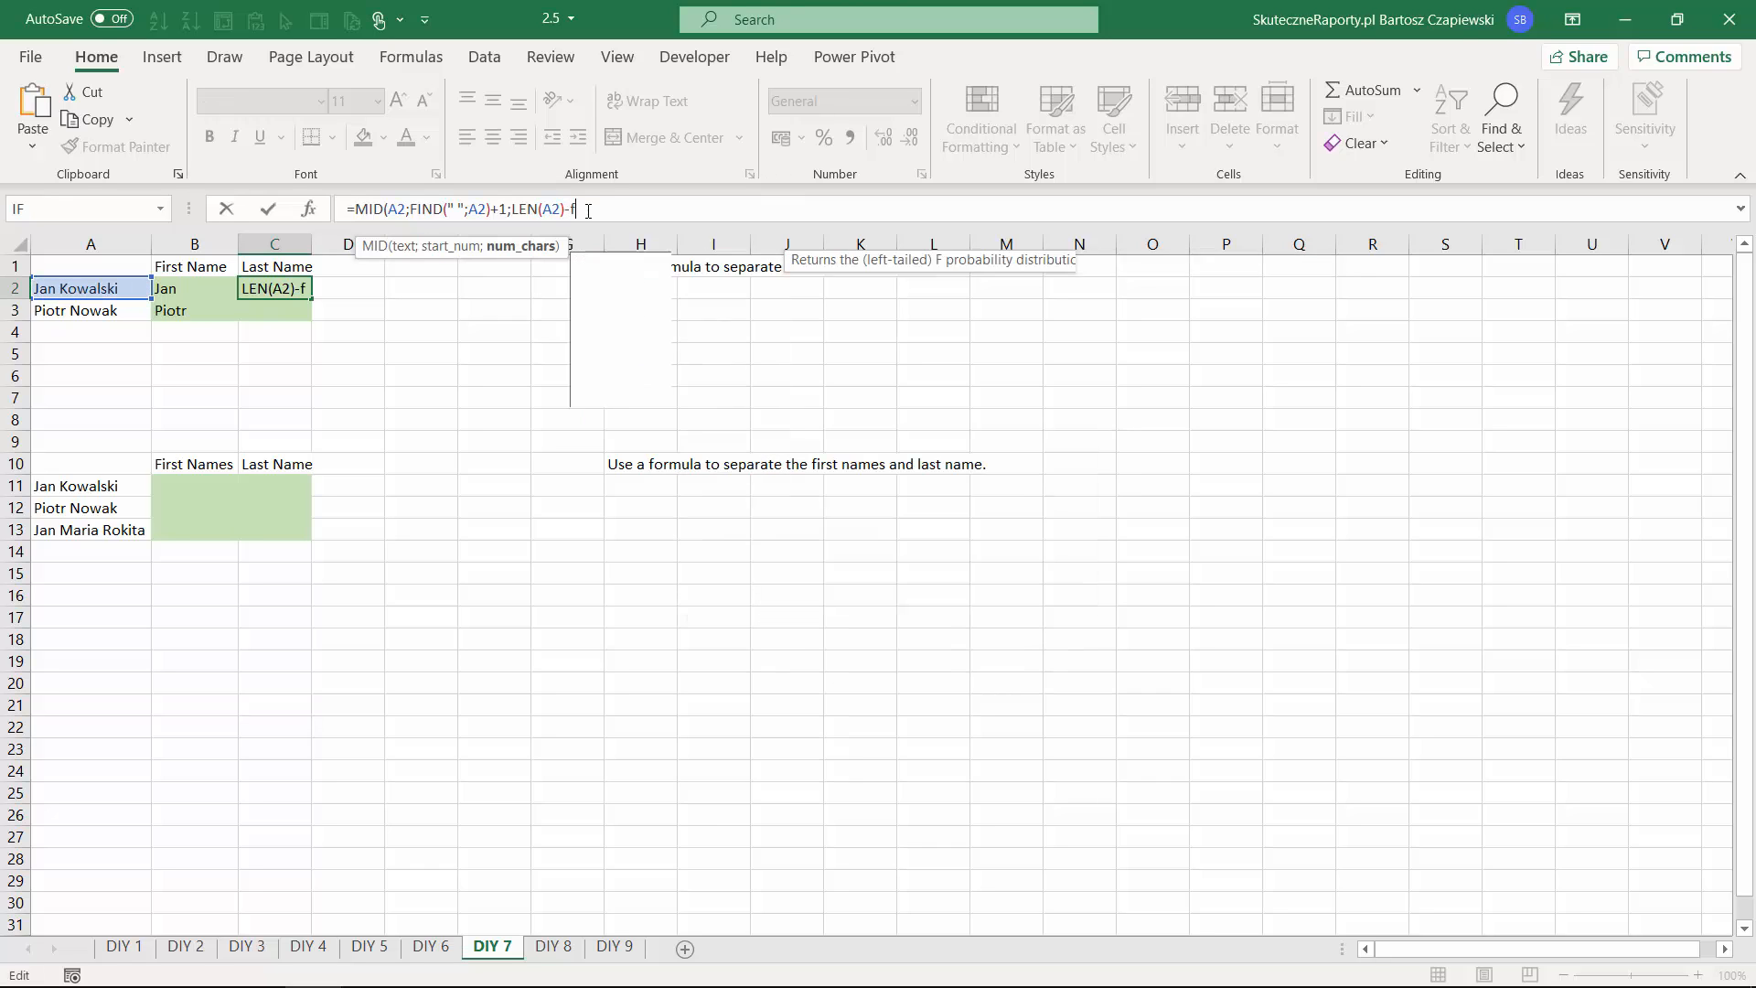
pyautogui.press('Tab')
pyautogui.write('" ')
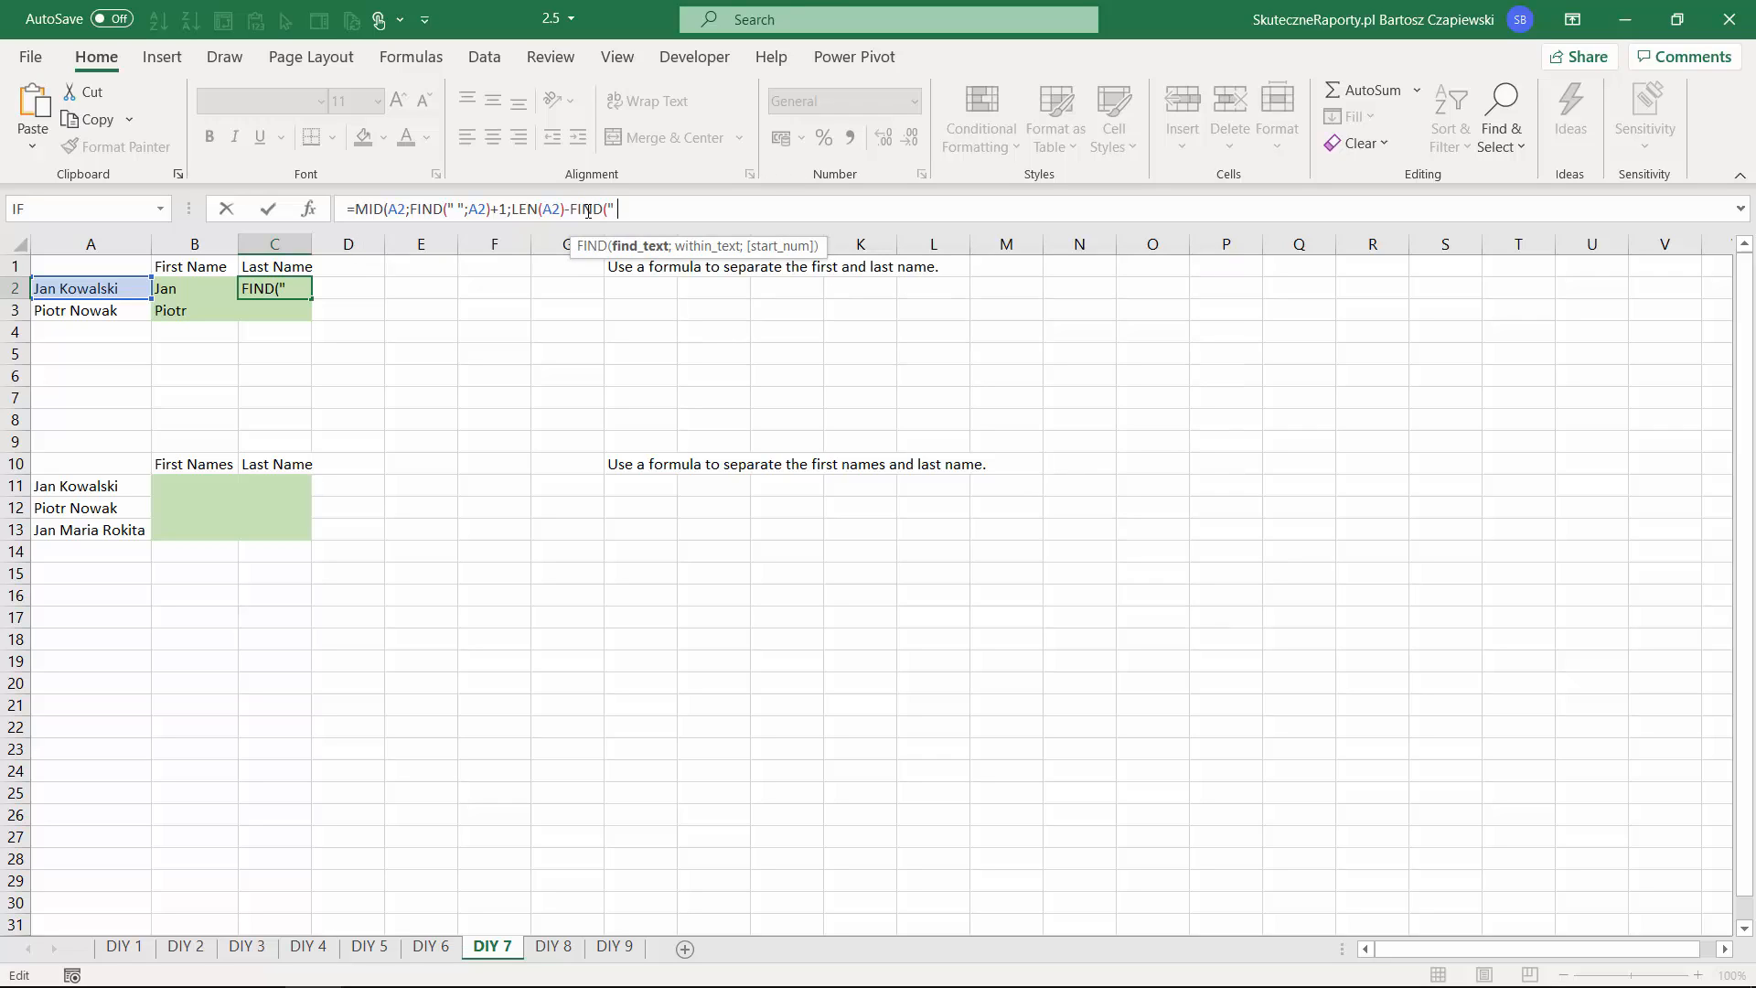
pyautogui.write('";')
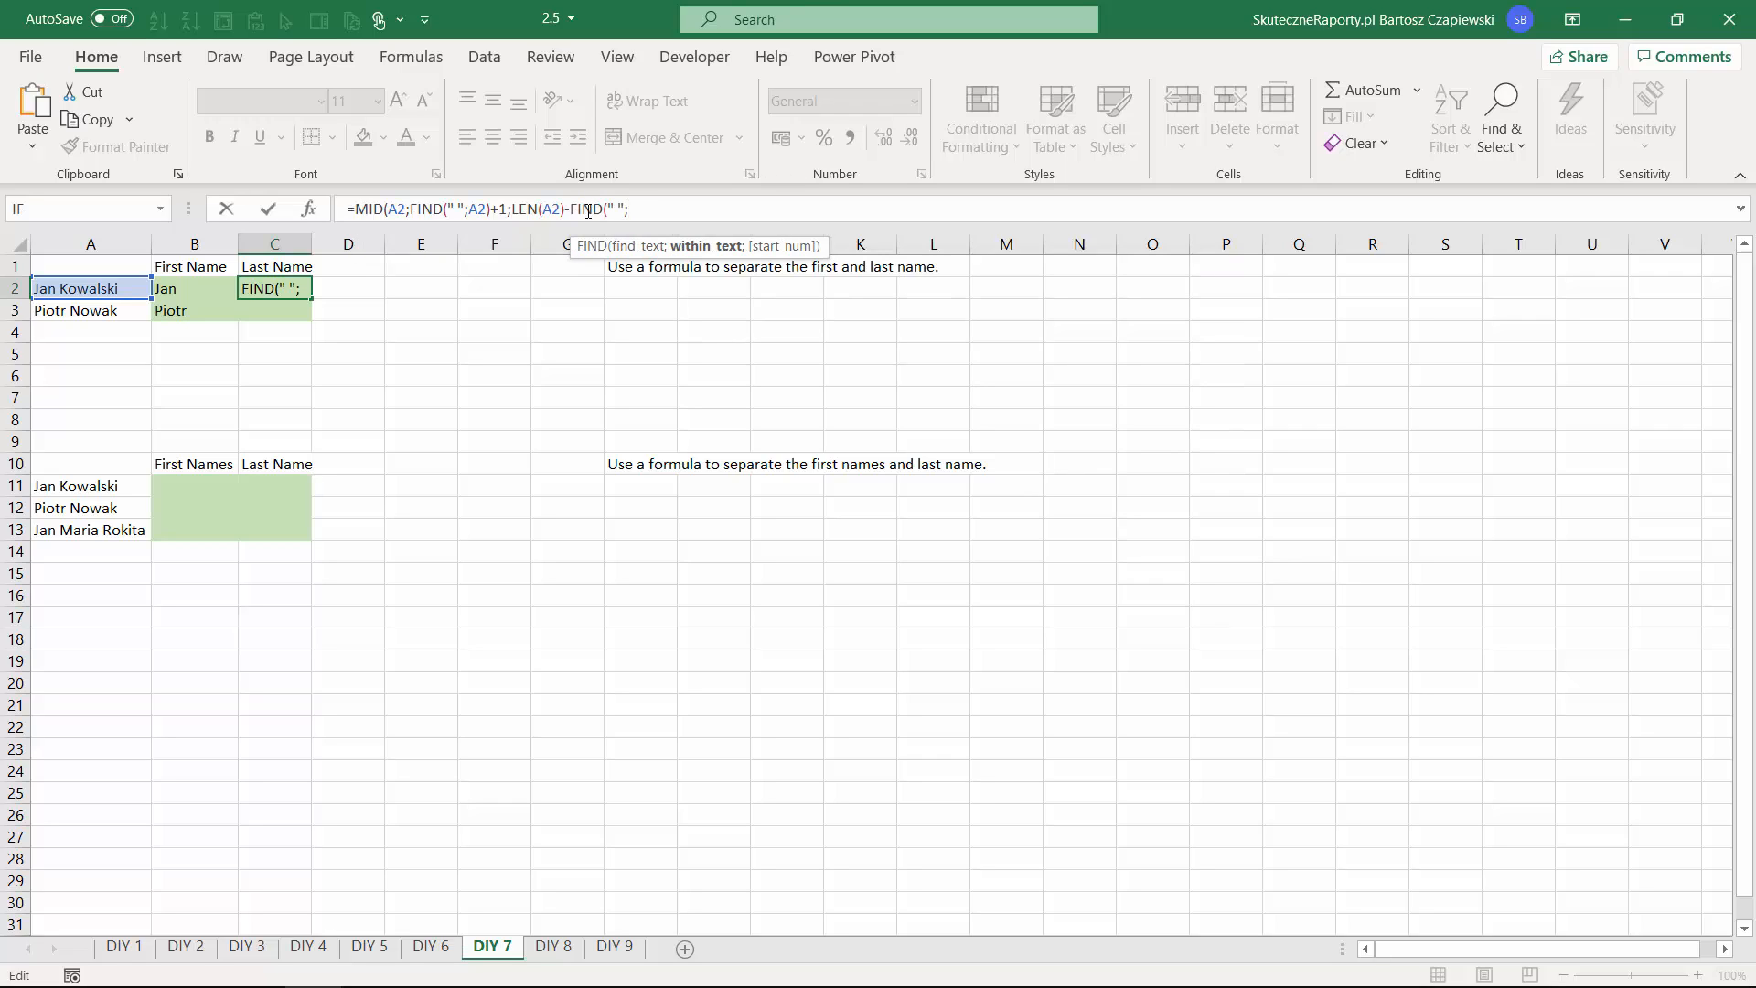
pyautogui.click(81, 285)
pyautogui.write('))')
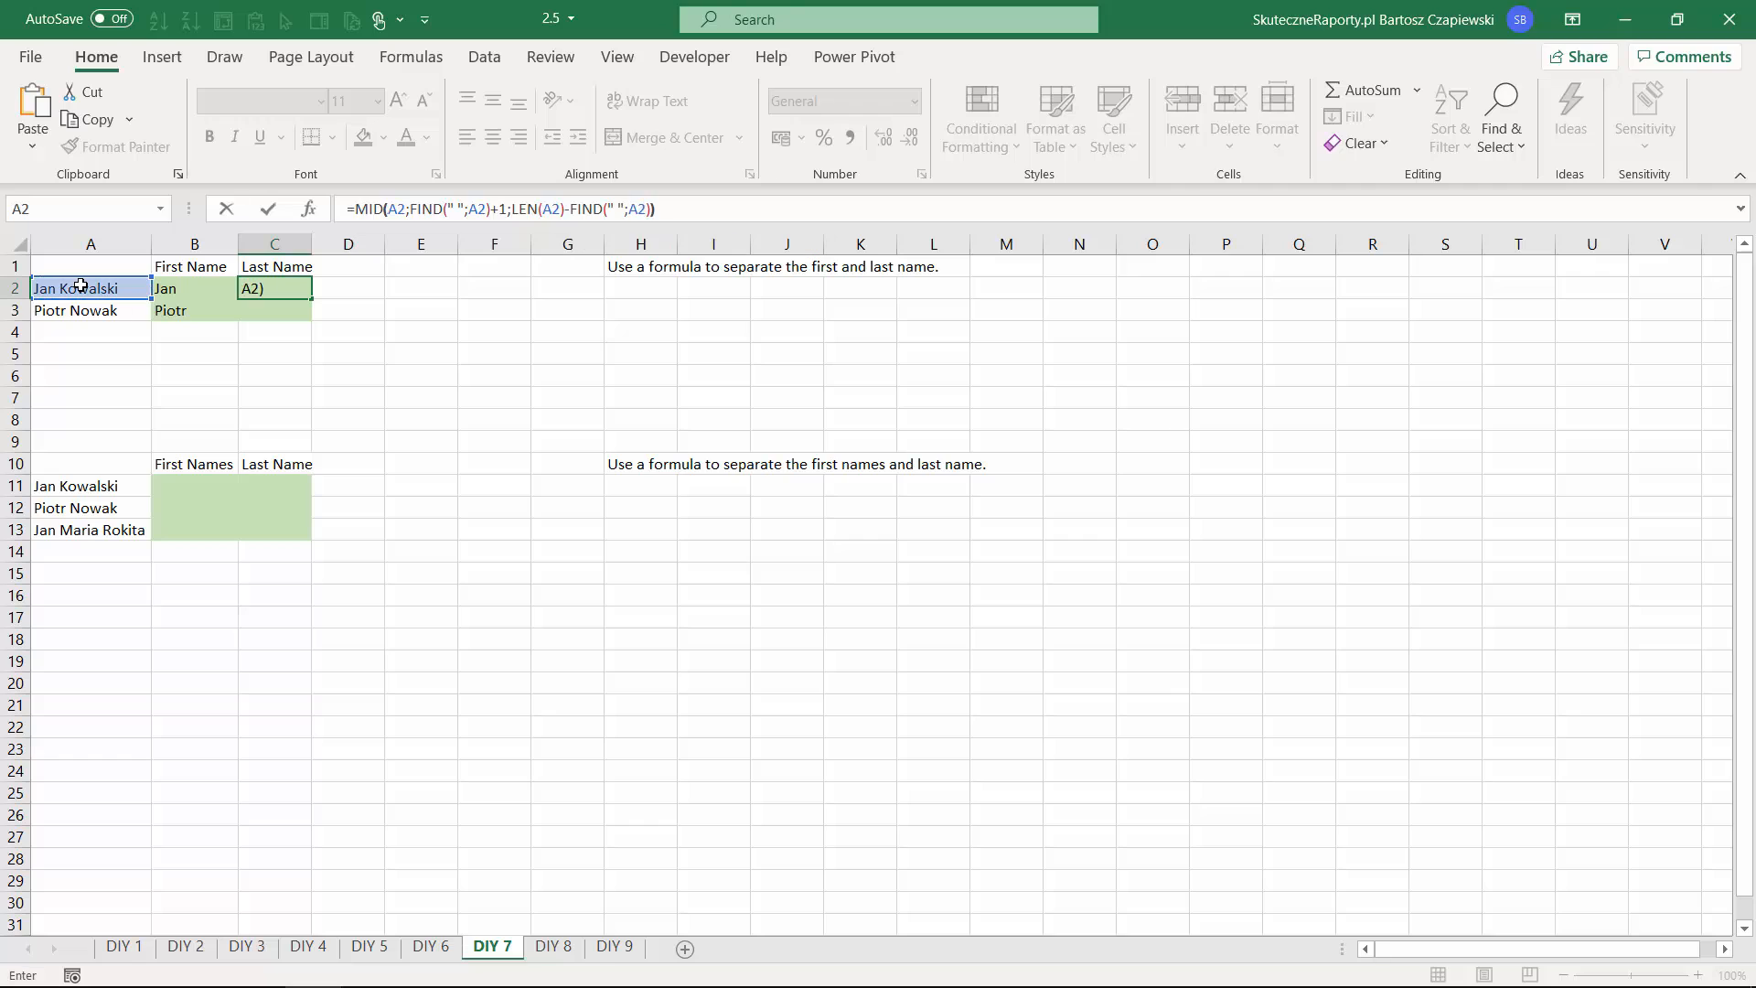
pyautogui.press('Return')
pyautogui.click(307, 290)
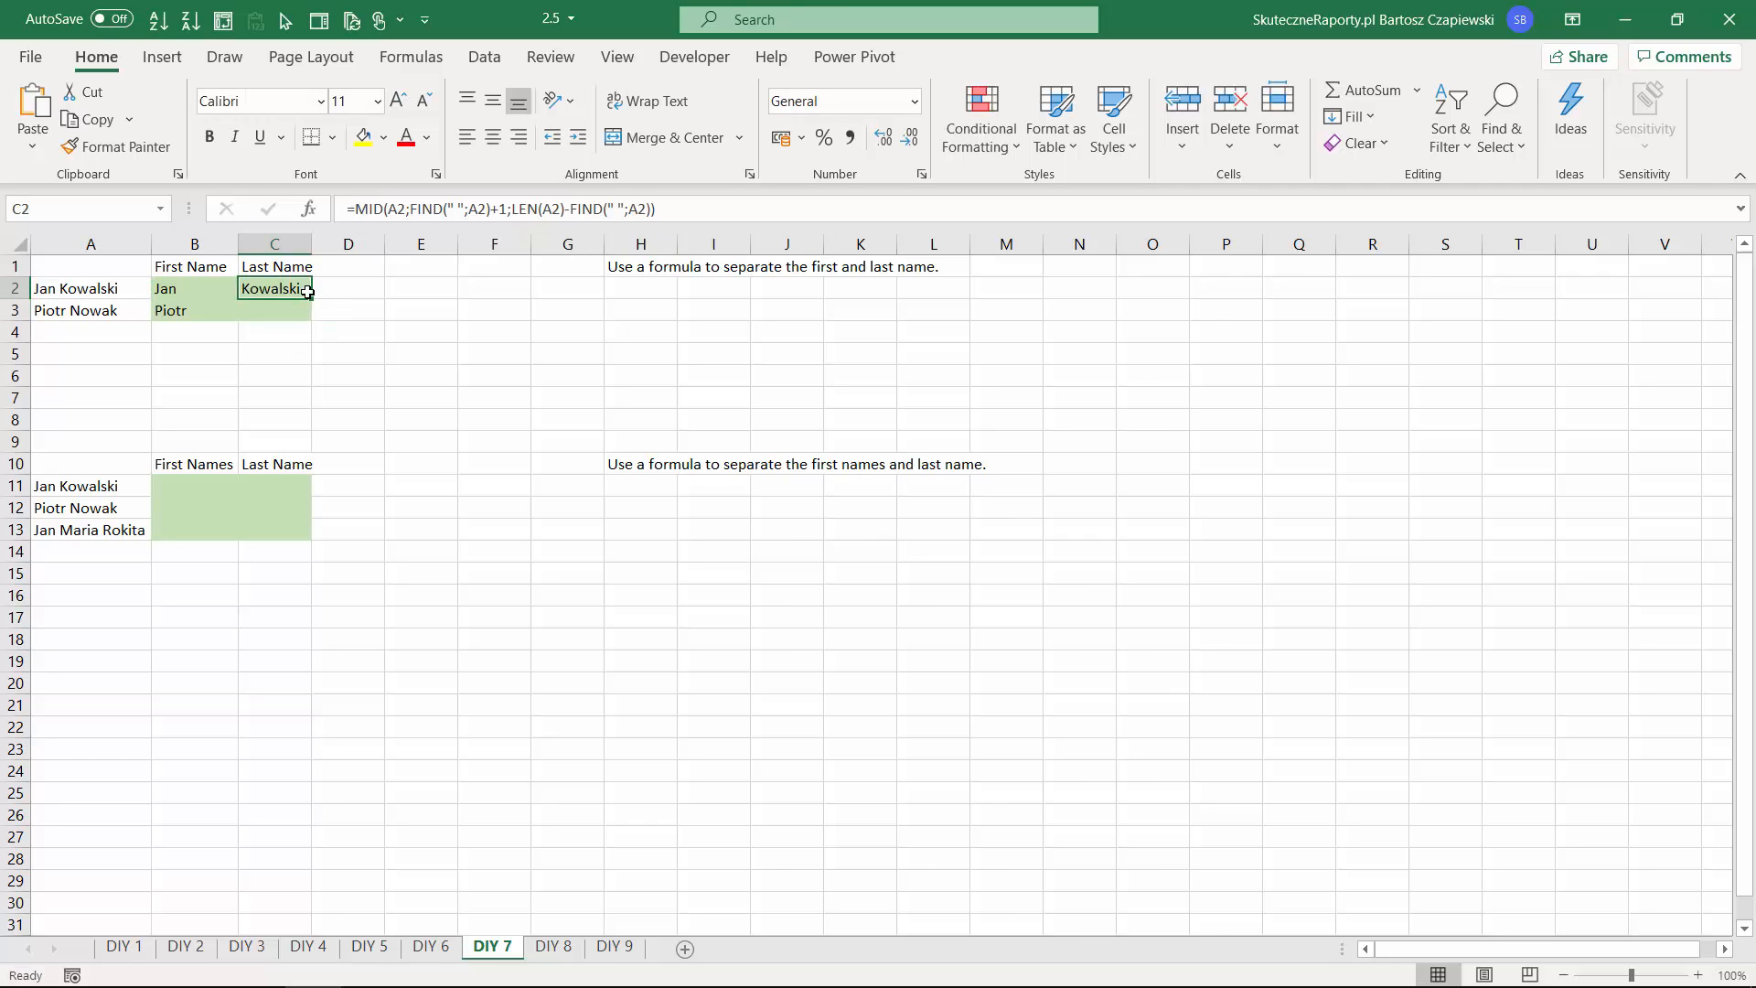
pyautogui.moveTo(307, 291); pyautogui.dragTo(316, 321)
# Examine how the MID formula in C2 calculates, stage by stage, with Evaluate Formula.
pyautogui.click(294, 291)
pyautogui.click(412, 57)
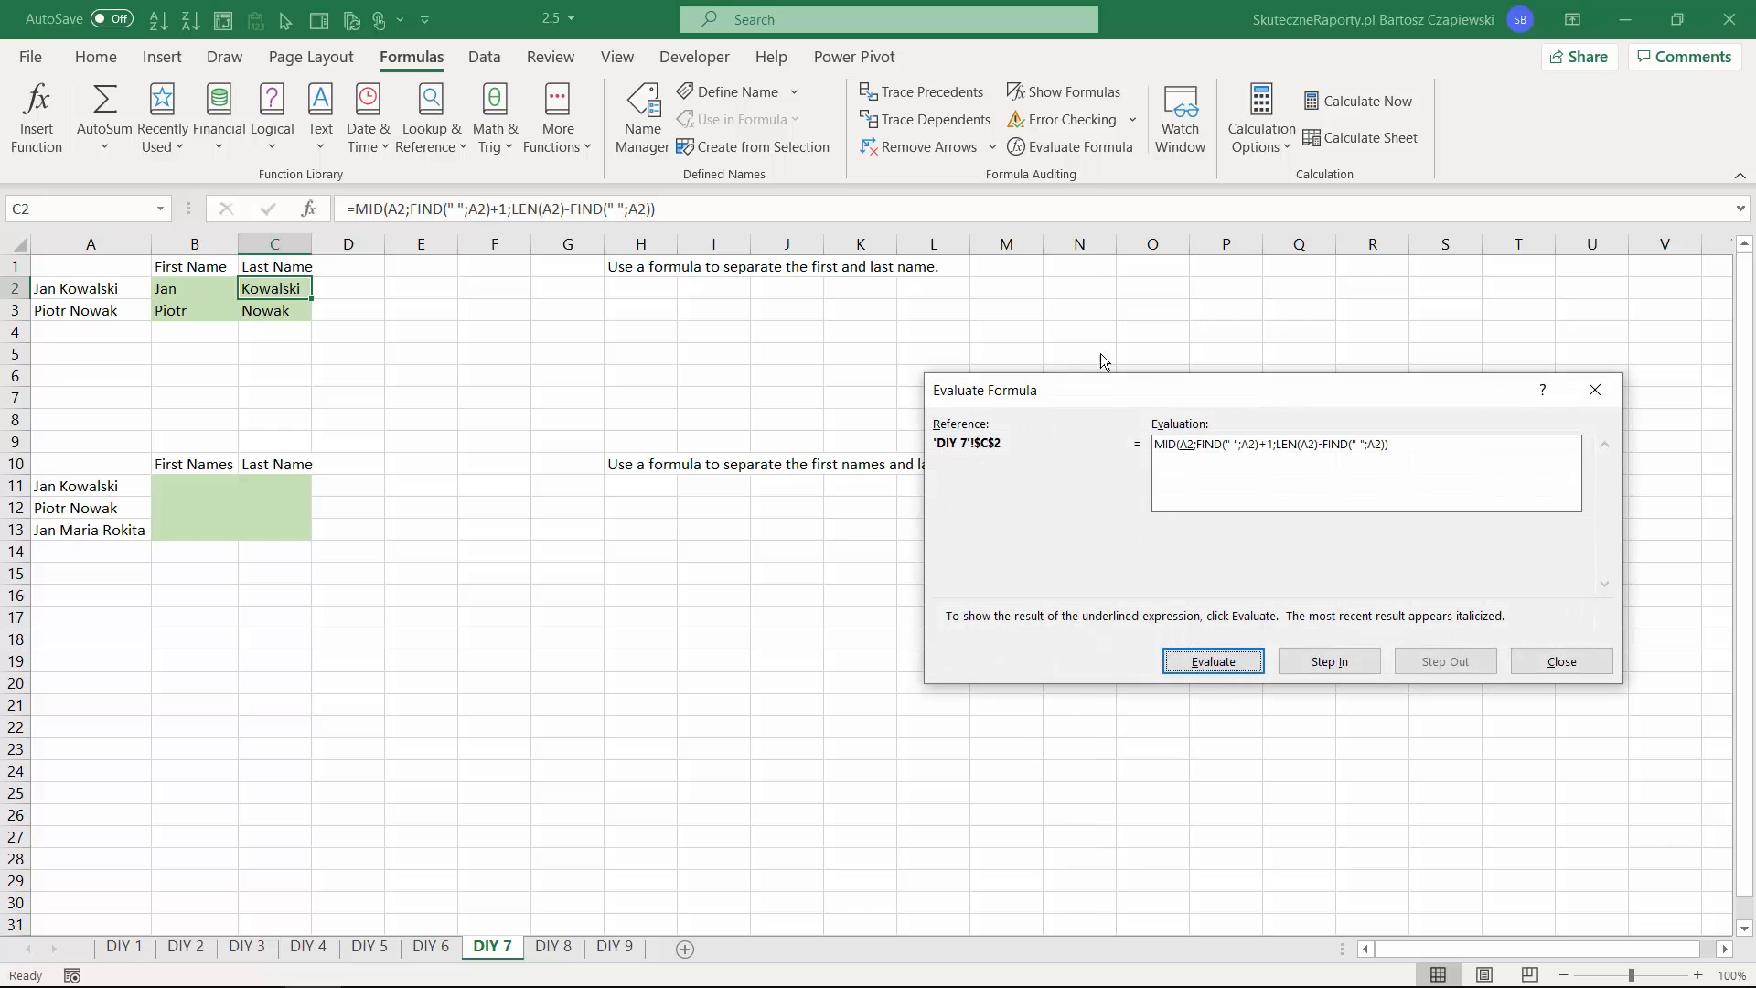
pyautogui.moveTo(1103, 400); pyautogui.dragTo(664, 283)
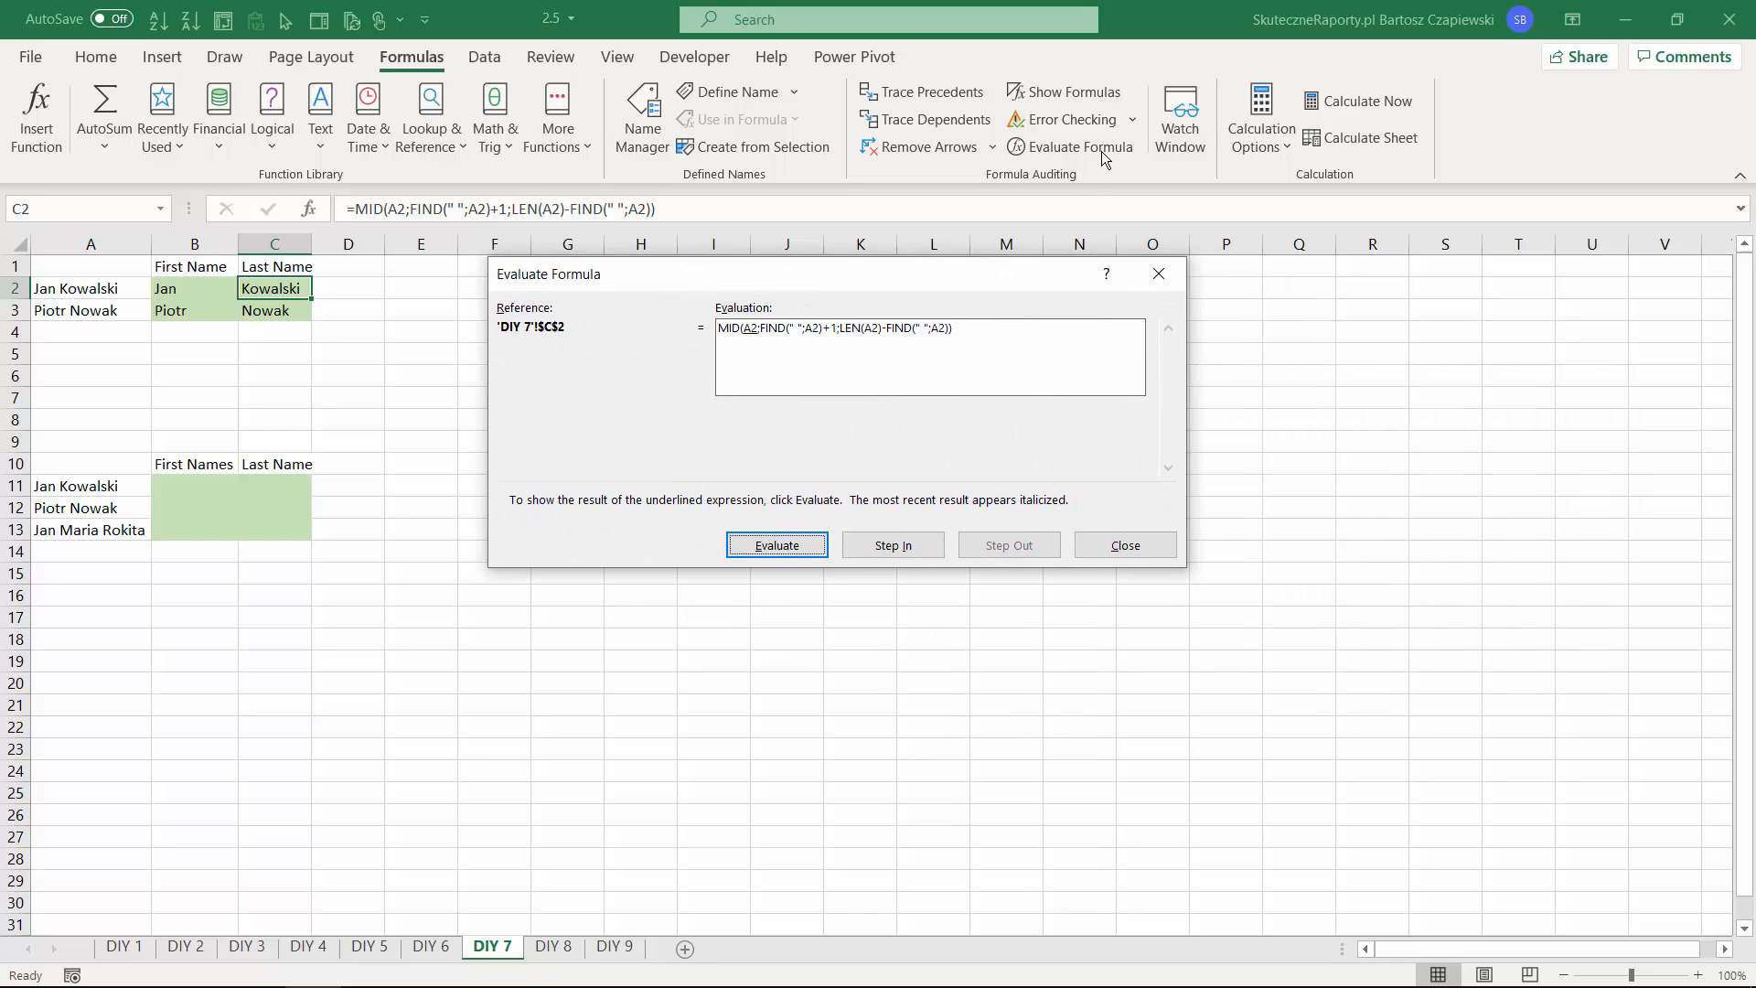
pyautogui.click(779, 547)
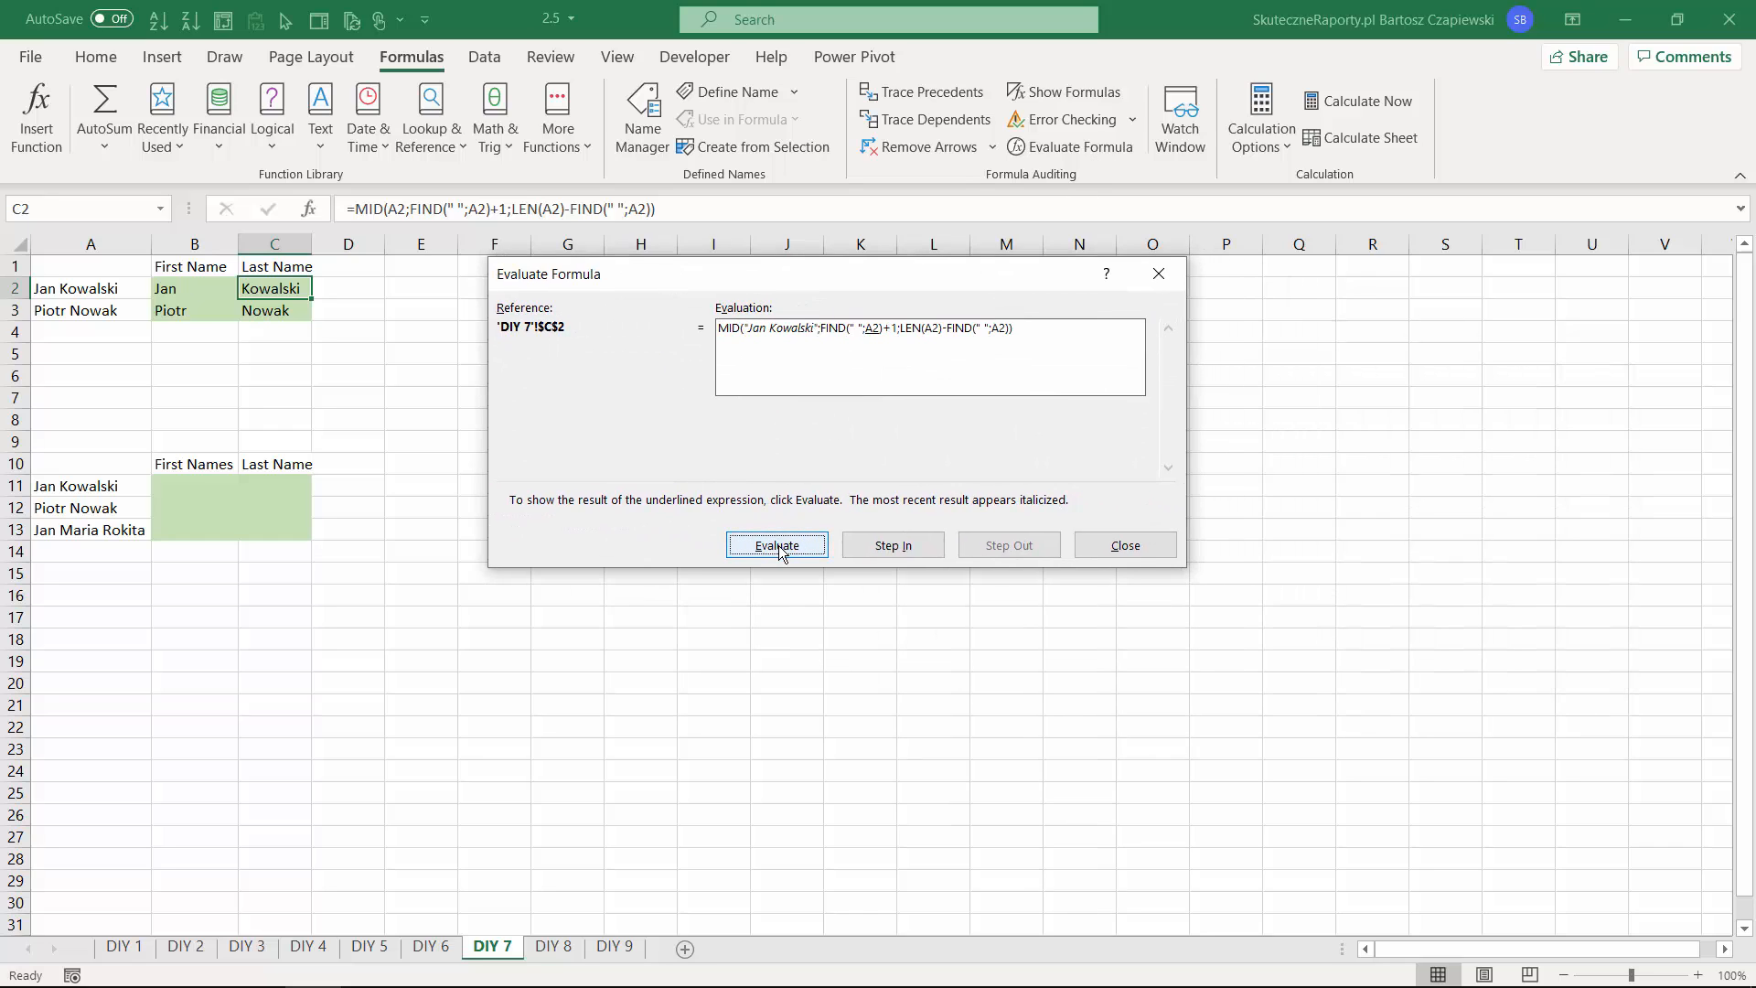
pyautogui.click(778, 547)
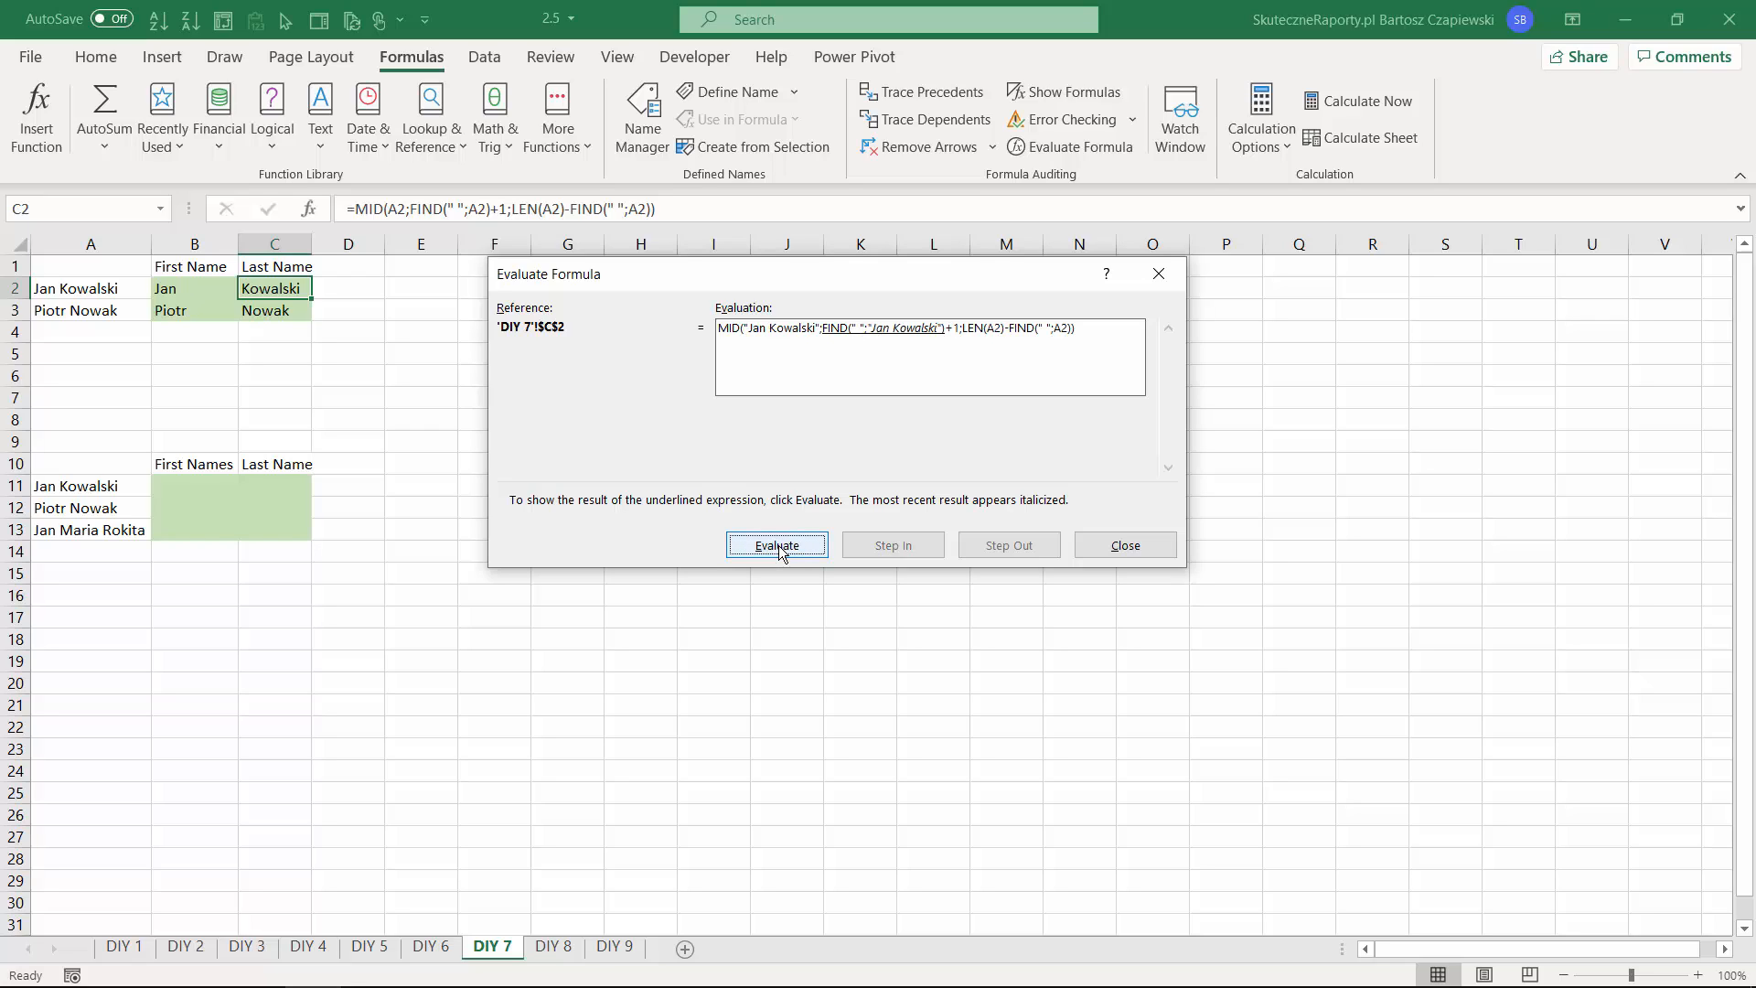
pyautogui.click(779, 547)
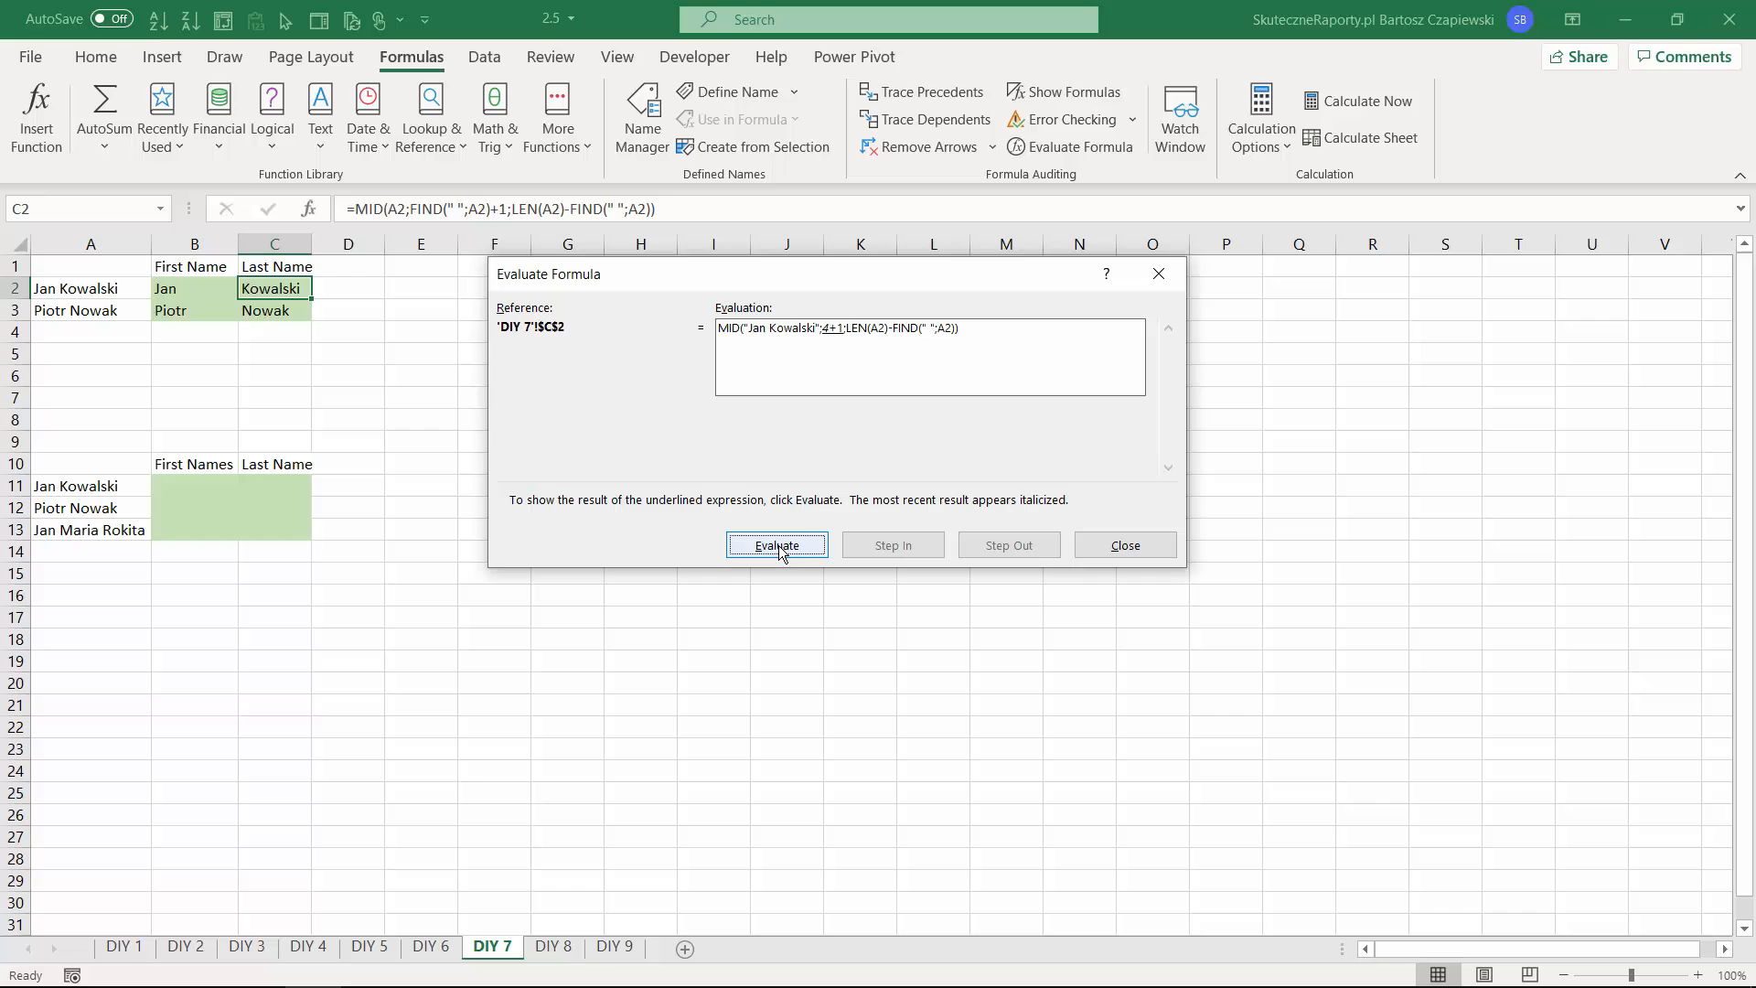
pyautogui.click(779, 546)
pyautogui.click(779, 547)
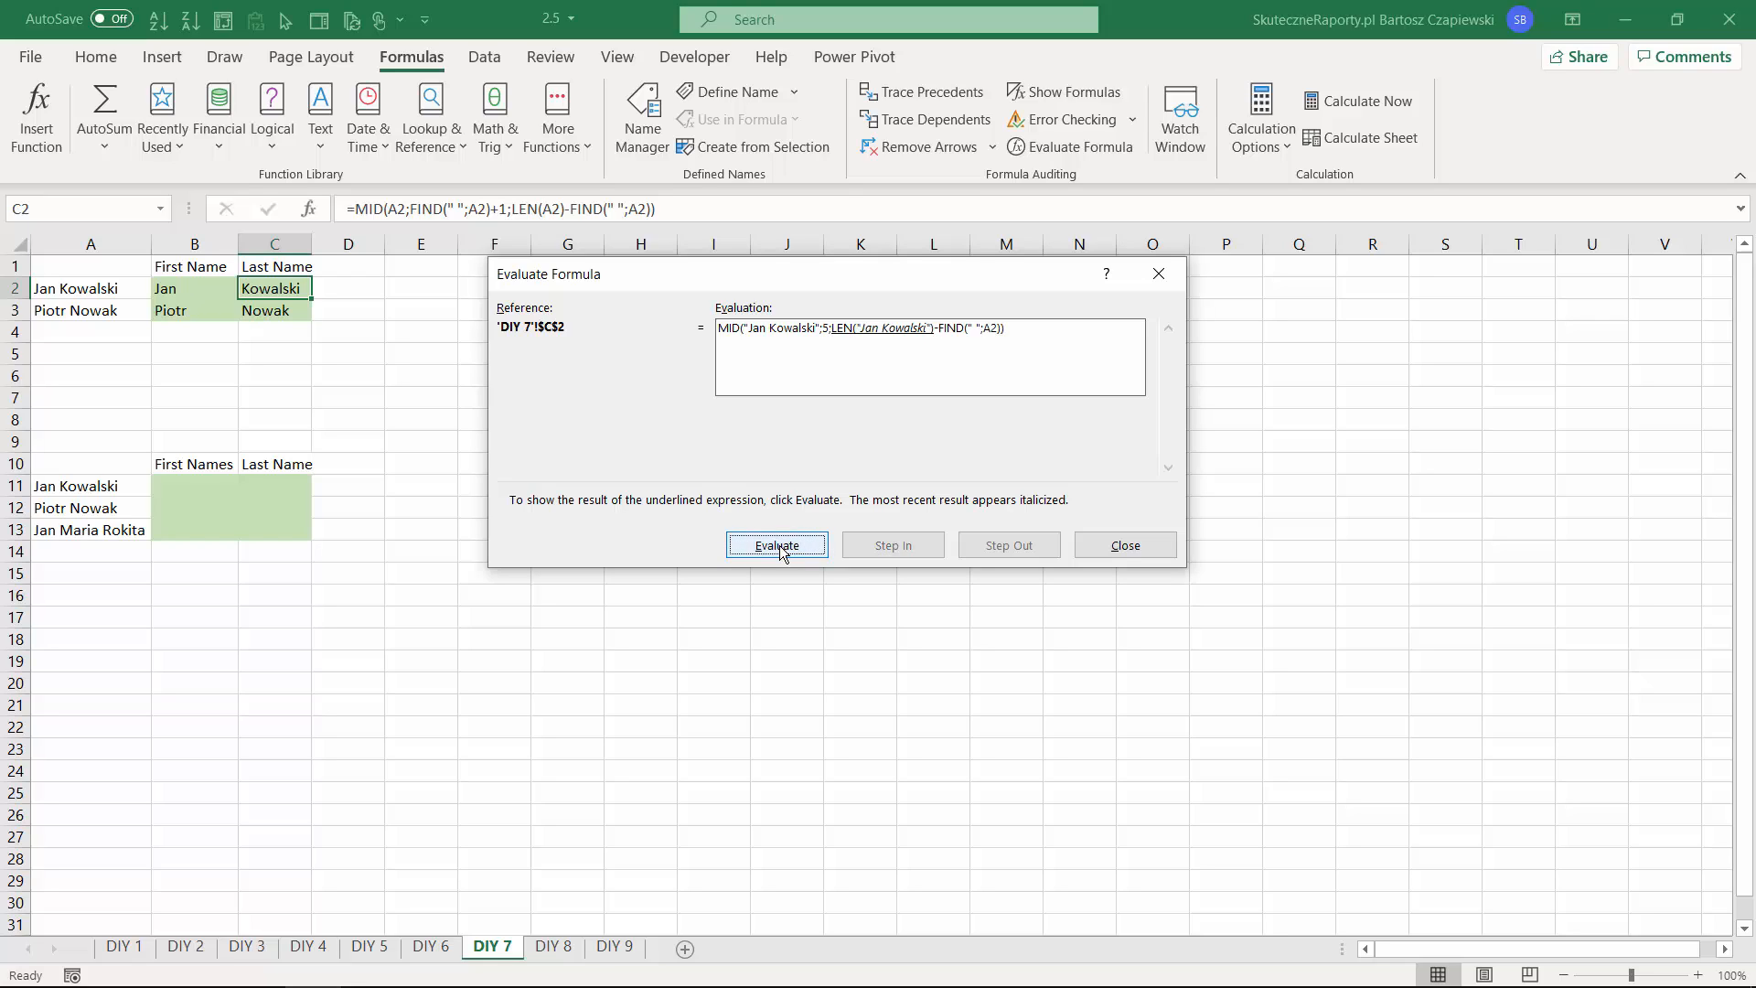
pyautogui.click(778, 546)
pyautogui.click(779, 547)
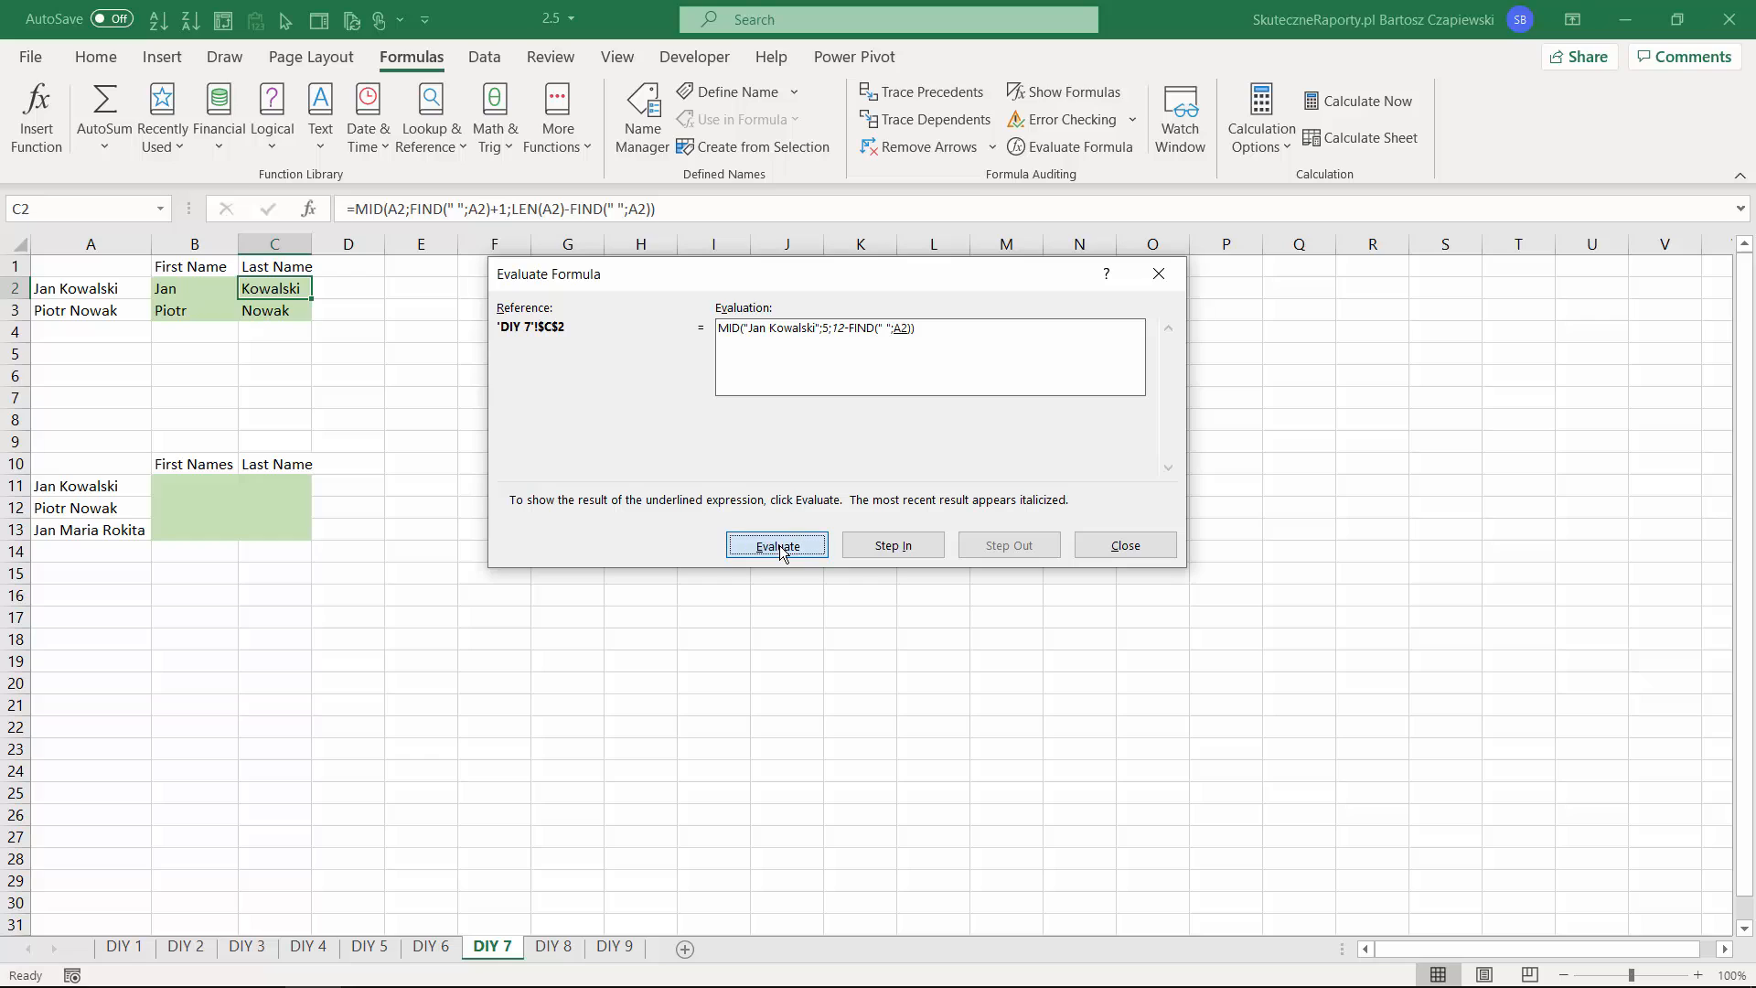
pyautogui.click(778, 546)
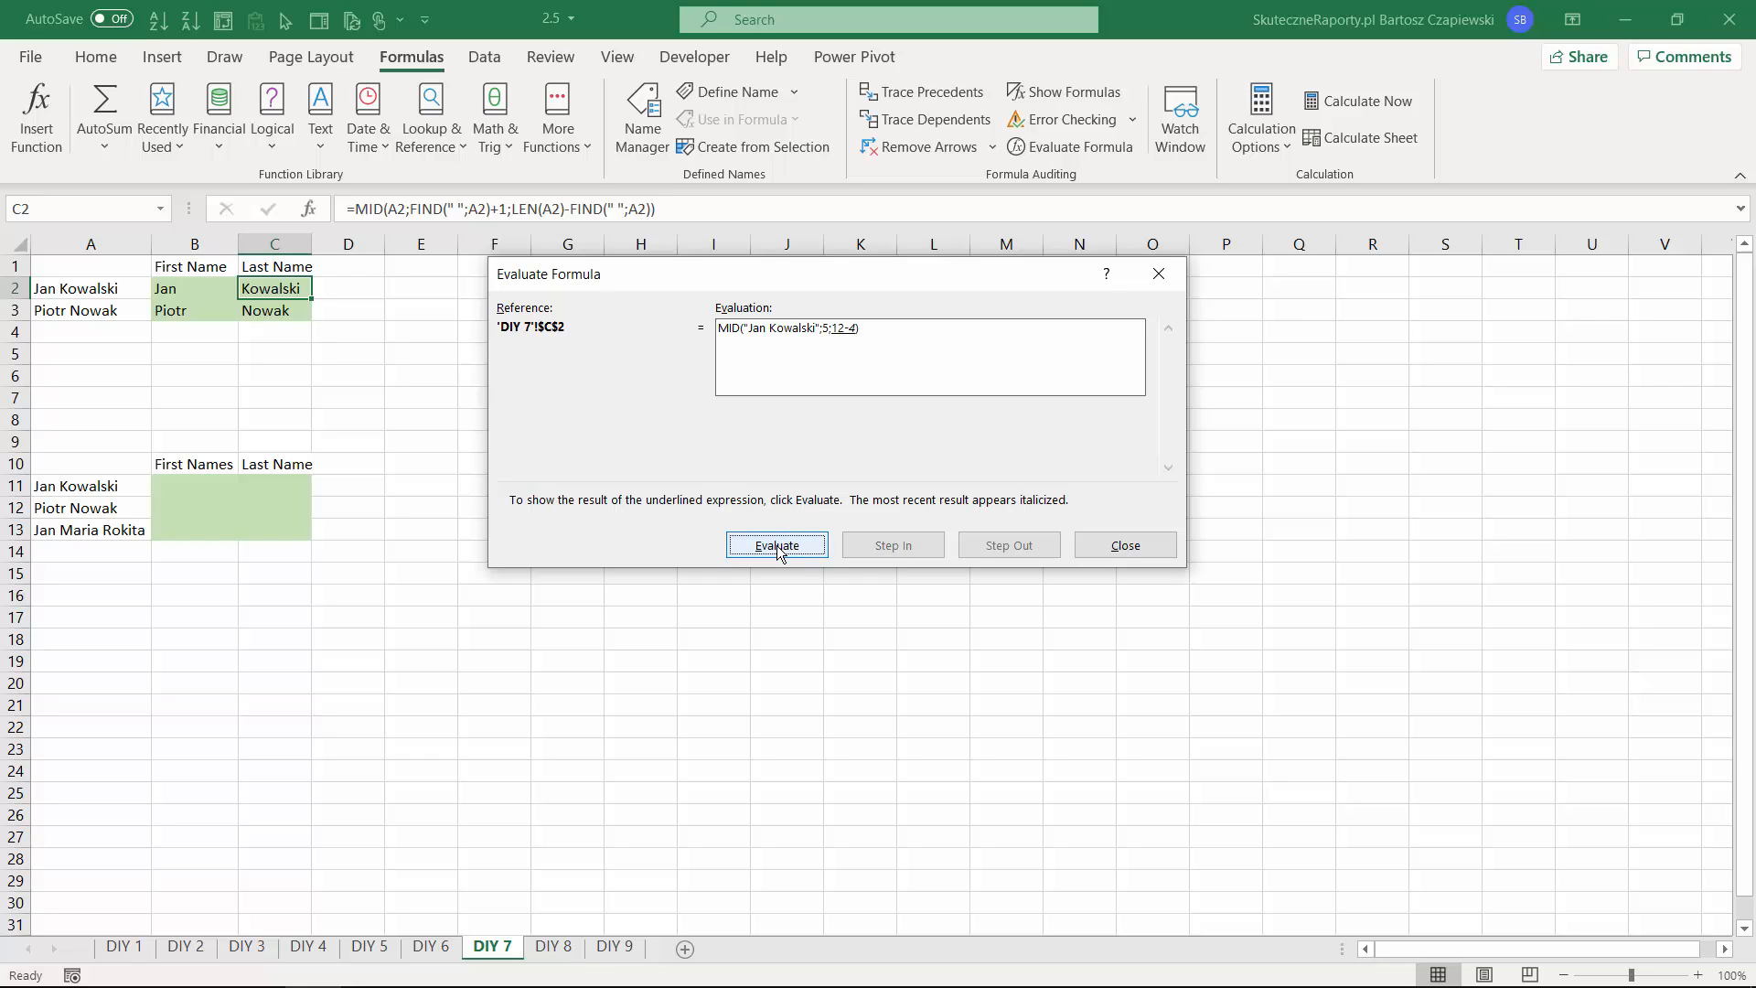
pyautogui.click(777, 547)
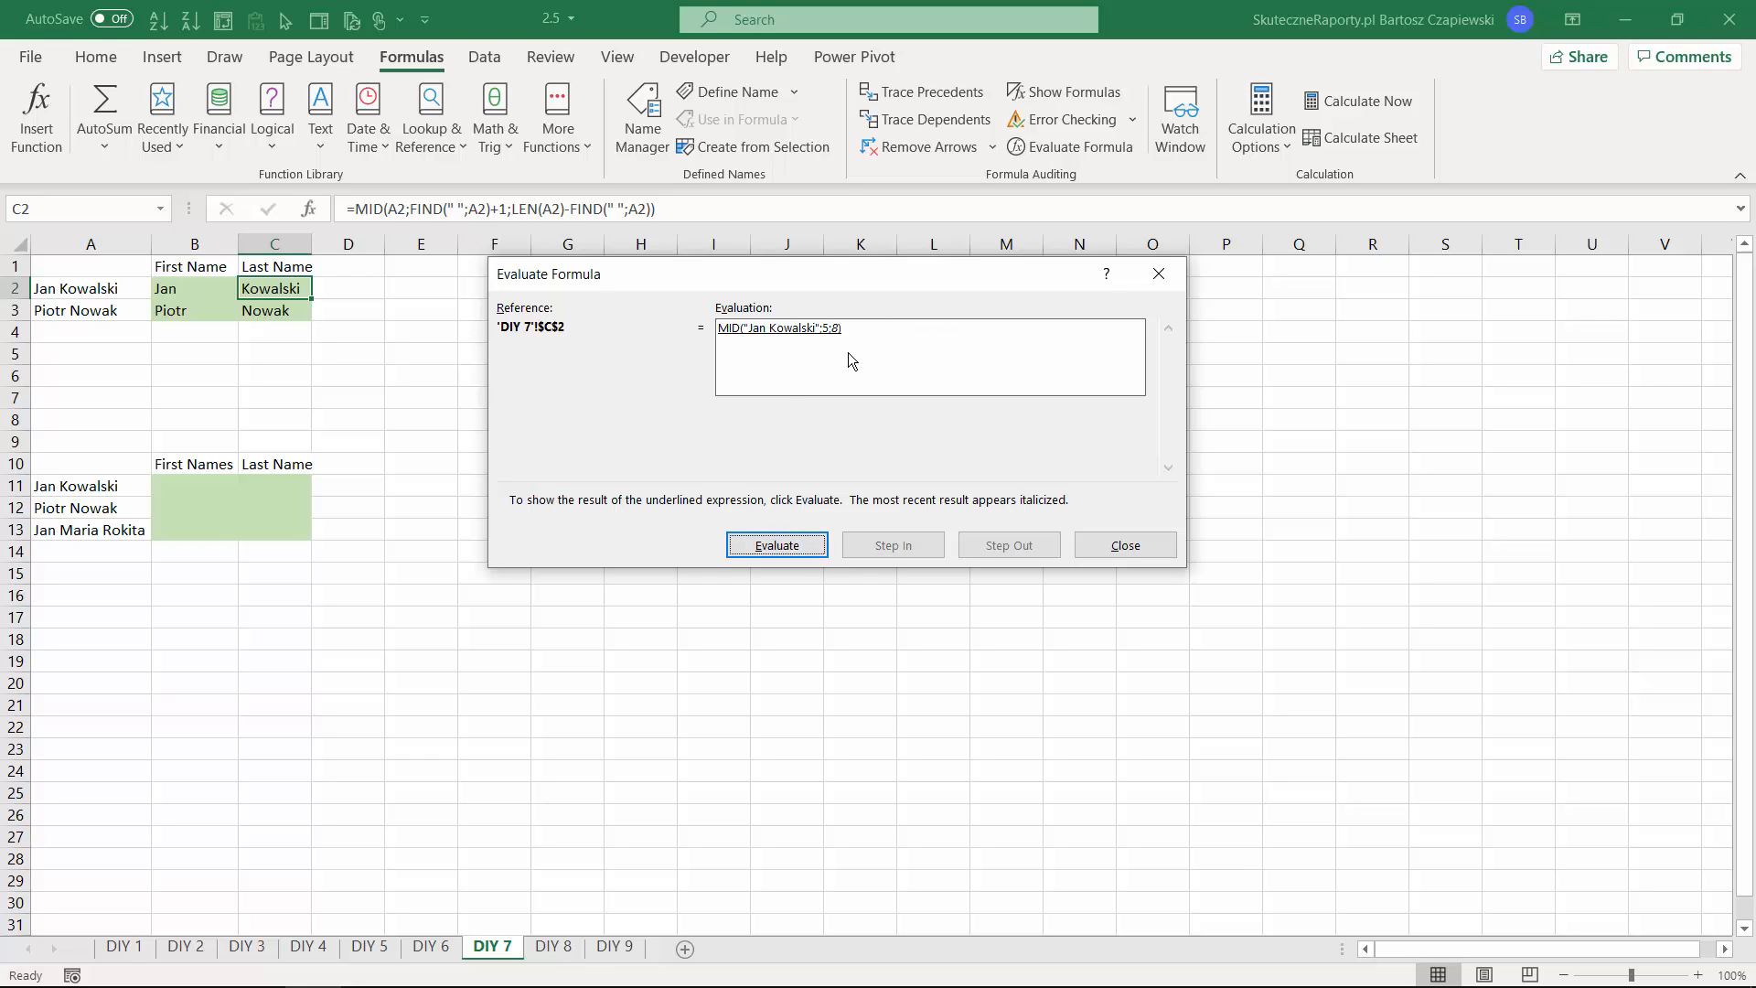
pyautogui.press('Escape')
# Enter =FIND(" ";A11) in B11 to locate the first space and fill the formula down to B13.
pyautogui.click(182, 491)
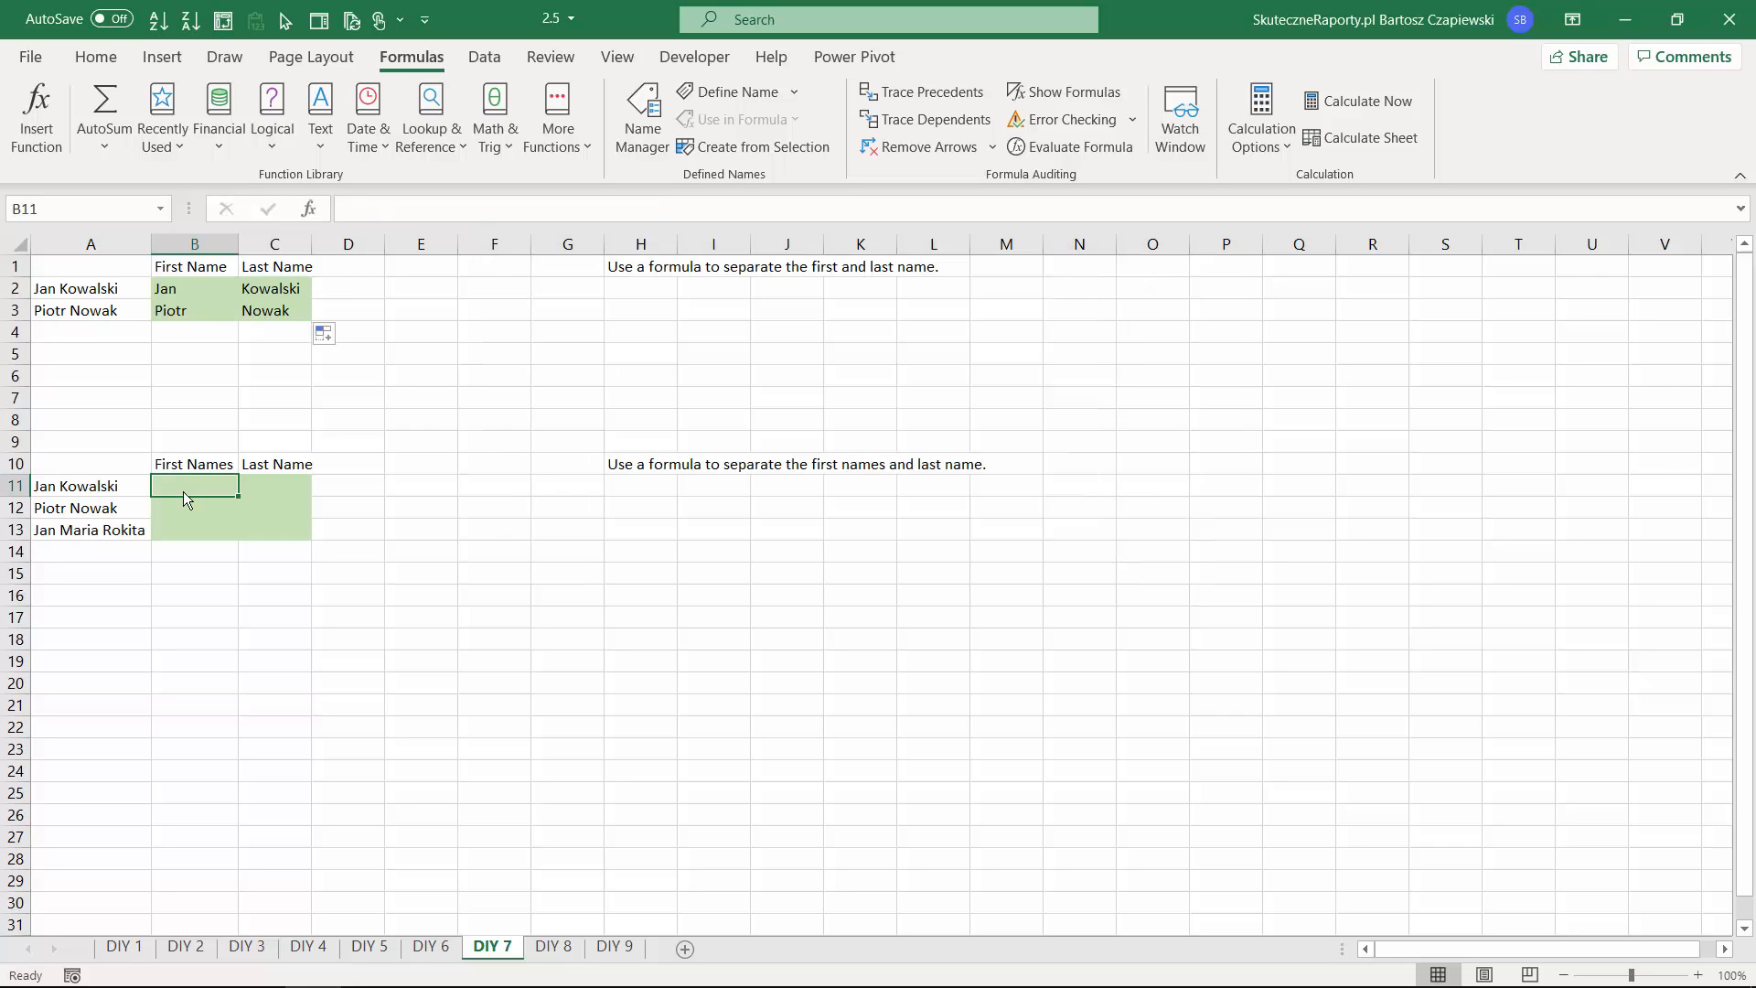
pyautogui.click(128, 530)
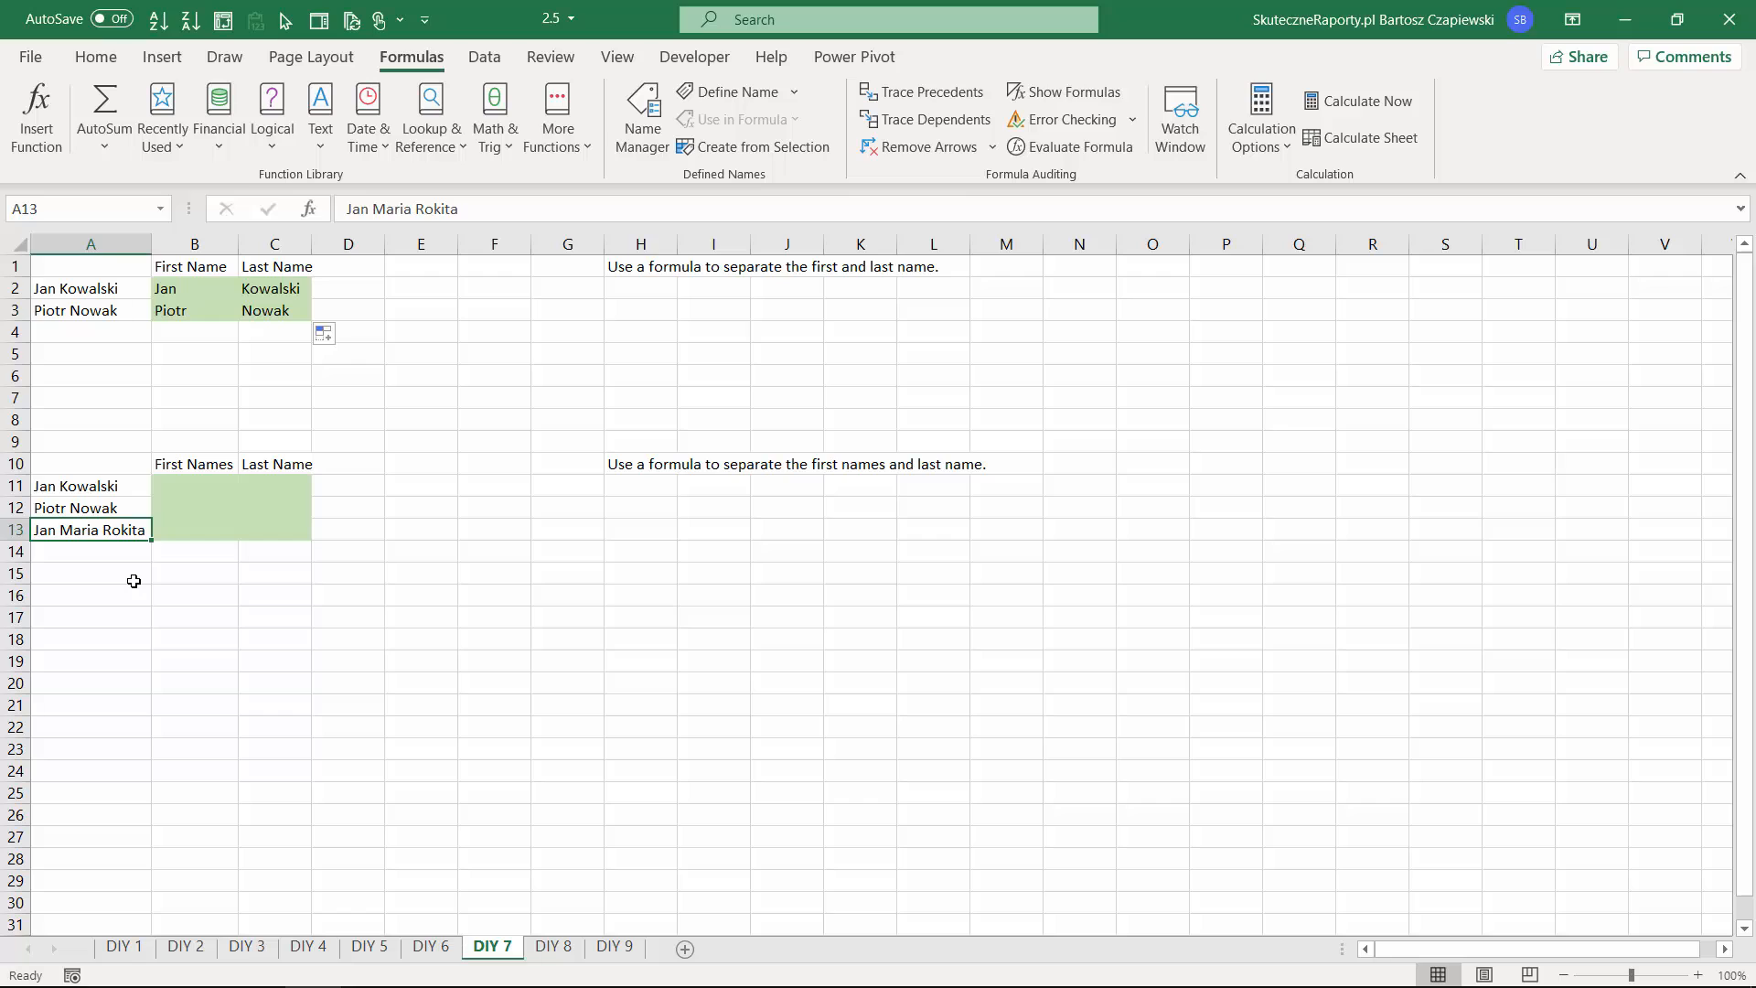
pyautogui.click(220, 489)
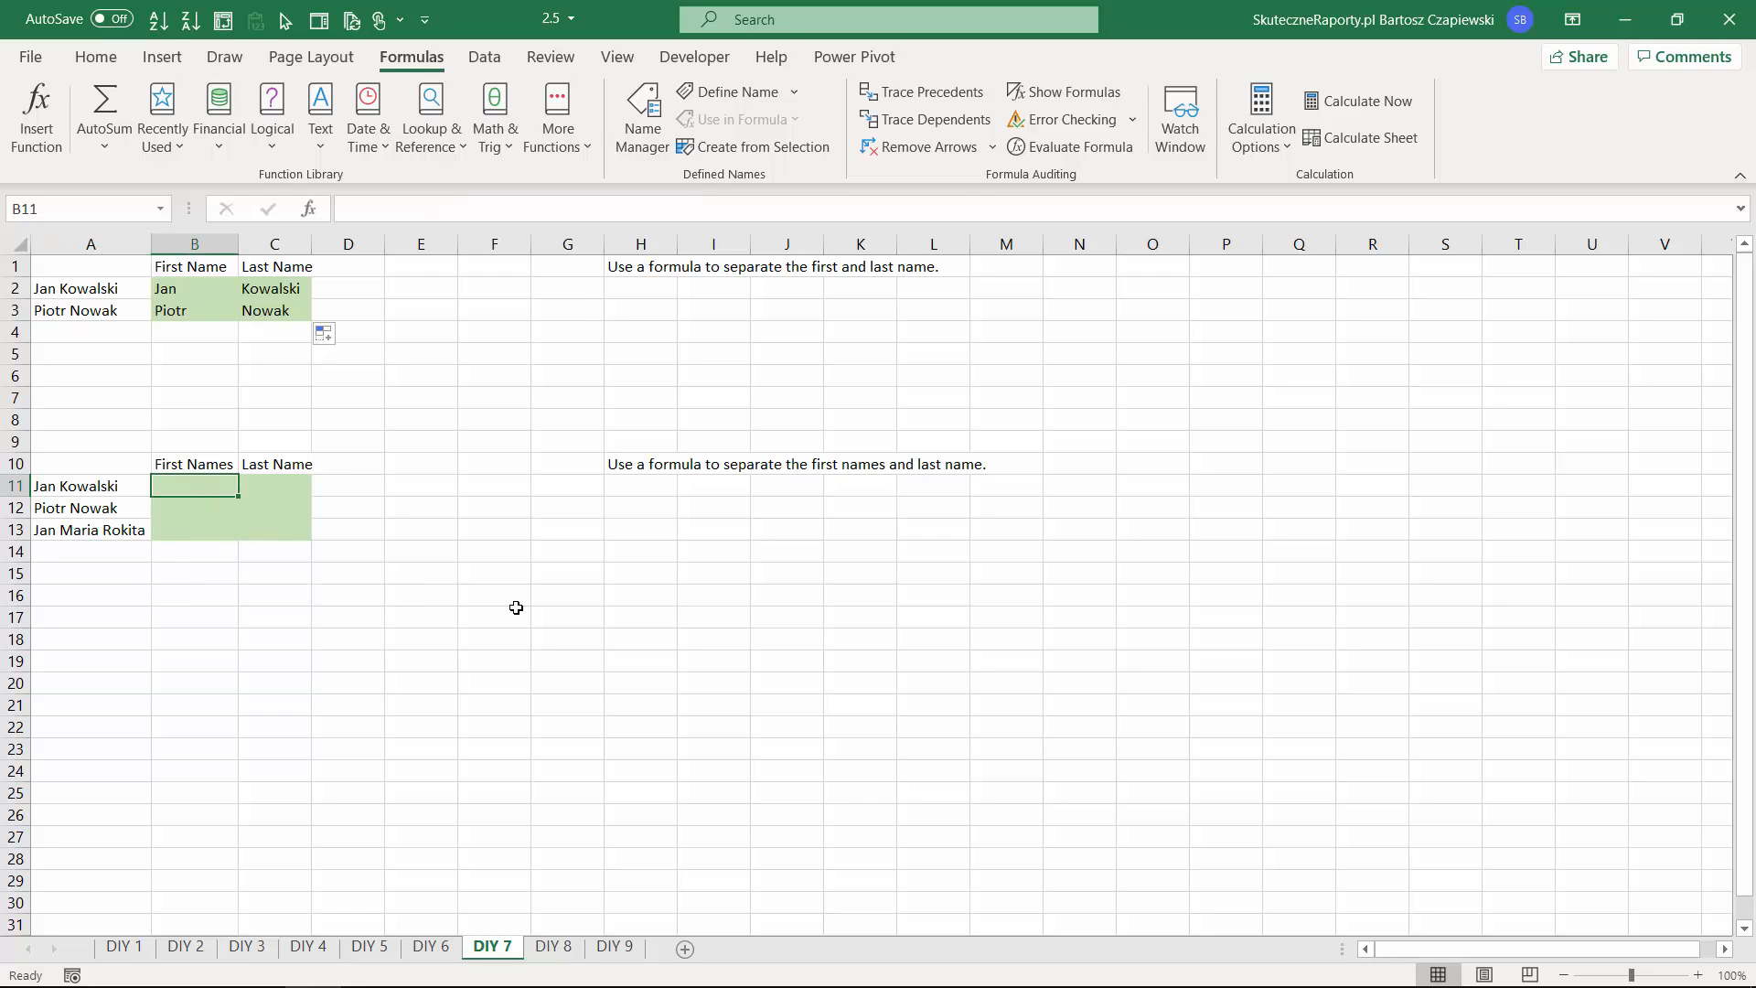
pyautogui.write('=find')
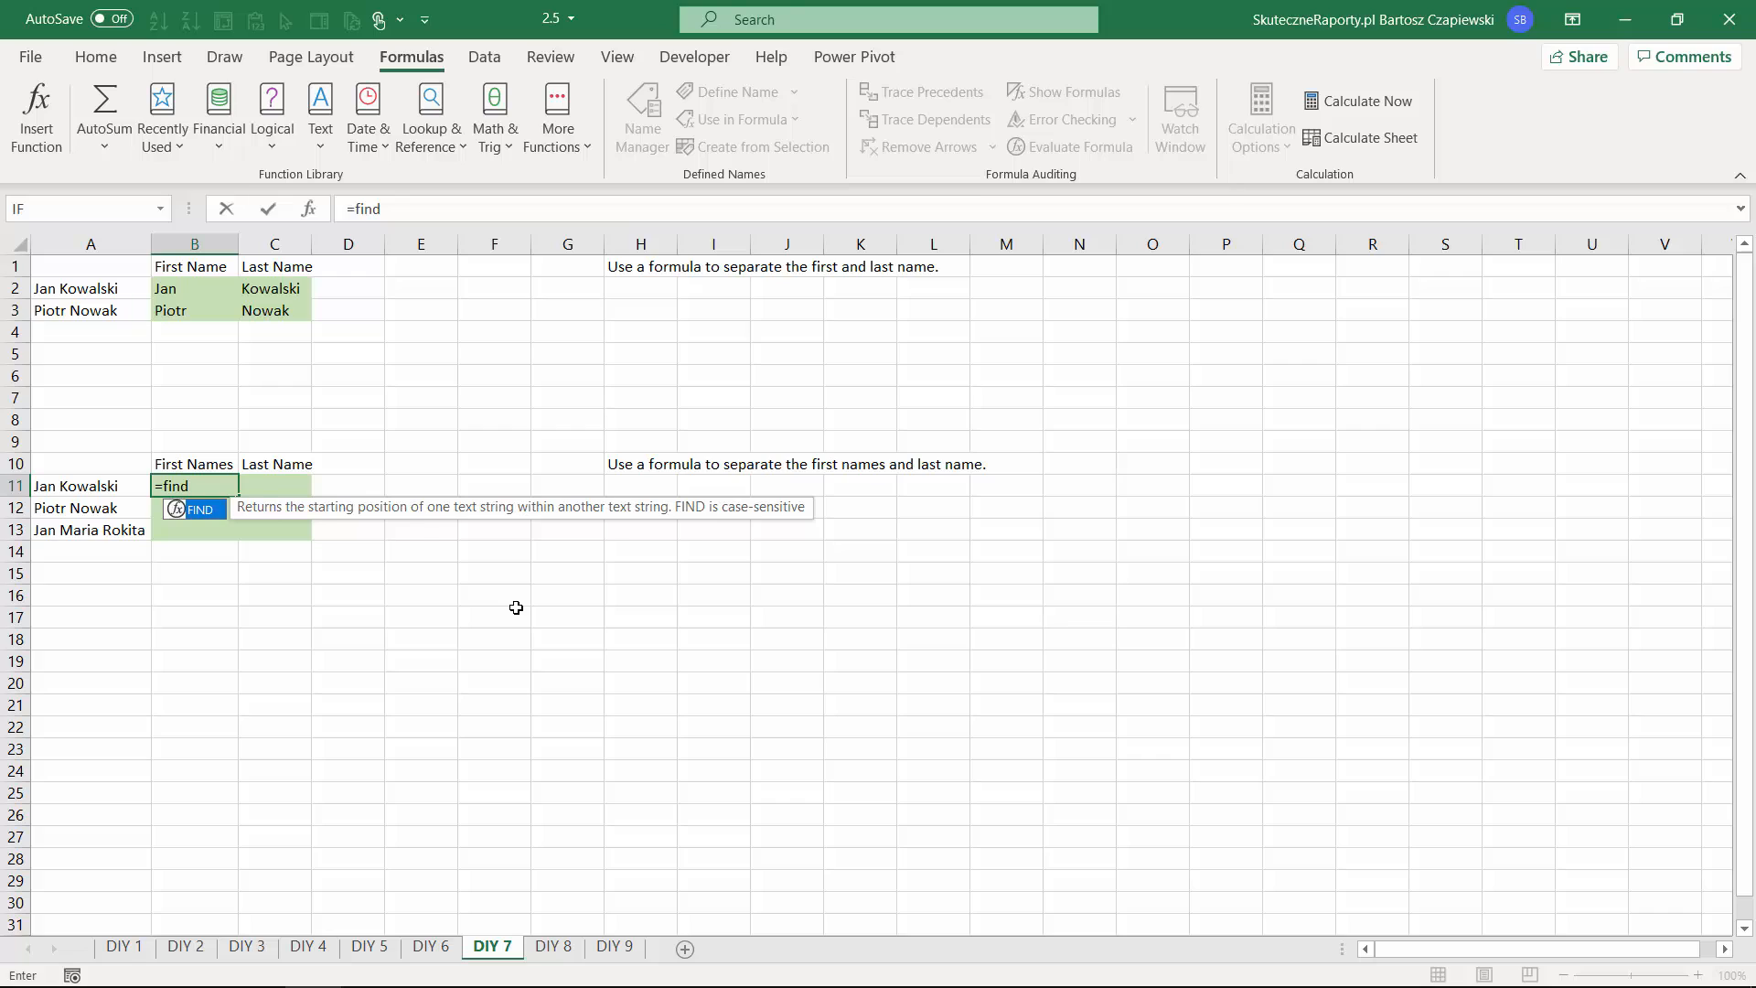
pyautogui.press('Tab')
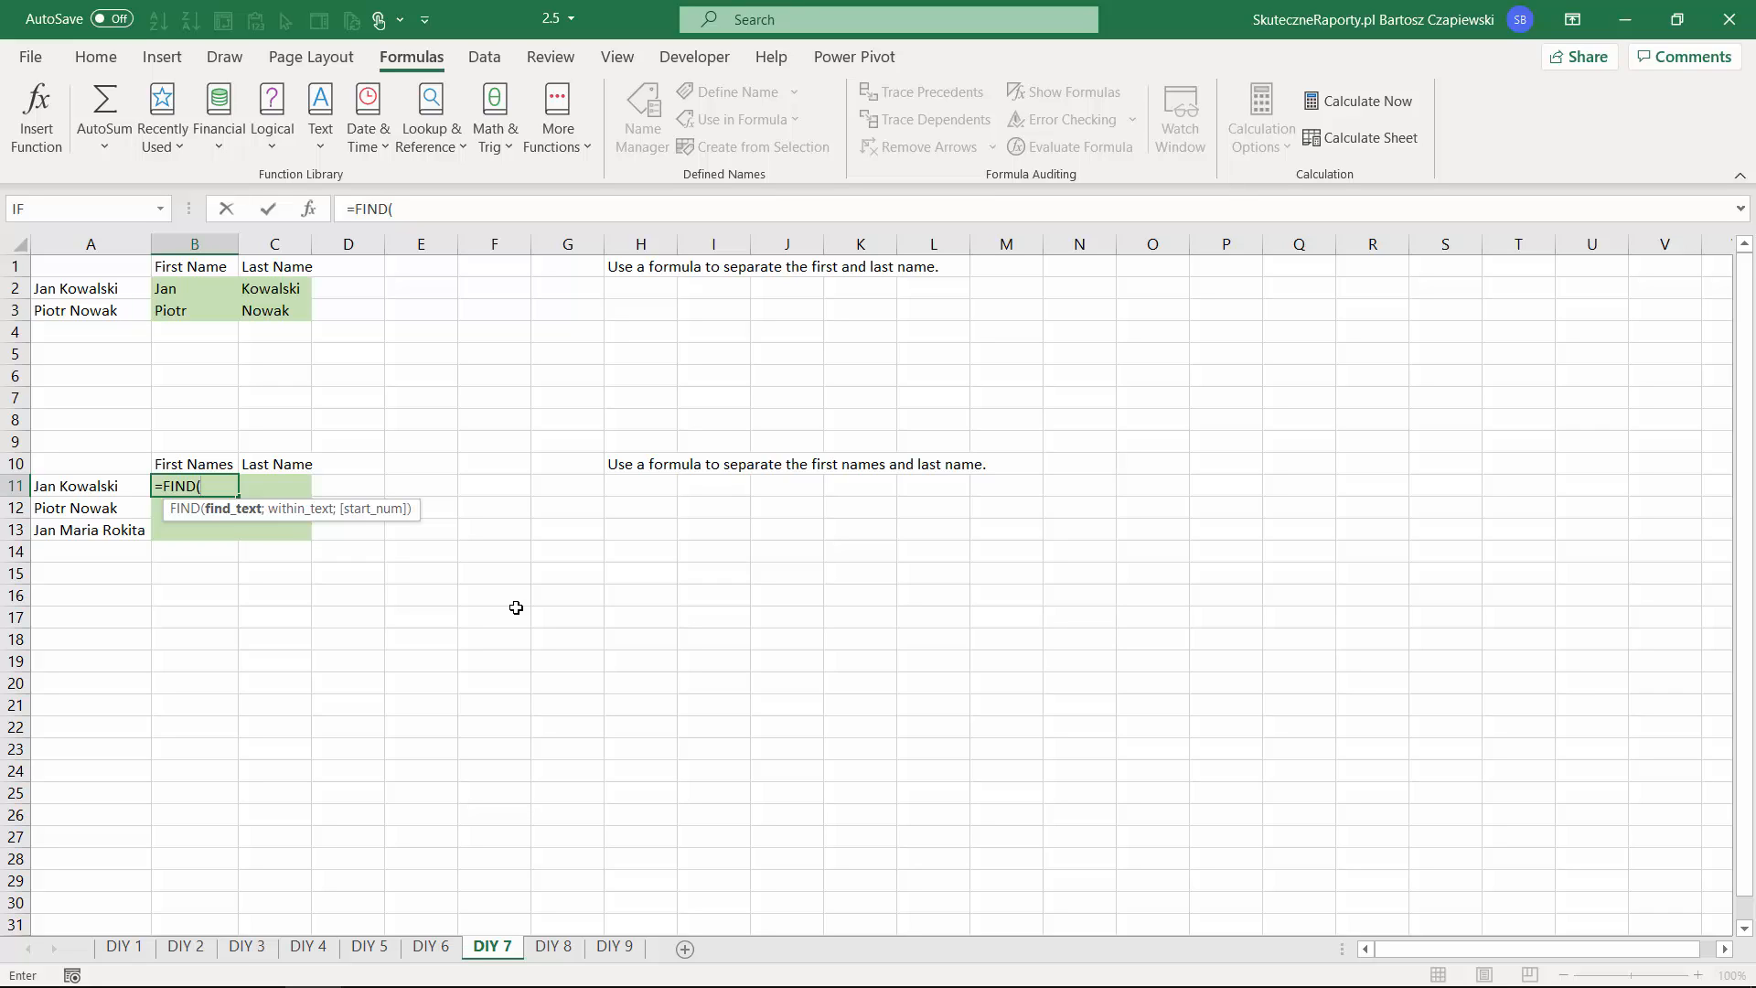
pyautogui.write('" ";')
pyautogui.press('Left')
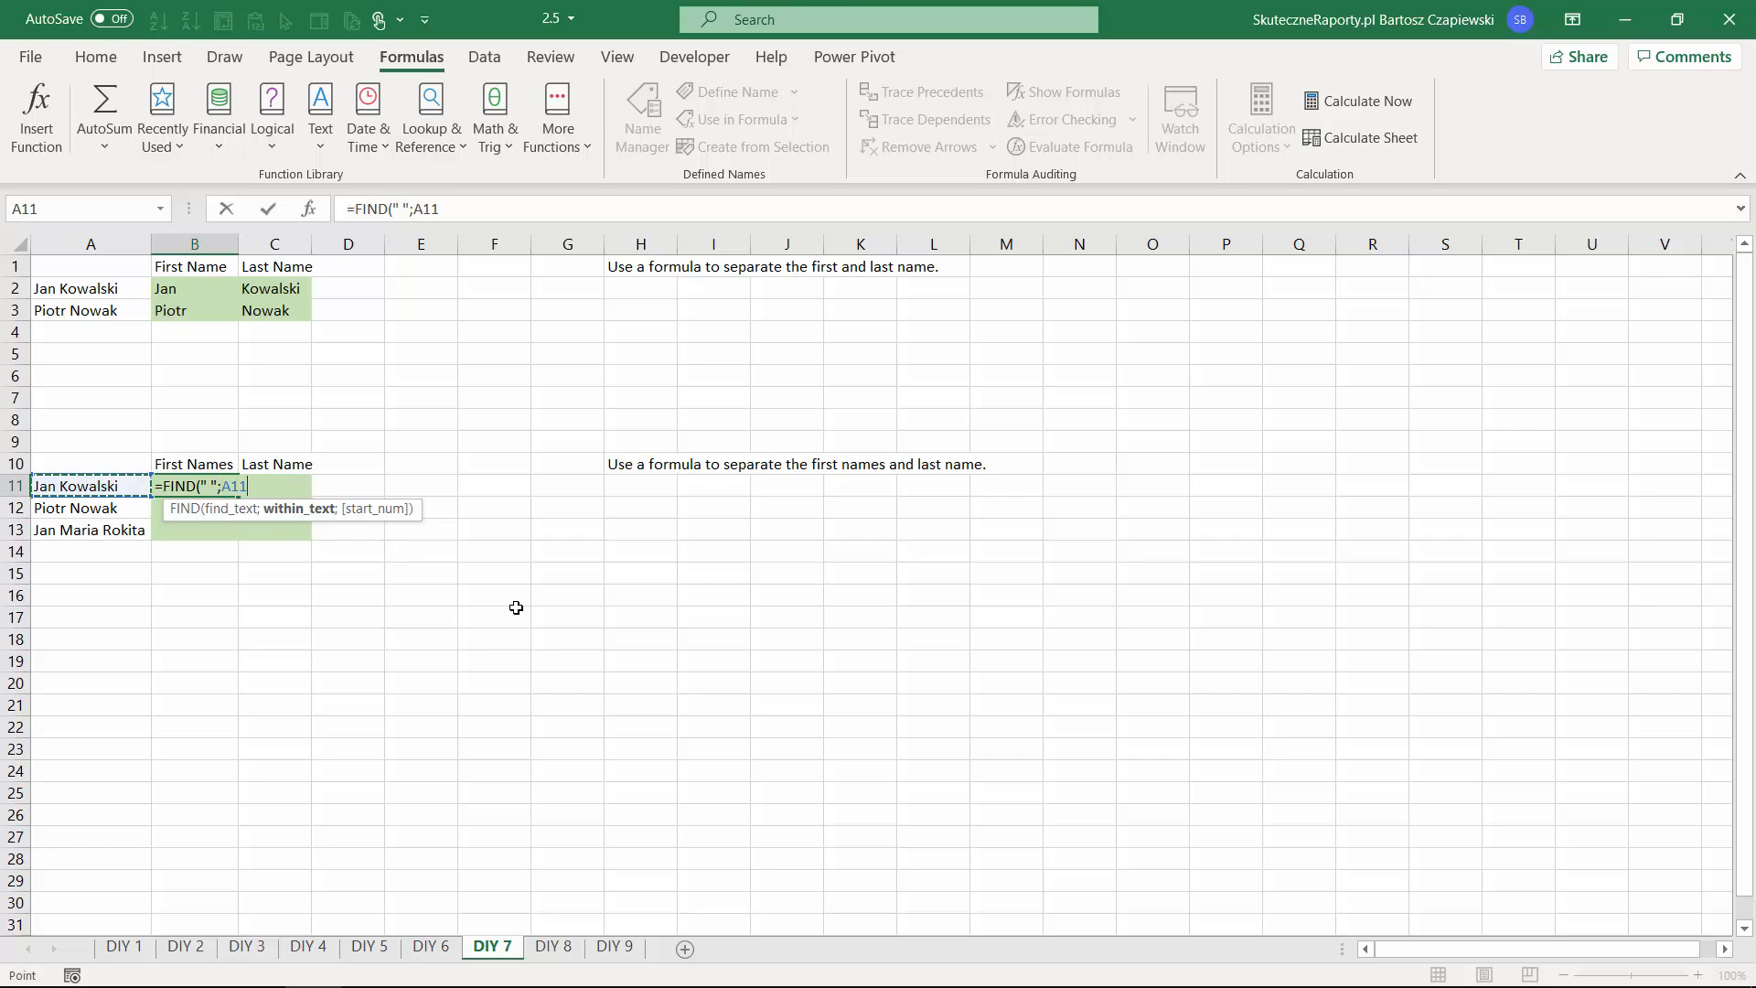
pyautogui.write(')')
pyautogui.press('Return')
pyautogui.click(224, 489)
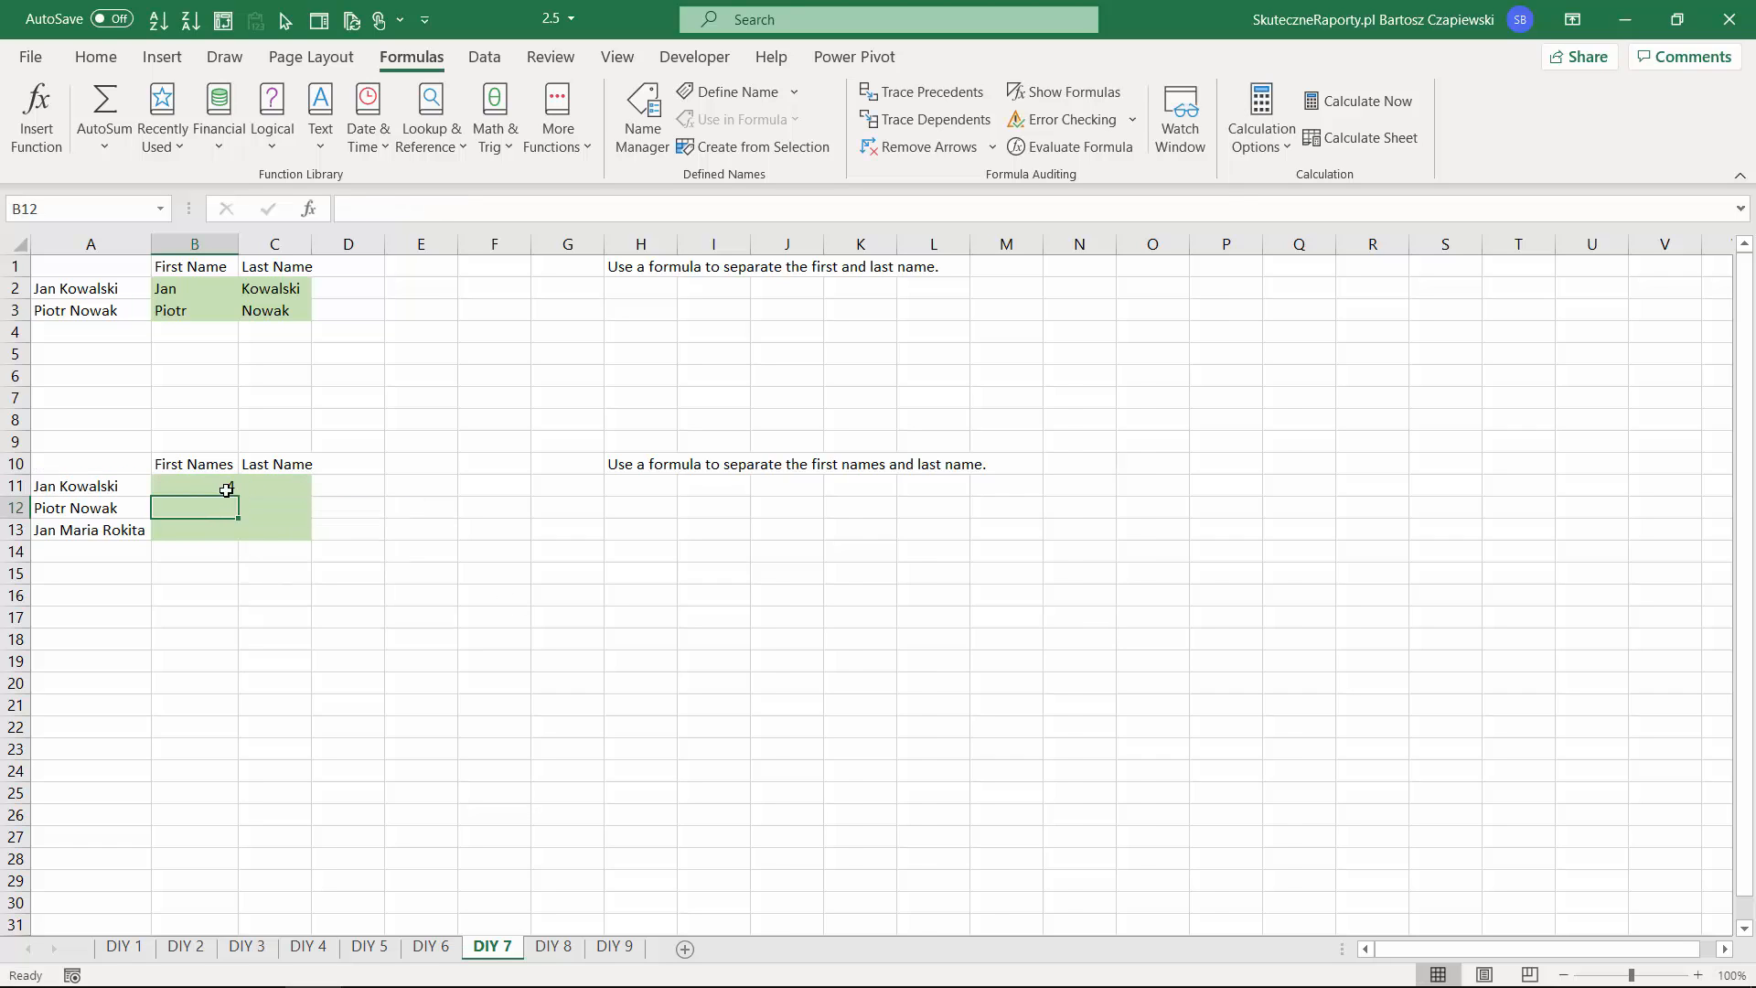
pyautogui.doubleClick(238, 497)
# Enter =FIND(" ";A11;B11+1) in C11 to locate the second space and fill the formula down to C13.
pyautogui.click(273, 487)
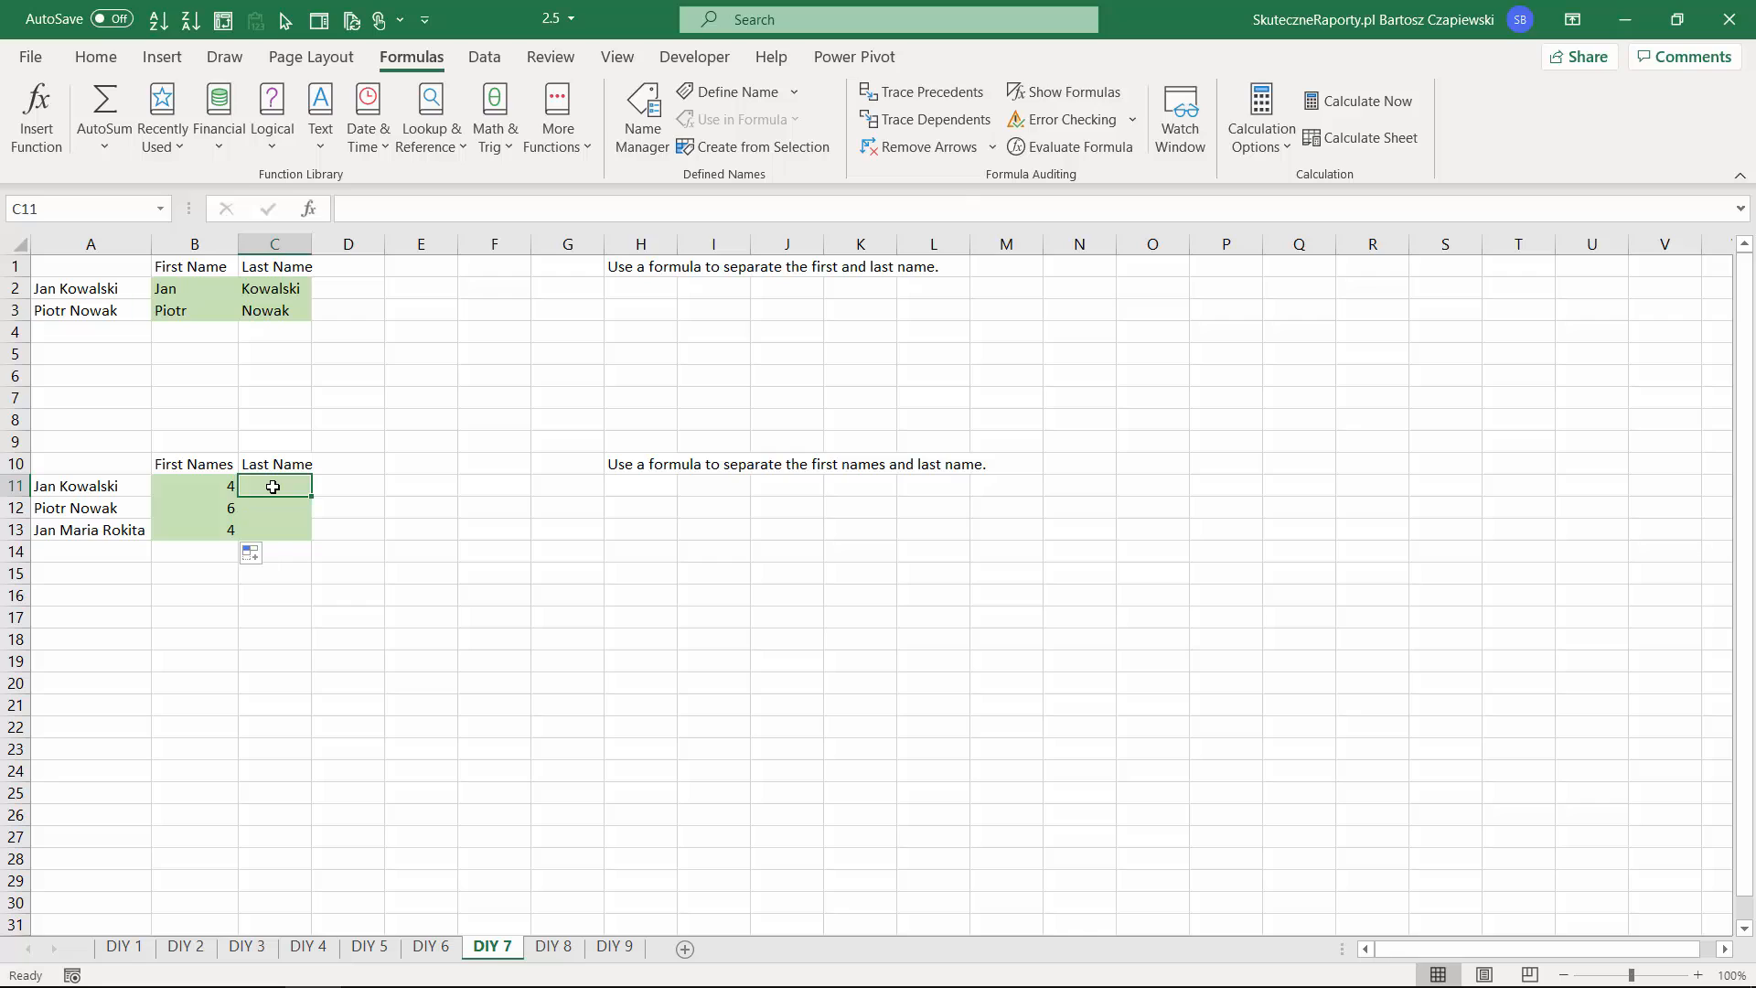
pyautogui.write('=FIND(')
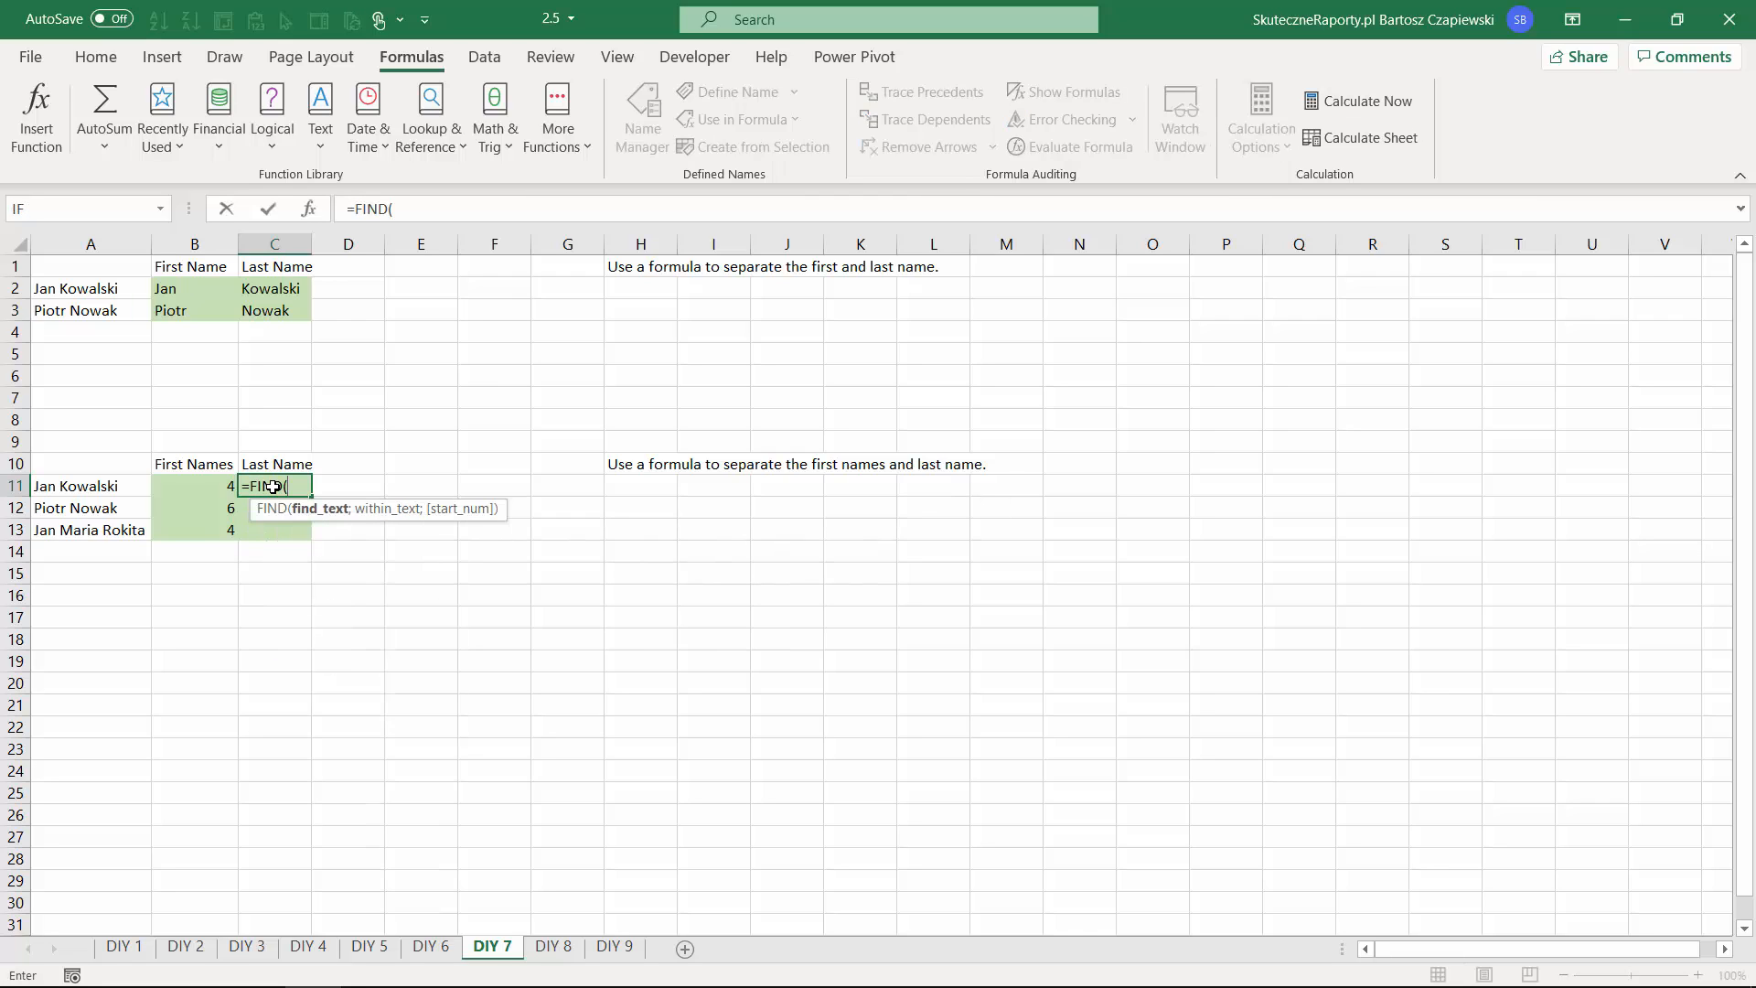
pyautogui.write('" ";')
pyautogui.click(100, 485)
pyautogui.write(';')
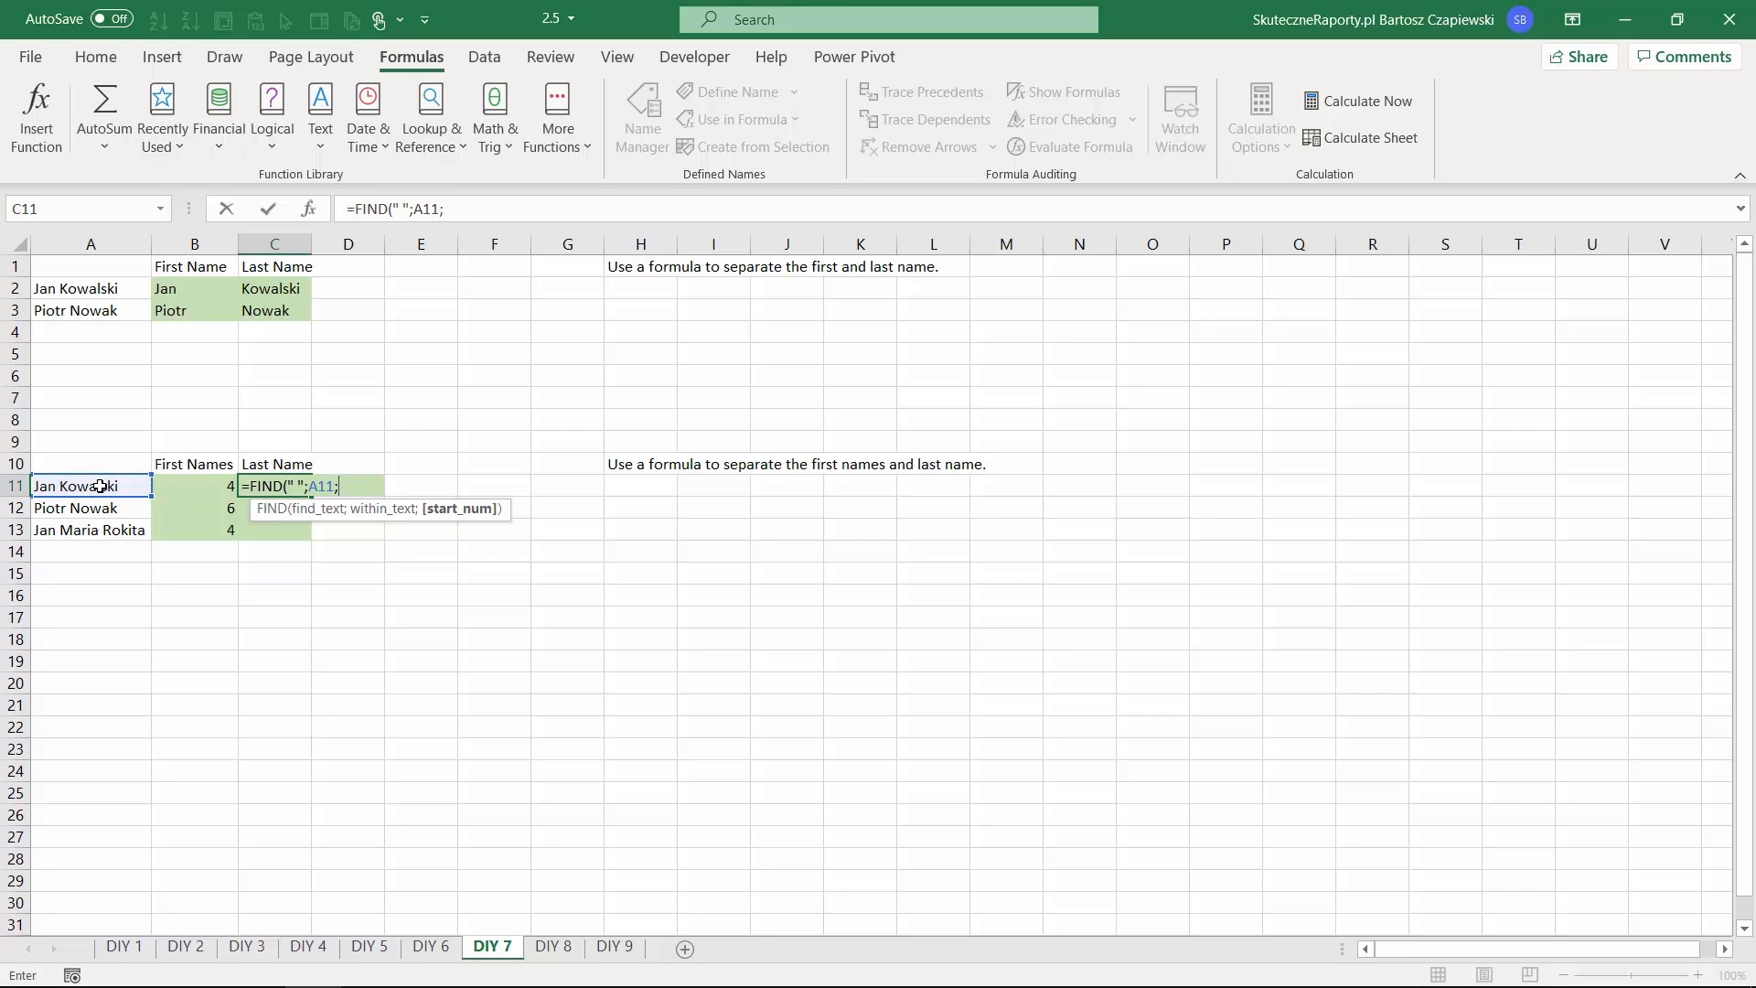
pyautogui.press('Left')
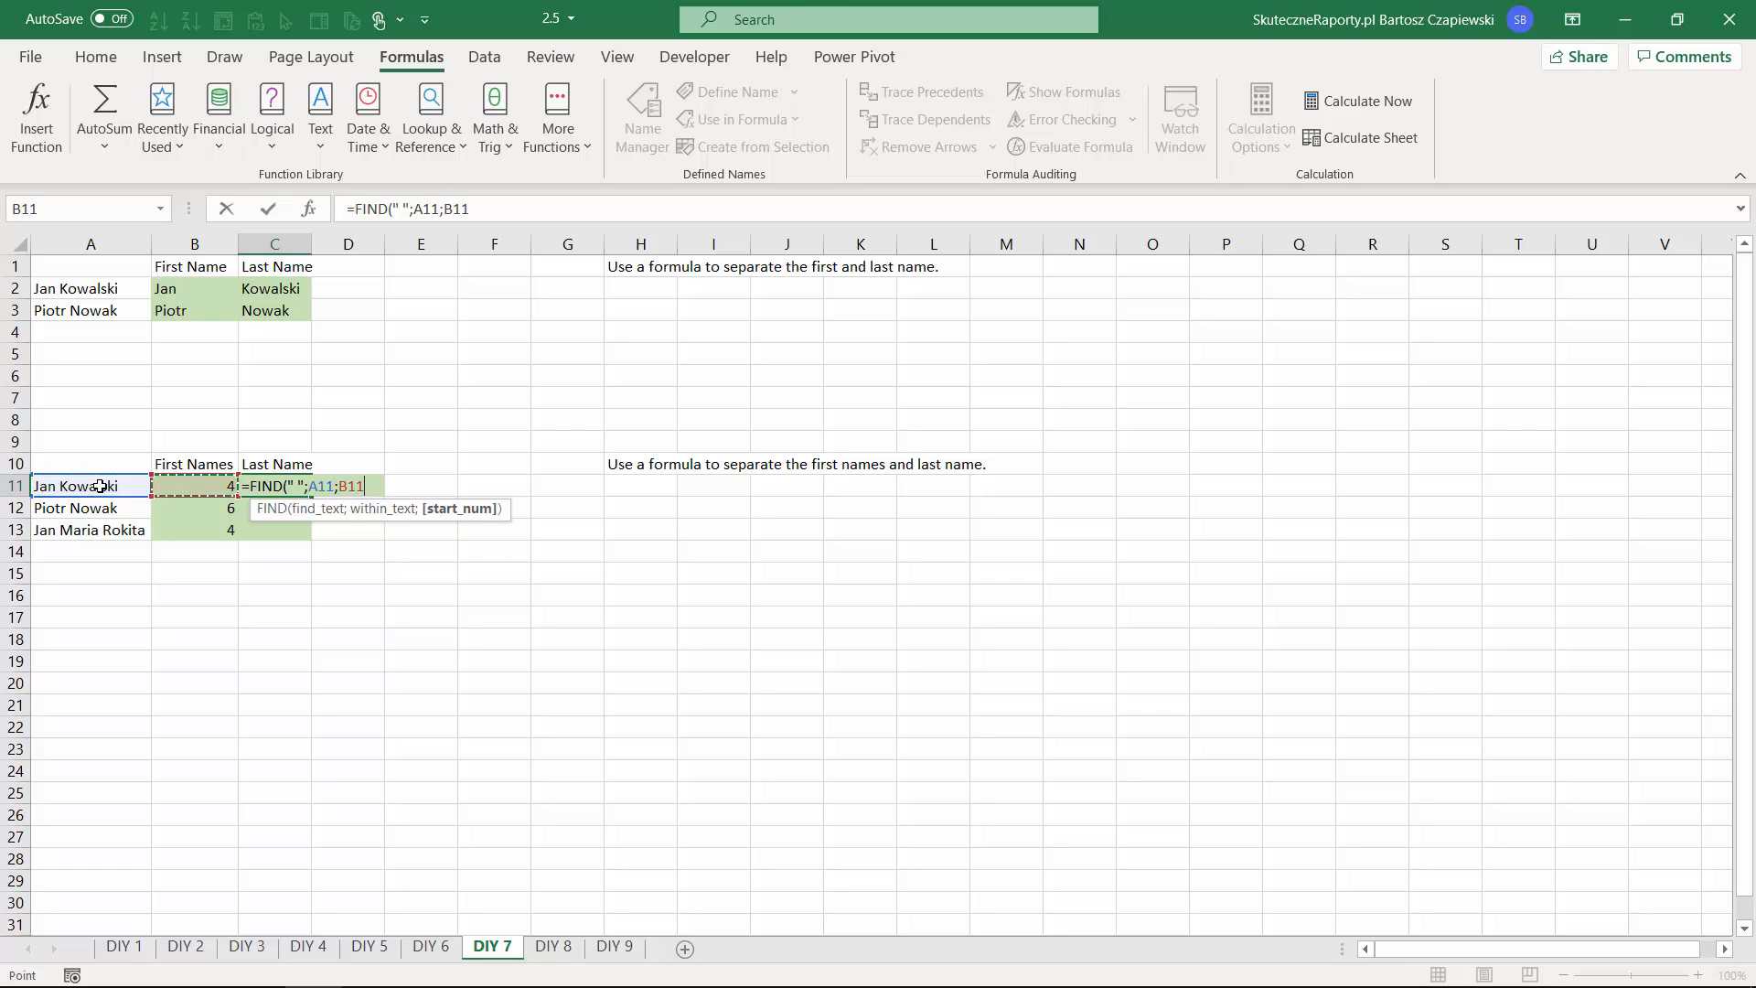
pyautogui.click(472, 208)
pyautogui.write('+1')
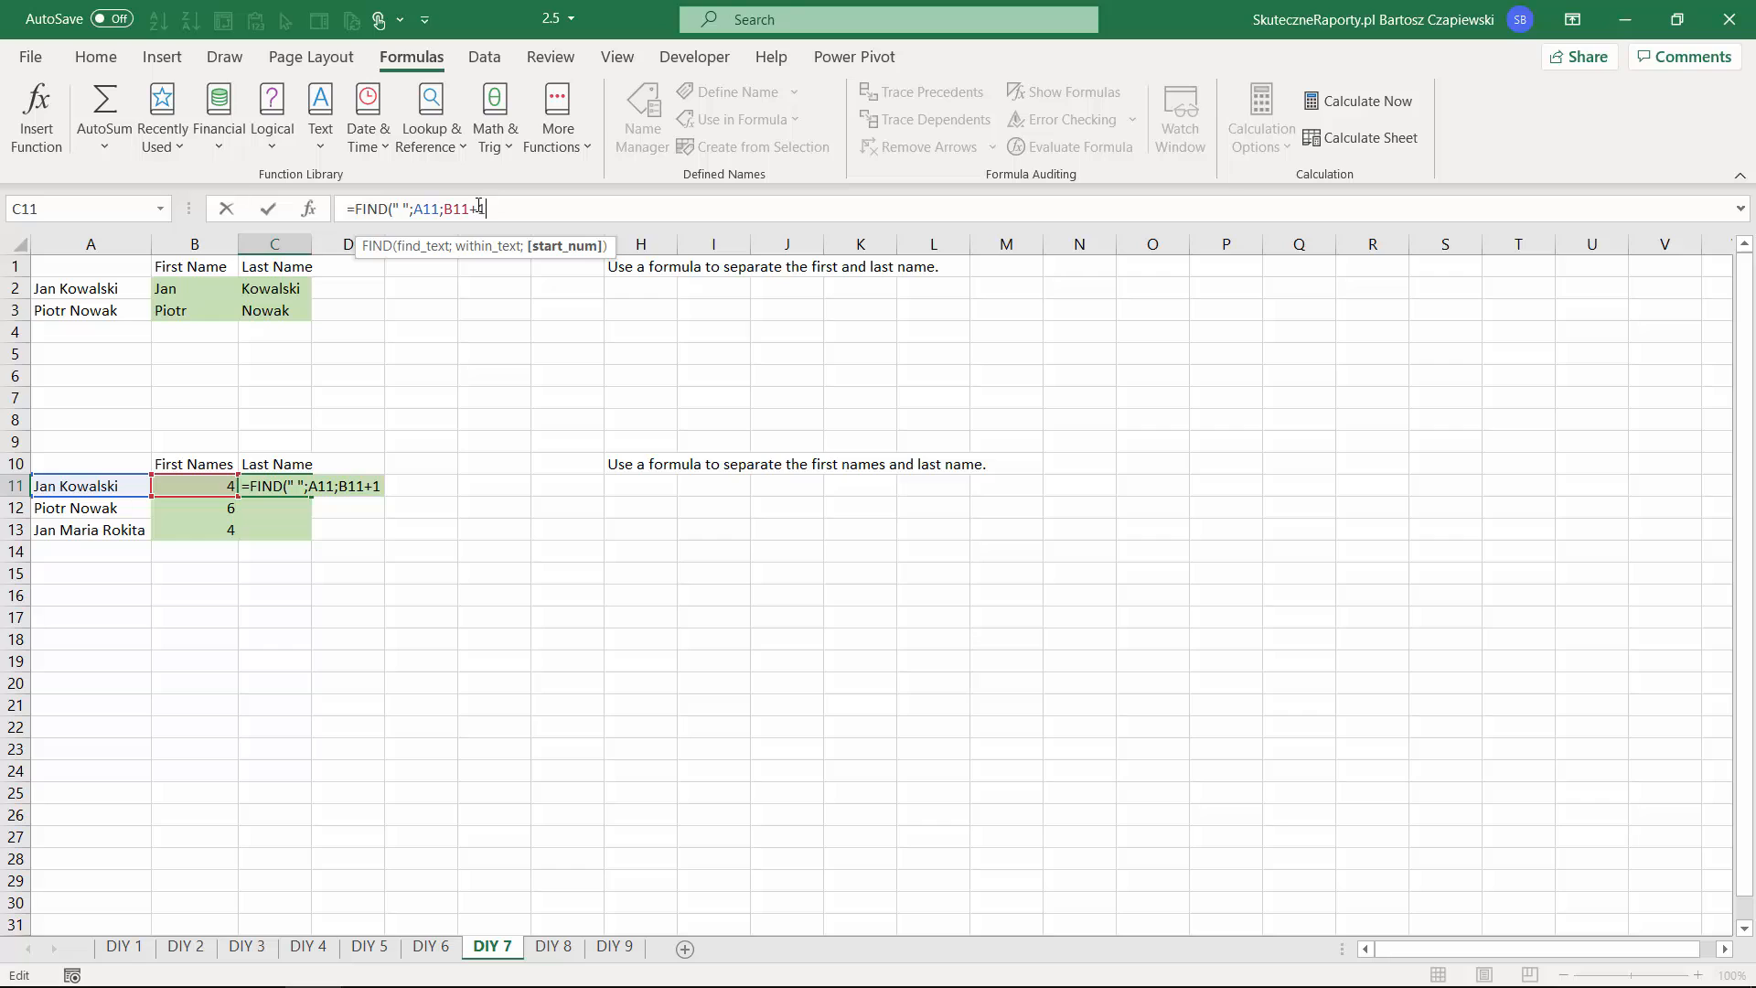
pyautogui.hotkey('ctrl', 'Return')
pyautogui.doubleClick(312, 497)
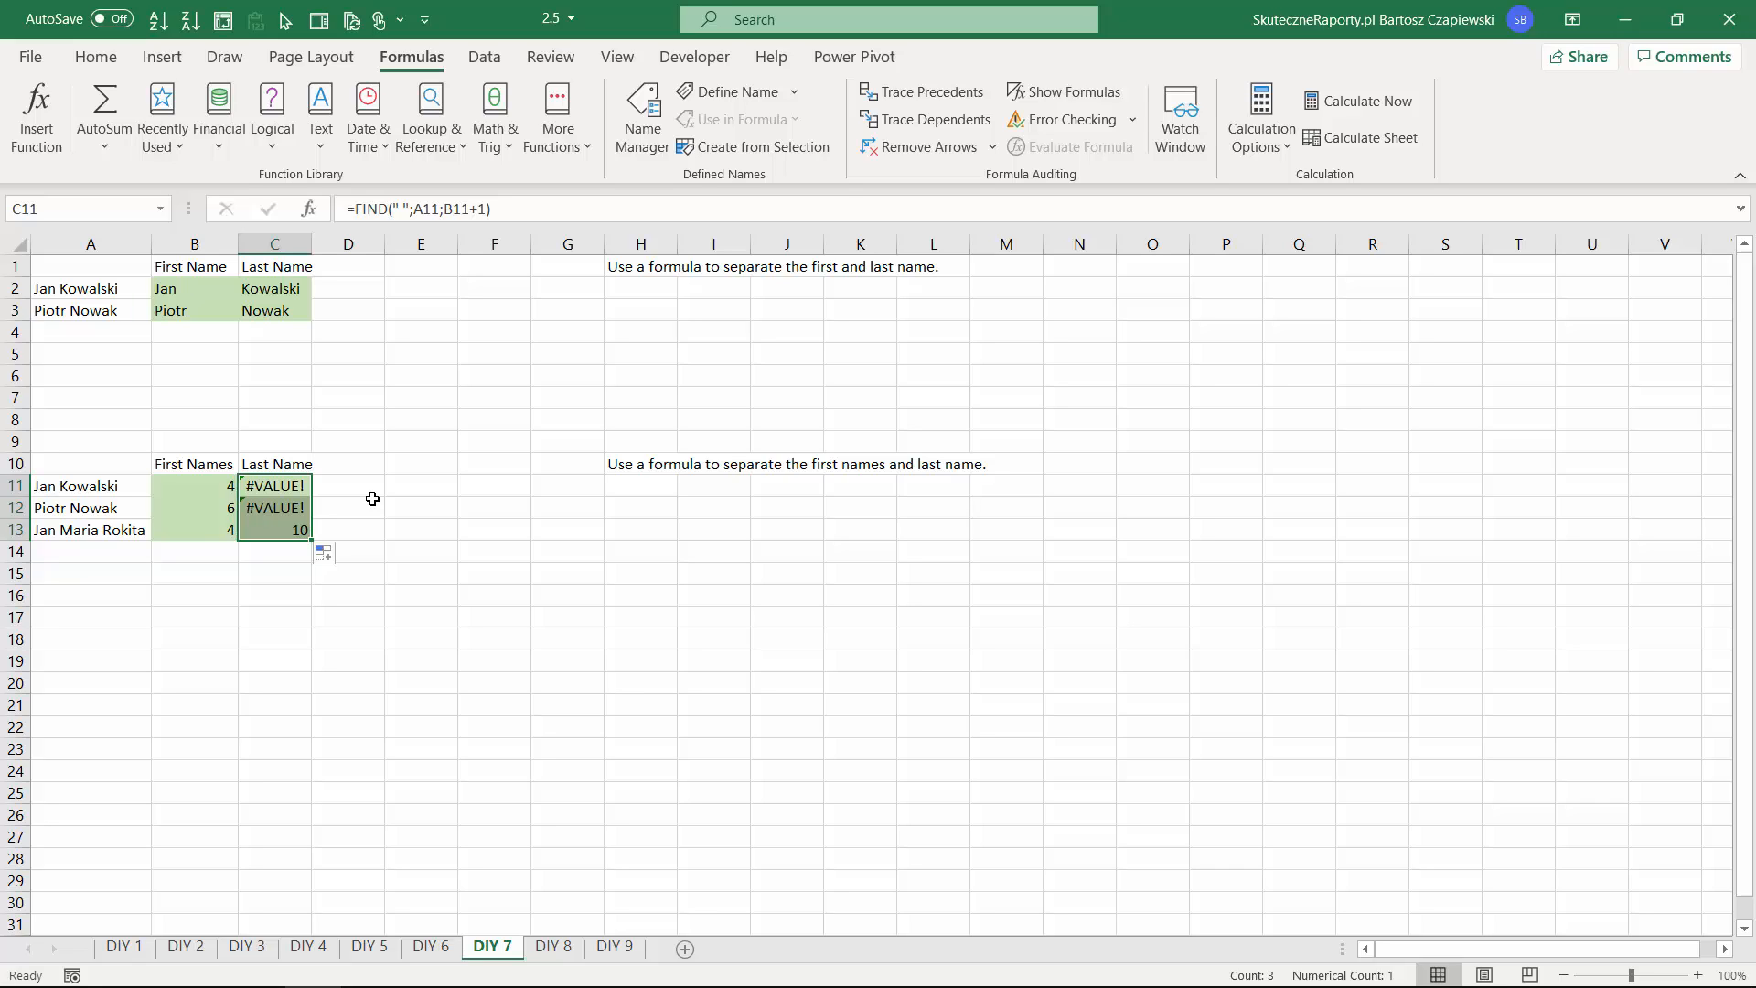
# Review the second-space formulas and their results in C11:C13.
pyautogui.click(372, 498)
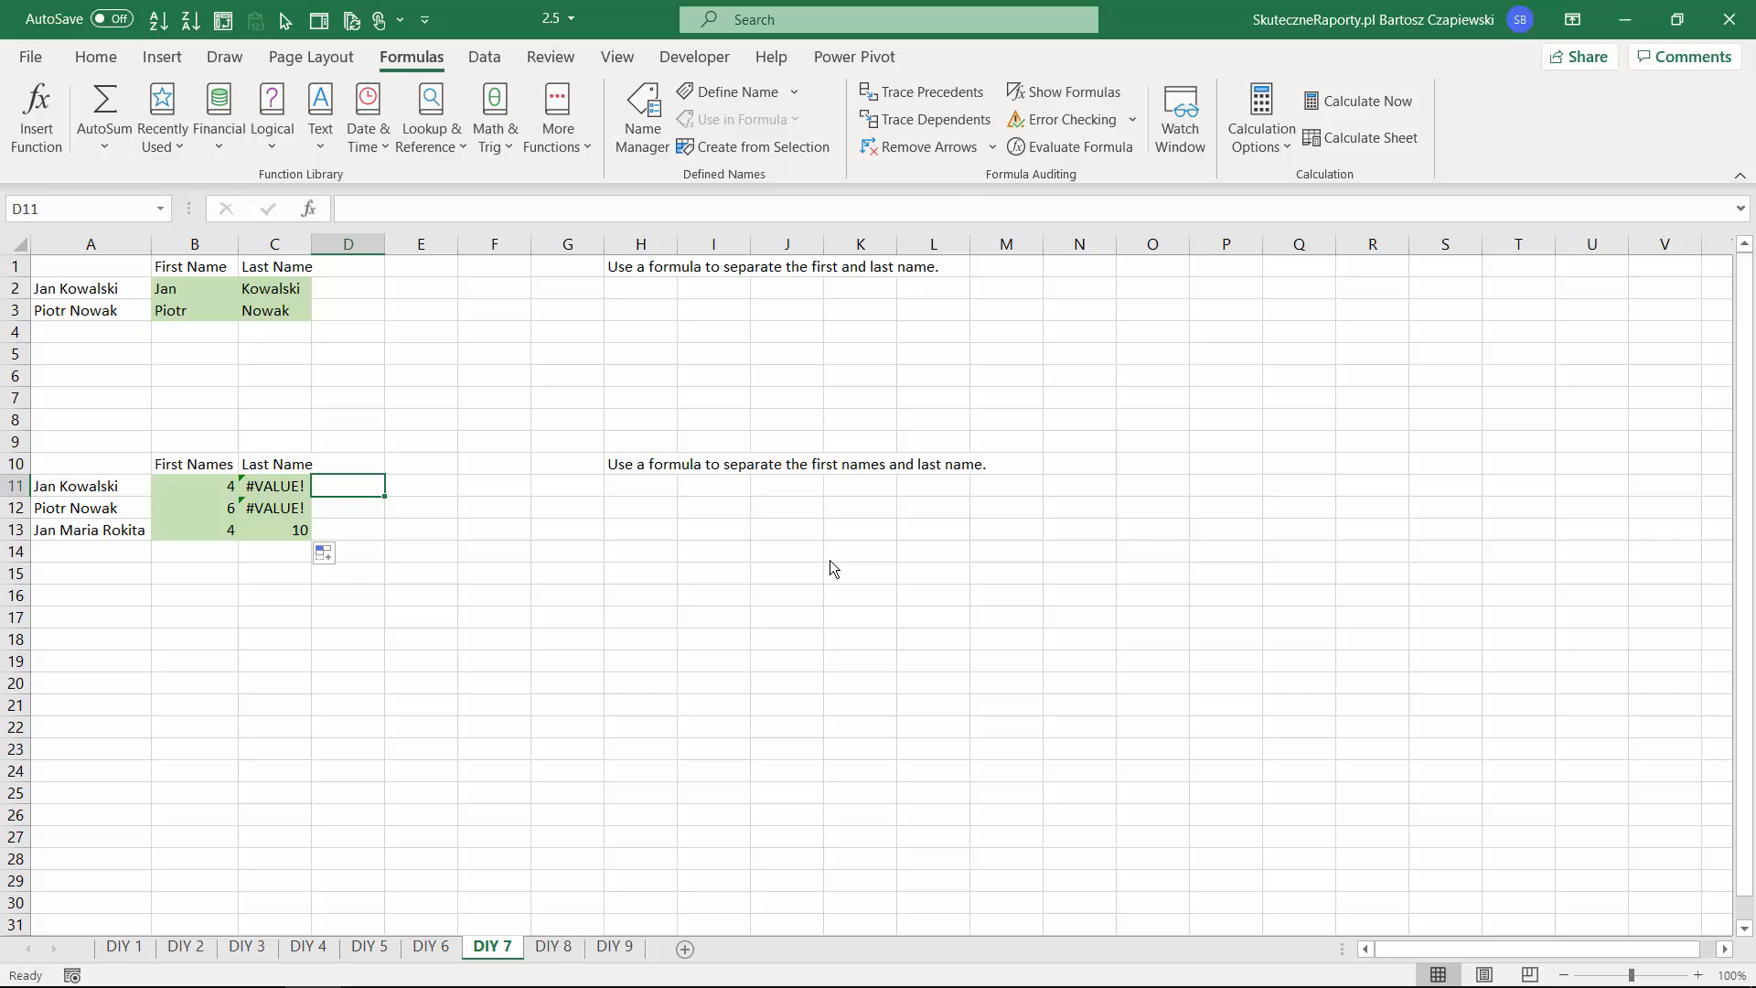
pyautogui.press('Left')
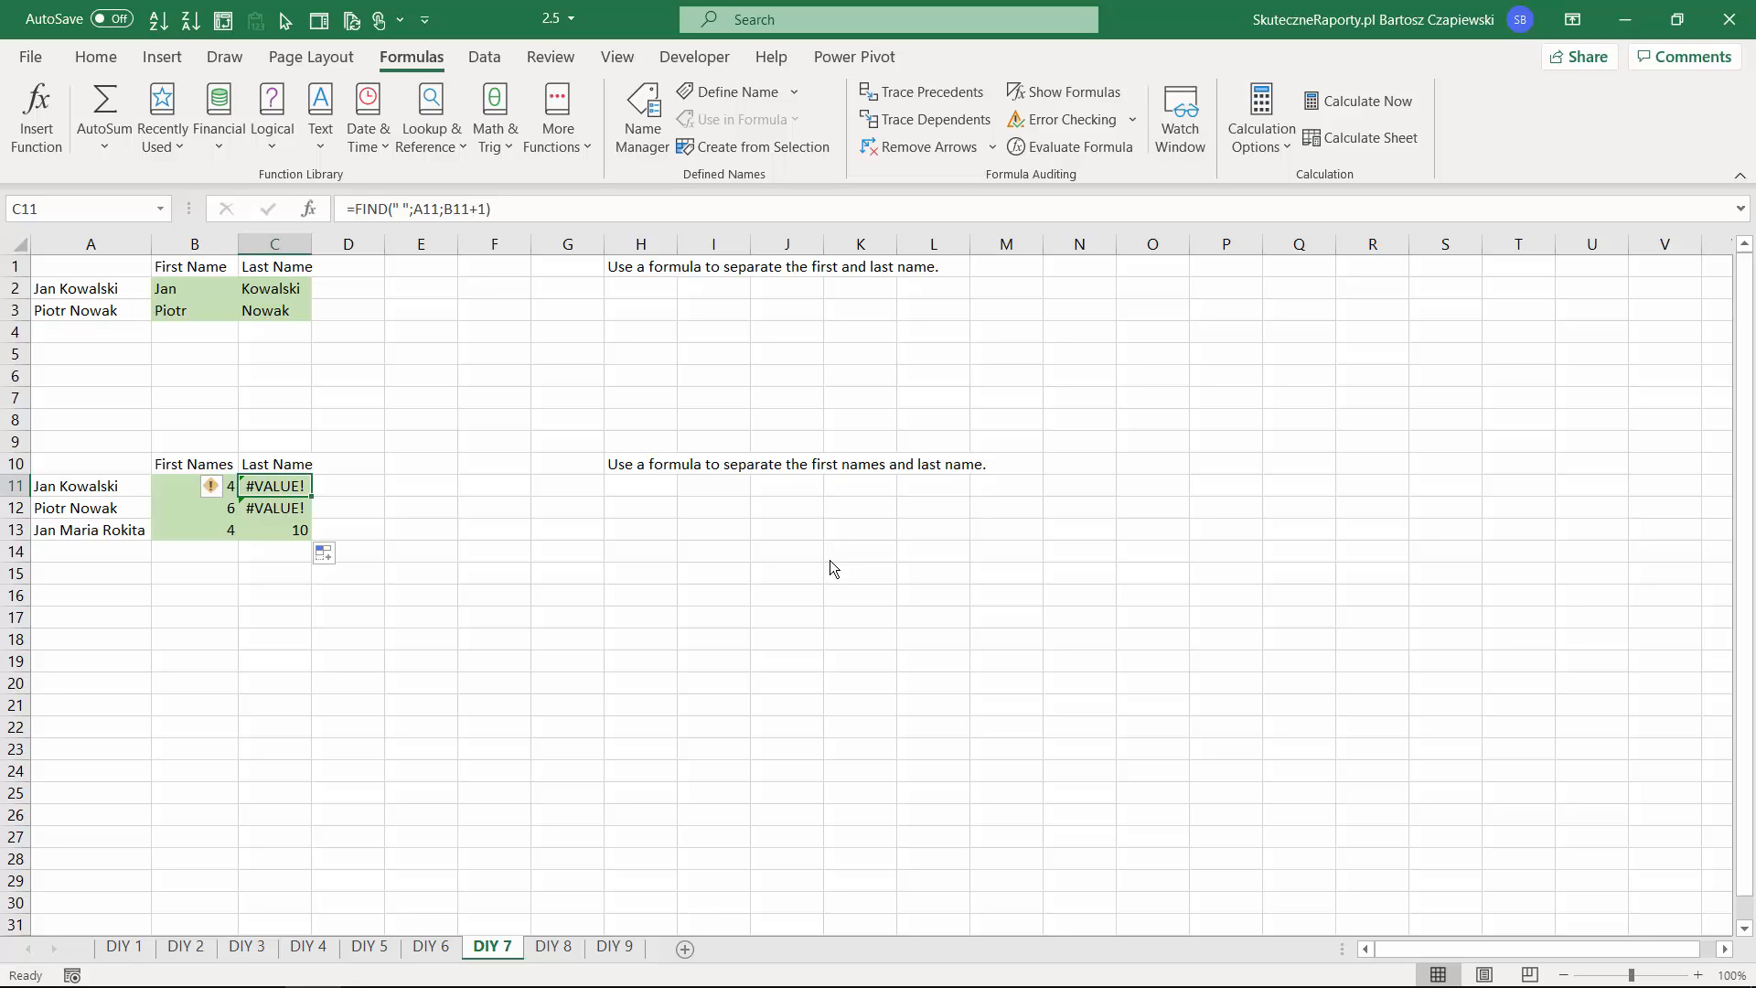
pyautogui.press('Down')
pyautogui.press('Down')
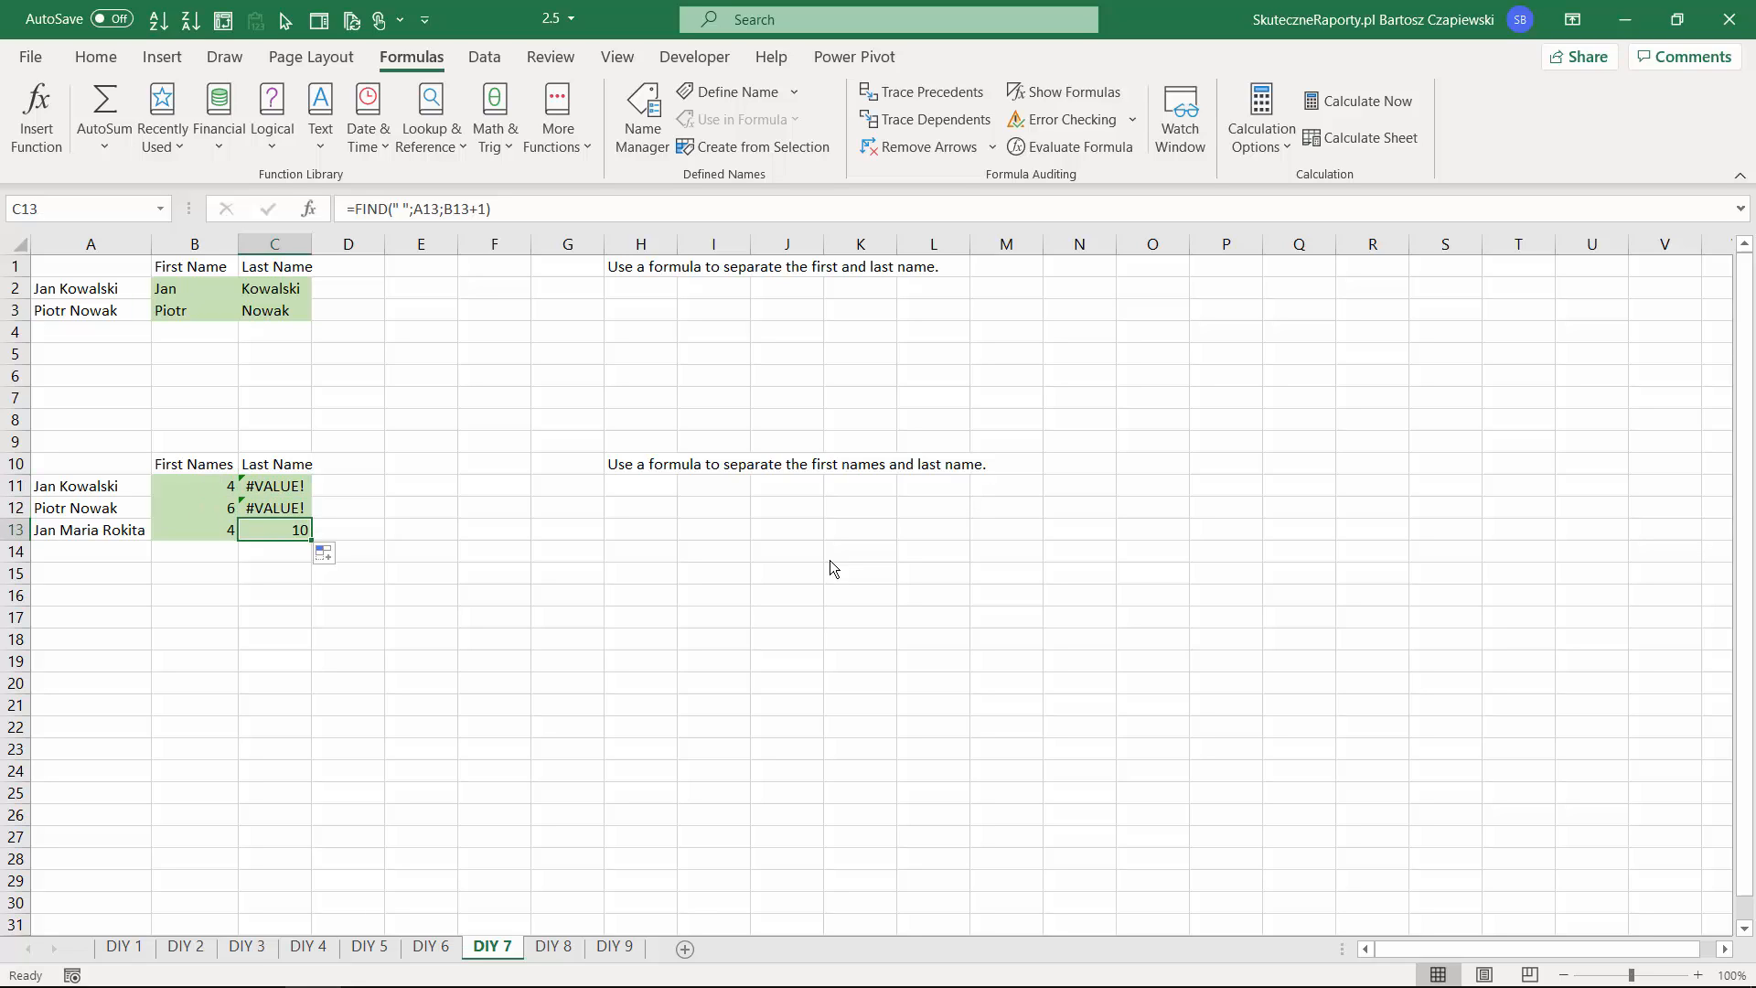
pyautogui.press('Up')
pyautogui.press('Up')
pyautogui.press('Right')
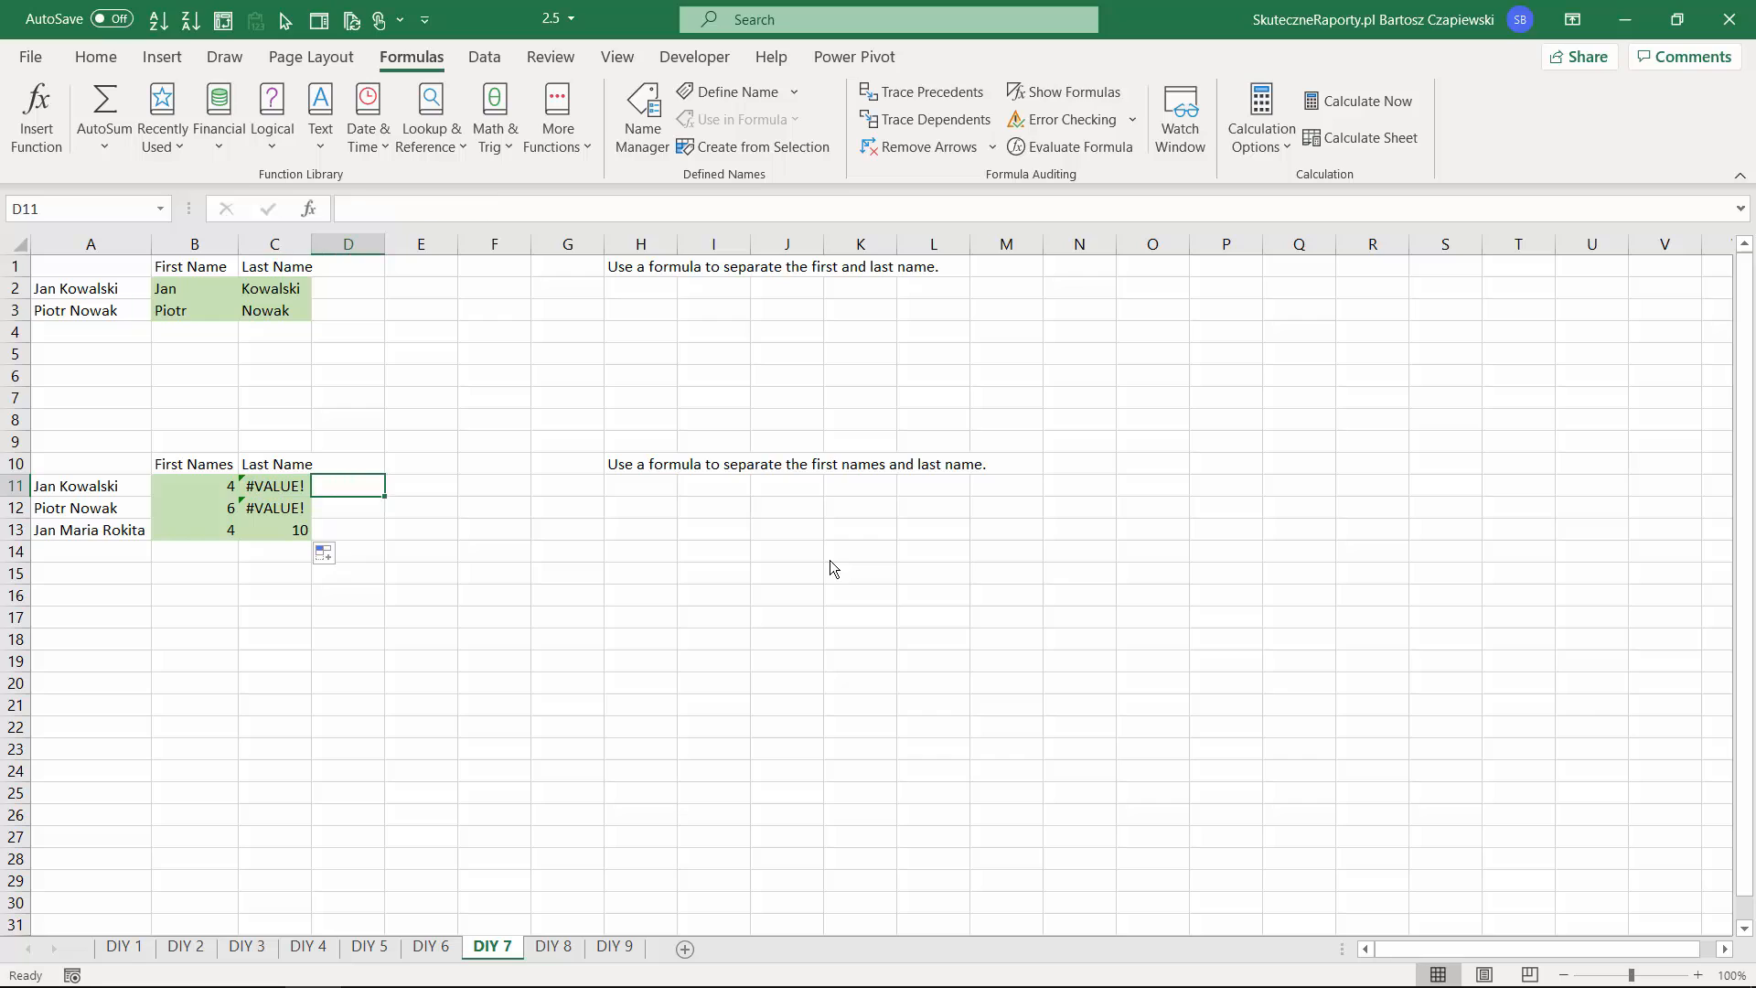
# Begin an IF formula in D11 with ISERROR(C11) as its logical test.
pyautogui.write('=if')
pyautogui.press('Tab')
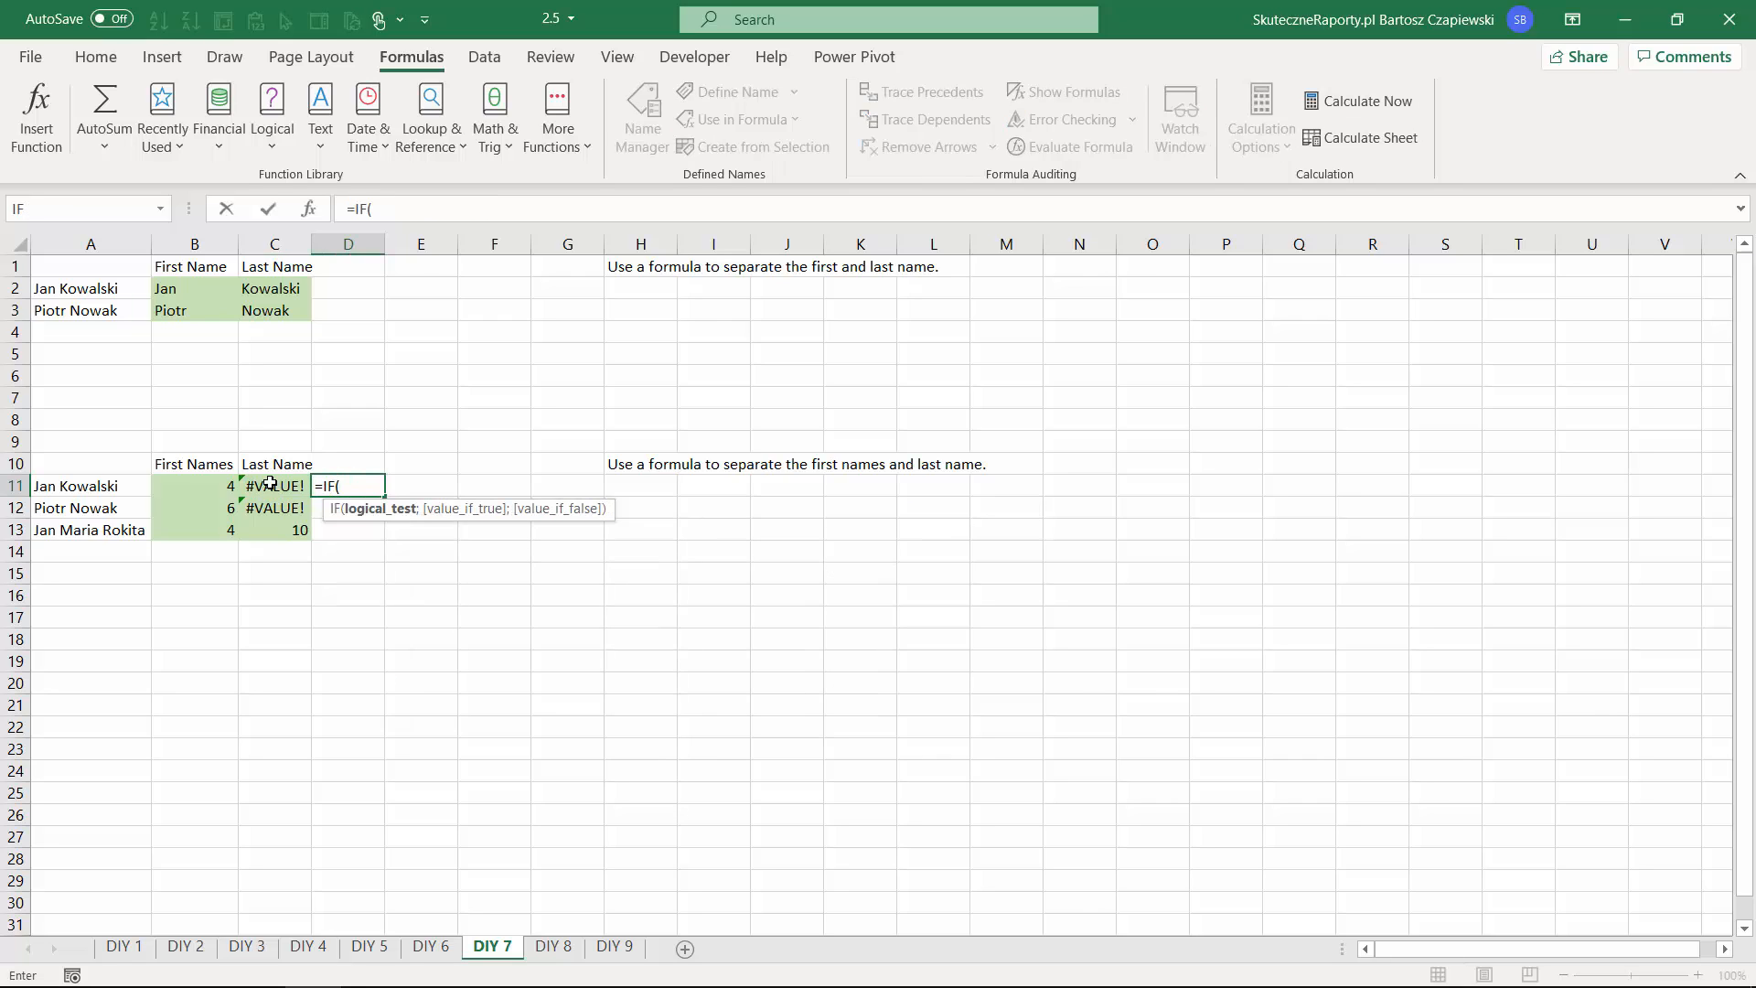
pyautogui.write('is')
pyautogui.press('Down')
pyautogui.press('Down')
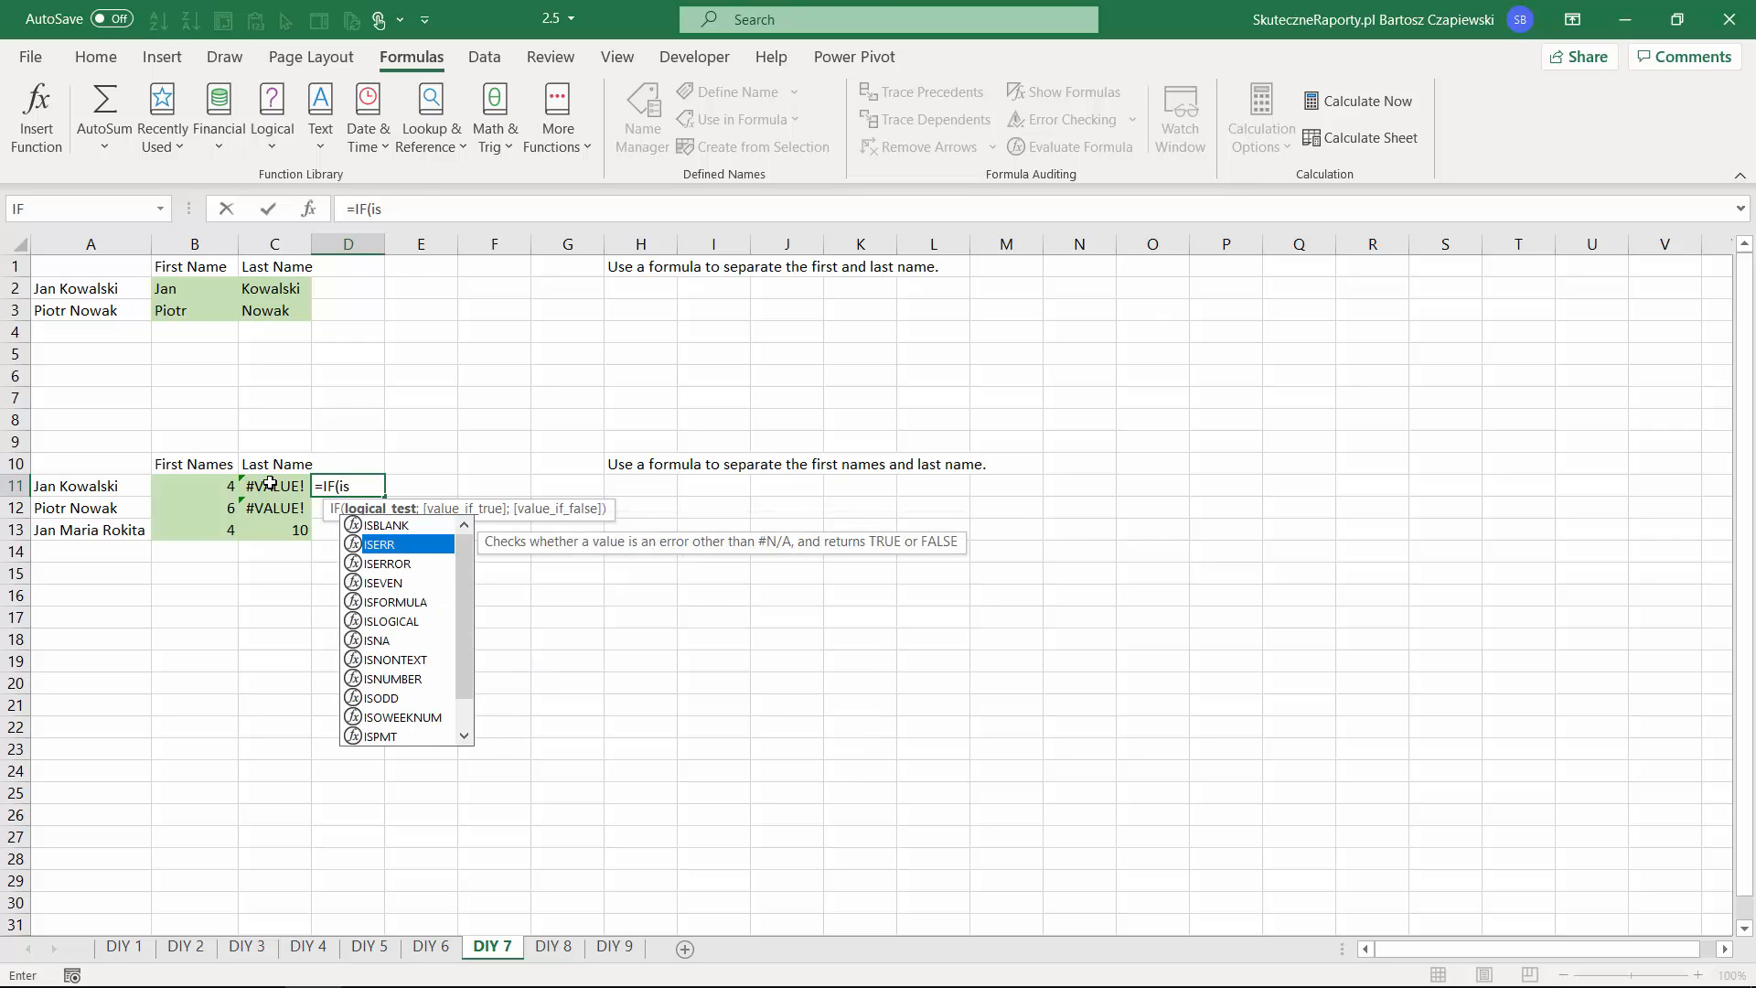
pyautogui.press('Tab')
pyautogui.click(271, 483)
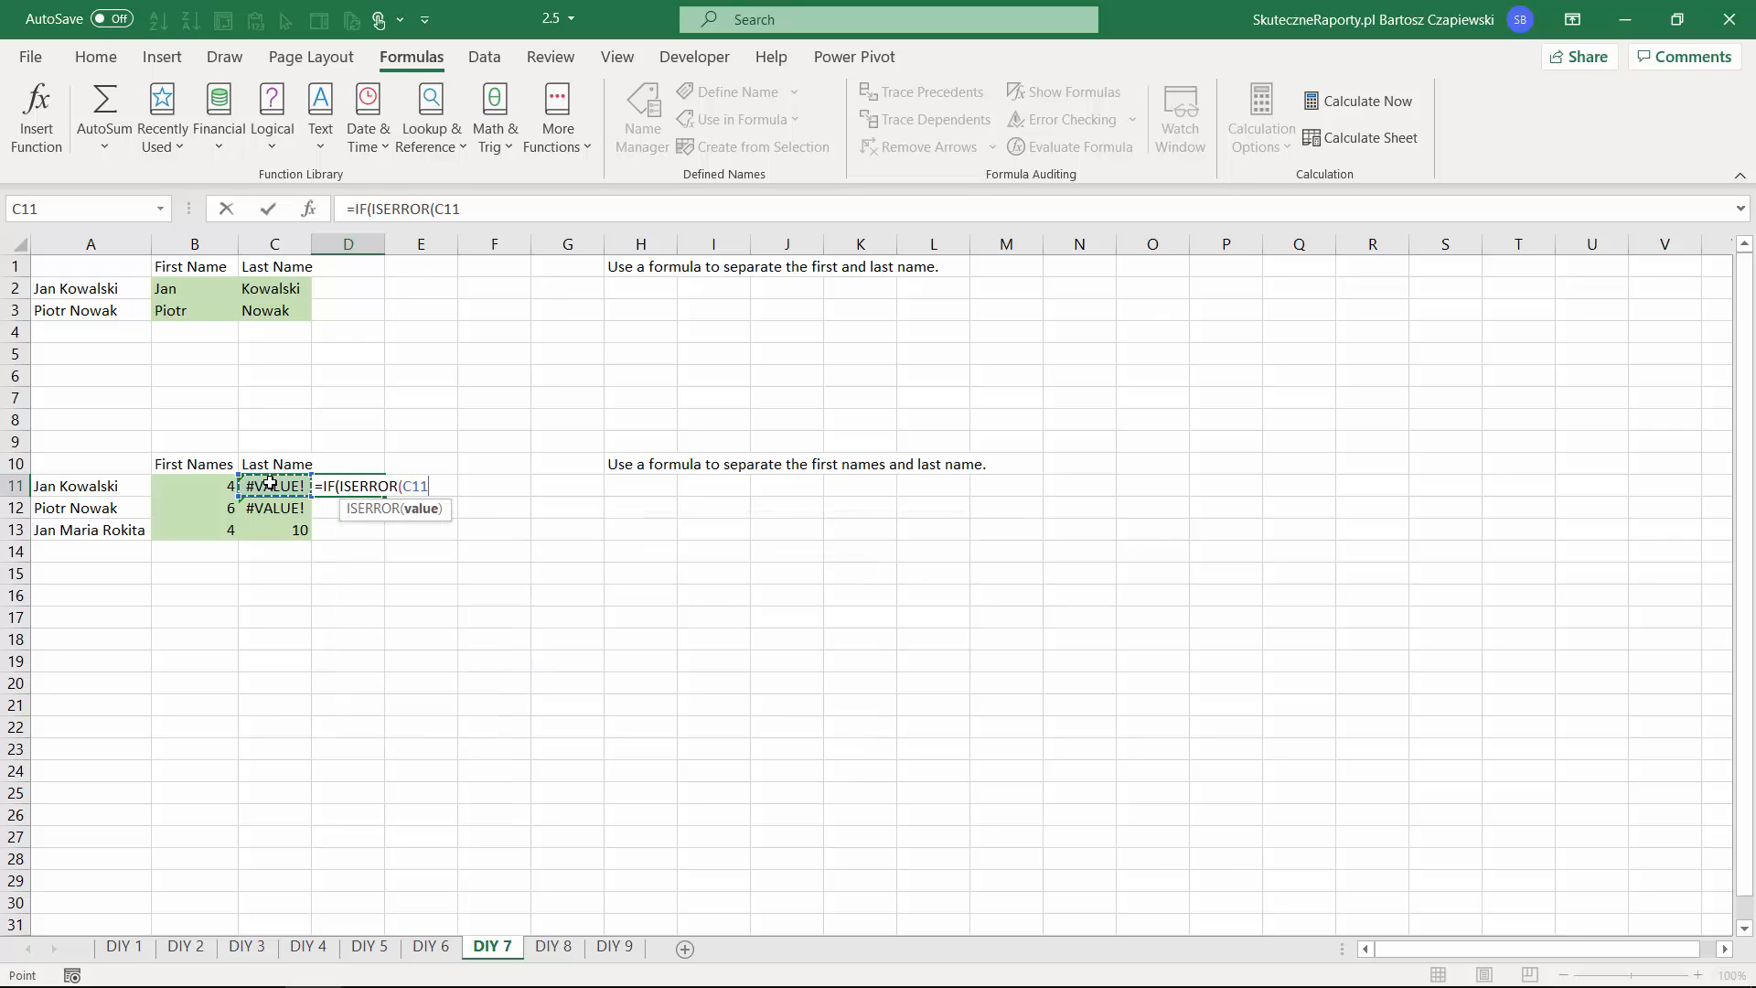
pyautogui.write(');')
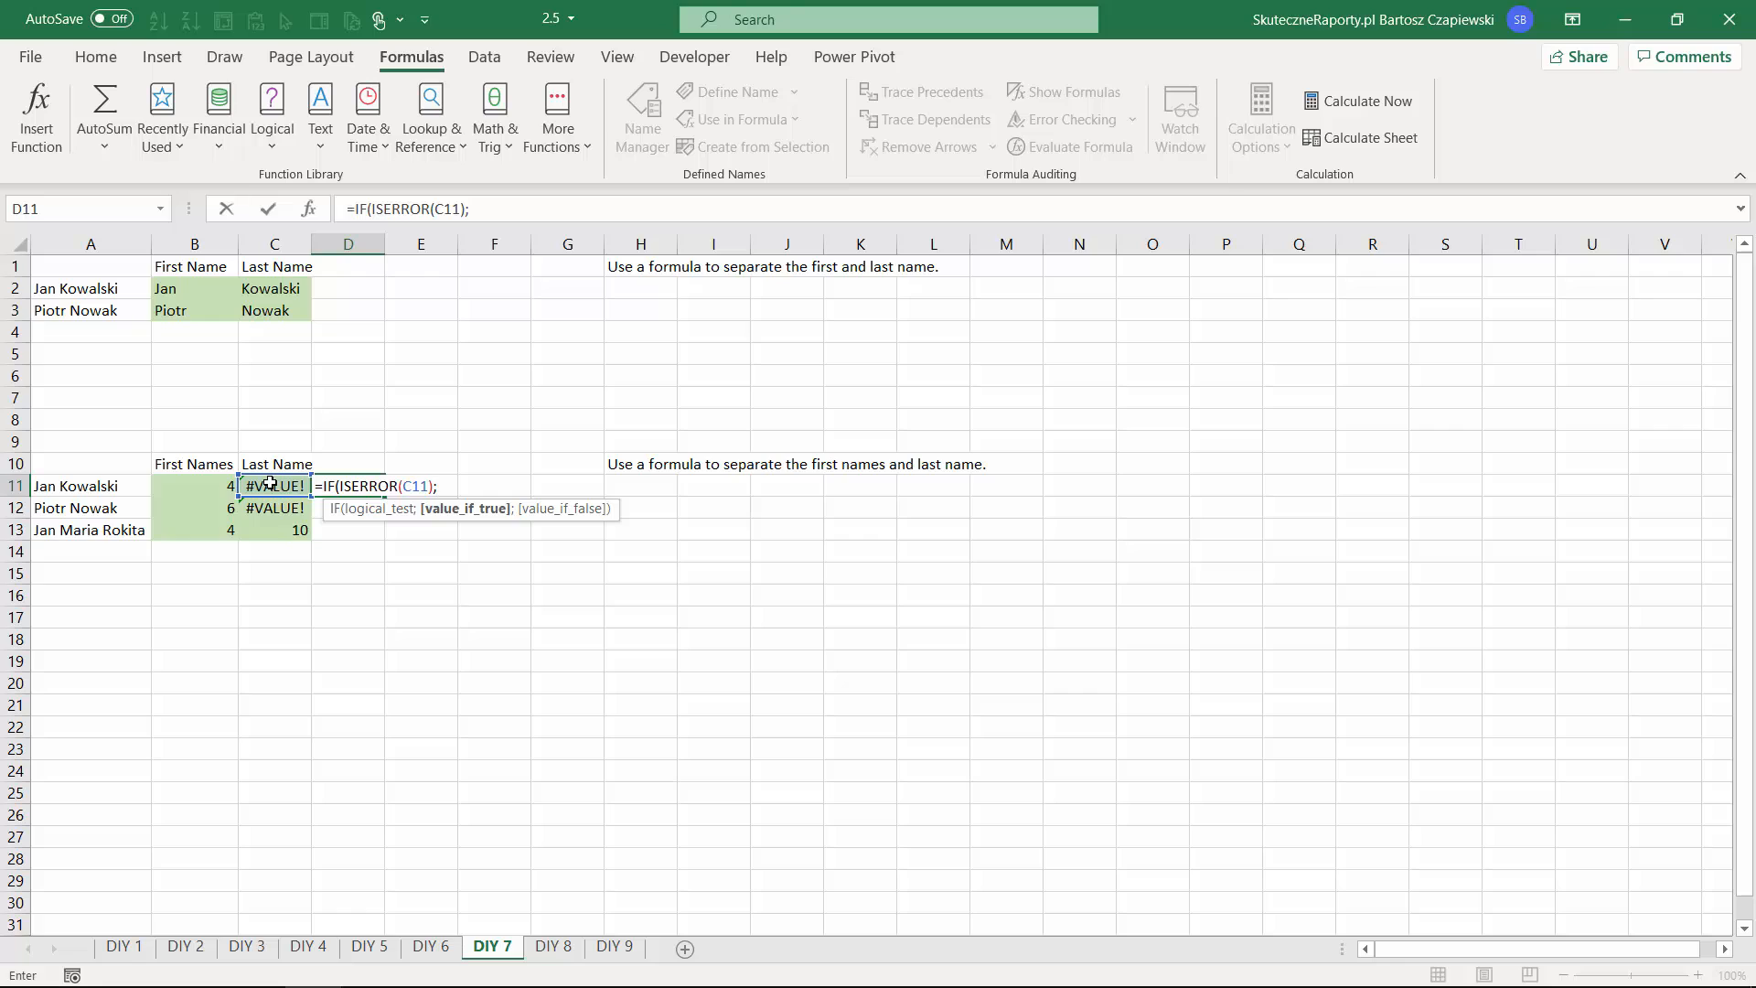
# Add LEFT(A11;B11-1) as the value if true in D11's IF formula.
pyautogui.write('left')
pyautogui.press('Tab')
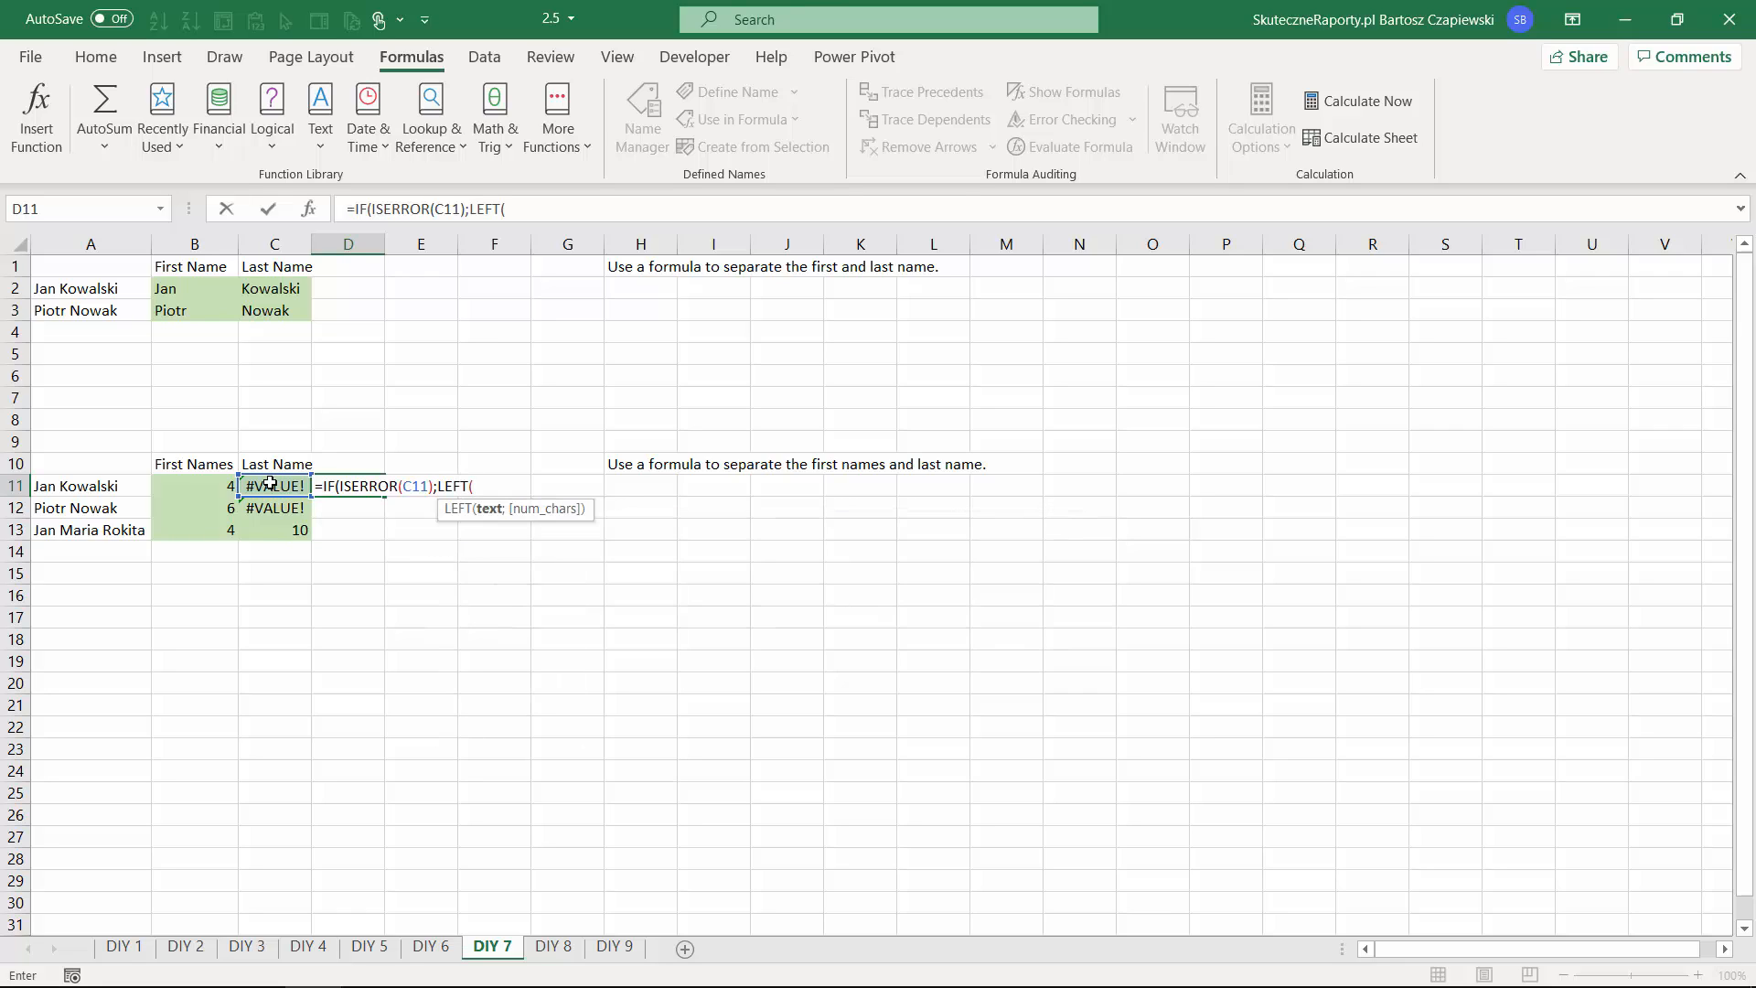
pyautogui.press('Left')
pyautogui.press('Left')
pyautogui.press('Left')
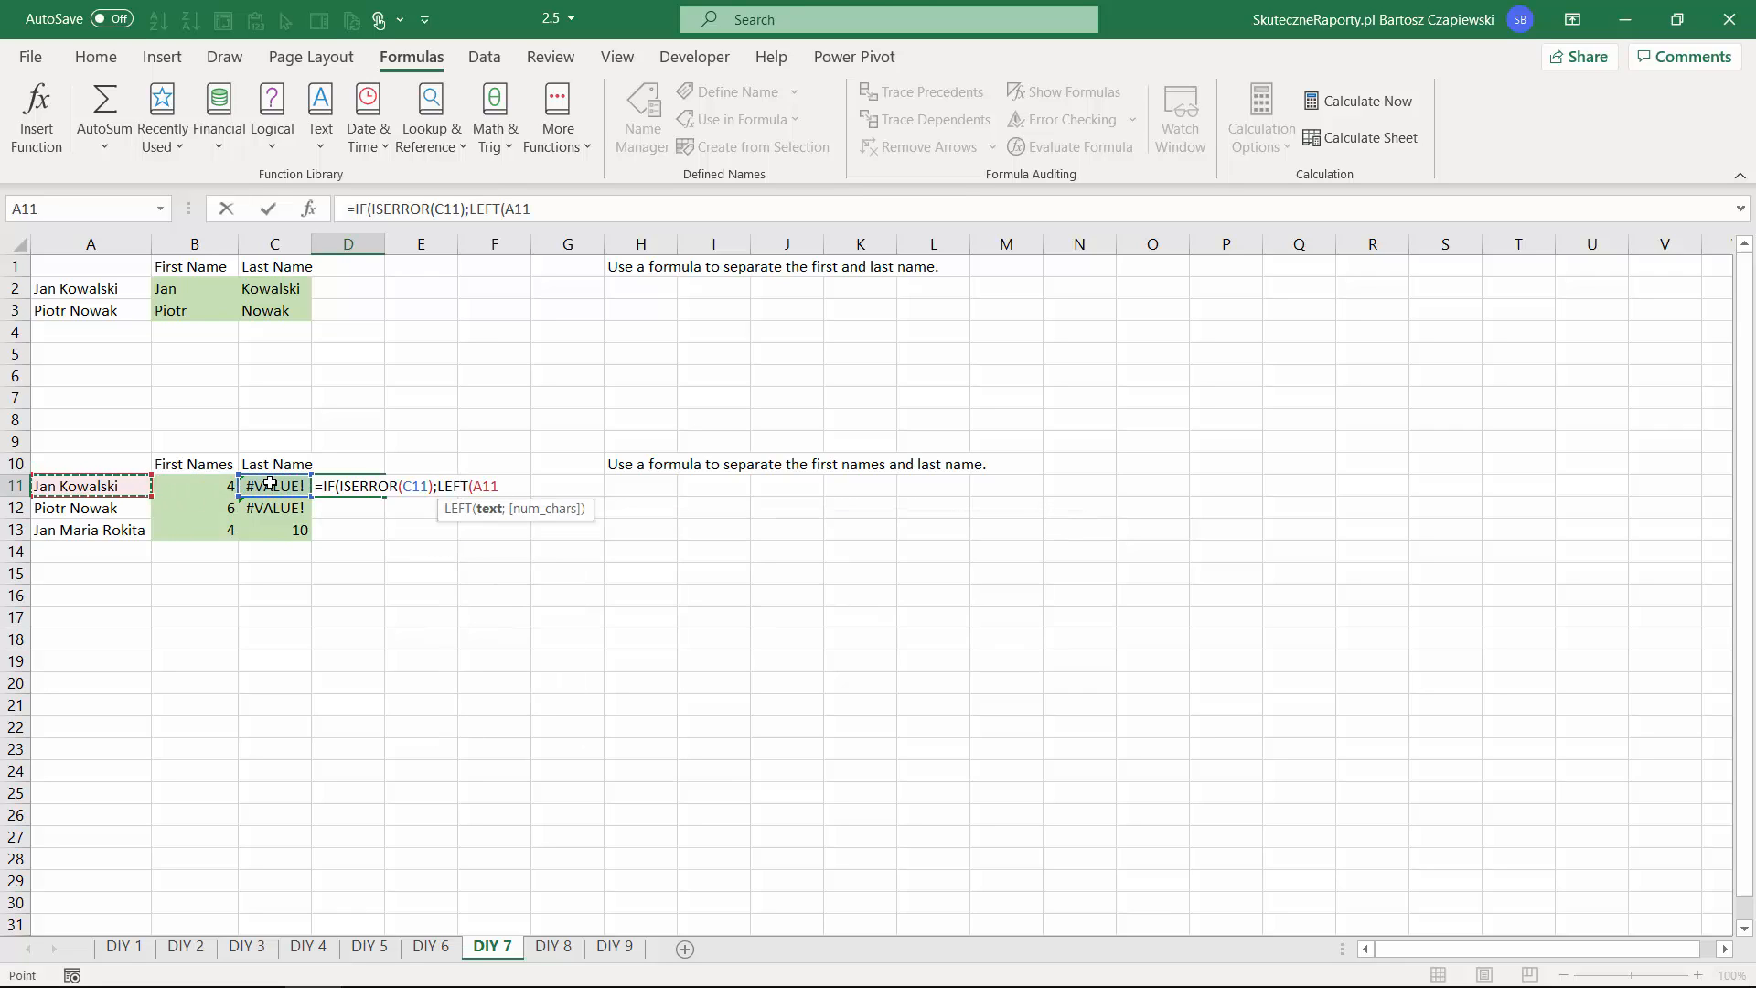
pyautogui.write(';')
pyautogui.press('Left')
pyautogui.press('Left')
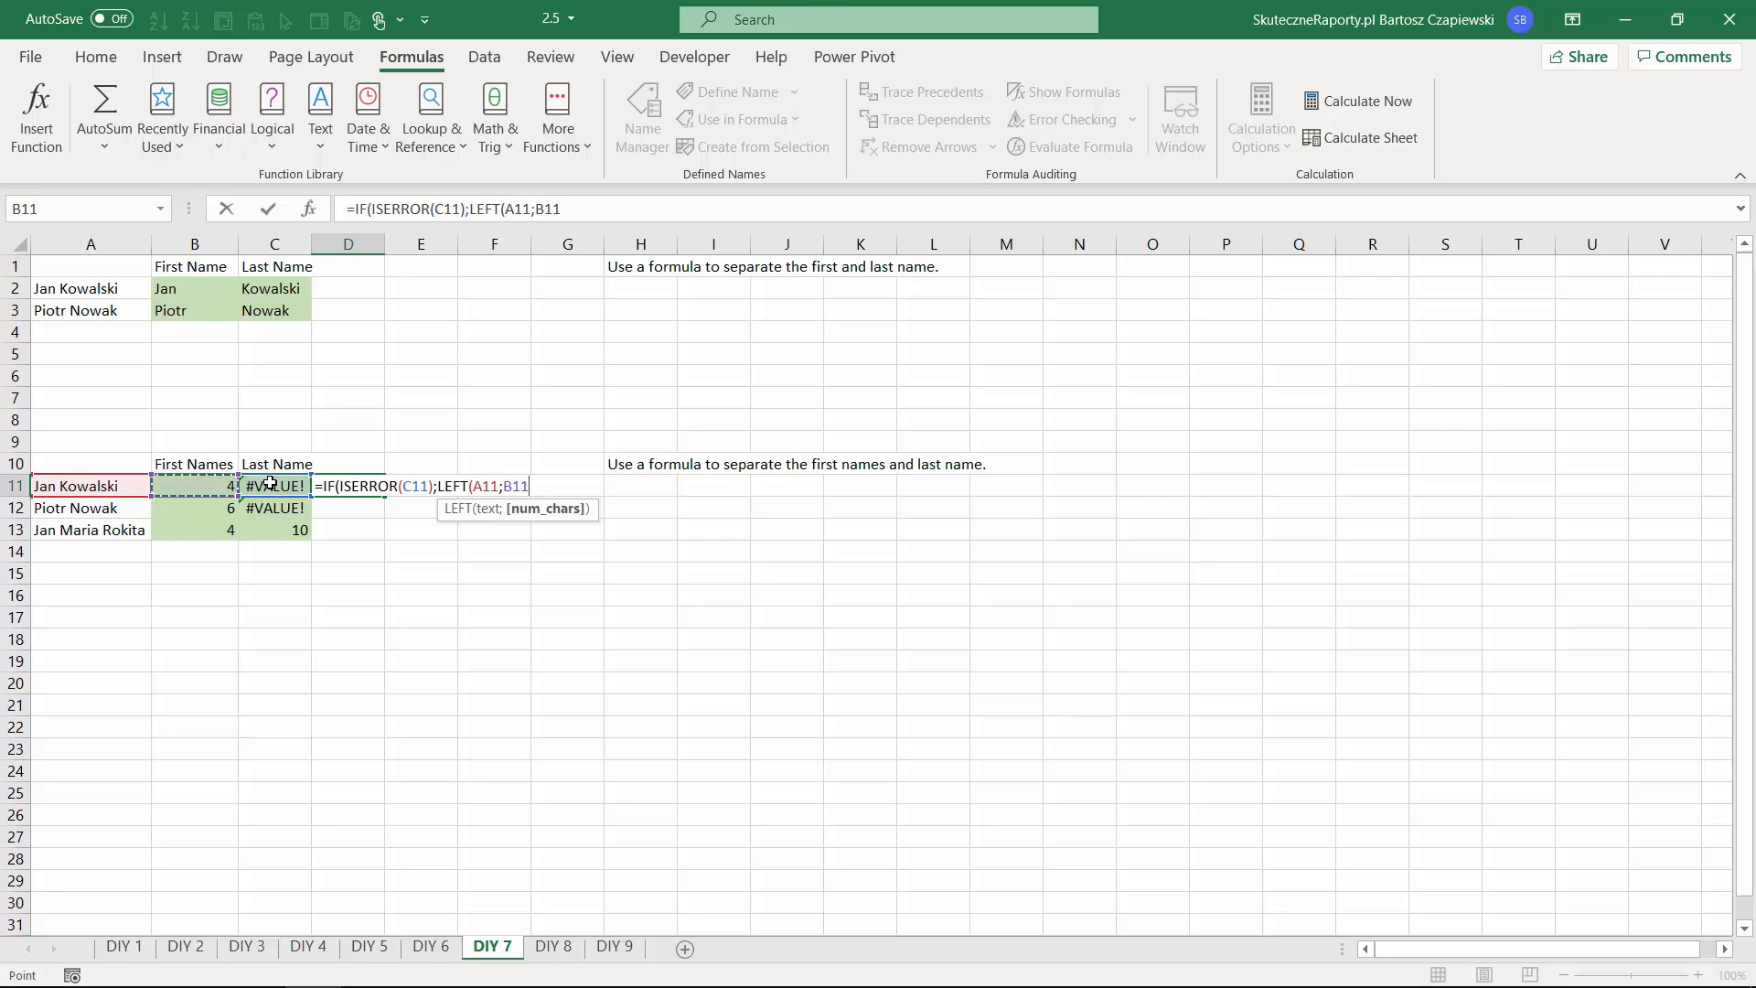
pyautogui.write('-1')
pyautogui.click(624, 208)
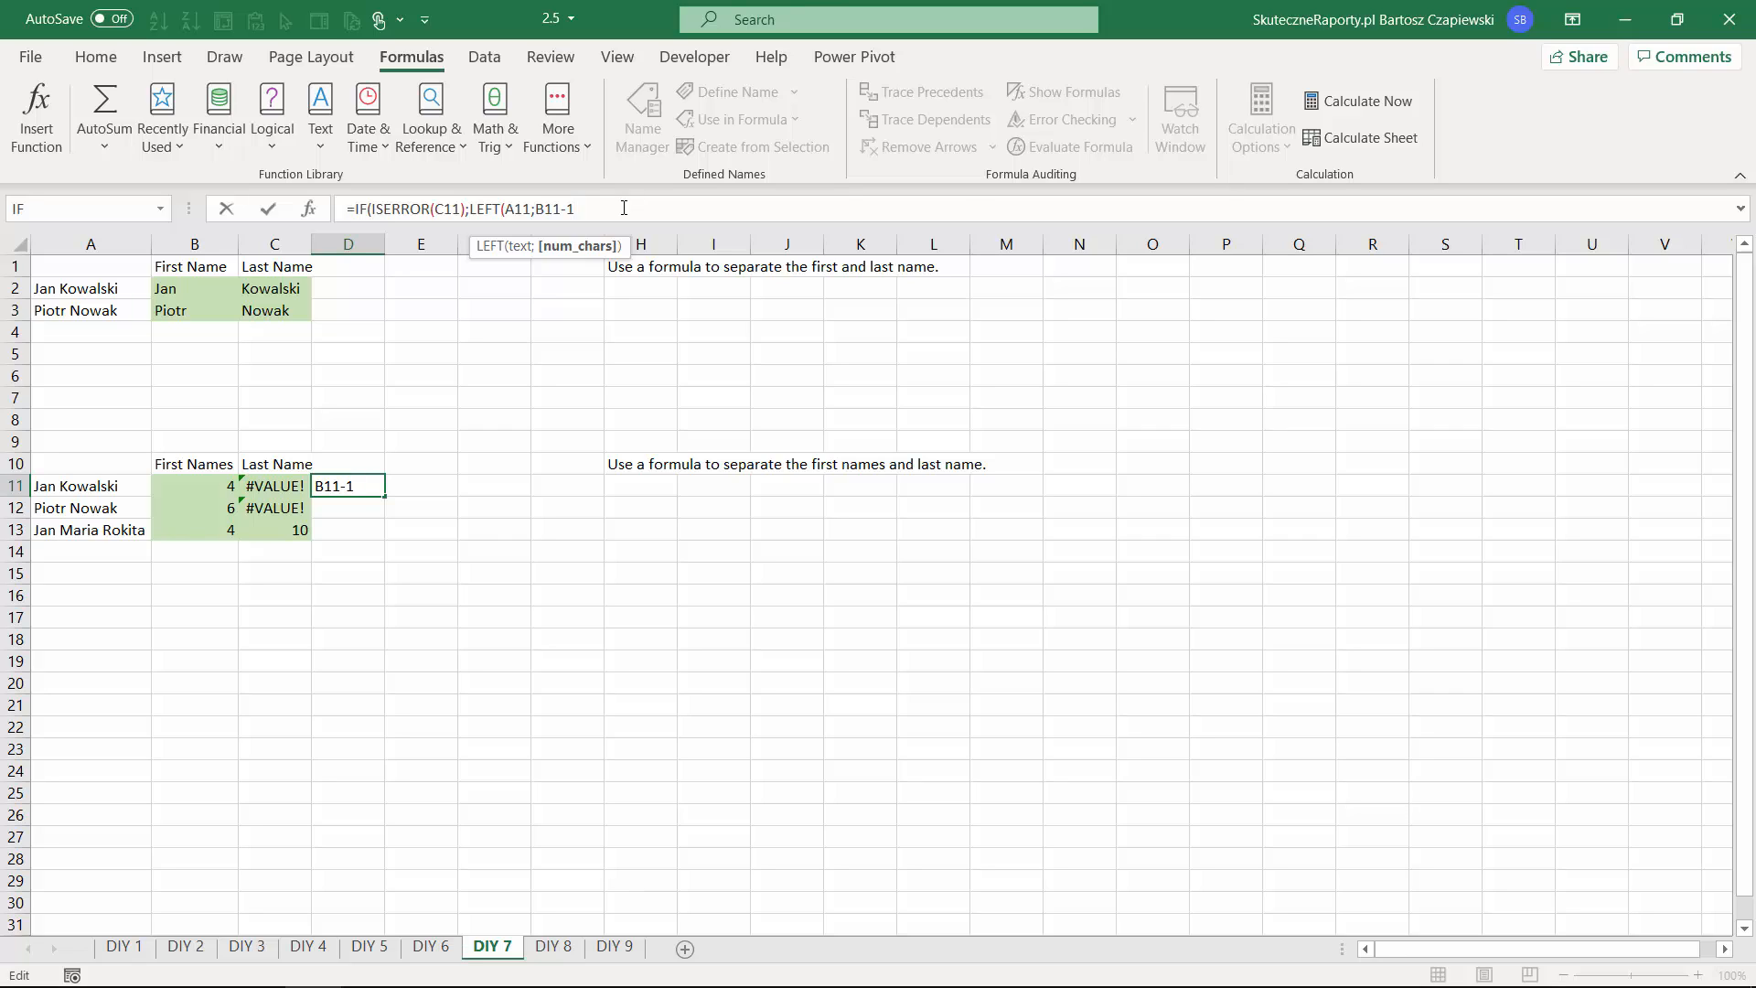
pyautogui.write(');')
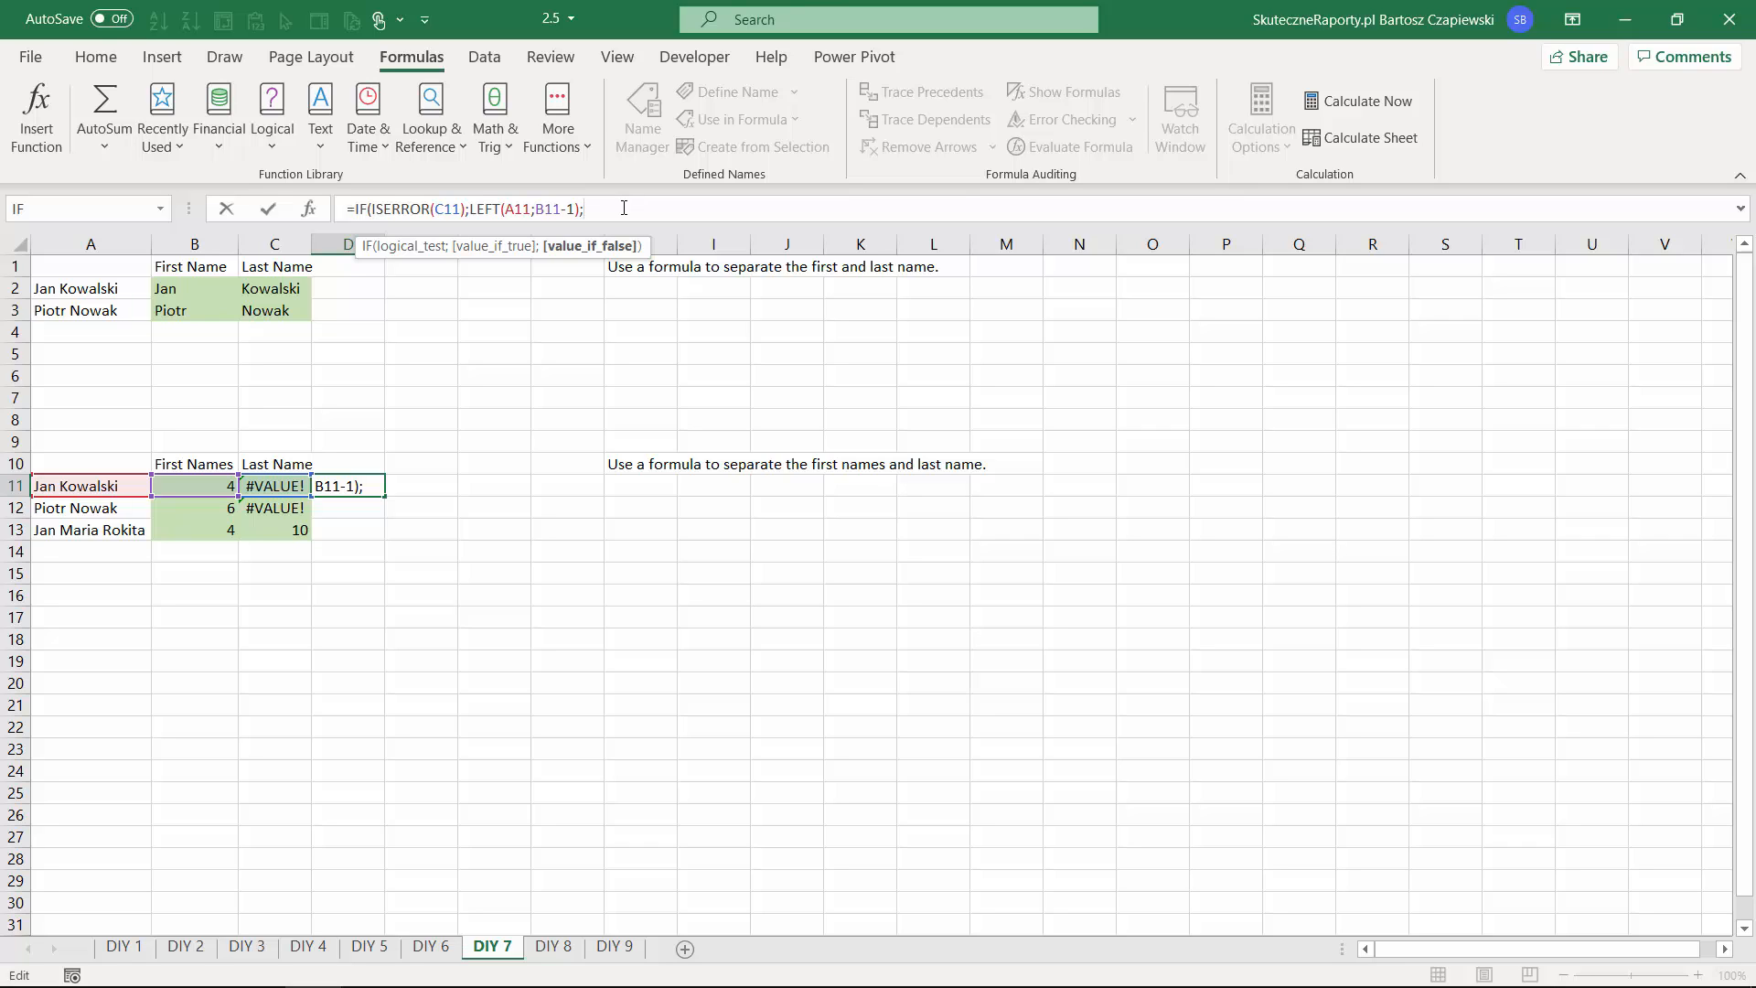
# Complete D11's IF formula with LEFT(A11;C11-1) as the value if false and fill it down to D13.
pyautogui.write('LEFT(')
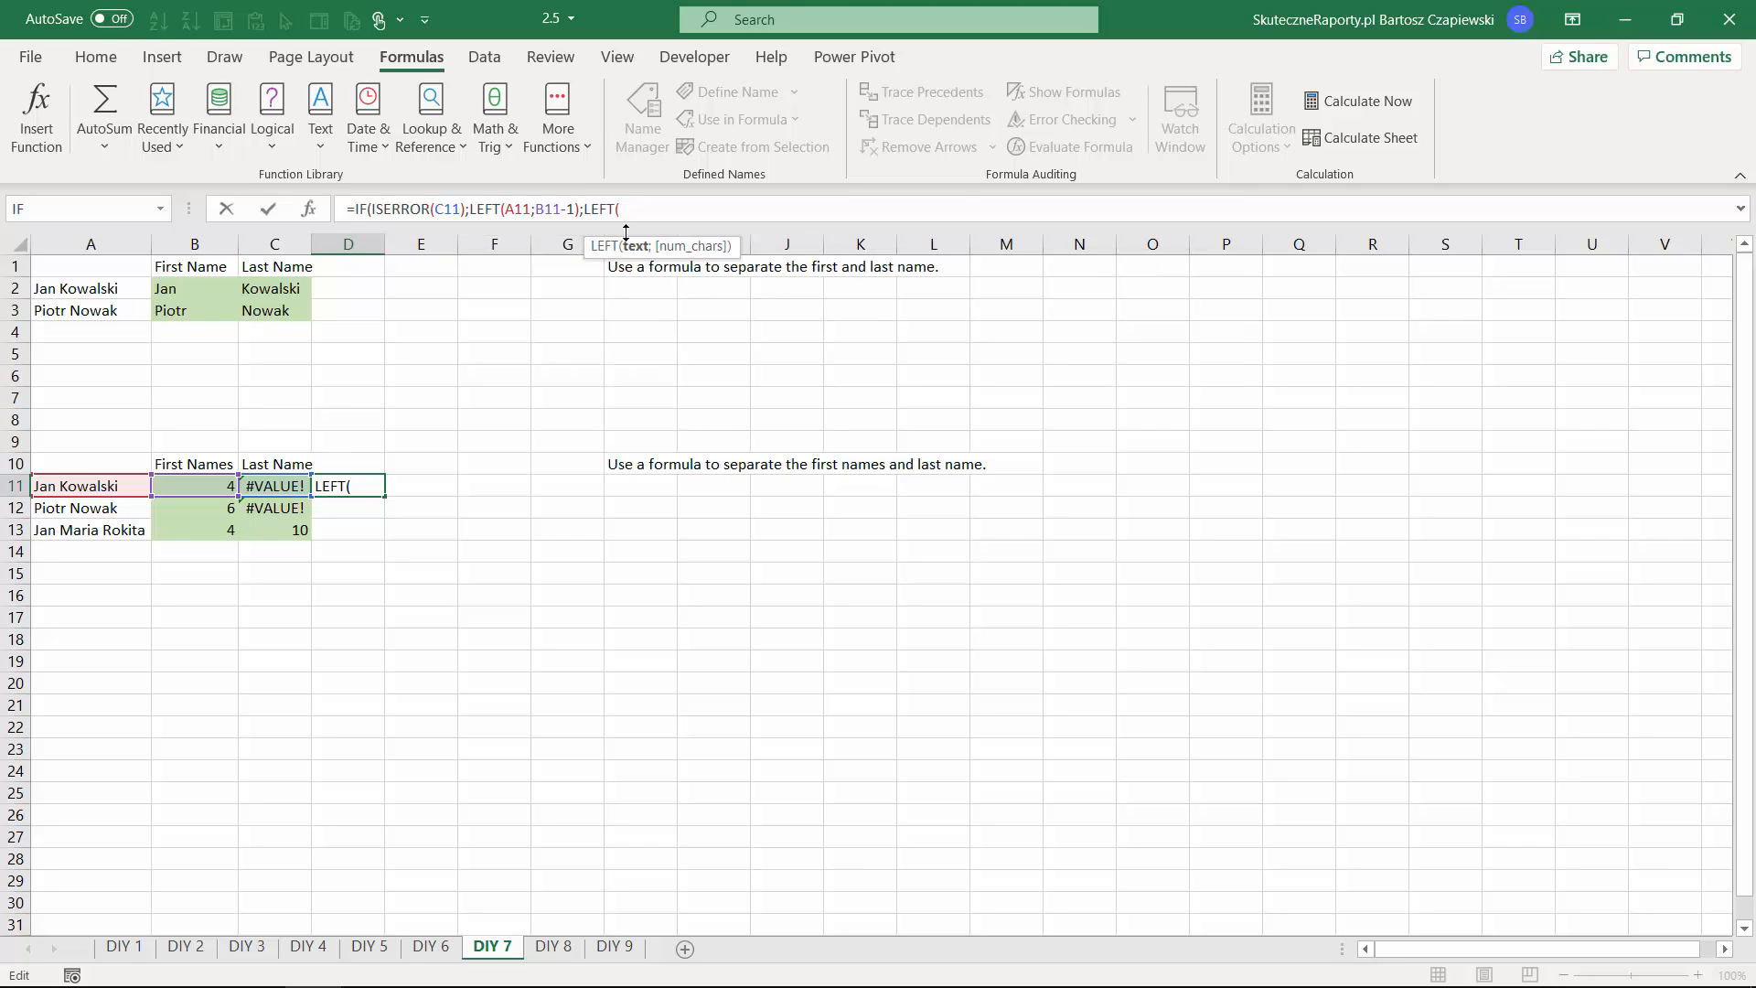
pyautogui.click(87, 485)
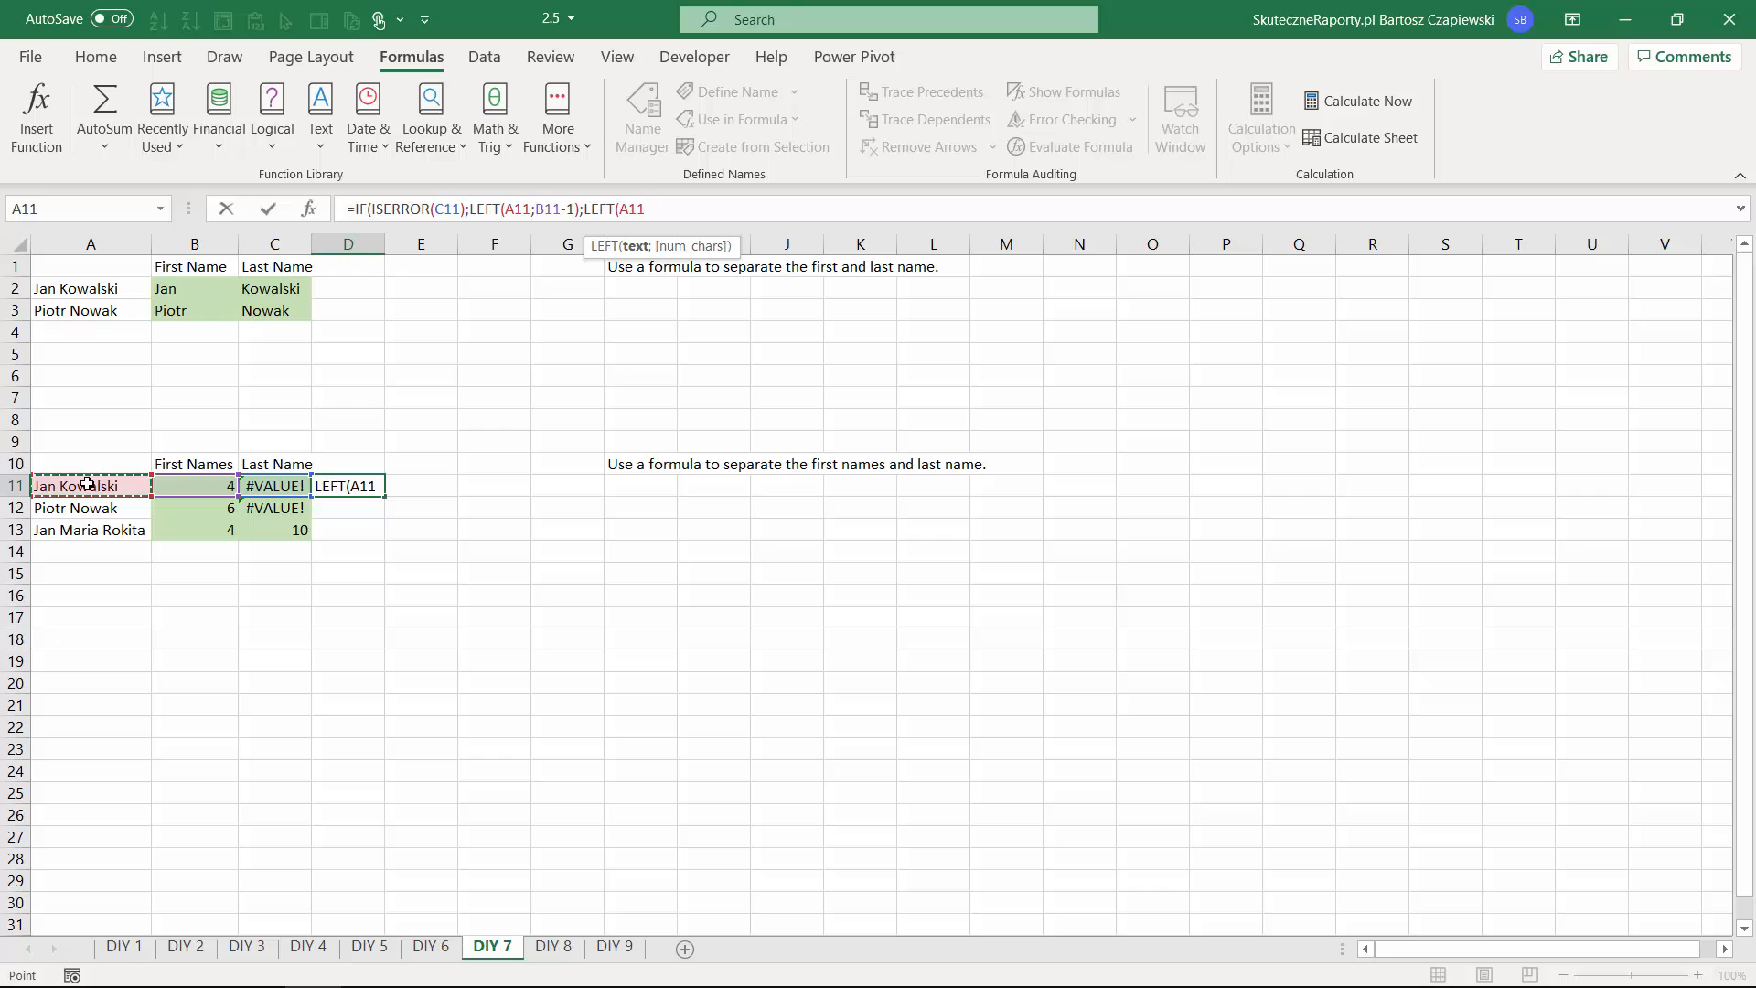
pyautogui.write(';')
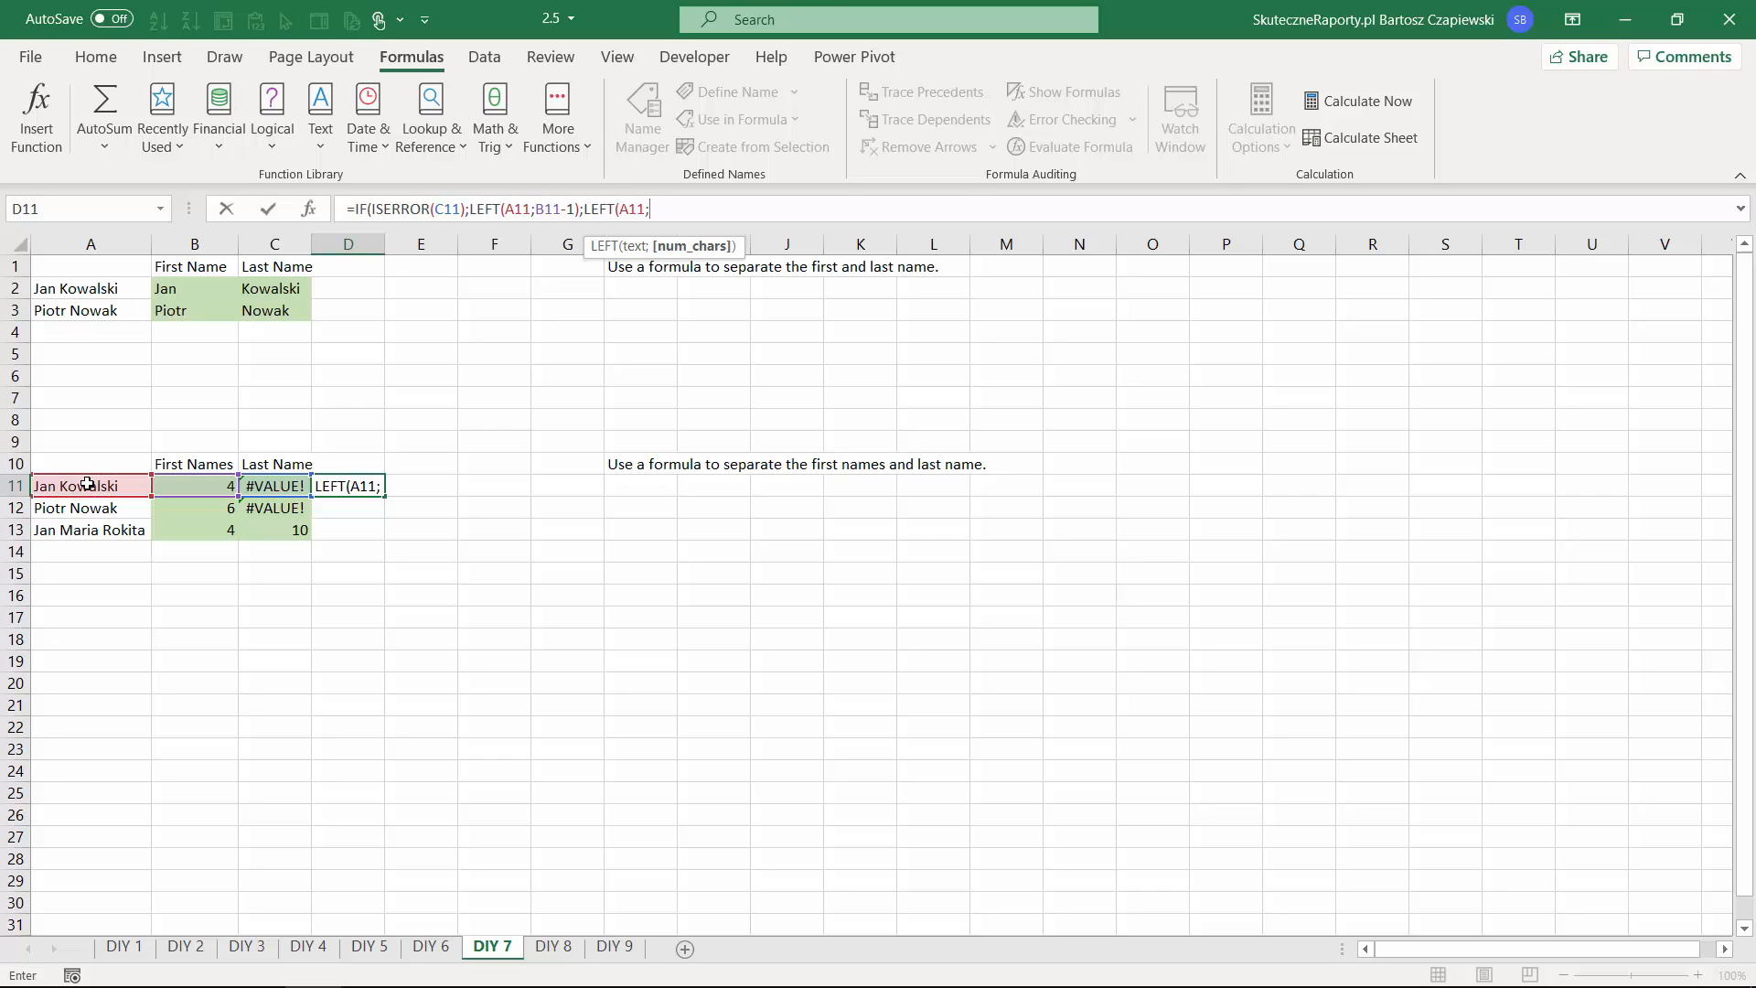
pyautogui.click(278, 482)
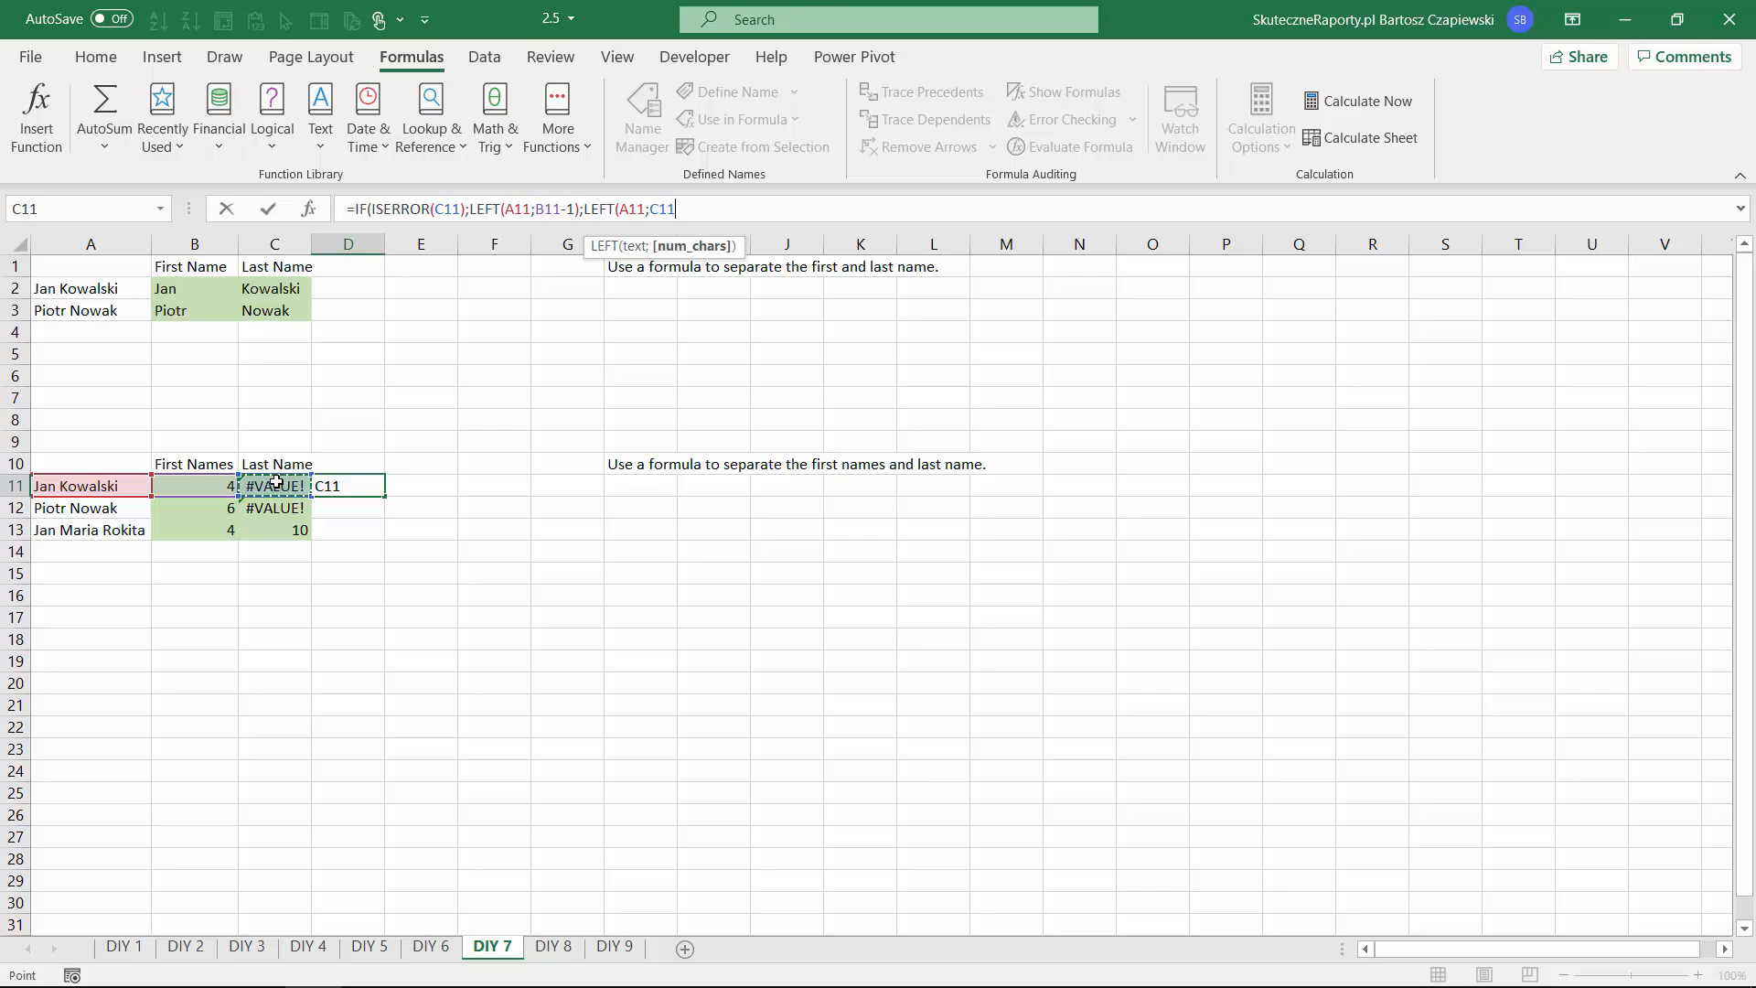
pyautogui.write('-1)')
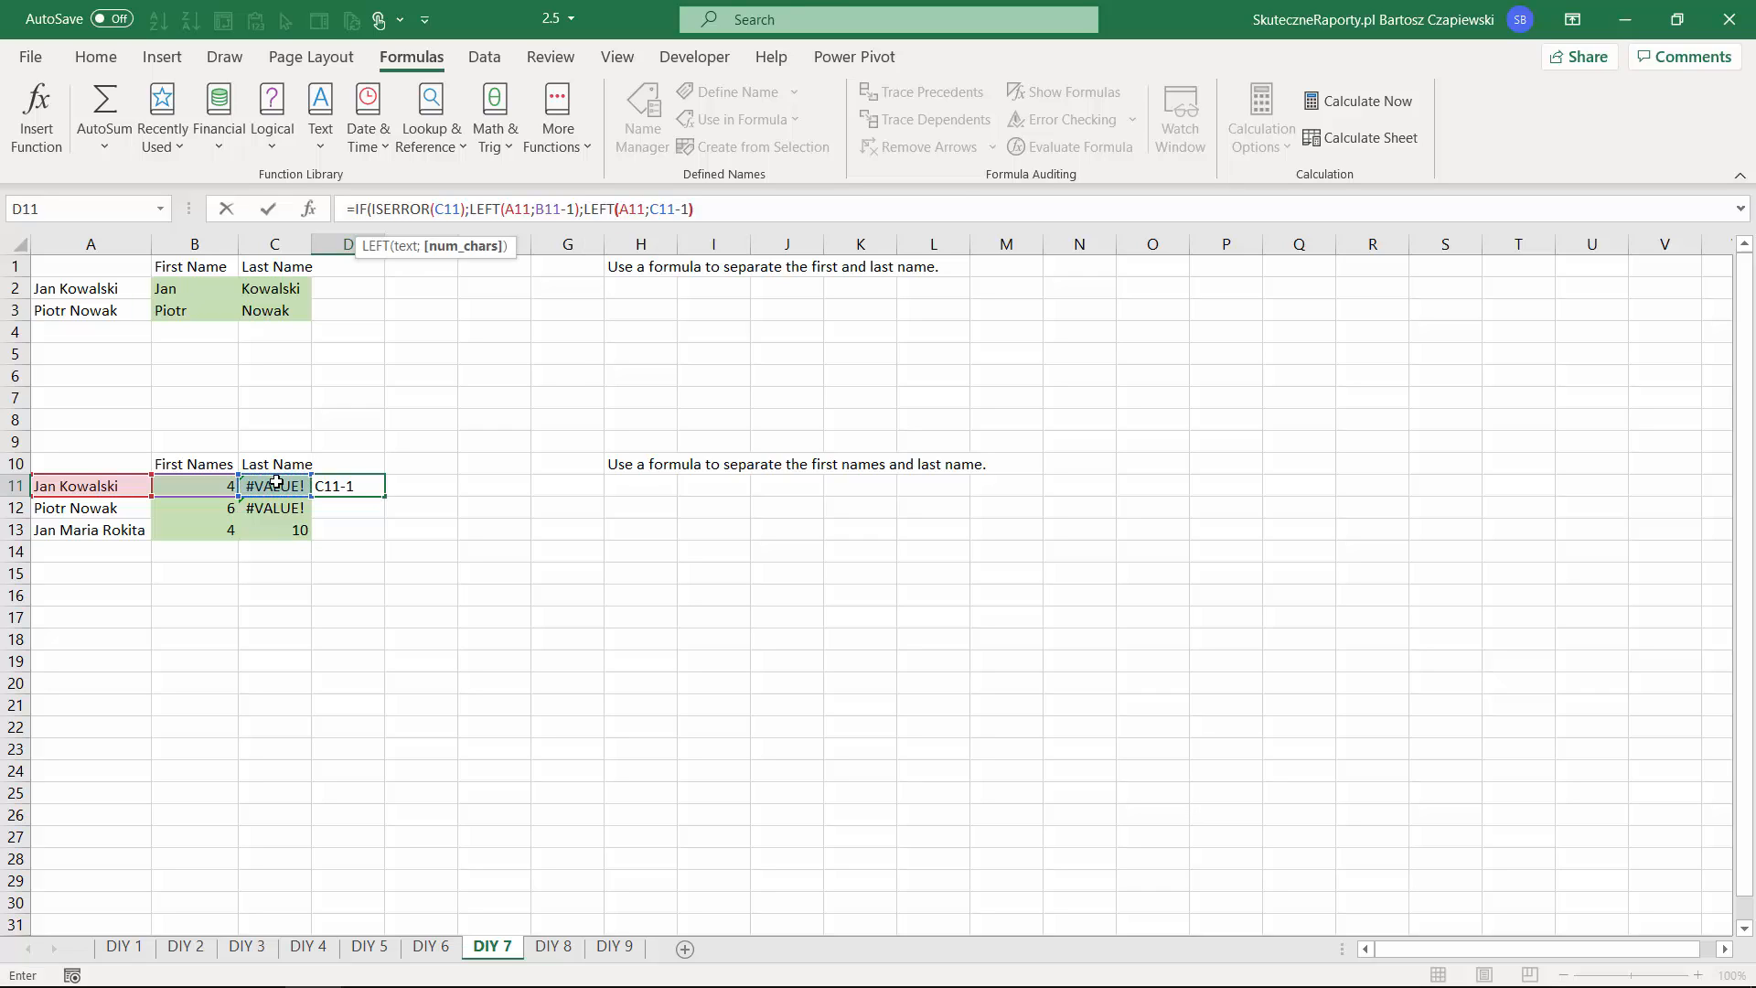
pyautogui.write(')')
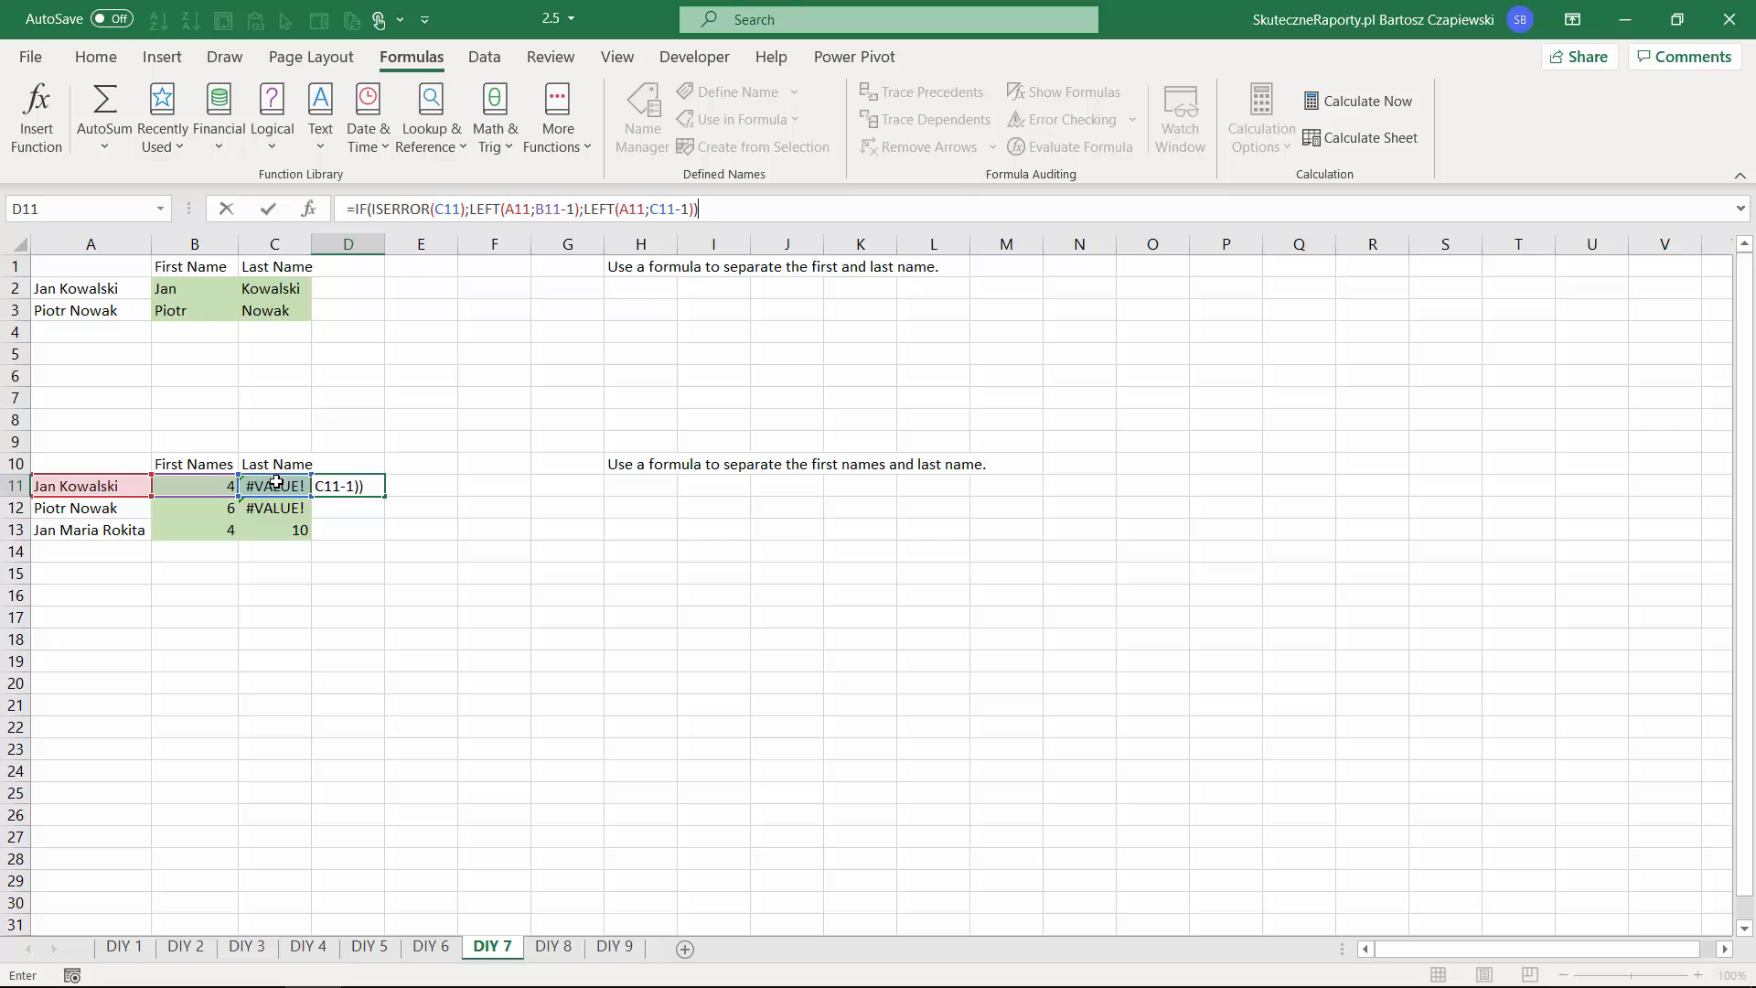
pyautogui.press('Return')
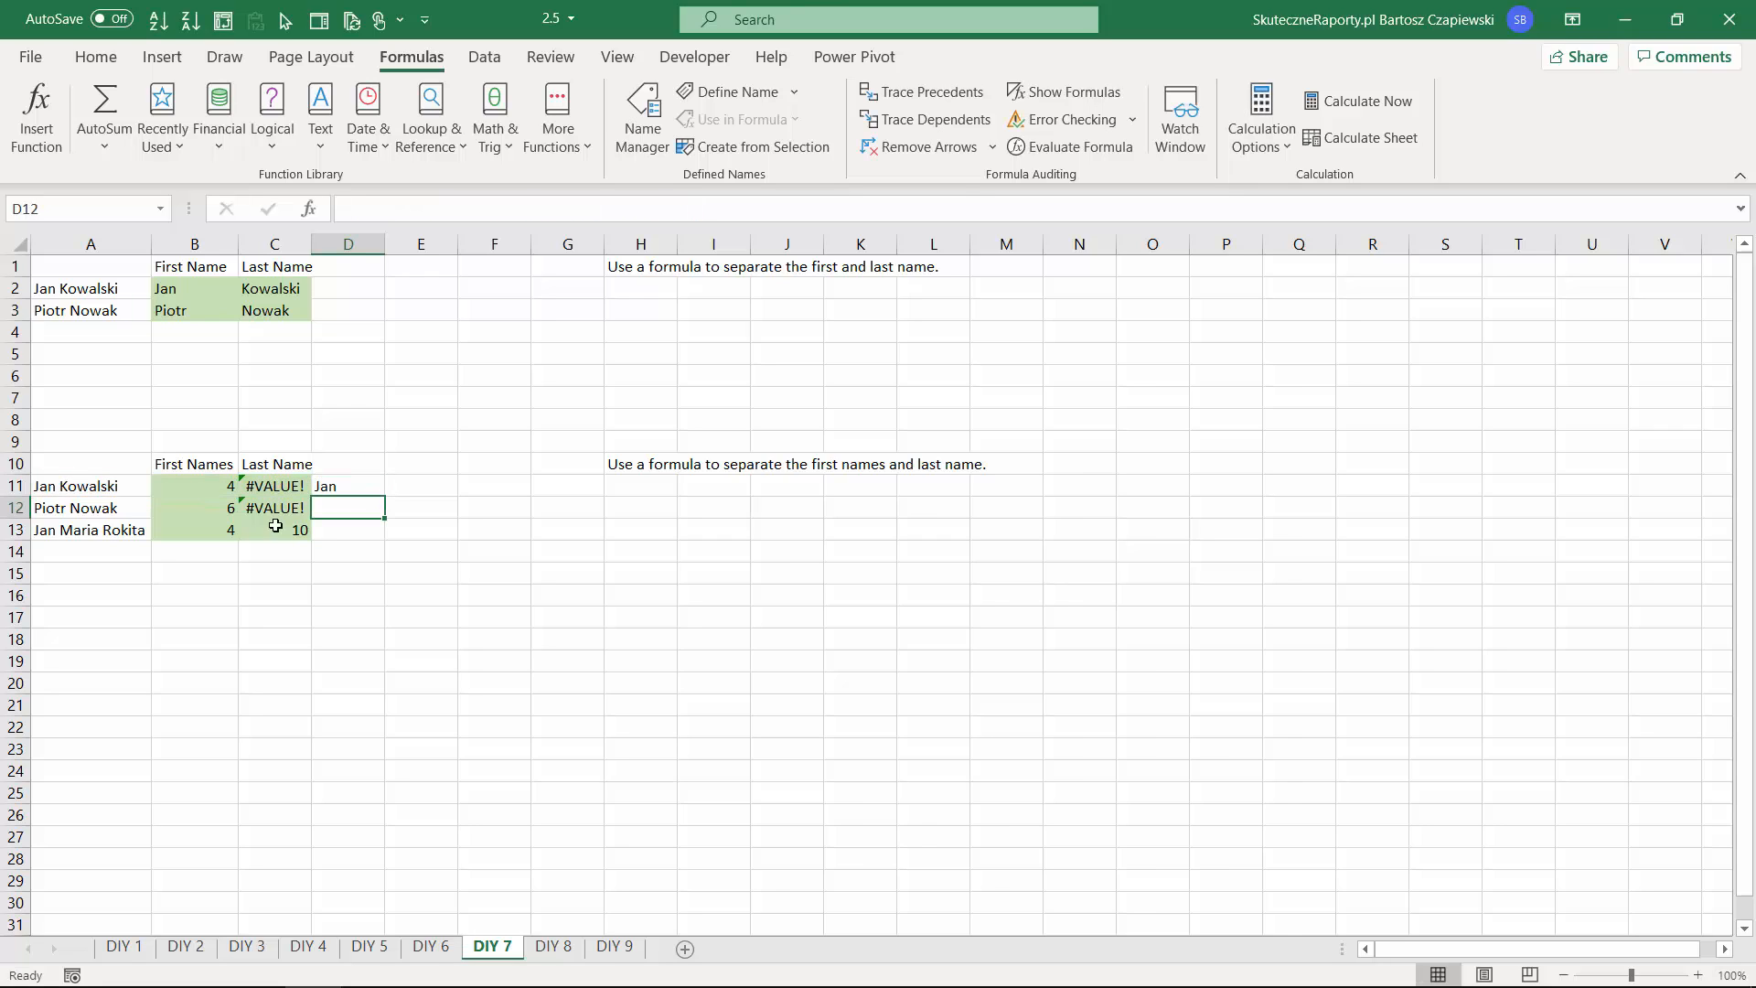
pyautogui.click(370, 481)
pyautogui.moveTo(383, 495); pyautogui.dragTo(357, 534)
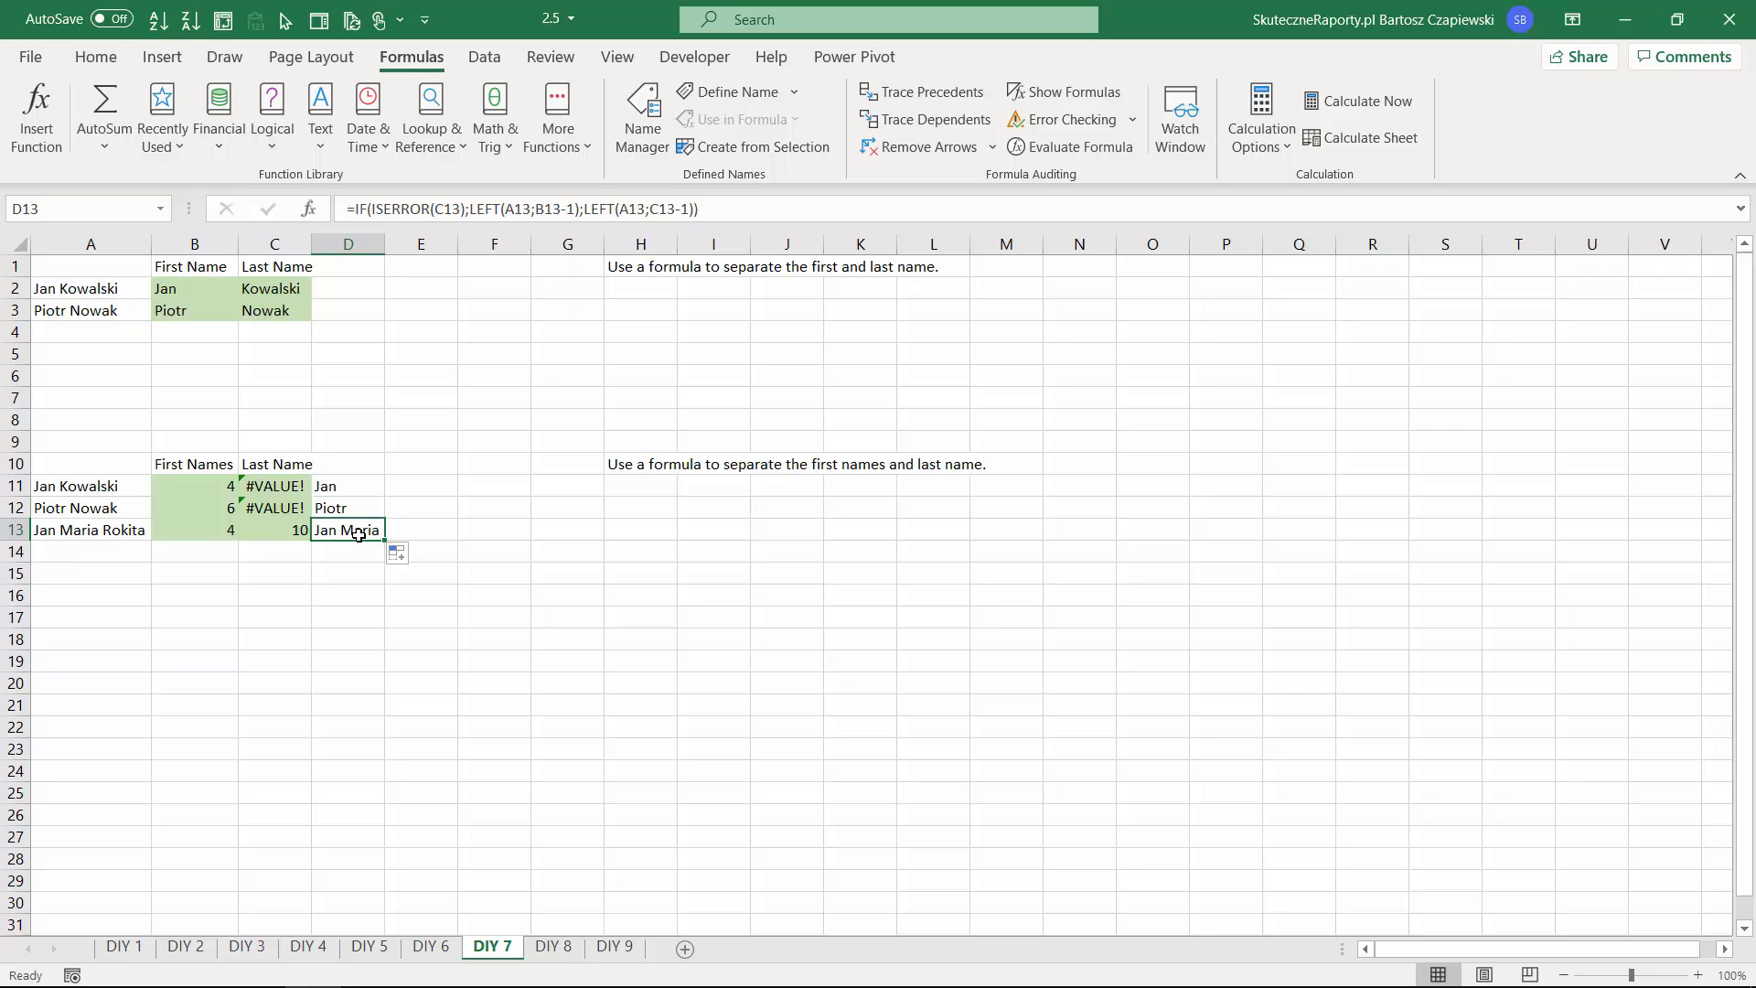
pyautogui.click(340, 486)
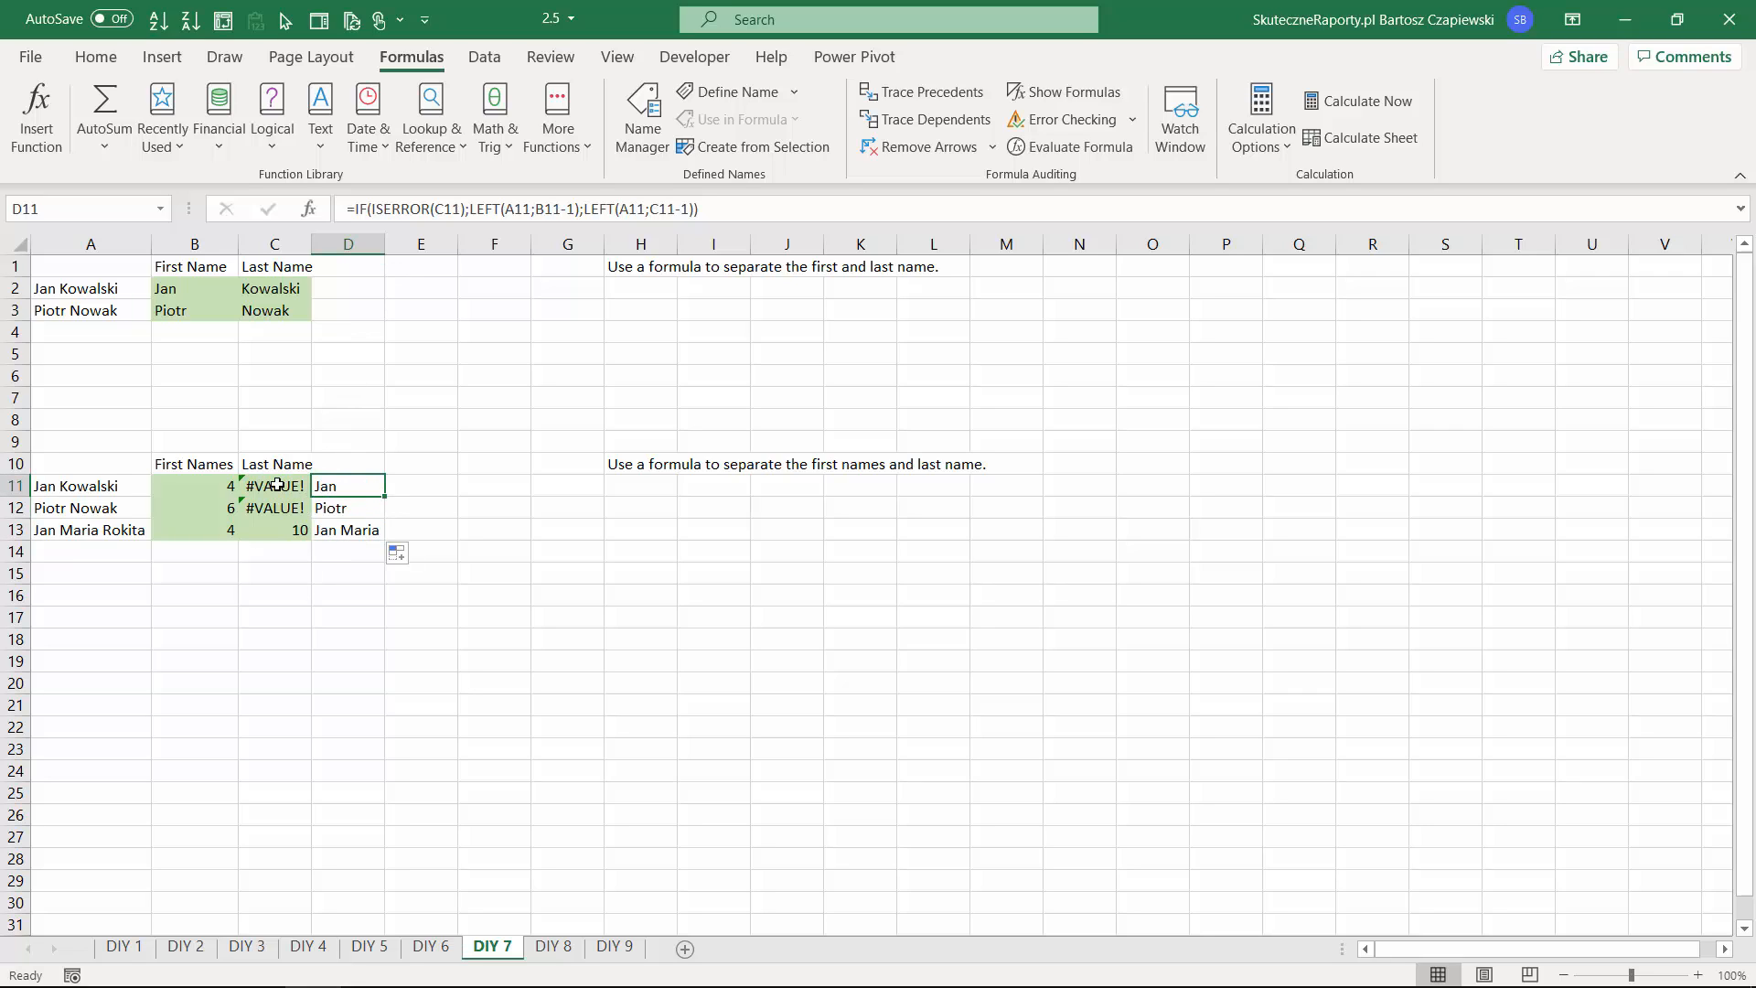
# Replace both C11 references in D11's IF formula with C11's own expression, FIND(" ";A11;B11+1).
pyautogui.click(277, 486)
pyautogui.moveTo(357, 208); pyautogui.dragTo(491, 209)
pyautogui.hotkey('ctrl', 'c')
pyautogui.press('Escape')
pyautogui.click(365, 485)
pyautogui.doubleClick(460, 209)
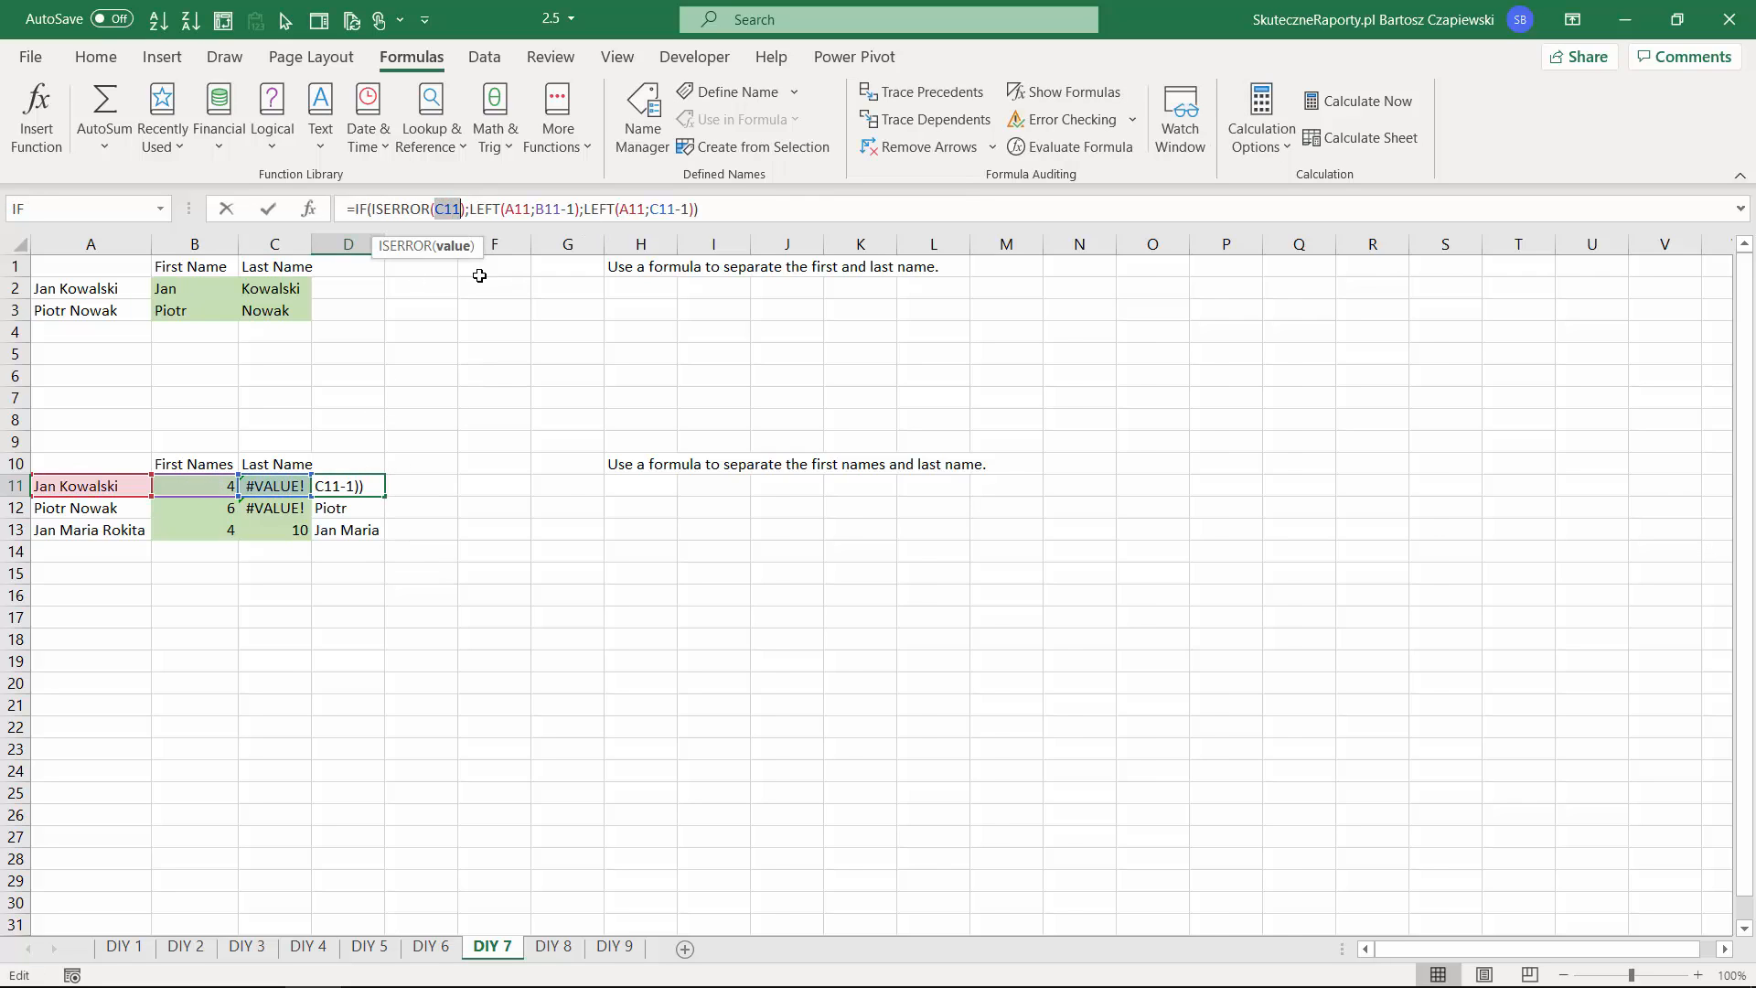
pyautogui.hotkey('ctrl', 'v')
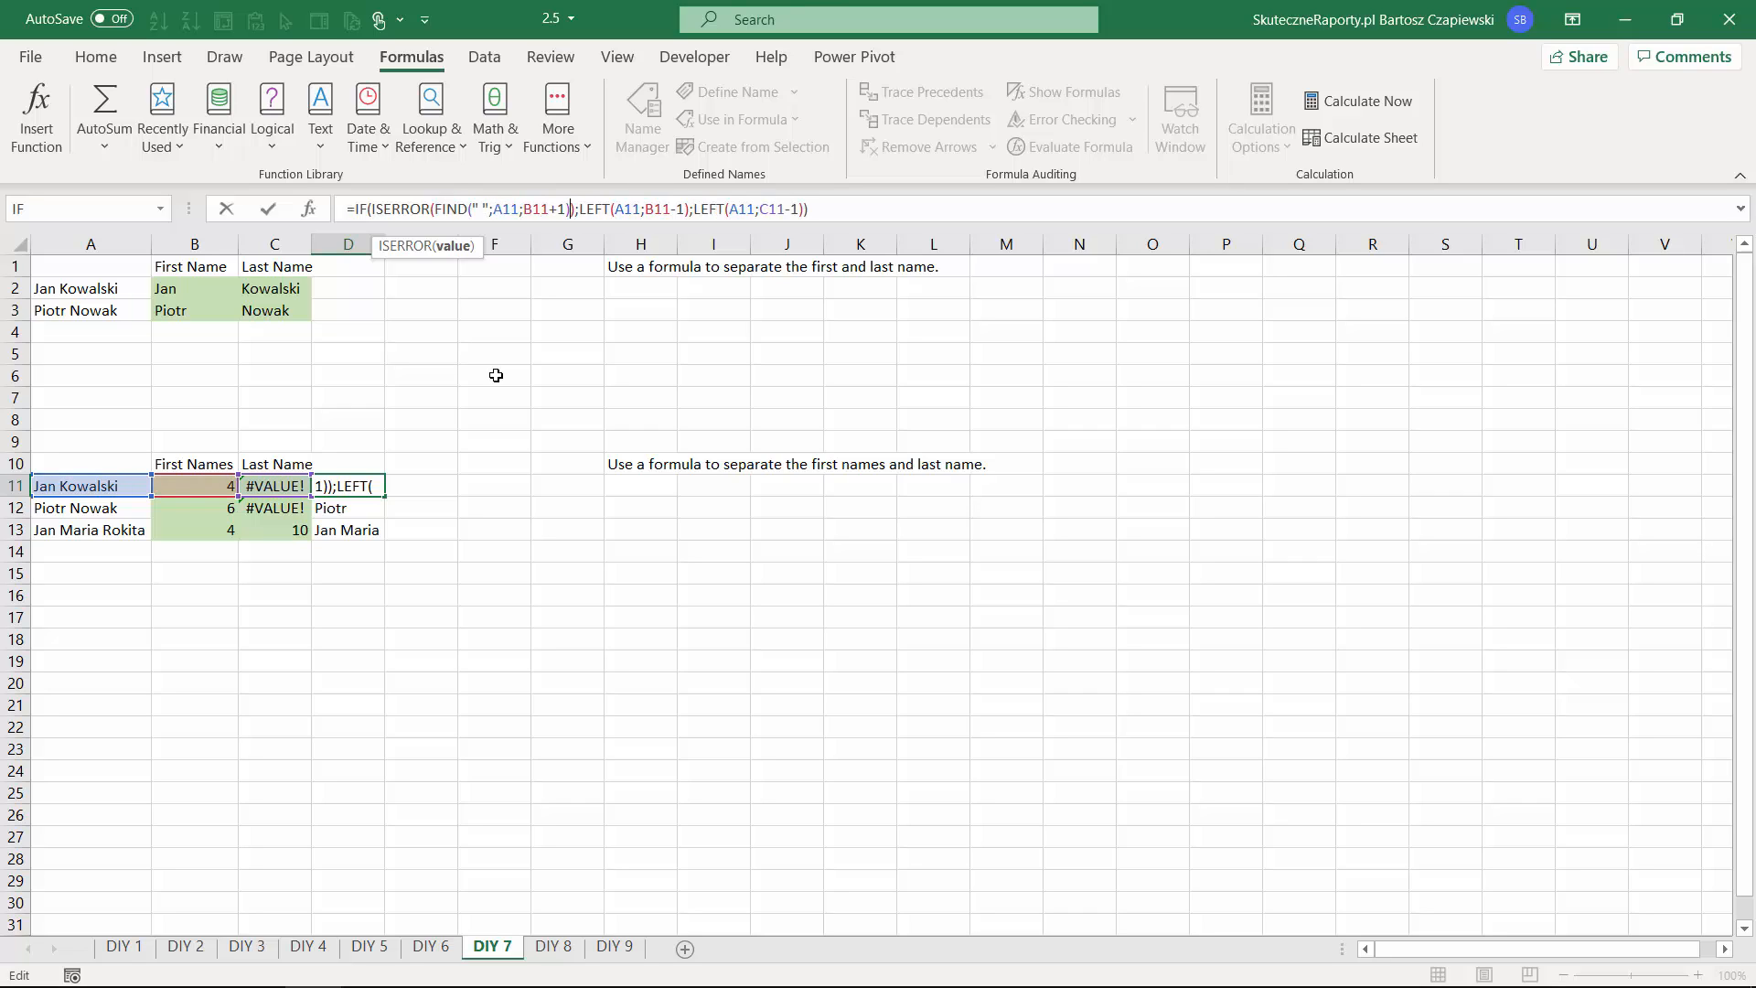
pyautogui.moveTo(761, 211); pyautogui.dragTo(786, 210)
pyautogui.hotkey('ctrl', 'v')
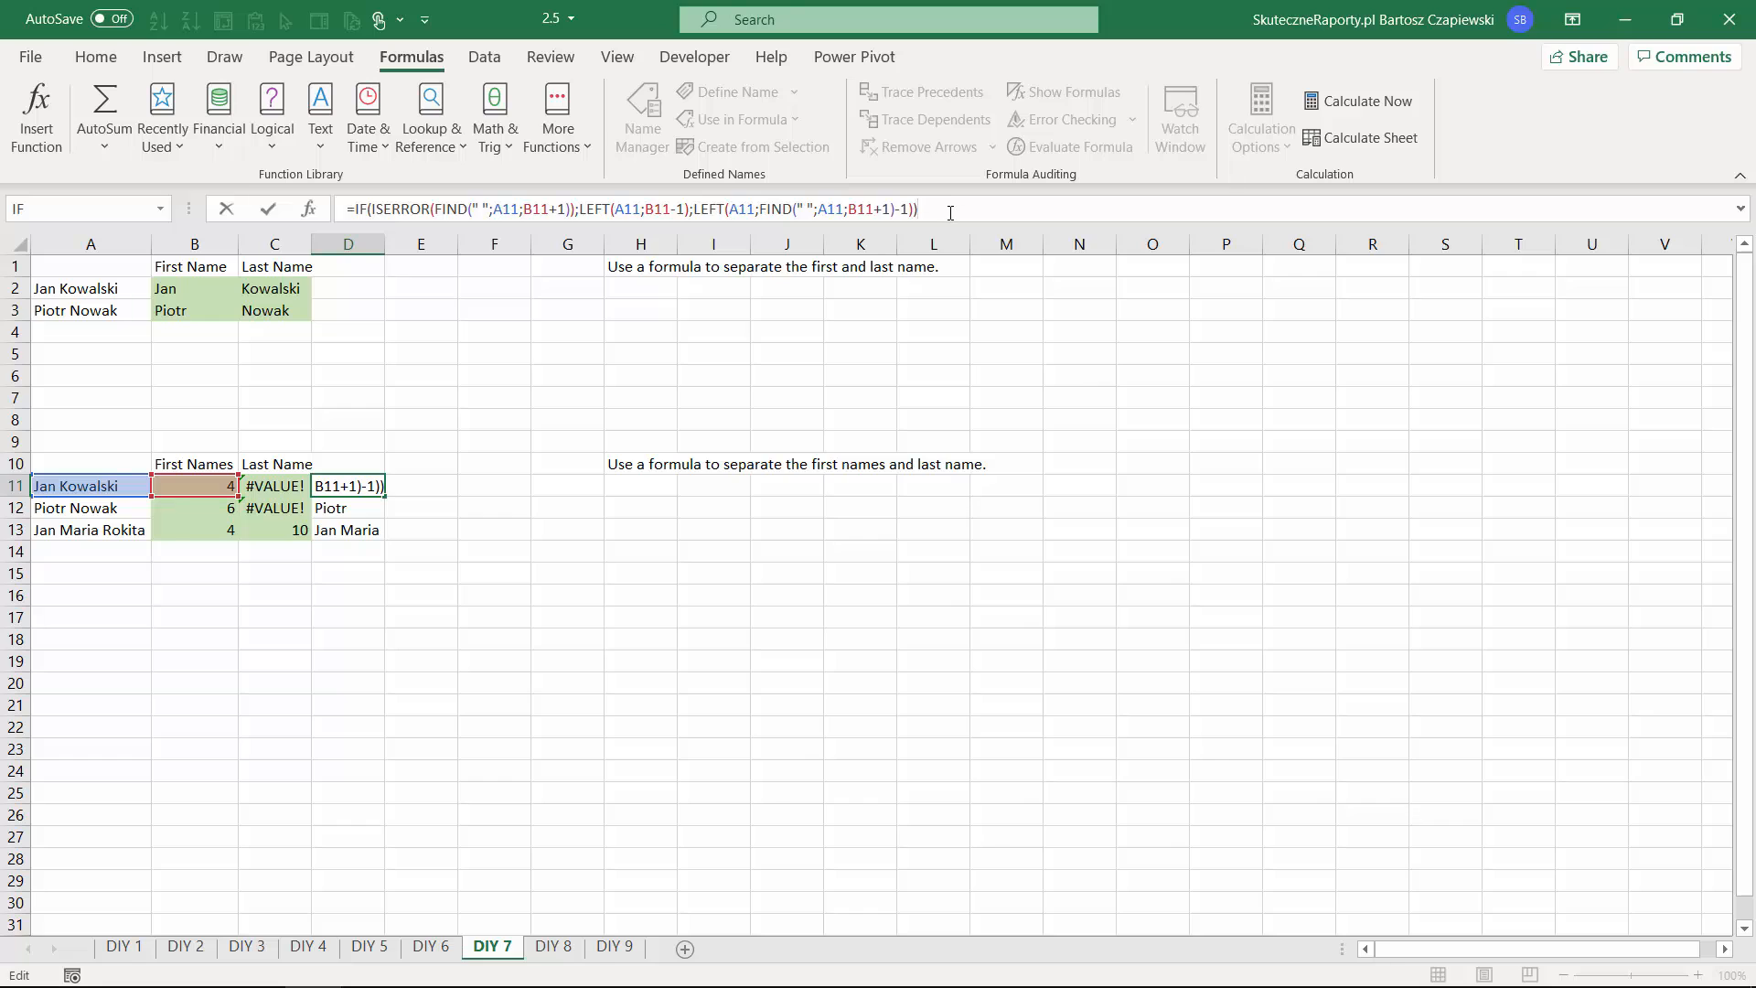
pyautogui.press('Return')
# Replace every B11 reference in D11's formula with B11's own expression, FIND(" ";A11), so it depends only on A11.
pyautogui.press('Up')
pyautogui.press('Left')
pyautogui.press('Left')
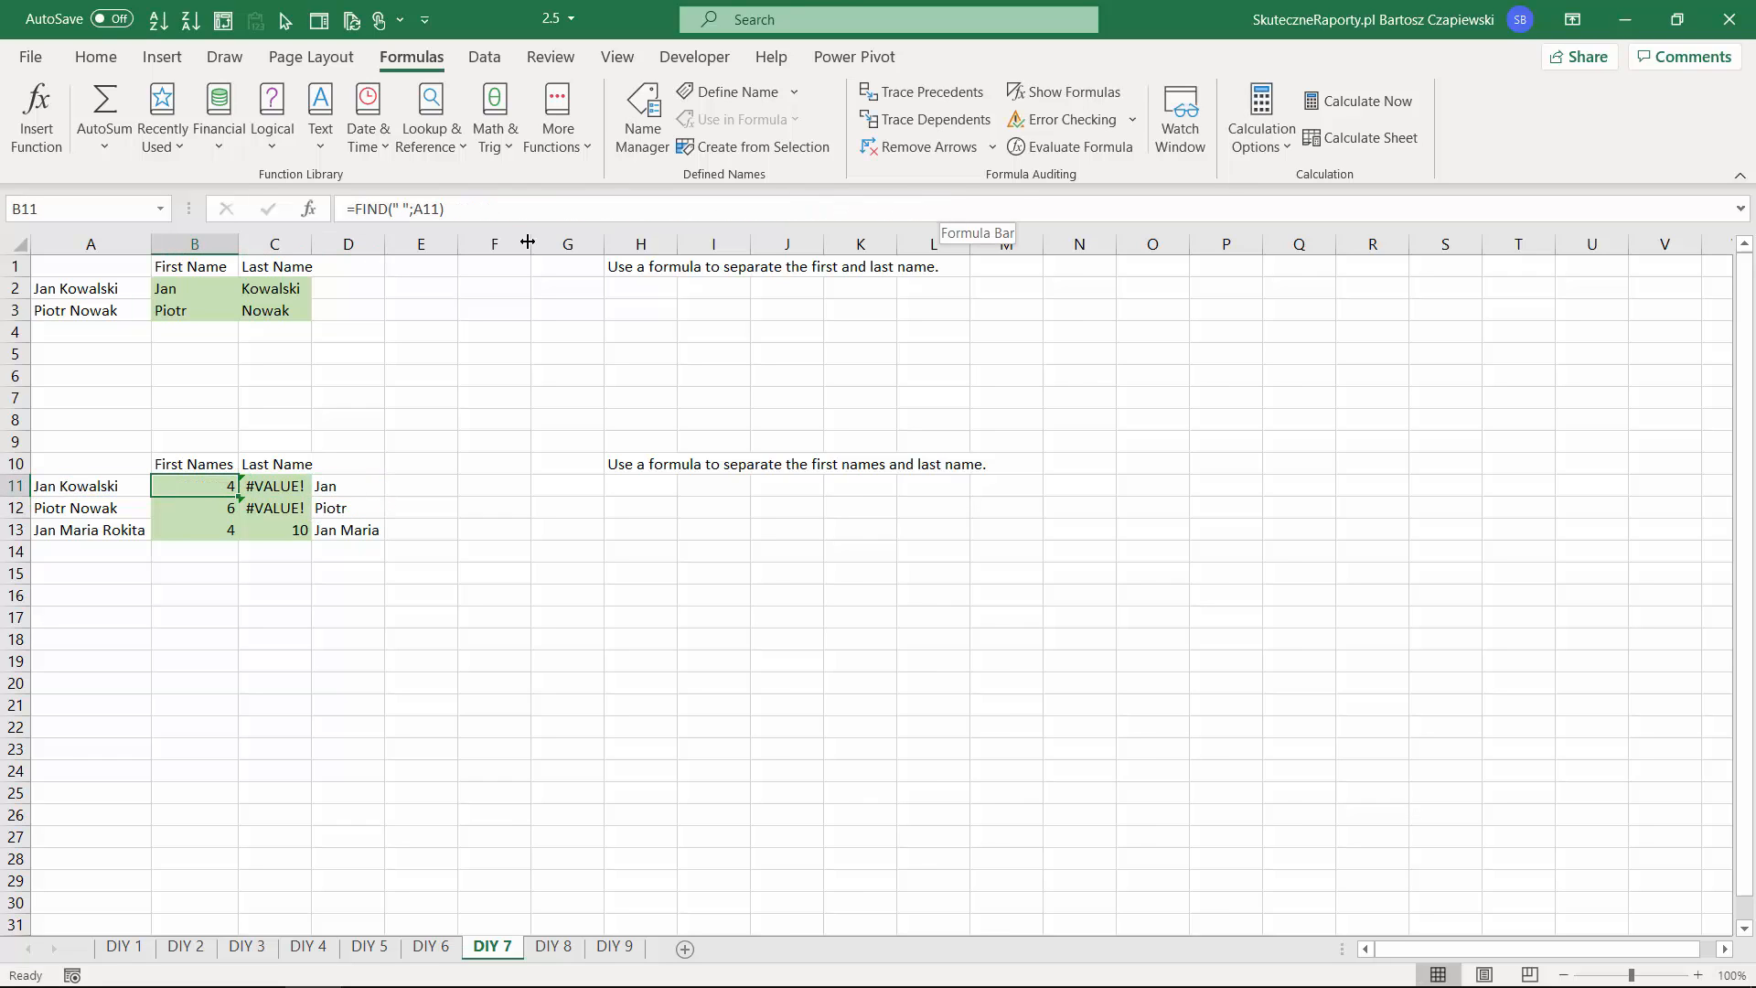
pyautogui.moveTo(354, 210); pyautogui.dragTo(588, 221)
pyautogui.hotkey('ctrl', 'c')
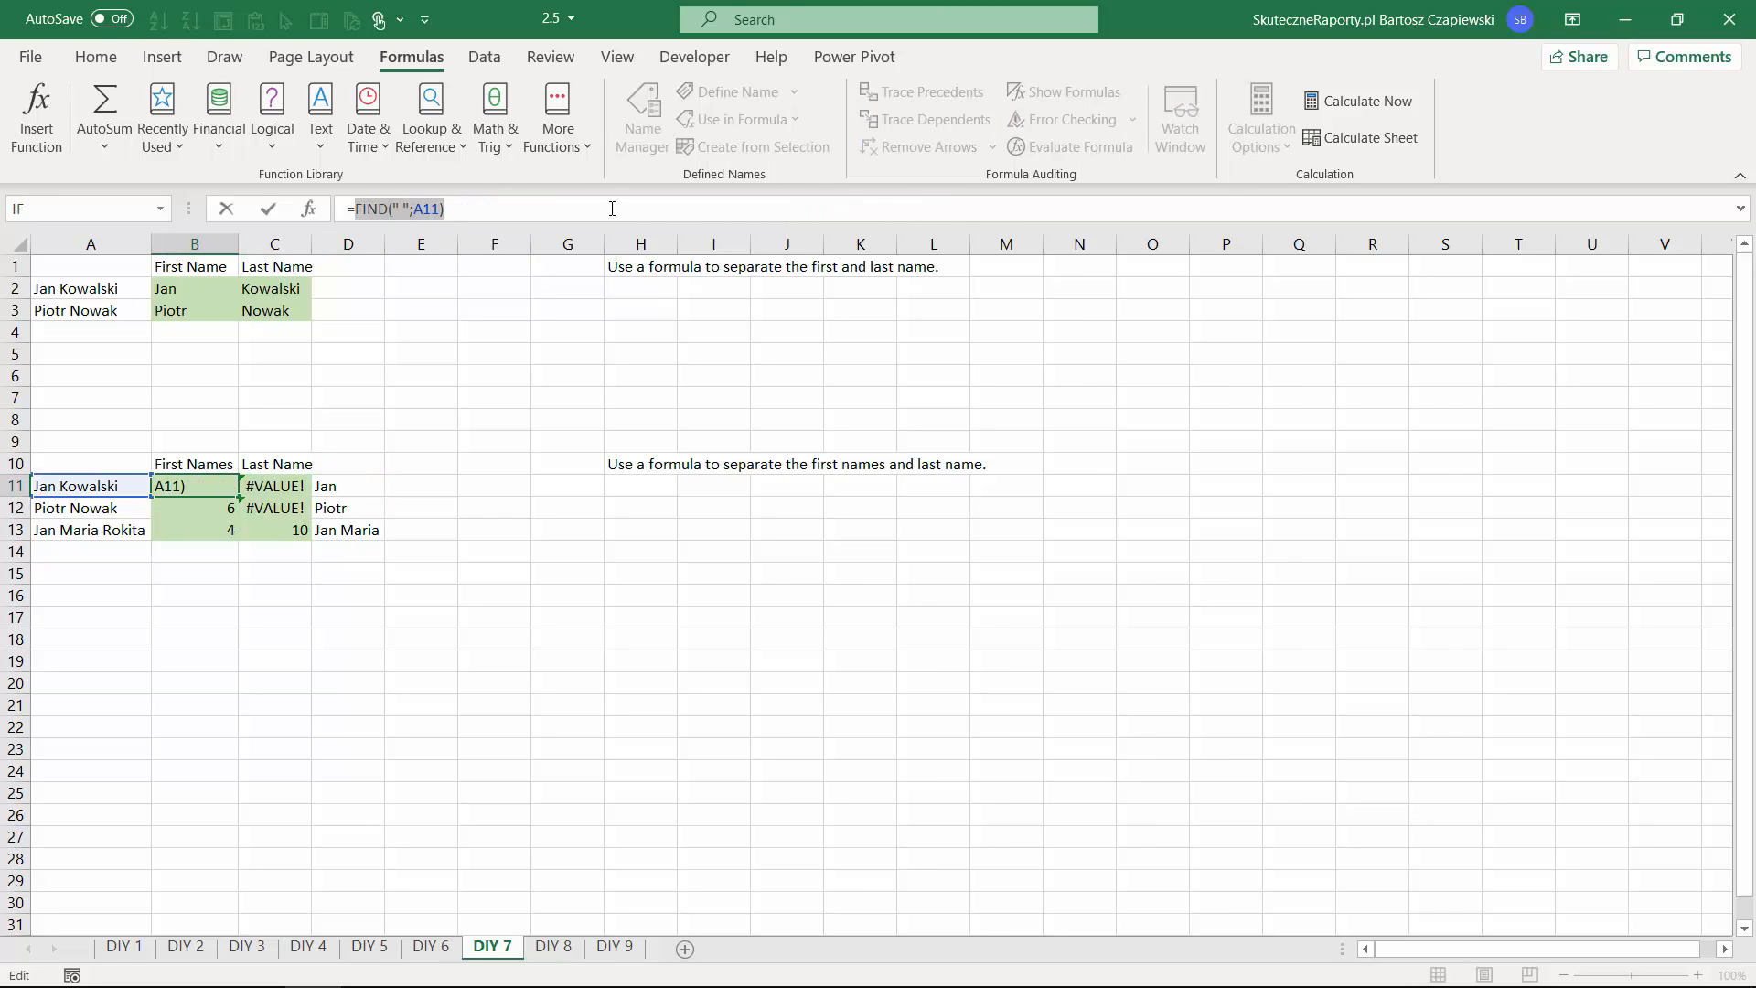
pyautogui.press('Escape')
pyautogui.click(349, 485)
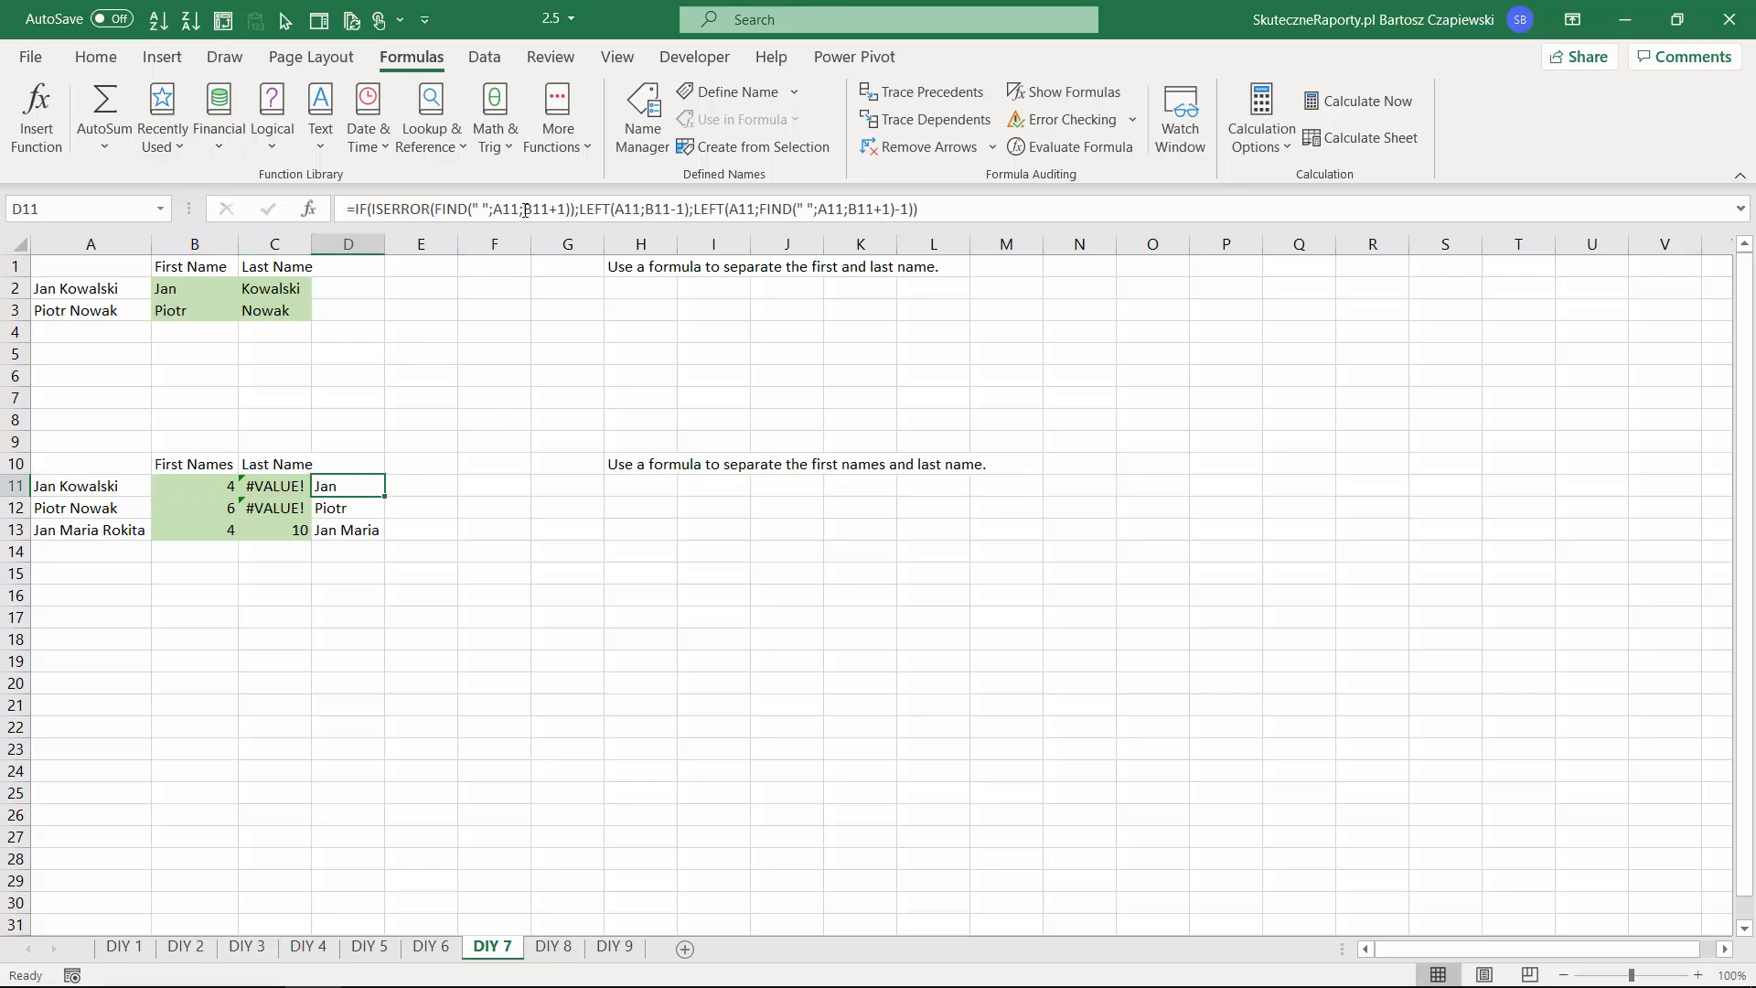
pyautogui.moveTo(526, 209); pyautogui.dragTo(552, 210)
pyautogui.hotkey('ctrl', 'v')
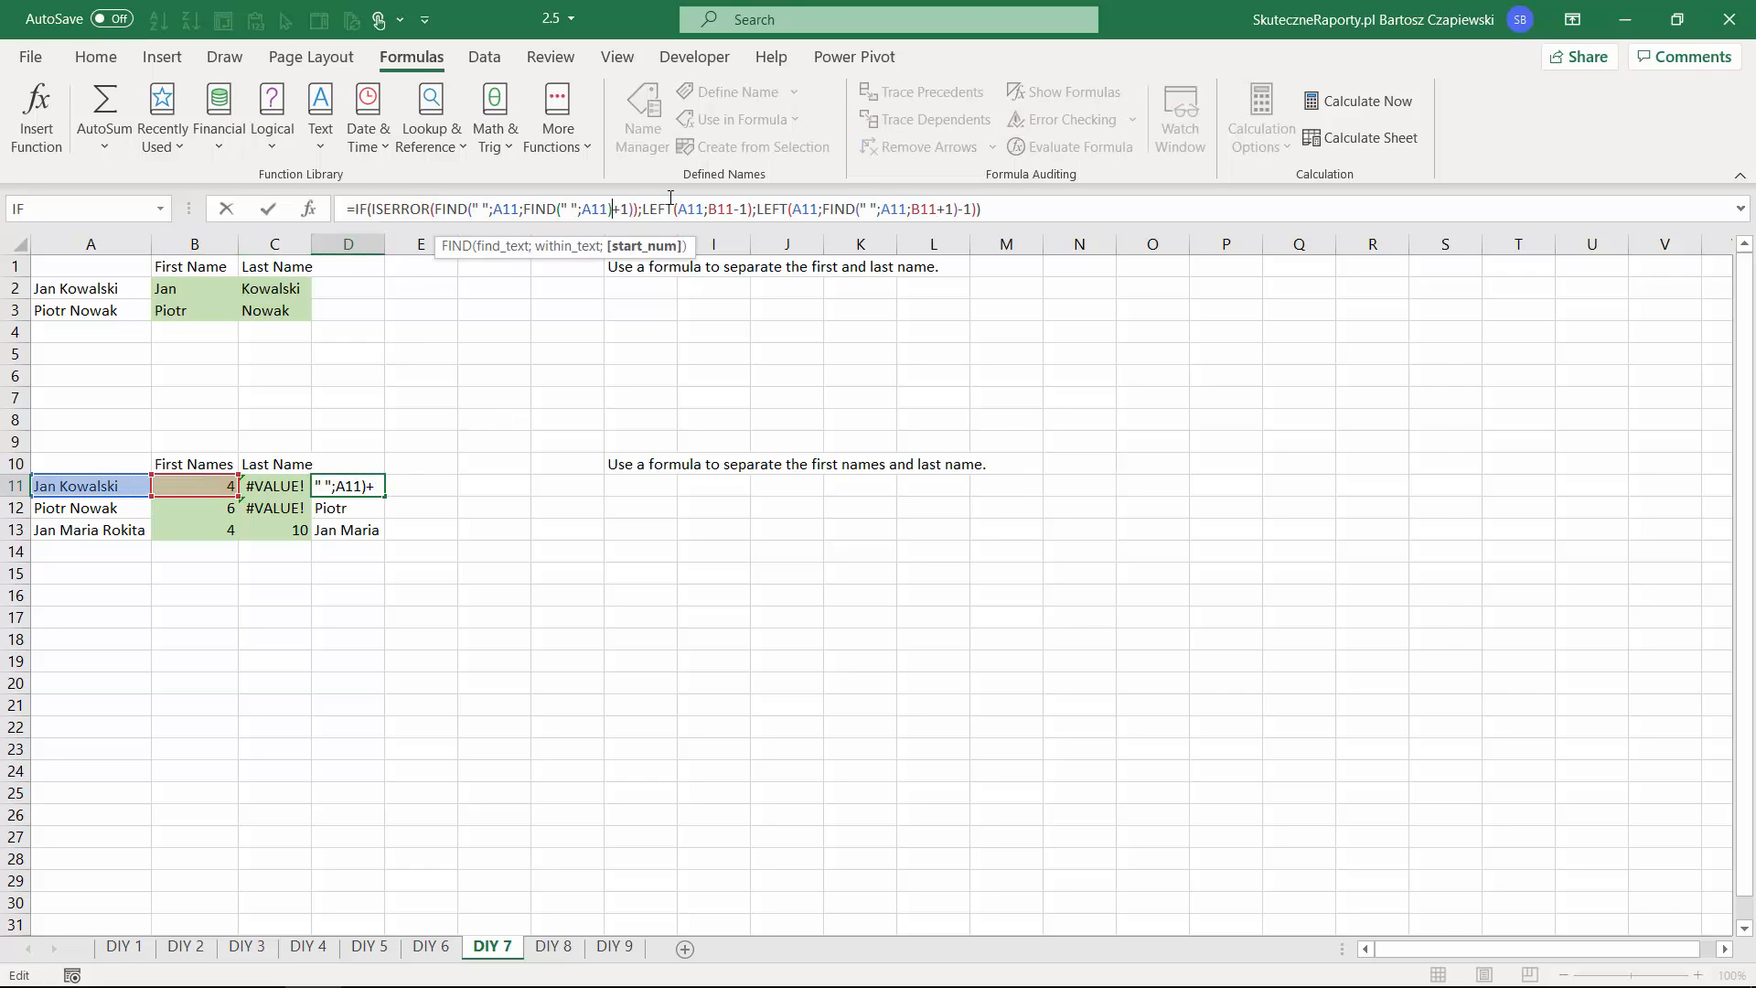
pyautogui.moveTo(709, 209); pyautogui.dragTo(734, 210)
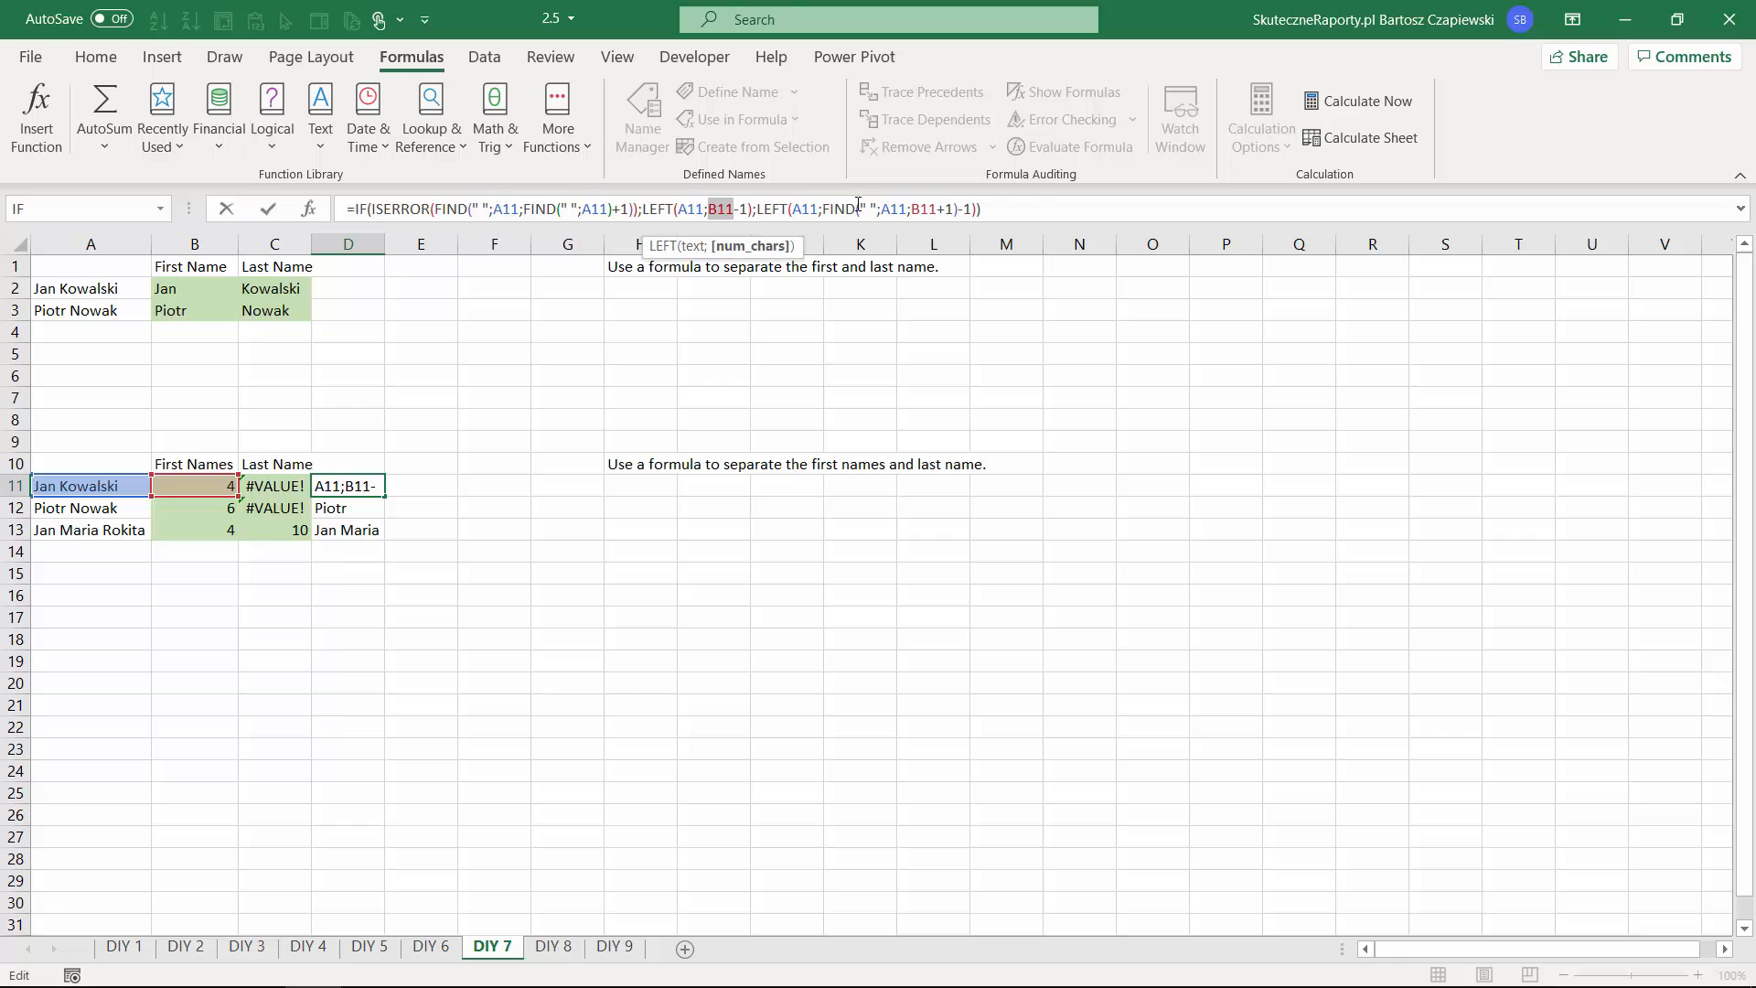
pyautogui.hotkey('ctrl', 'v')
pyautogui.moveTo(972, 209); pyautogui.dragTo(999, 210)
pyautogui.hotkey('ctrl', 'v')
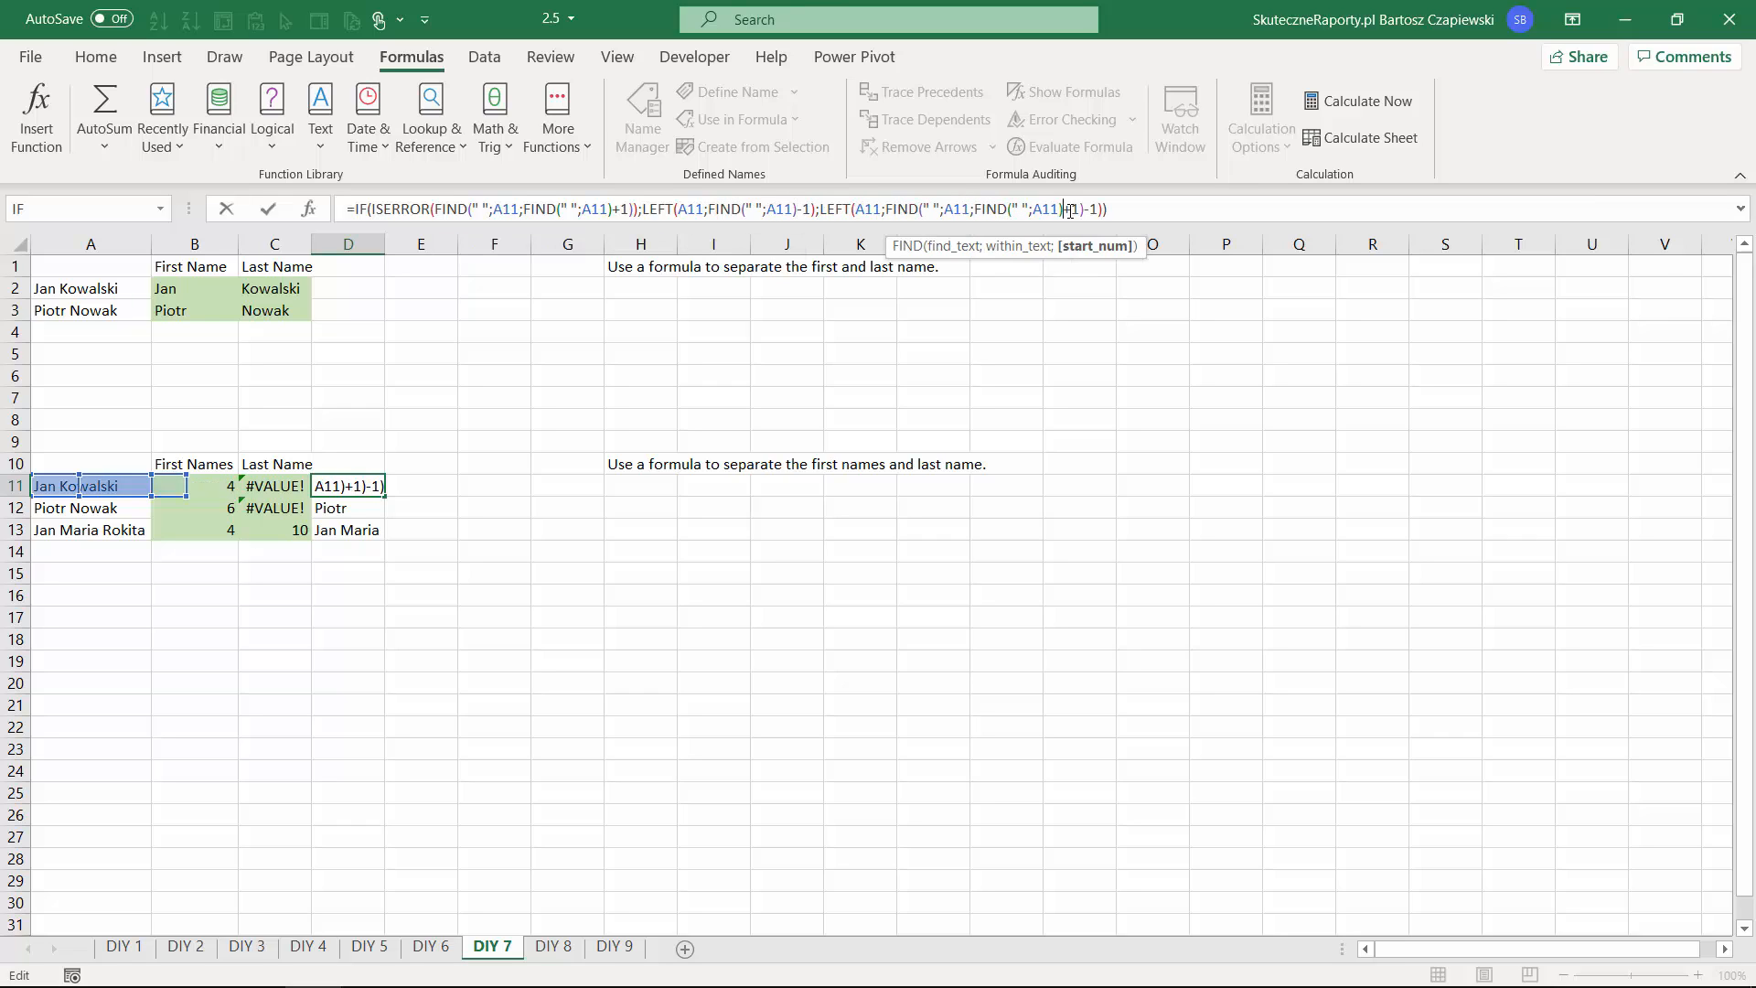
pyautogui.press('Return')
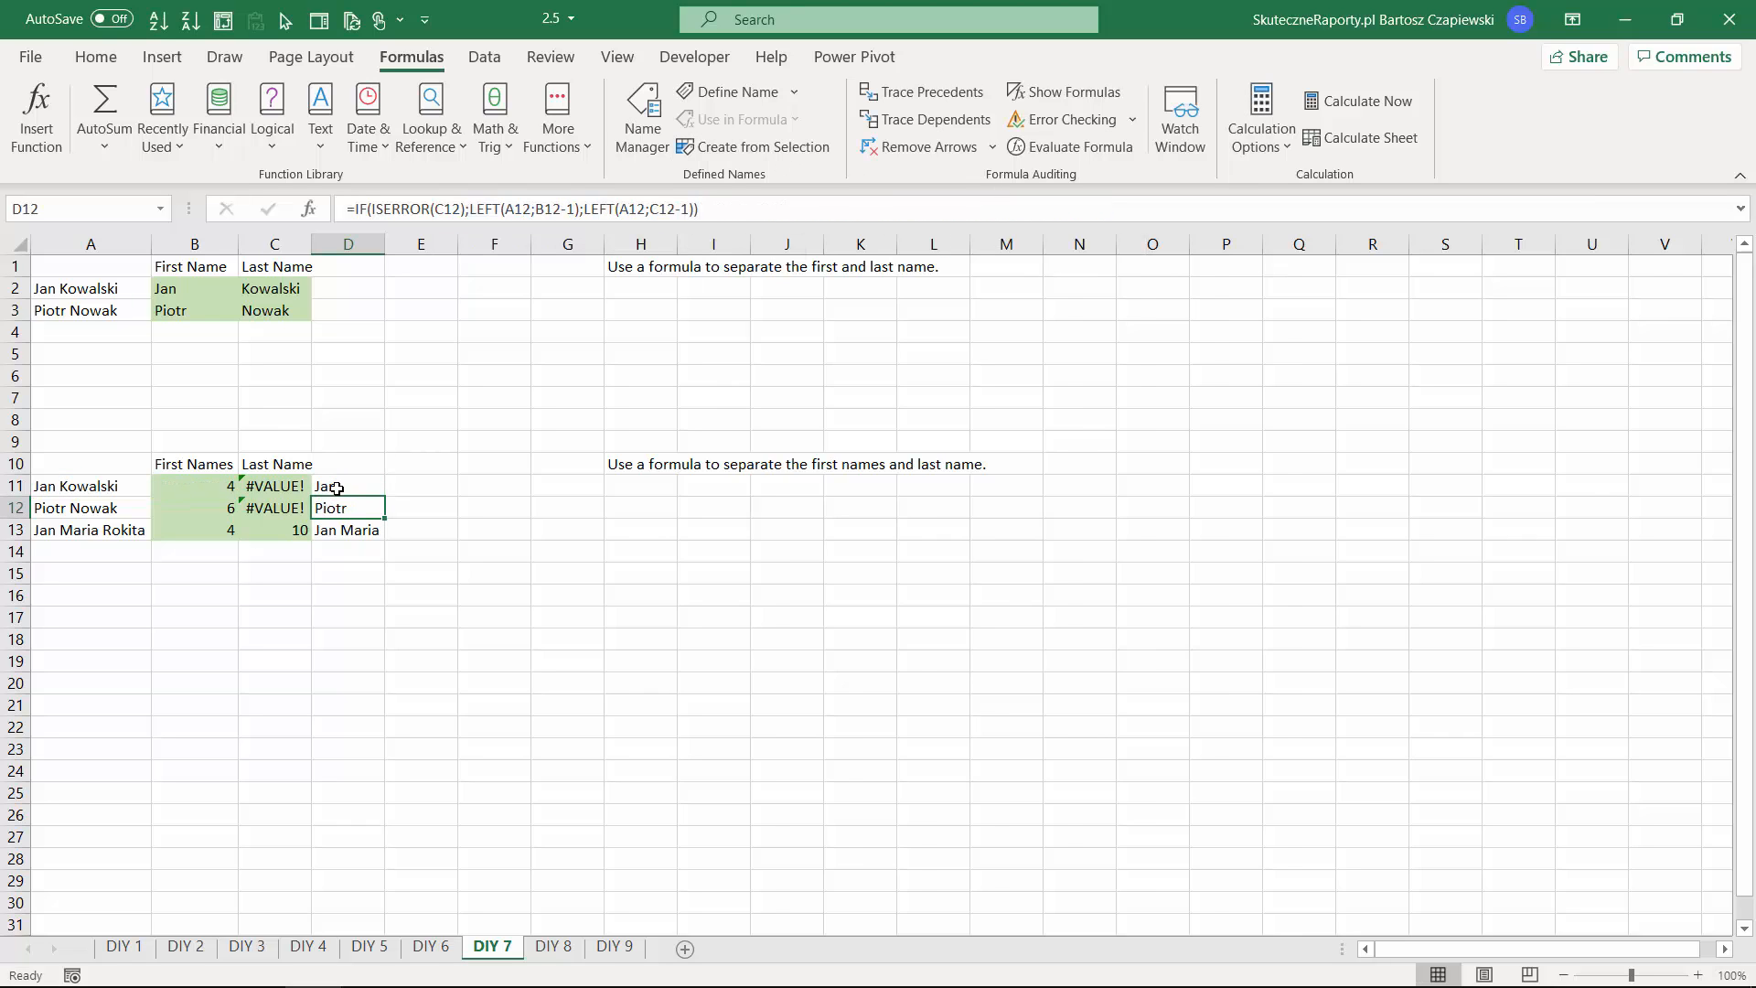
# Fill D11's combined formula down to D13 and move D11:D13 onto B11:B13, replacing the helper data.
pyautogui.moveTo(336, 488); pyautogui.dragTo(219, 484)
pyautogui.click(367, 491)
pyautogui.doubleClick(385, 497)
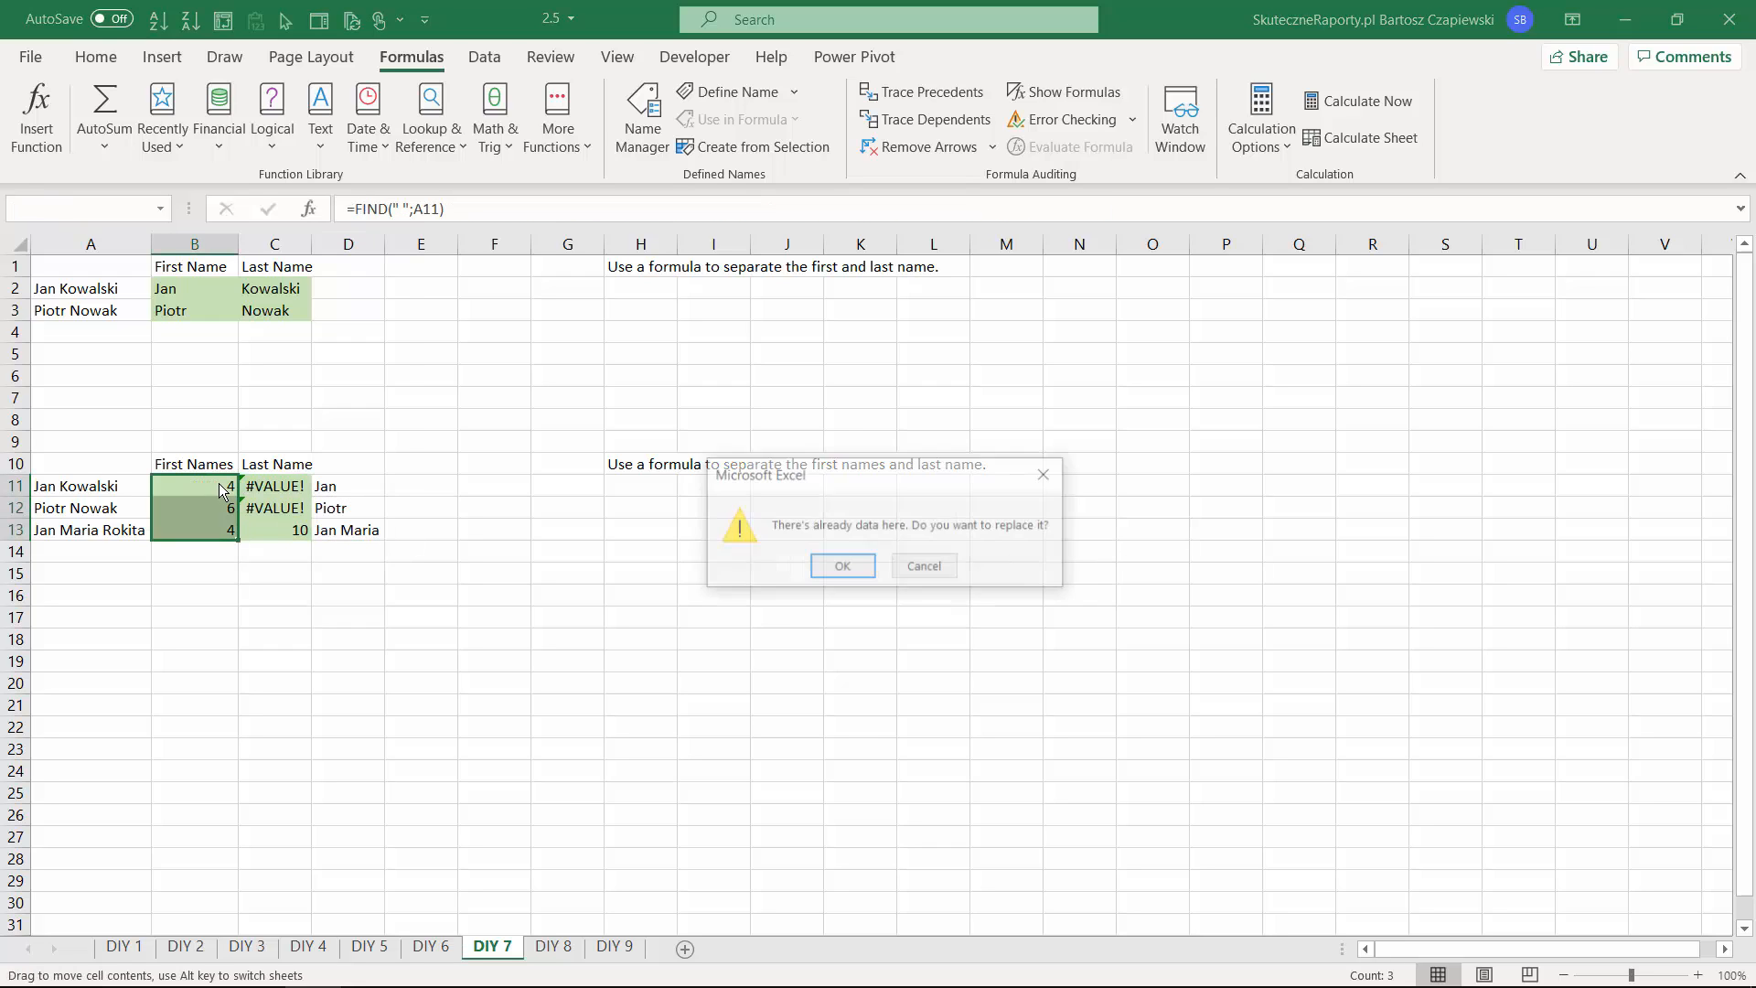
pyautogui.click(834, 569)
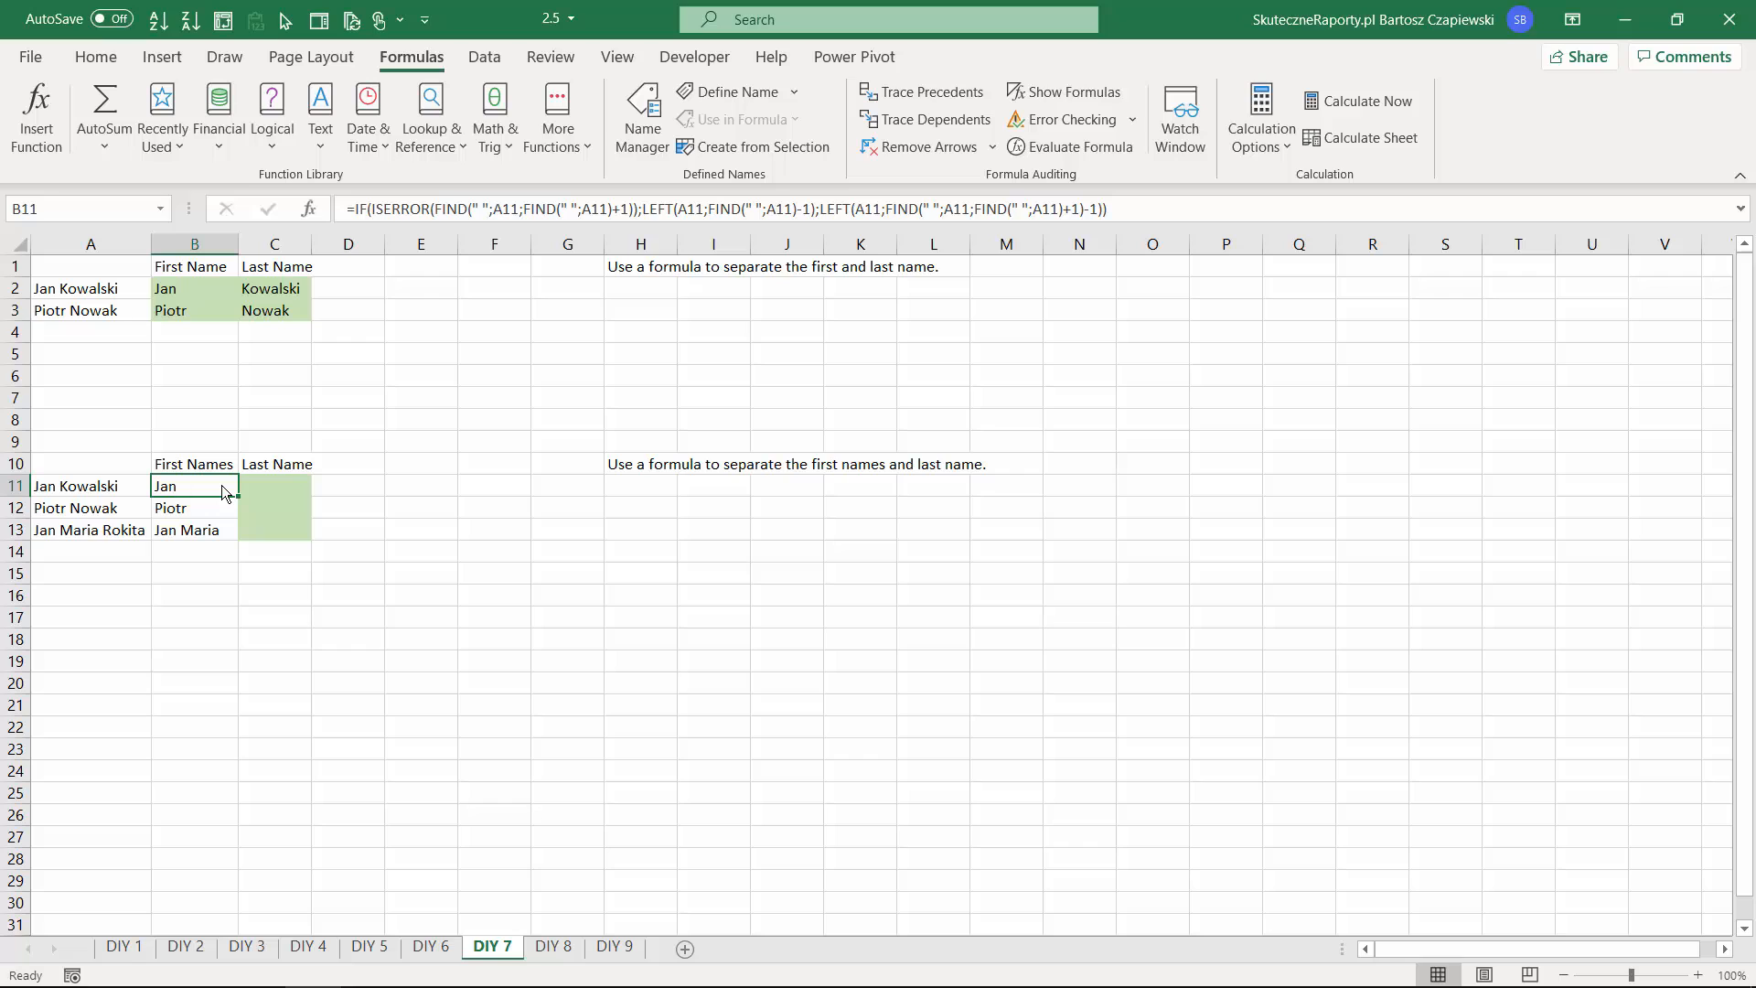
# Copy the full formula text from B11 into C11 unchanged, keeping its A11 references.
pyautogui.moveTo(1109, 208); pyautogui.dragTo(345, 210)
pyautogui.hotkey('ctrl', 'c')
pyautogui.press('Escape')
pyautogui.press('Right')
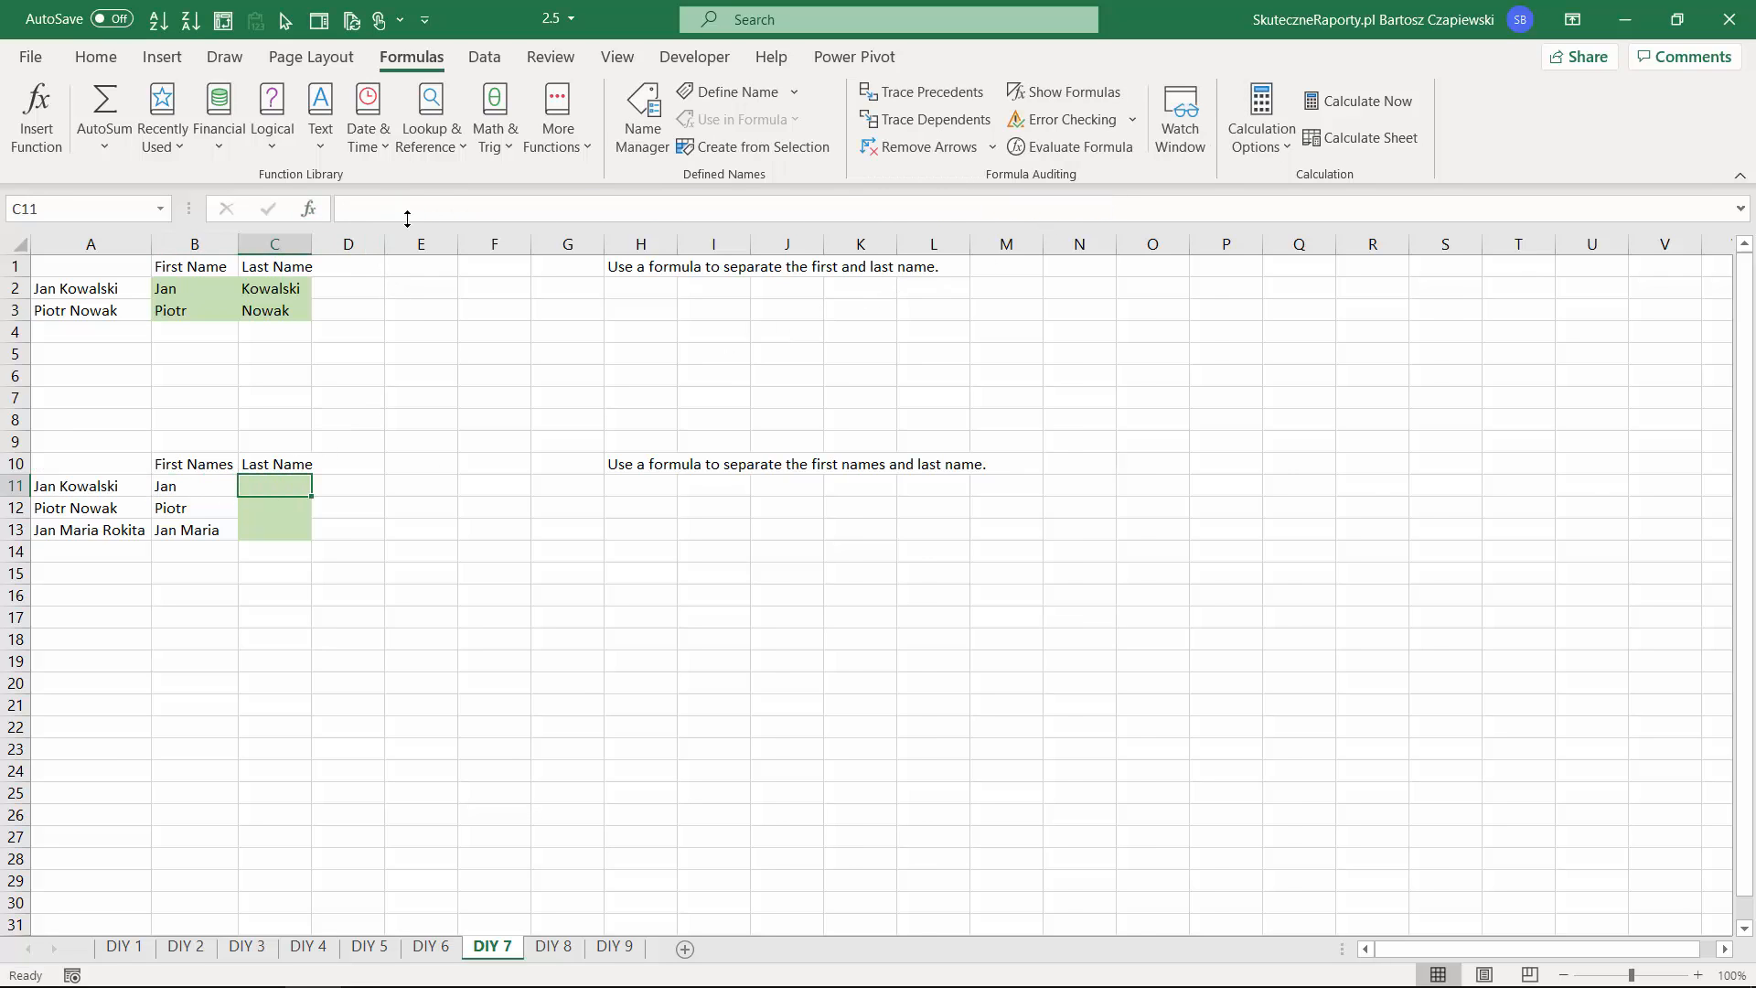
pyautogui.click(412, 206)
pyautogui.hotkey('ctrl', 'v')
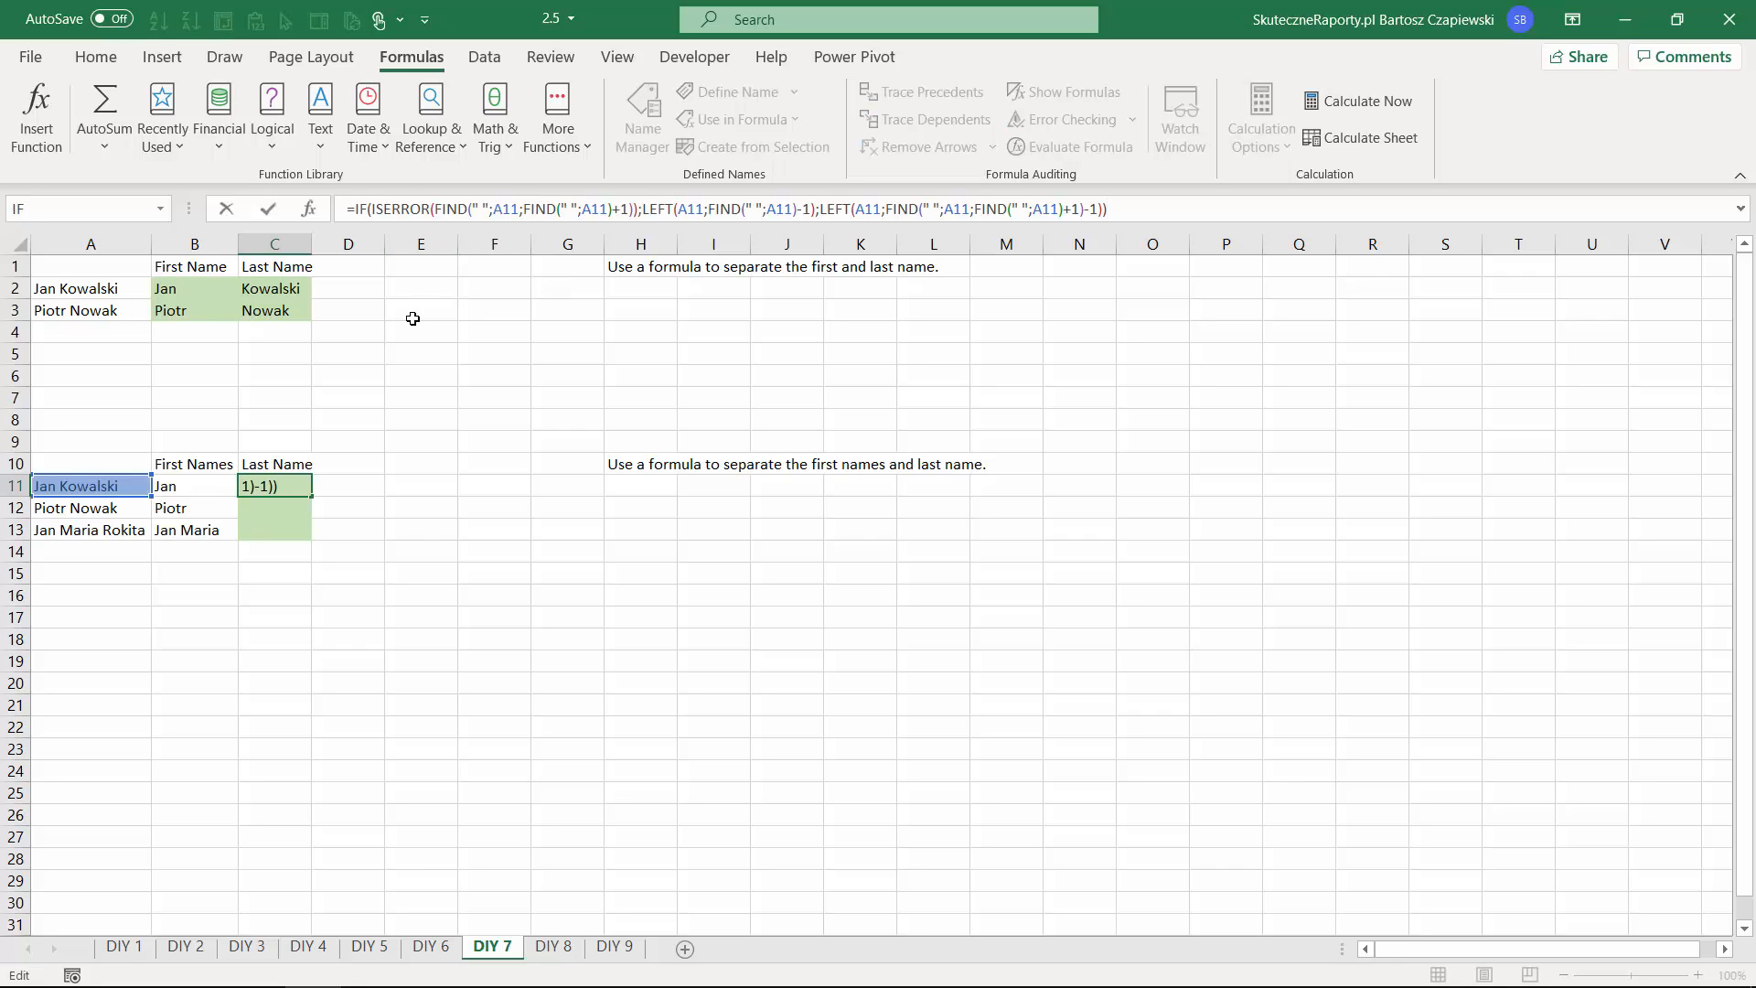
# Change the value if true in C11's IF formula to RIGHT(A11;LEN(A11)-FIND(" ";A11)).
pyautogui.moveTo(642, 208); pyautogui.dragTo(671, 265)
pyautogui.write('RIGHT')
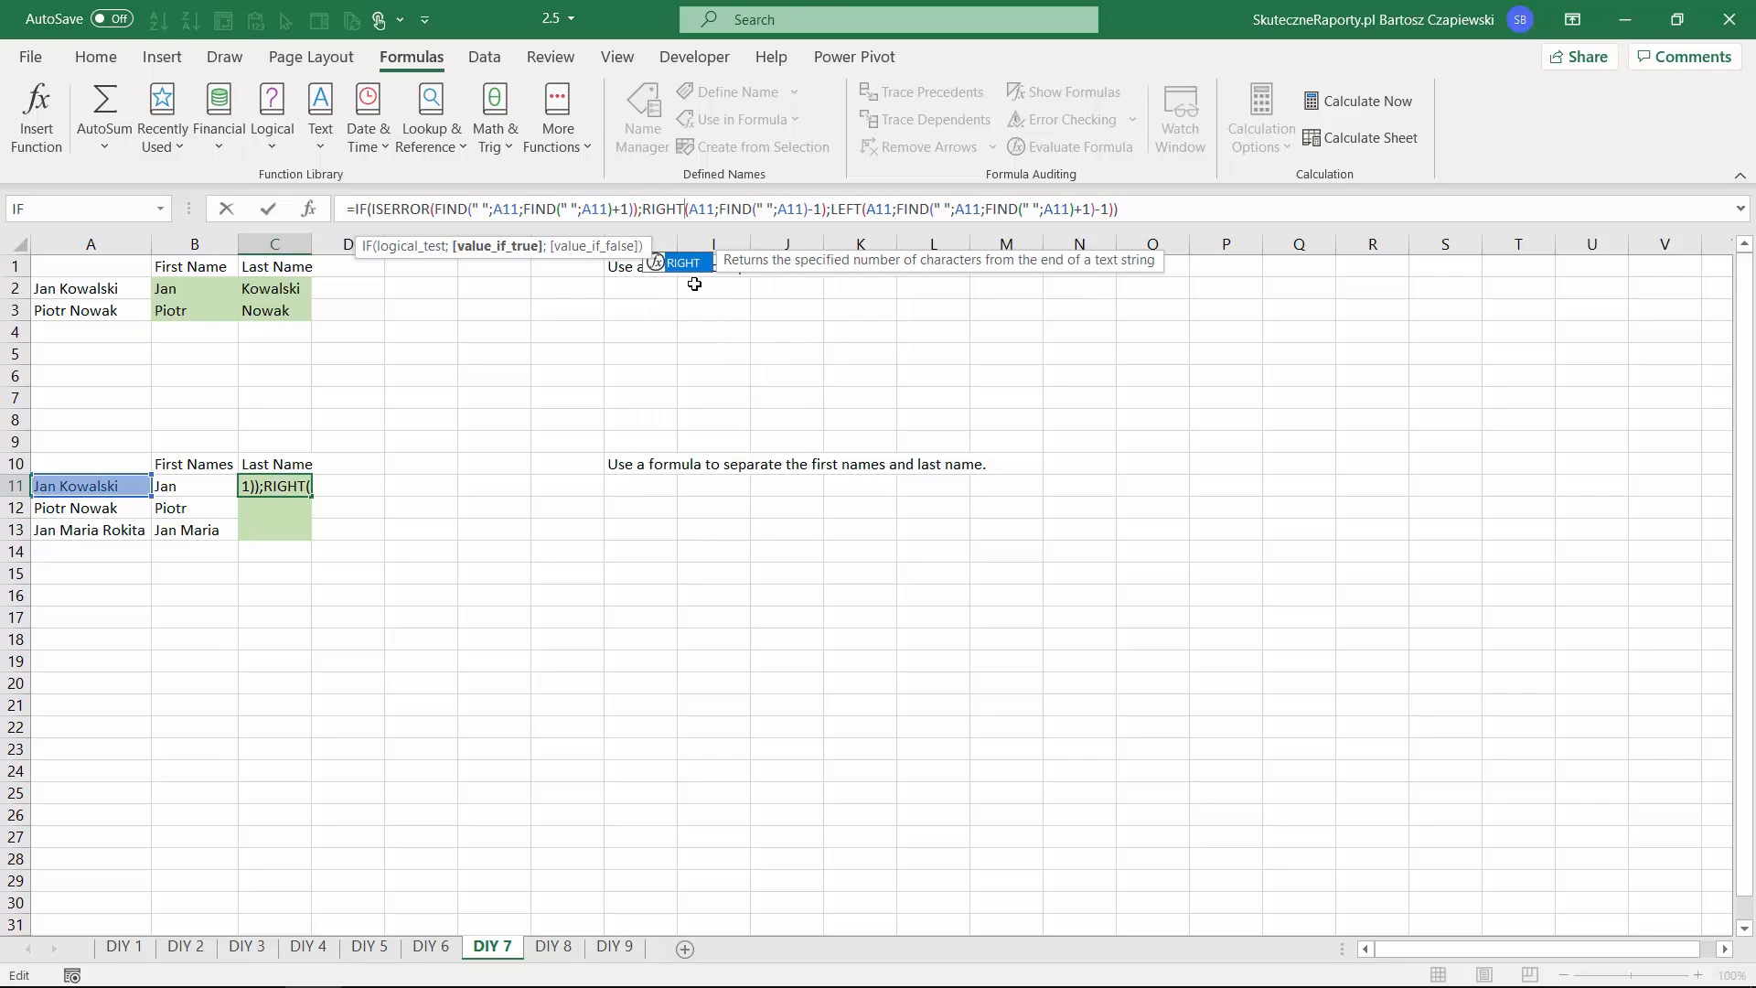
pyautogui.click(692, 210)
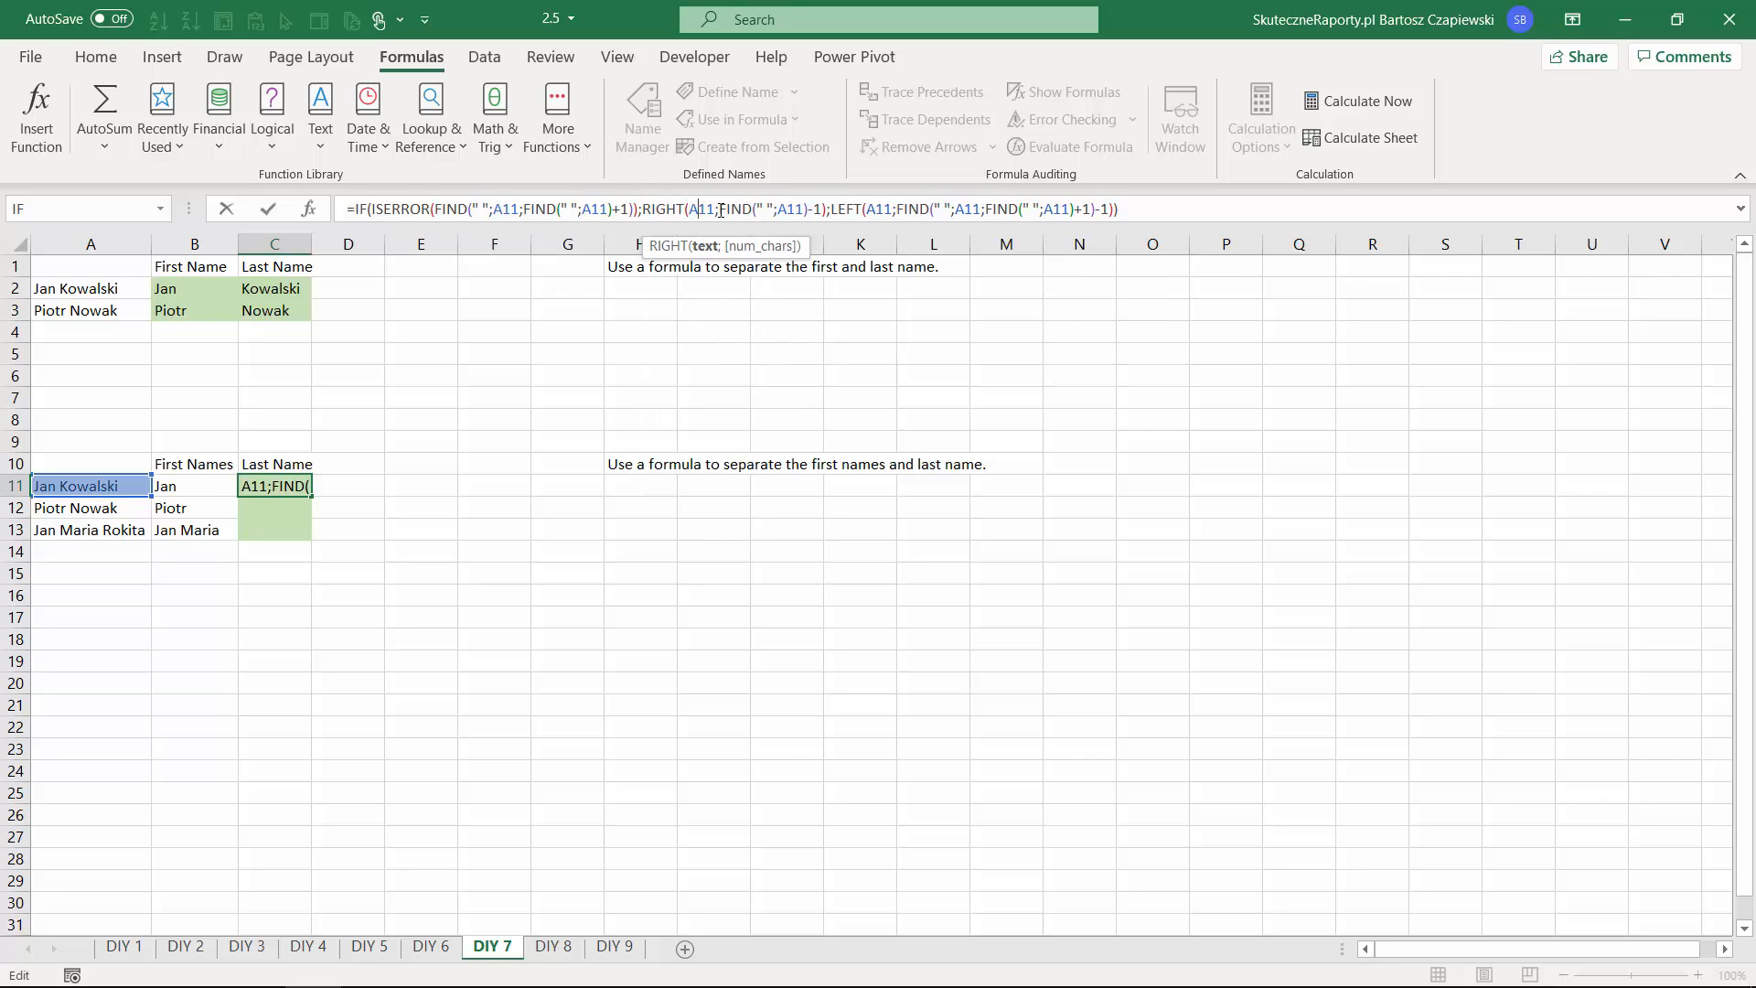
pyautogui.click(719, 209)
pyautogui.write('len')
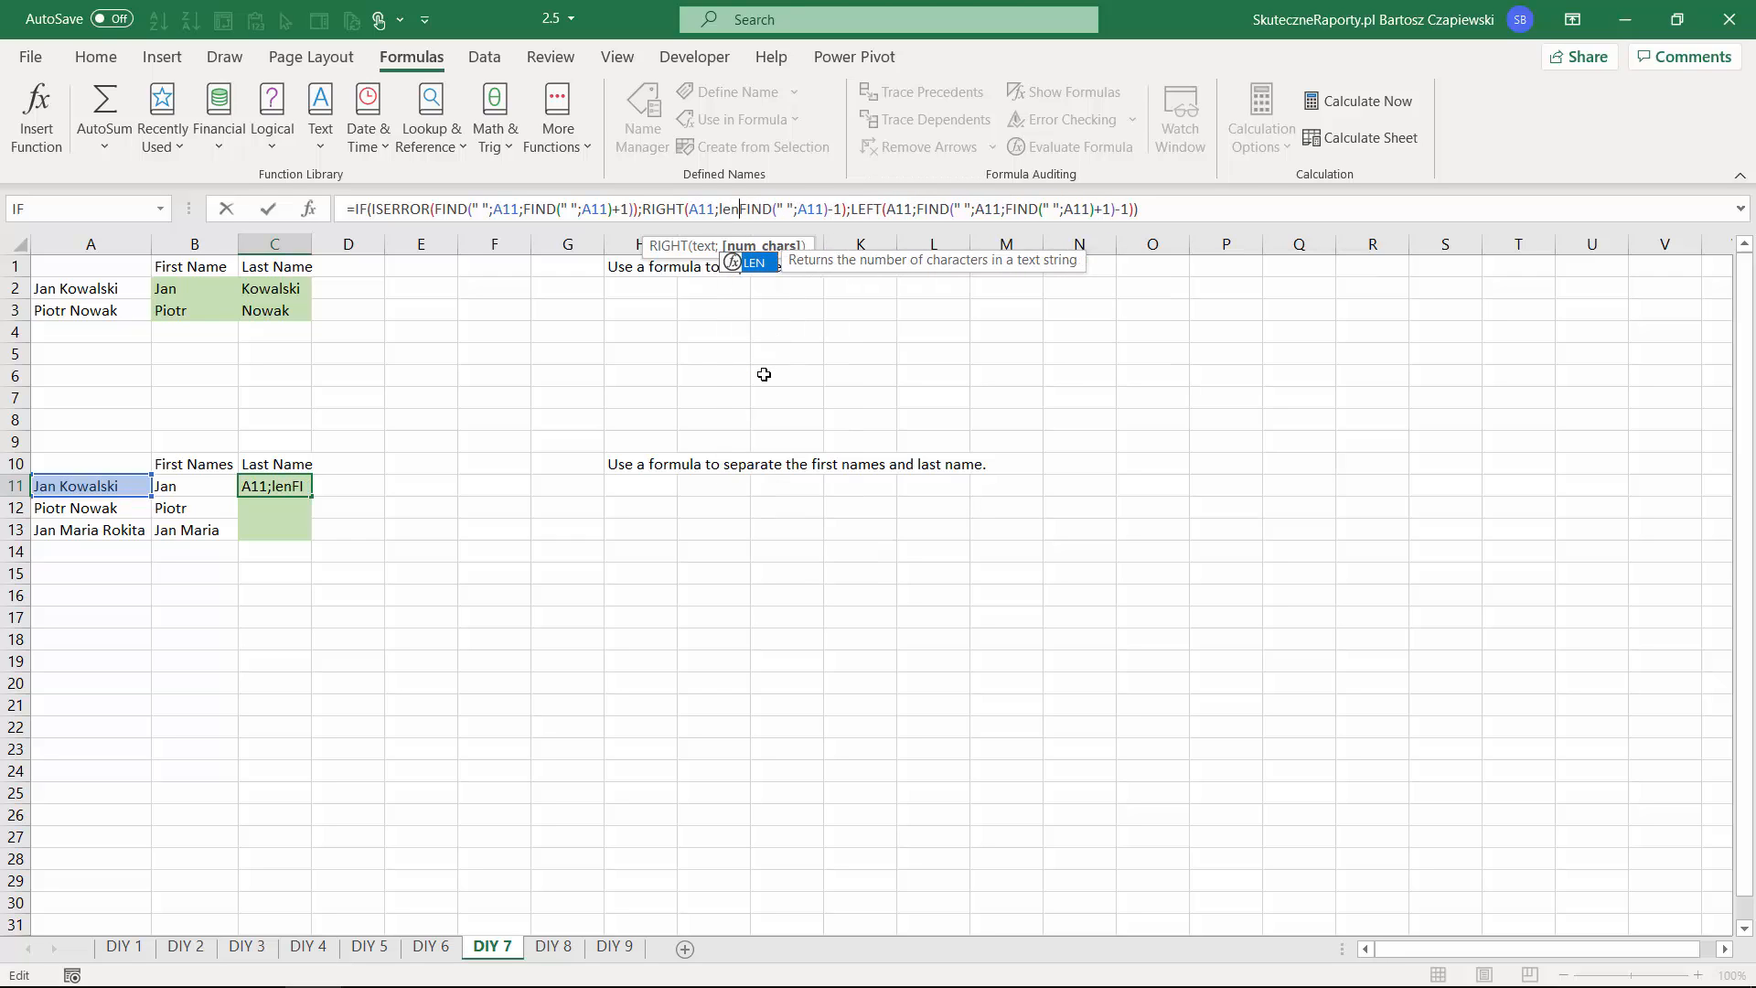
pyautogui.press('Tab')
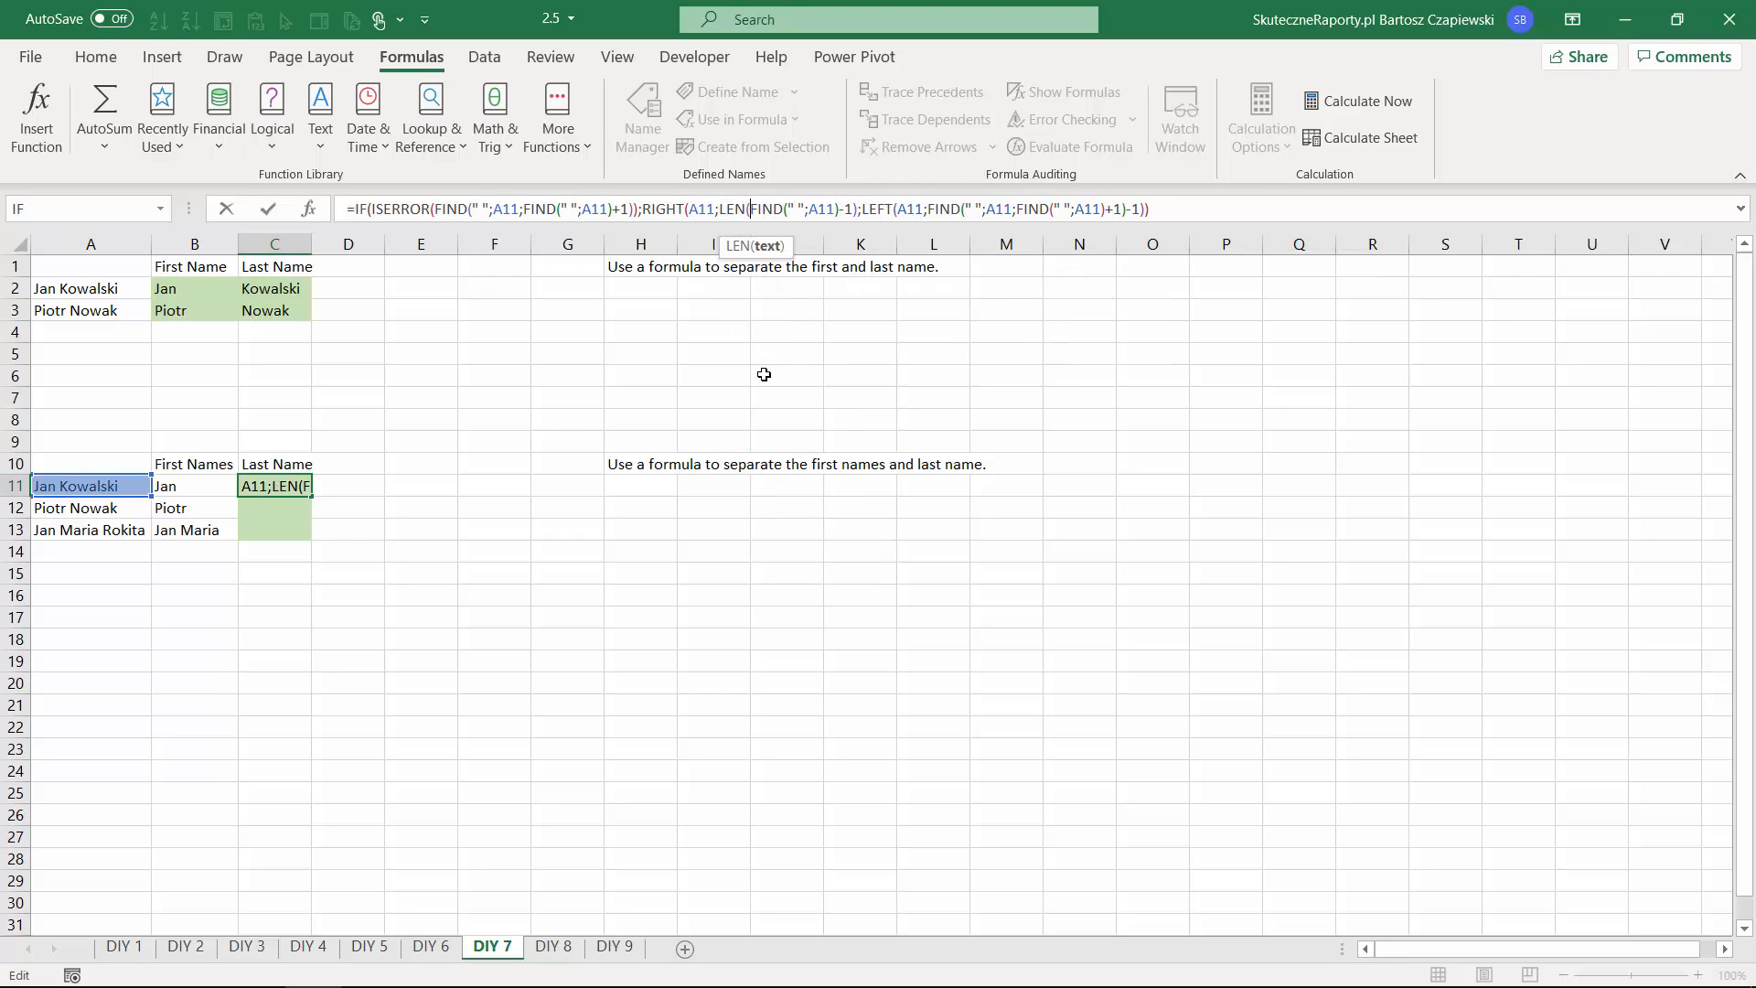
pyautogui.click(105, 486)
pyautogui.write(')')
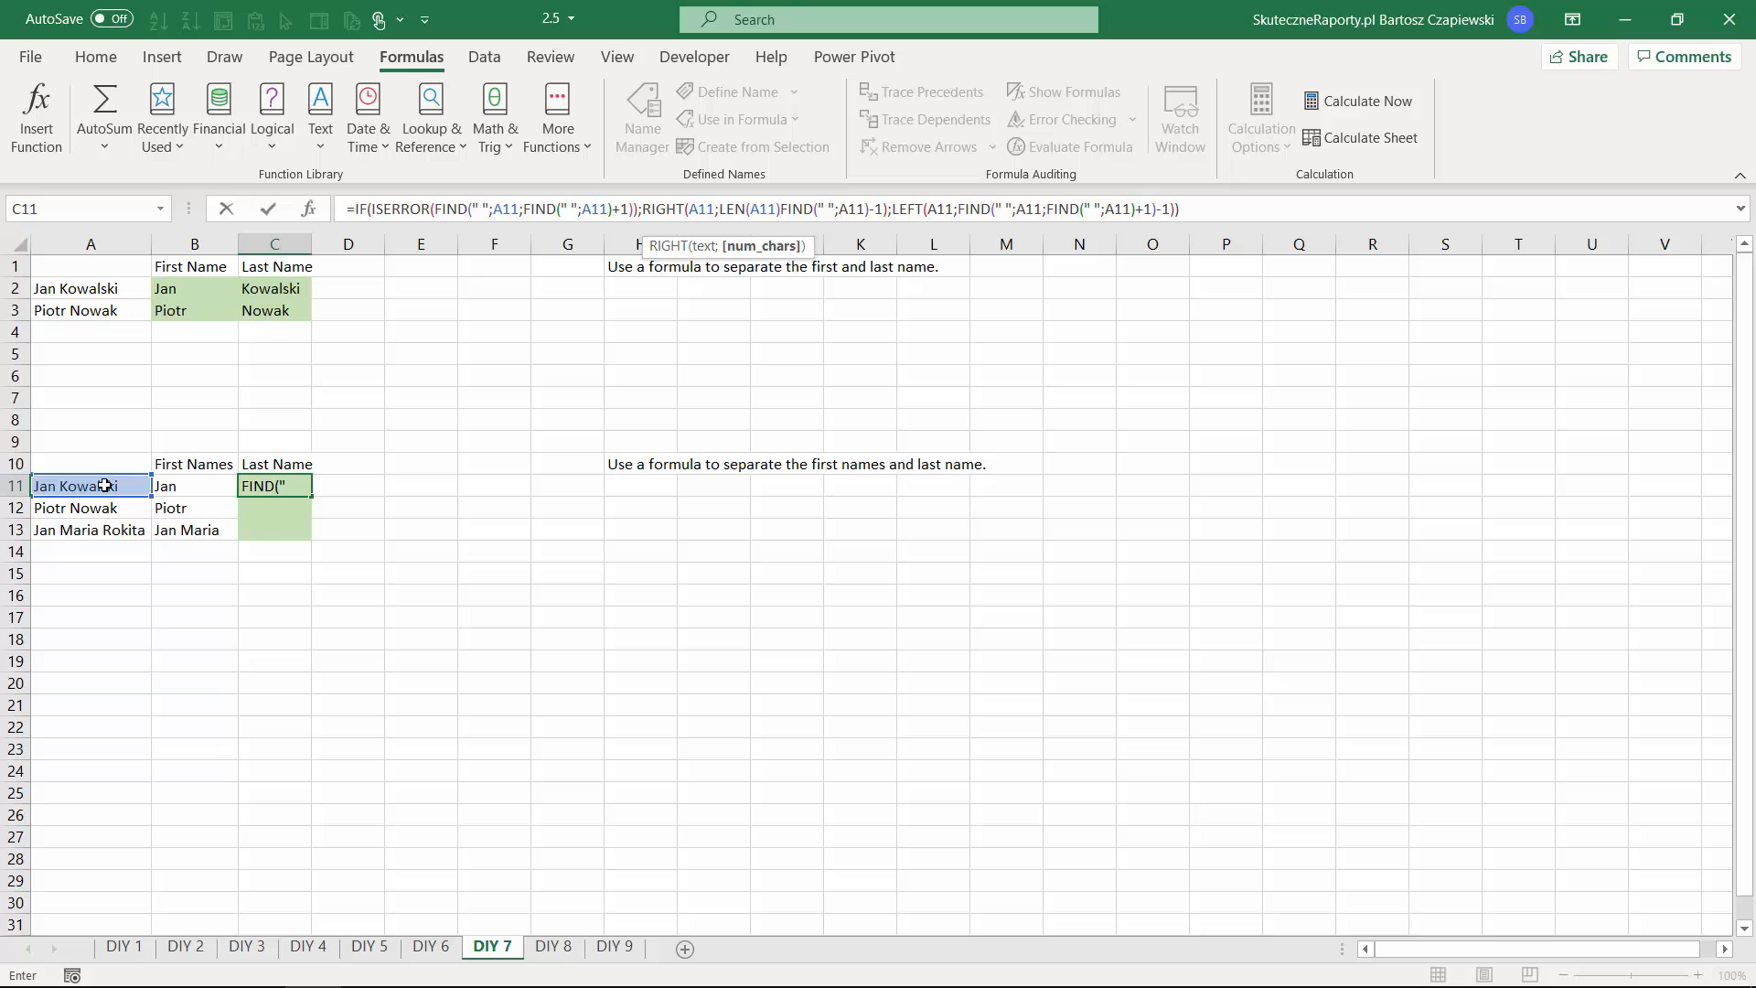
pyautogui.write('-')
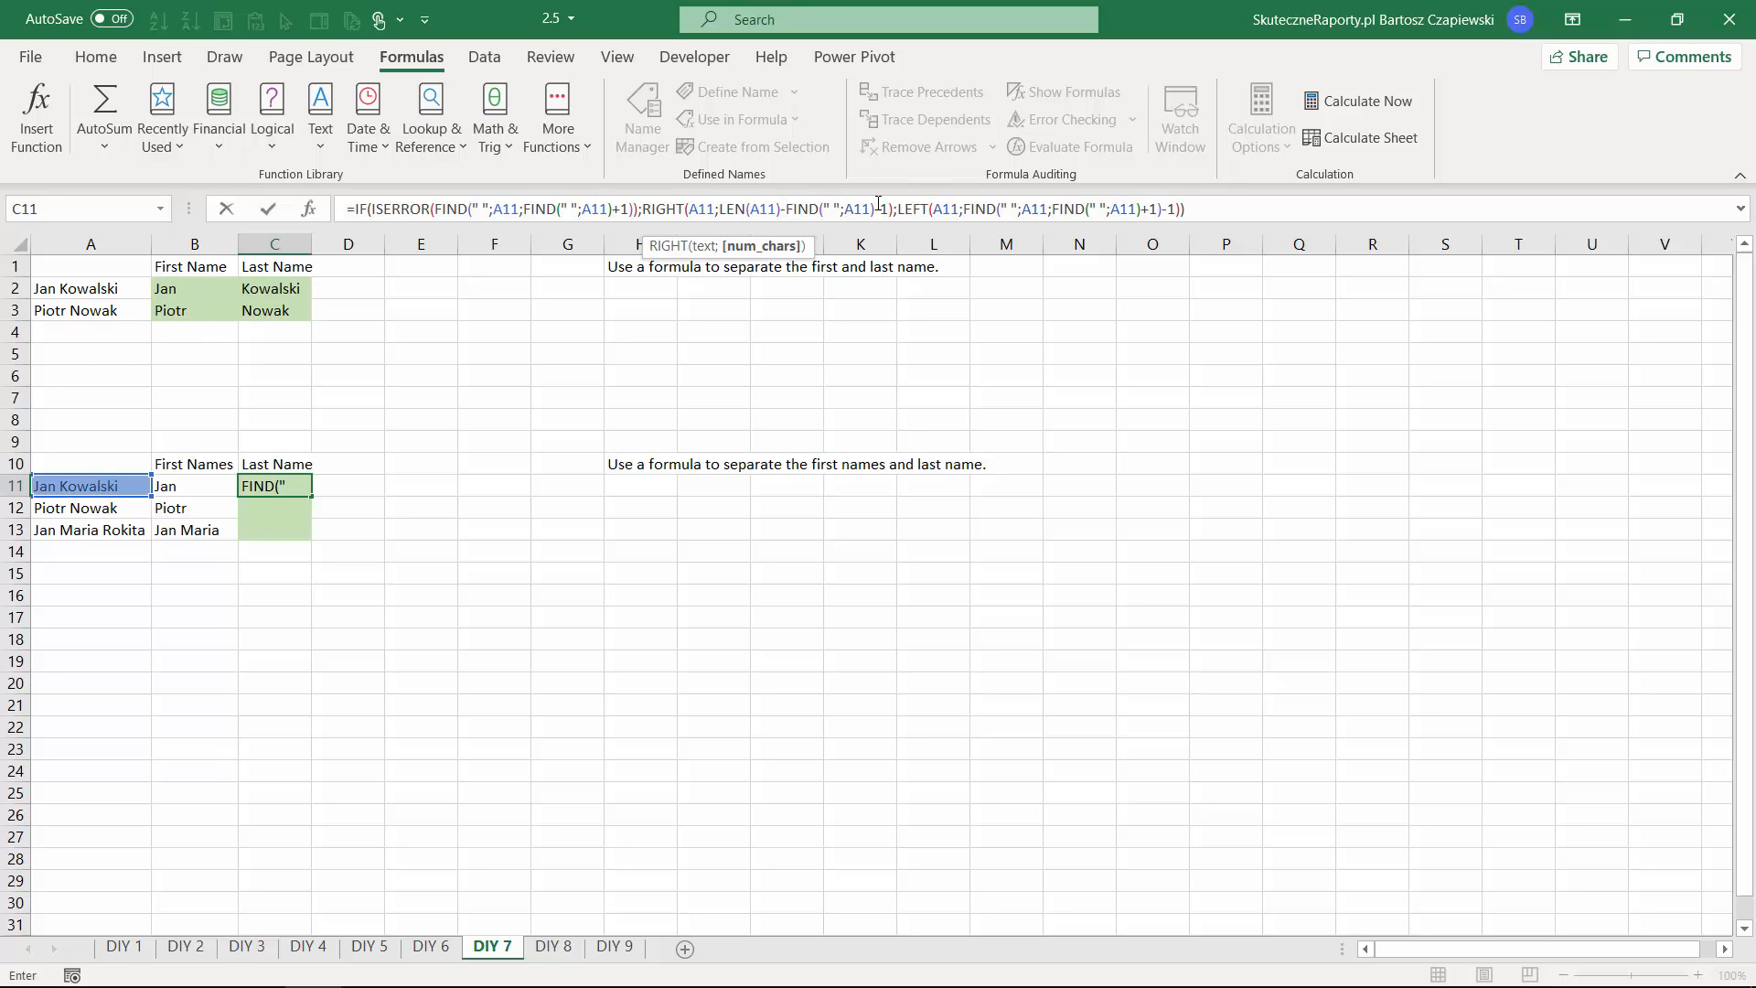
pyautogui.click(878, 203)
pyautogui.press('Delete')
pyautogui.press('Delete')
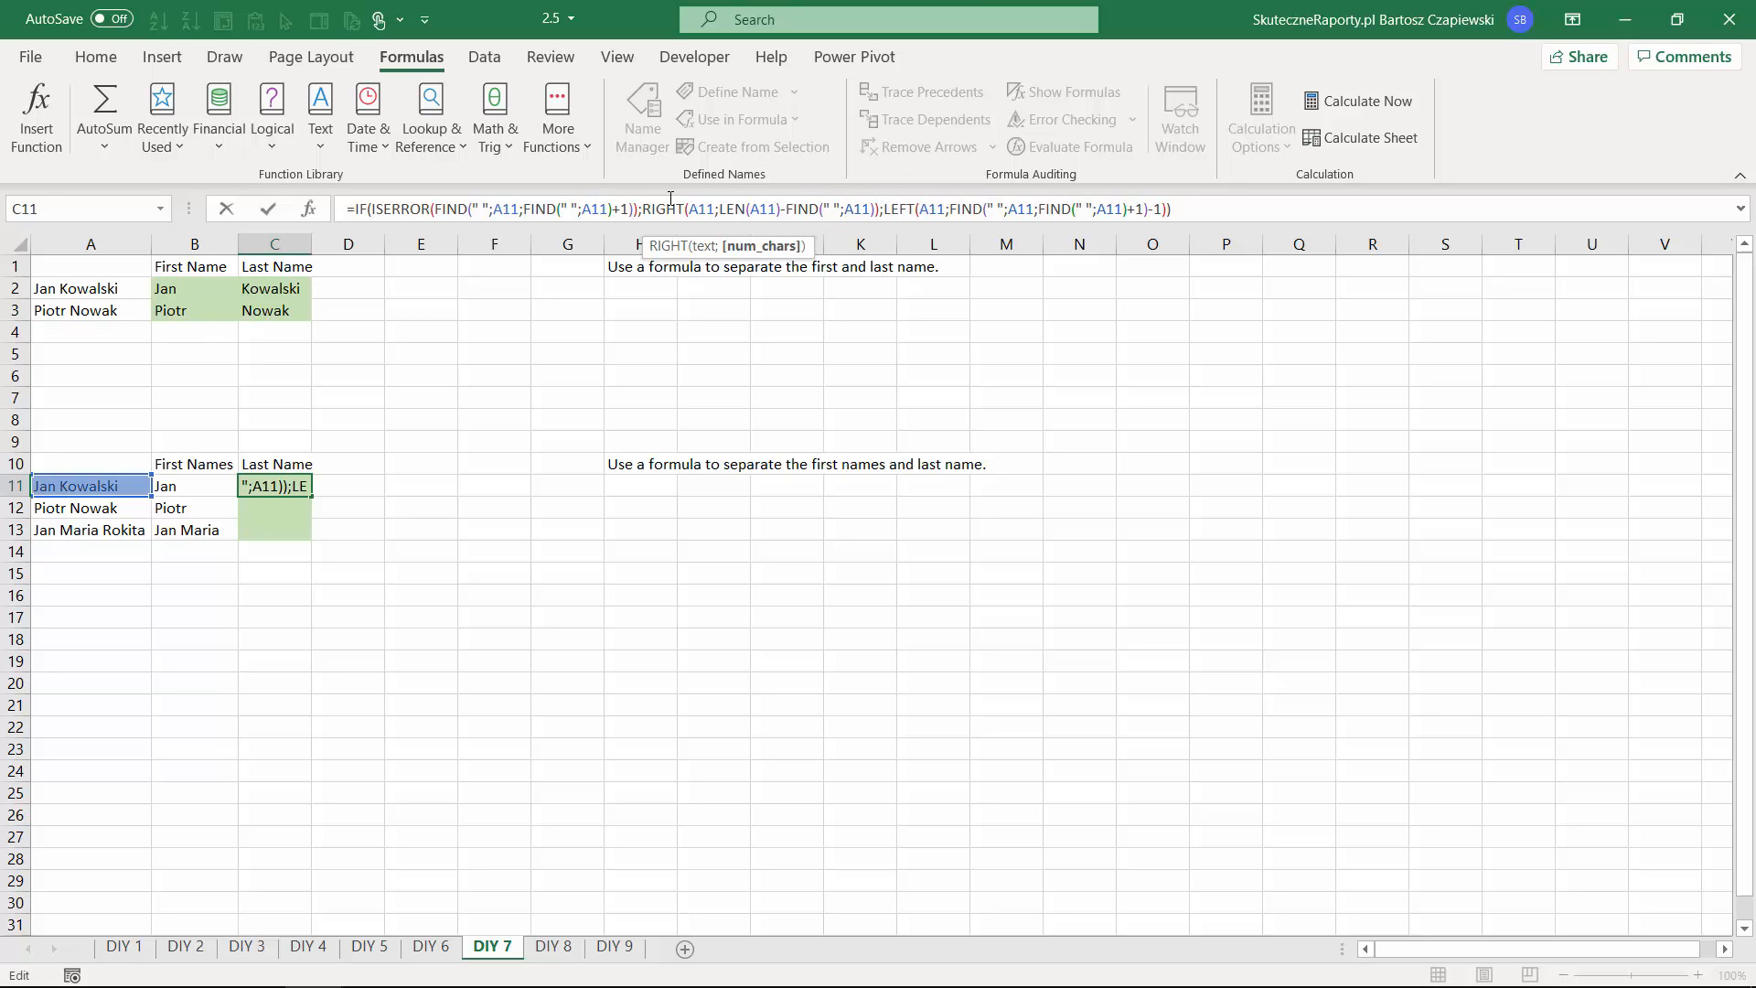
# Change the value if false in C11's formula to RIGHT(A11;LEN(A11)-FIND(" ";A11)) and fill it down to C13.
pyautogui.moveTo(719, 209); pyautogui.dragTo(877, 209)
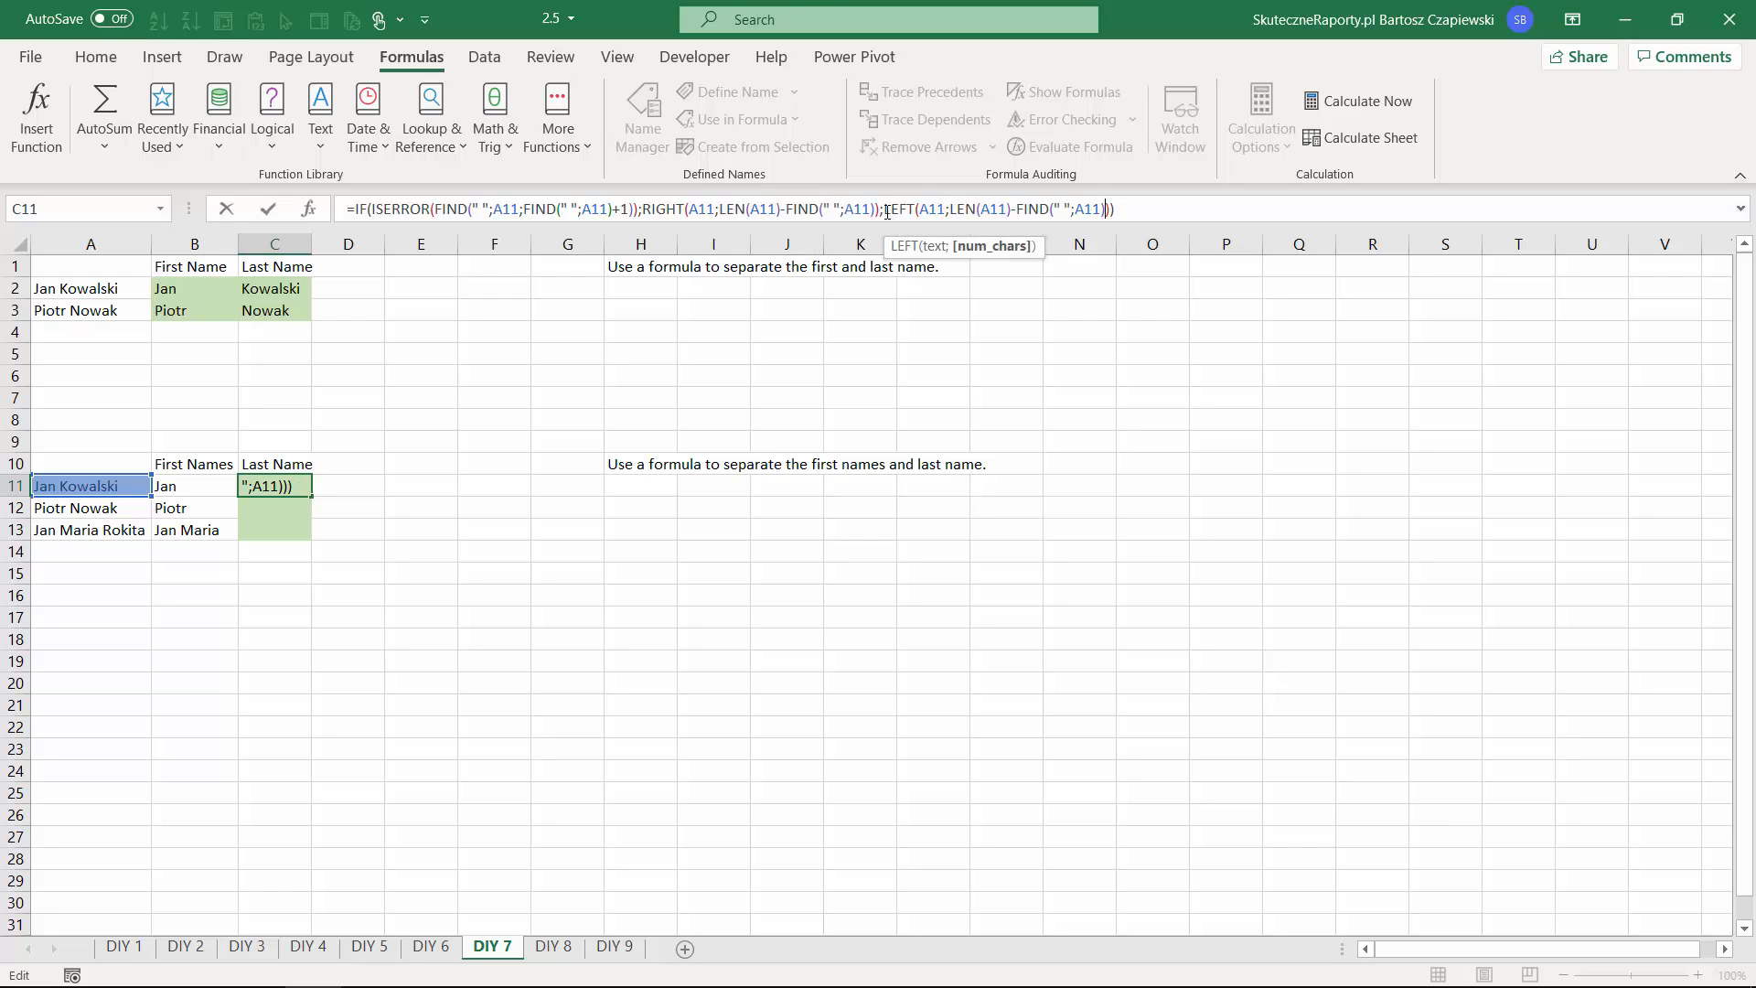
pyautogui.moveTo(885, 210); pyautogui.dragTo(916, 210)
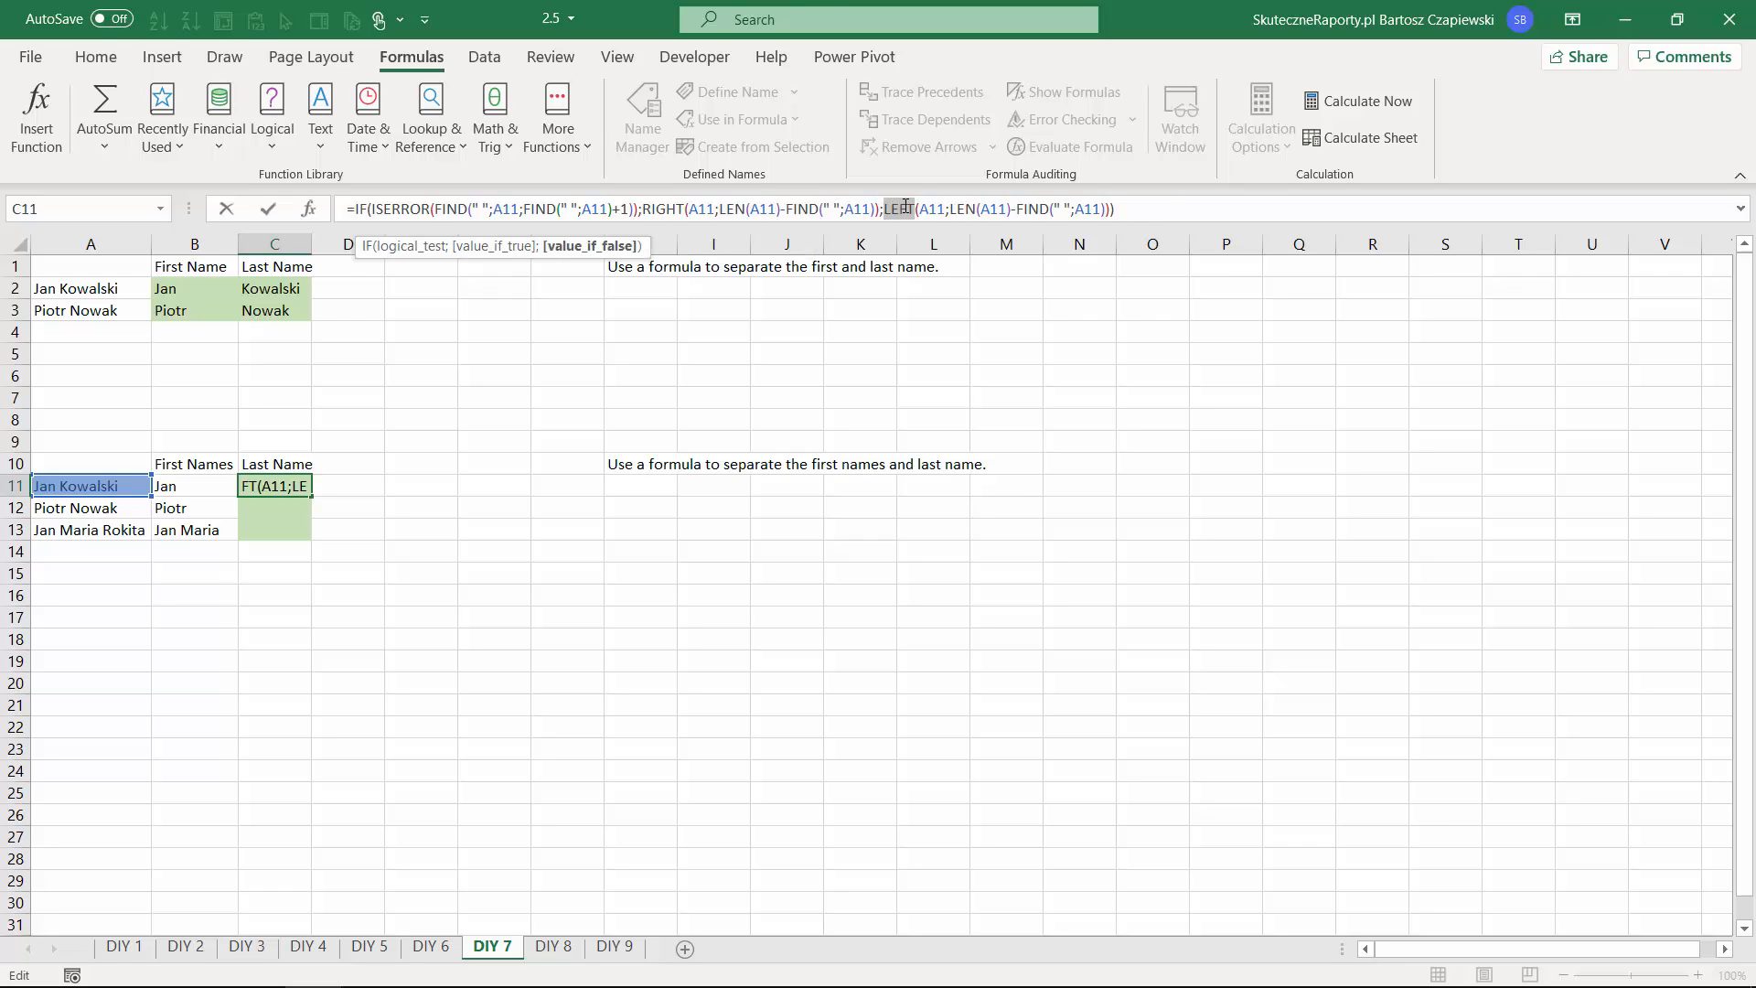
pyautogui.write('RIGHT')
pyautogui.press('Return')
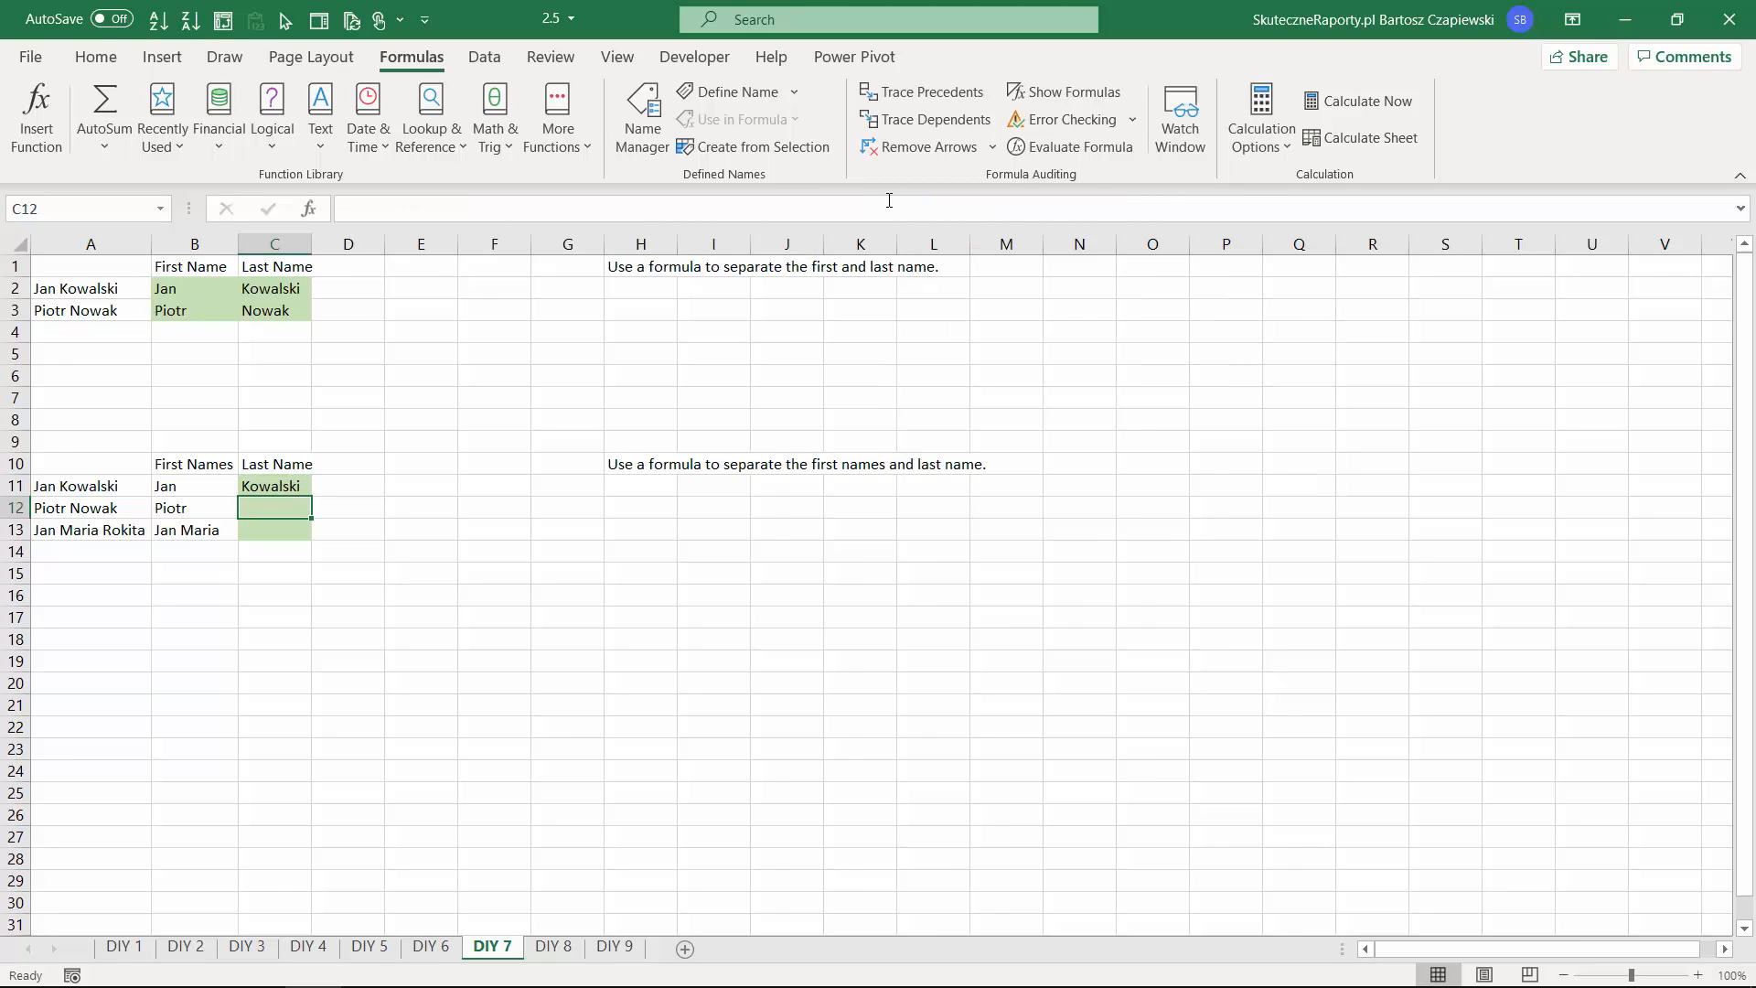
pyautogui.click(288, 486)
pyautogui.moveTo(312, 497); pyautogui.dragTo(317, 551)
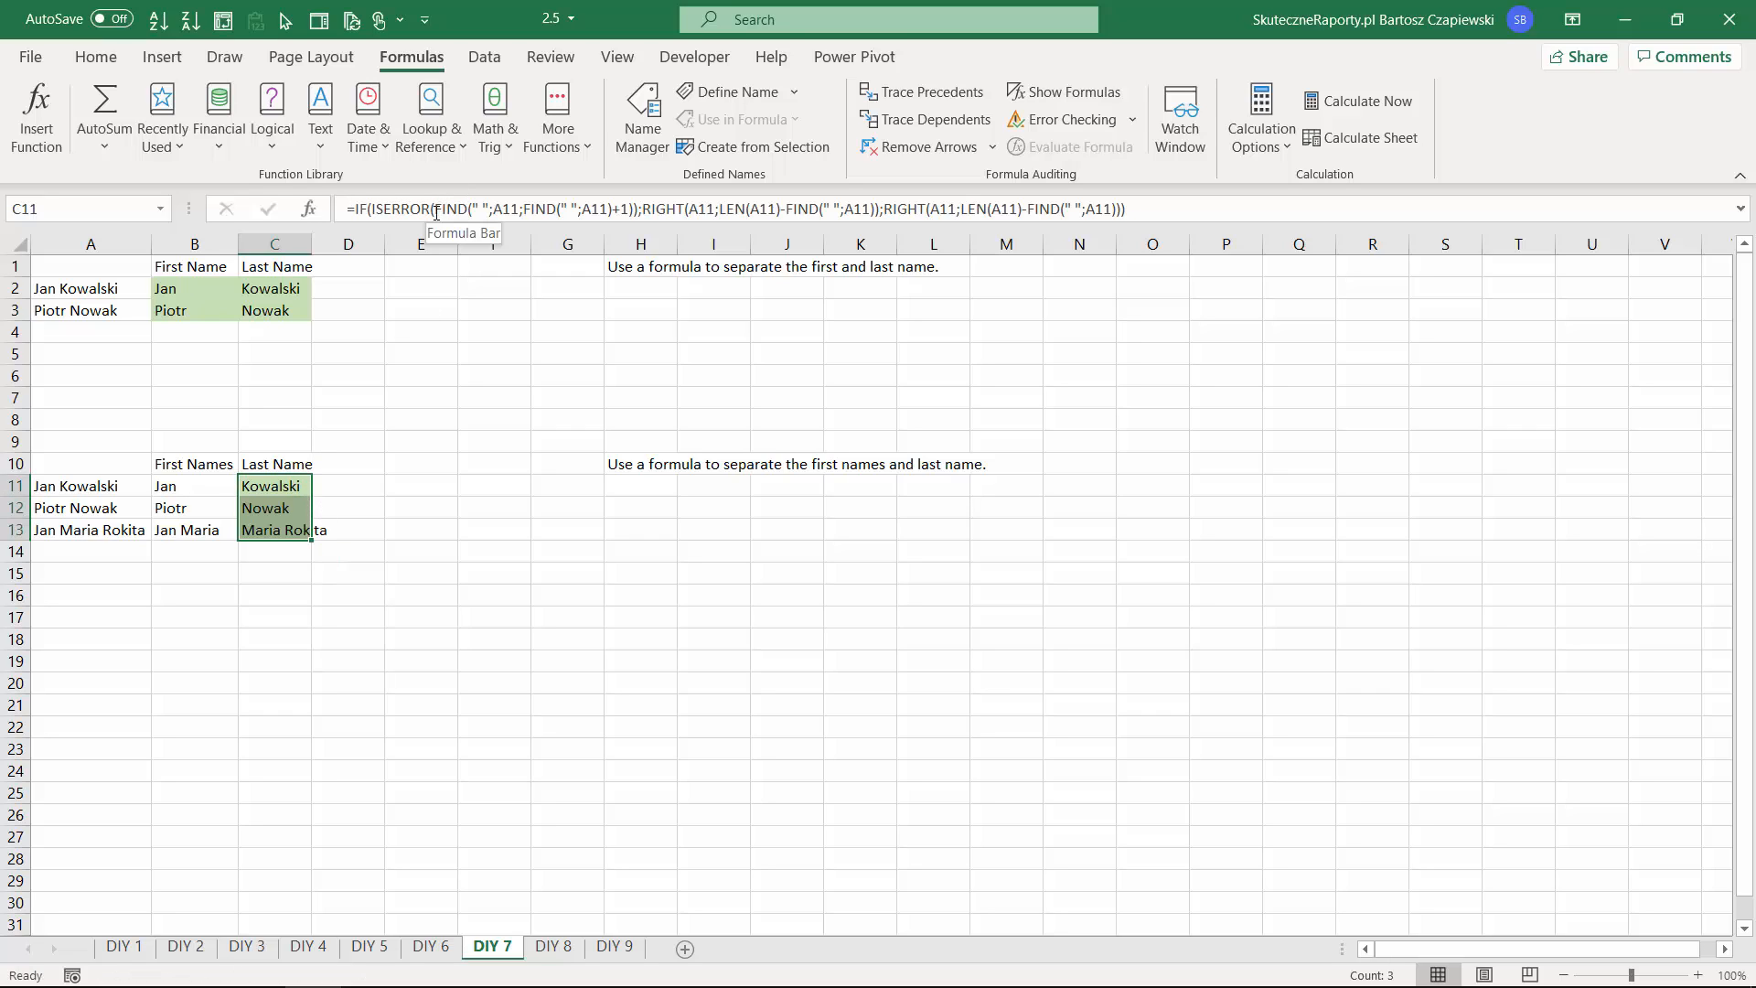
# Replace the last FIND in C11's formula with the second-space search FIND(" ";A11;FIND(" ";A11)+1) from its logical test.
pyautogui.moveTo(436, 209); pyautogui.dragTo(631, 207)
pyautogui.moveTo(633, 203); pyautogui.dragTo(637, 203)
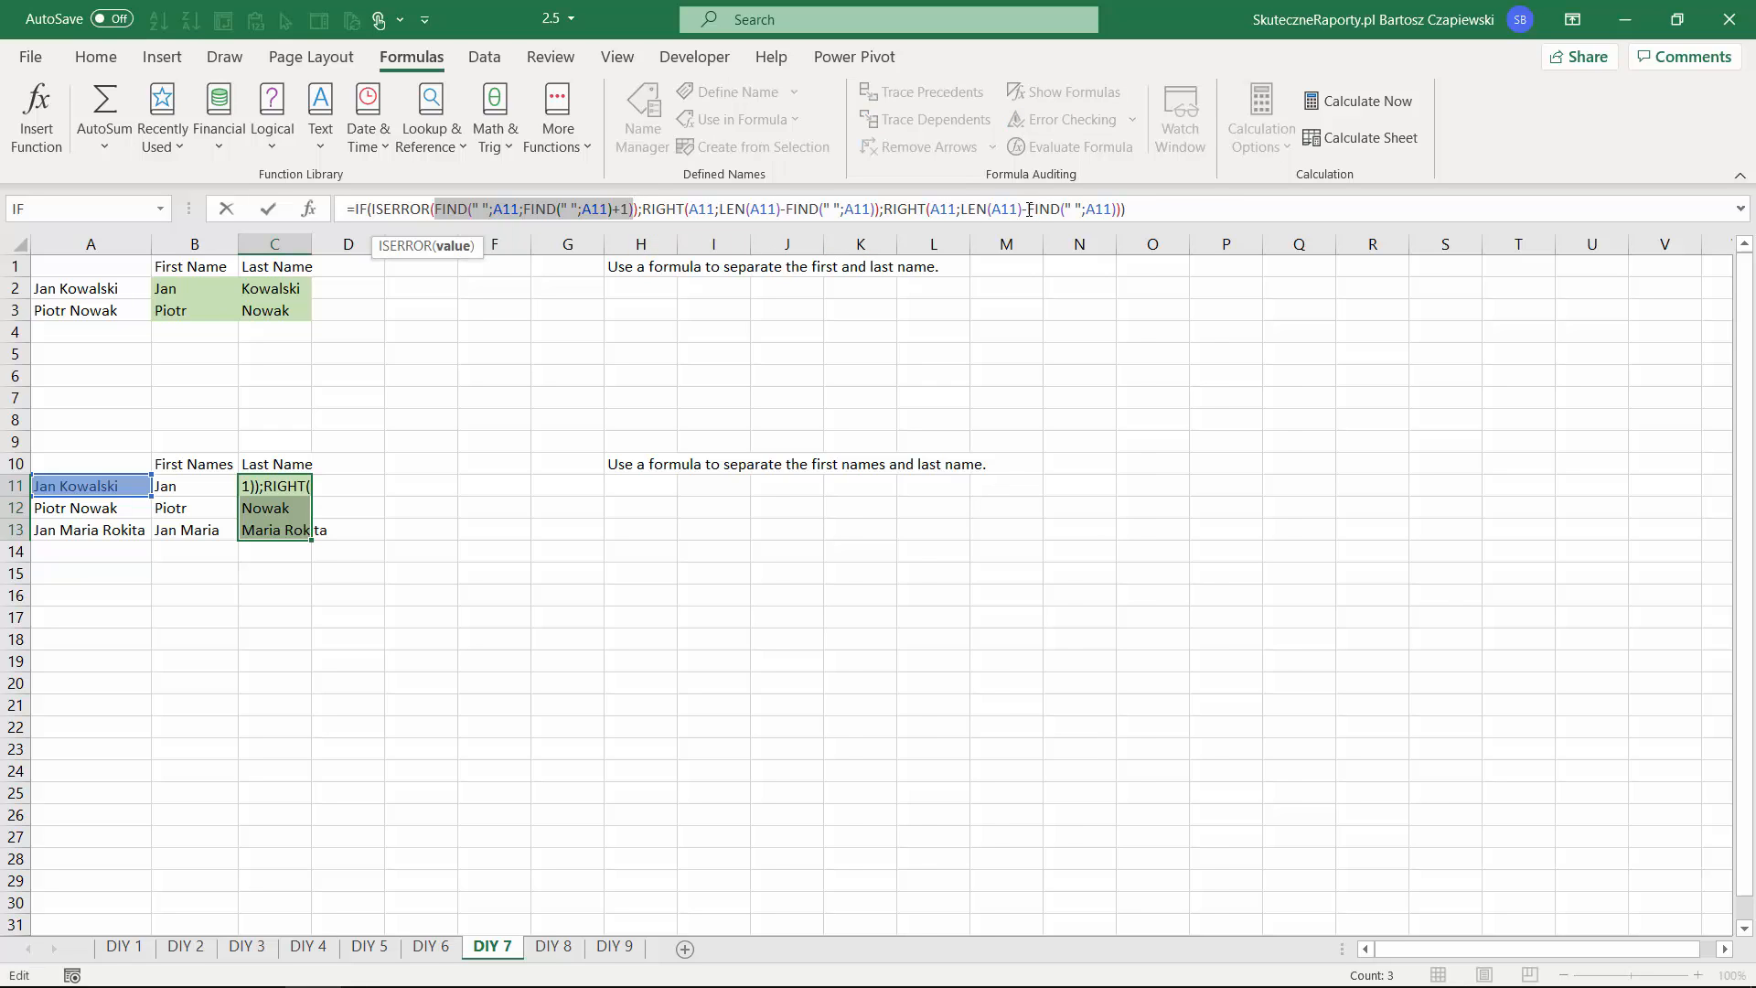
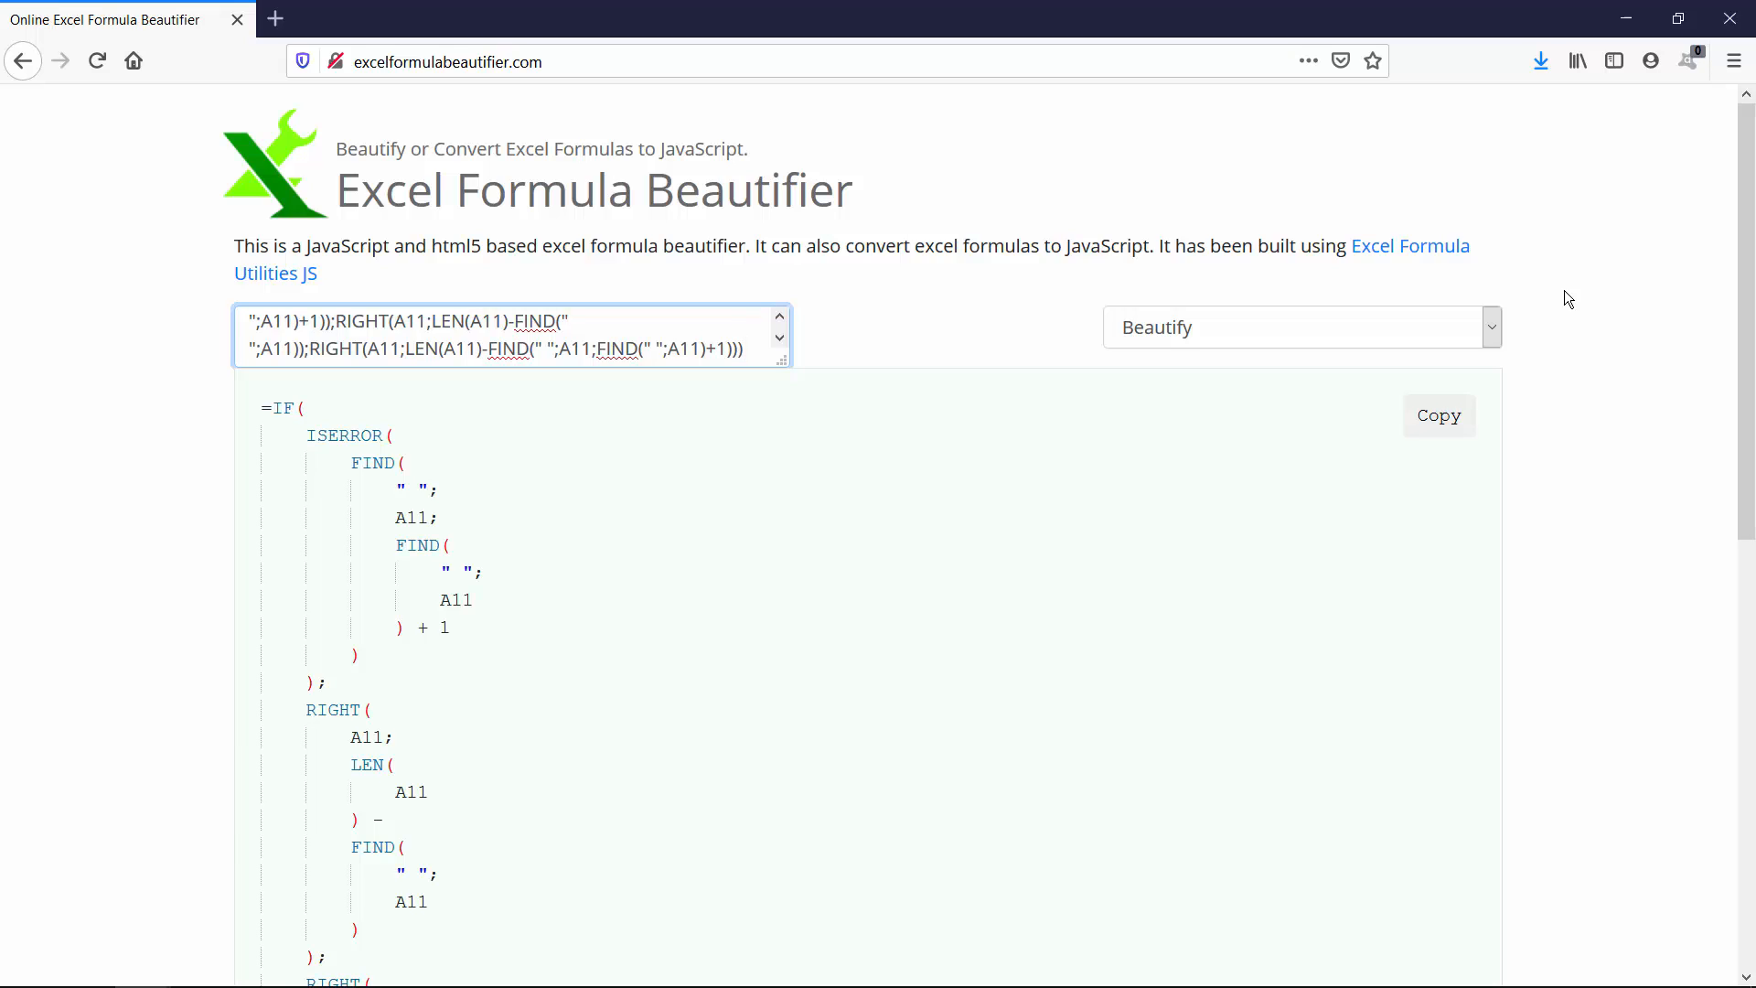
# Copy the beautified formula from Excel Formula Beautifier, put it into C11 in Excel, and fill it down to C13.
pyautogui.click(1436, 419)
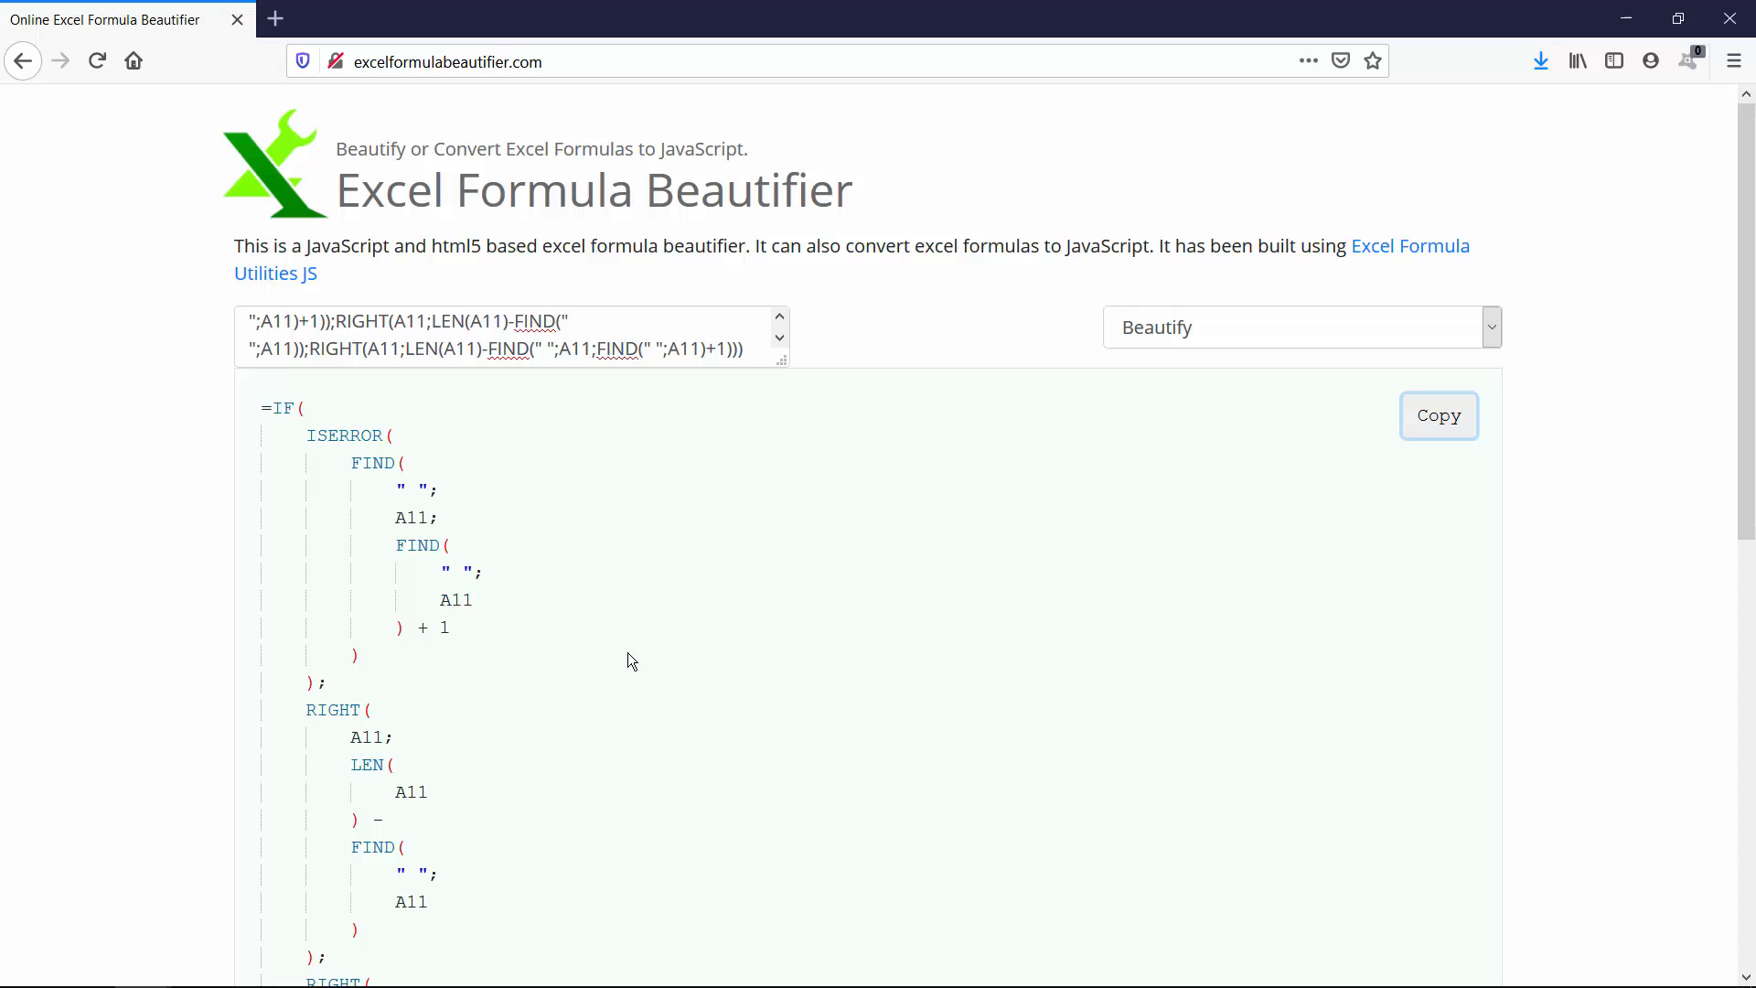
pyautogui.moveTo(1747, 371); pyautogui.dragTo(1747, 555)
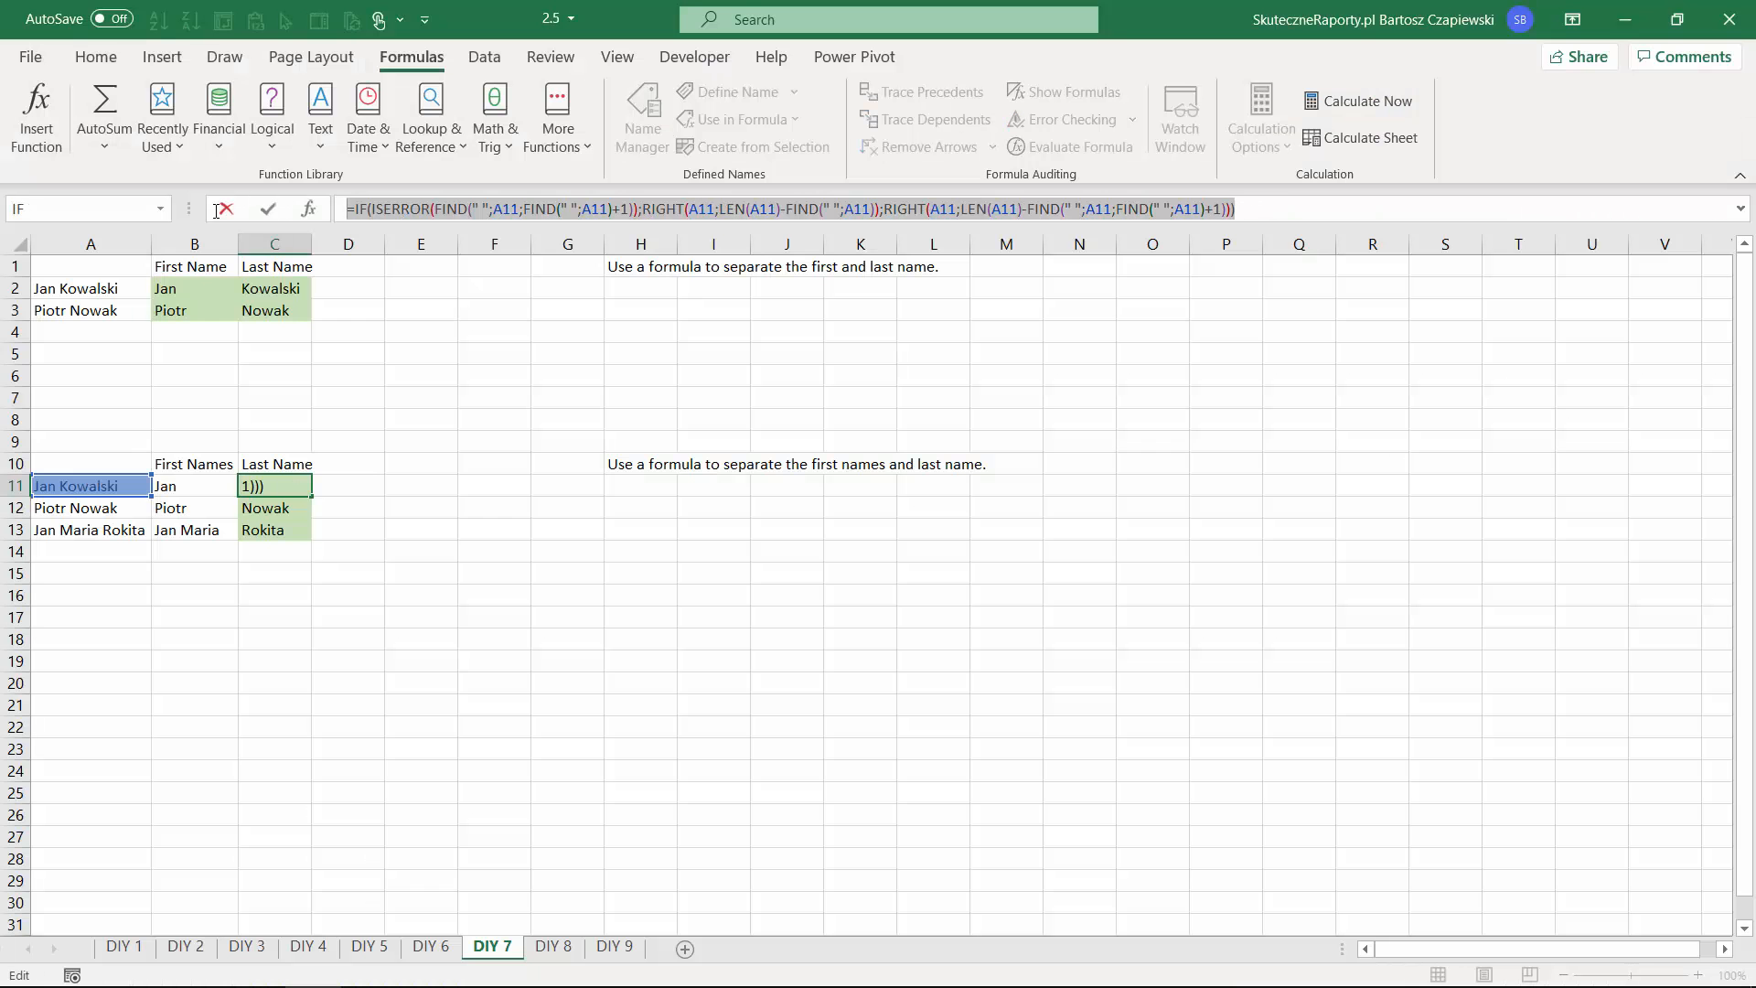
pyautogui.press('Return')
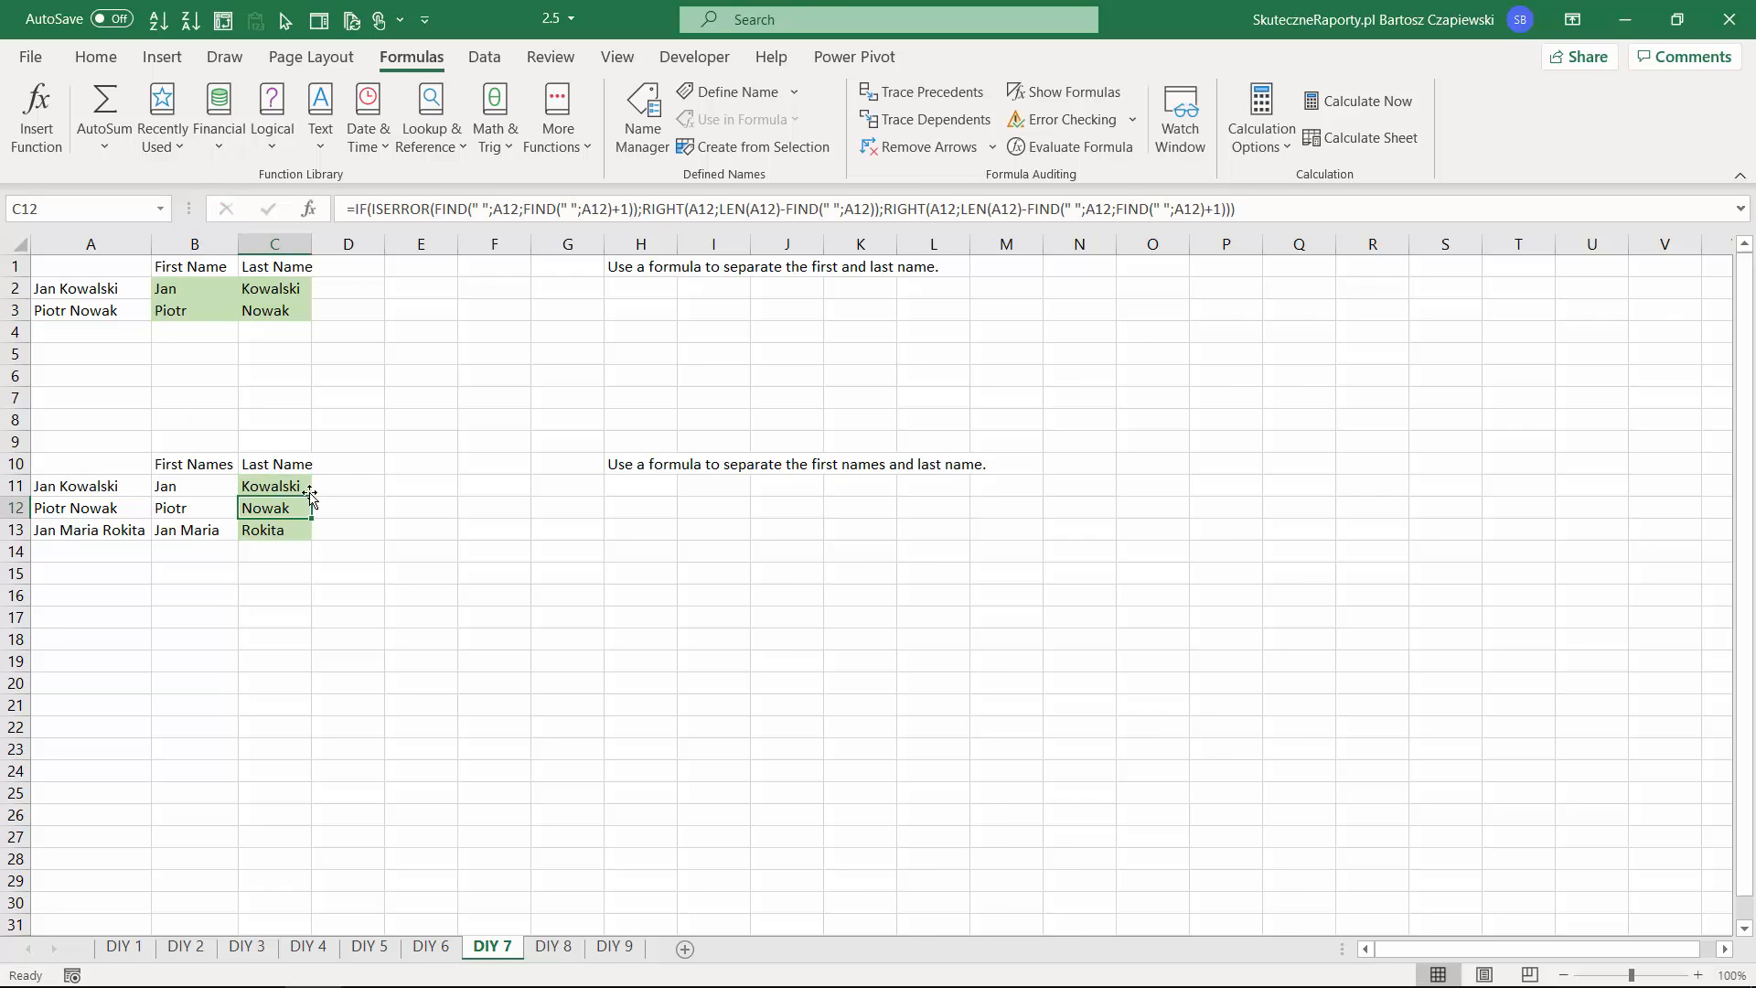
pyautogui.click(304, 488)
pyautogui.doubleClick(312, 496)
# Enlarge the formula display to examine the whole multi-line formula in C11.
pyautogui.click(292, 487)
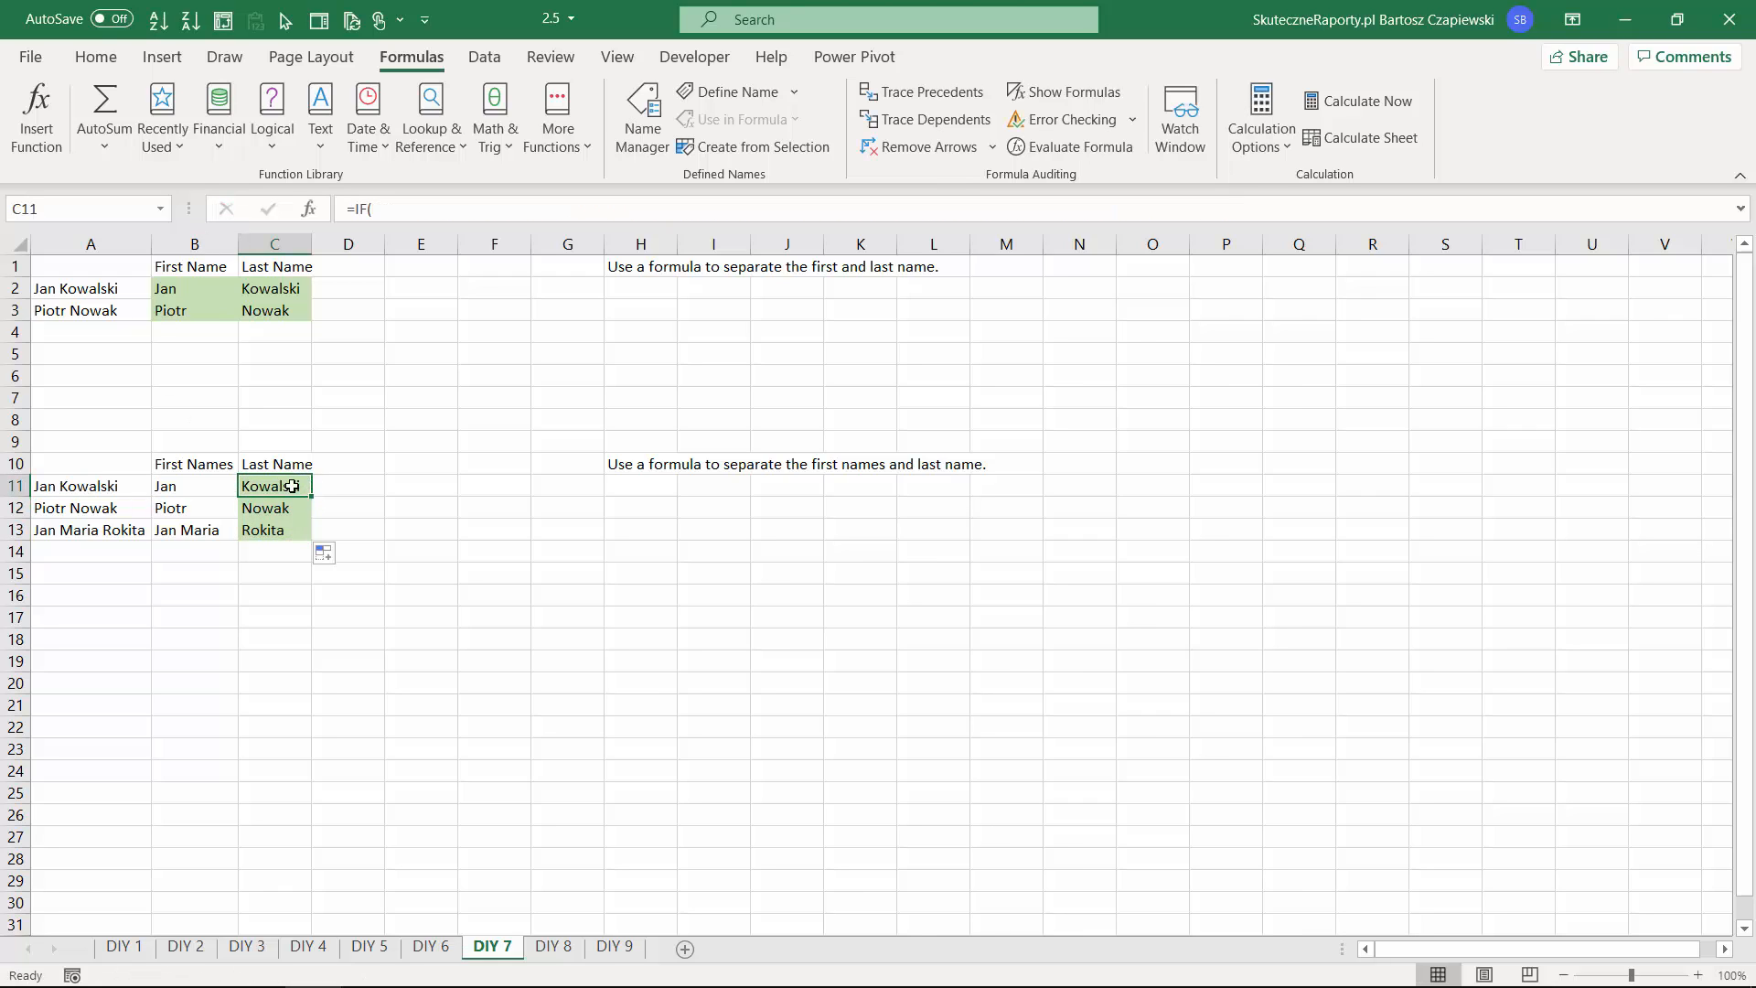
pyautogui.click(1740, 210)
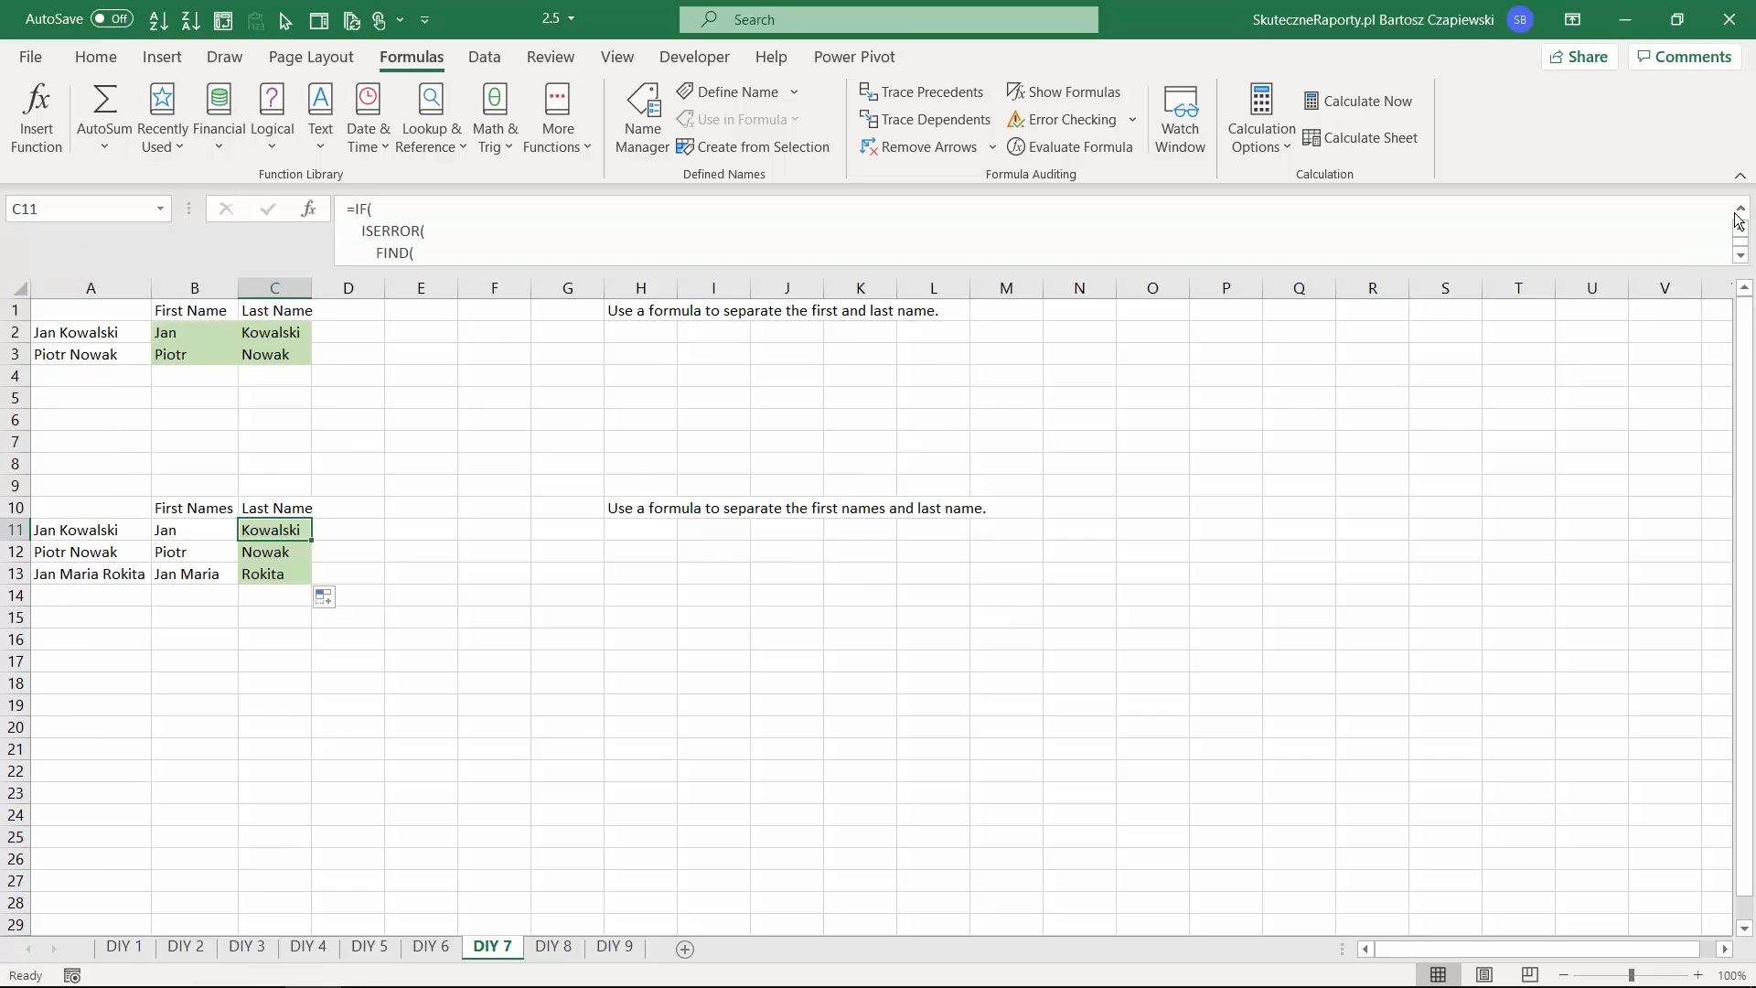
pyautogui.moveTo(1278, 269); pyautogui.dragTo(1260, 817)
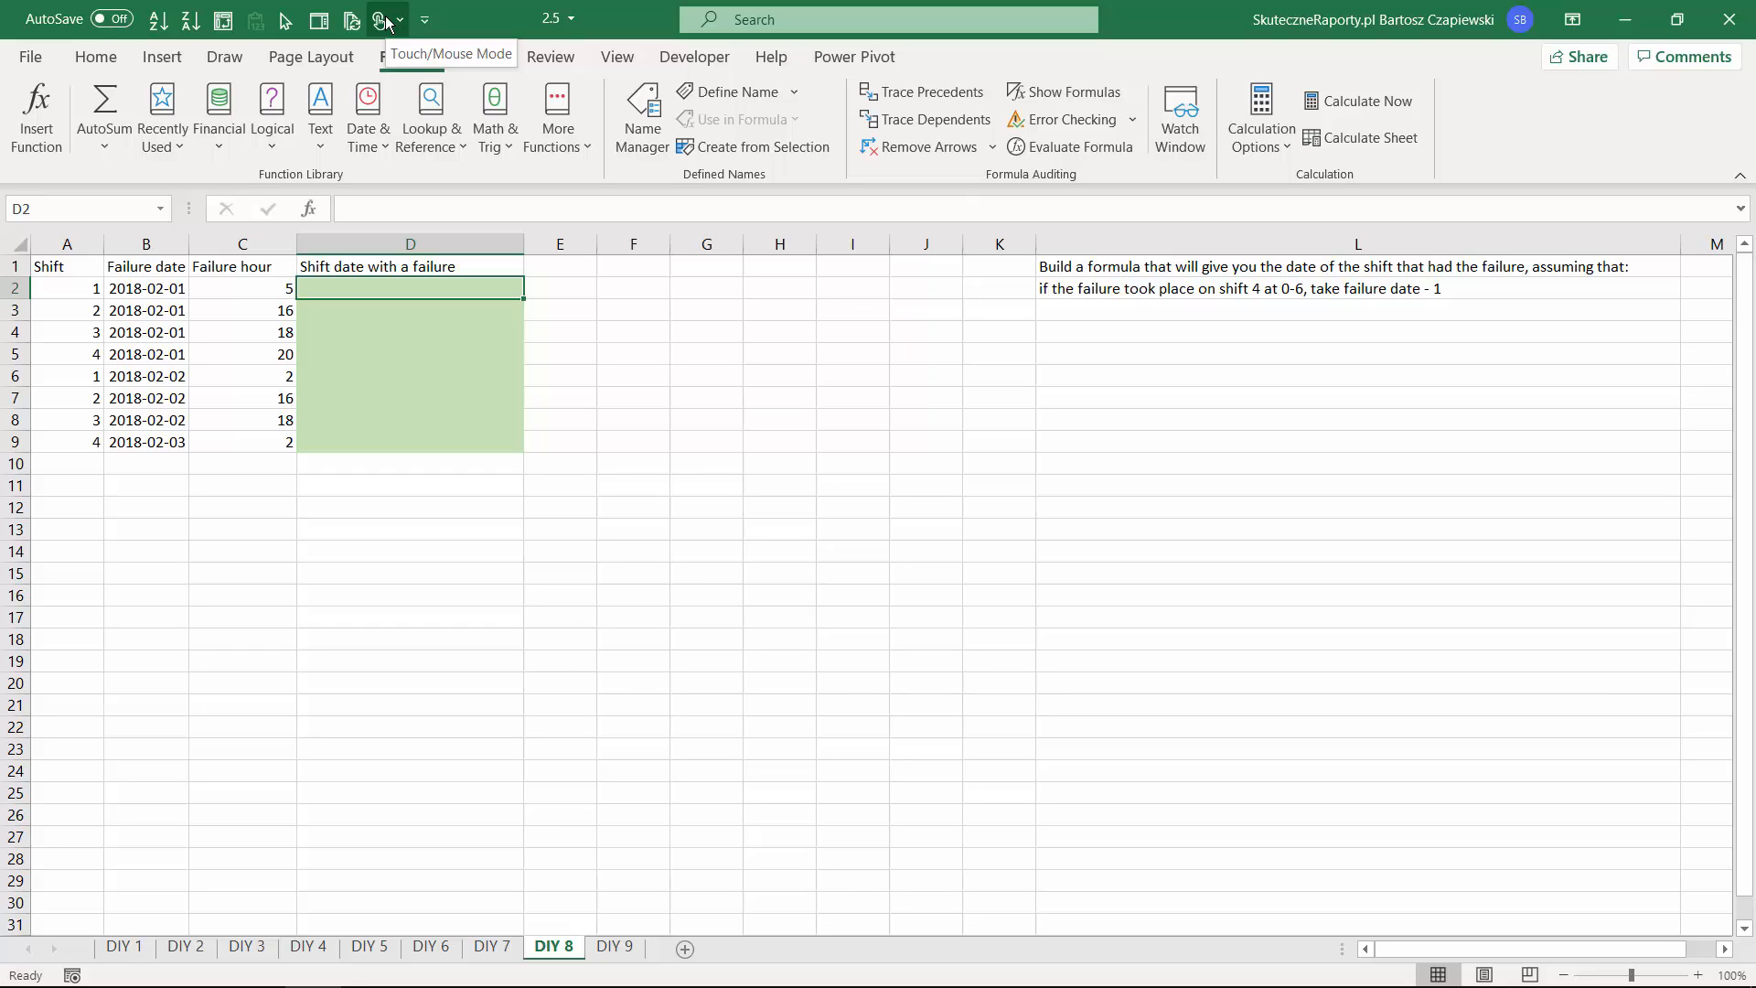
# Try to enter the two failure conditions in D2 as =A2=4;C2<=6.
pyautogui.write('=')
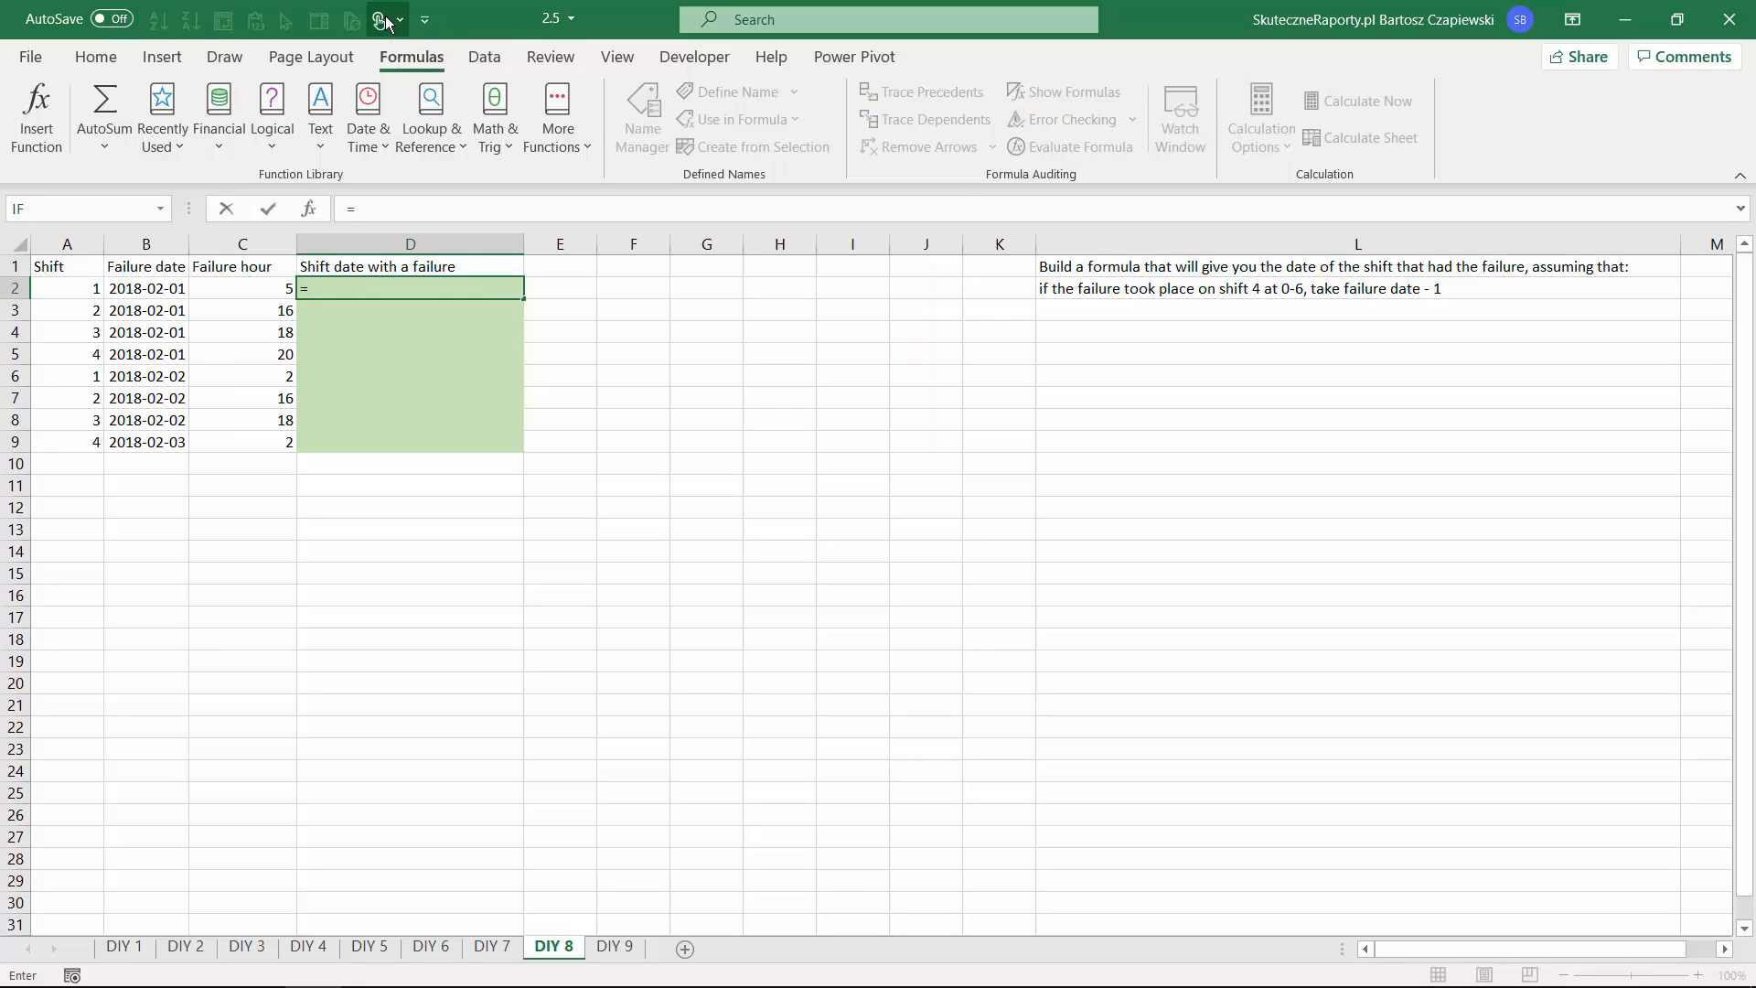
pyautogui.press('Left')
pyautogui.press('Left')
pyautogui.press('Left')
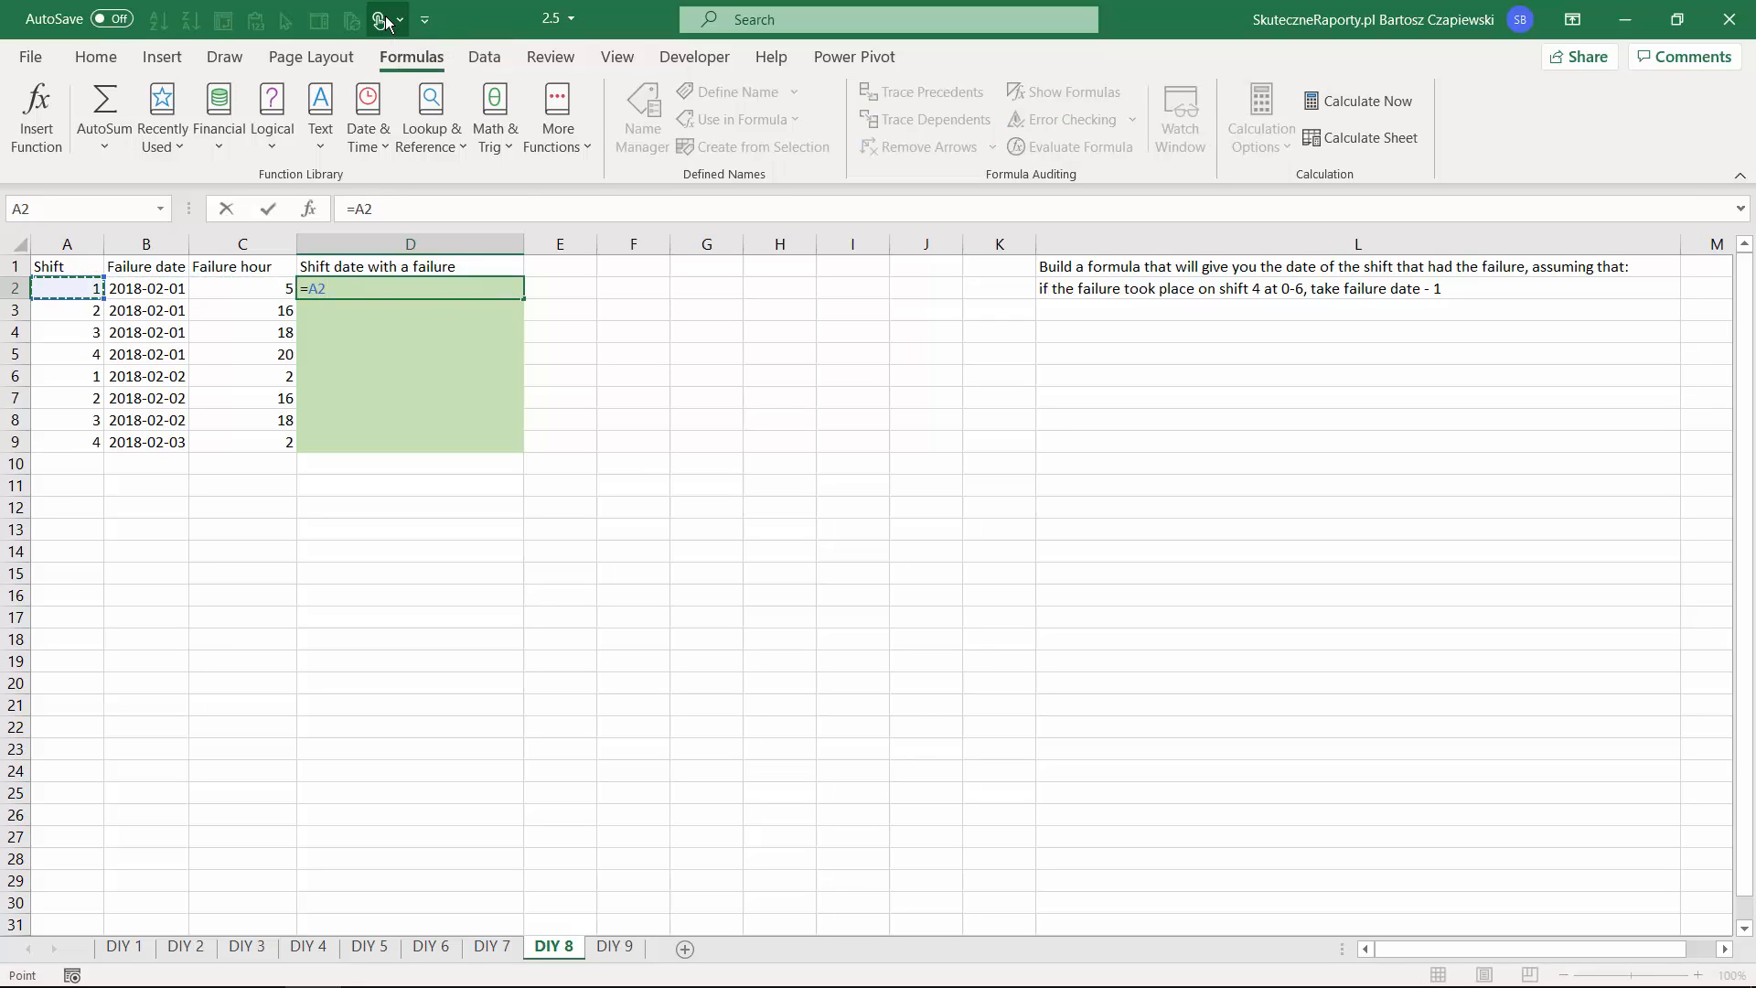
pyautogui.write('=4;')
pyautogui.press('Left')
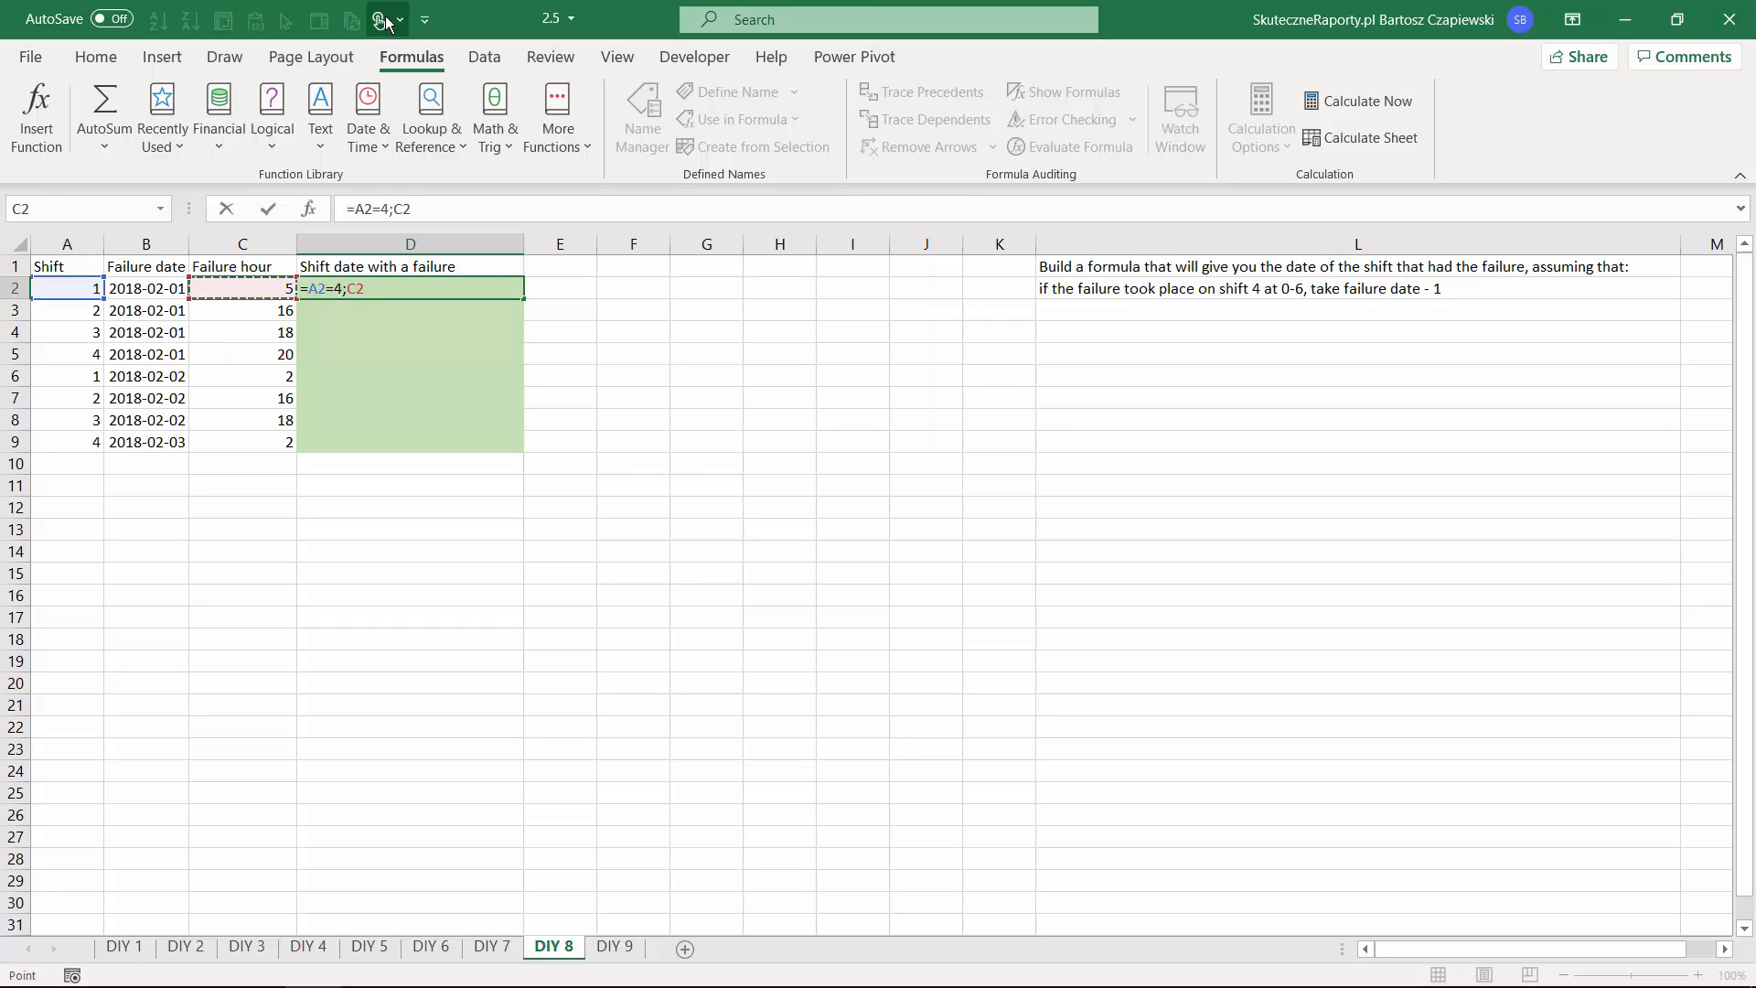
pyautogui.write('<=6')
pyautogui.press('Return')
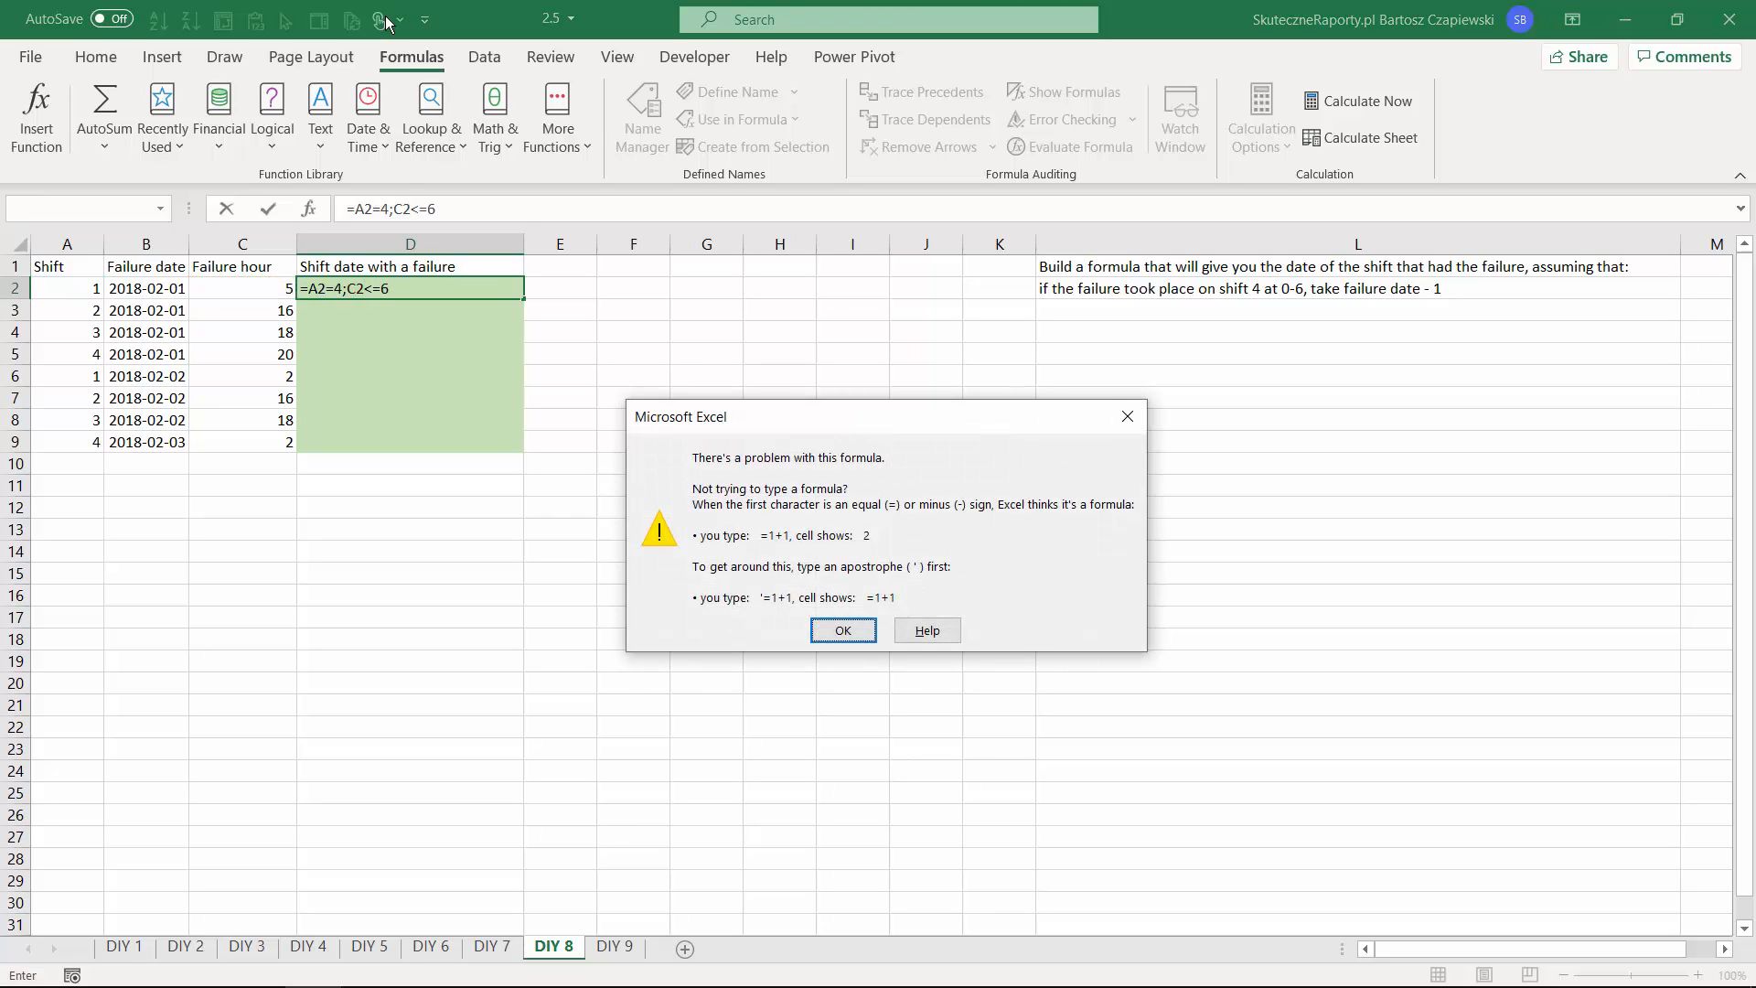
pyautogui.press('Return')
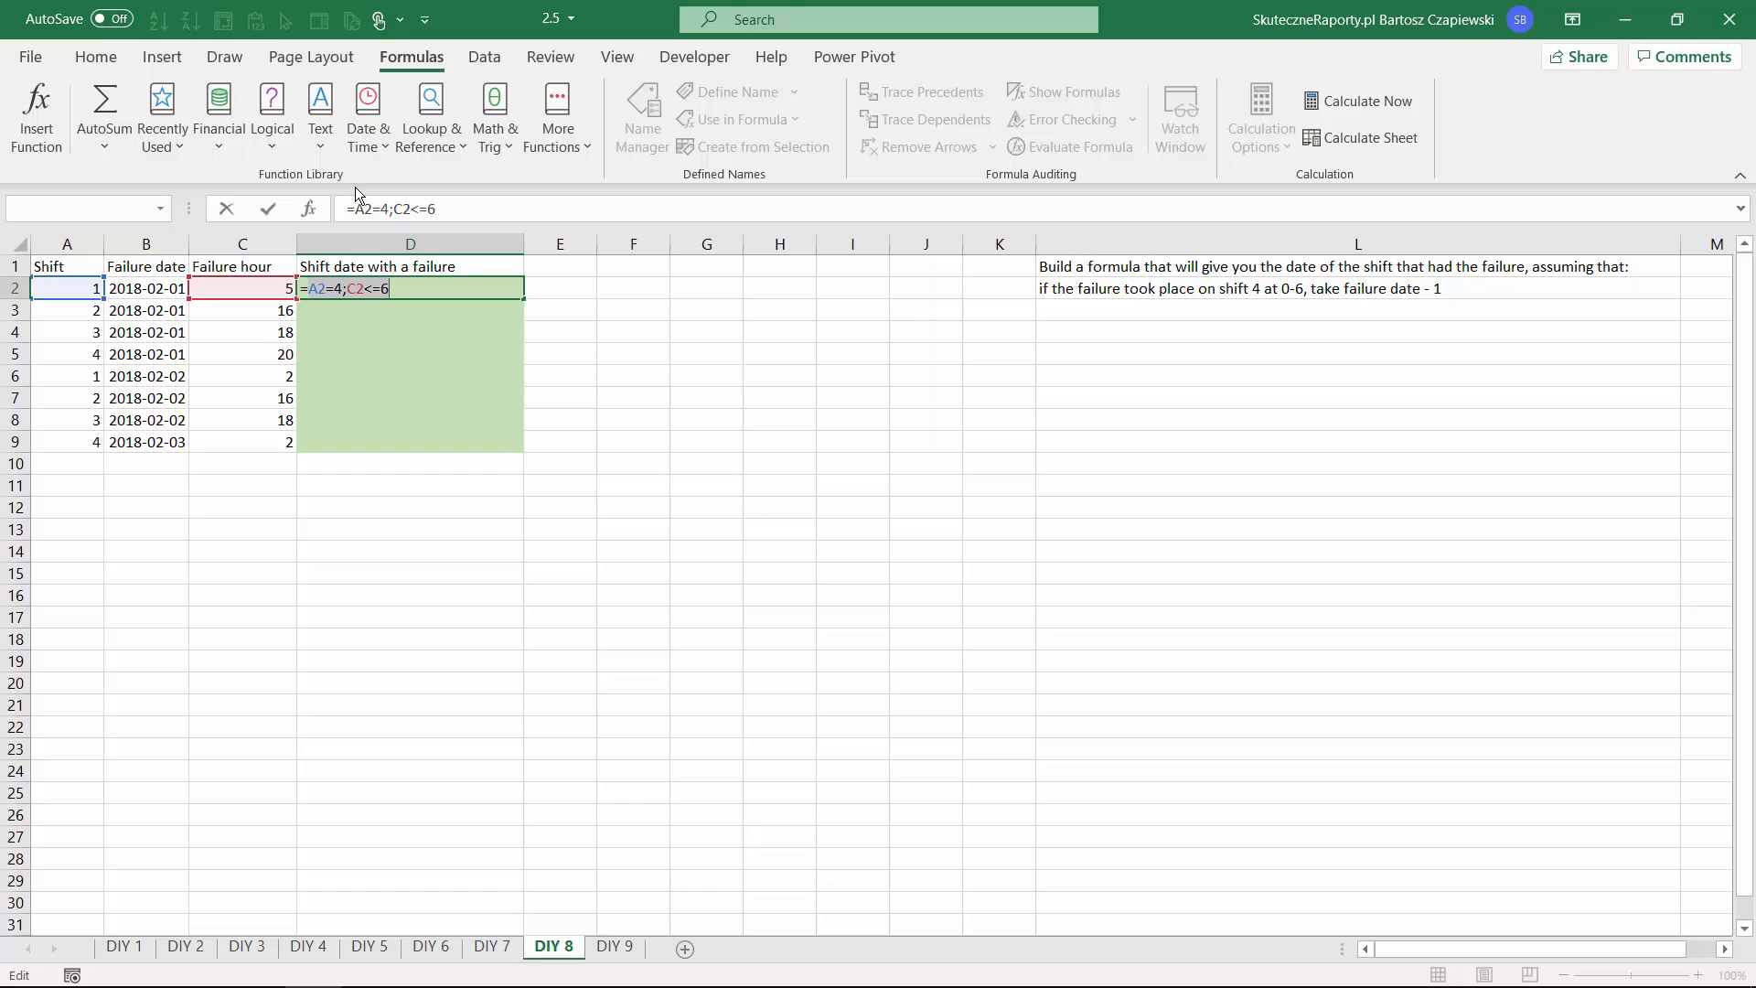
# Wrap D2's conditions in the AND function so the formula reads =AND(A2=4;C2<=6).
pyautogui.click(357, 209)
pyautogui.write('AND(')
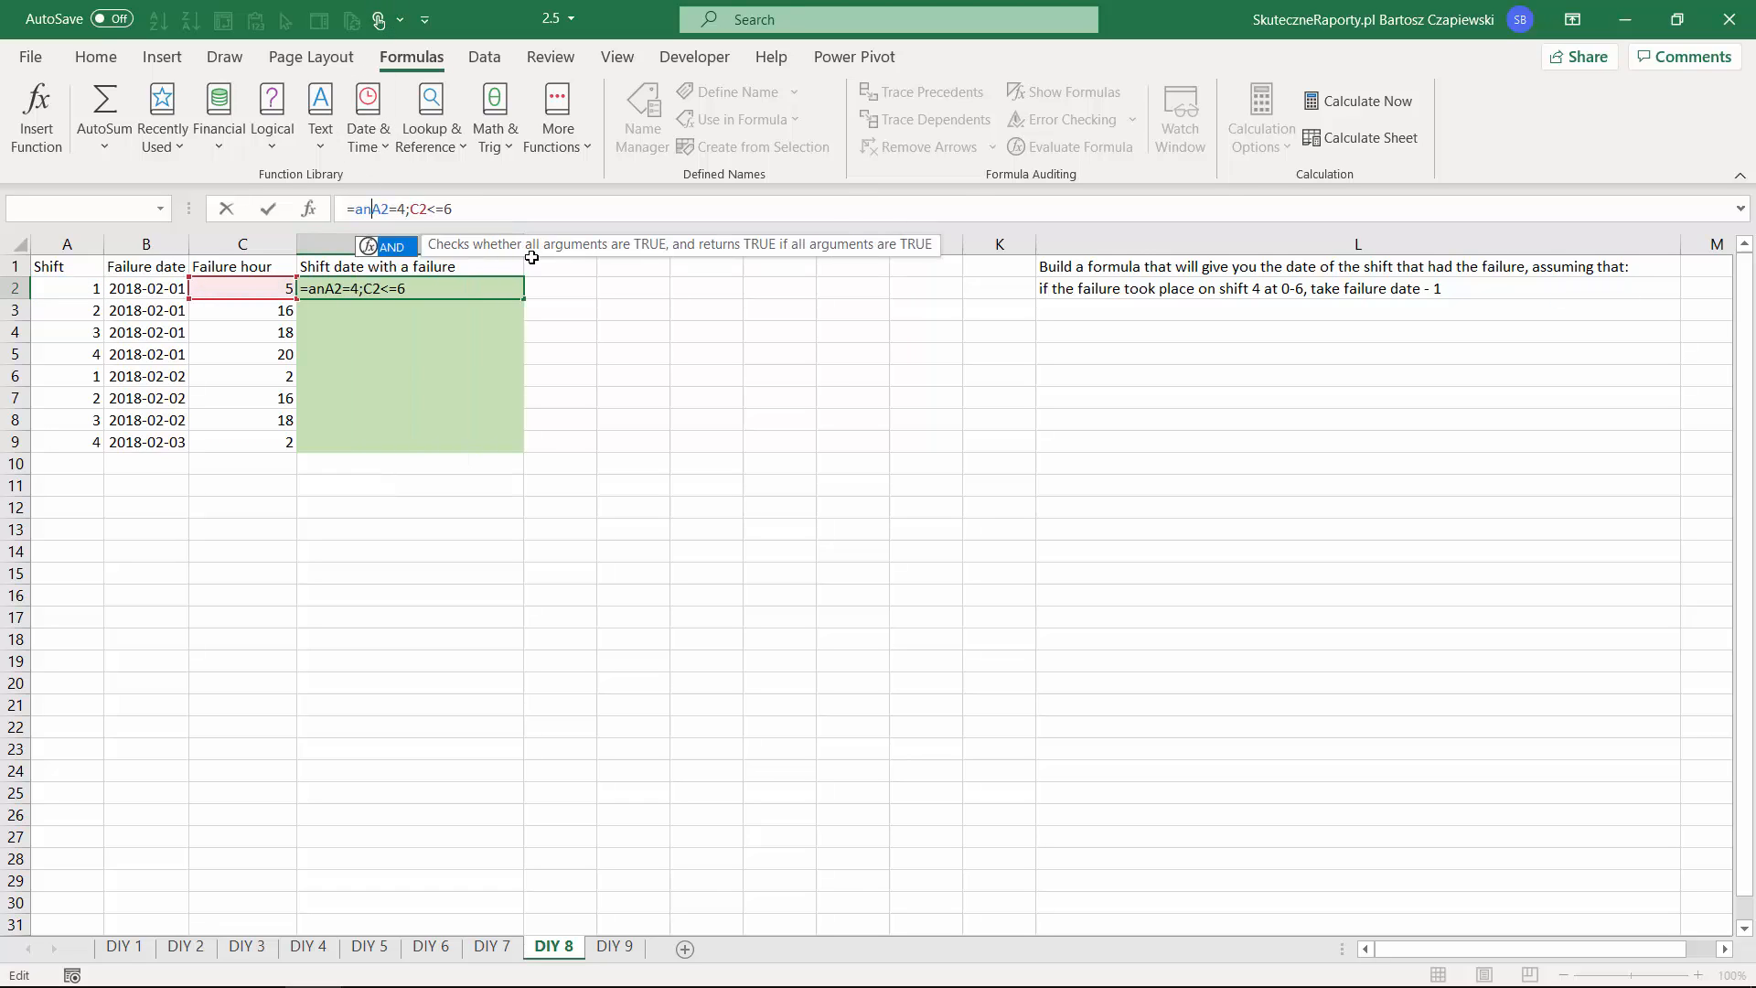
pyautogui.click(483, 207)
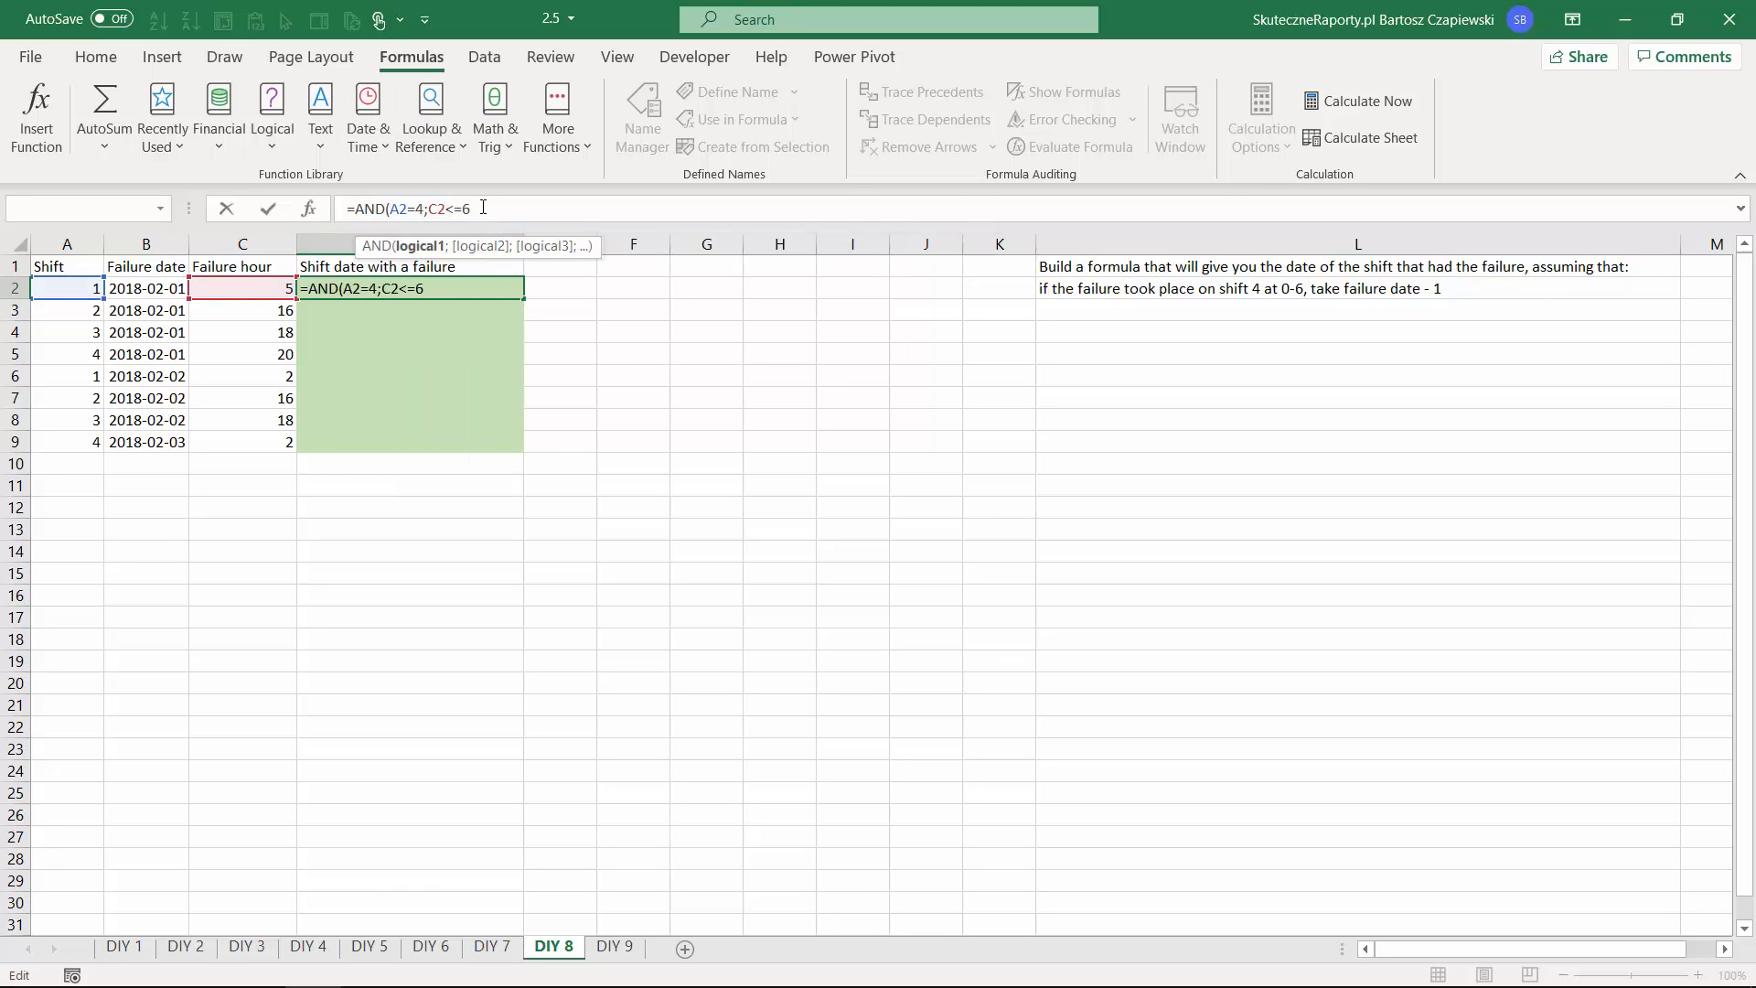
pyautogui.write(')')
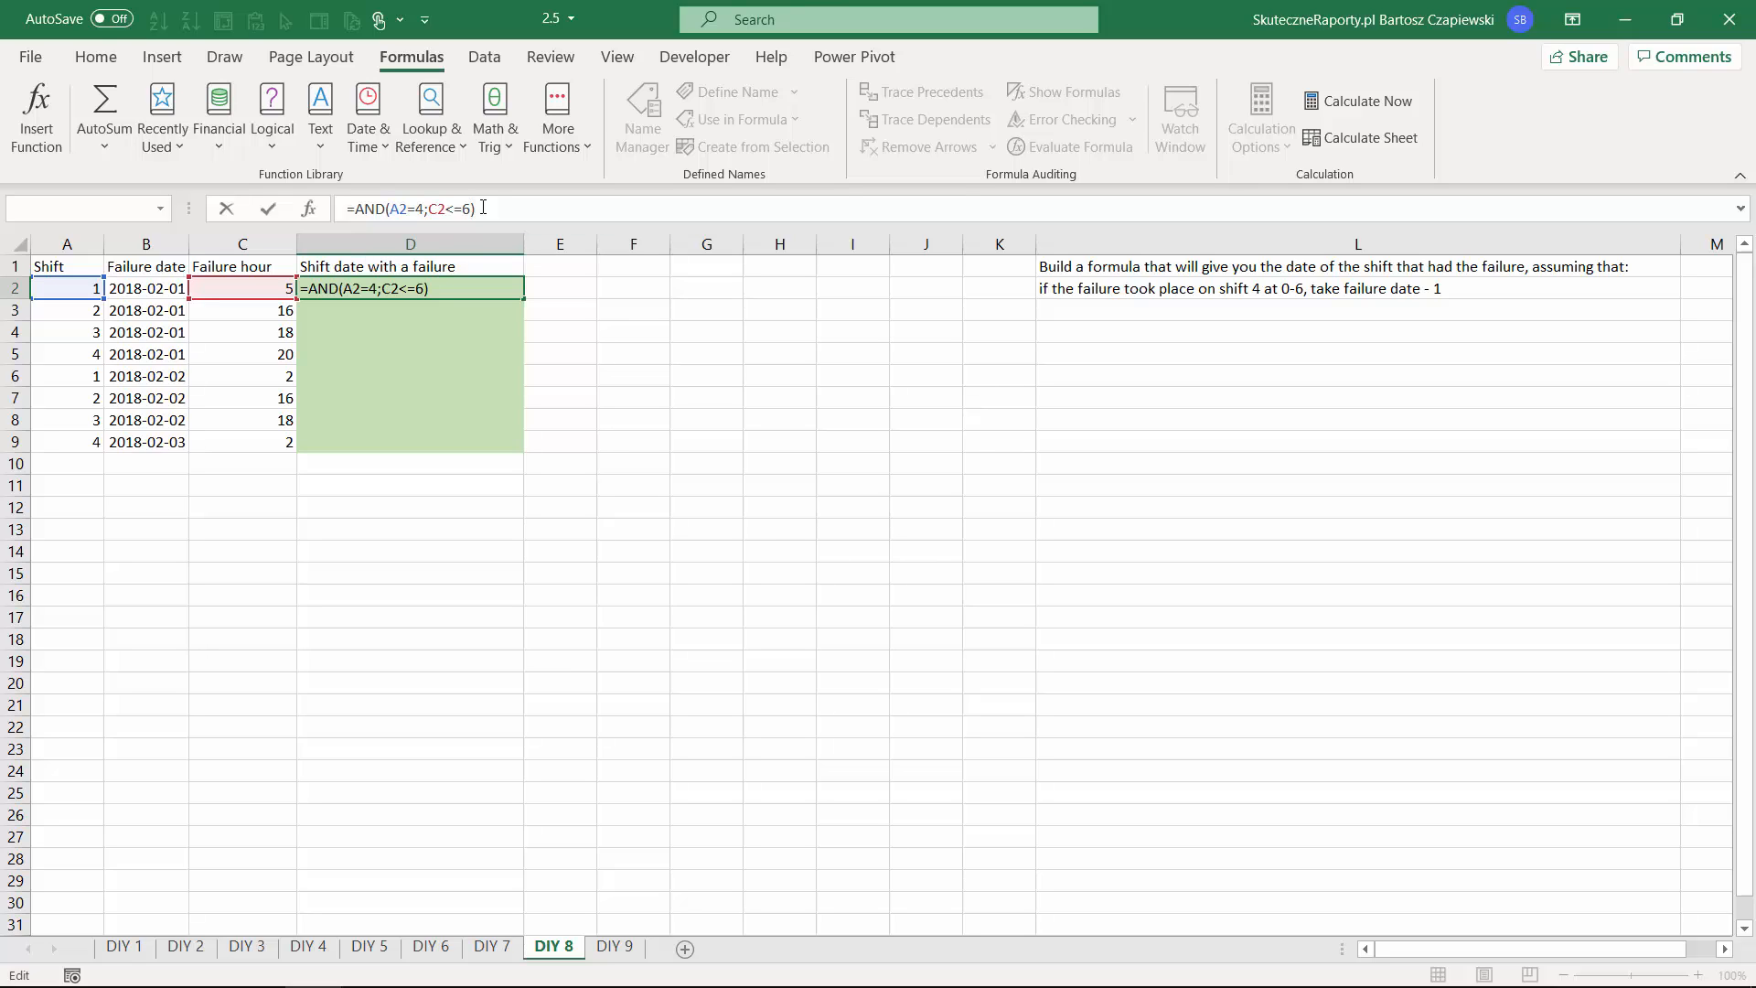
pyautogui.press('Return')
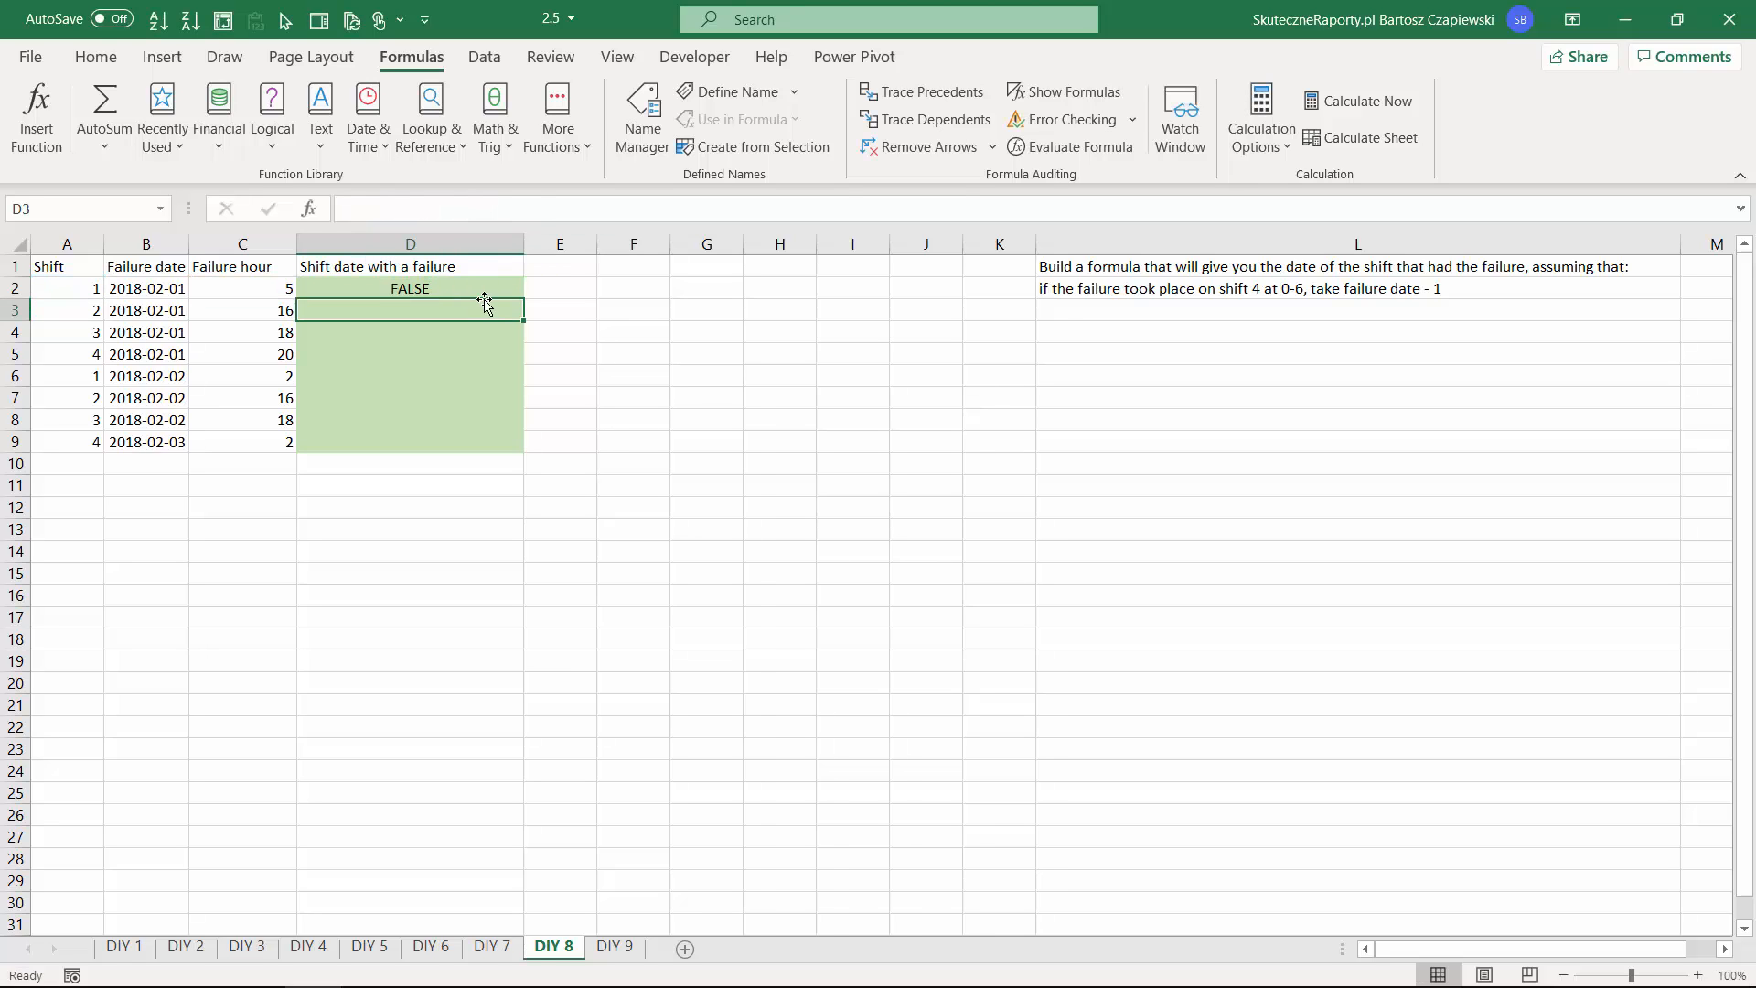
# Fill D2's AND test down to D9 and check row 9's result against its shift and failure hour.
pyautogui.click(512, 290)
pyautogui.doubleClick(514, 292)
pyautogui.click(408, 443)
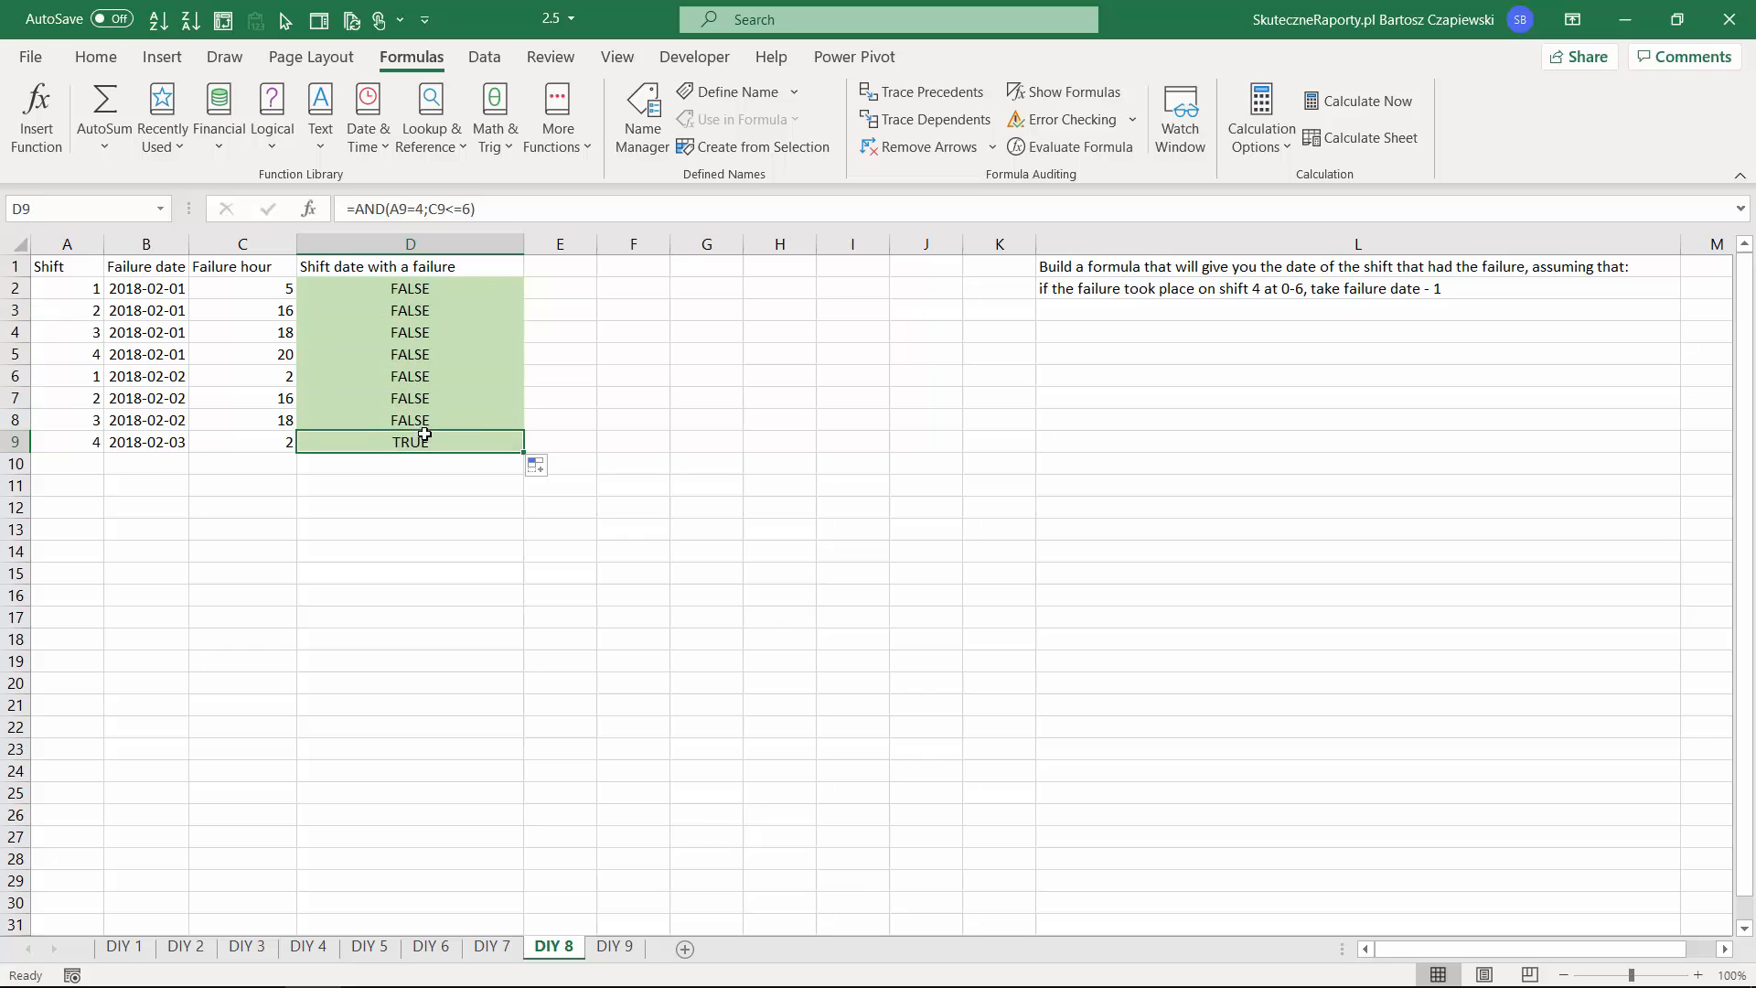
pyautogui.click(80, 448)
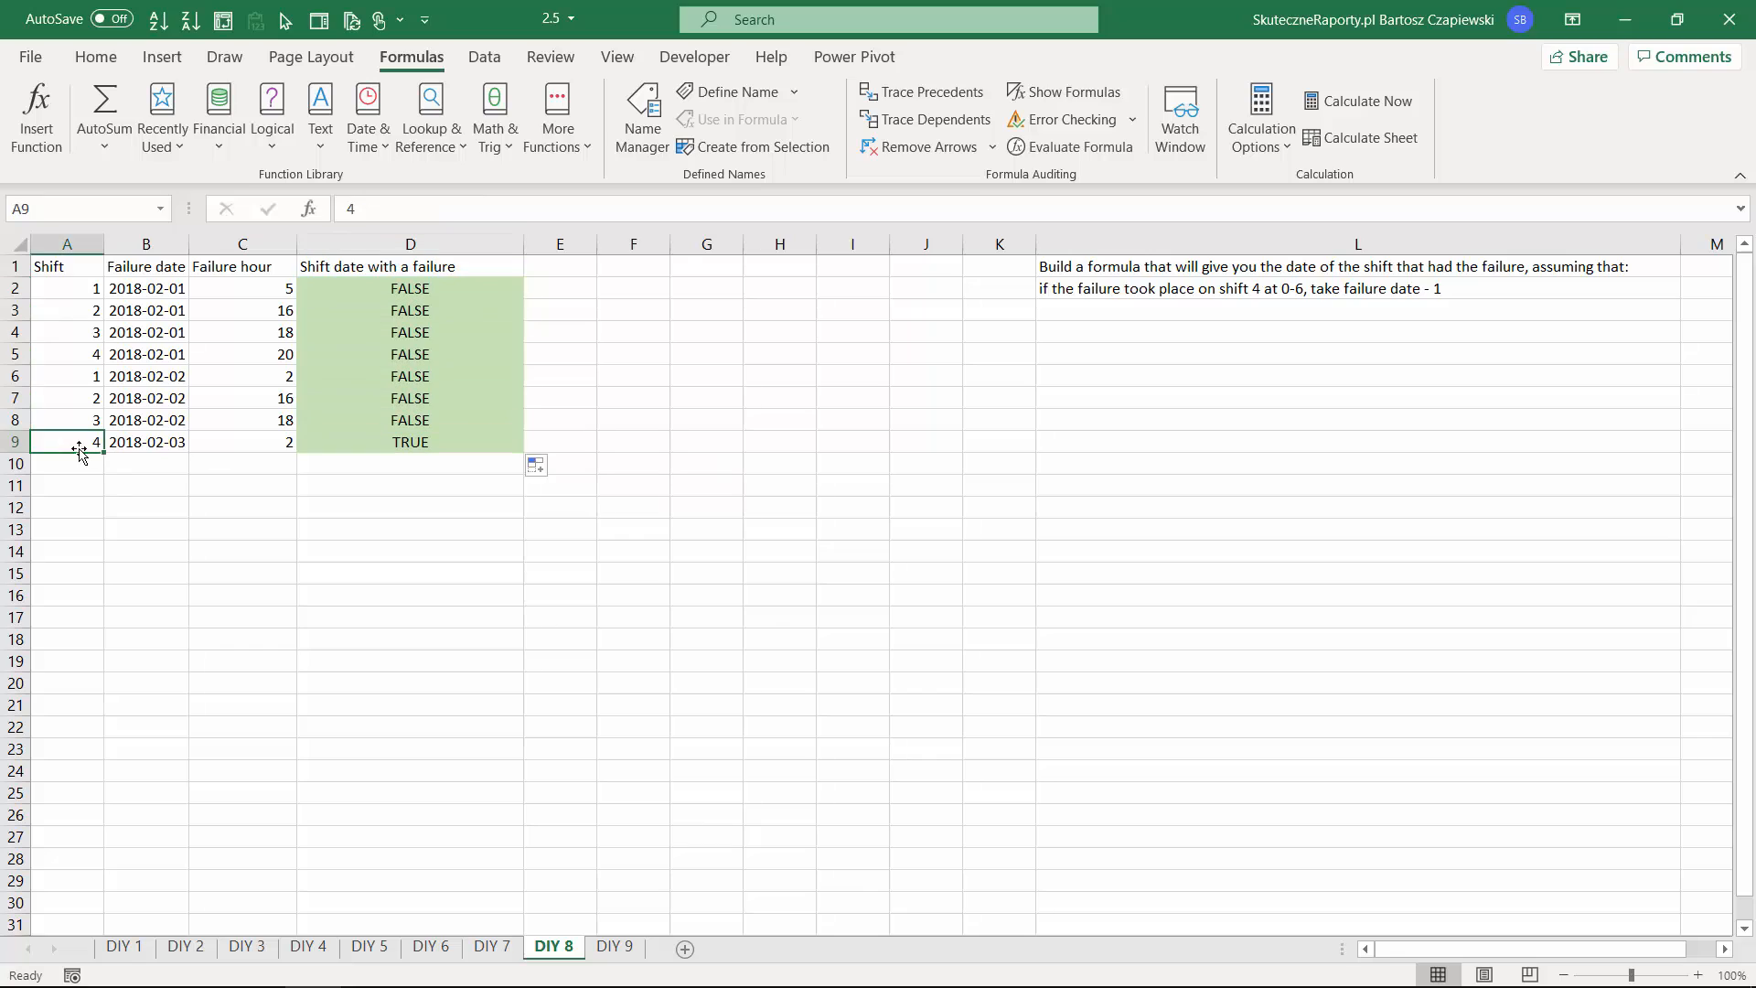
pyautogui.click(249, 445)
pyautogui.click(387, 444)
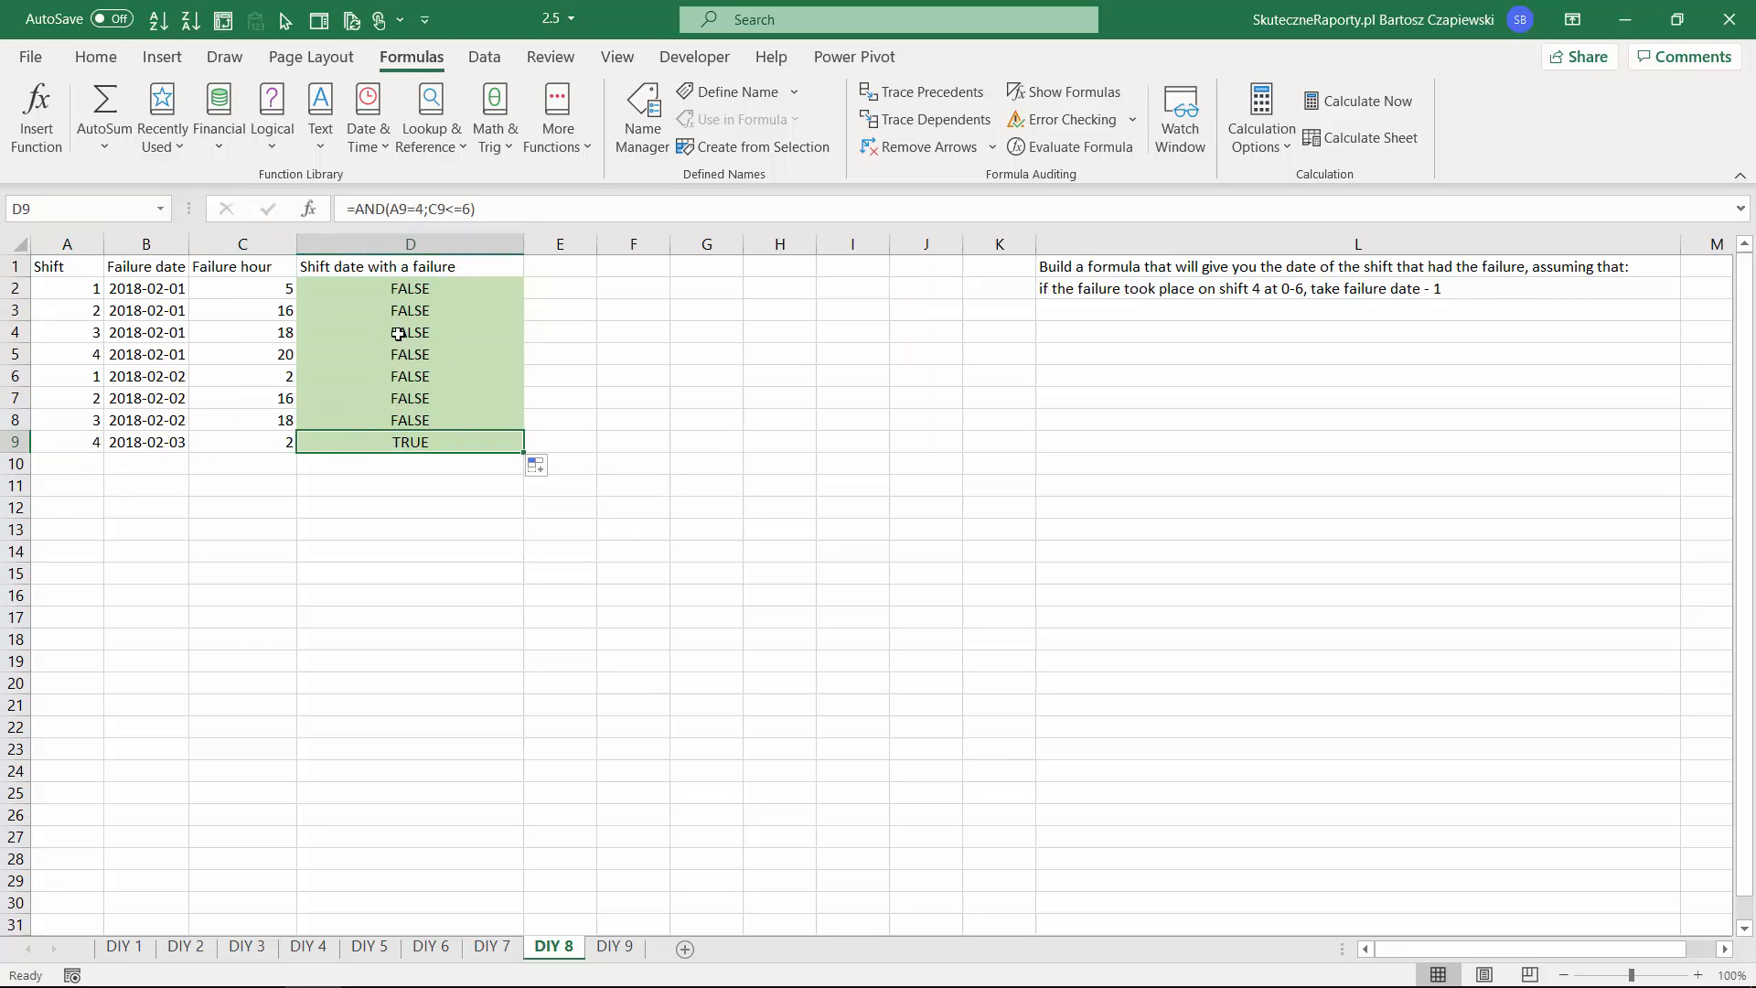
# Nest D2's AND test in an IF that returns B2-1 when true and B2 when false.
pyautogui.click(411, 290)
pyautogui.click(355, 208)
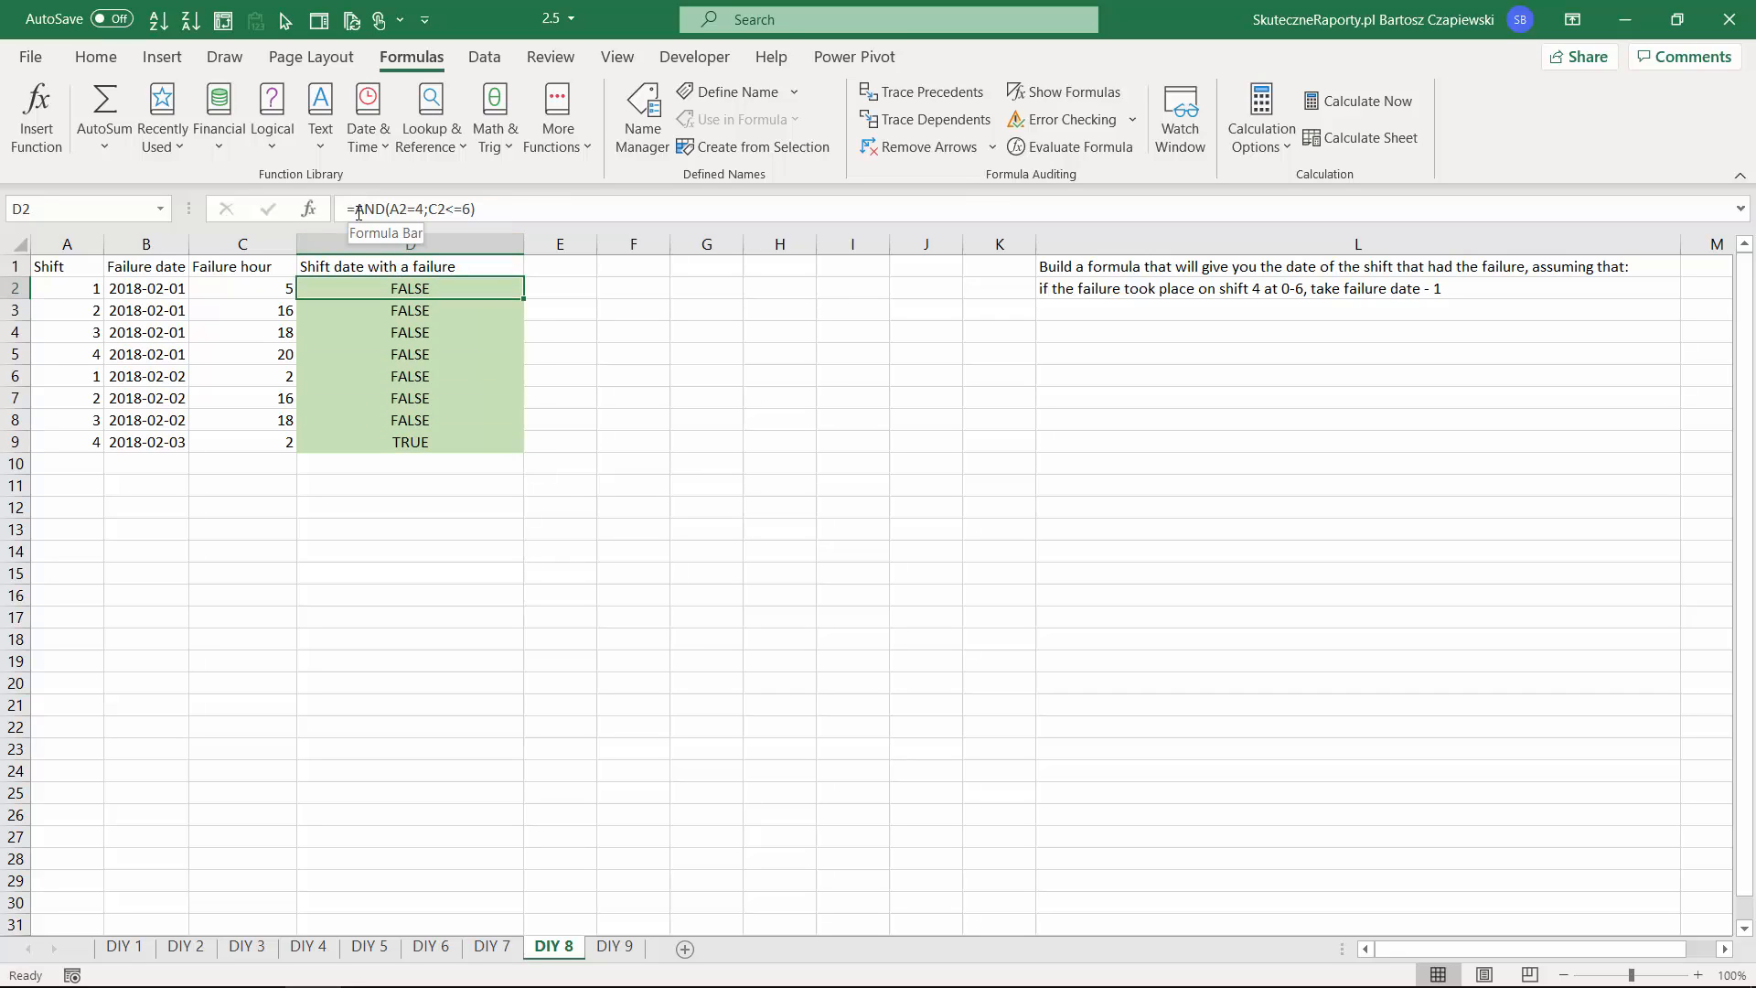
pyautogui.write('IF(')
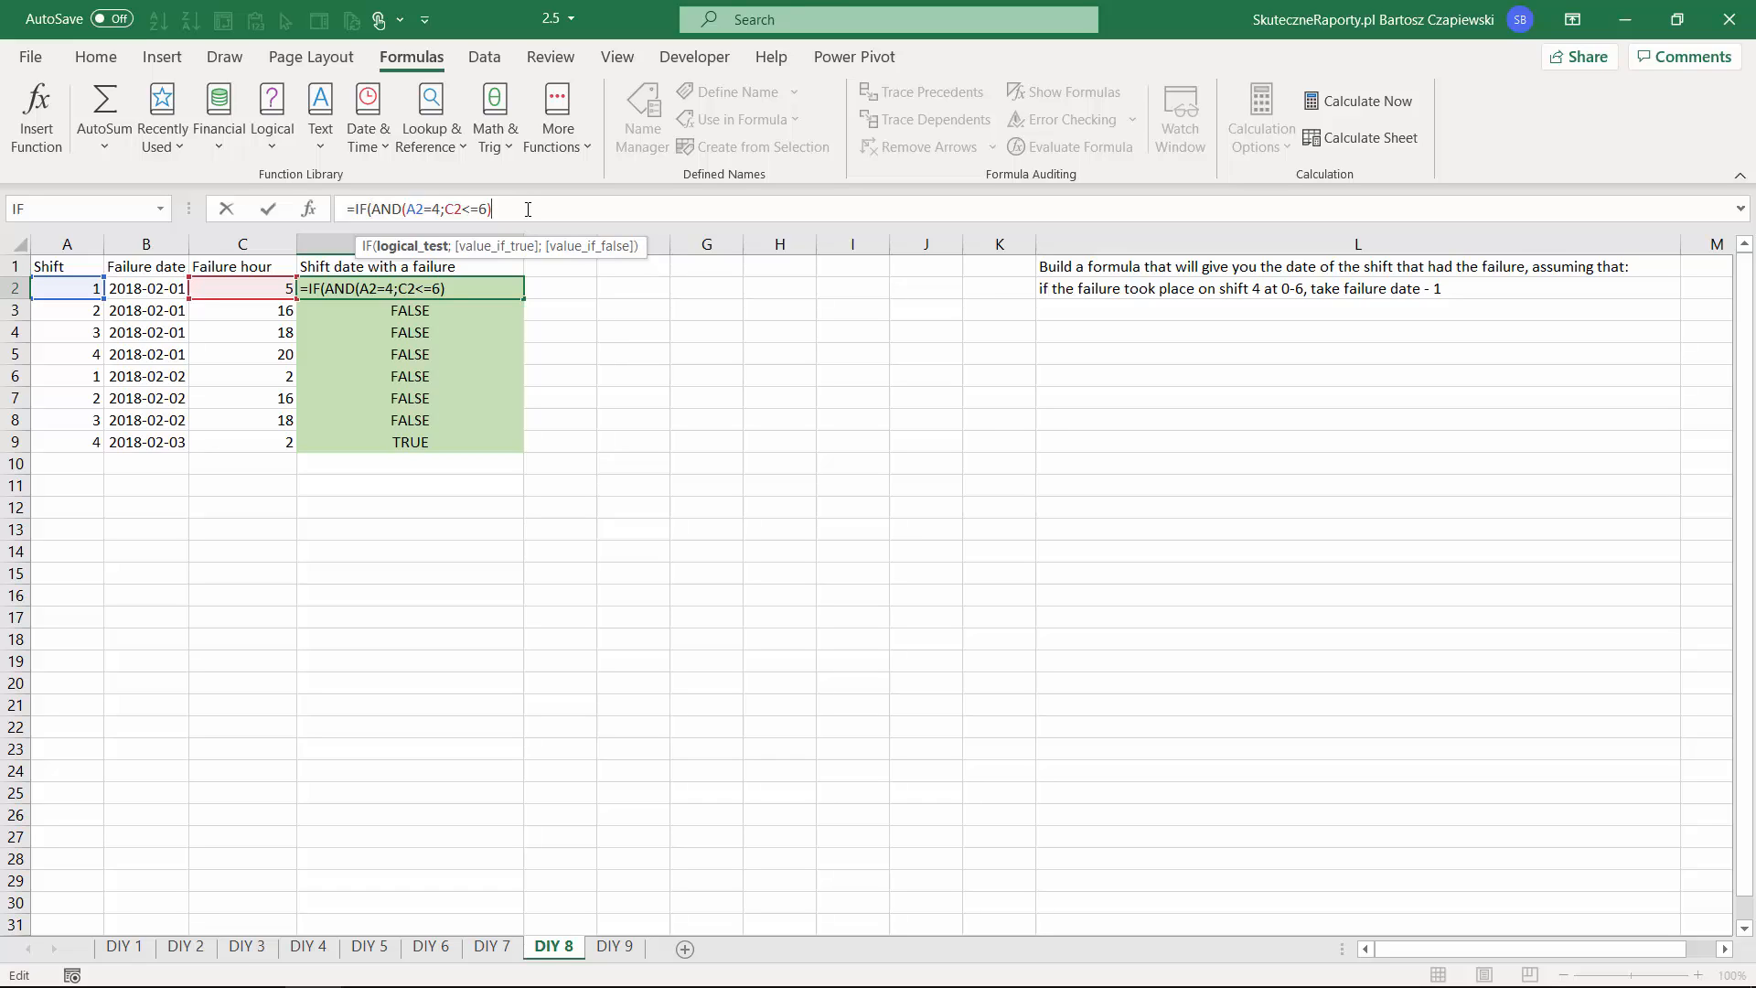
pyautogui.write(';')
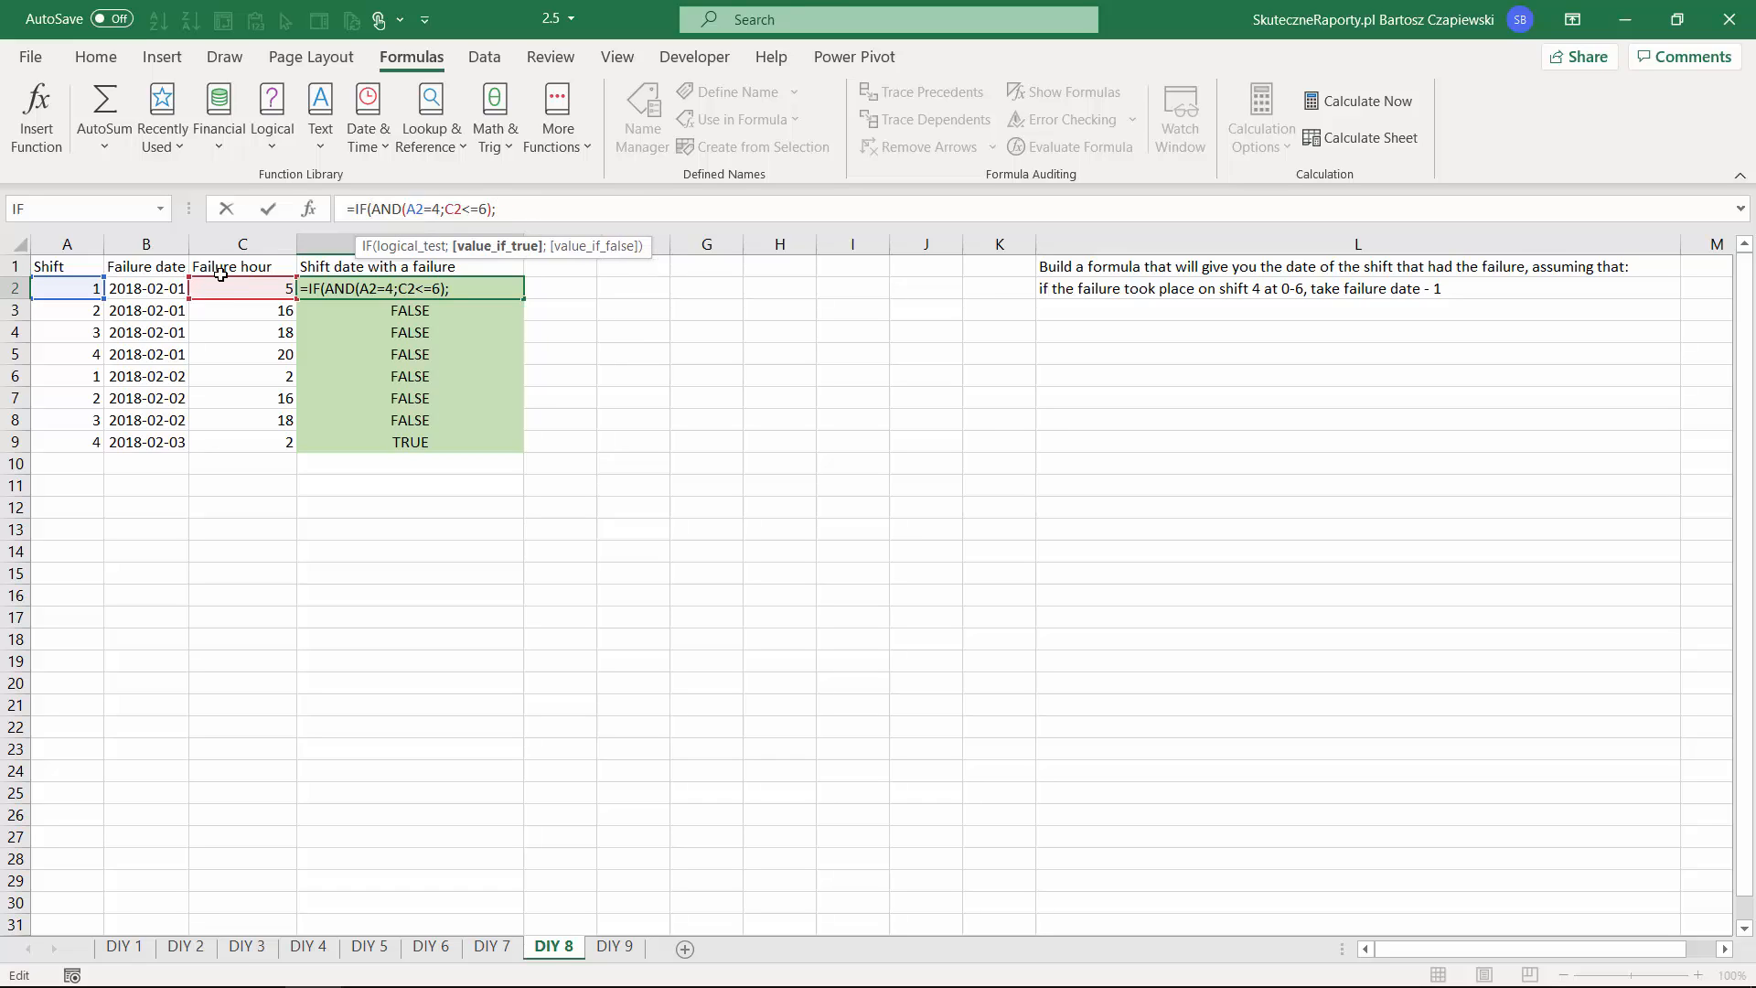
pyautogui.click(164, 287)
pyautogui.write('-1')
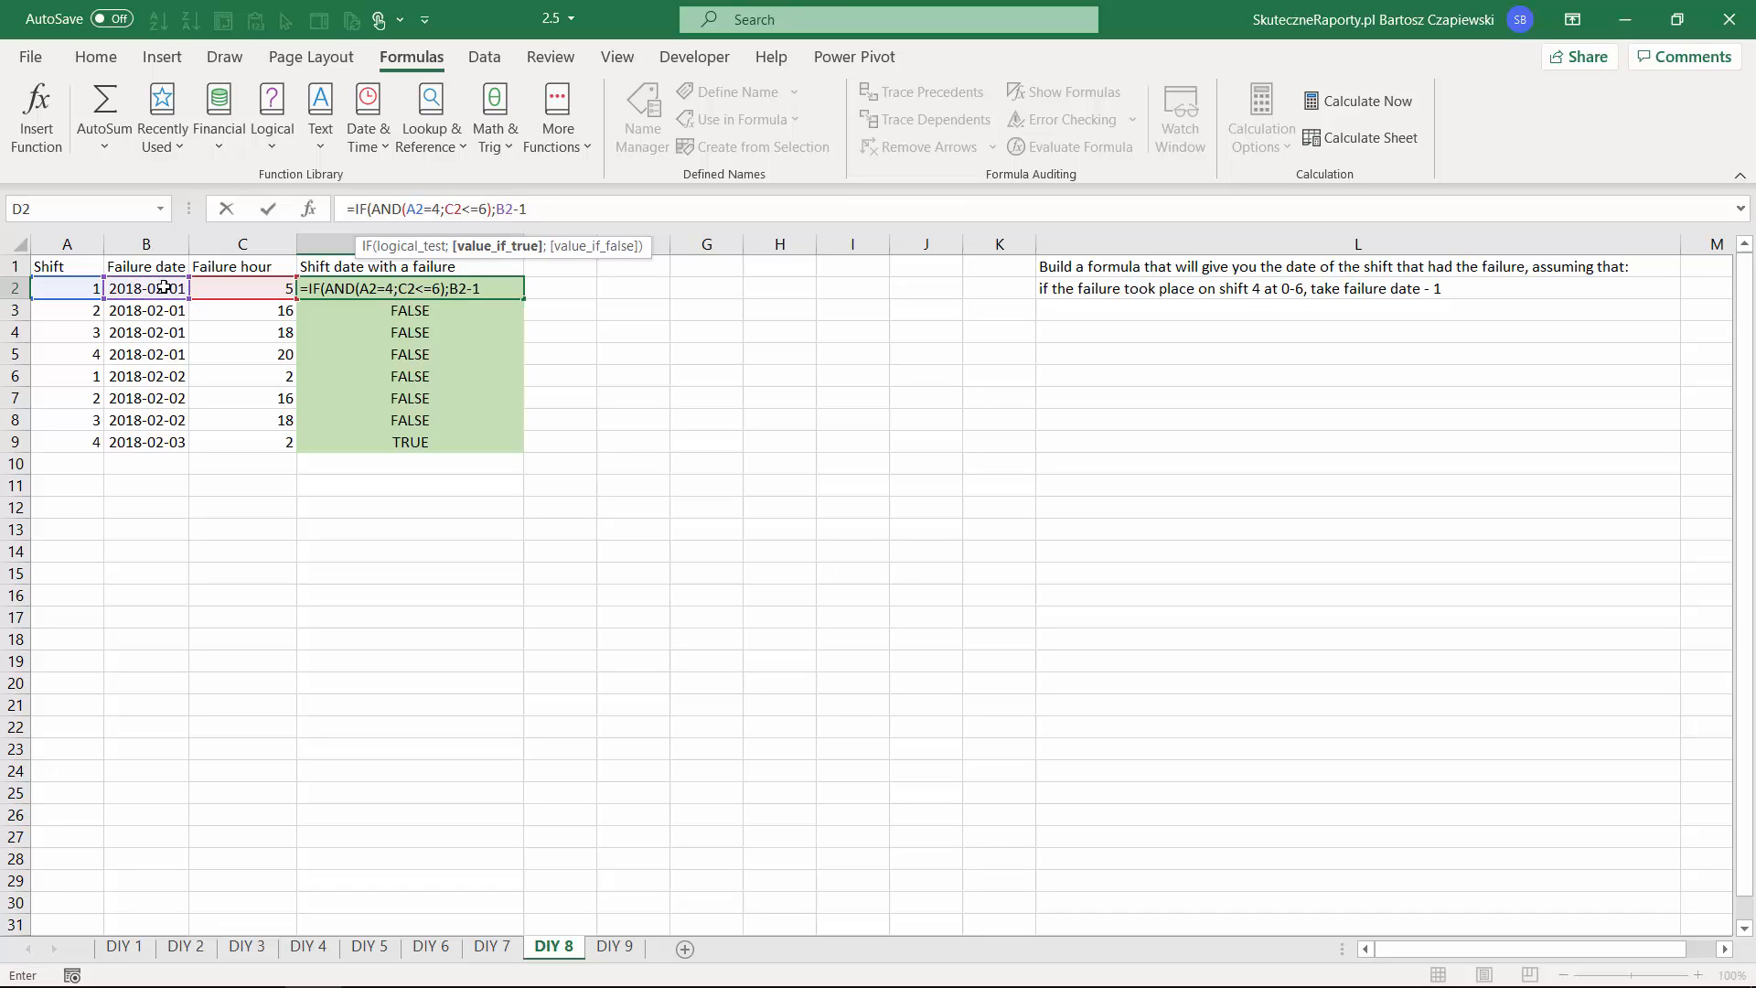
pyautogui.write(';')
pyautogui.click(165, 287)
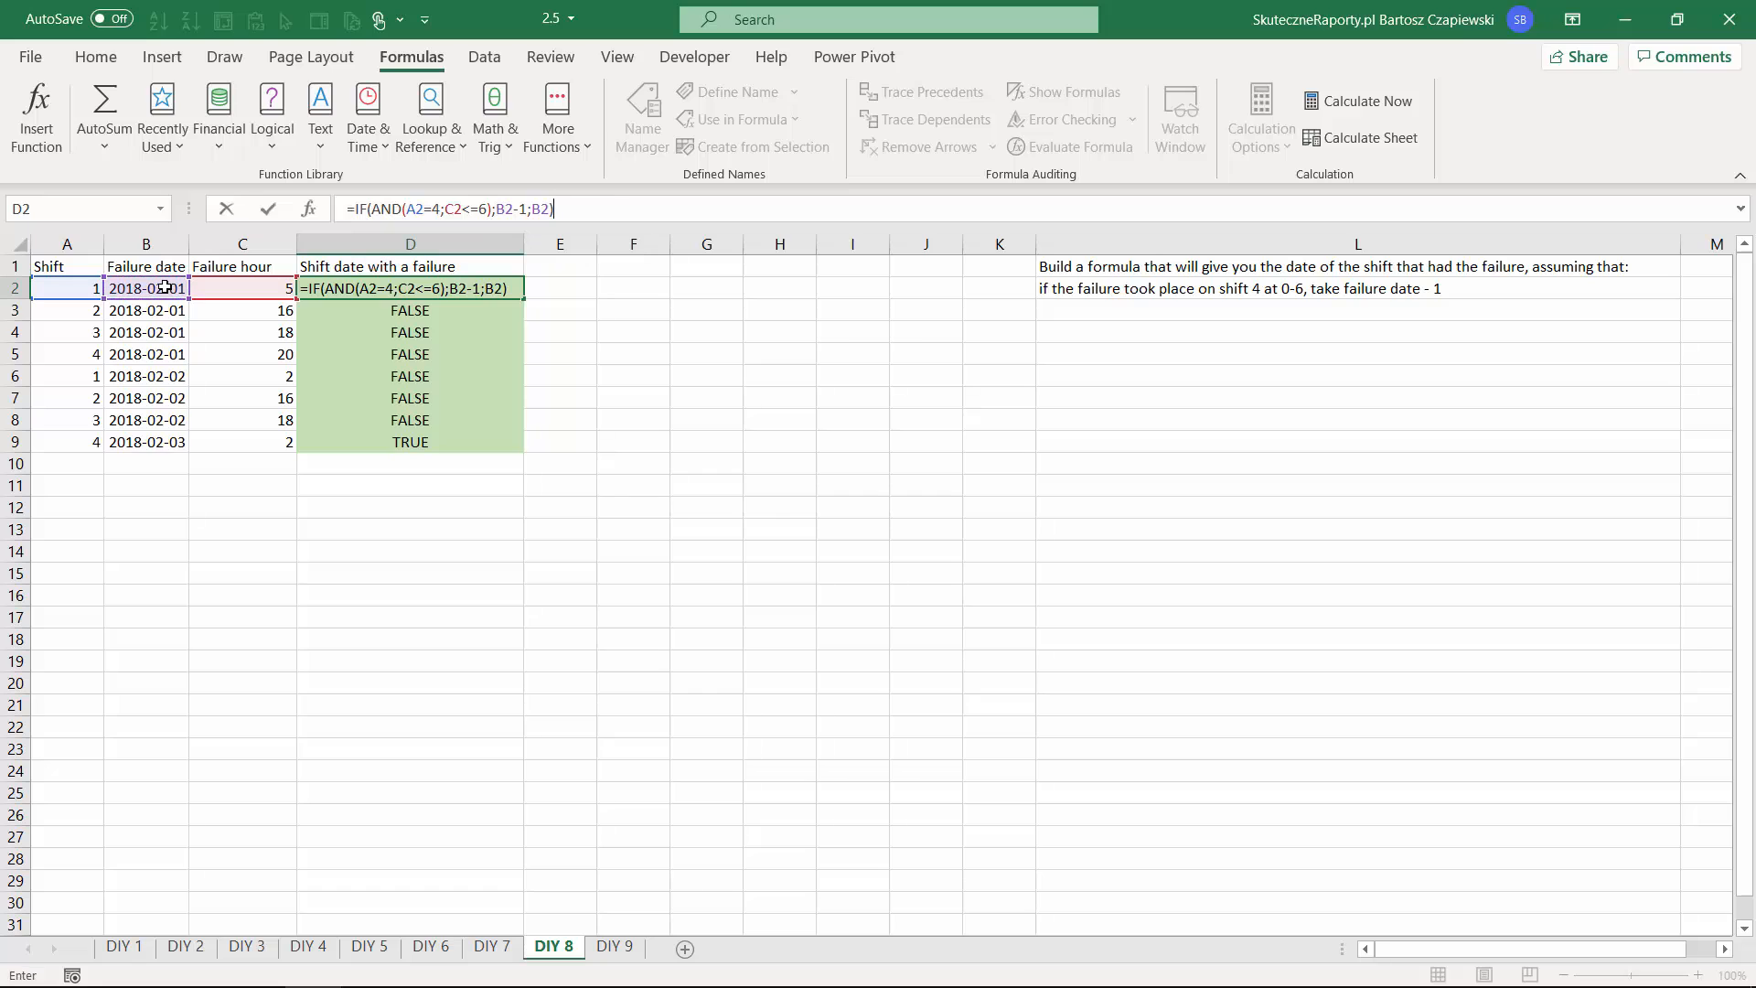
pyautogui.press('Return')
# Fill D2's IF formula down to D9 and apply a date number format to the range.
pyautogui.click(477, 291)
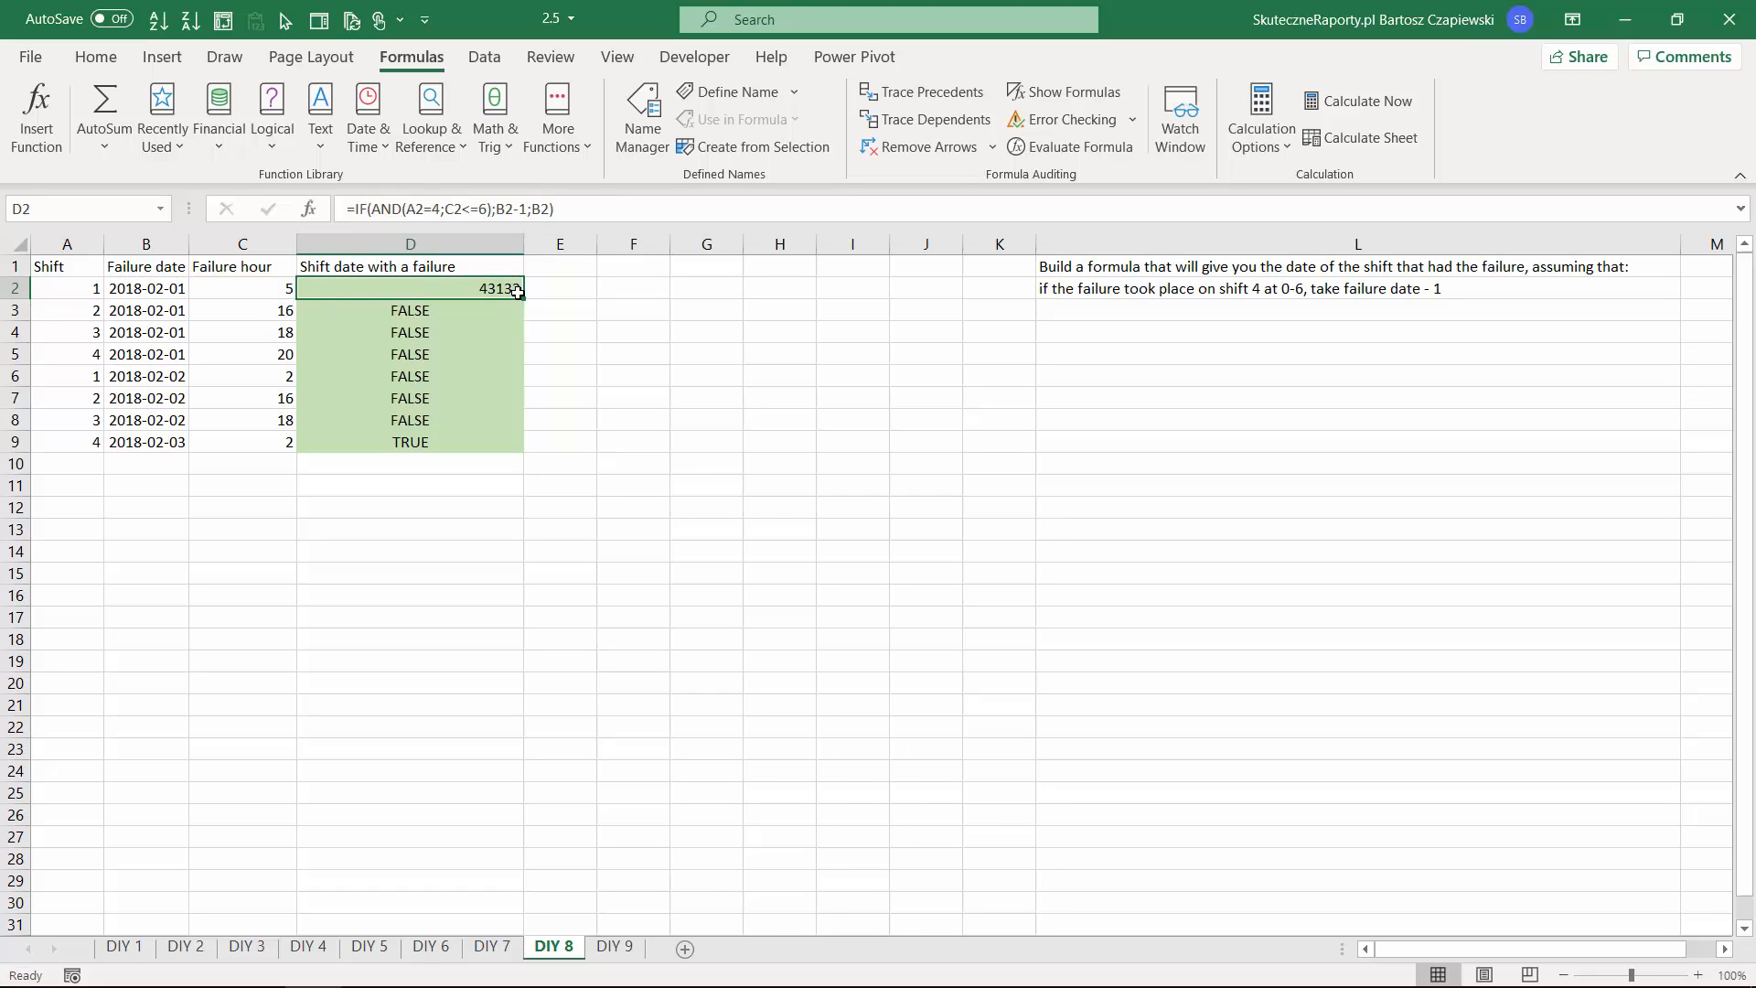
pyautogui.doubleClick(523, 299)
pyautogui.click(95, 58)
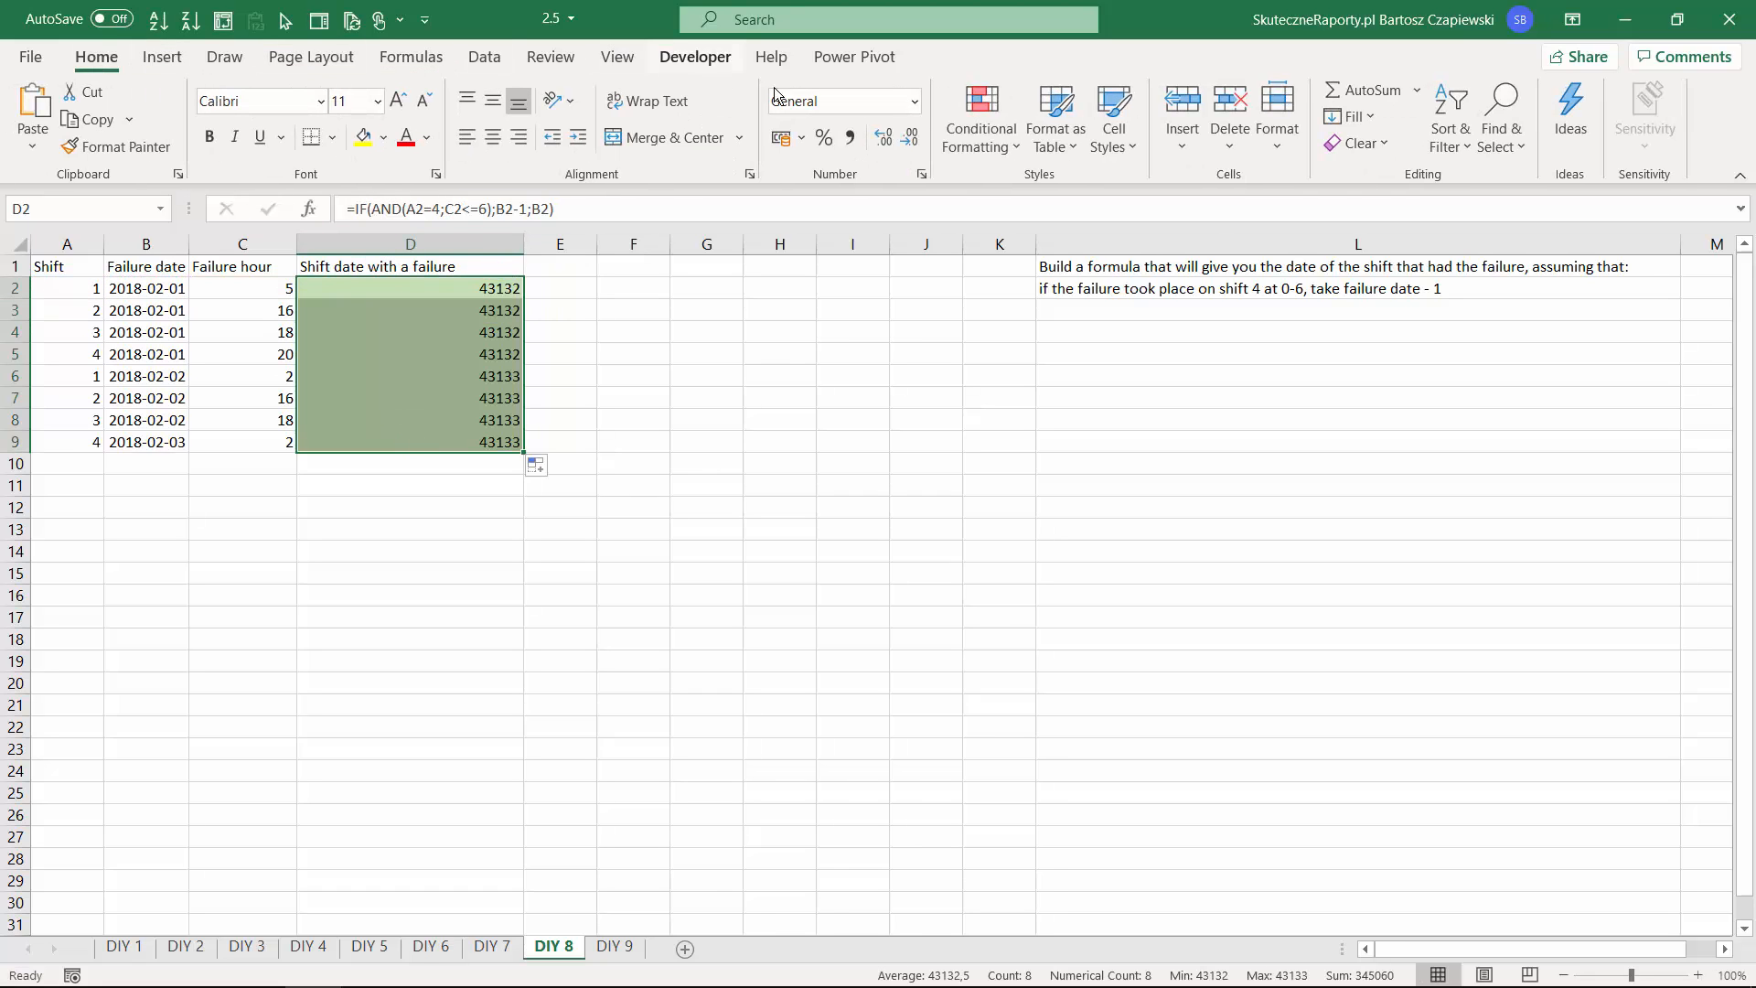
pyautogui.click(913, 101)
pyautogui.click(890, 361)
# On the DIY 9 sheet, enter =FIND("[";A2) in B2 to locate the opening bracket.
pyautogui.hotkey('ctrl', 'pagedown')
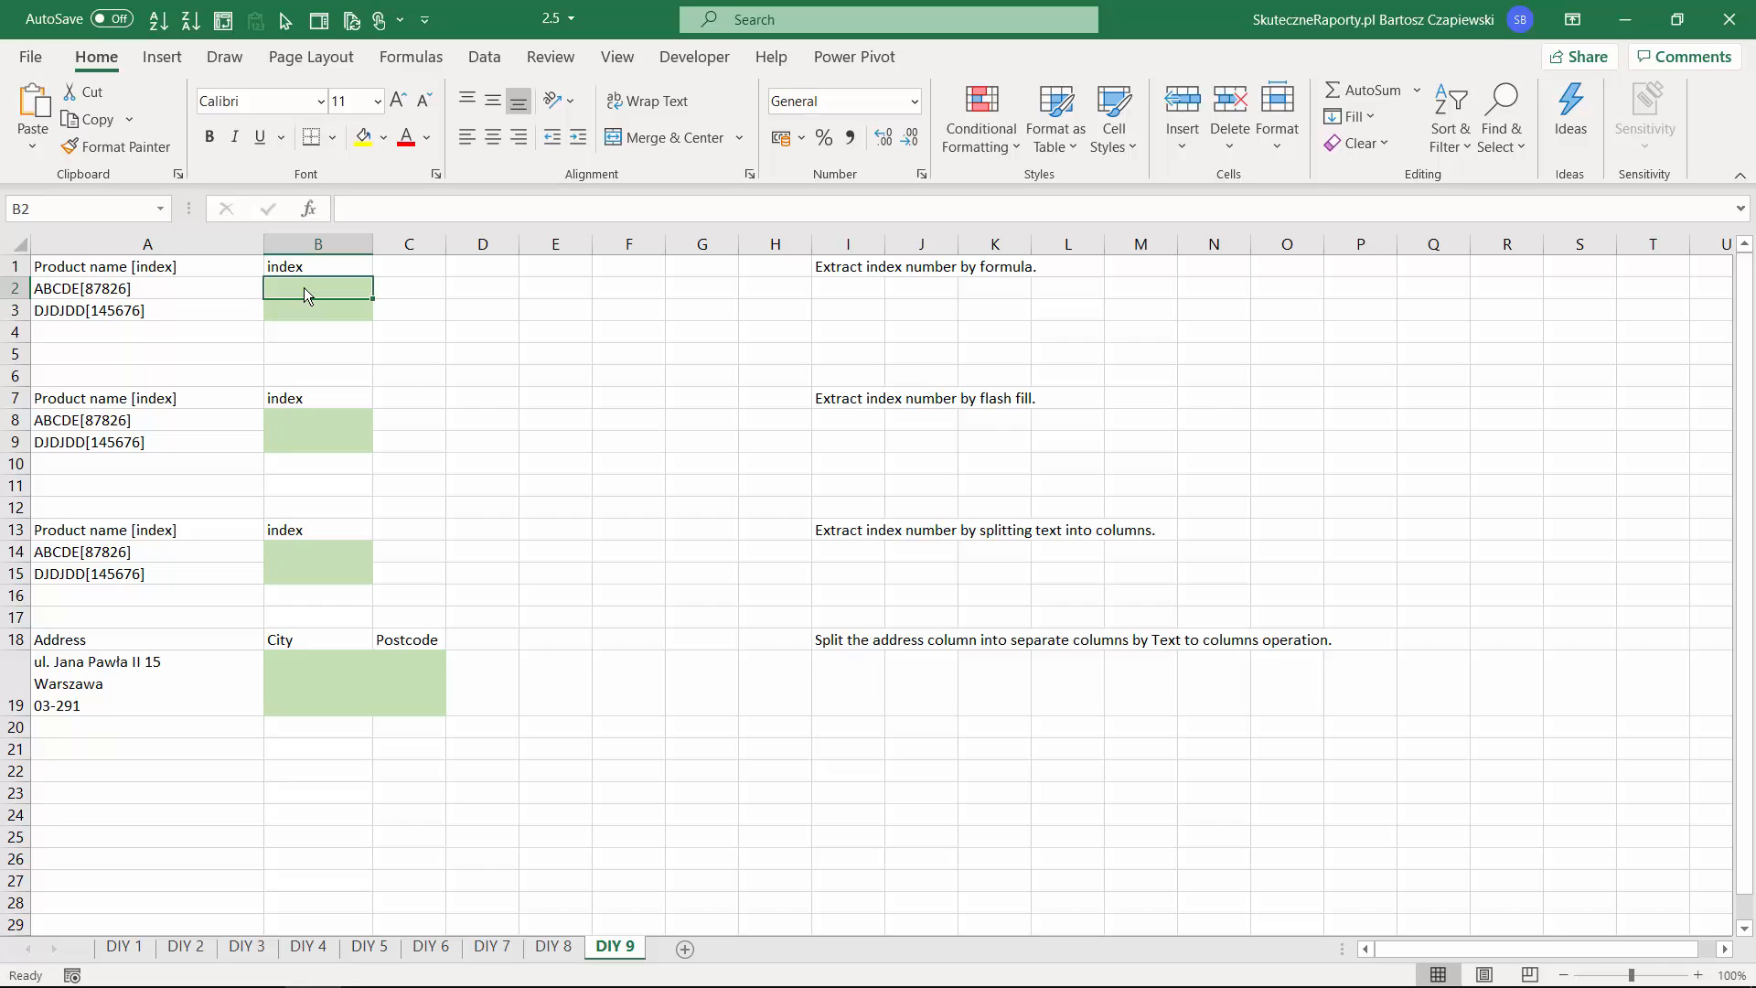
pyautogui.write('=find')
pyautogui.press('Tab')
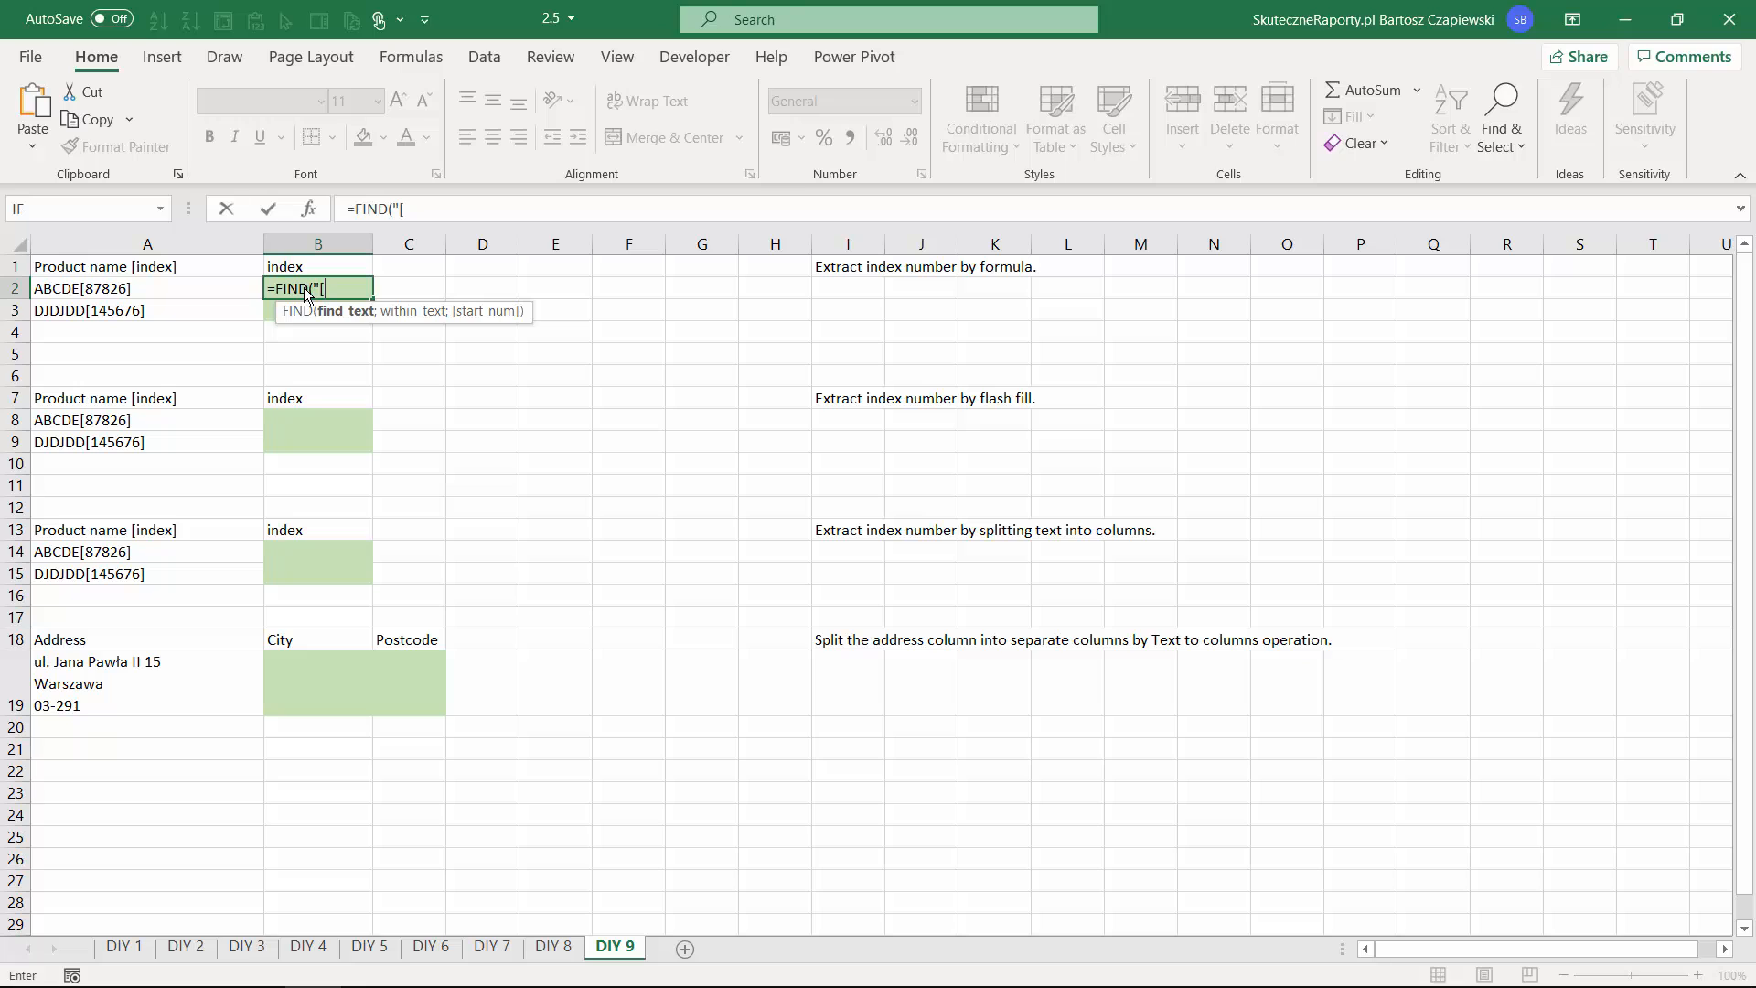
pyautogui.write('"[";')
pyautogui.click(157, 288)
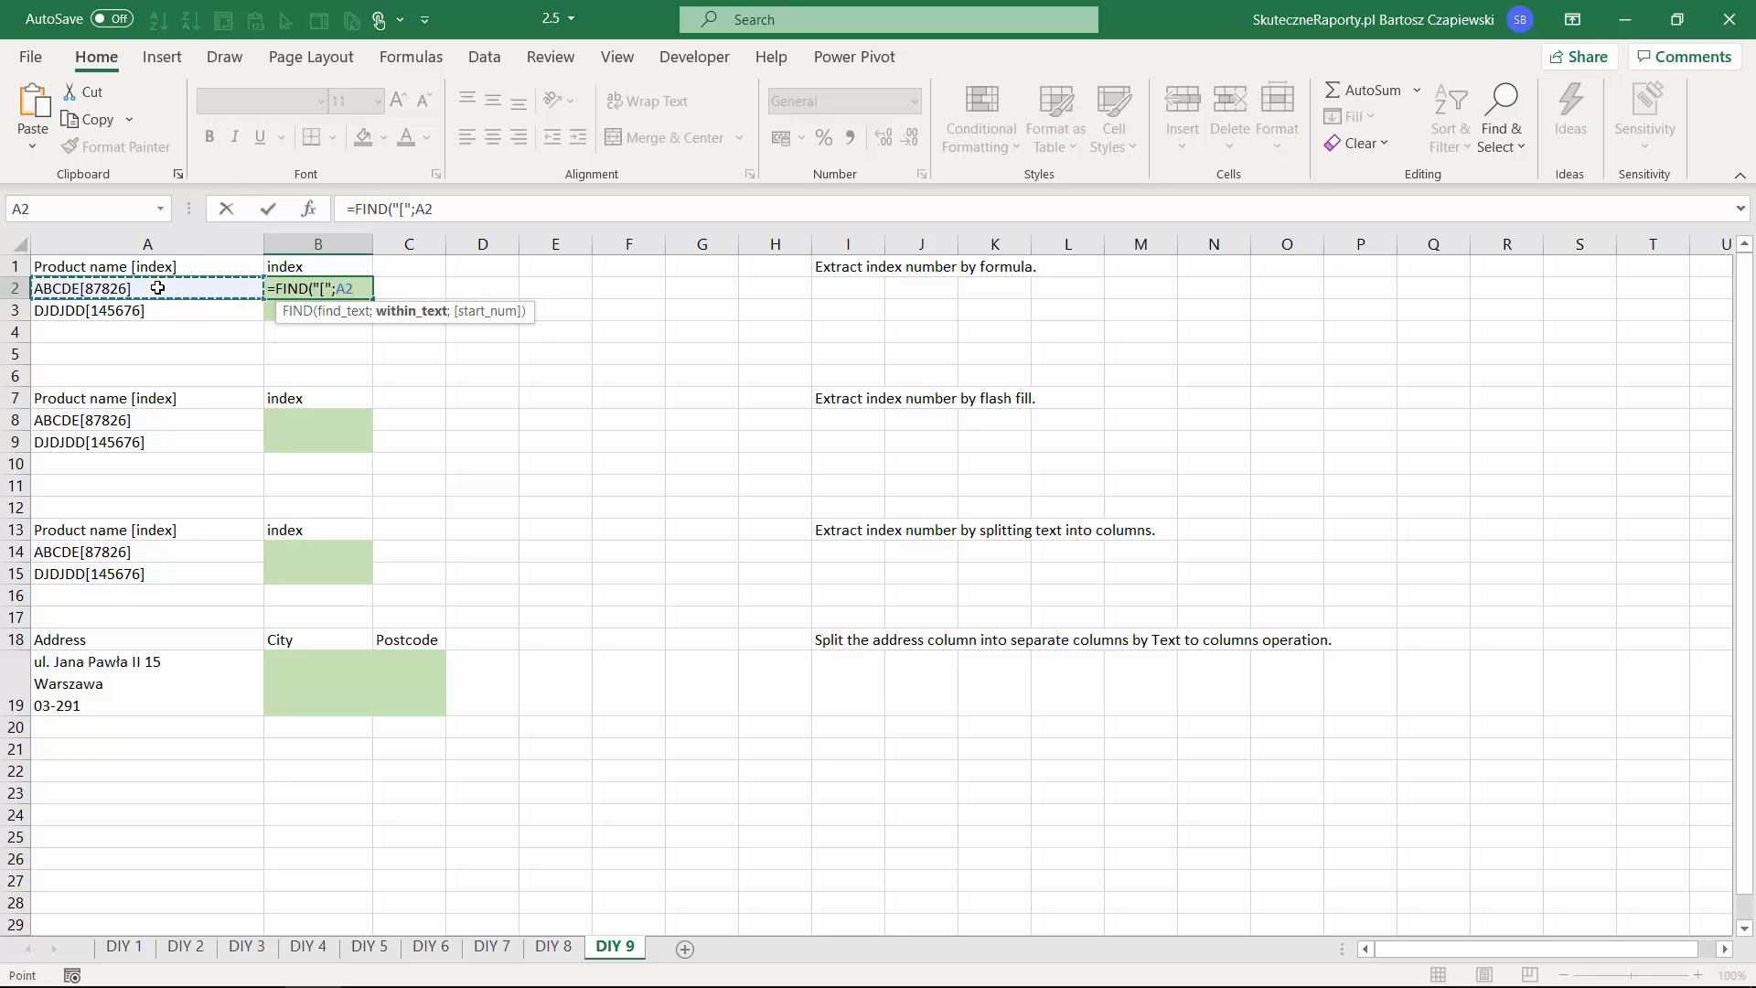
pyautogui.write(')')
pyautogui.hotkey('ctrl', 'Return')
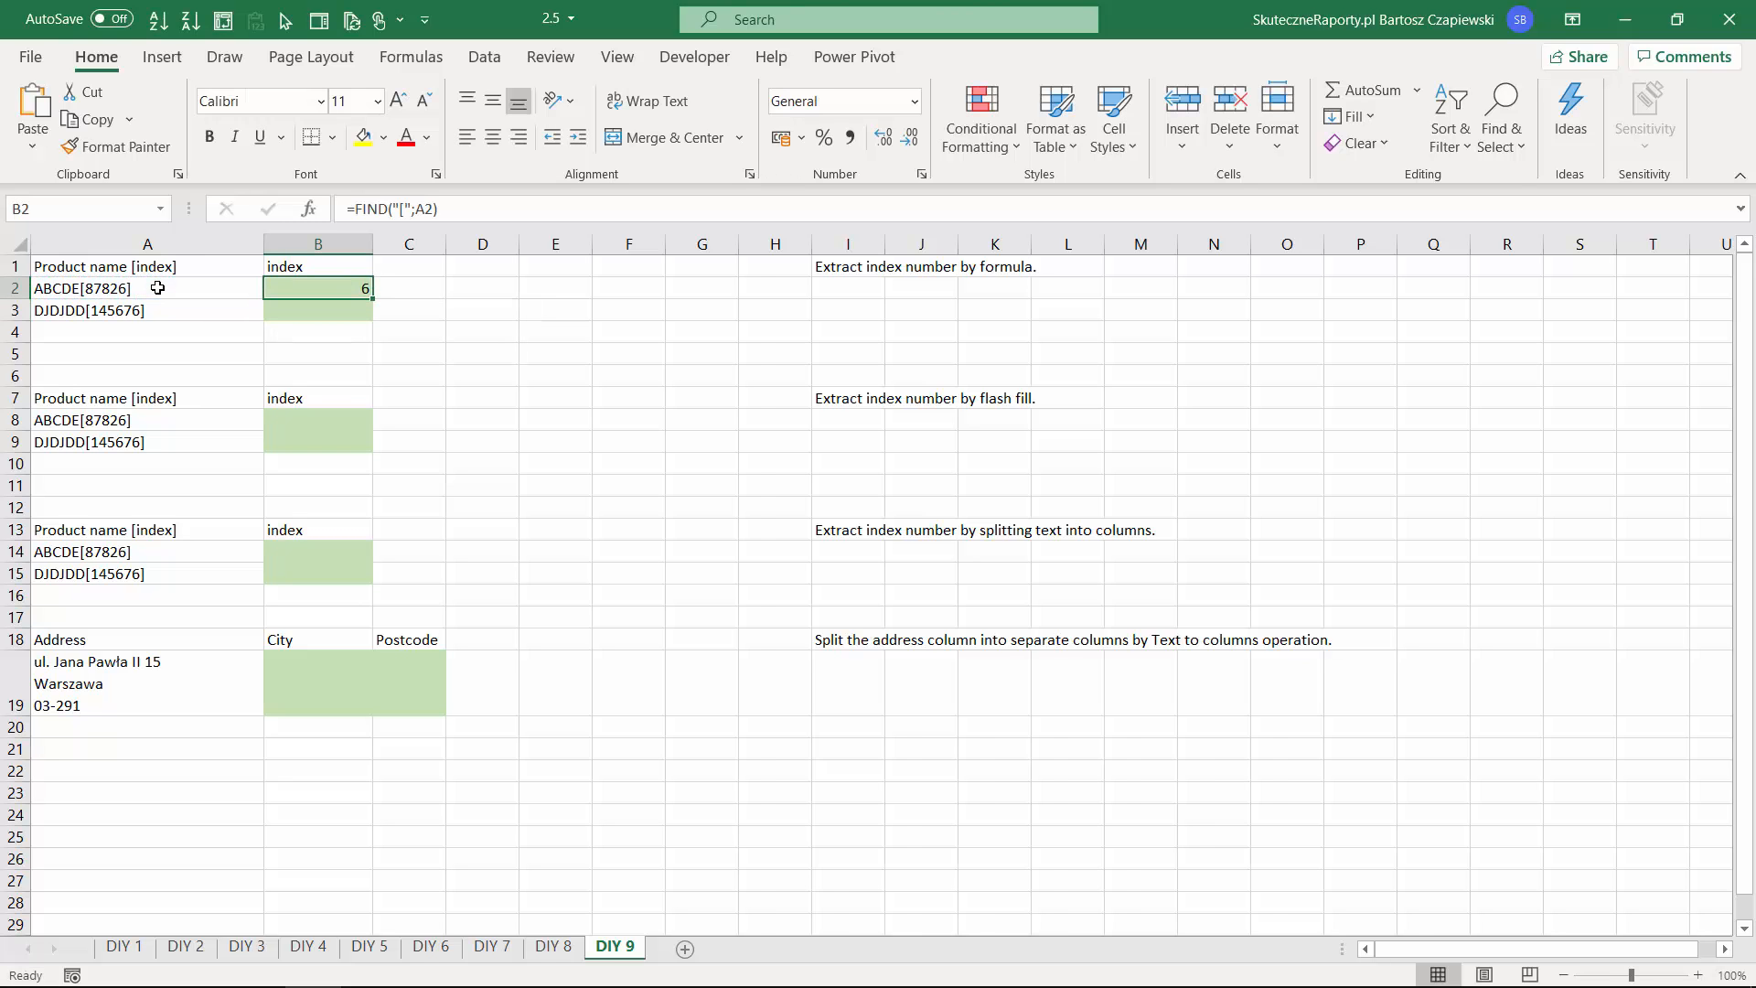
# Nest B2's FIND in a MID function with A2 as the text and FIND("[";A2)+1 as the start number.
pyautogui.click(355, 209)
pyautogui.write('mid')
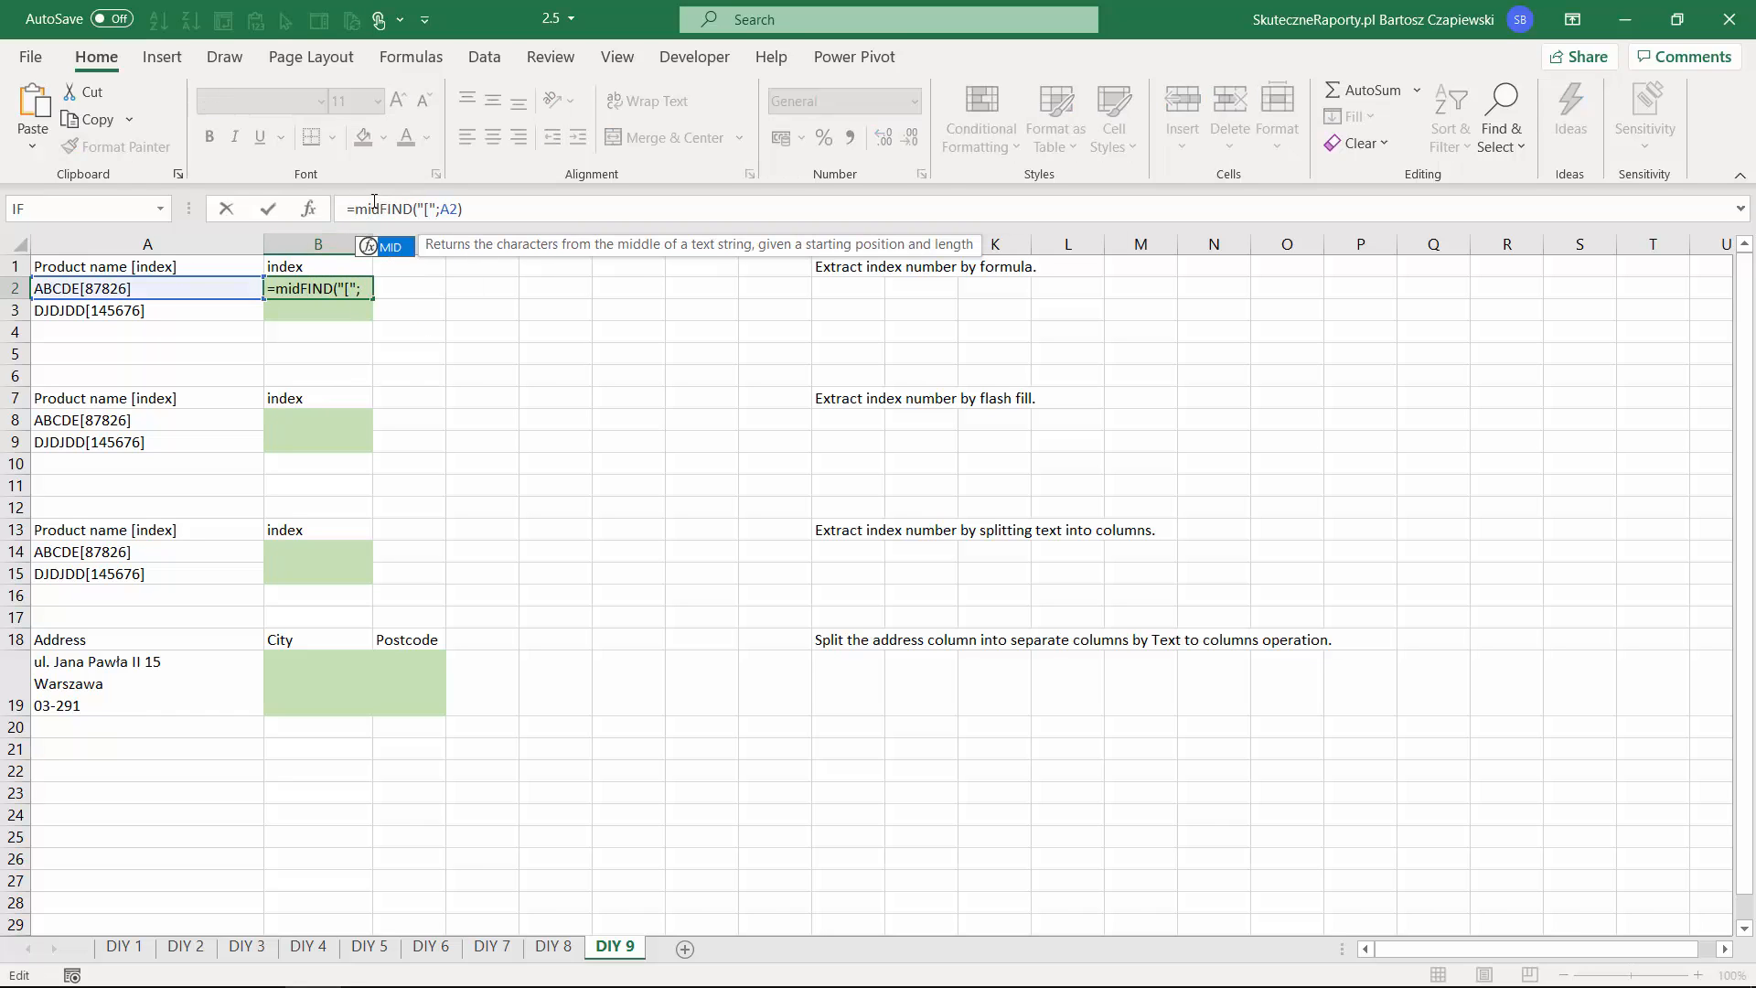
pyautogui.press('Tab')
pyautogui.click(128, 289)
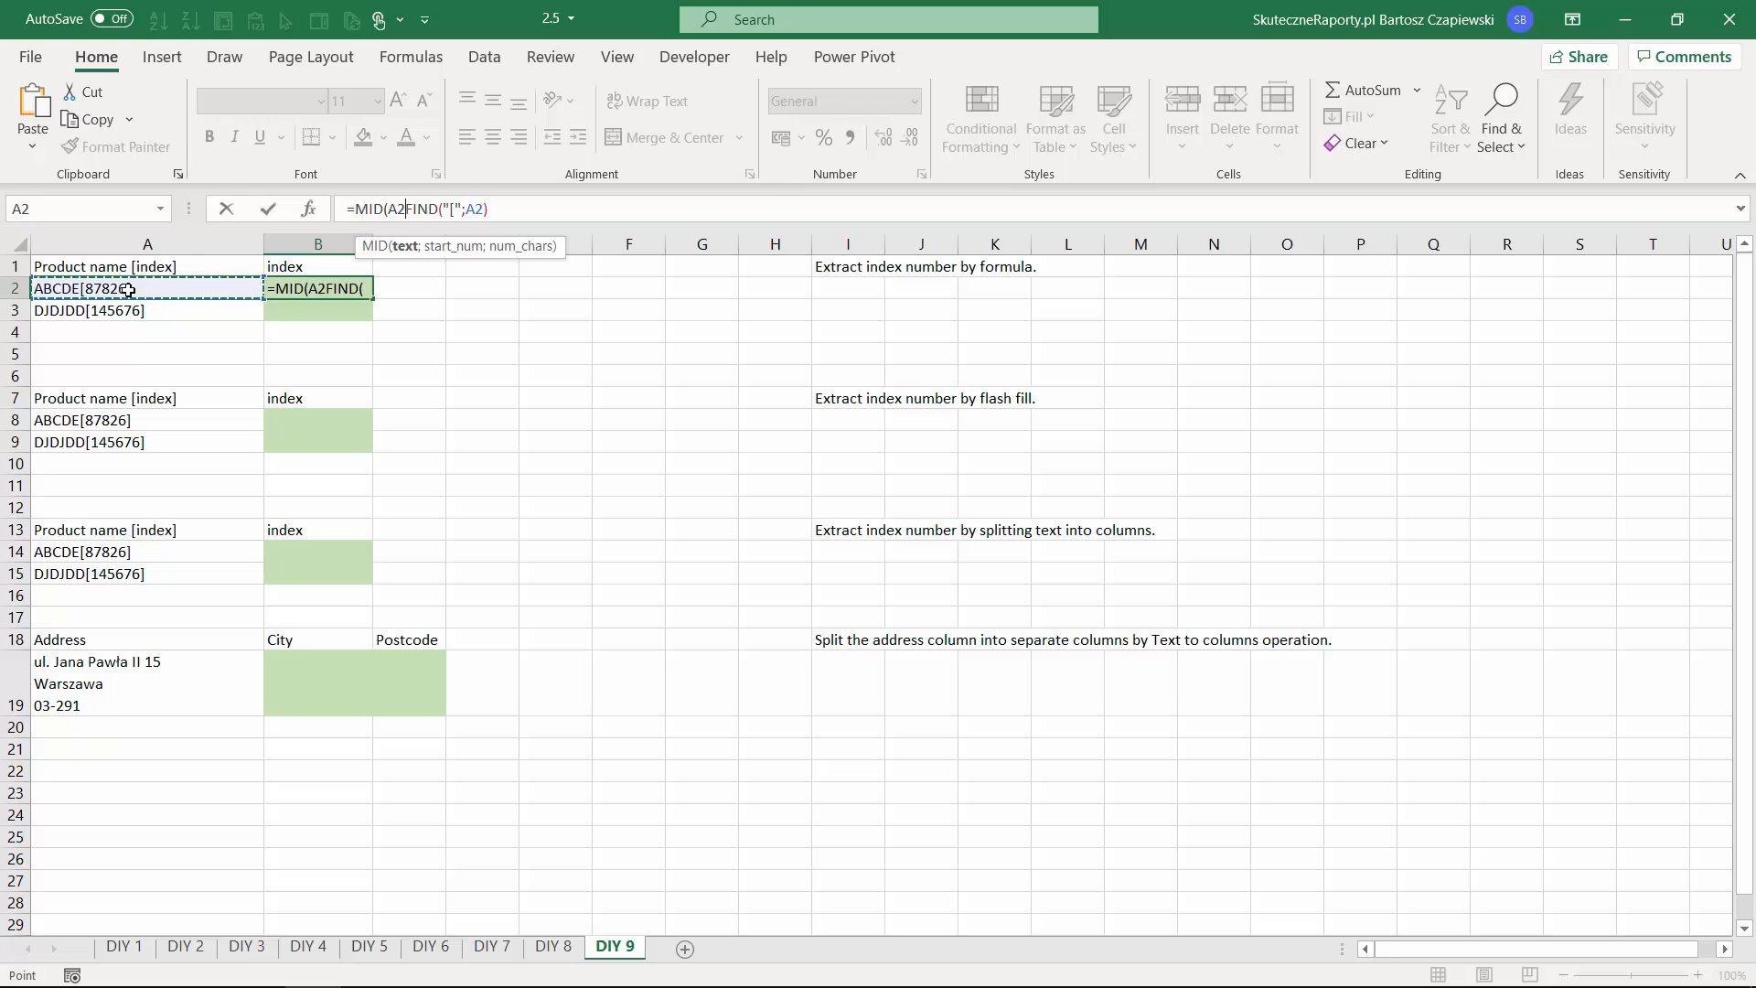
pyautogui.write(';')
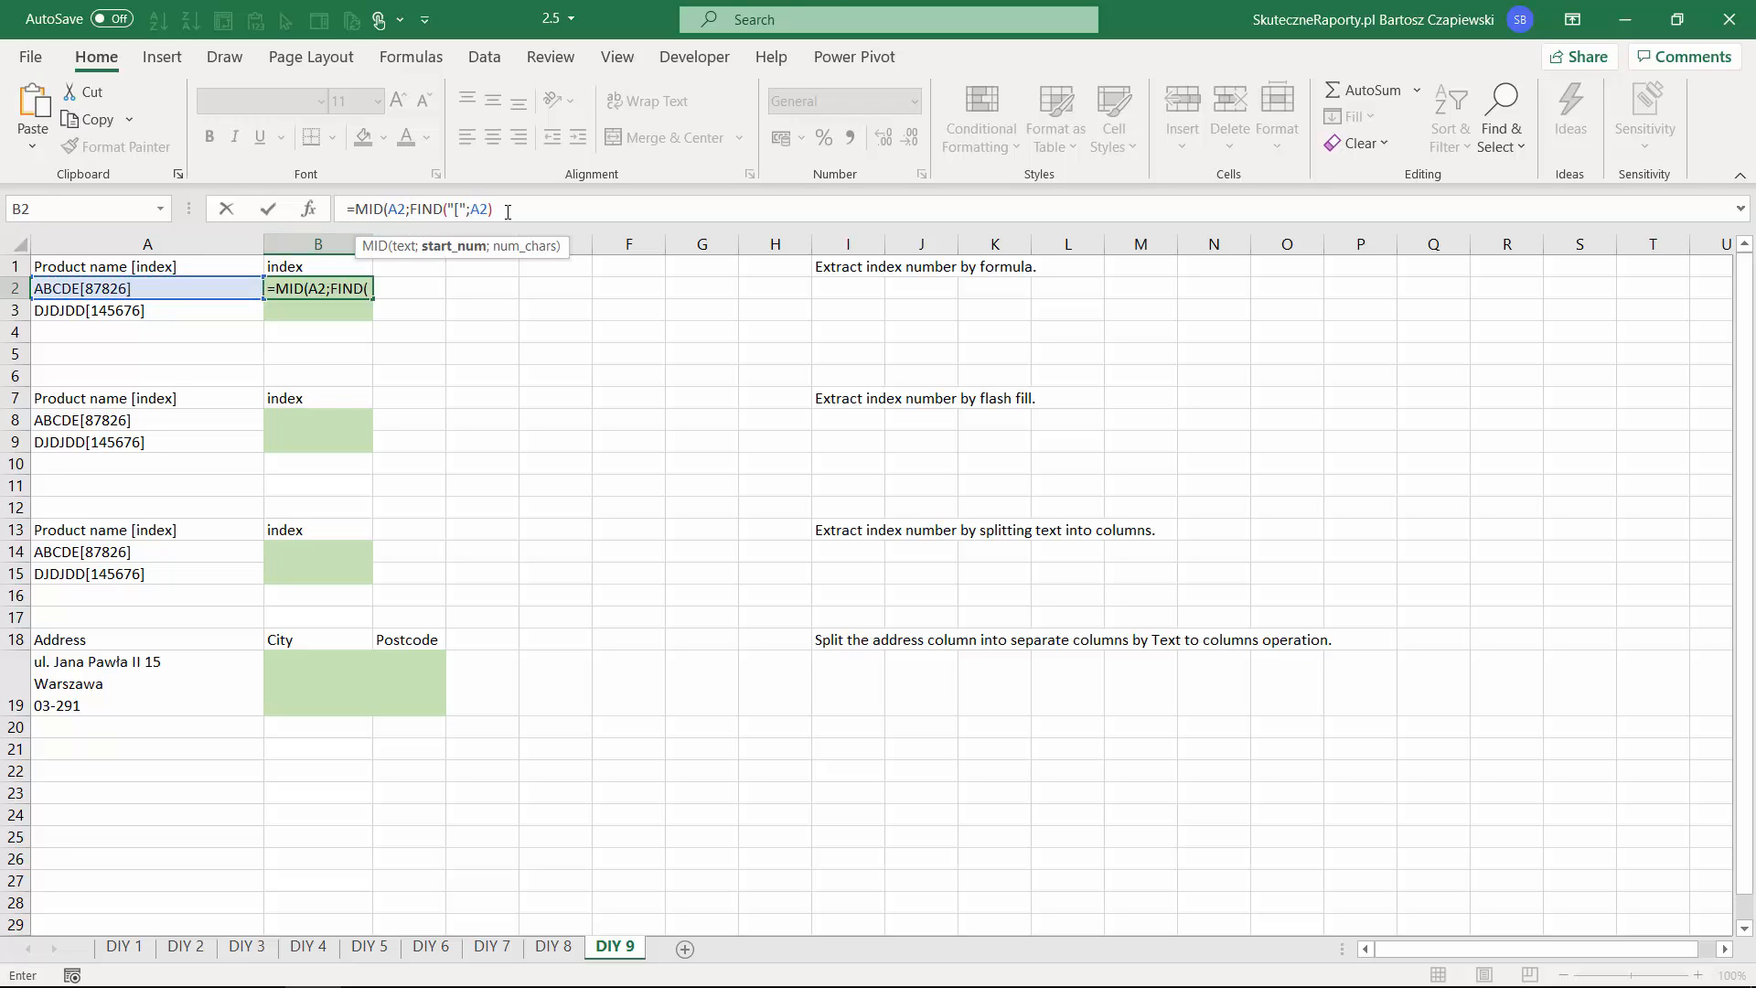
pyautogui.click(507, 212)
pyautogui.write('+1;')
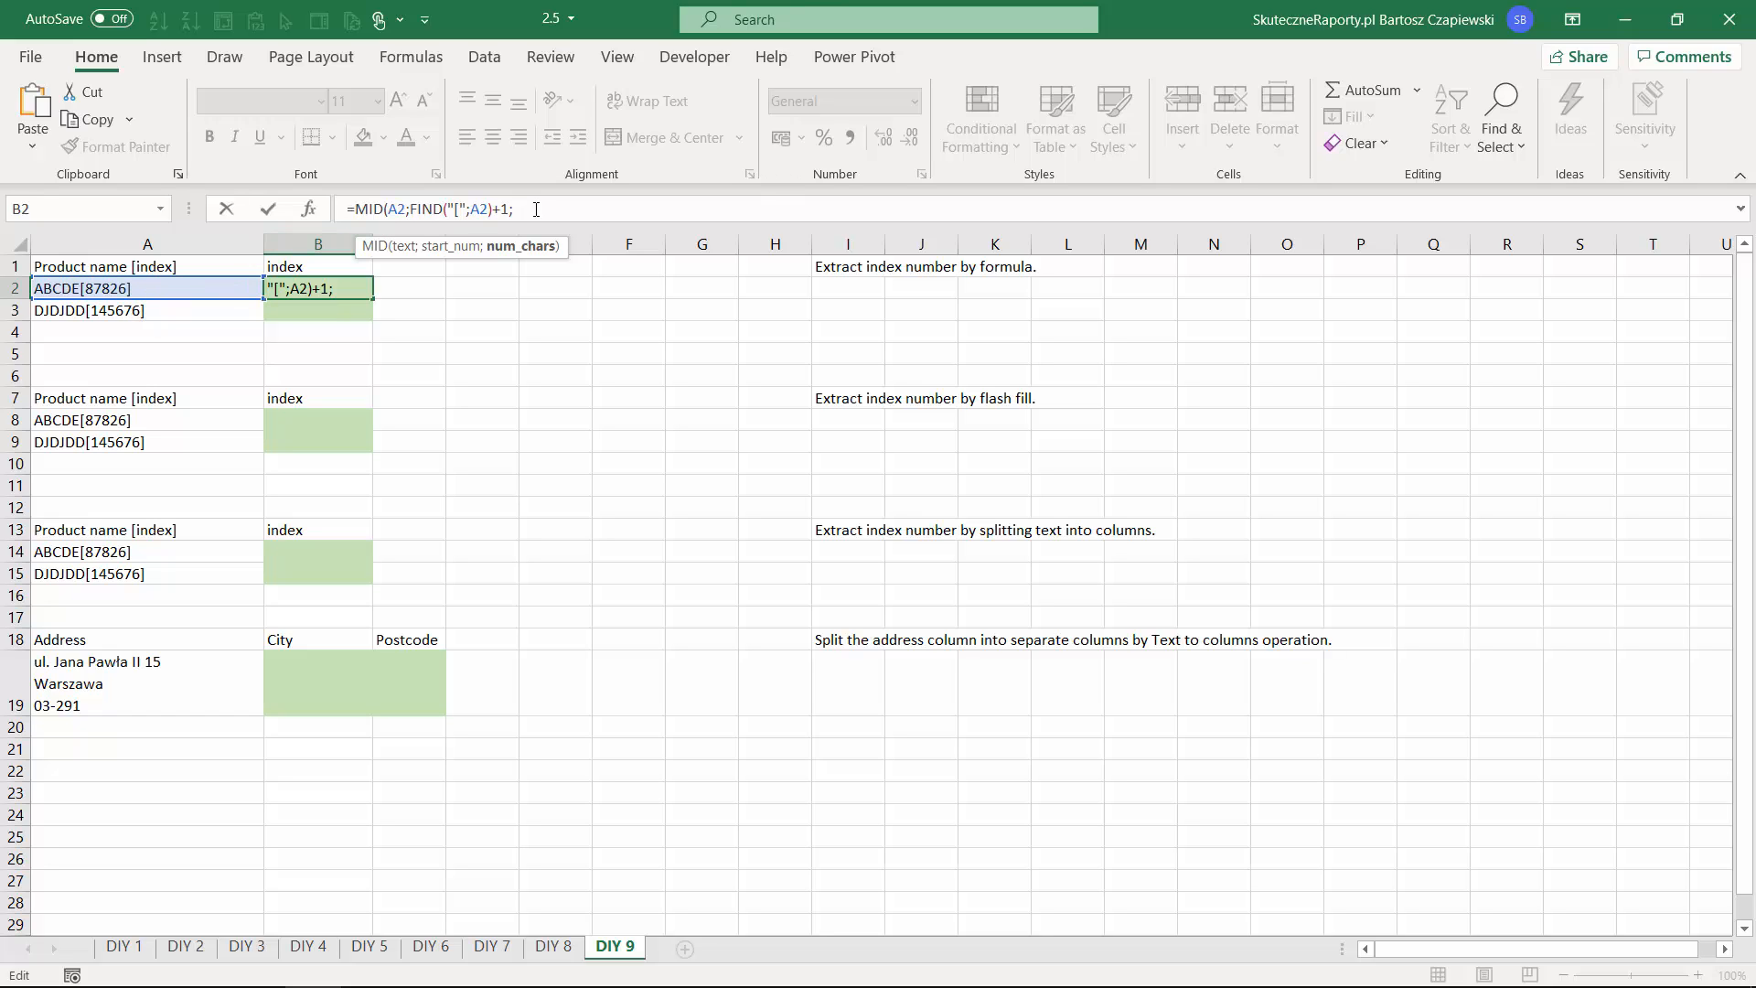
# Complete B2's MID with FIND("]";A2)-FIND("[";A2)-1 as the number of characters and fill the formula down to B3.
pyautogui.write('FIND(')
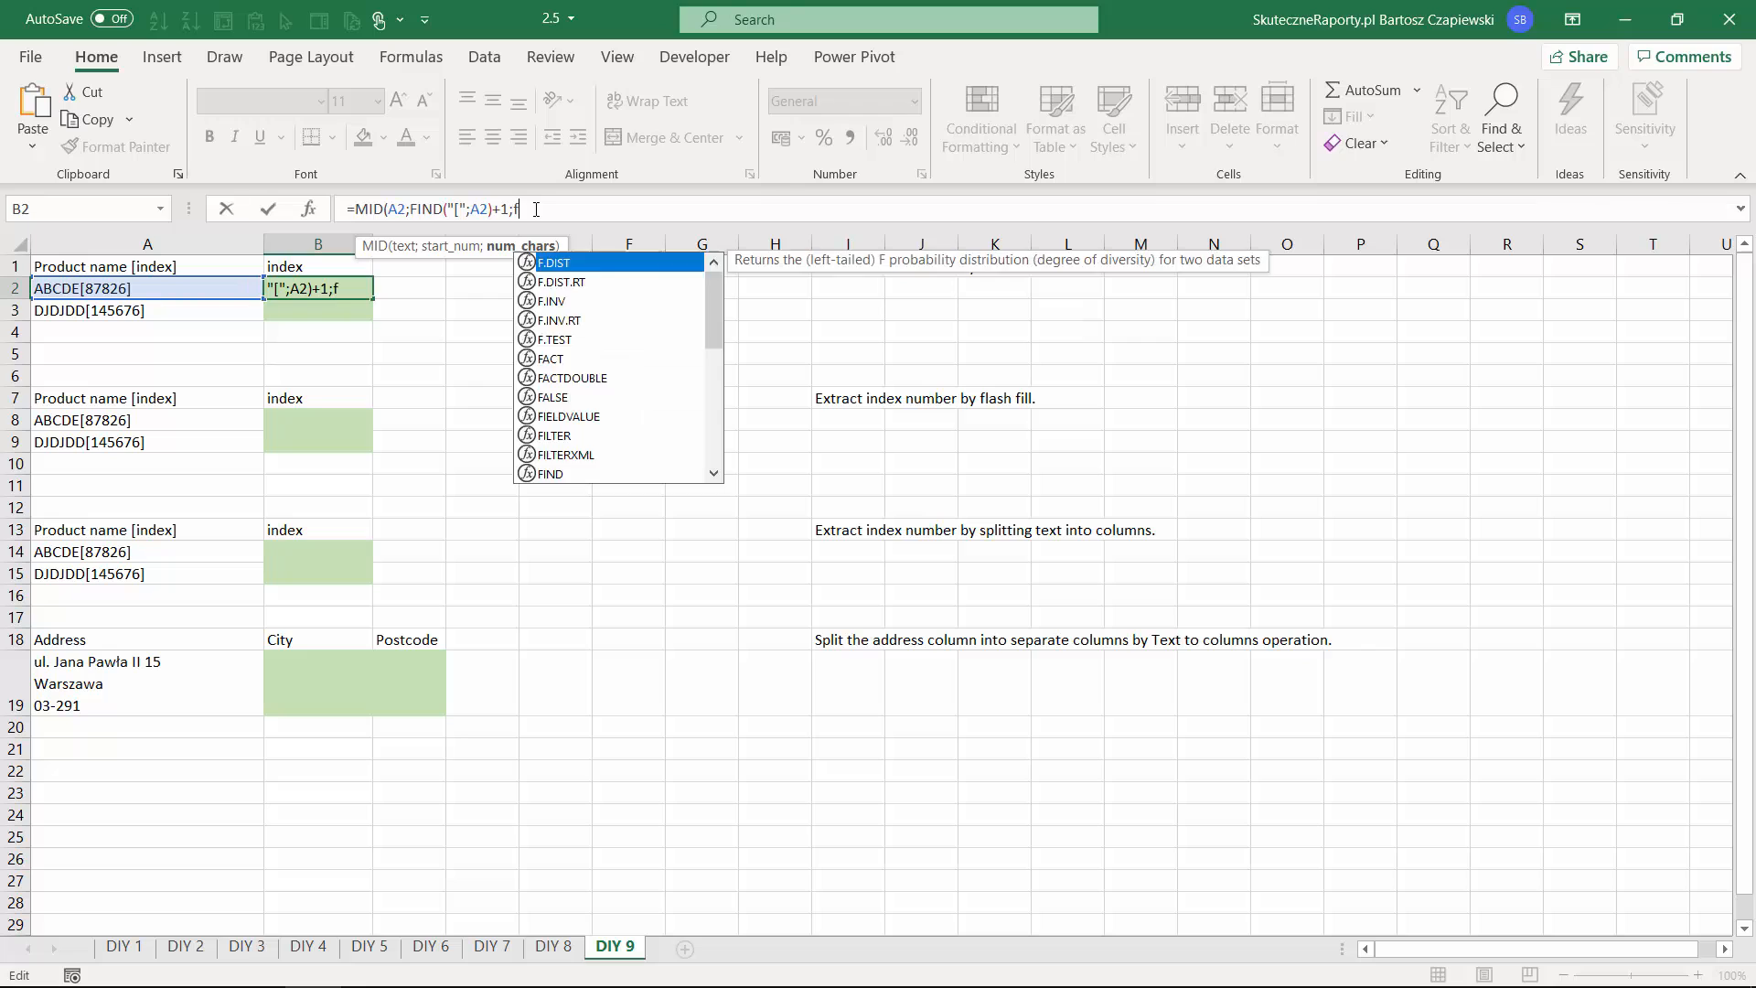
pyautogui.write('"]')
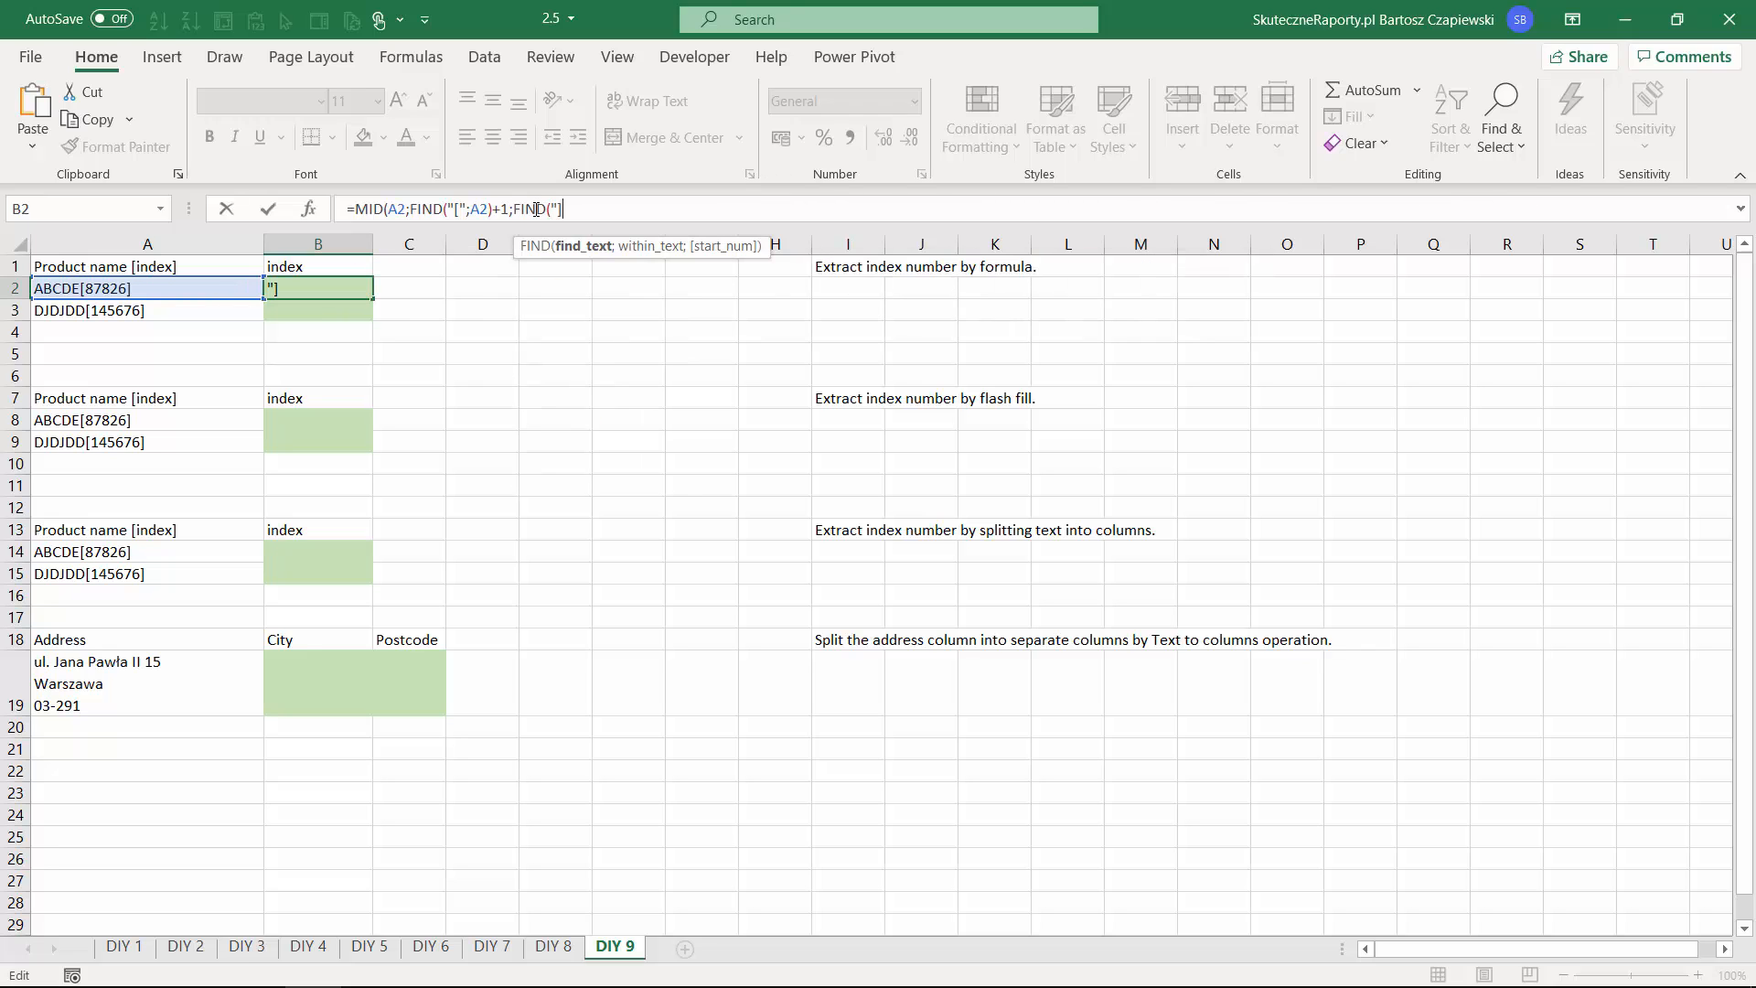
pyautogui.write('";')
pyautogui.click(185, 288)
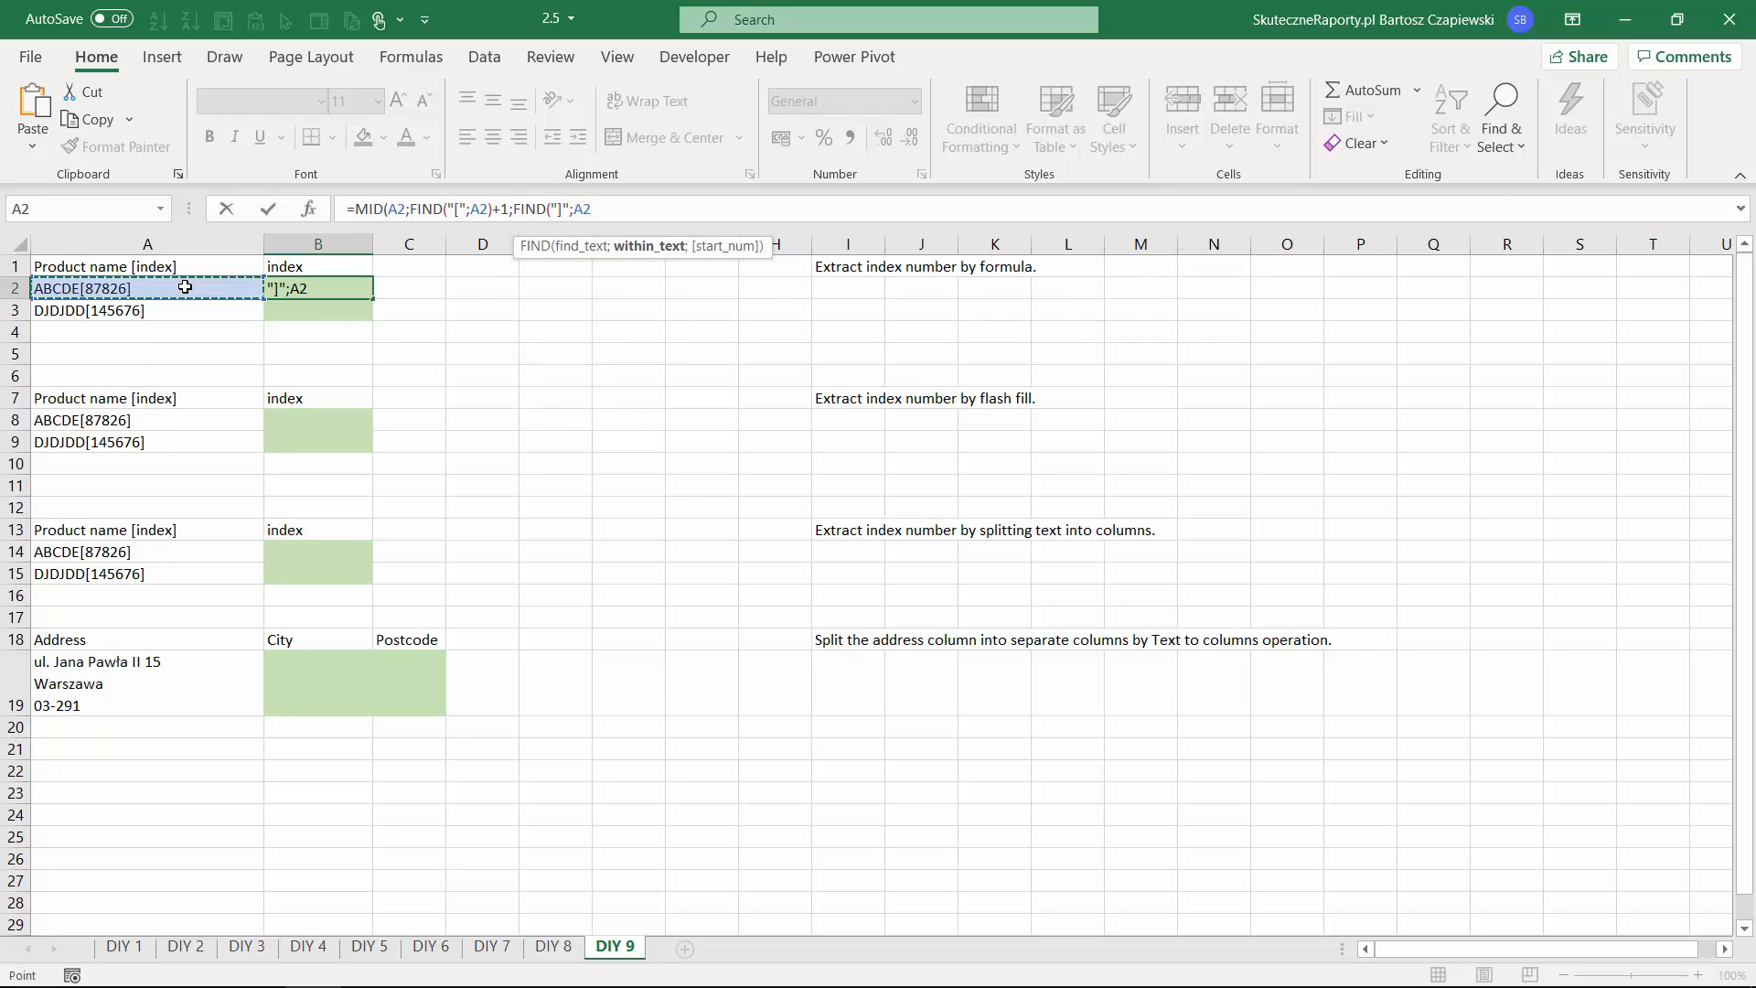
pyautogui.write(')')
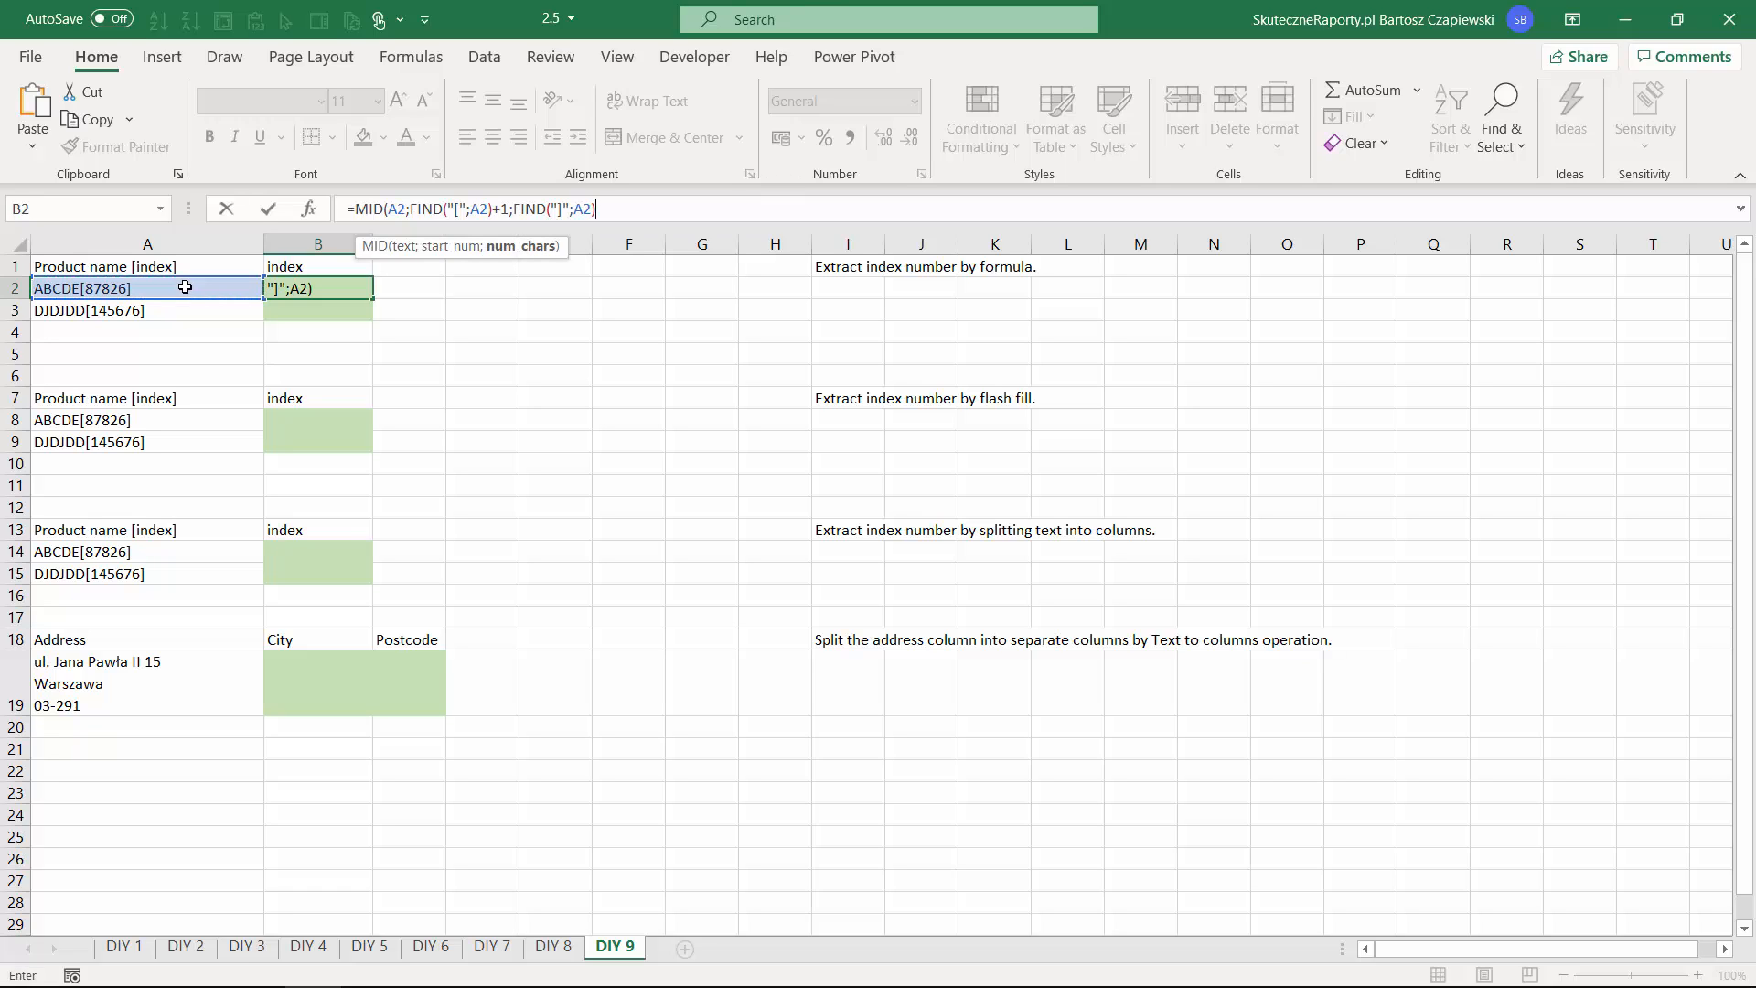
pyautogui.write('-FIND("[";A2)')
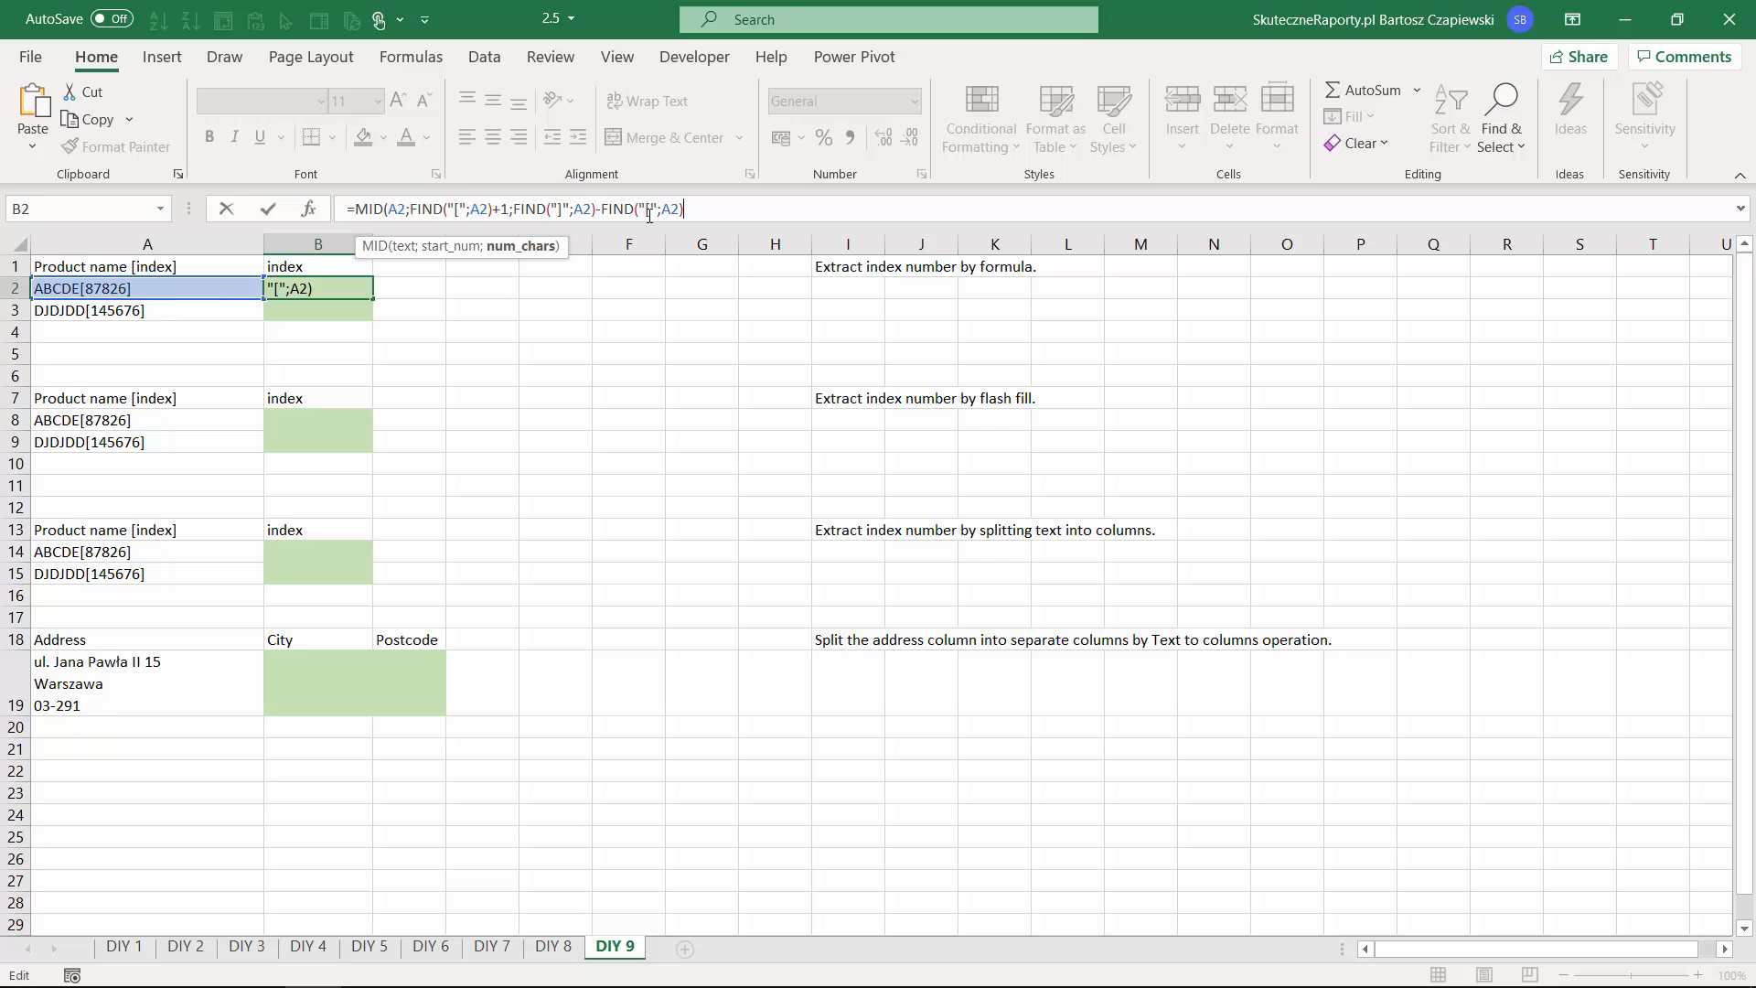
pyautogui.write('-1)')
pyautogui.hotkey('ctrl', 'Return')
pyautogui.moveTo(369, 298); pyautogui.dragTo(373, 328)
pyautogui.click(395, 310)
# Enter 87826 in B8 as the sample index for the flash fill exercise.
pyautogui.click(296, 423)
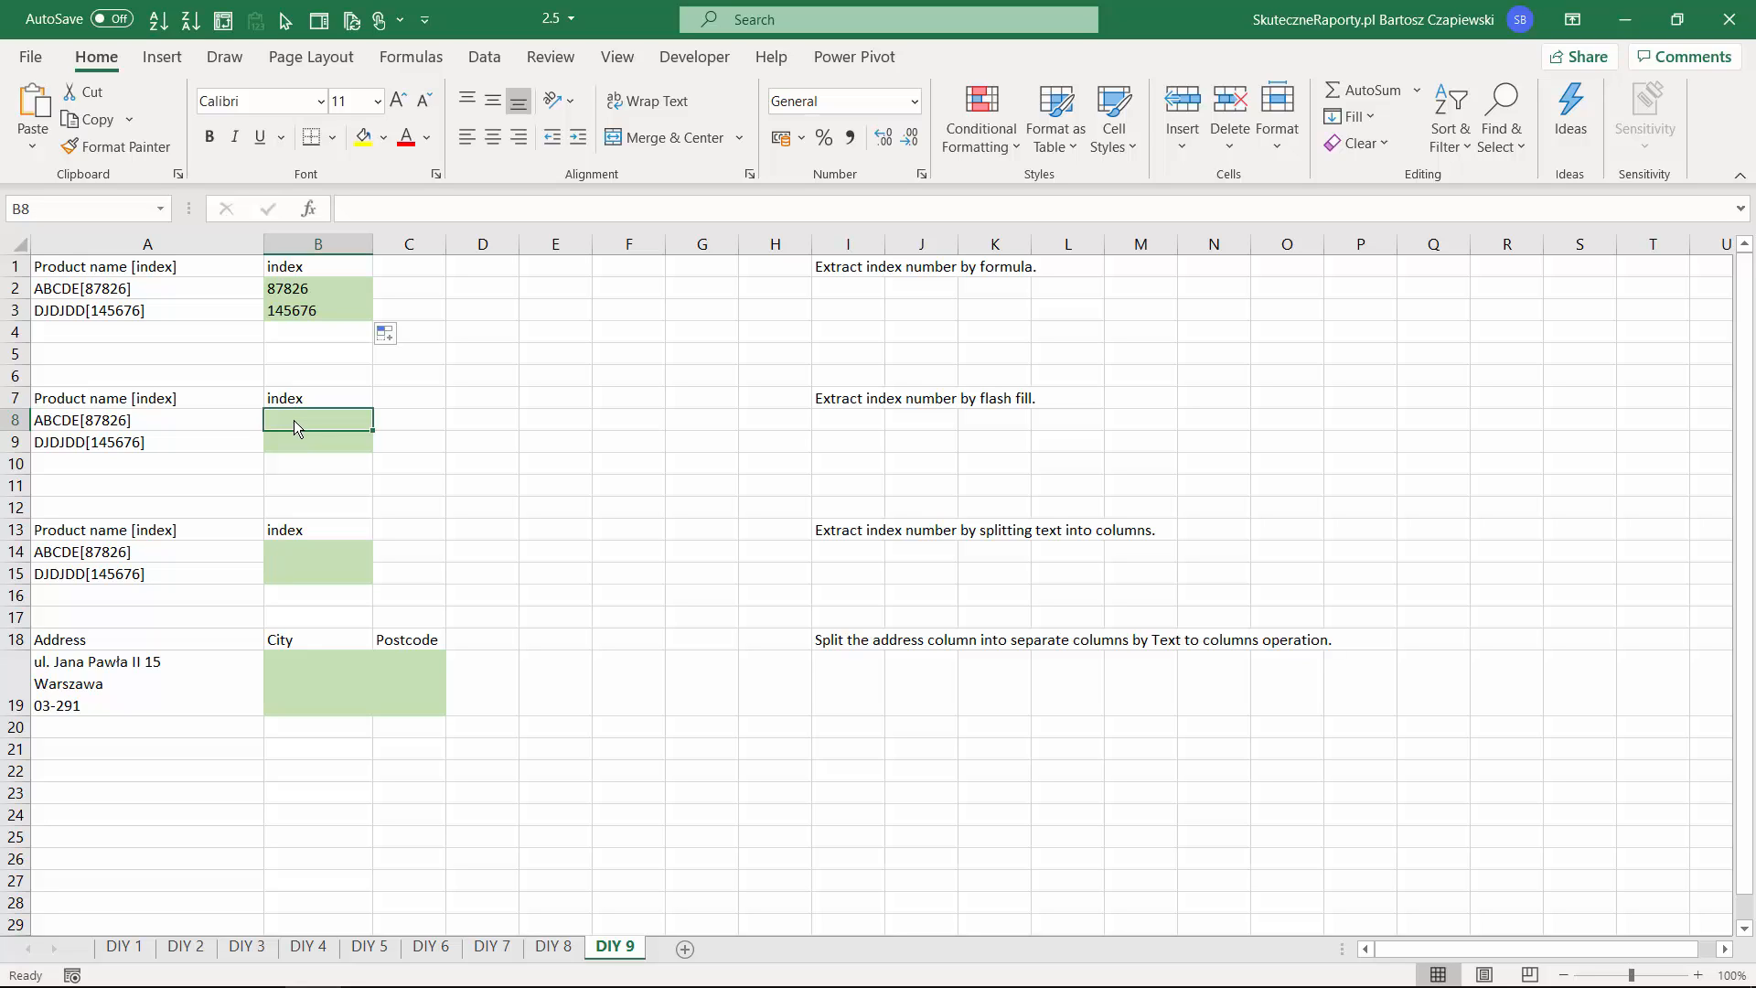
pyautogui.write('87')
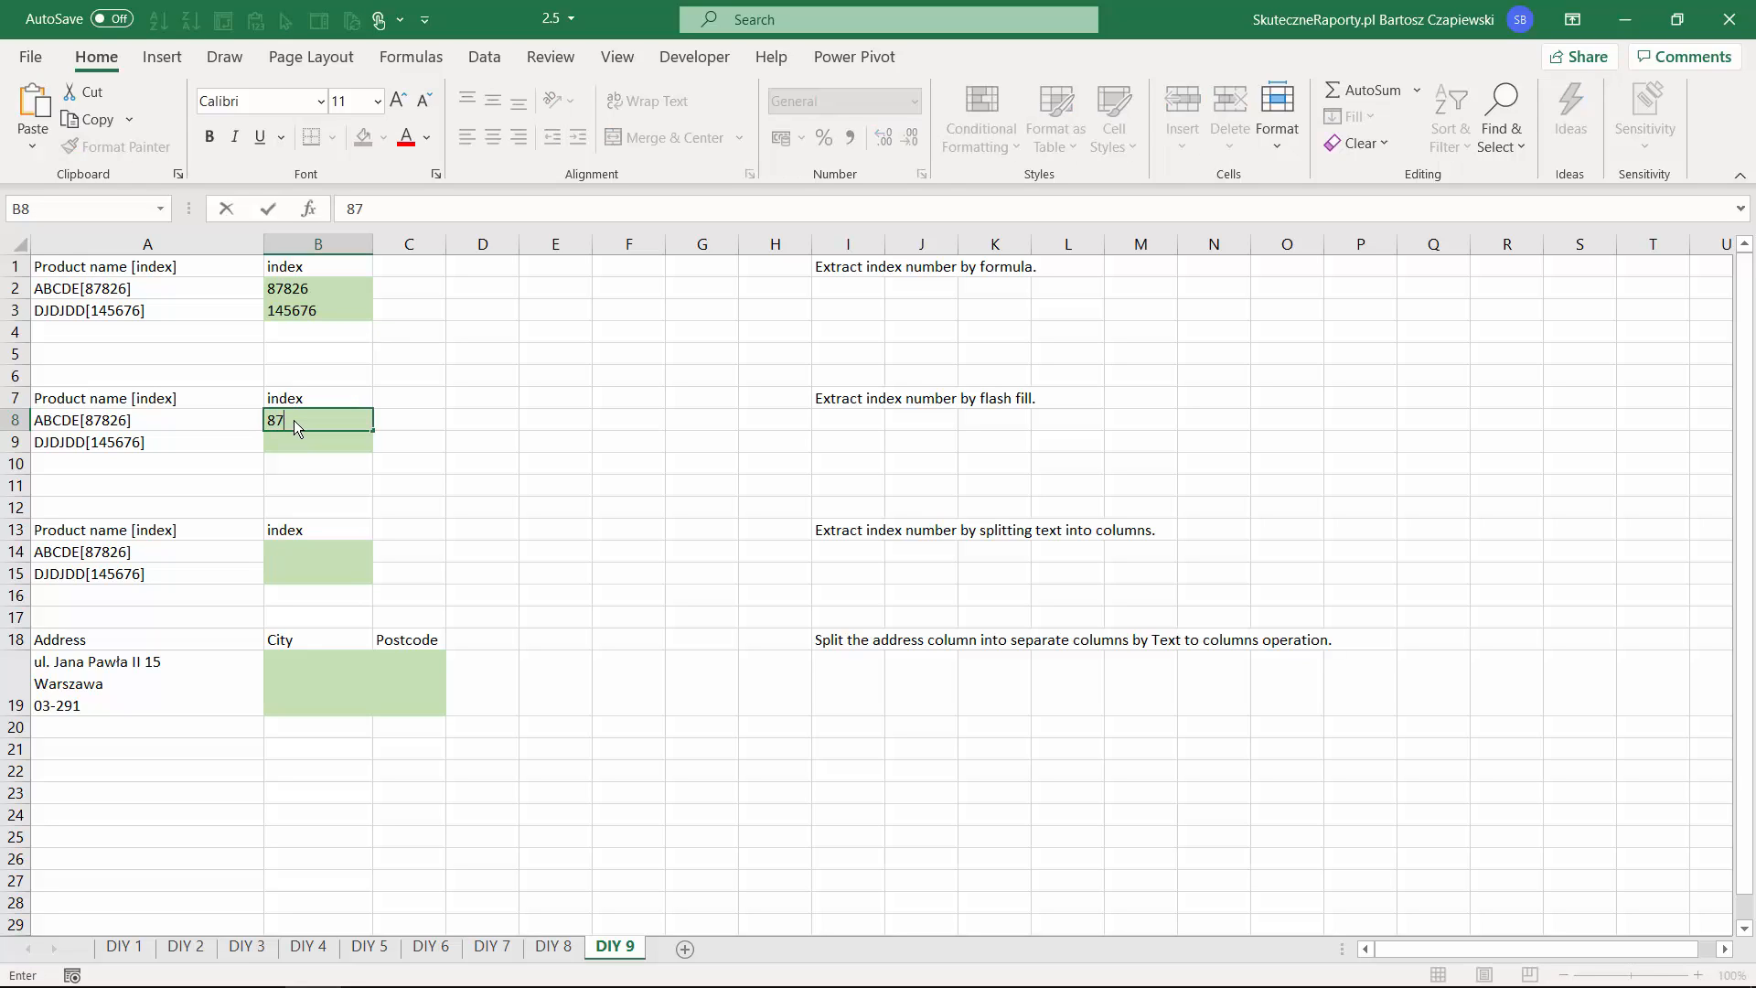
pyautogui.write('826')
pyautogui.press('Return')
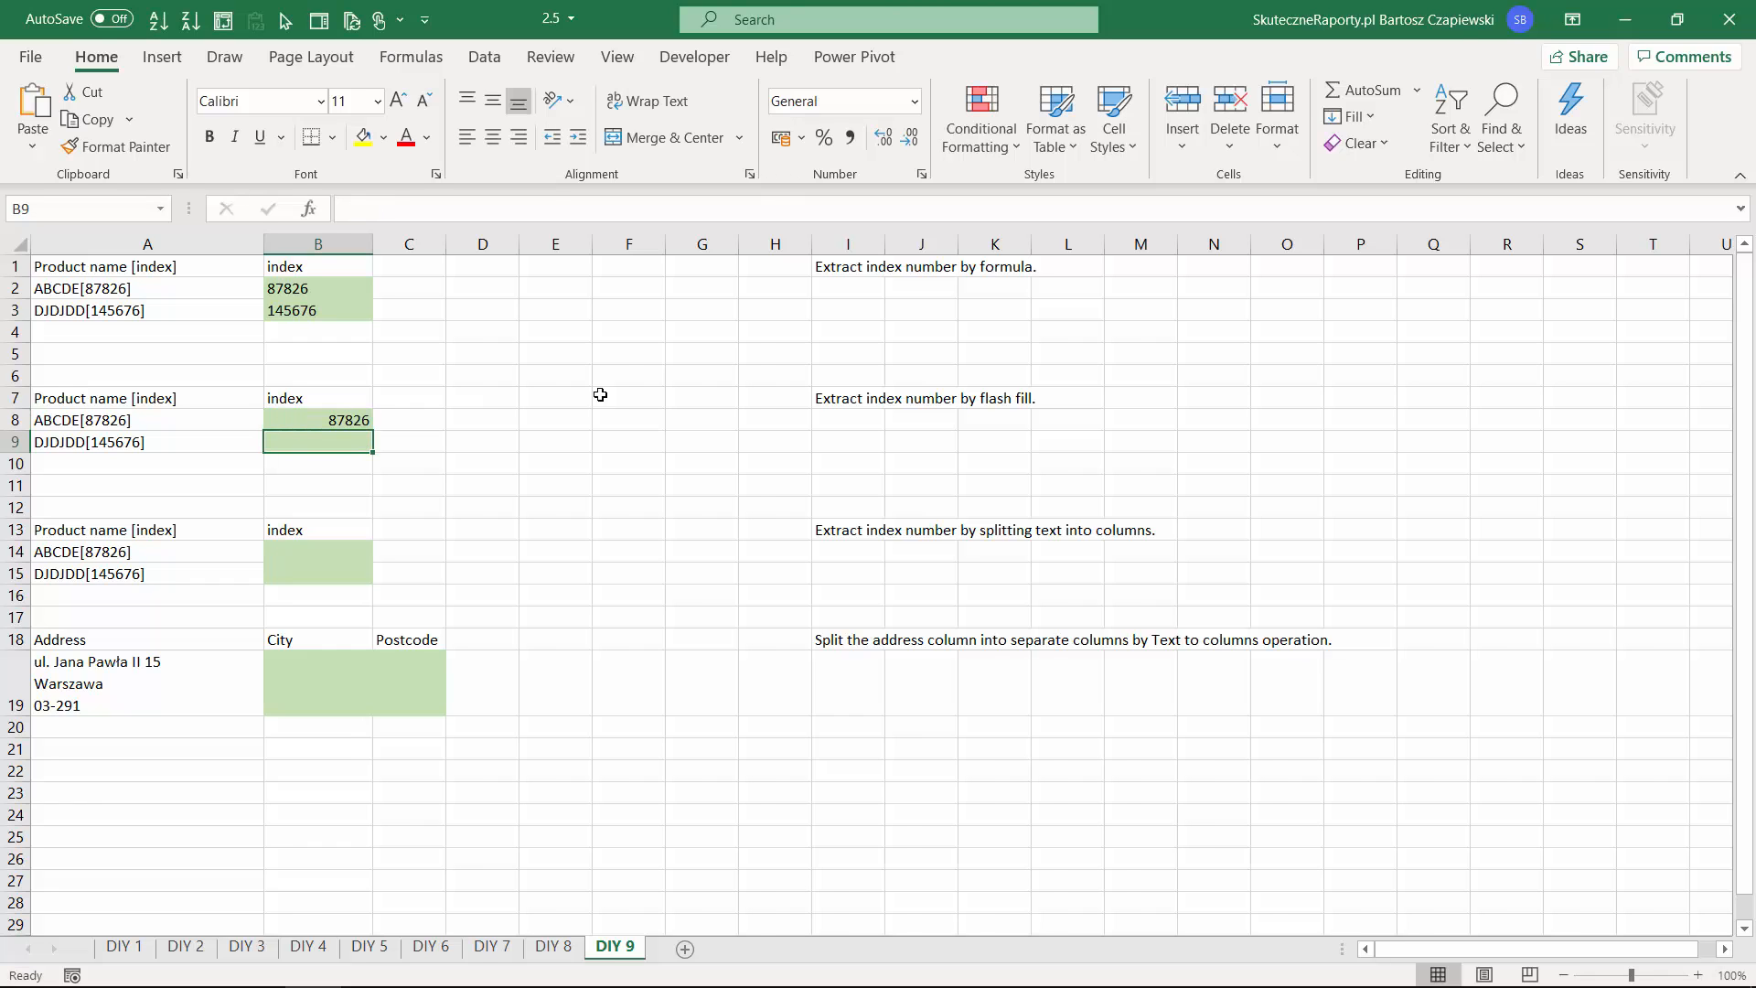
# Flash fill B9 from the sample index in B8.
pyautogui.click(485, 57)
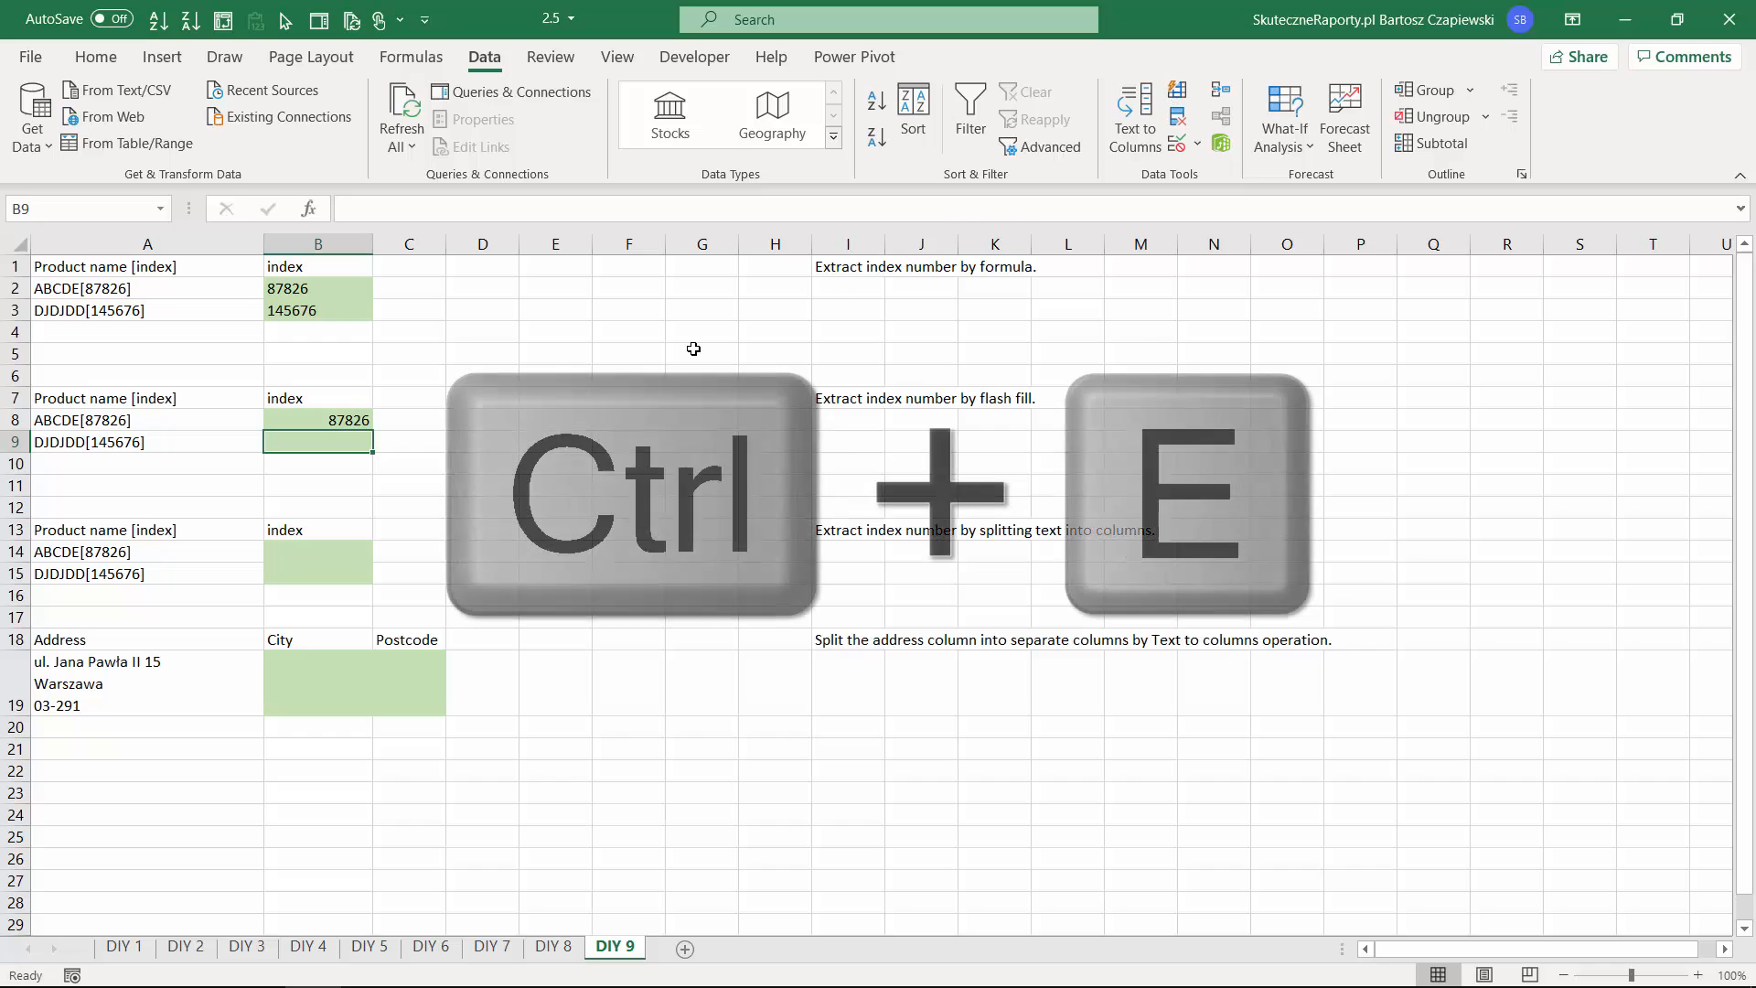
pyautogui.hotkey('ctrl', 'e')
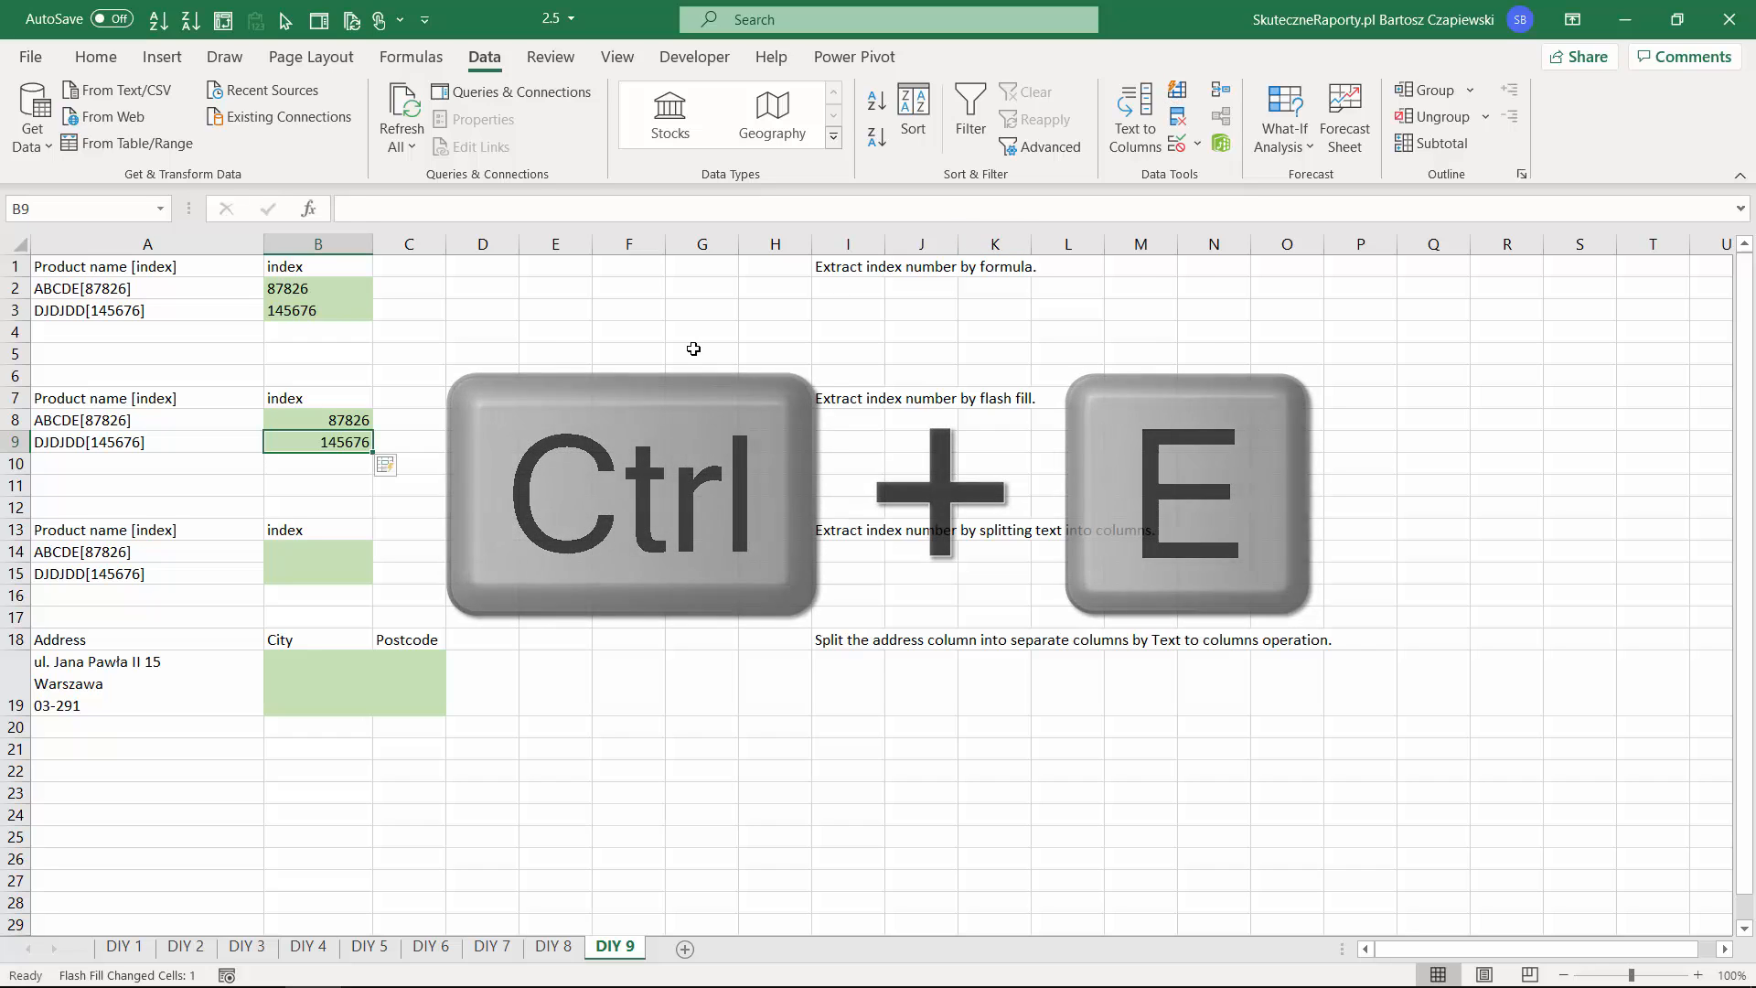
# Split the product names in A14:A15 with Text to Columns as delimited data, using only [ as the delimiter, and allow replacing the destination cells.
pyautogui.press('Down')
pyautogui.press('Down')
pyautogui.press('Down')
pyautogui.press('Down')
pyautogui.press('Down')
pyautogui.moveTo(203, 551); pyautogui.dragTo(189, 571)
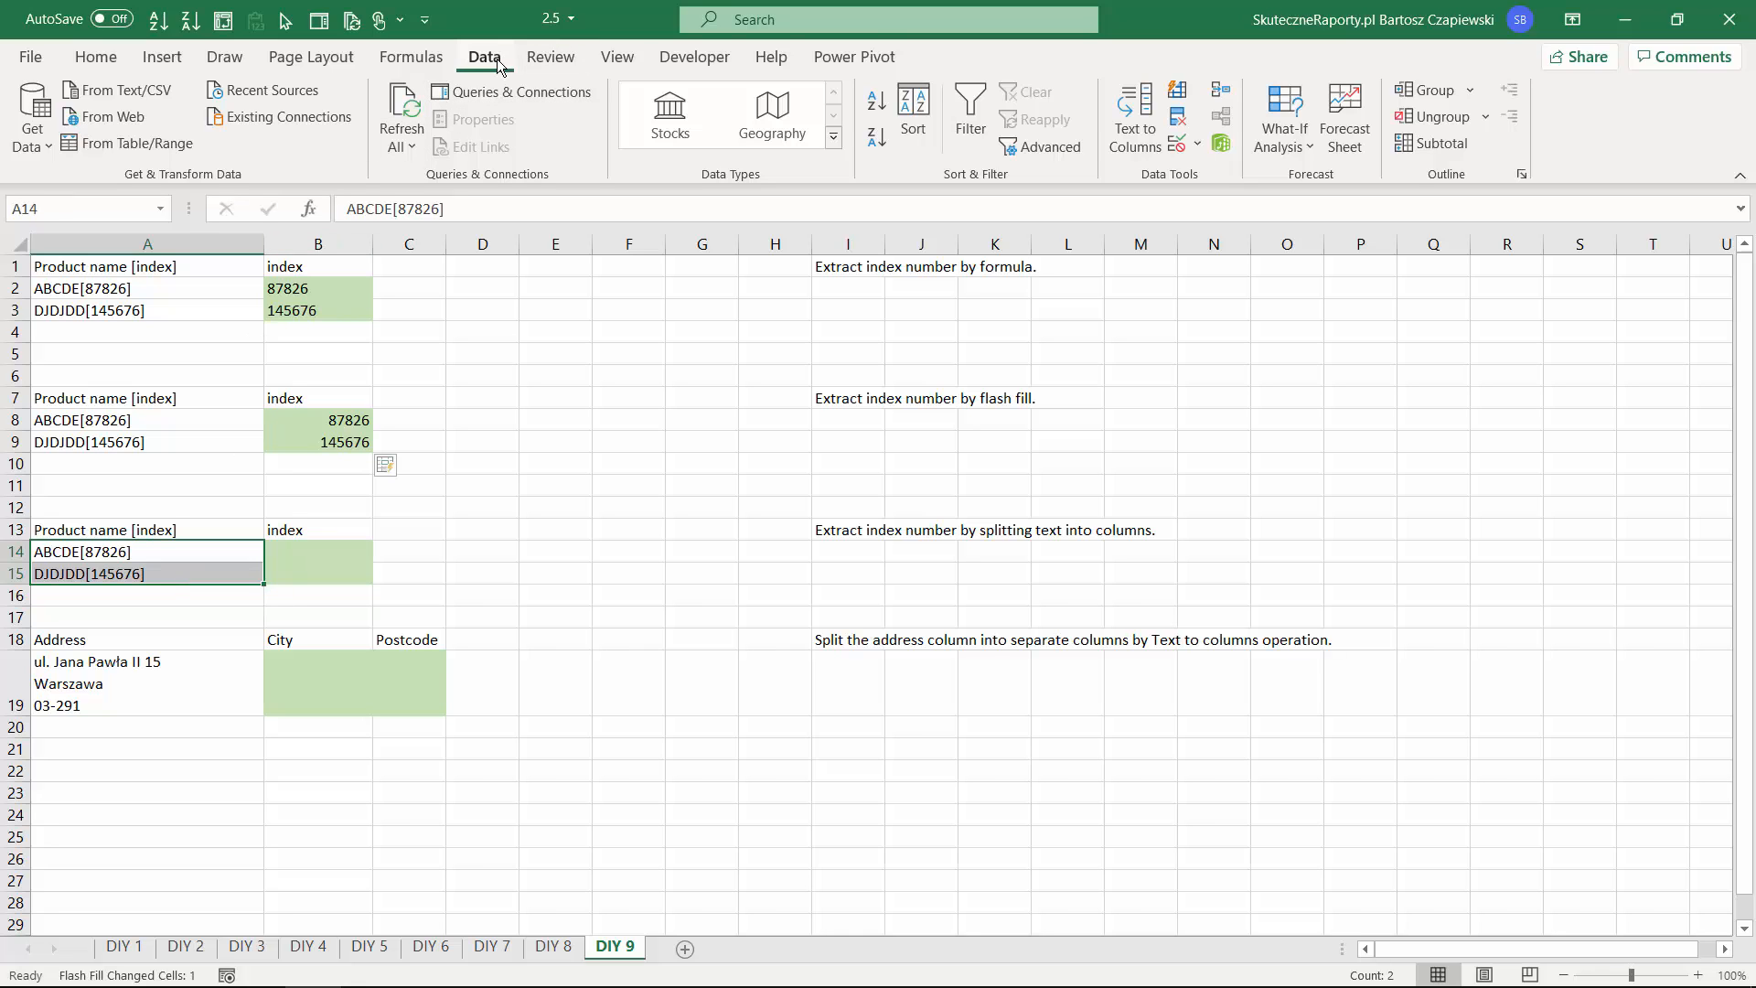
pyautogui.click(1145, 114)
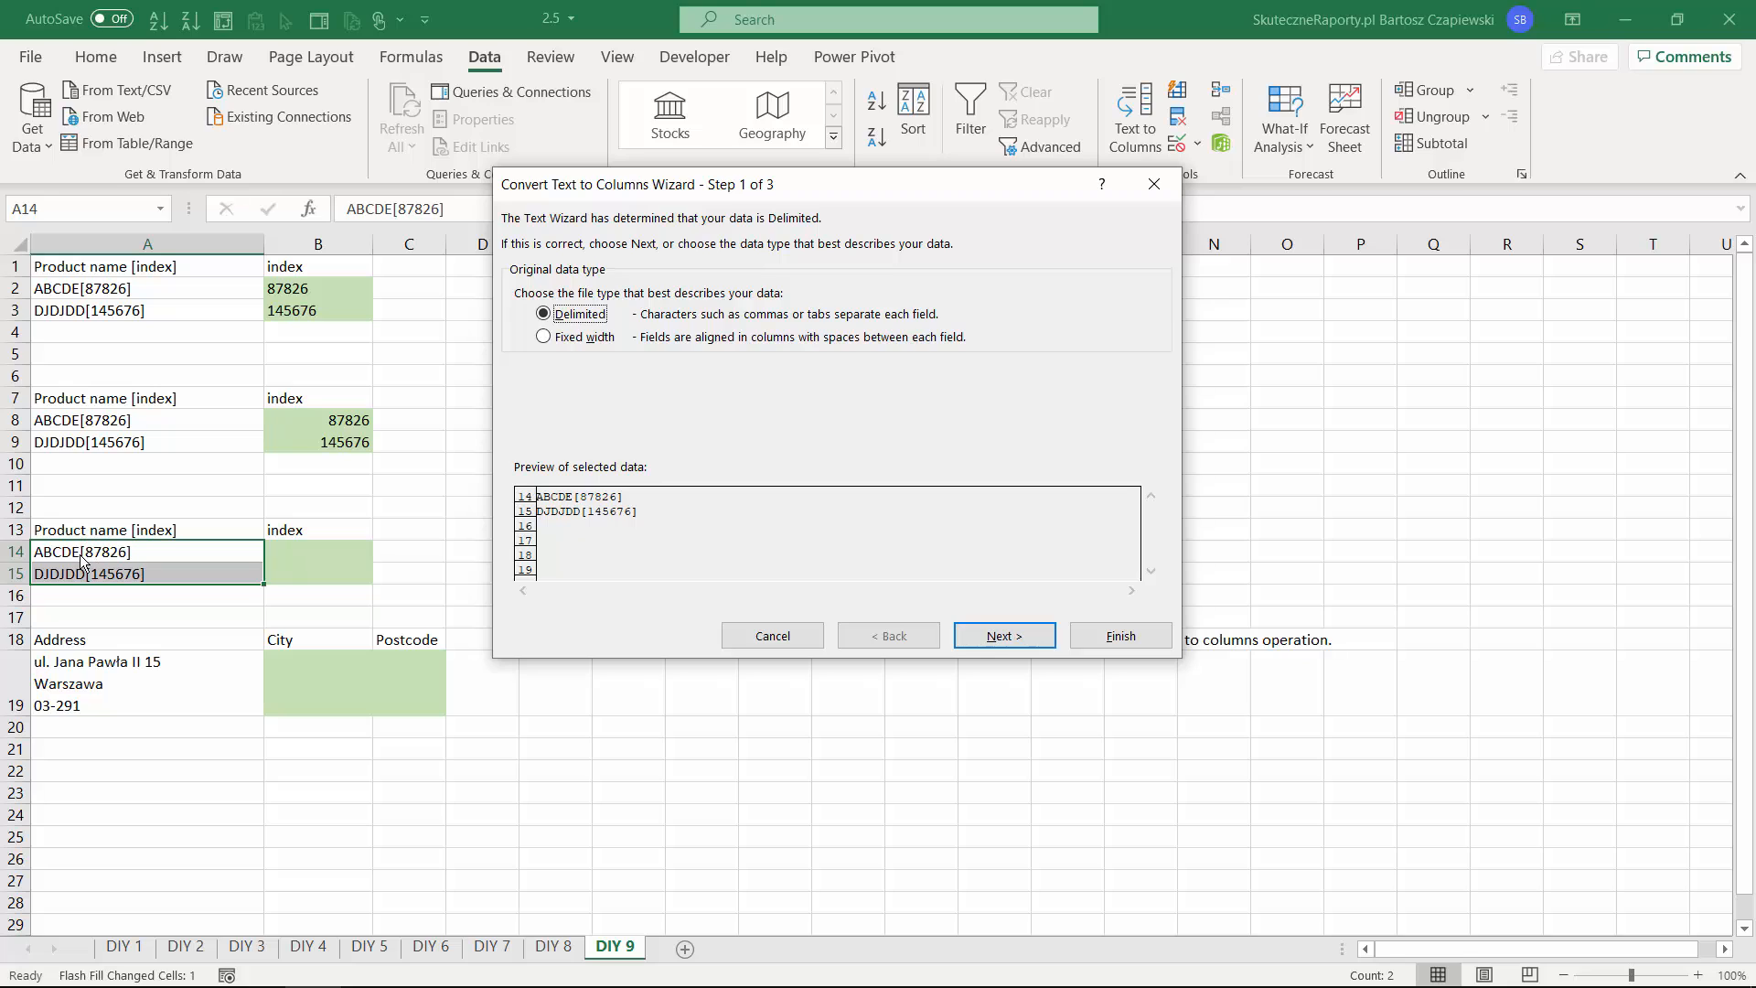
pyautogui.click(1004, 636)
pyautogui.click(522, 366)
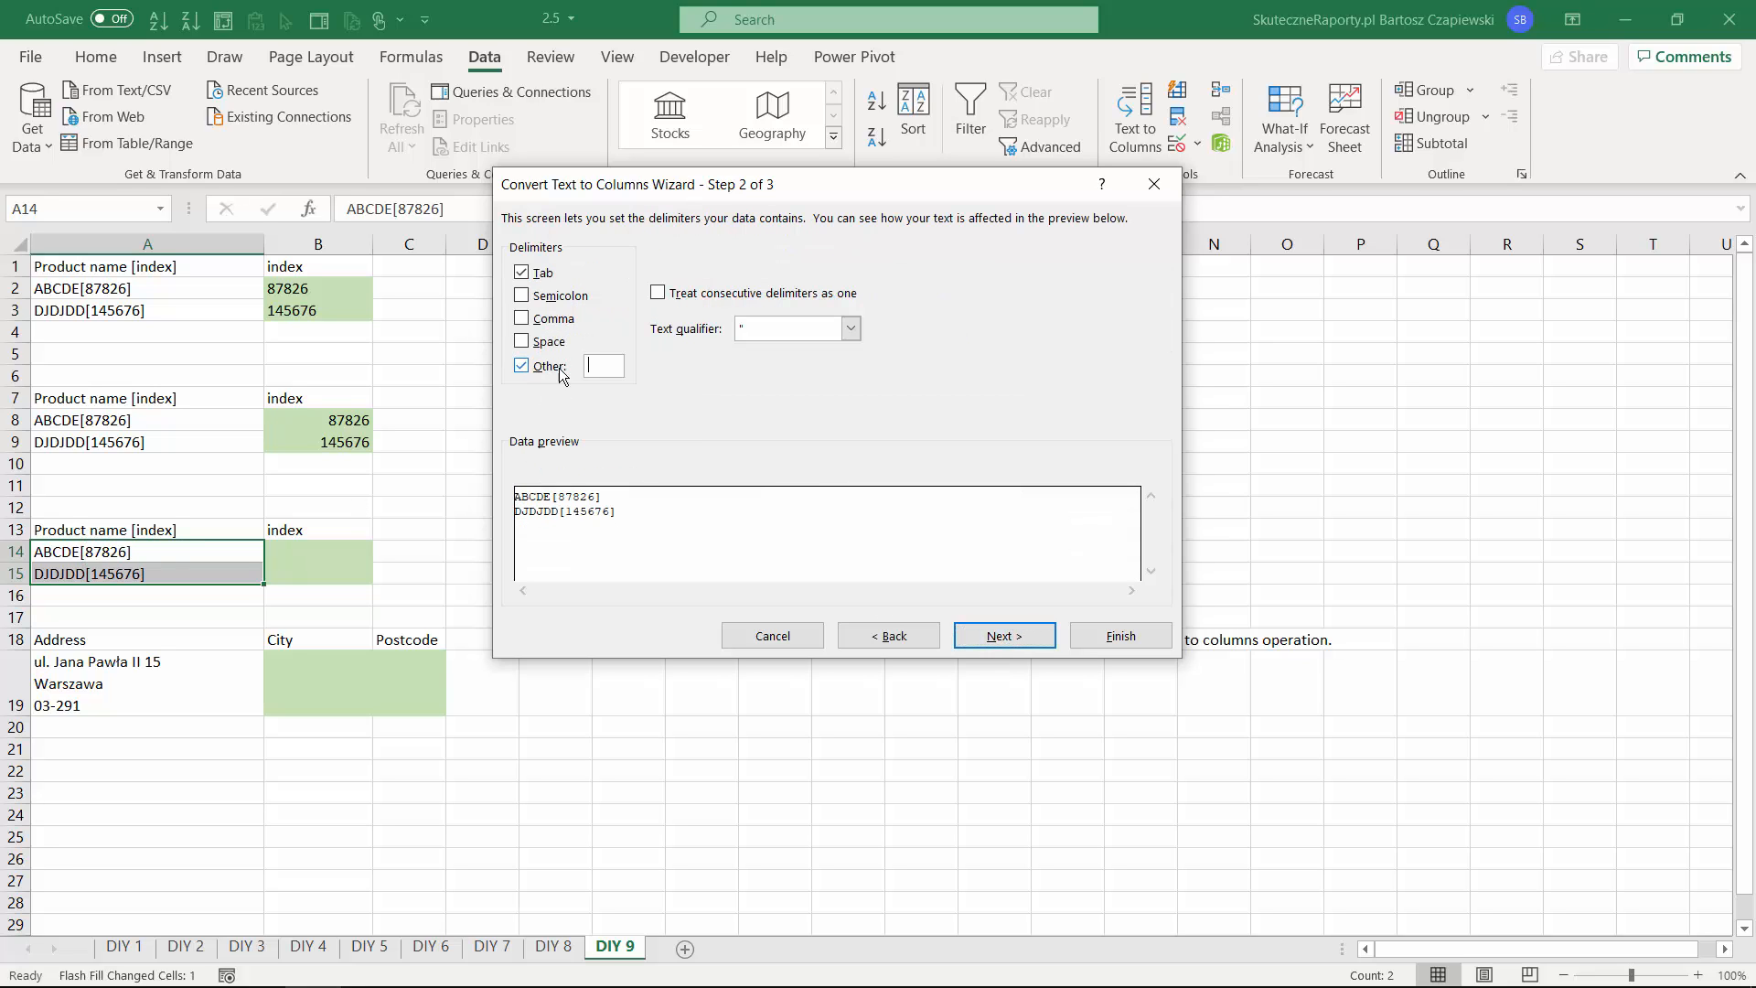
pyautogui.click(520, 272)
pyautogui.click(599, 367)
pyautogui.write('[')
pyautogui.click(1120, 635)
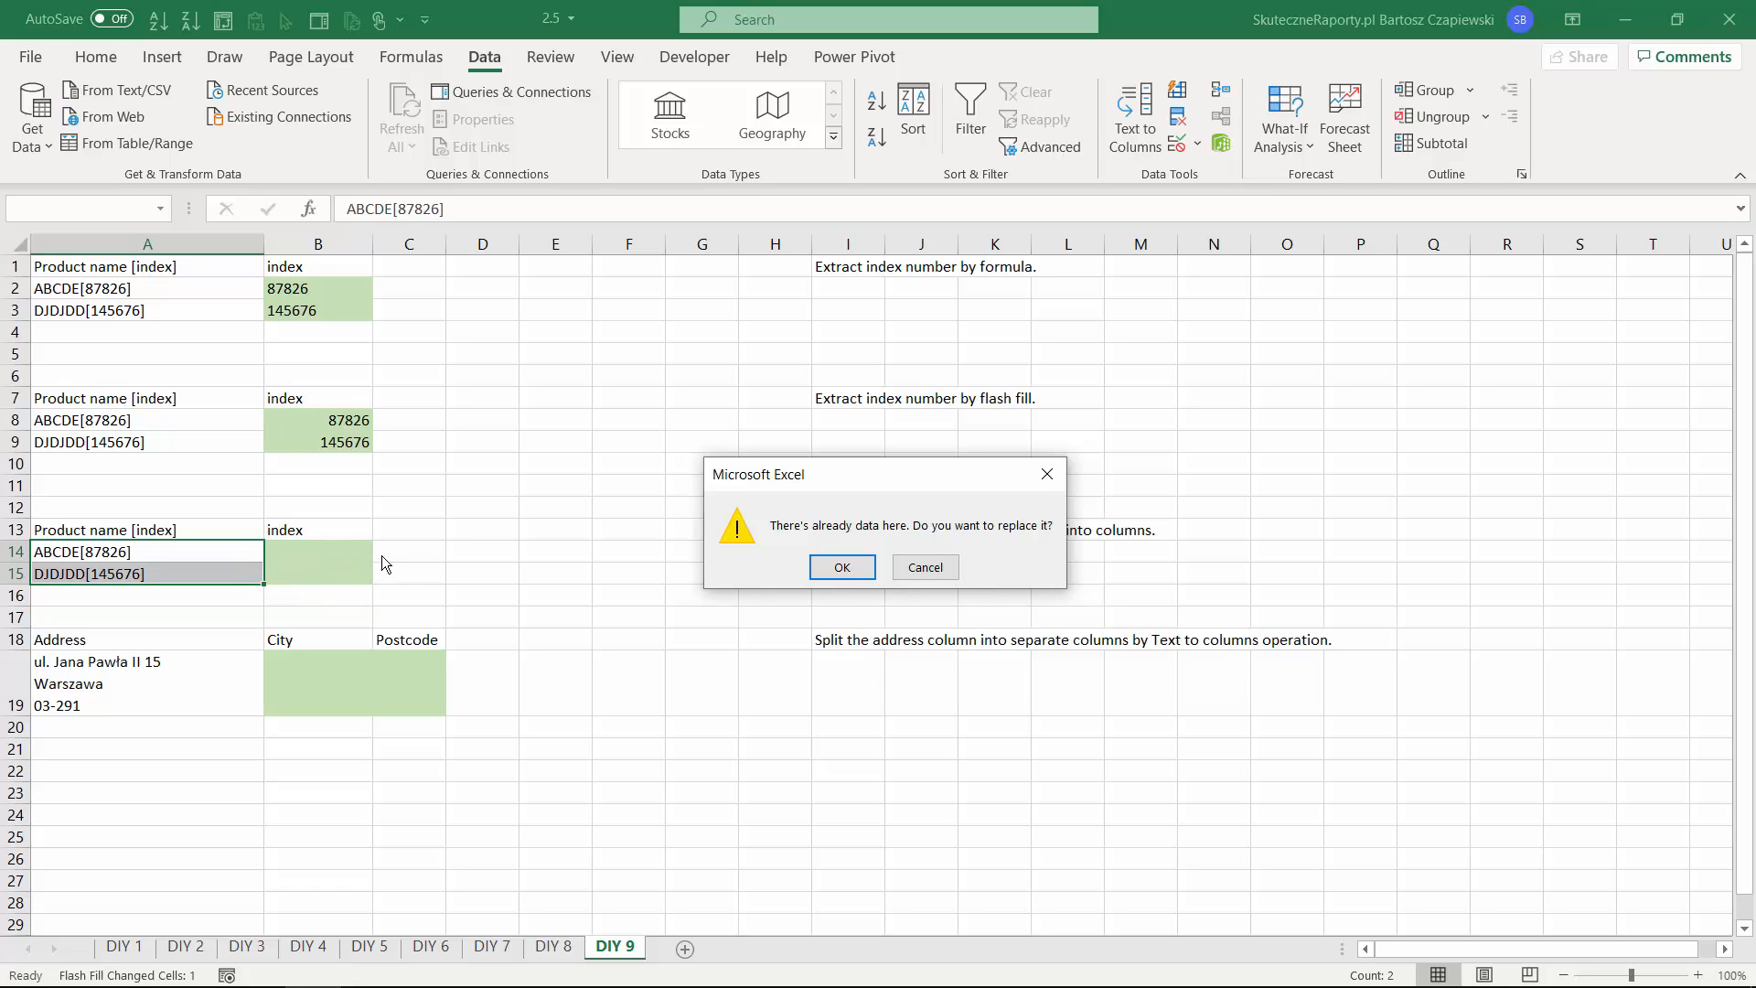
pyautogui.click(836, 565)
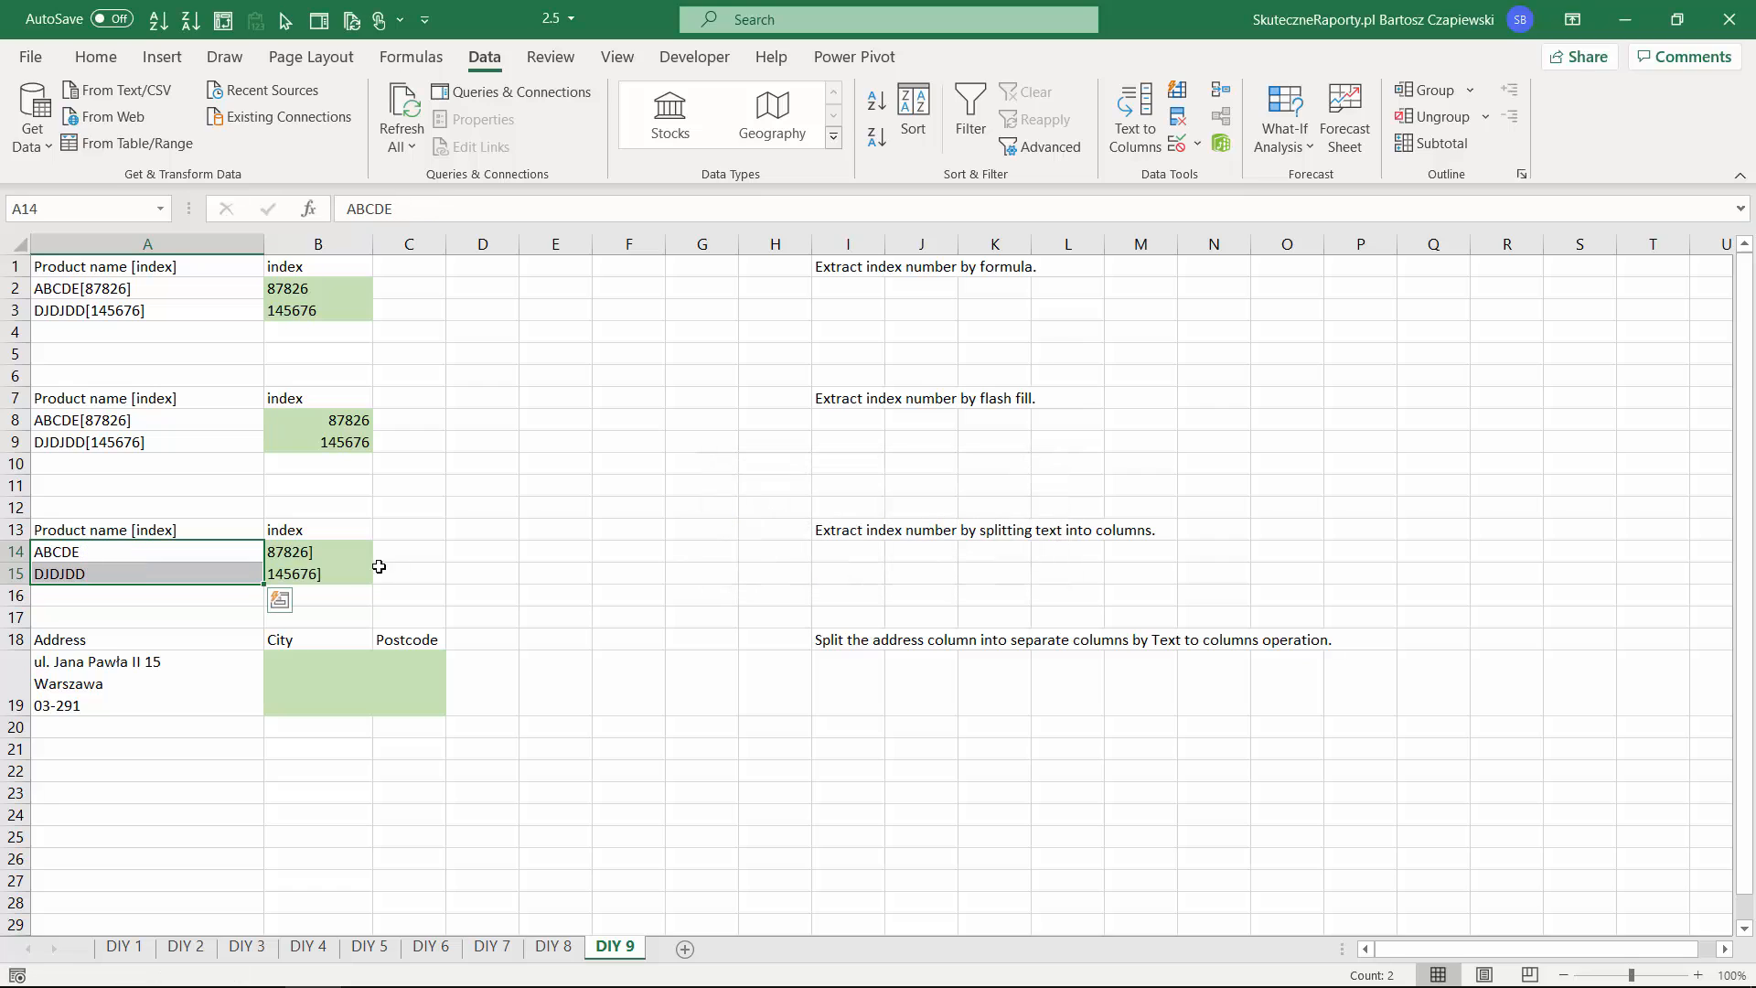
# Strip the closing bracket from the indexes in B14:B15 with Text to Columns, using ] as the other delimiter.
pyautogui.moveTo(316, 553); pyautogui.dragTo(315, 573)
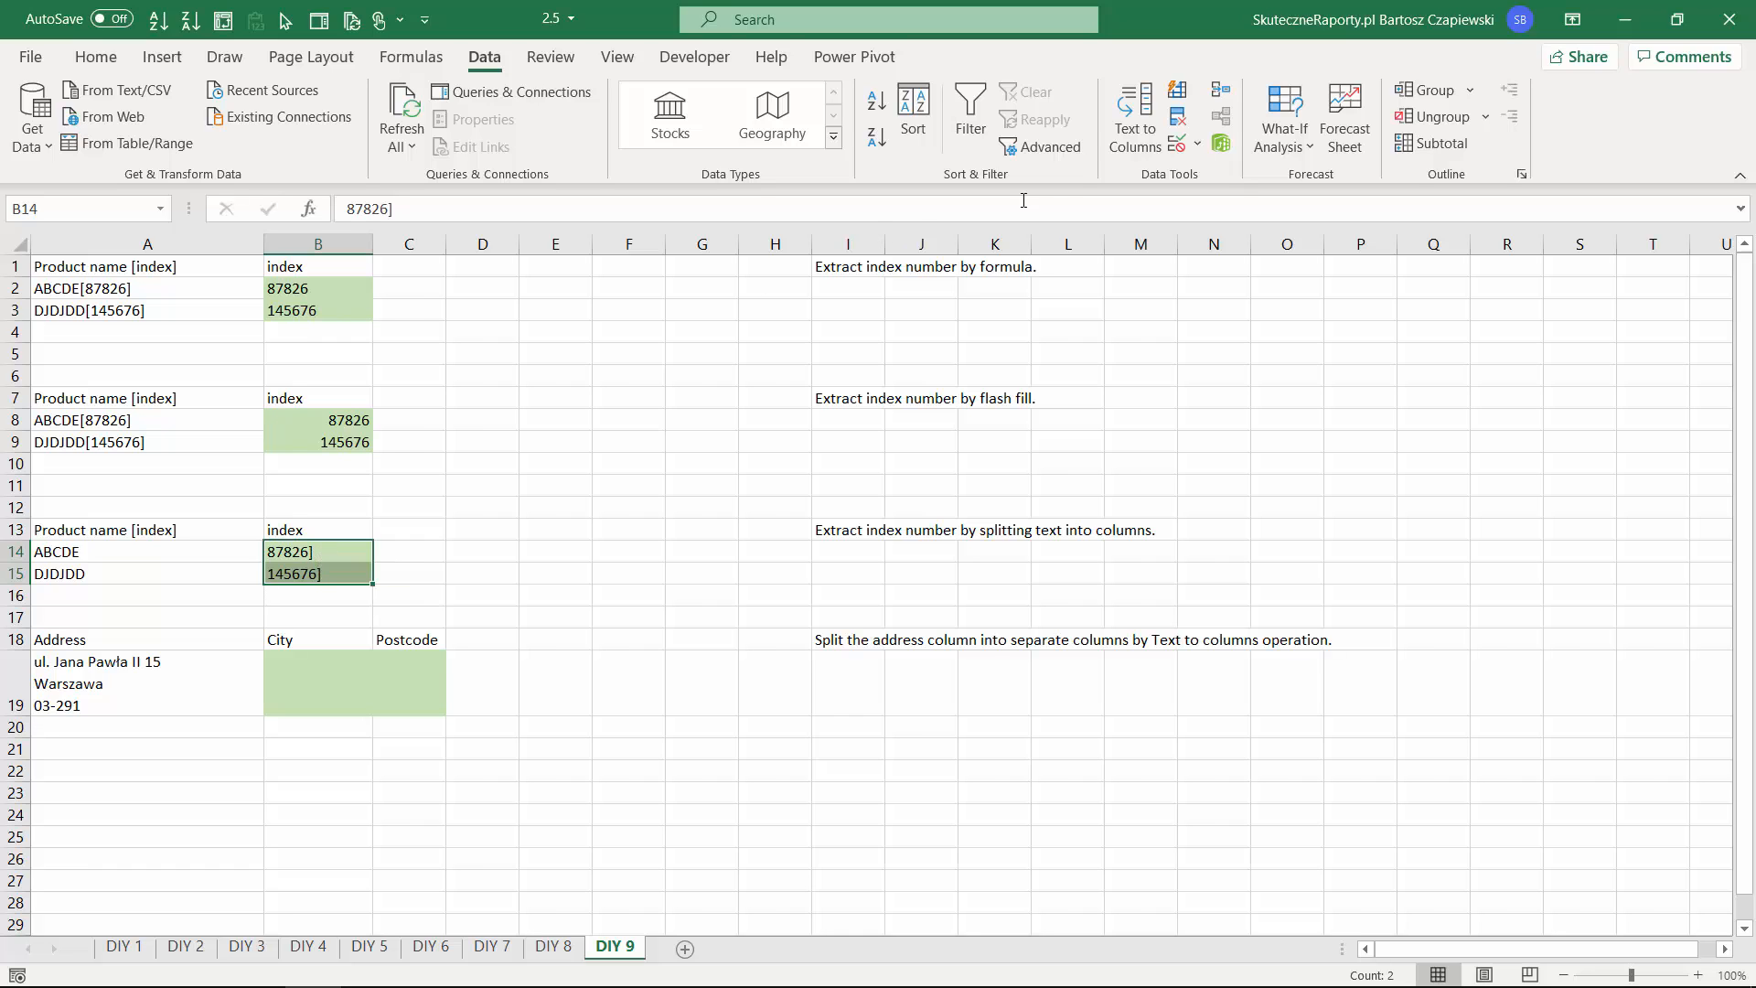
pyautogui.click(1134, 114)
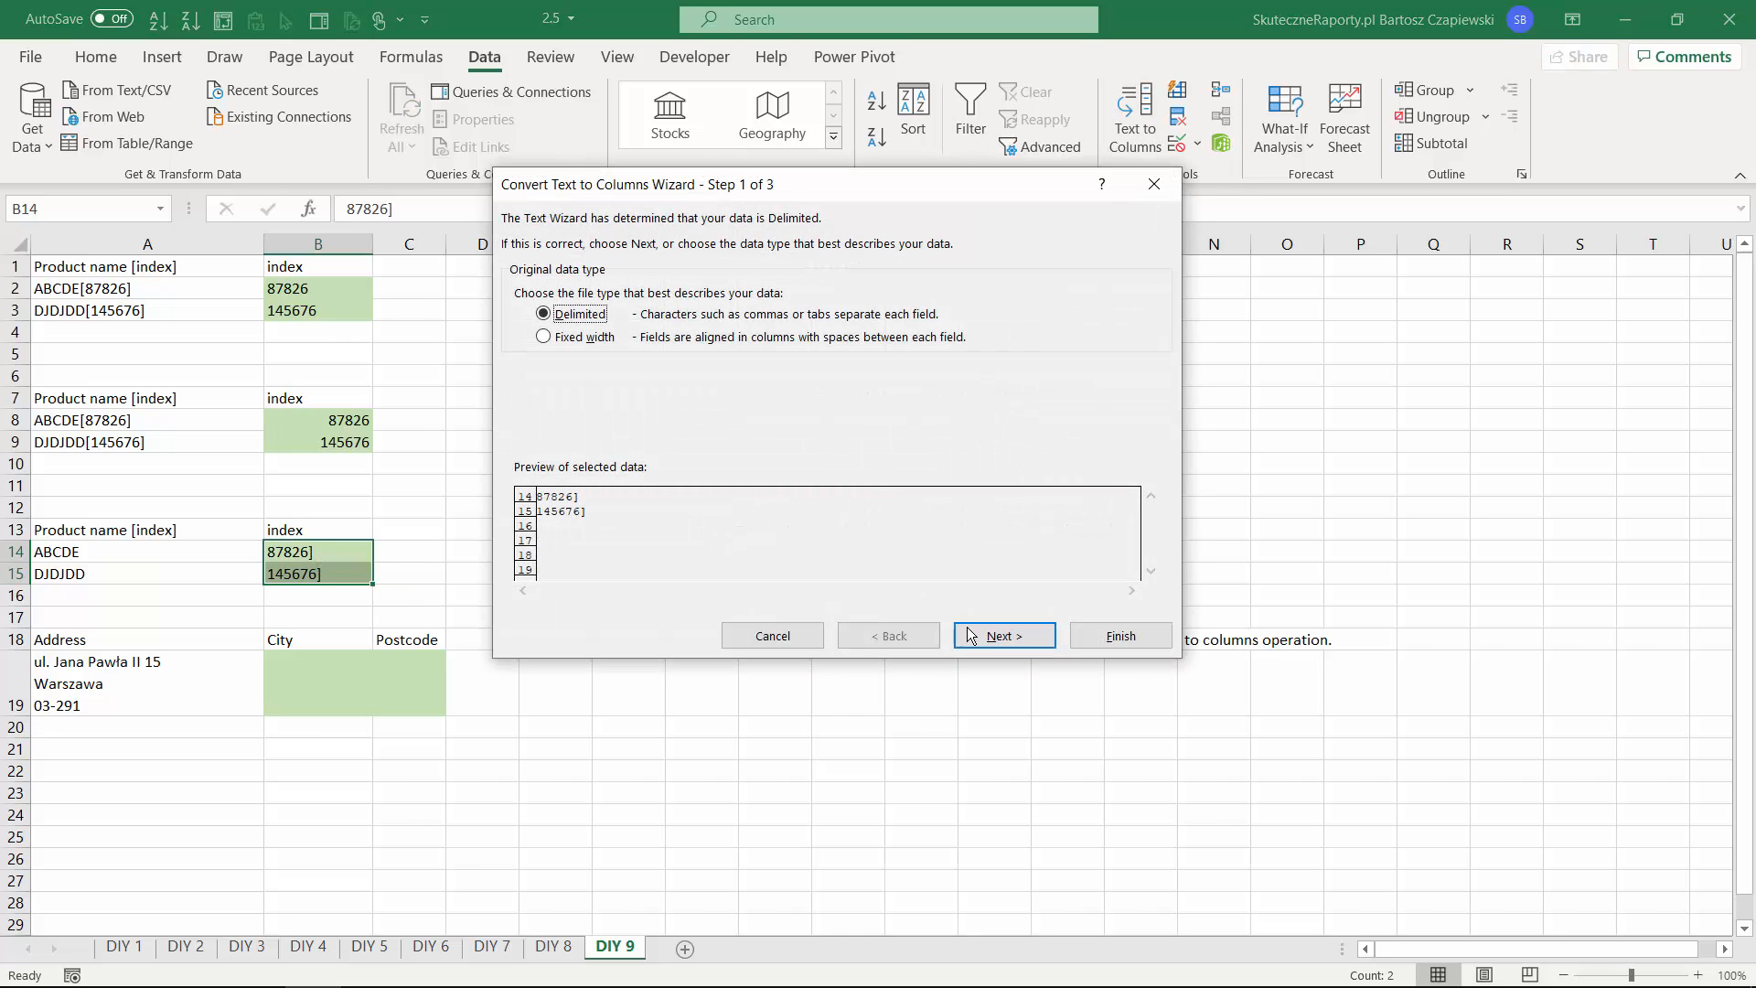
pyautogui.click(969, 634)
pyautogui.click(1113, 645)
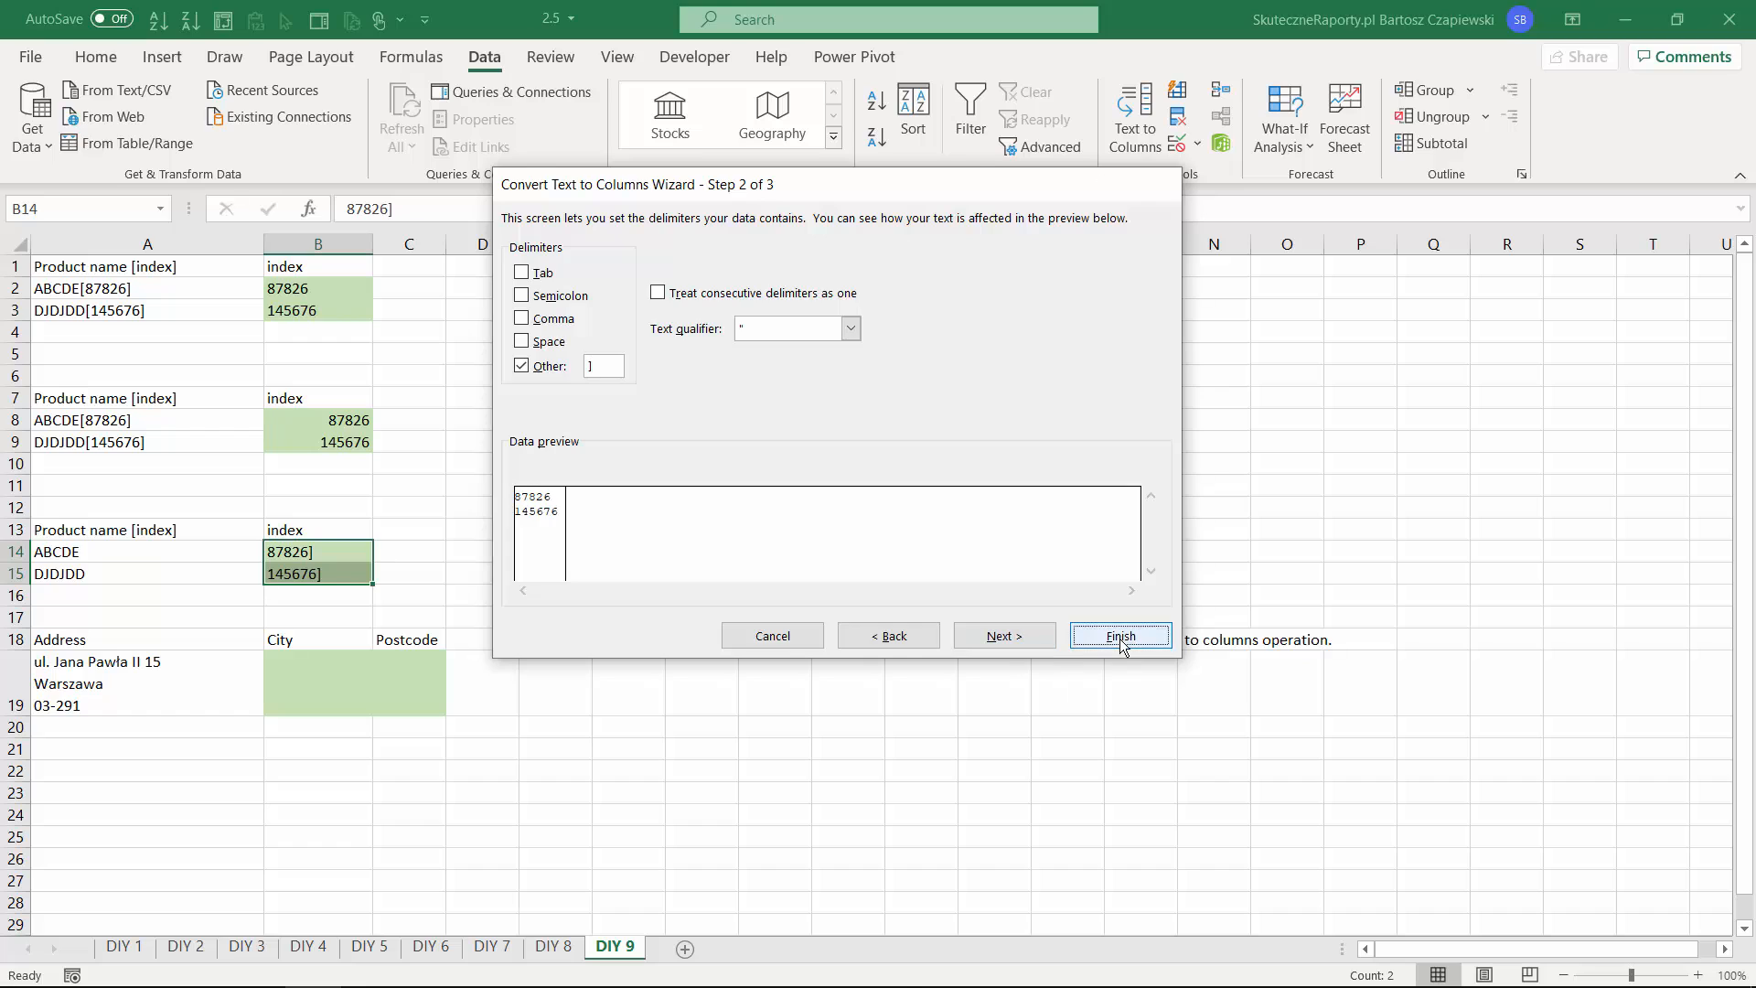
pyautogui.moveTo(393, 550); pyautogui.dragTo(398, 550)
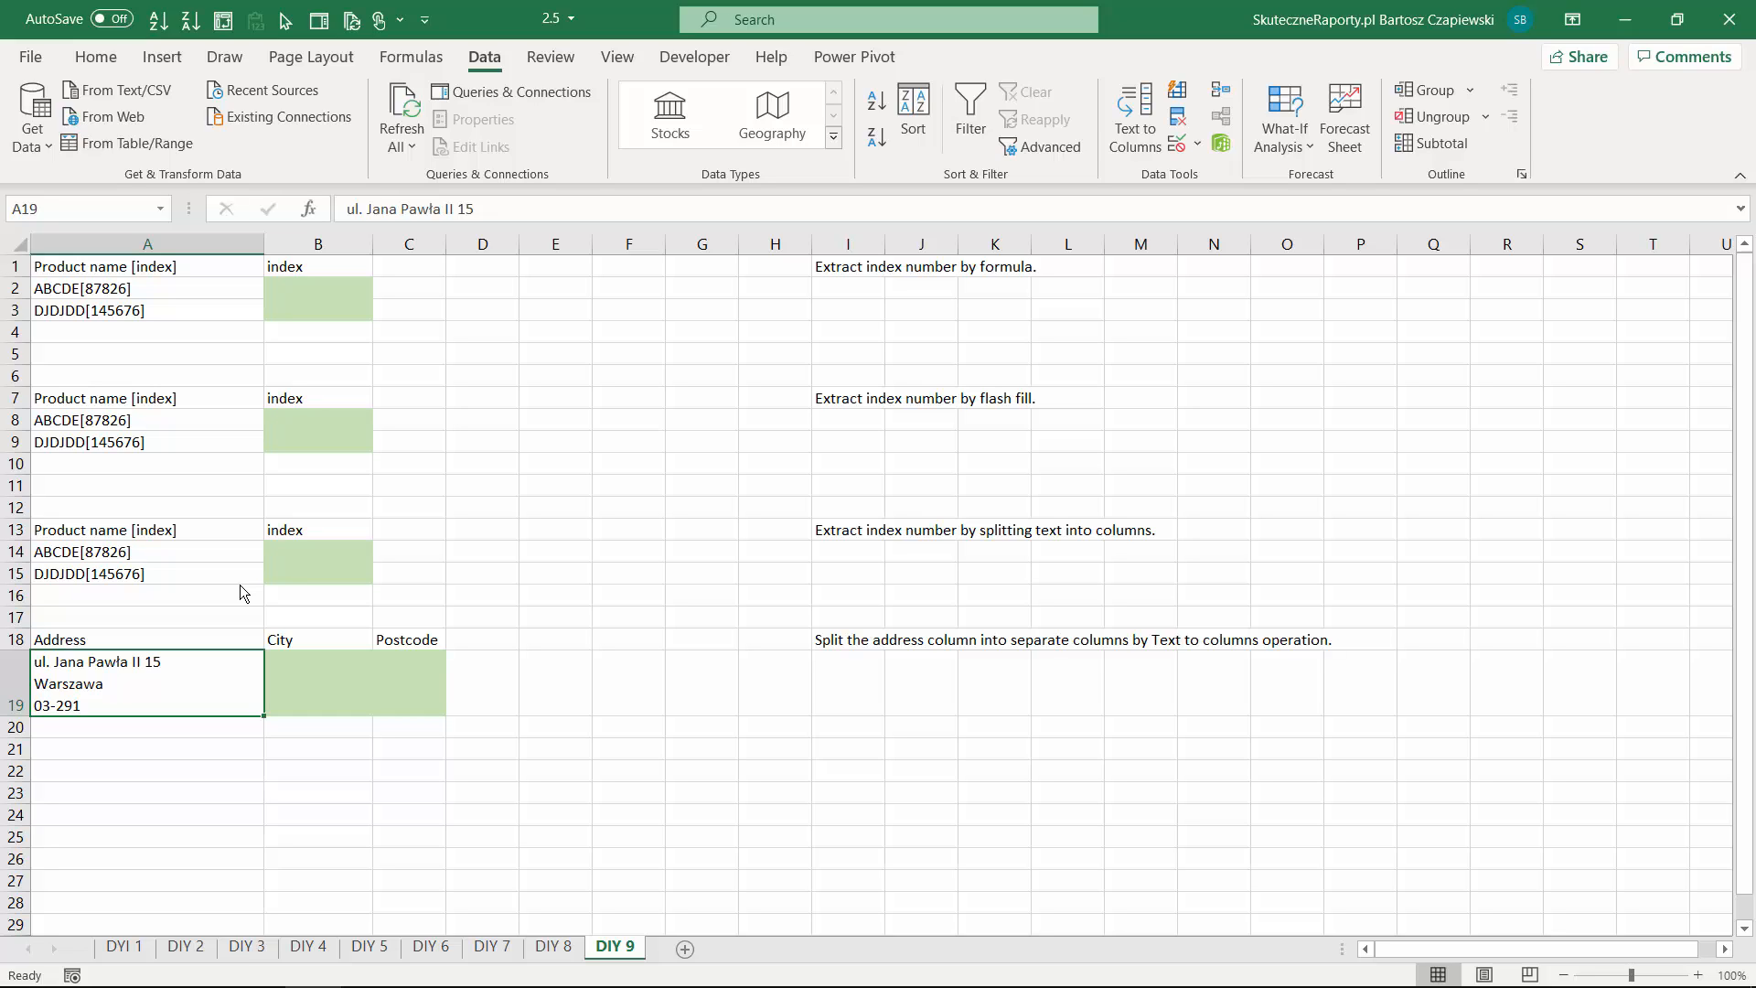
# Split the address in A19 into street, City and Postcode with delimited Text to Columns, using the line break as the other delimiter and replacing destination cells.
pyautogui.click(1130, 108)
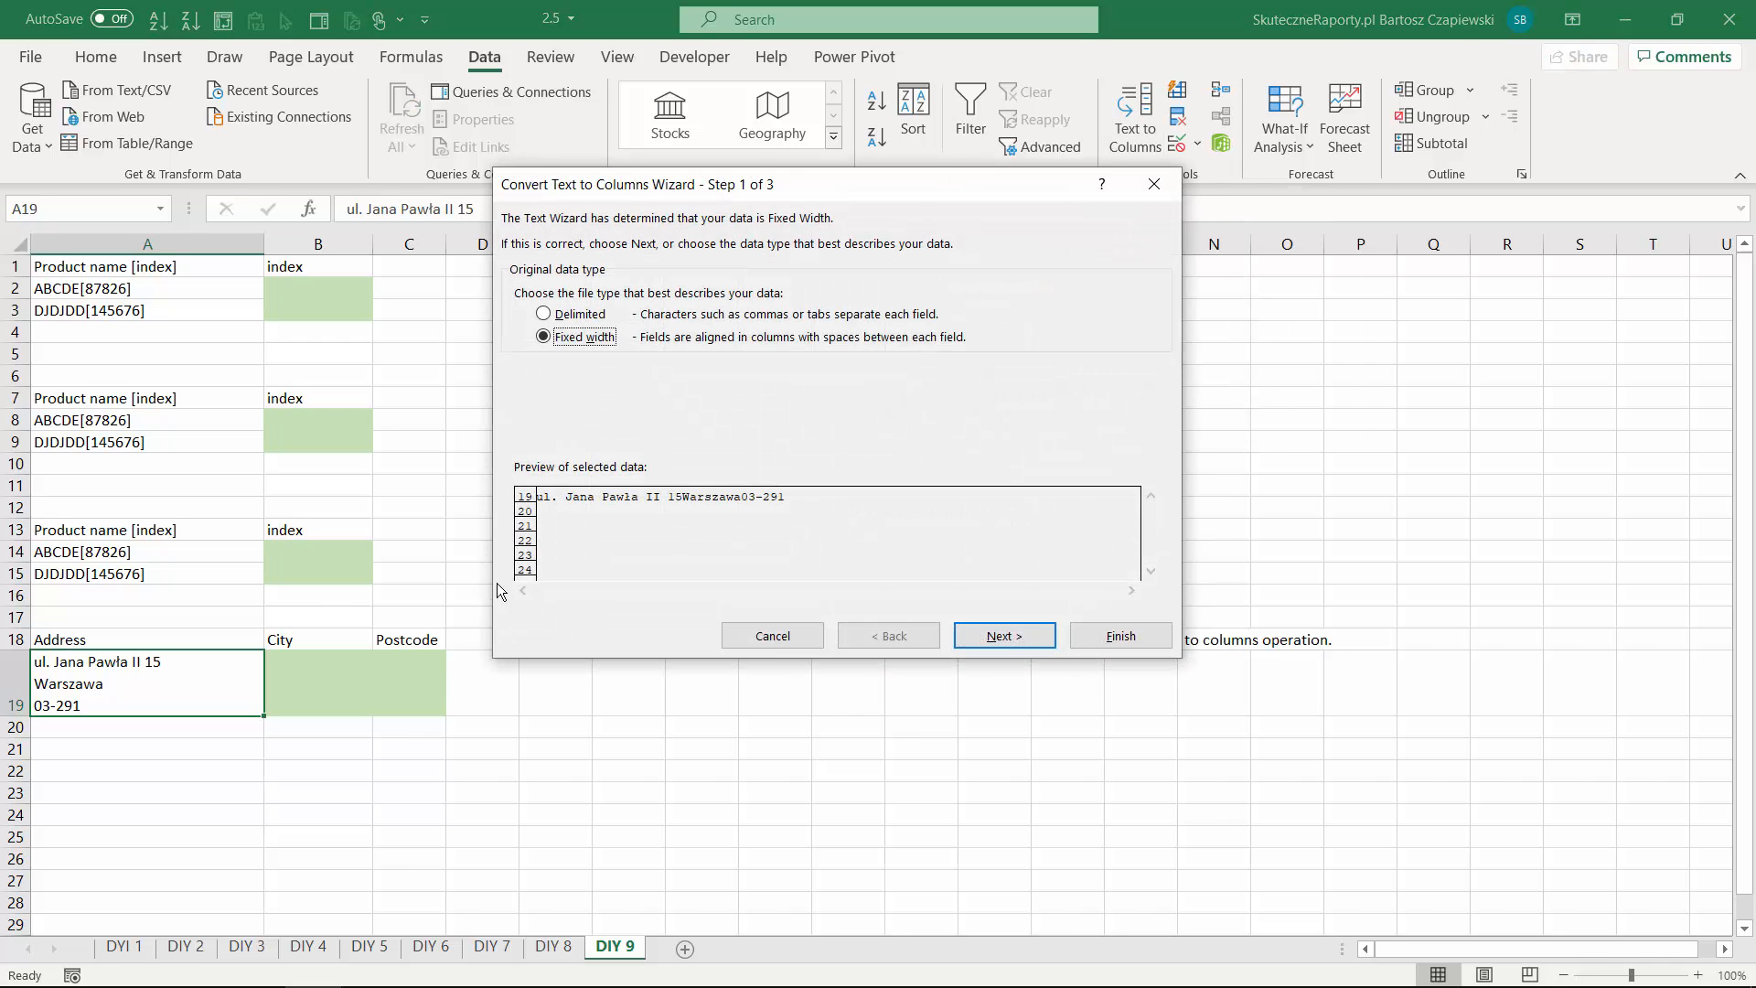
pyautogui.click(544, 313)
pyautogui.click(1001, 637)
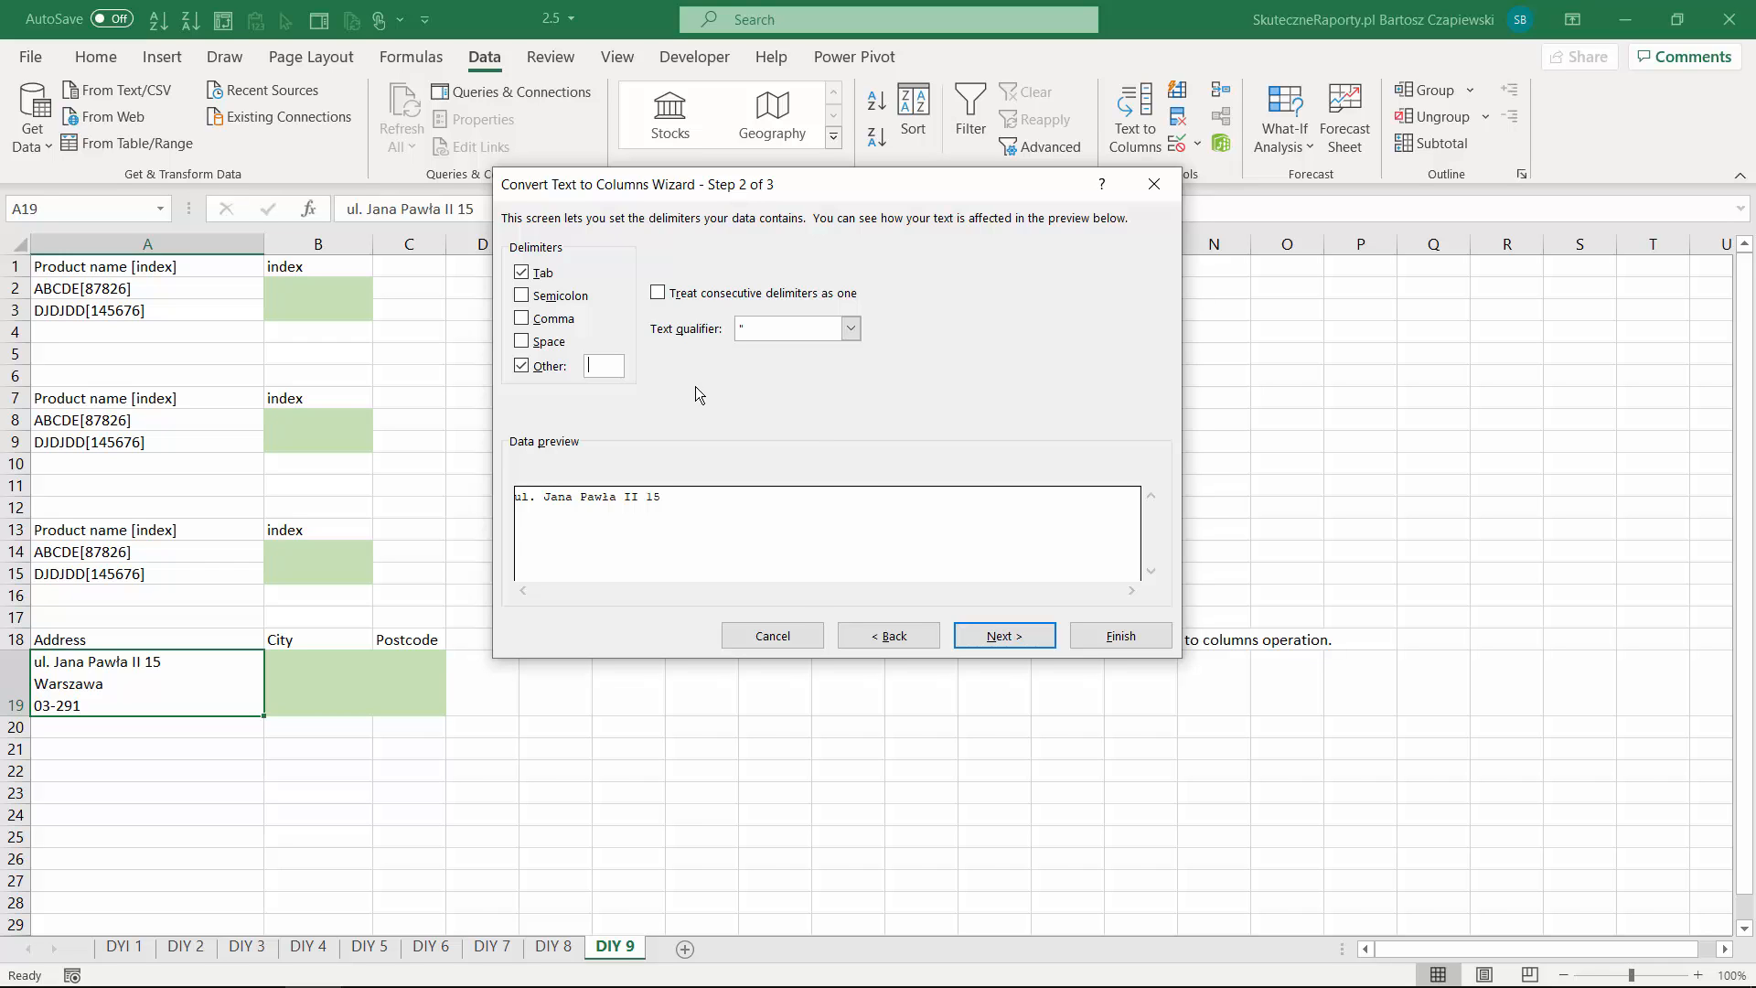
pyautogui.hotkey('ctrl', 'j')
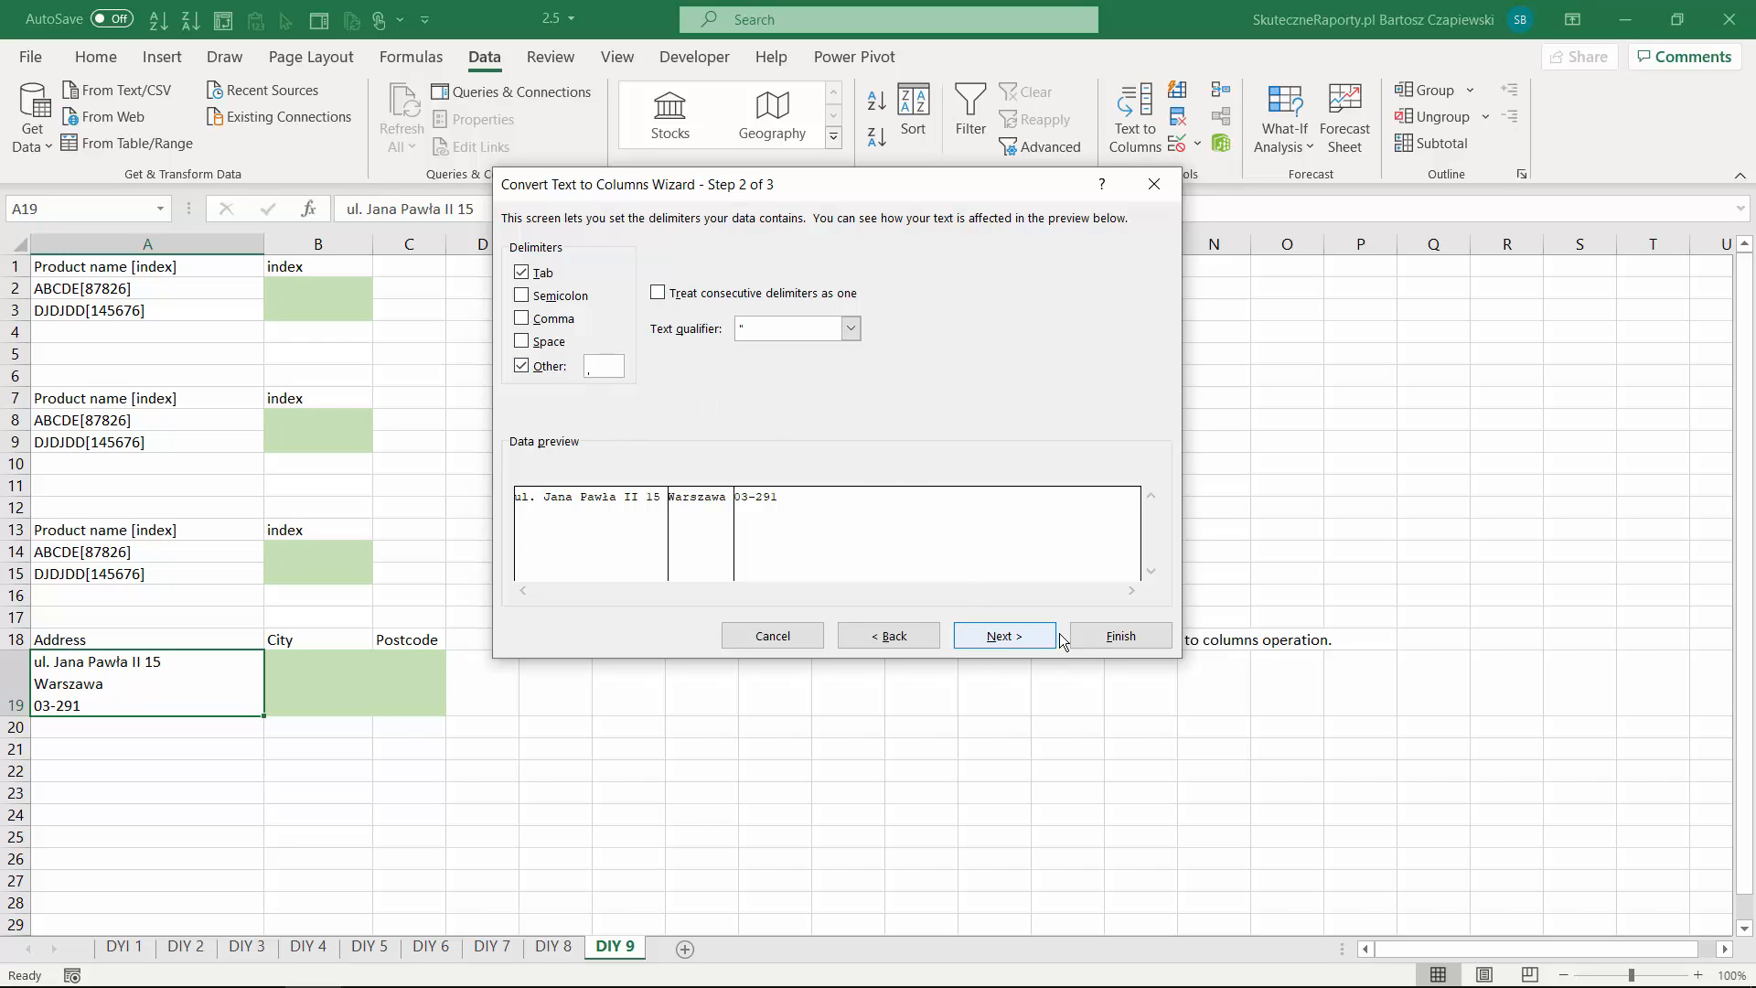
pyautogui.click(1121, 636)
pyautogui.click(841, 568)
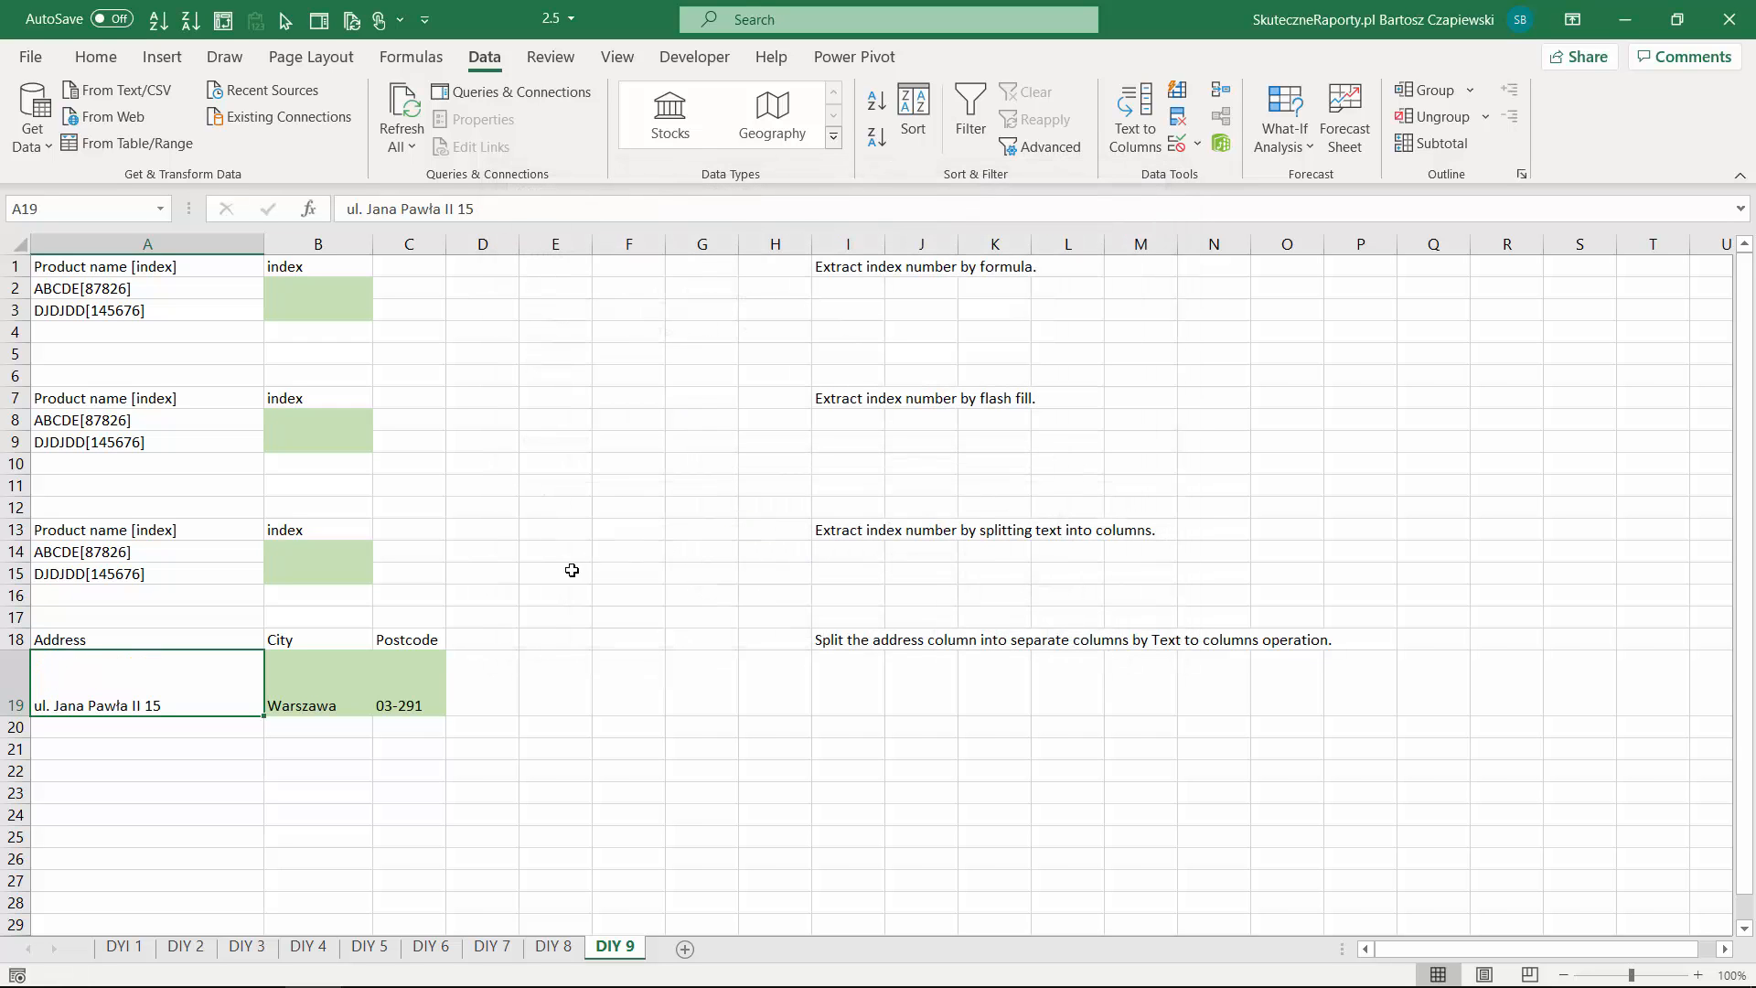